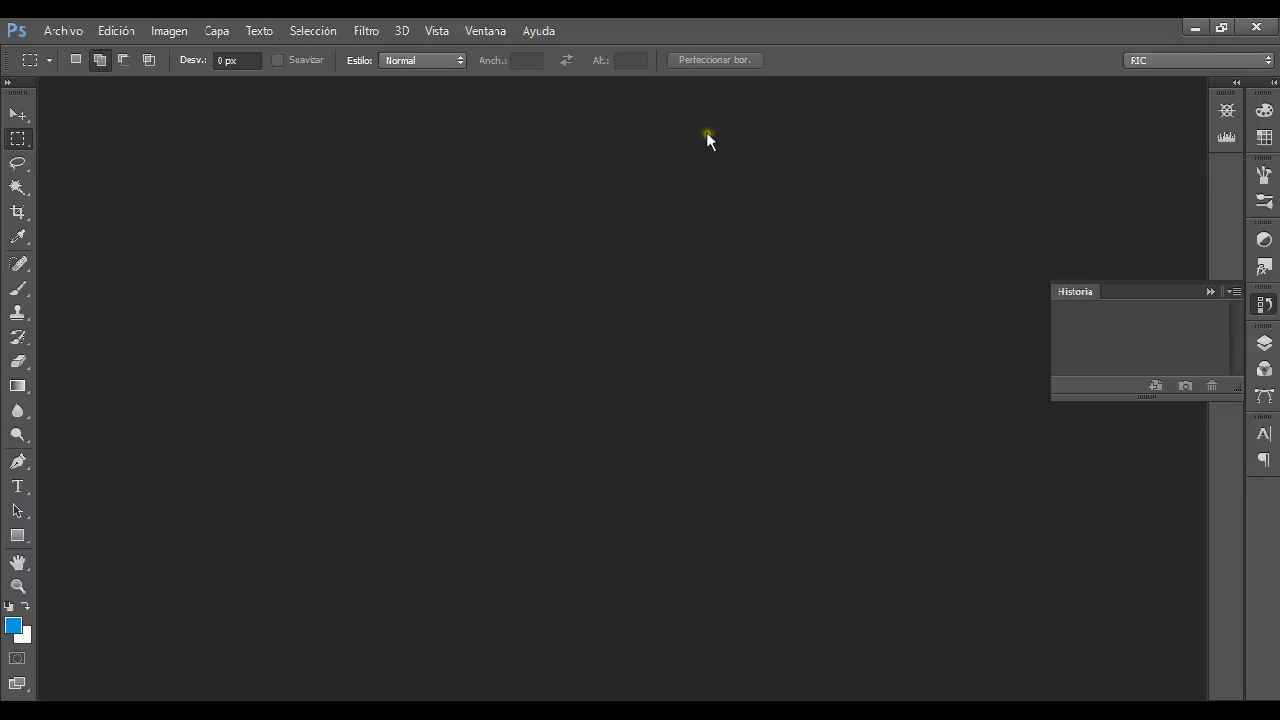
Switch the workspace to Aspectos esenciales and review the other available workspaces
{"action": "left_click", "coordinate": [1162, 60]}
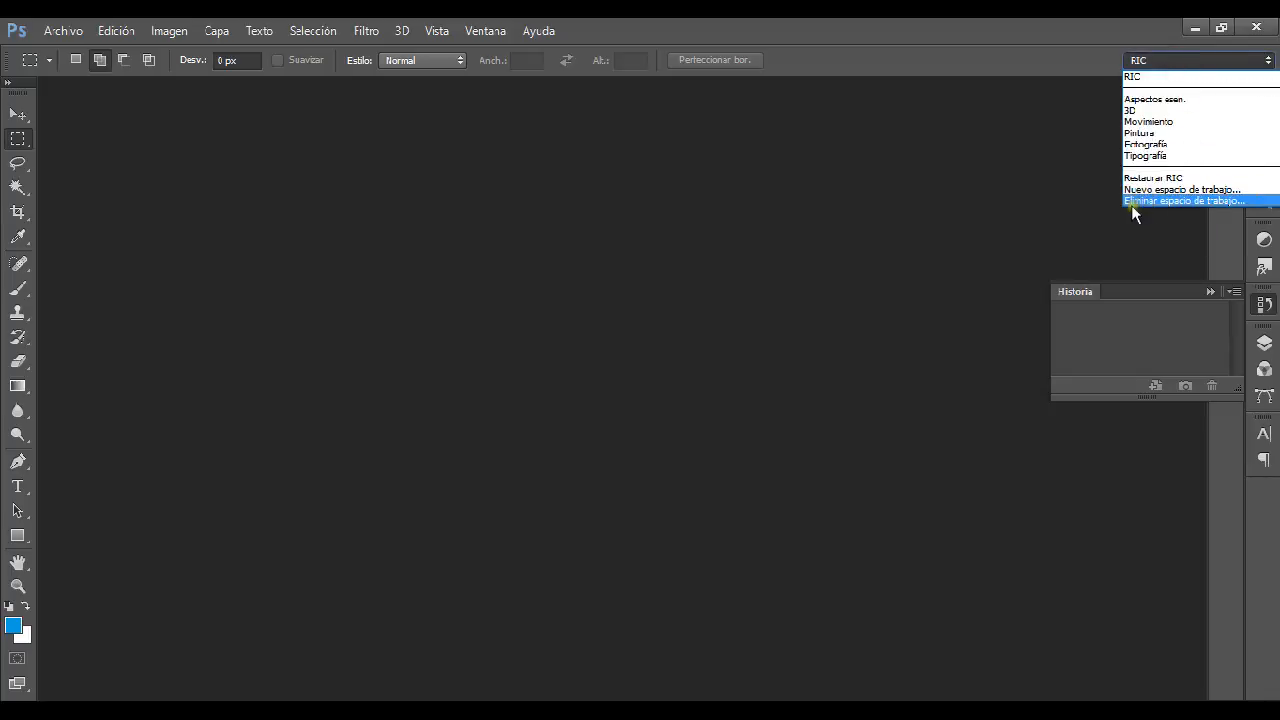
{"action": "left_click", "coordinate": [1173, 100]}
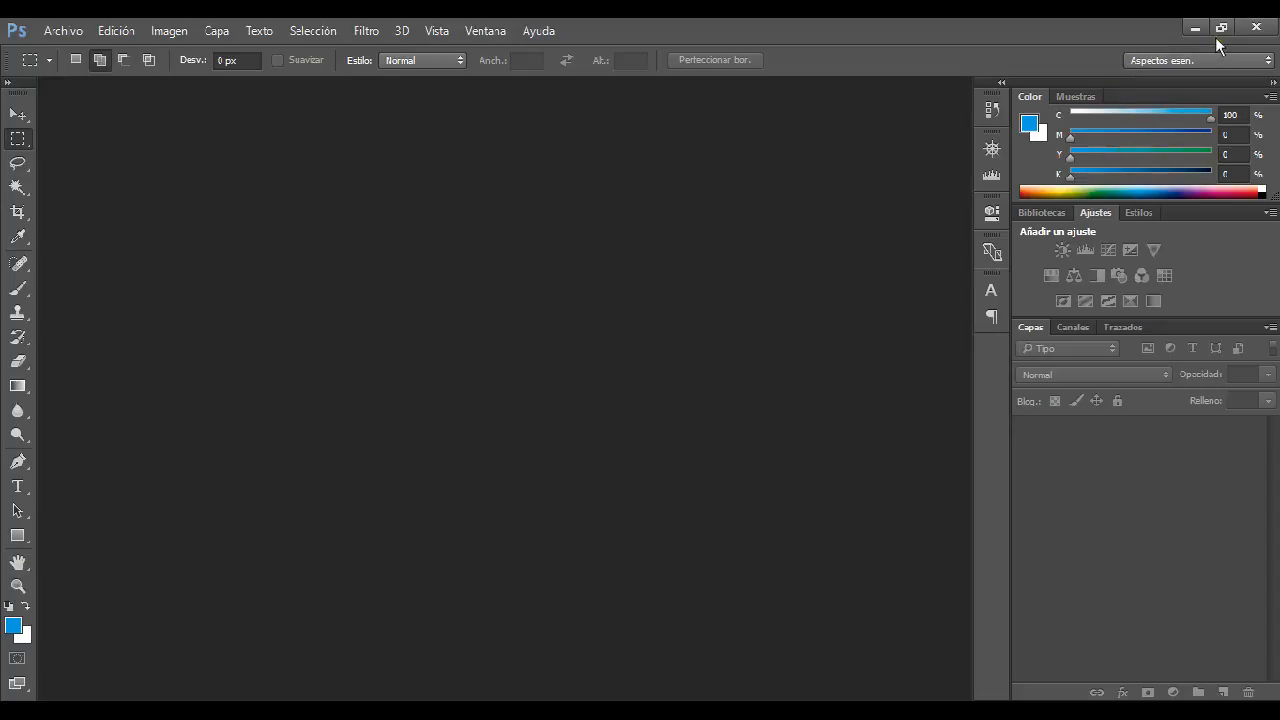
{"action": "left_click", "coordinate": [1197, 58]}
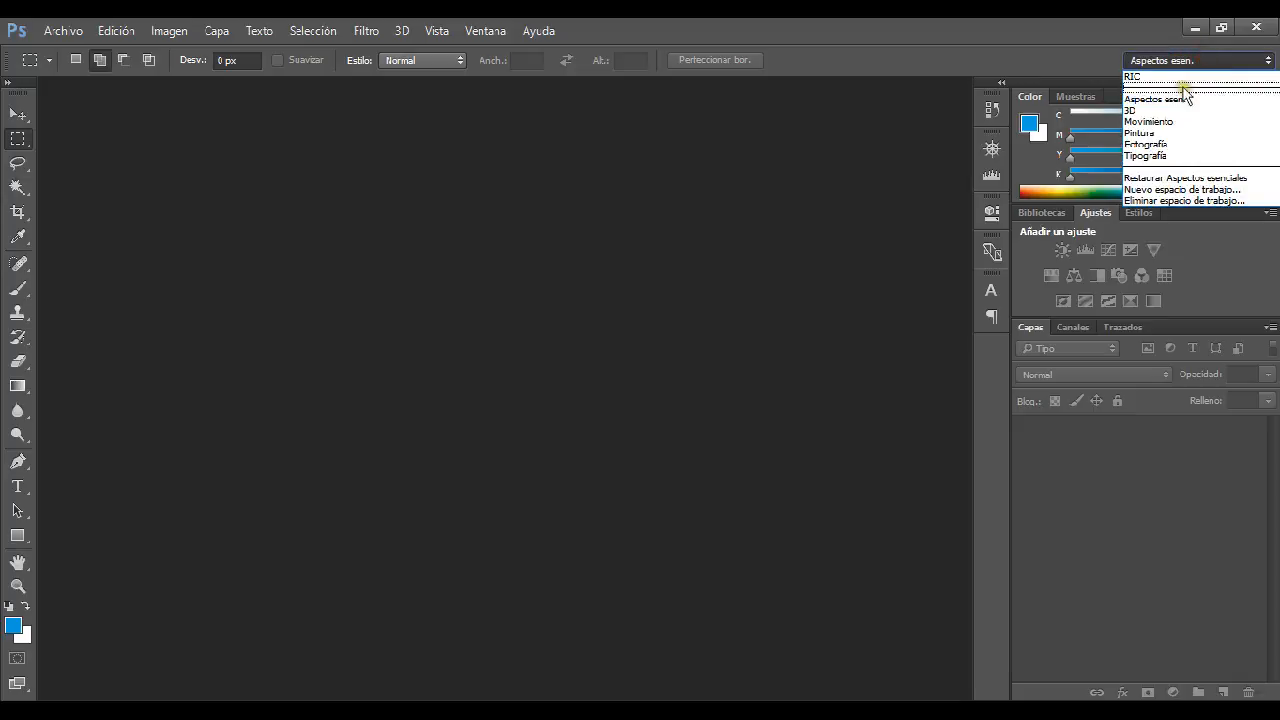
{"action": "left_click", "coordinate": [901, 58]}
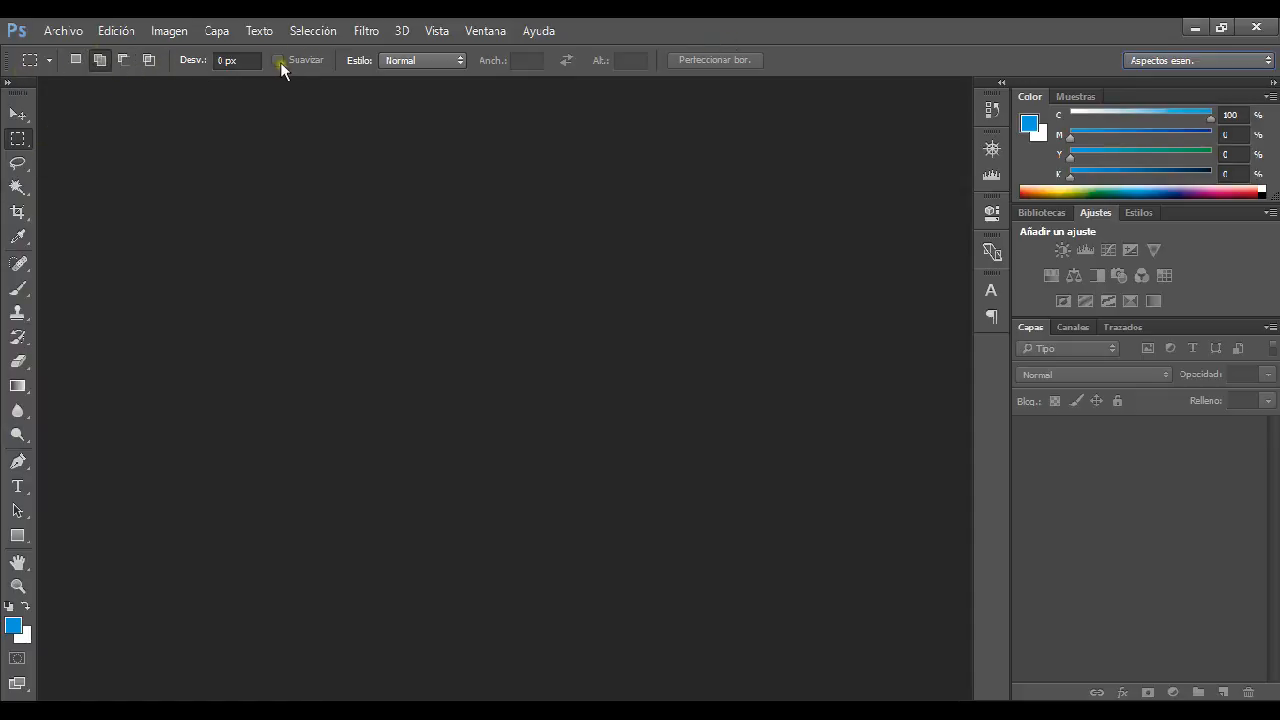
Examine the tool options of the Brush, including its blending modes, and of the Eyedropper, Gradient and Dodge tools
{"action": "left_click", "coordinate": [21, 291]}
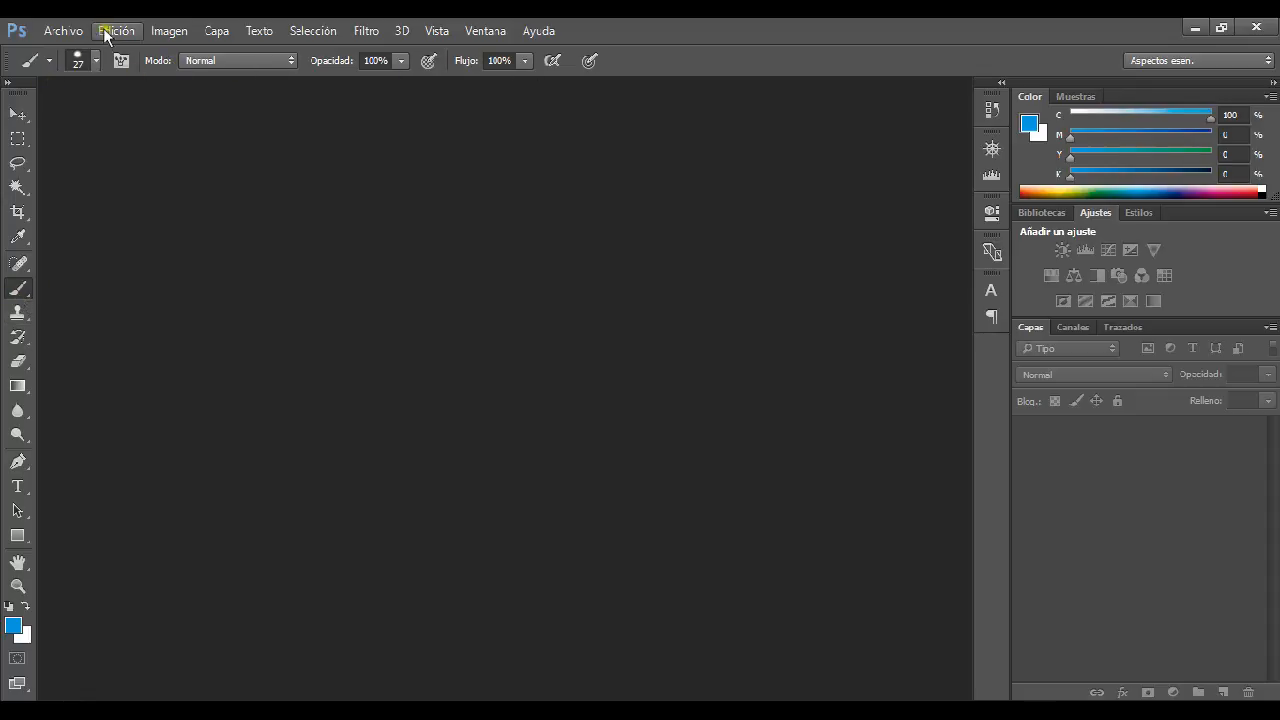
{"action": "left_click", "coordinate": [96, 60]}
{"action": "left_click", "coordinate": [95, 60]}
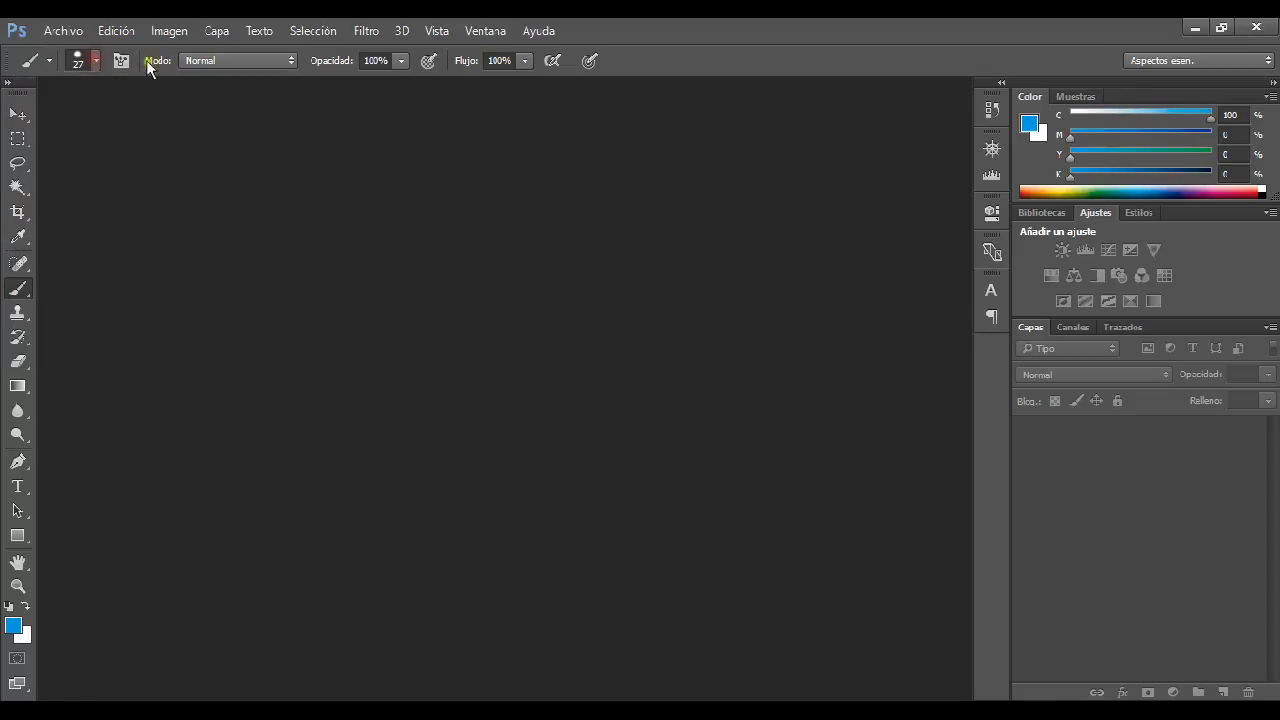
{"action": "left_click", "coordinate": [266, 60]}
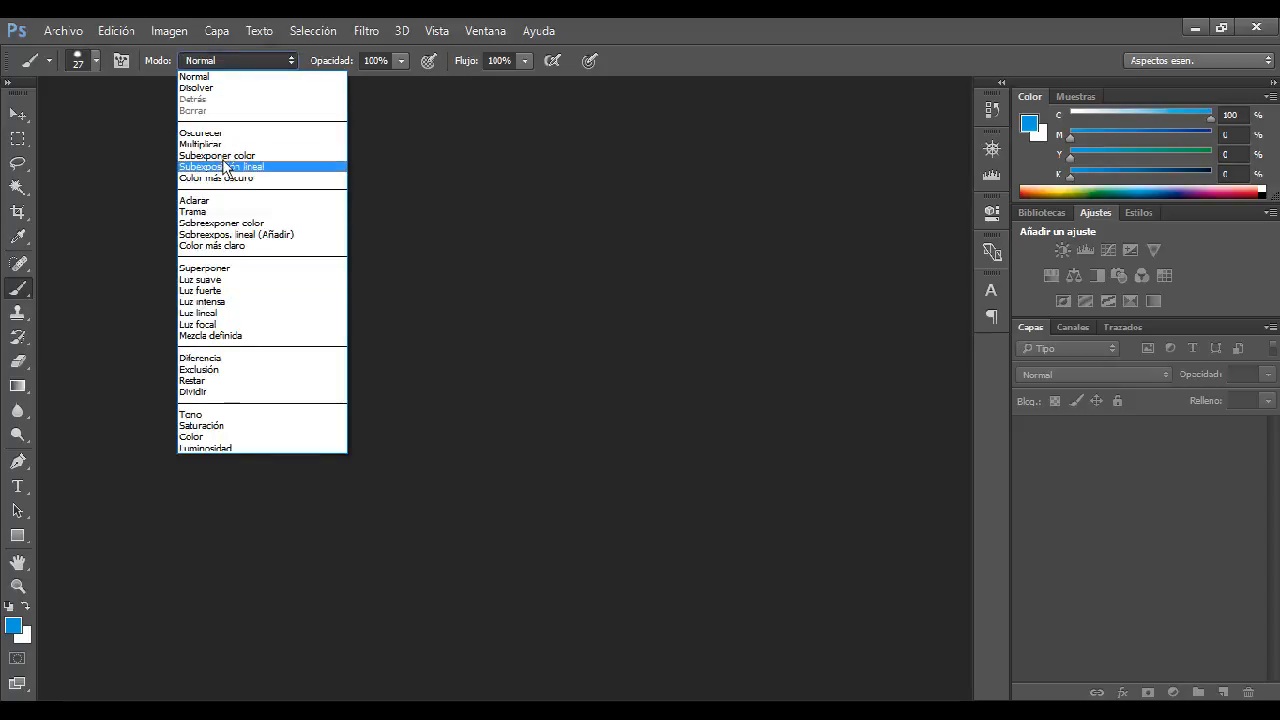
{"action": "left_click", "coordinate": [450, 70]}
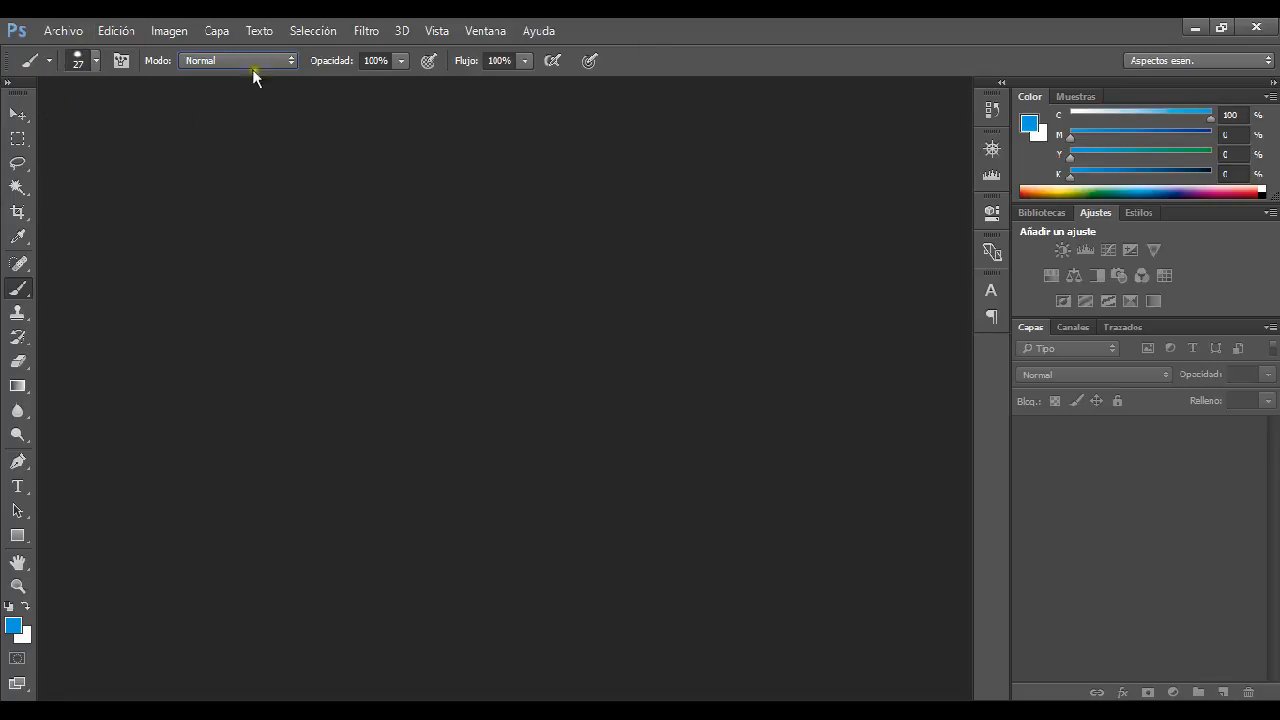
{"action": "left_click", "coordinate": [17, 237]}
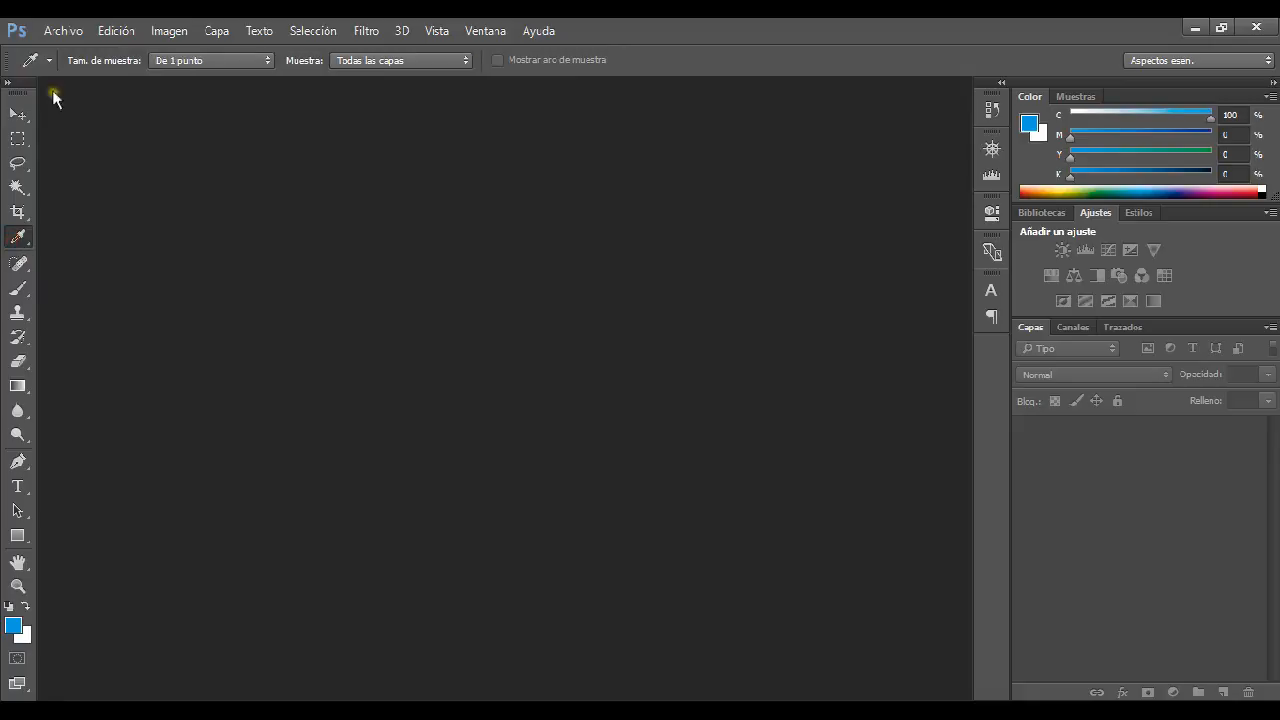
{"action": "left_click", "coordinate": [17, 386]}
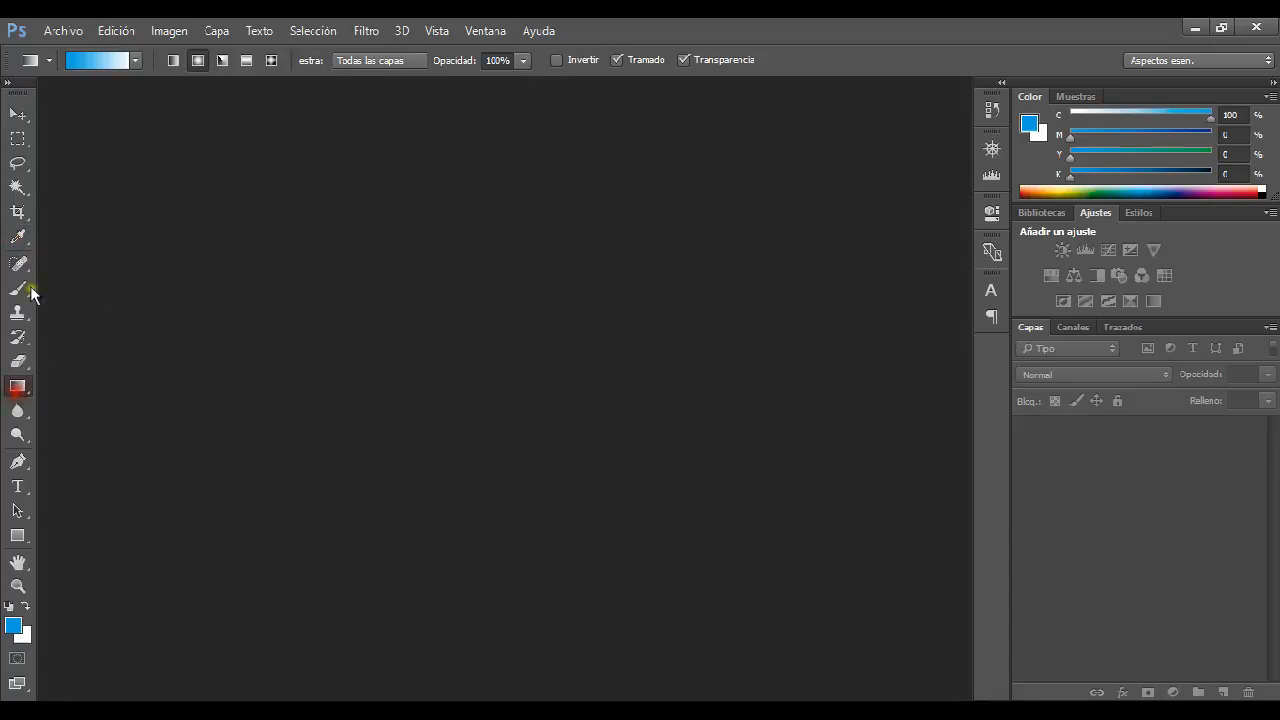
{"action": "left_click", "coordinate": [17, 435]}
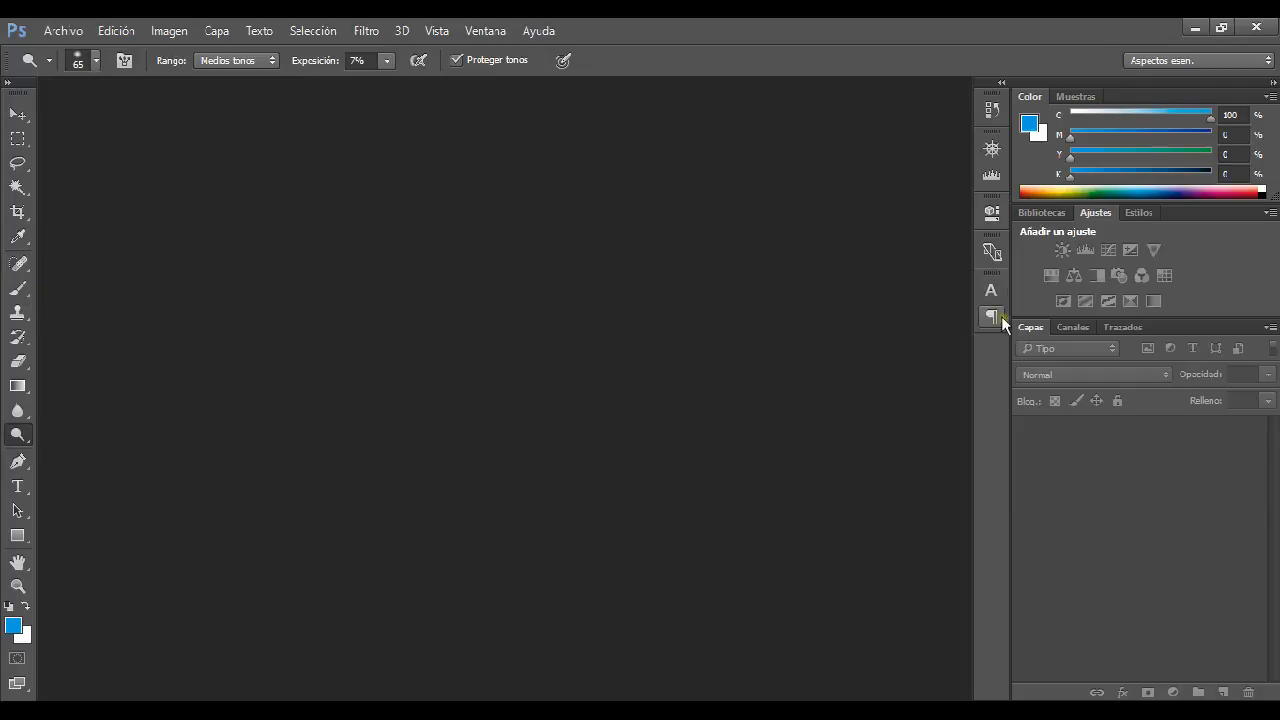
Examine the swatches, colour, history, character, histogram, channels, paths and layers panels, plus the list of all available panels
{"action": "left_click", "coordinate": [1074, 96]}
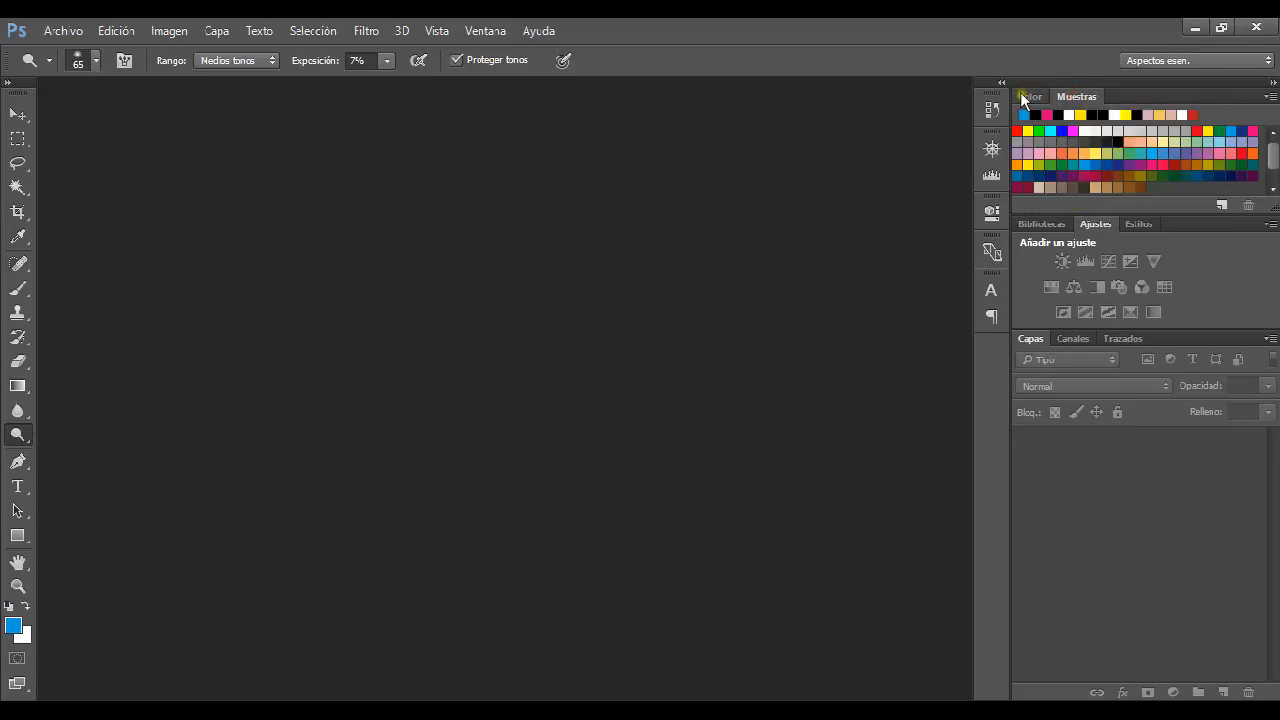
{"action": "left_click", "coordinate": [1022, 96]}
{"action": "left_click", "coordinate": [991, 109]}
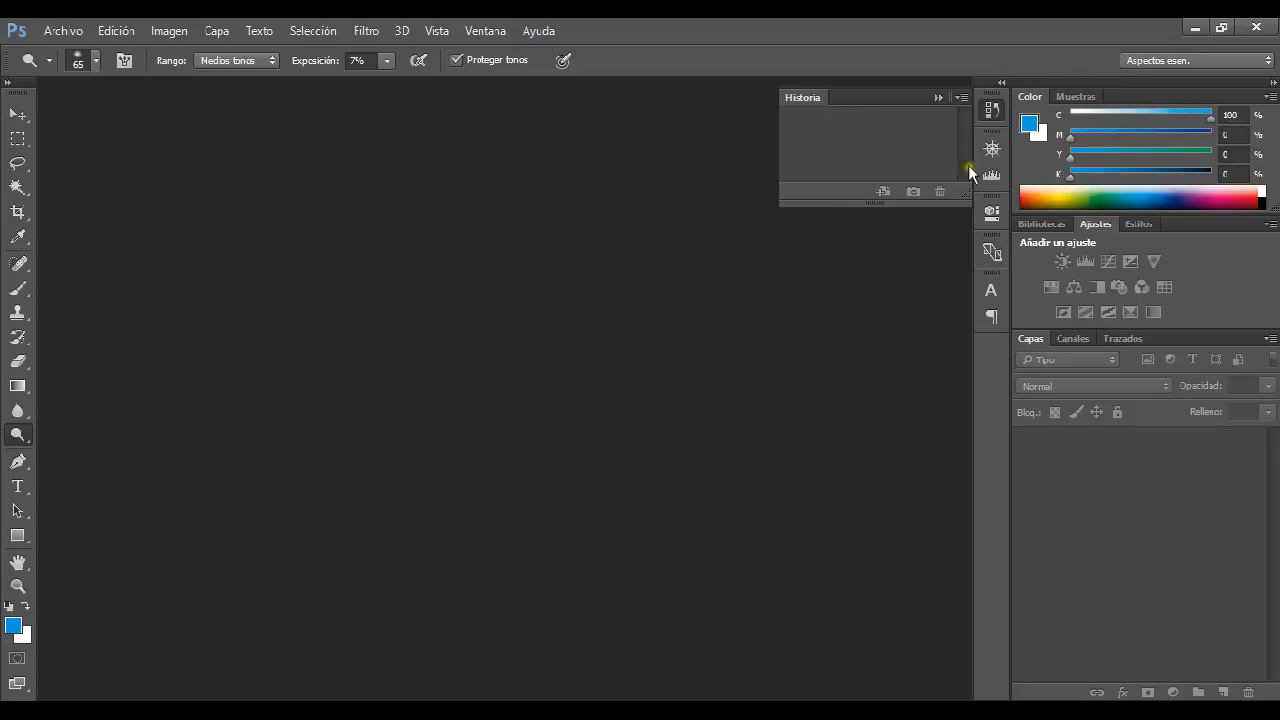
{"action": "left_click", "coordinate": [991, 289]}
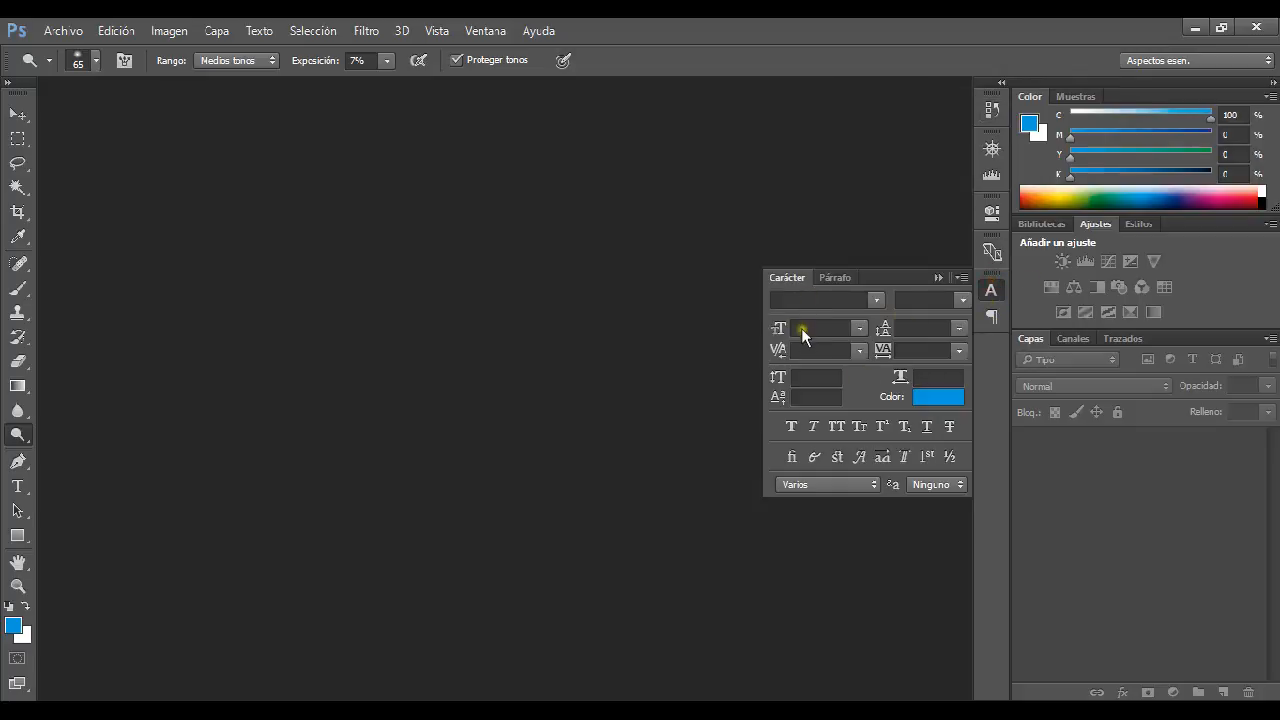
{"action": "left_click", "coordinate": [991, 175]}
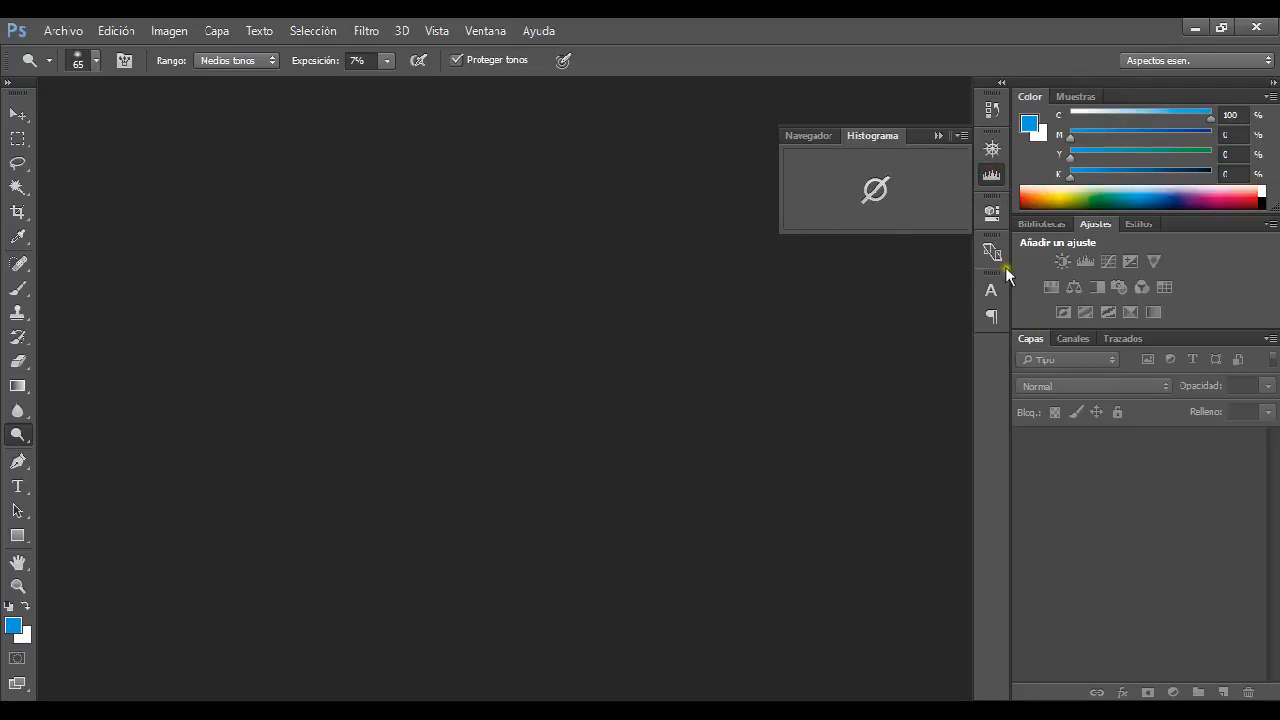
{"action": "left_click", "coordinate": [1073, 338]}
{"action": "left_click", "coordinate": [1120, 338]}
{"action": "left_click", "coordinate": [1028, 338]}
{"action": "left_click", "coordinate": [488, 30]}
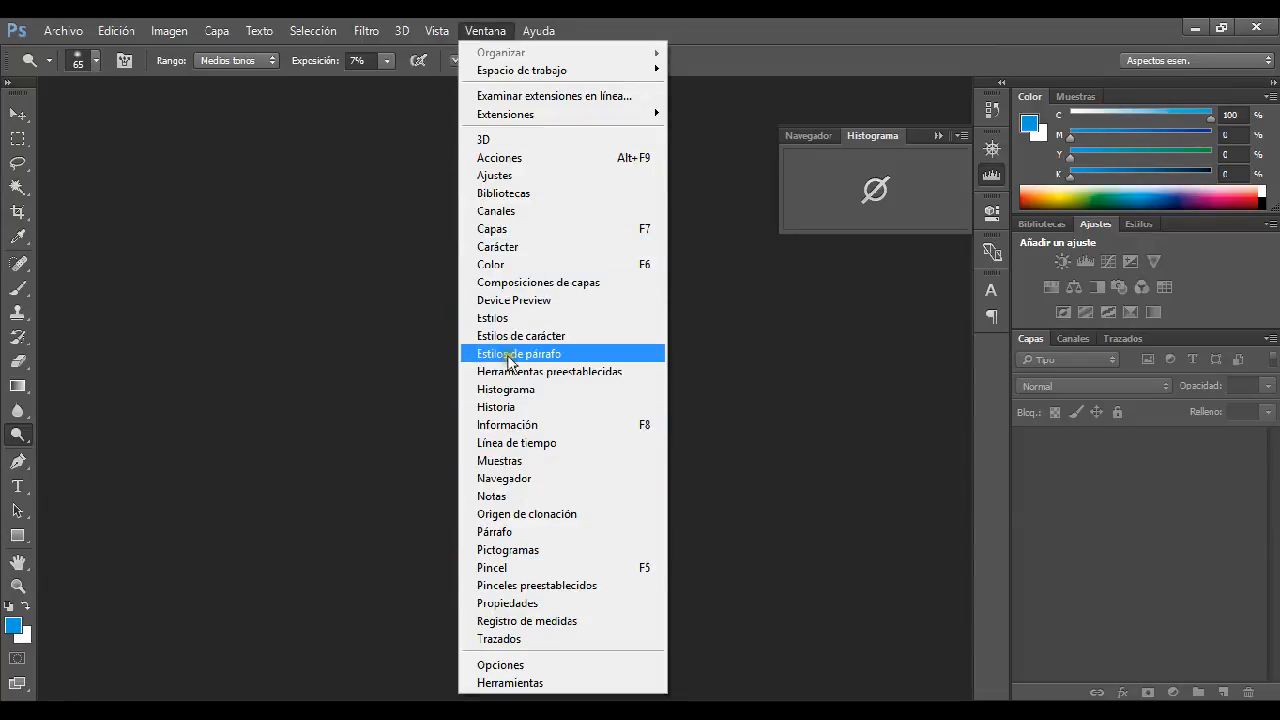
{"action": "left_click", "coordinate": [648, 33]}
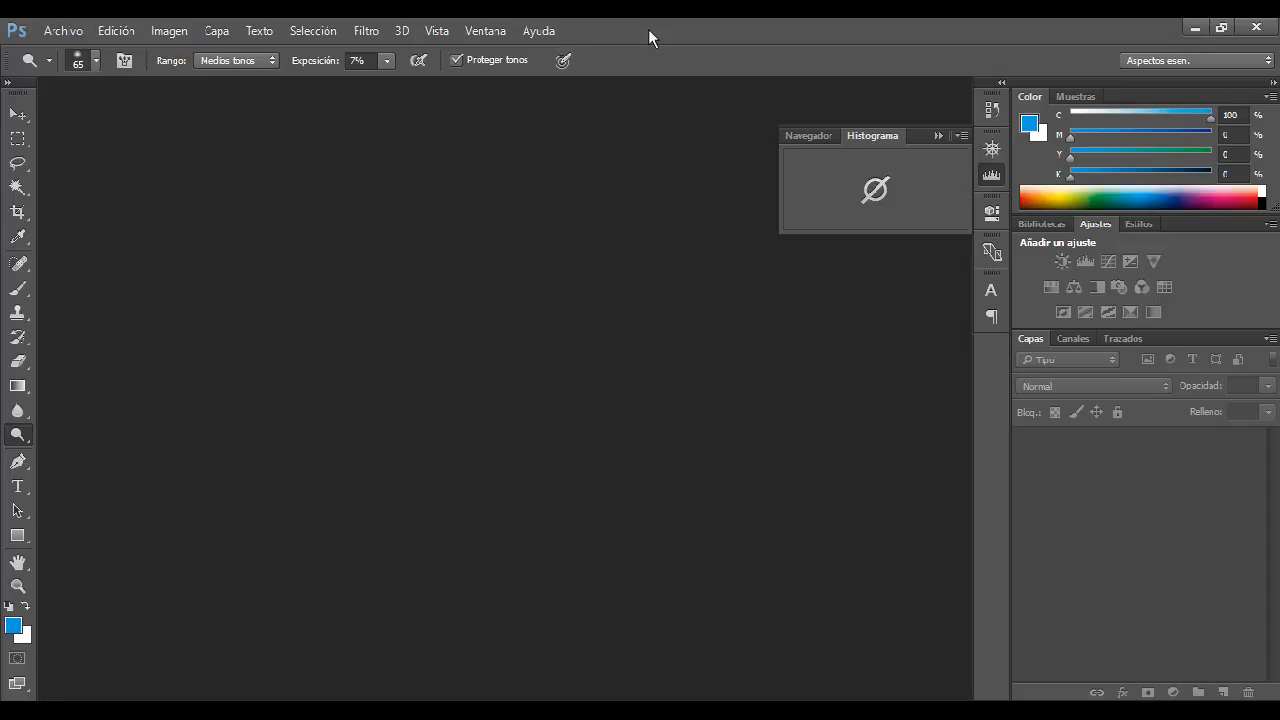
Start a new document and name it "Clase 1 PSD"
{"action": "left_click", "coordinate": [55, 30]}
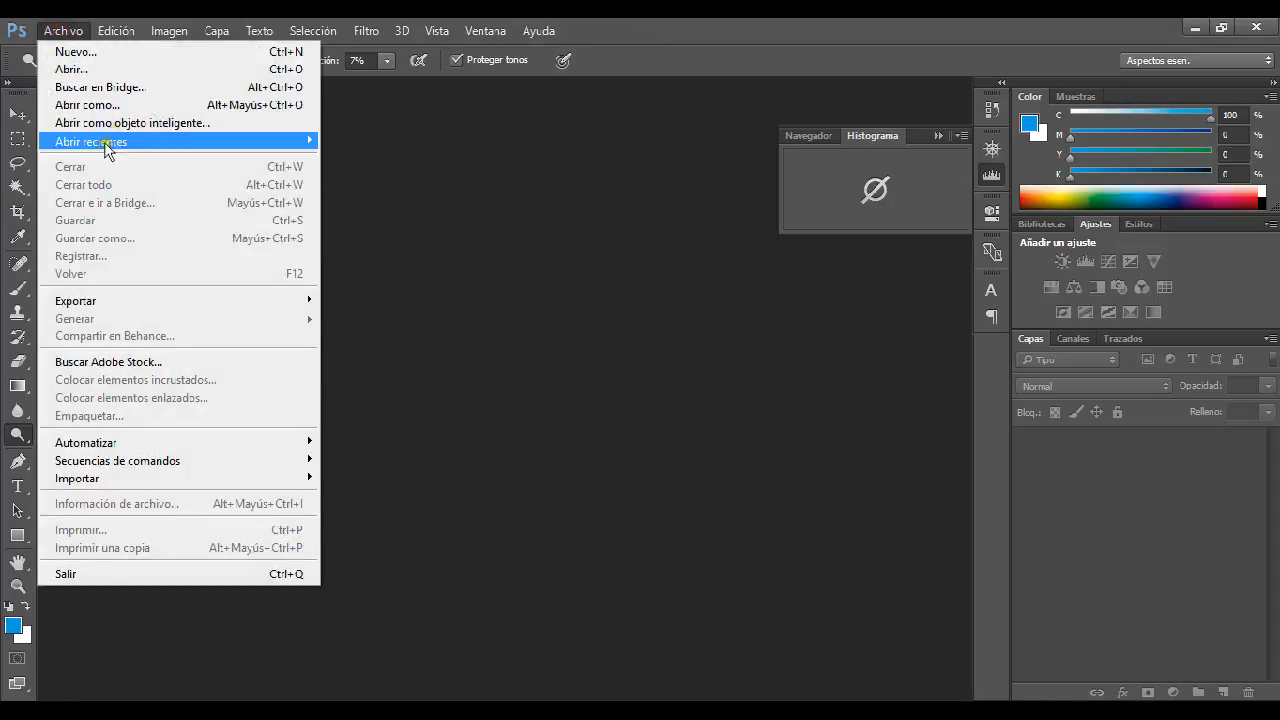
{"action": "left_click", "coordinate": [112, 51]}
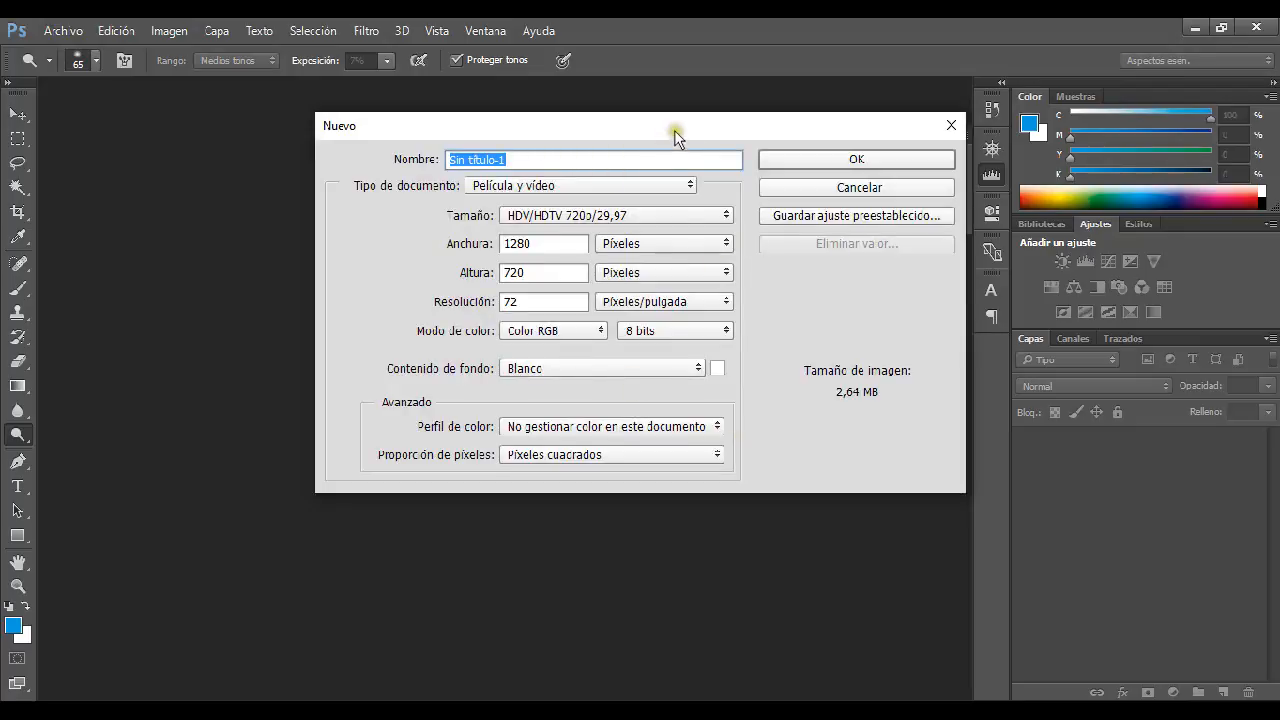
{"action": "left_click_drag", "start_coordinate": [674, 130], "coordinate": [646, 147]}
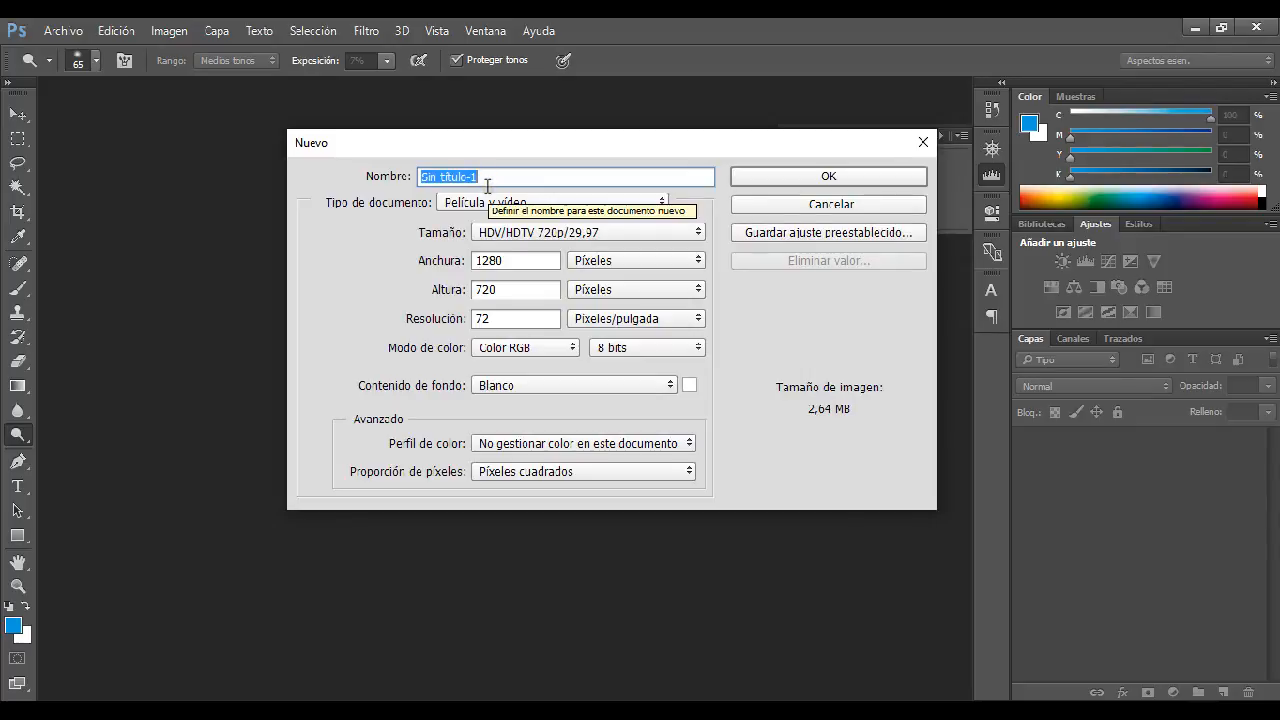
{"action": "type", "text": "Clase 1"}
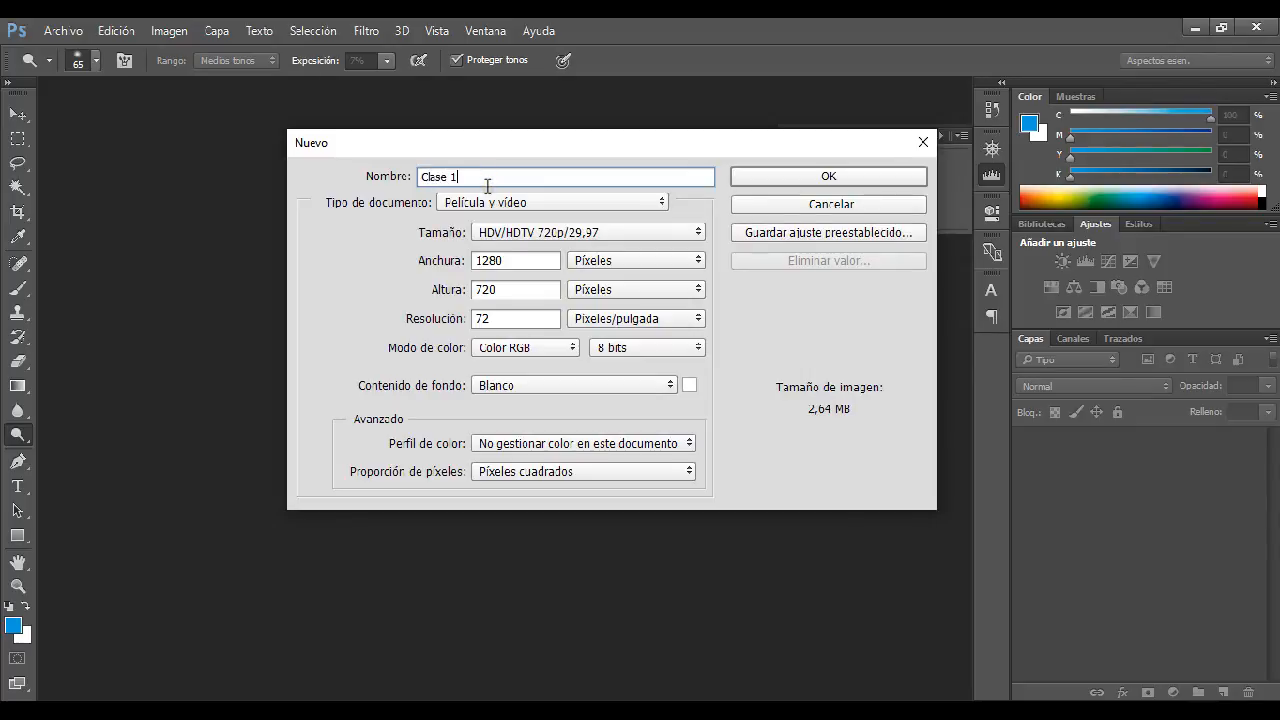
{"action": "type", "text": " PSD"}
Try the Fotografía document type for the new document and look through its preset sizes
{"action": "left_click", "coordinate": [524, 202]}
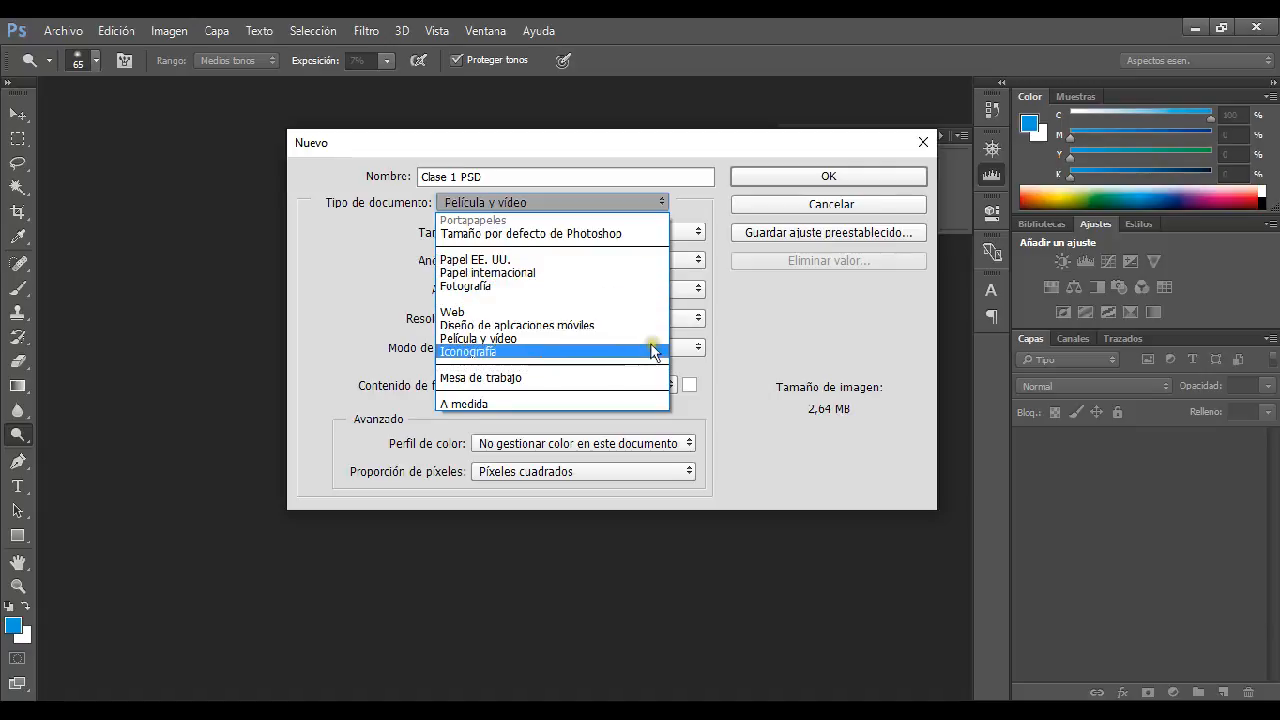
{"action": "left_click", "coordinate": [492, 287]}
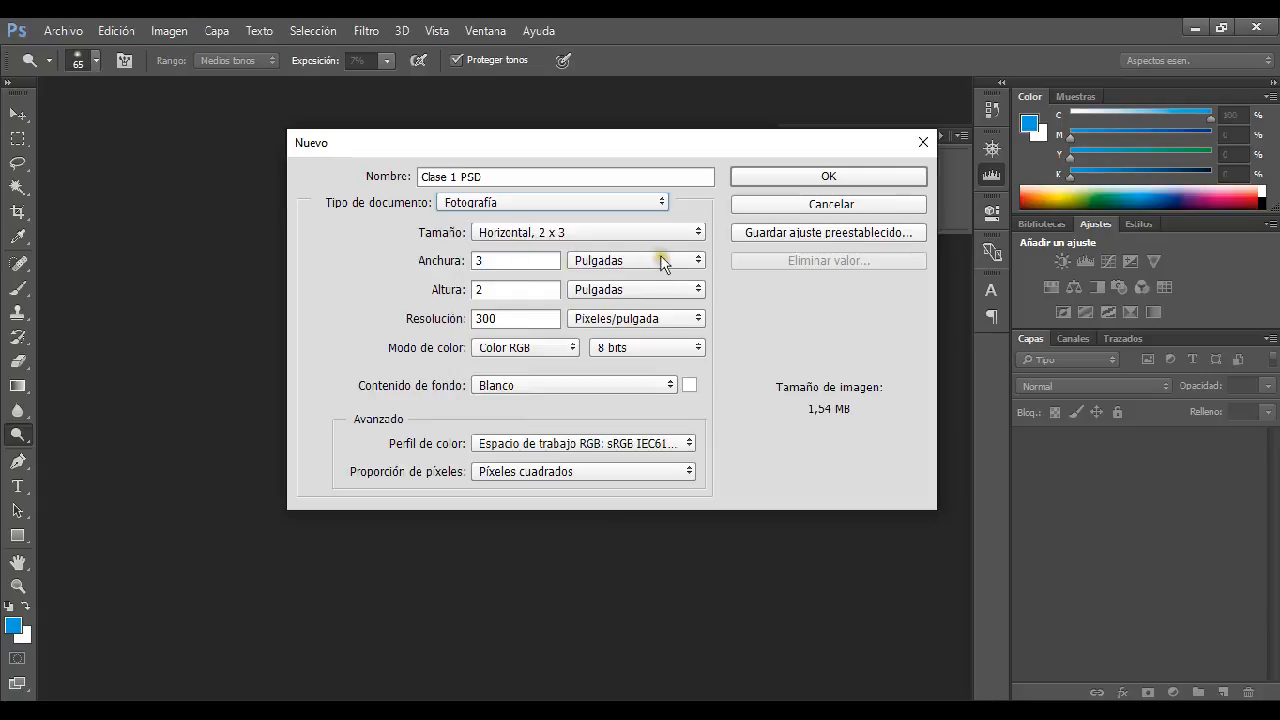
{"action": "left_click", "coordinate": [670, 230]}
{"action": "left_click", "coordinate": [760, 308]}
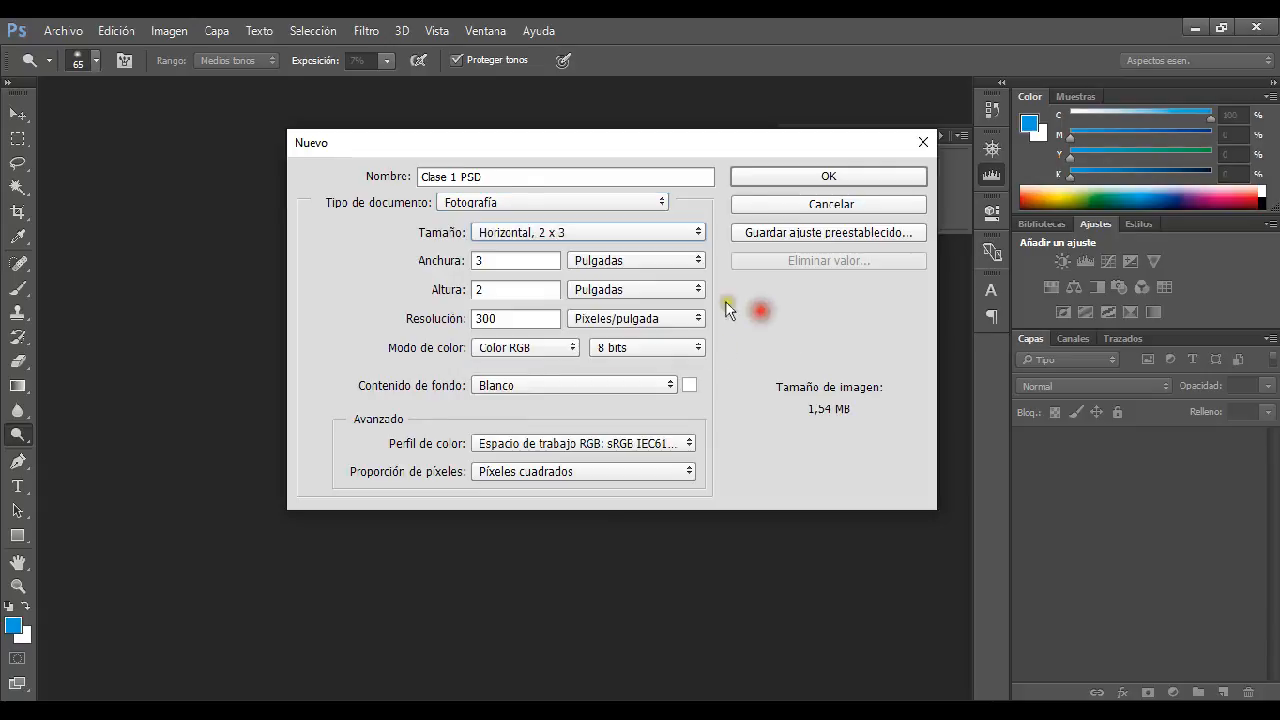
{"action": "left_click", "coordinate": [506, 200]}
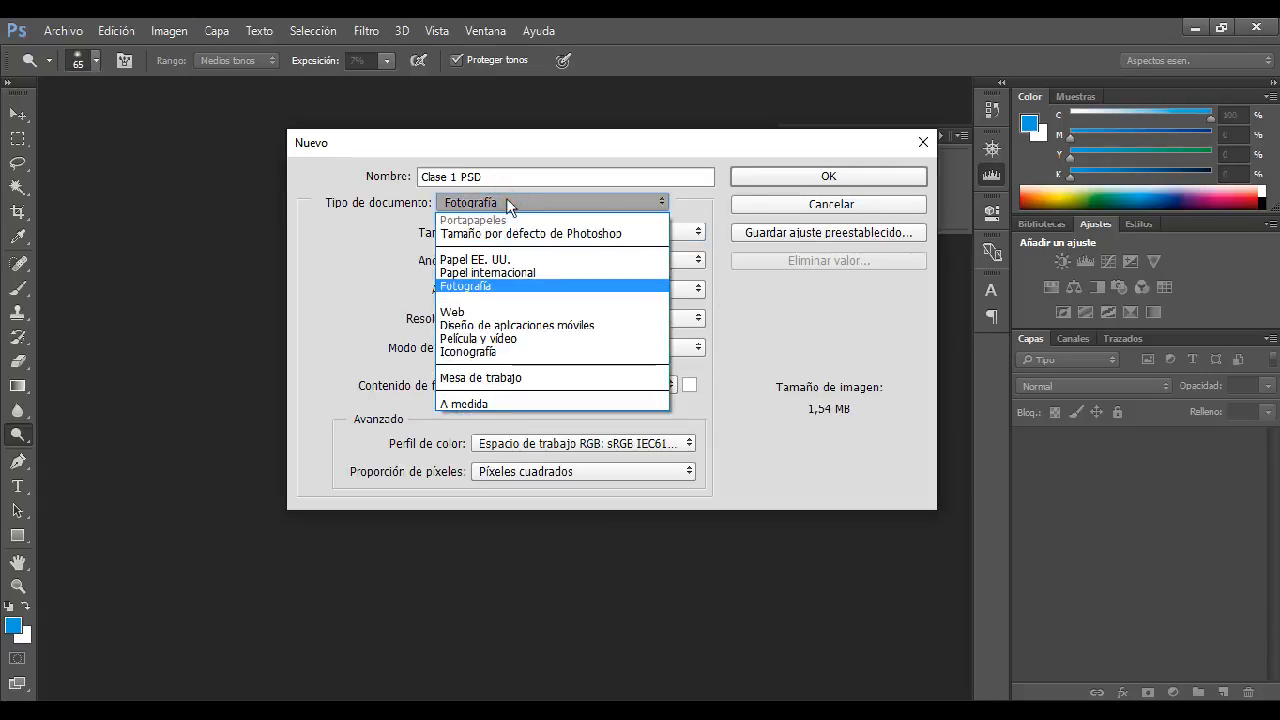
{"action": "left_click", "coordinate": [812, 307]}
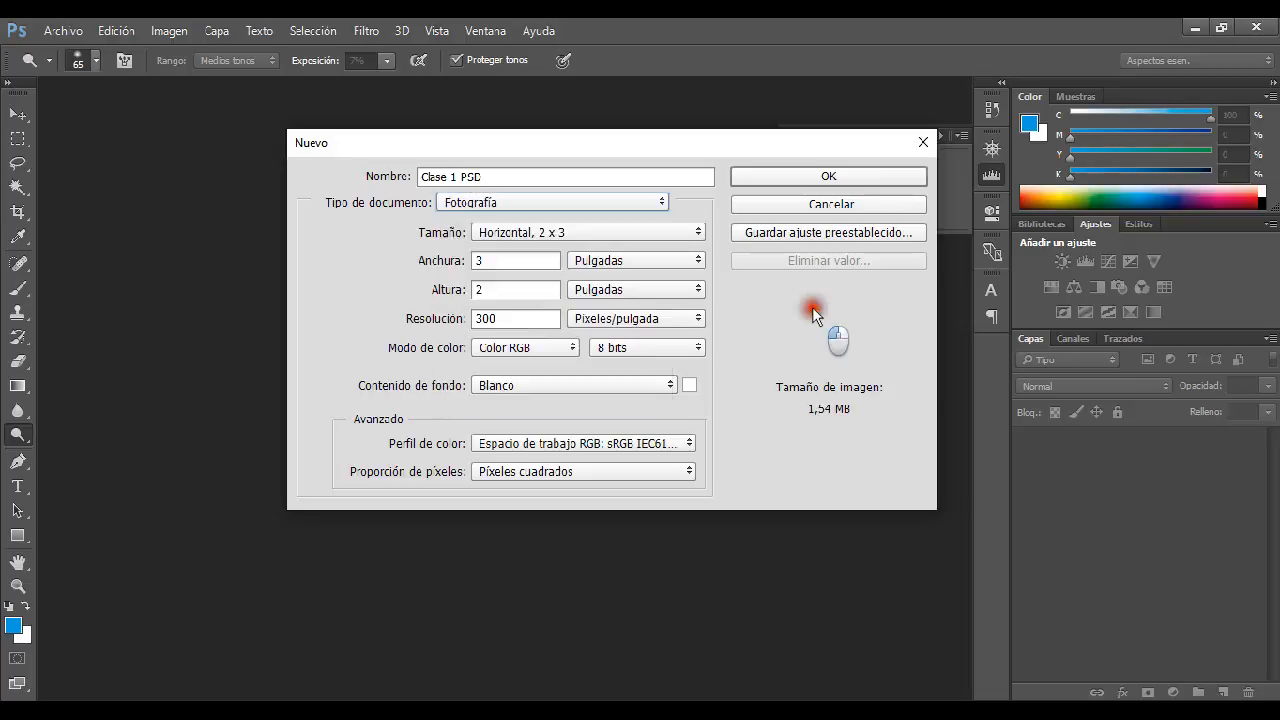
Set the new document's type to Papel EE. UU. with the Carta size
{"action": "left_click", "coordinate": [570, 201]}
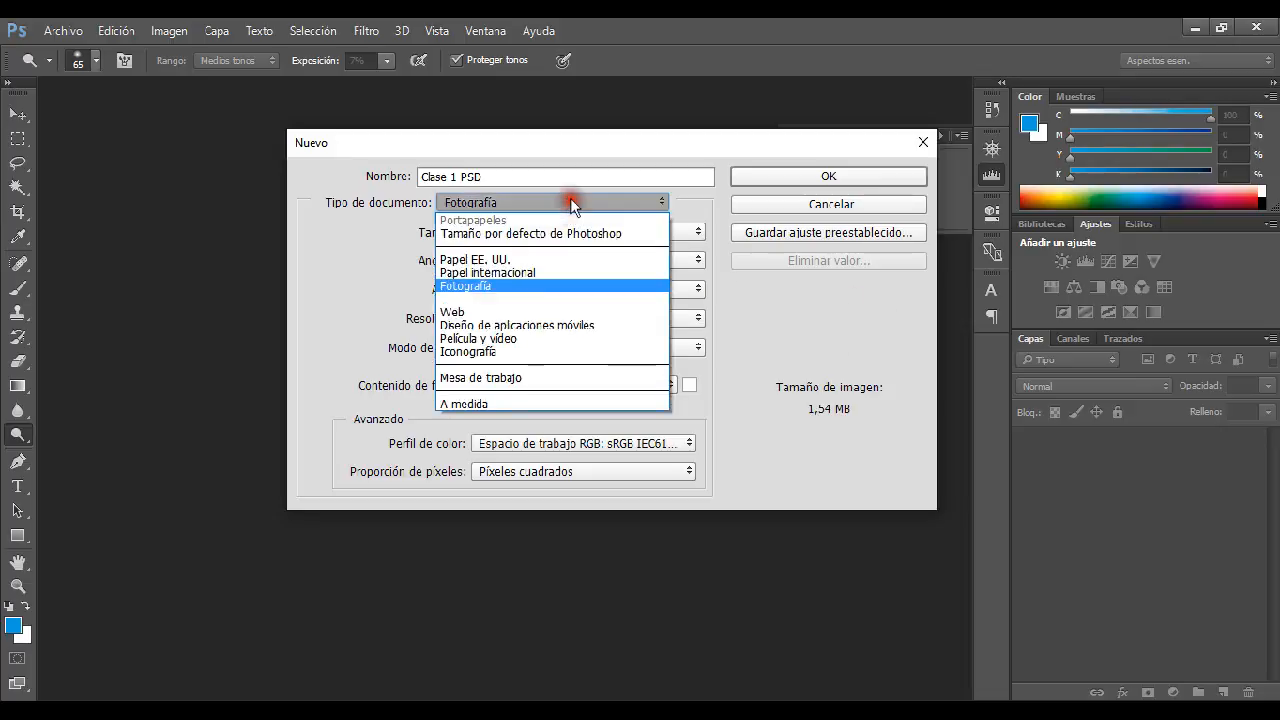
{"action": "left_click", "coordinate": [527, 261]}
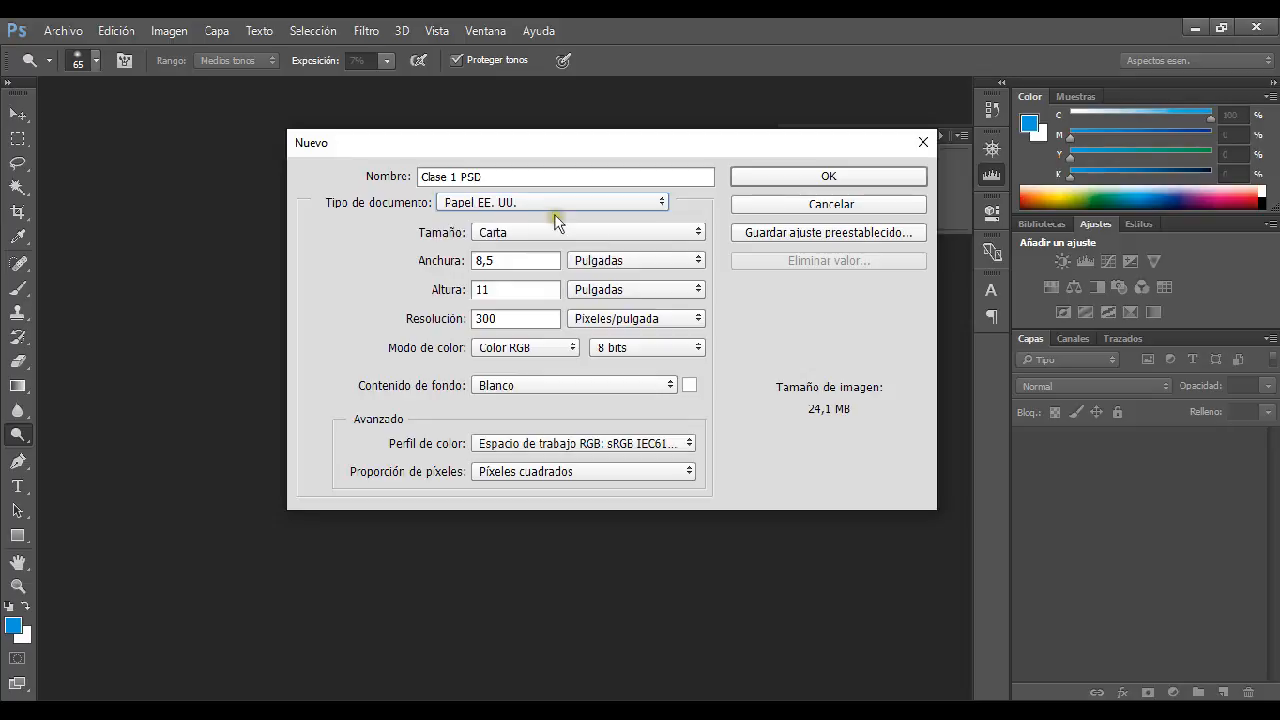
{"action": "left_click", "coordinate": [548, 232]}
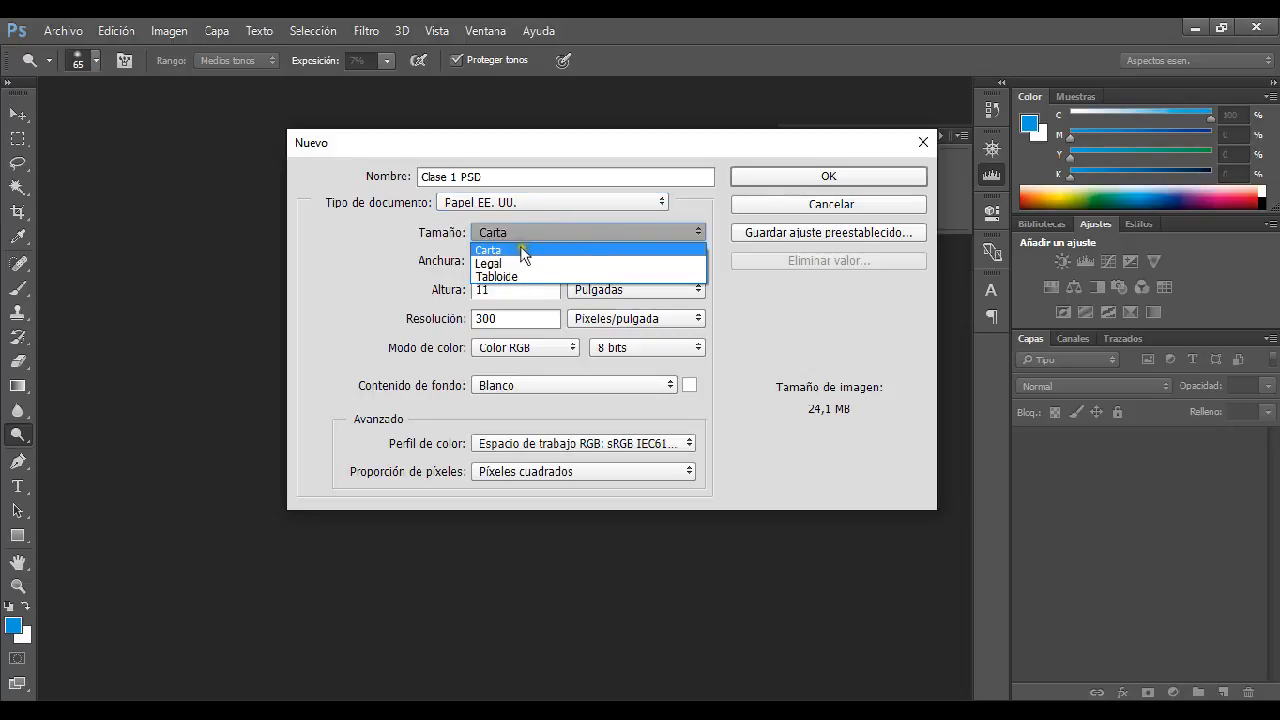
{"action": "left_click", "coordinate": [362, 257]}
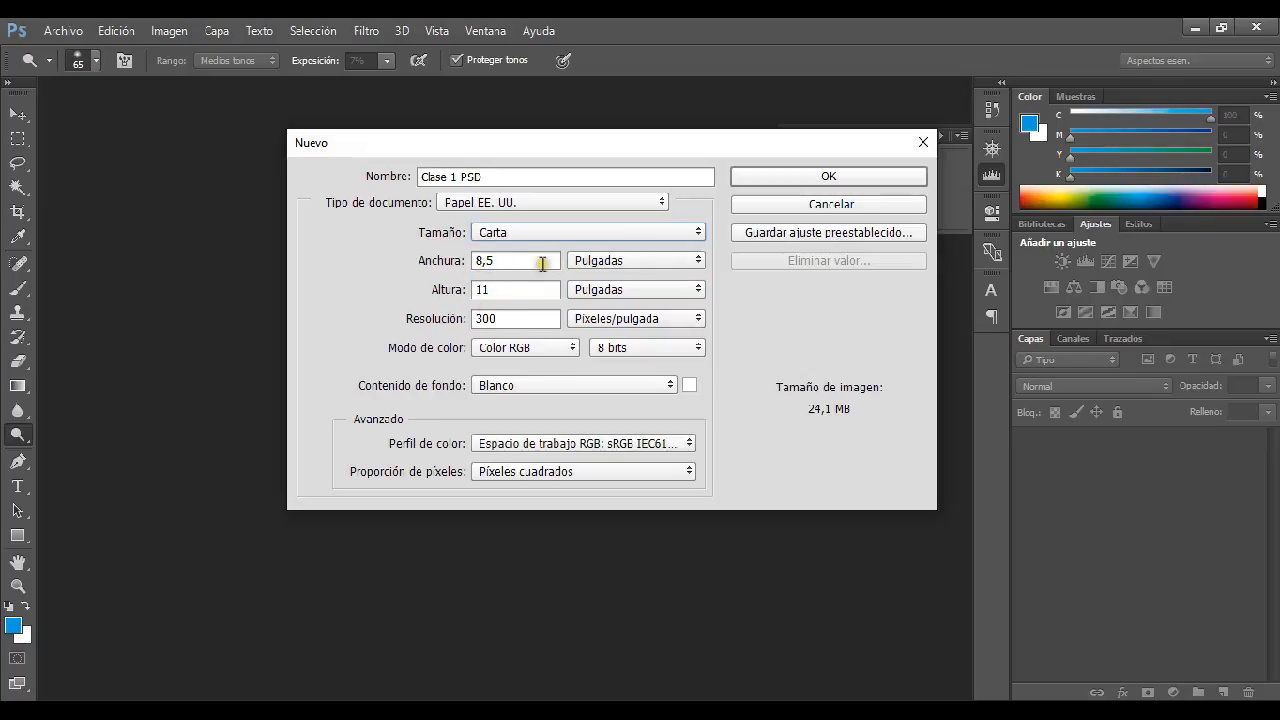
Set the document's width and height units to Píxeles and choose Píxeles/pulgada for the resolution
{"action": "left_click", "coordinate": [627, 261]}
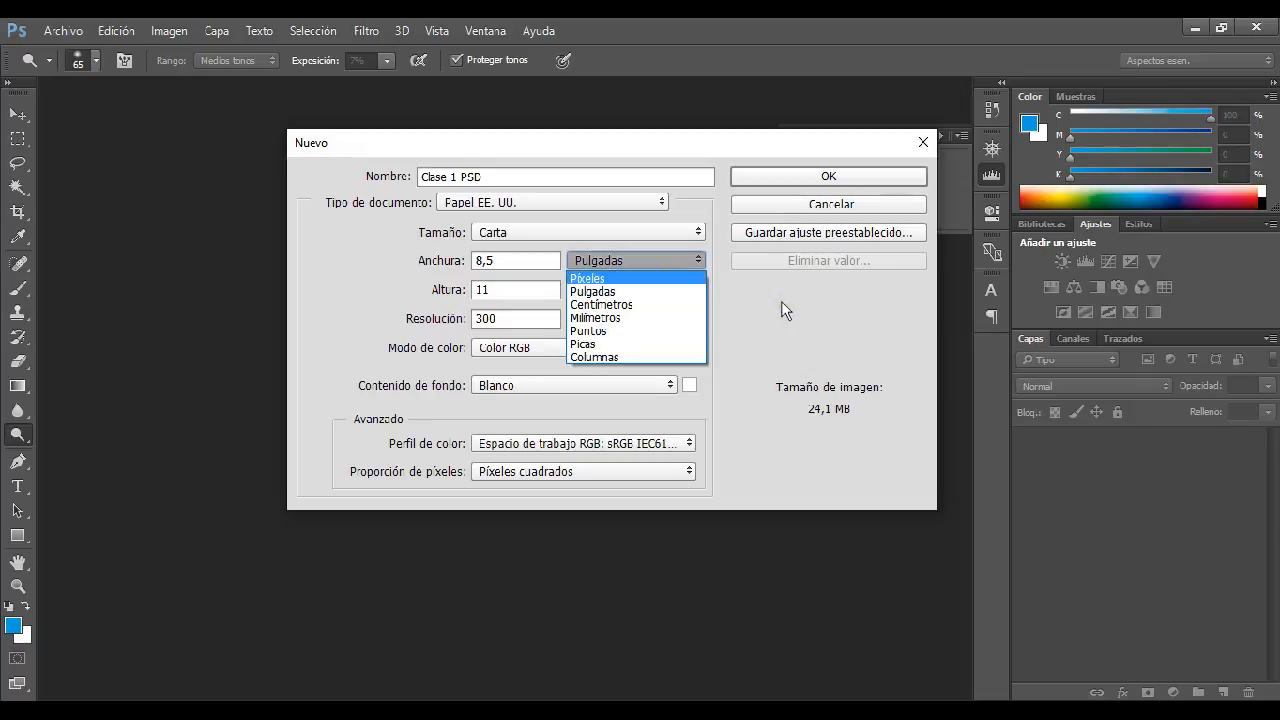
{"action": "left_click", "coordinate": [593, 279]}
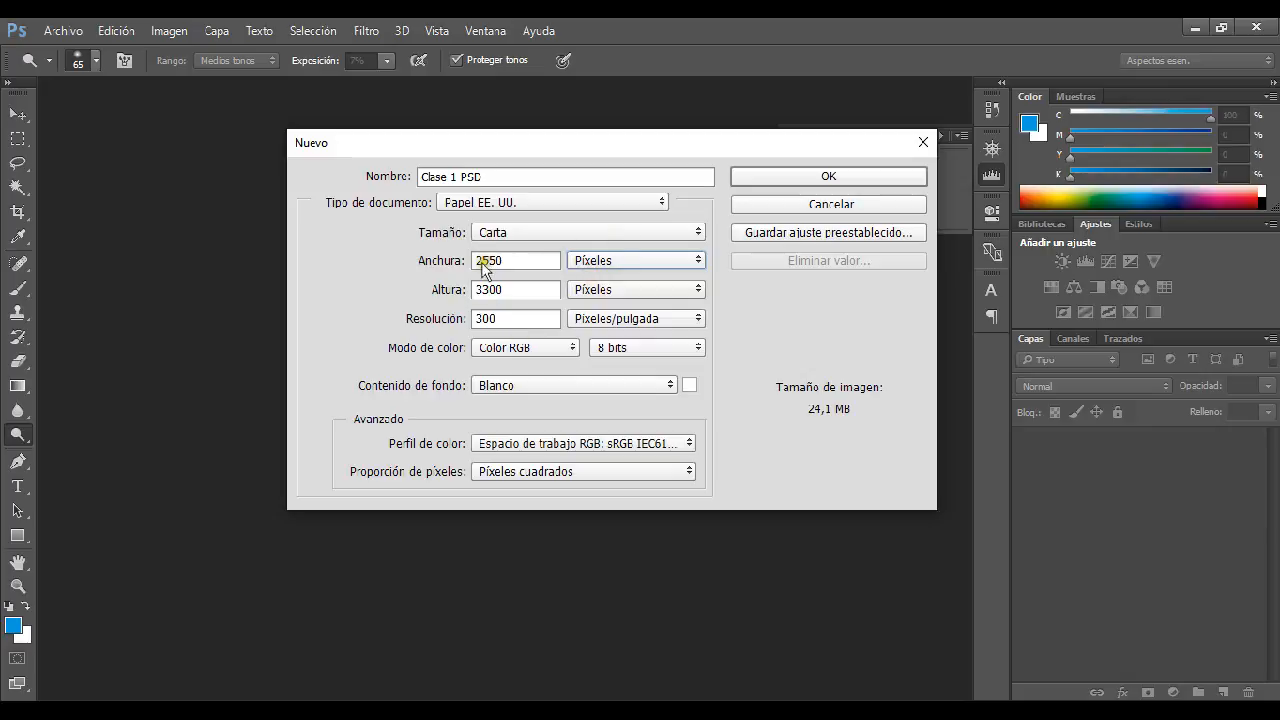
{"action": "left_click_drag", "start_coordinate": [505, 260], "coordinate": [399, 266]}
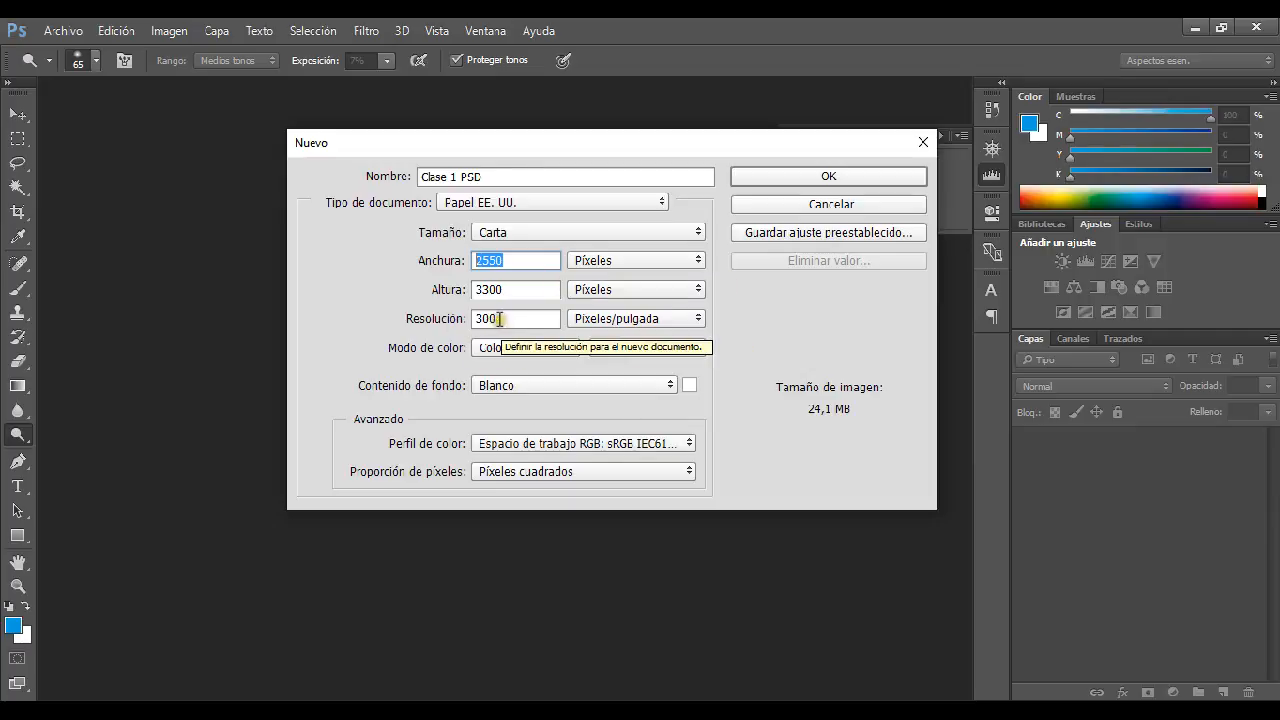
{"action": "left_click", "coordinate": [648, 319]}
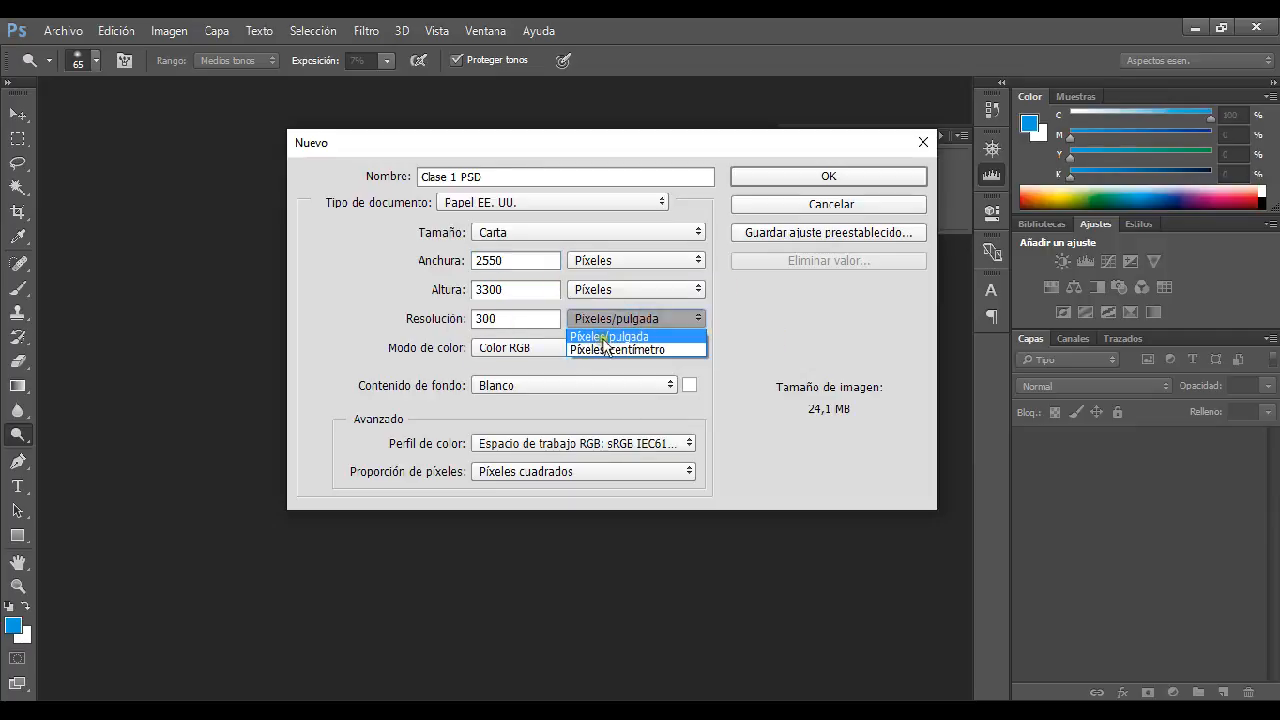
{"action": "left_click", "coordinate": [637, 338]}
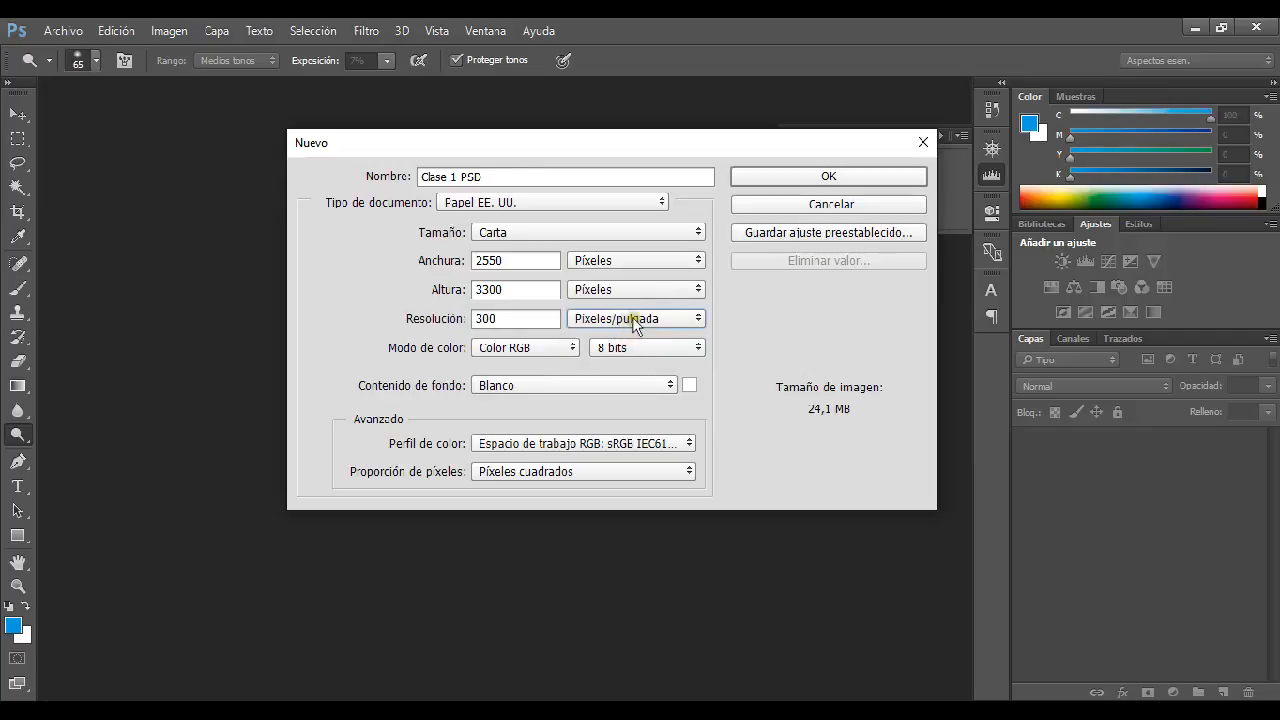
Check the resolution unit options and set the new document's resolution to 72 píxeles/pulgada
{"action": "left_click", "coordinate": [633, 320]}
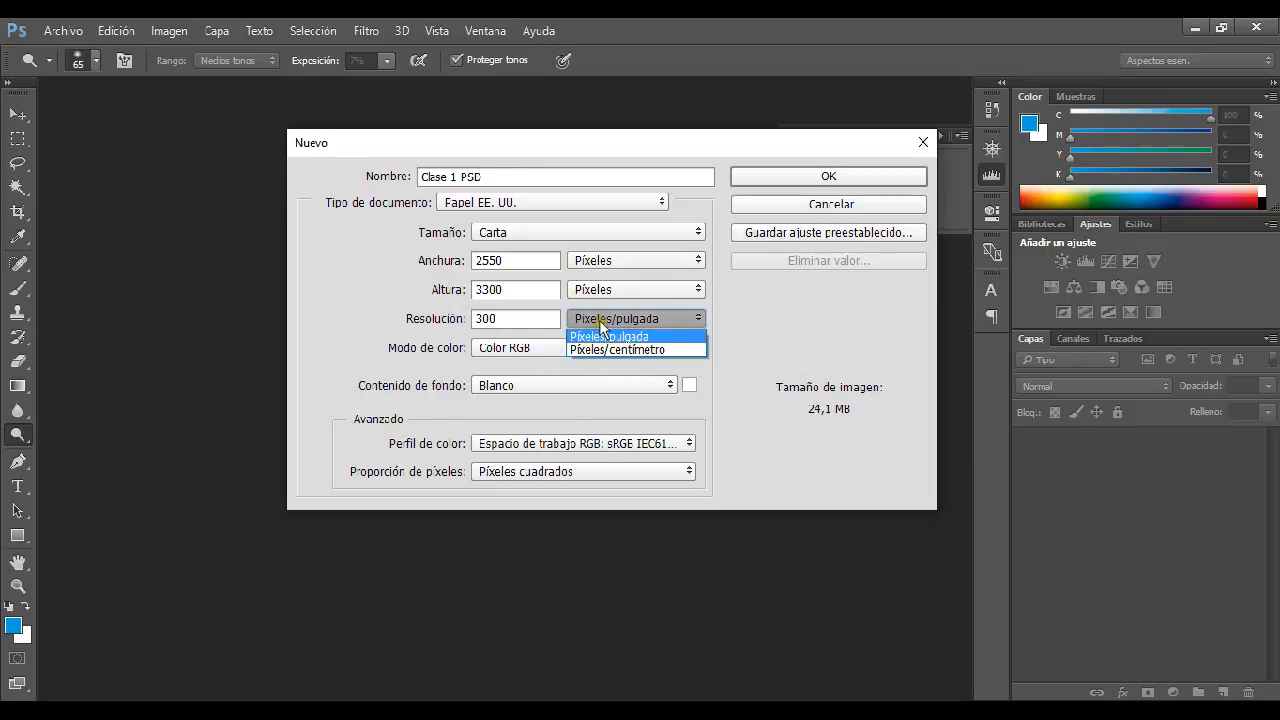
{"action": "left_click", "coordinate": [775, 311]}
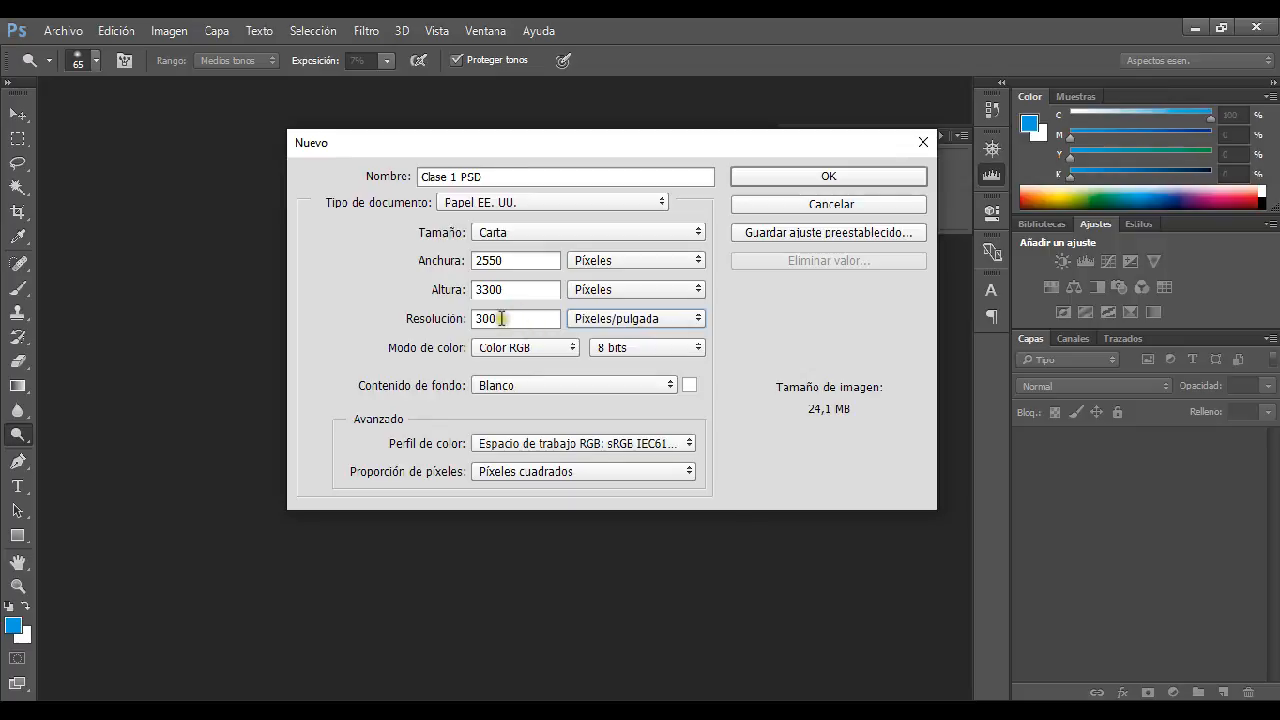
{"action": "left_click_drag", "start_coordinate": [501, 318], "coordinate": [410, 322]}
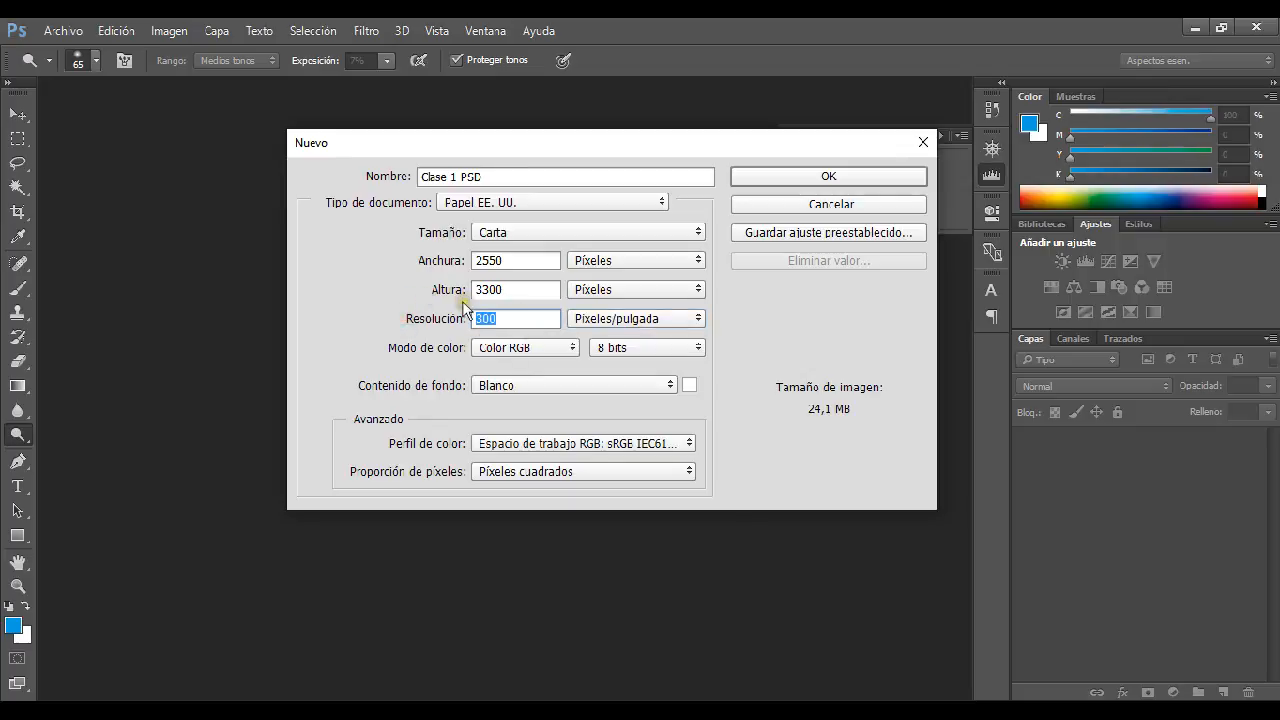
{"action": "type", "text": "72"}
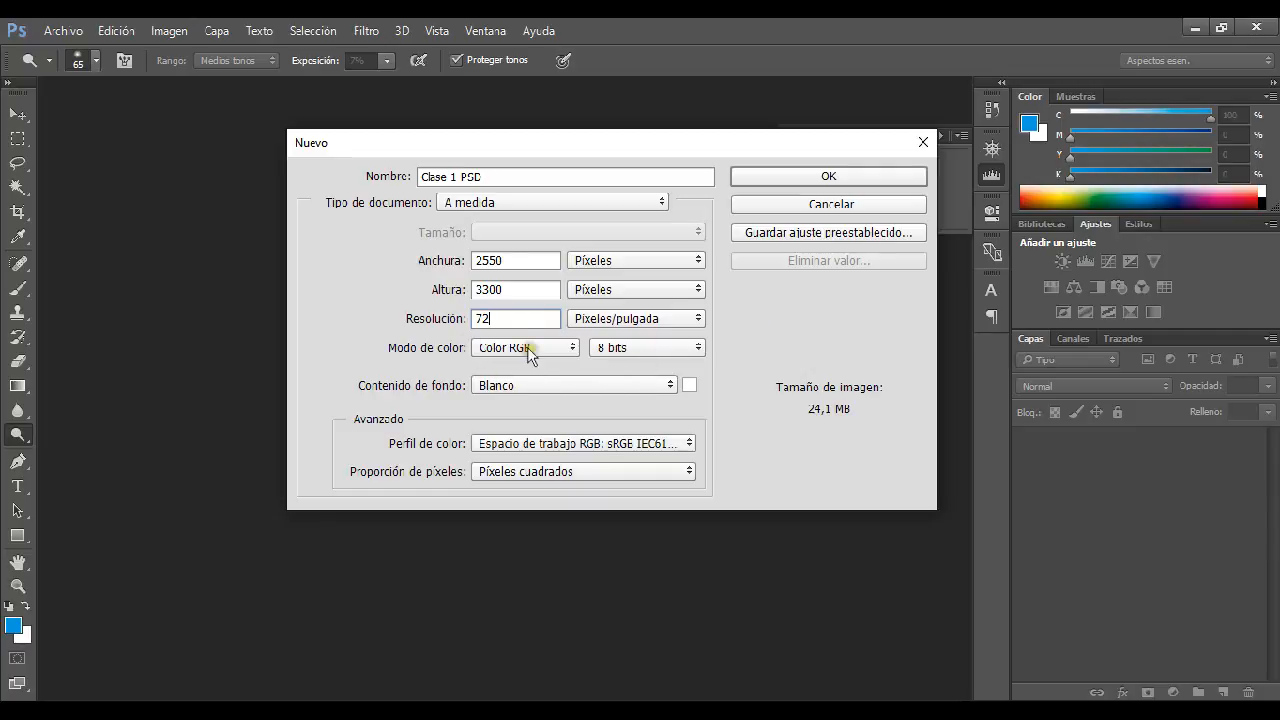
Look through the bit depth options for the RGB color mode and choose 8 bits
{"action": "left_click", "coordinate": [684, 351]}
{"action": "left_click", "coordinate": [622, 380]}
{"action": "left_click", "coordinate": [677, 350]}
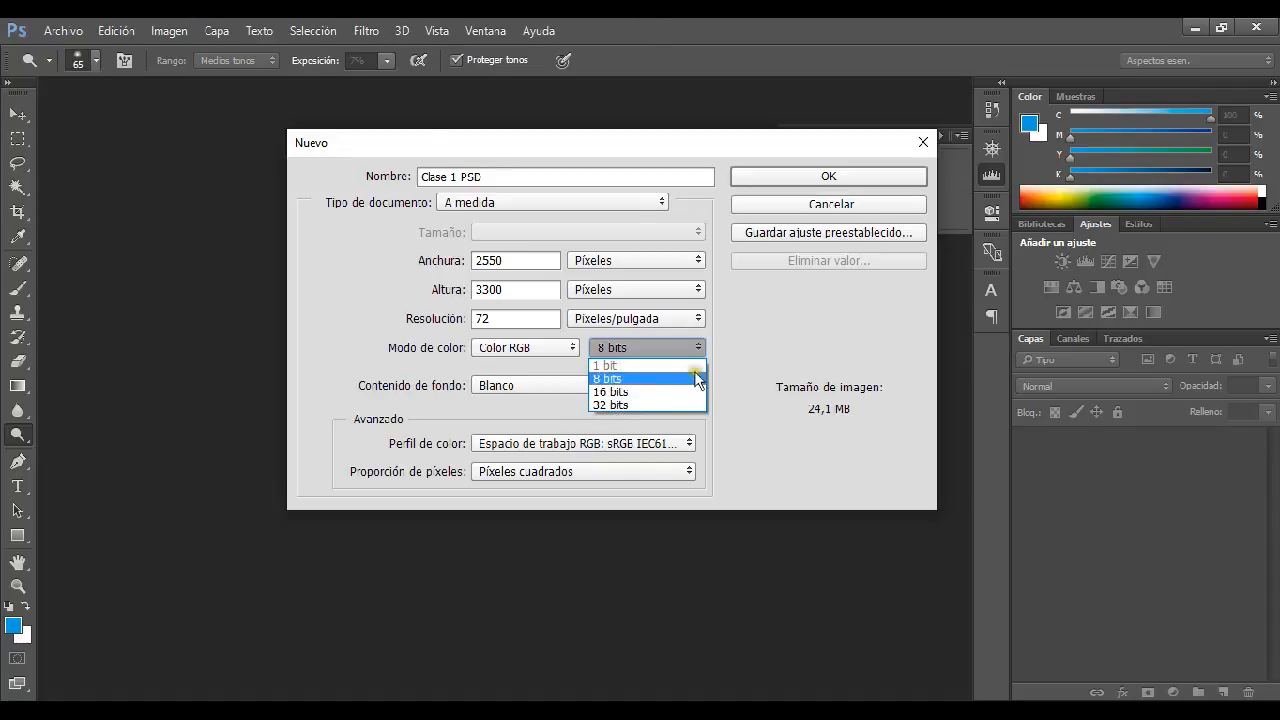
{"action": "left_click", "coordinate": [610, 378]}
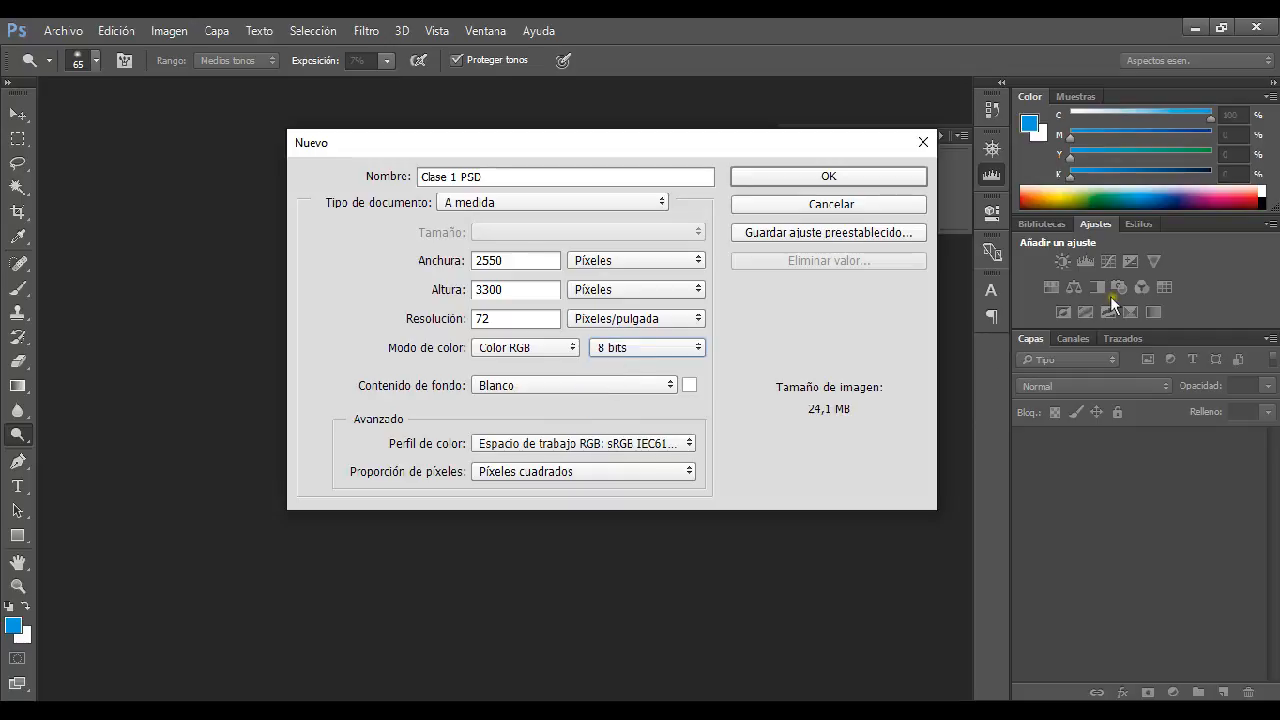
Set the background contents to Transparente and create the document
{"action": "left_click", "coordinate": [520, 385]}
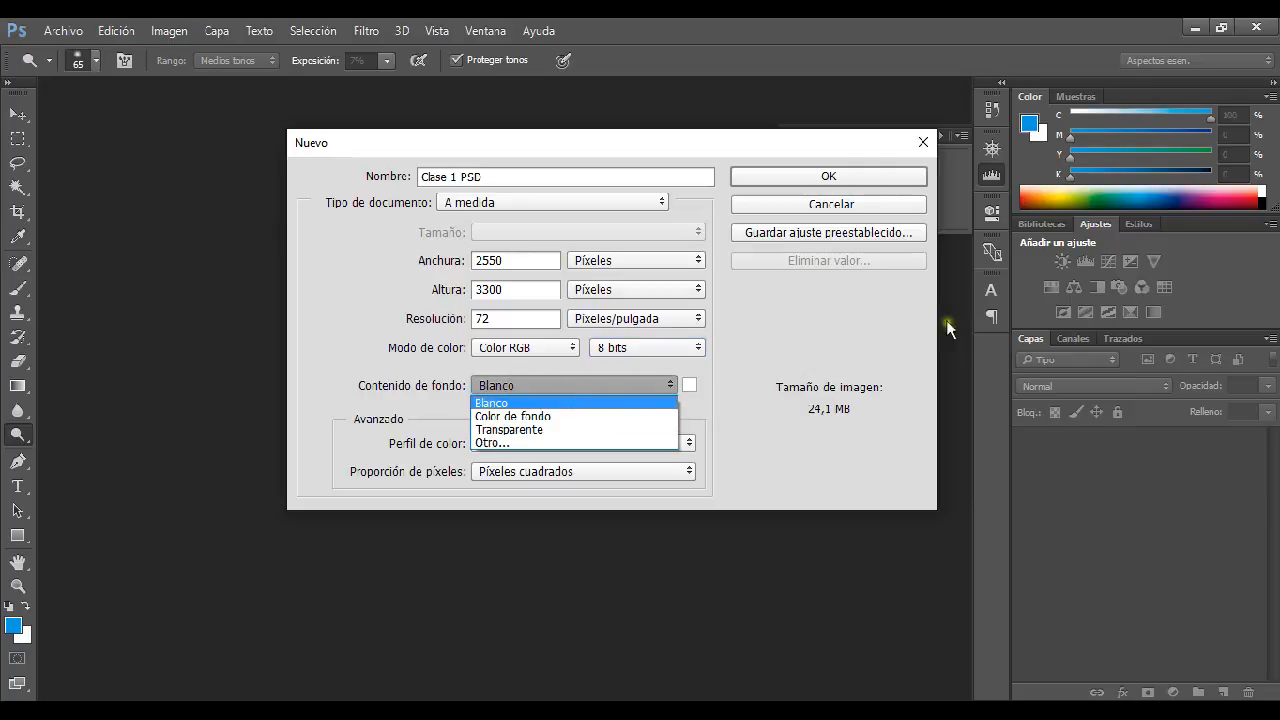
{"action": "left_click", "coordinate": [542, 430]}
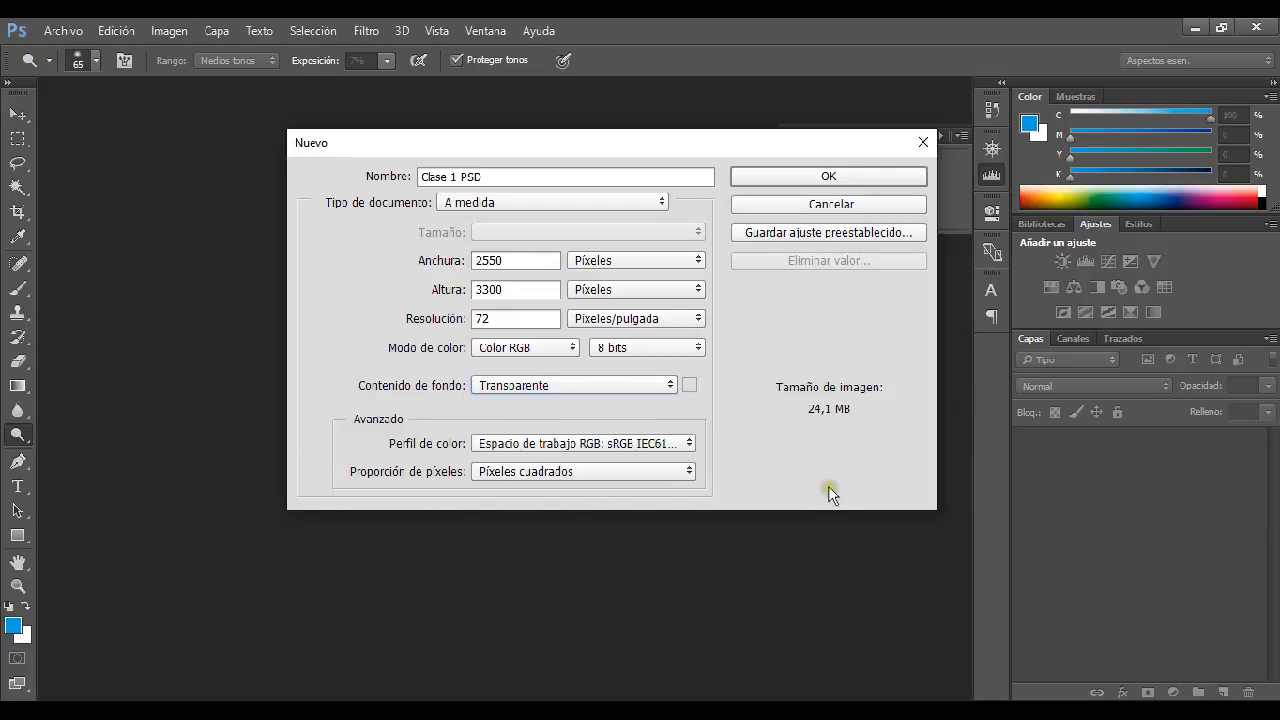
{"action": "left_click", "coordinate": [824, 180]}
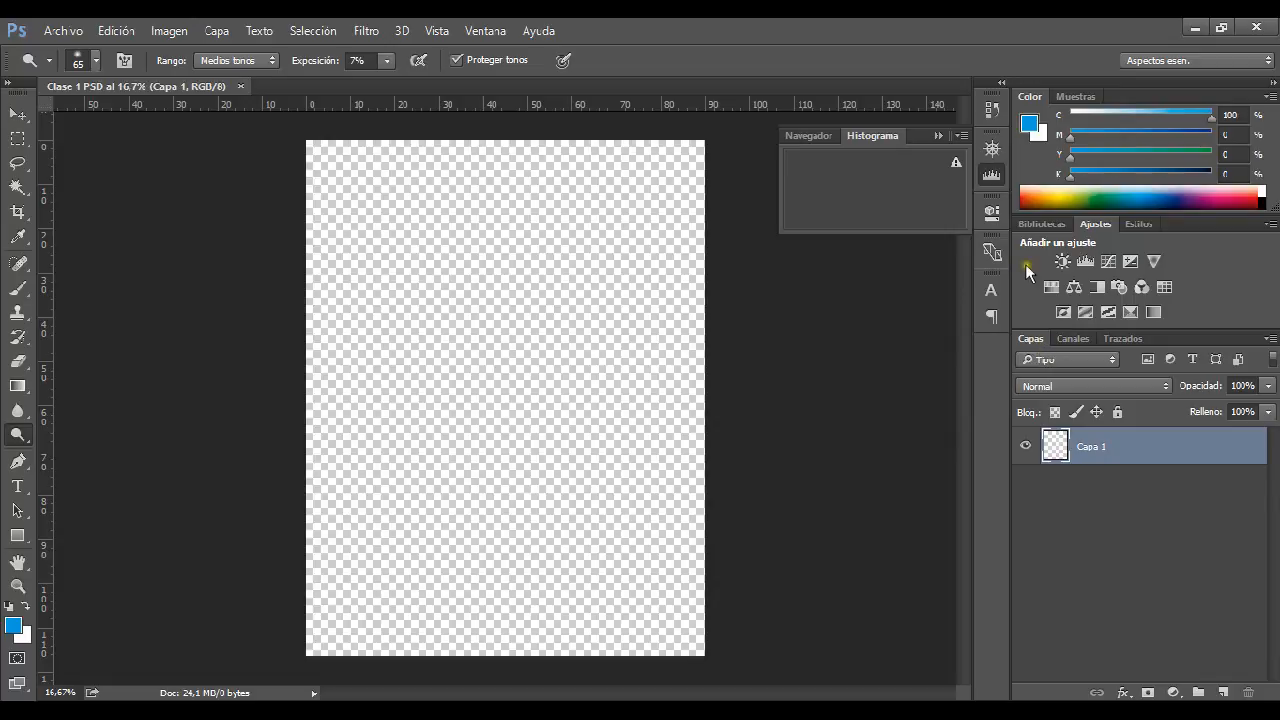
{"action": "left_click", "coordinate": [489, 32]}
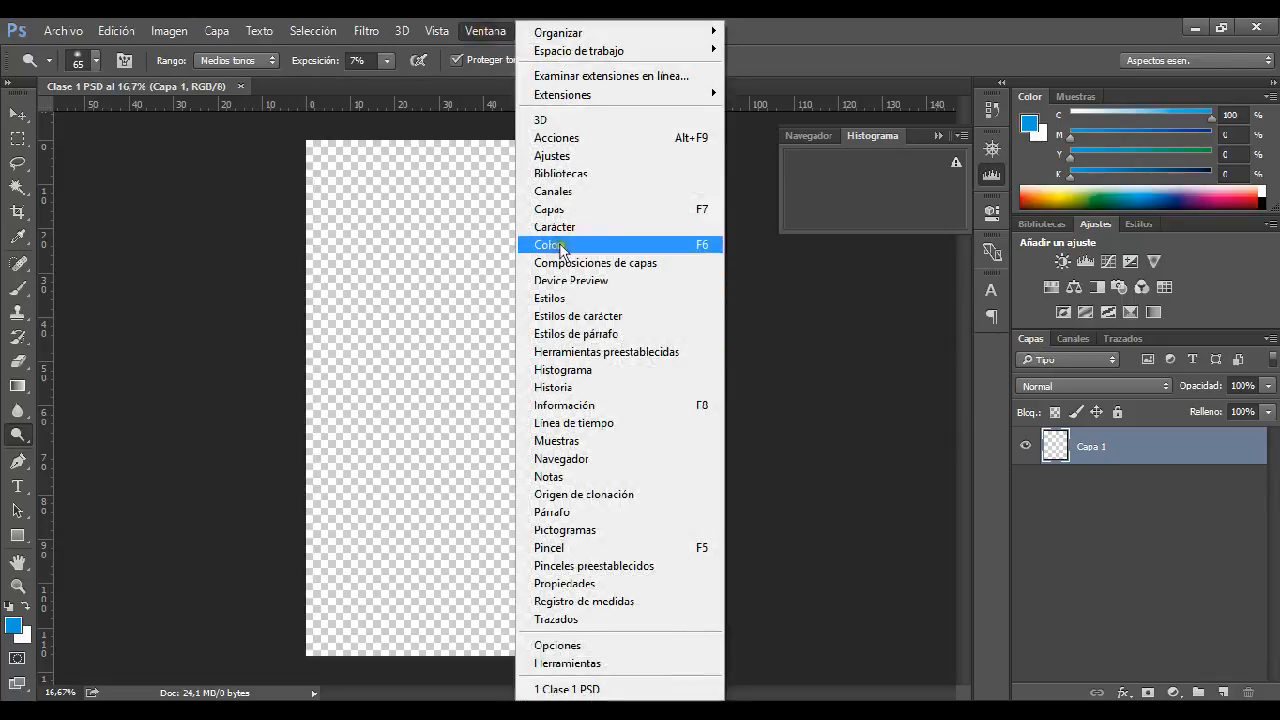
{"action": "left_click", "coordinate": [1112, 513]}
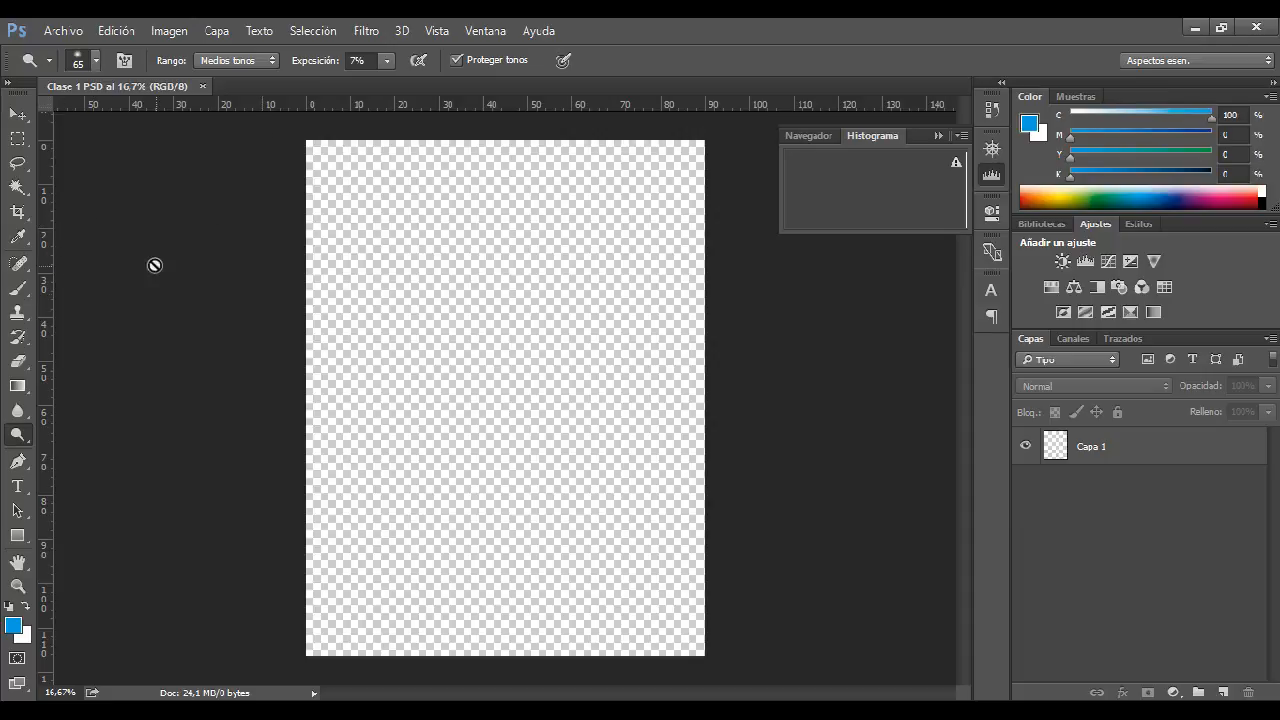
Paint a blue zigzag down the canvas on Capa 1 with the 27 px Brush tool
{"action": "left_click", "coordinate": [17, 288]}
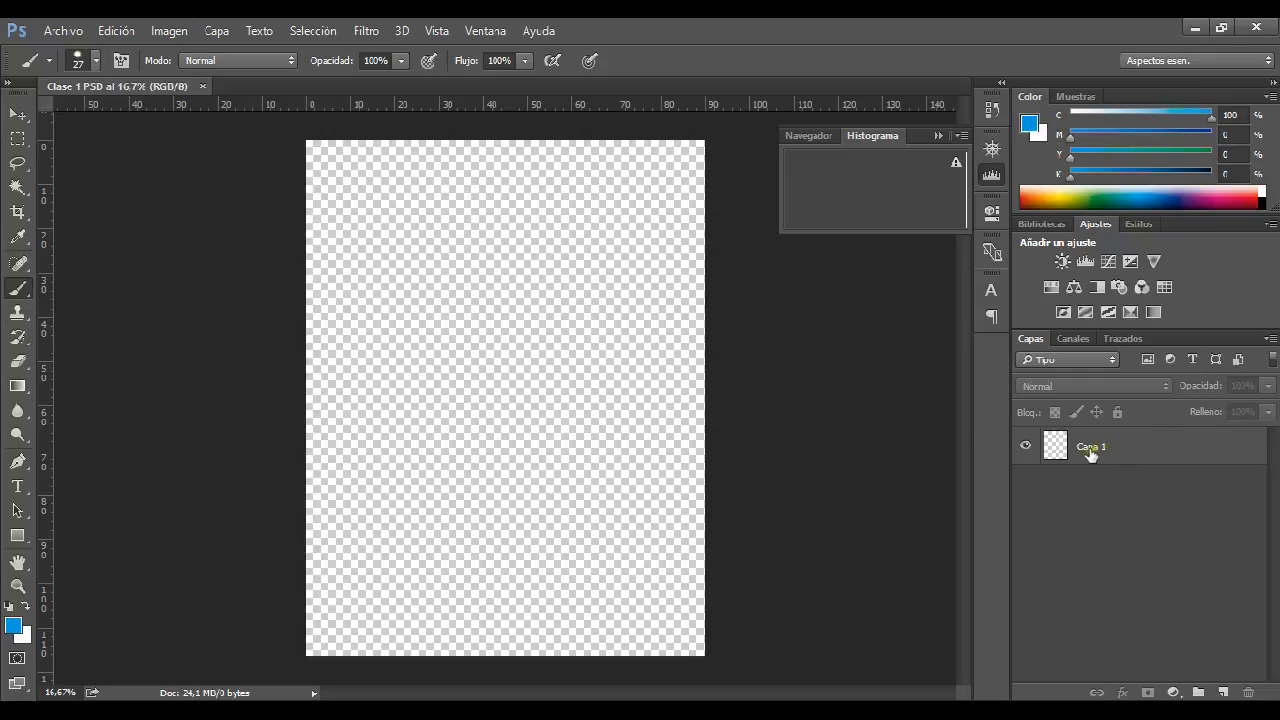
{"action": "left_click", "coordinate": [1145, 450]}
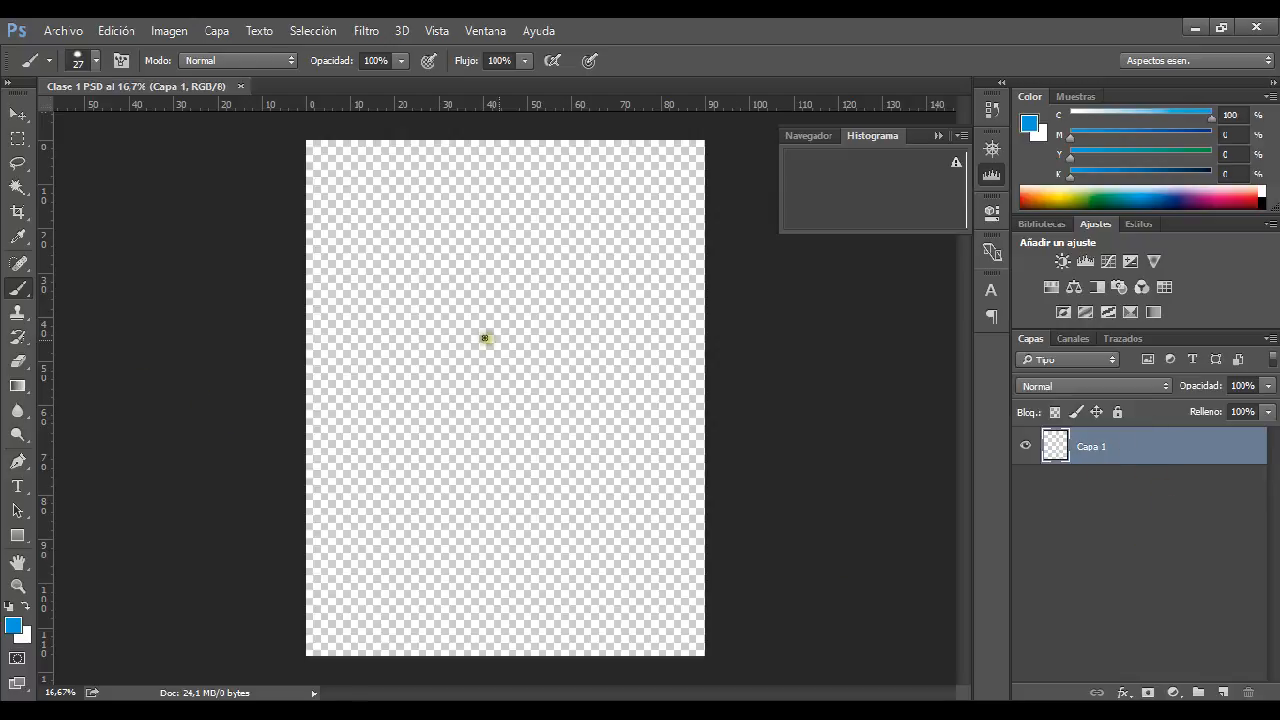
{"action": "mouse_move", "coordinate": [407, 229]}
{"action": "left_mouse_down"}
{"action": "mouse_move", "coordinate": [470, 320]}
{"action": "mouse_move", "coordinate": [534, 471]}
{"action": "mouse_move", "coordinate": [644, 609]}
{"action": "left_mouse_up"}
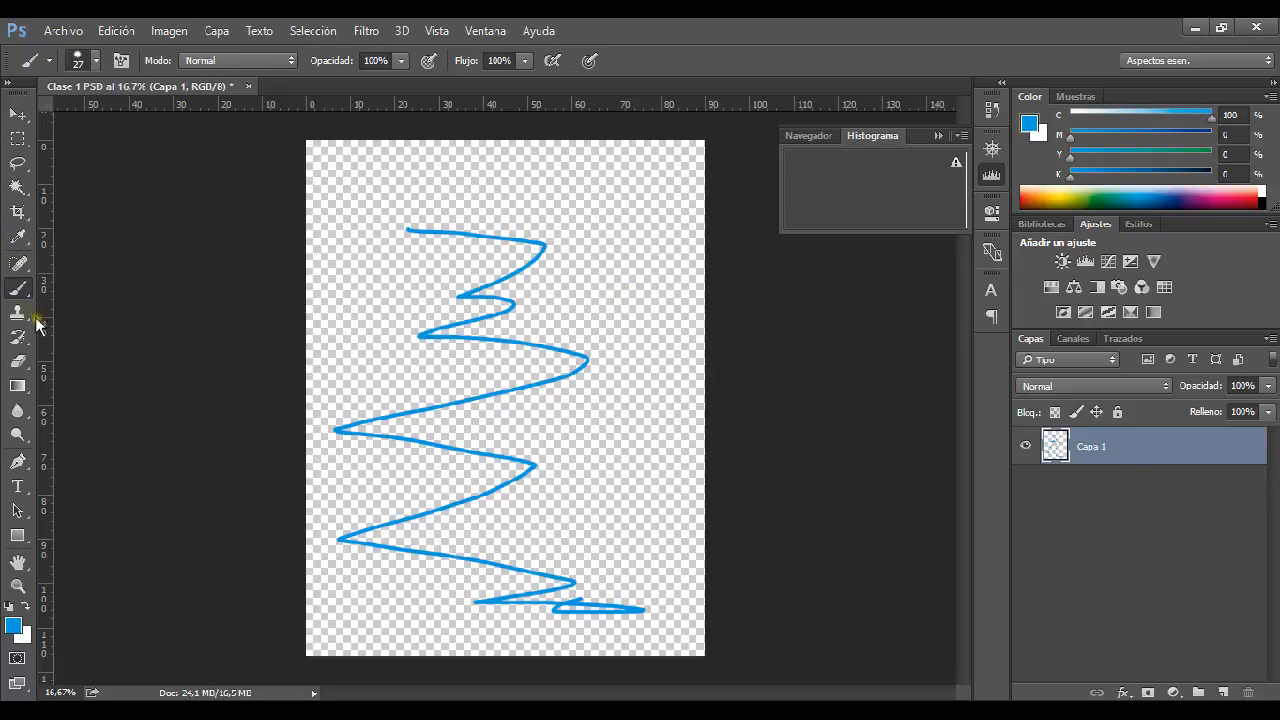
Increase the brush size to 139 px and paint two thick blue strokes on Capa 1
{"action": "left_click", "coordinate": [22, 290]}
{"action": "left_click", "coordinate": [96, 61]}
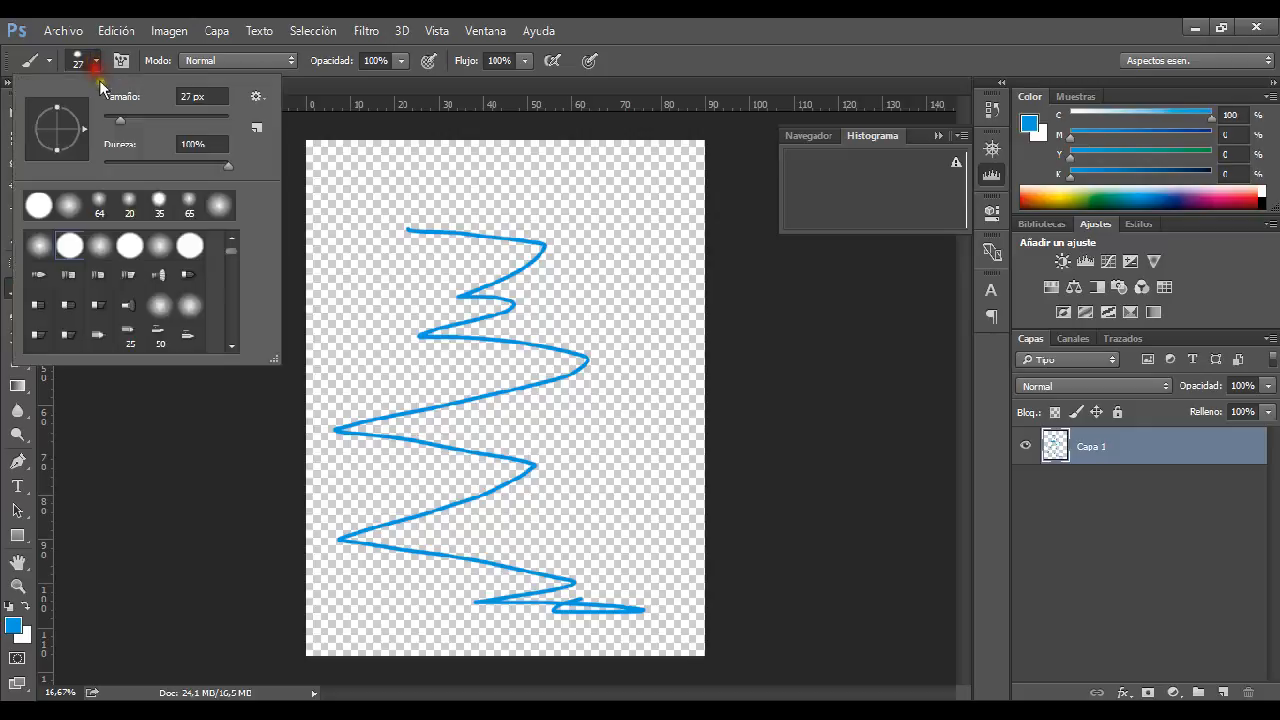
{"action": "left_click_drag", "start_coordinate": [128, 125], "coordinate": [181, 125]}
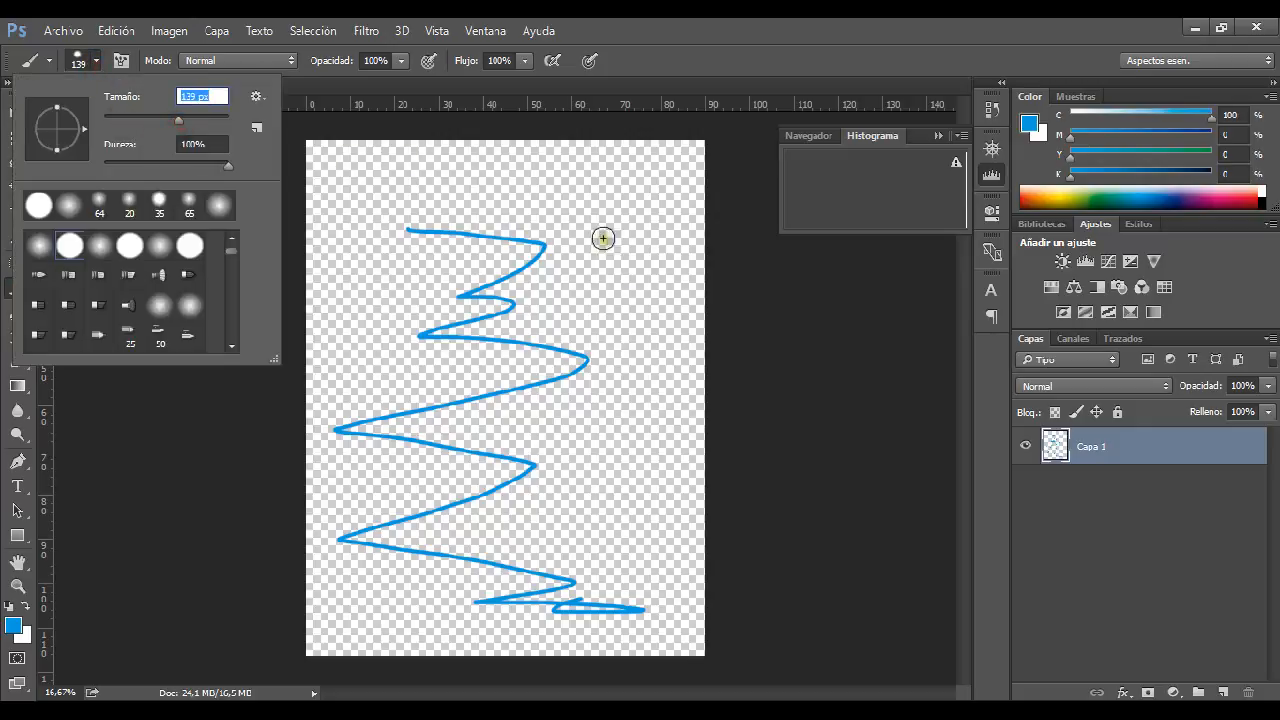
{"action": "left_click_drag", "start_coordinate": [604, 237], "coordinate": [711, 495]}
{"action": "mouse_move", "coordinate": [318, 170]}
{"action": "left_mouse_down"}
{"action": "mouse_move", "coordinate": [391, 209]}
{"action": "mouse_move", "coordinate": [412, 297]}
{"action": "left_mouse_up"}
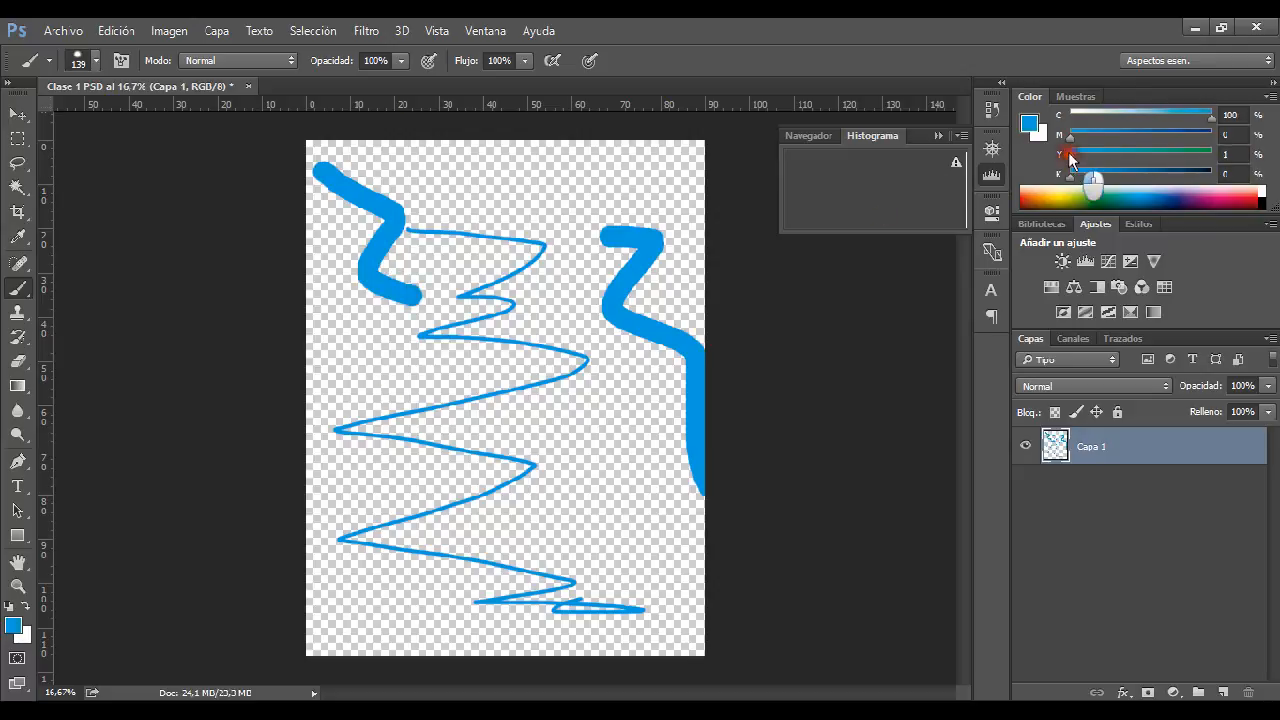
Change the foreground color to green by setting Y to 100% and paint two strokes across the middle of Capa 1
{"action": "left_click_drag", "start_coordinate": [1068, 155], "coordinate": [1212, 152]}
{"action": "mouse_move", "coordinate": [435, 235]}
{"action": "left_mouse_down"}
{"action": "mouse_move", "coordinate": [550, 421]}
{"action": "mouse_move", "coordinate": [510, 461]}
{"action": "mouse_move", "coordinate": [612, 533]}
{"action": "left_mouse_up"}
{"action": "mouse_move", "coordinate": [588, 372]}
{"action": "left_mouse_down"}
{"action": "mouse_move", "coordinate": [560, 394]}
{"action": "mouse_move", "coordinate": [416, 426]}
{"action": "left_mouse_up"}
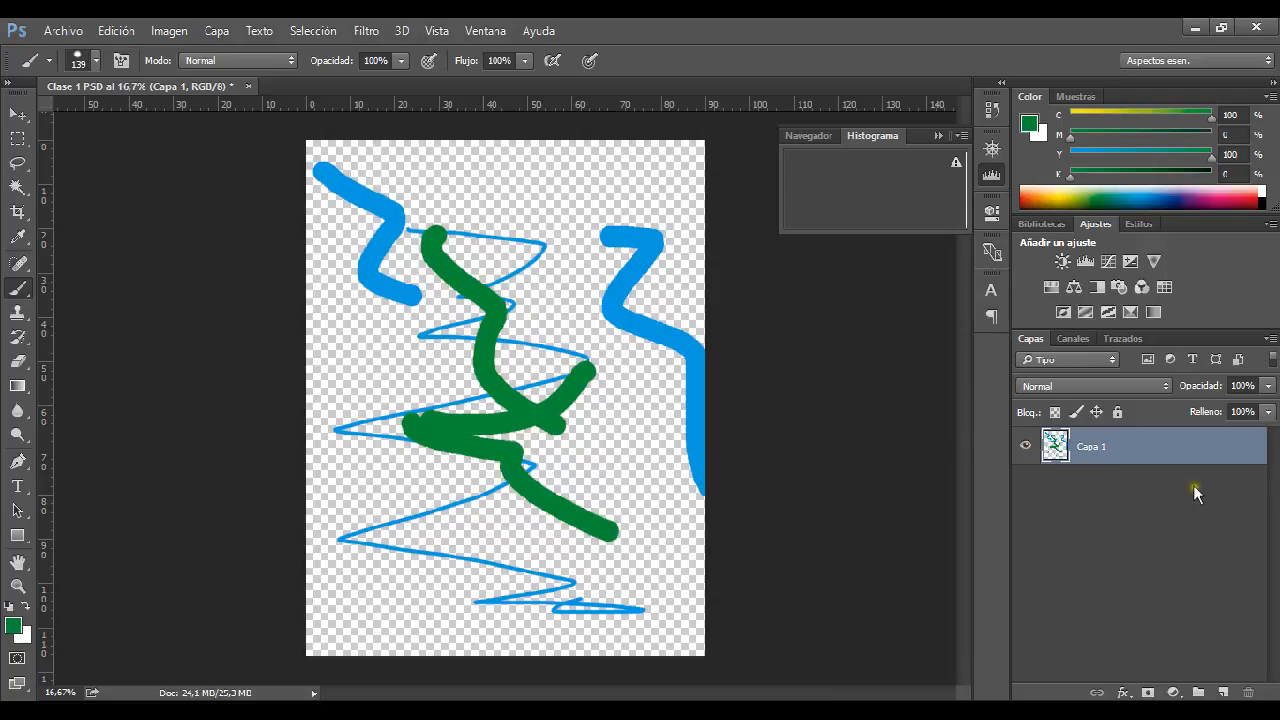
Add a new layer and paint three red zigzag strokes on it, using C 0, M 100, Y 100 and K 0
{"action": "left_click", "coordinate": [1224, 692]}
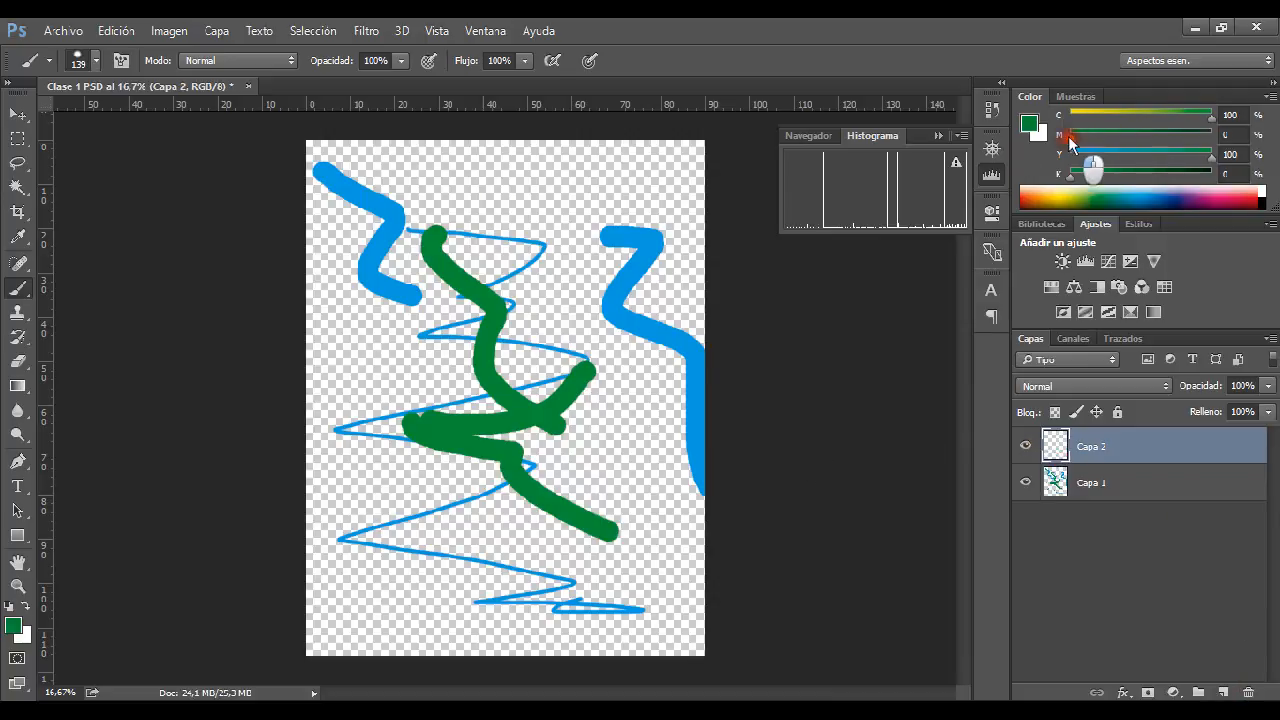
{"action": "mouse_move", "coordinate": [1070, 137]}
{"action": "left_mouse_down"}
{"action": "mouse_move", "coordinate": [1212, 136]}
{"action": "mouse_move", "coordinate": [1070, 114]}
{"action": "left_mouse_up"}
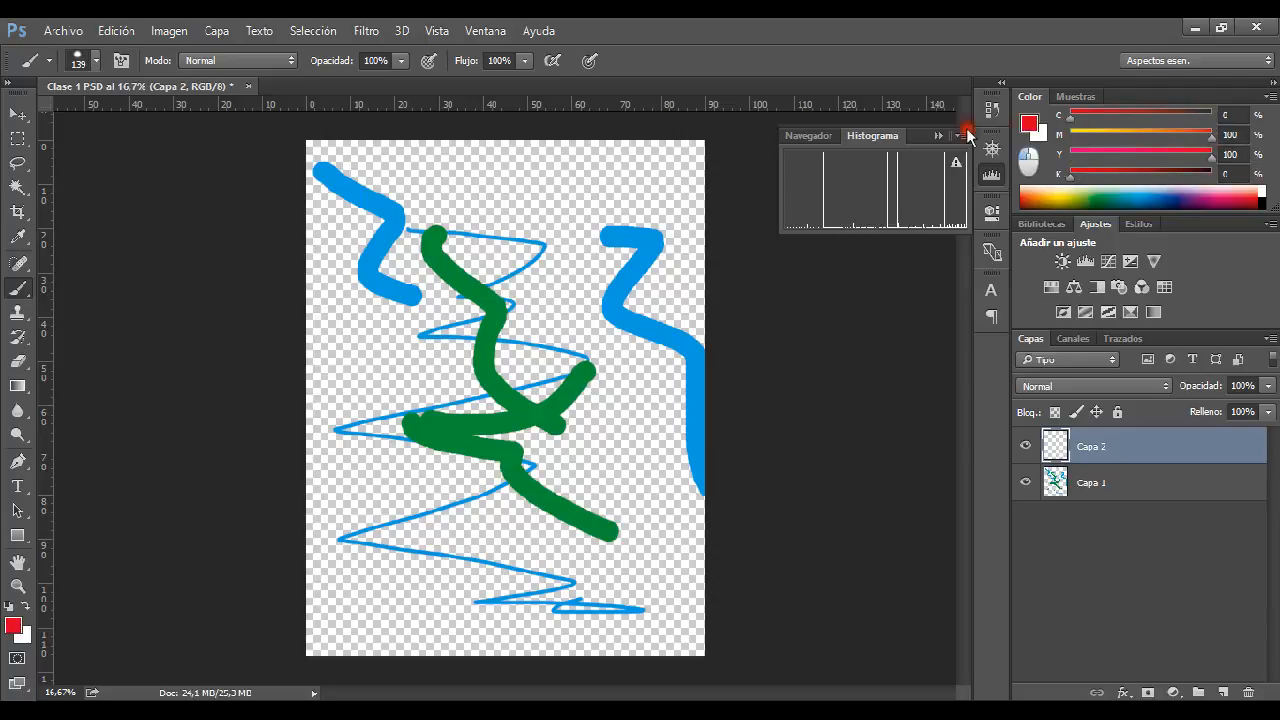
{"action": "mouse_move", "coordinate": [548, 155]}
{"action": "left_mouse_down"}
{"action": "mouse_move", "coordinate": [593, 262]}
{"action": "mouse_move", "coordinate": [524, 430]}
{"action": "left_mouse_up"}
{"action": "mouse_move", "coordinate": [366, 298]}
{"action": "left_mouse_down"}
{"action": "mouse_move", "coordinate": [391, 429]}
{"action": "mouse_move", "coordinate": [560, 569]}
{"action": "mouse_move", "coordinate": [547, 551]}
{"action": "left_mouse_up"}
{"action": "mouse_move", "coordinate": [648, 439]}
{"action": "left_mouse_down"}
{"action": "mouse_move", "coordinate": [402, 232]}
{"action": "mouse_move", "coordinate": [488, 215]}
{"action": "left_mouse_up"}
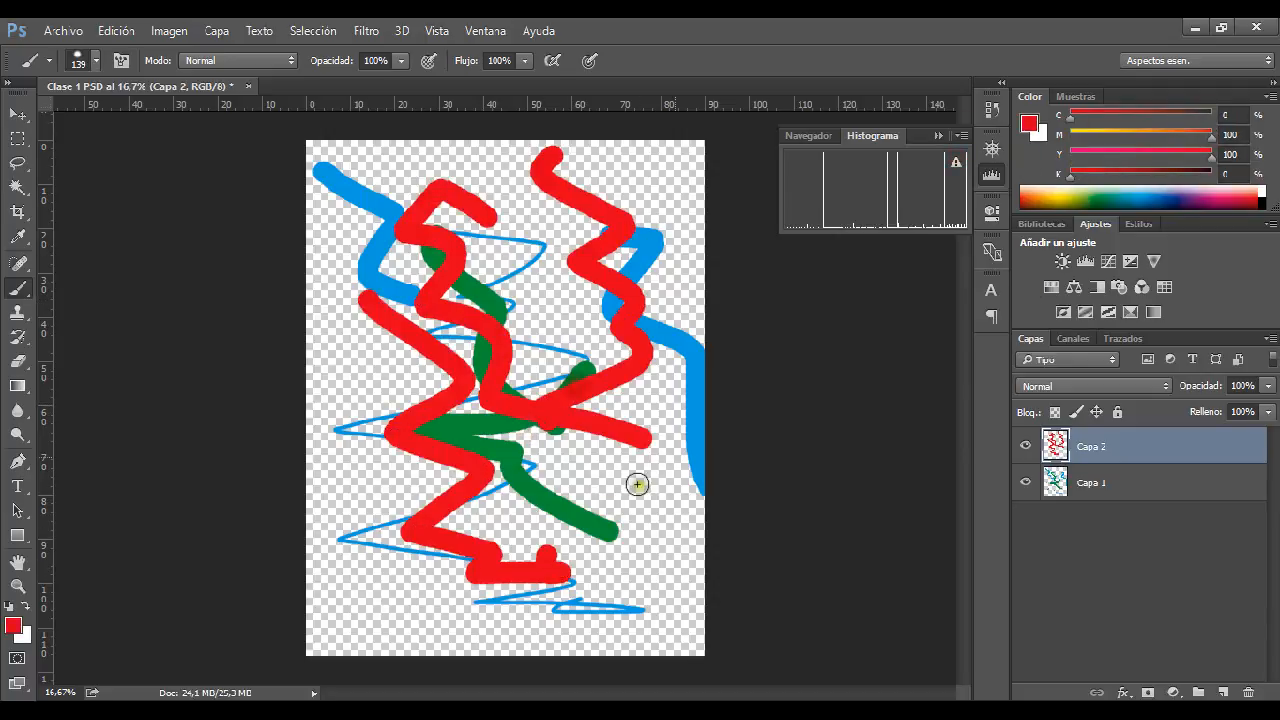
Add a third layer and paint a yellow zigzag stroke on it, using C 0, M 0, Y 100 and K 0
{"action": "left_click", "coordinate": [1224, 692]}
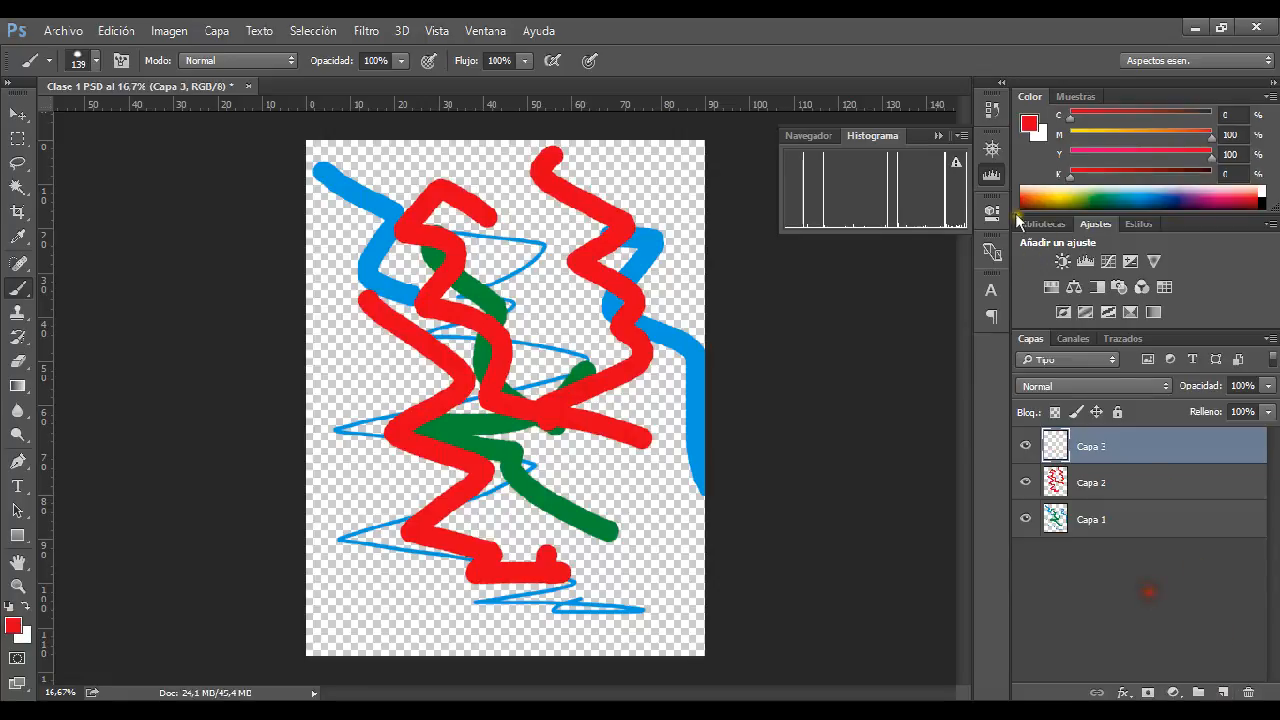
{"action": "left_click_drag", "start_coordinate": [1070, 175], "coordinate": [1070, 134]}
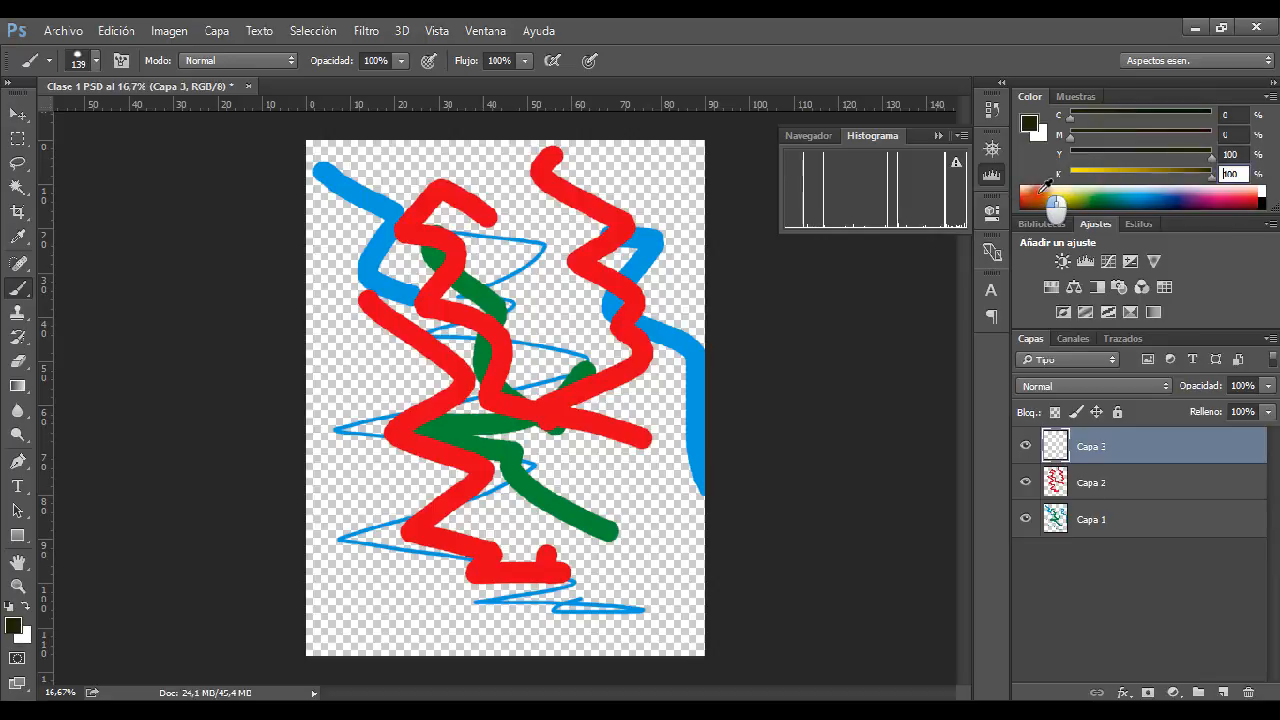
{"action": "left_click_drag", "start_coordinate": [1212, 172], "coordinate": [1070, 172]}
{"action": "mouse_move", "coordinate": [512, 237]}
{"action": "left_mouse_down"}
{"action": "mouse_move", "coordinate": [402, 368]}
{"action": "mouse_move", "coordinate": [386, 545]}
{"action": "mouse_move", "coordinate": [508, 607]}
{"action": "mouse_move", "coordinate": [672, 180]}
{"action": "left_mouse_up"}
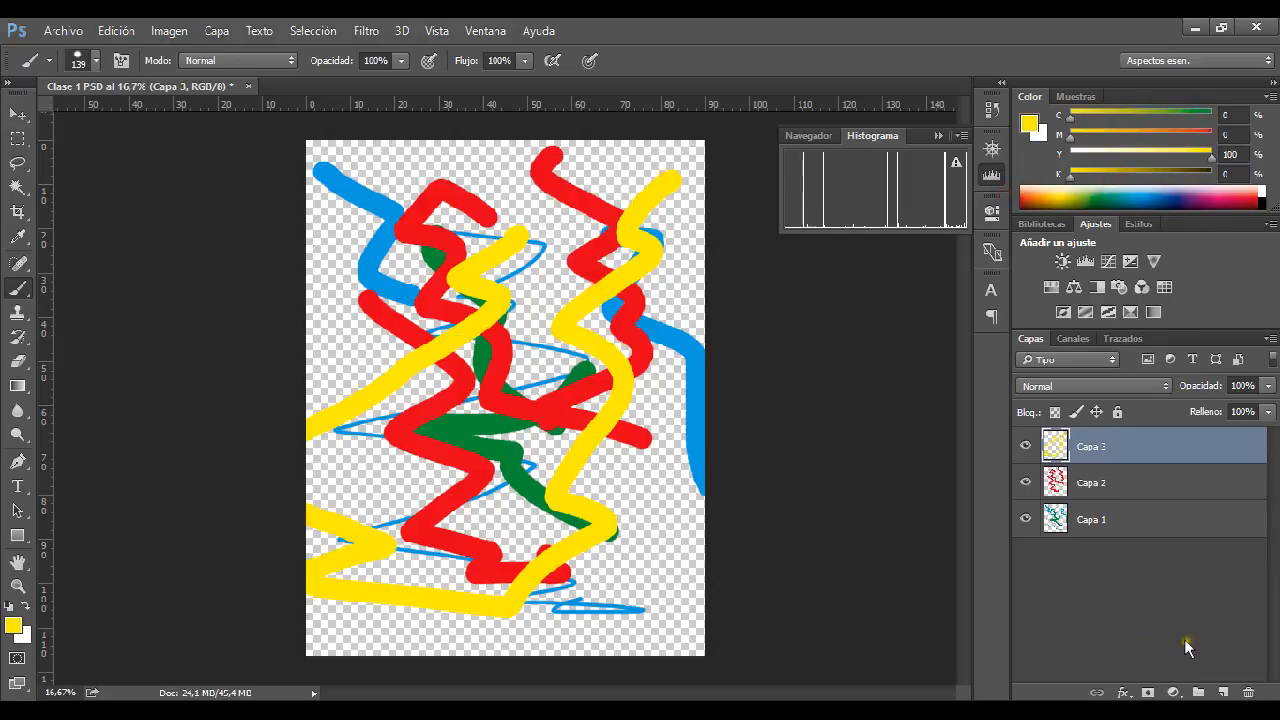
Hide and show Capa 3 and Capa 2 to see which strokes belong to each layer
{"action": "left_click", "coordinate": [1028, 447]}
{"action": "left_click", "coordinate": [1028, 447]}
{"action": "left_click", "coordinate": [1028, 447]}
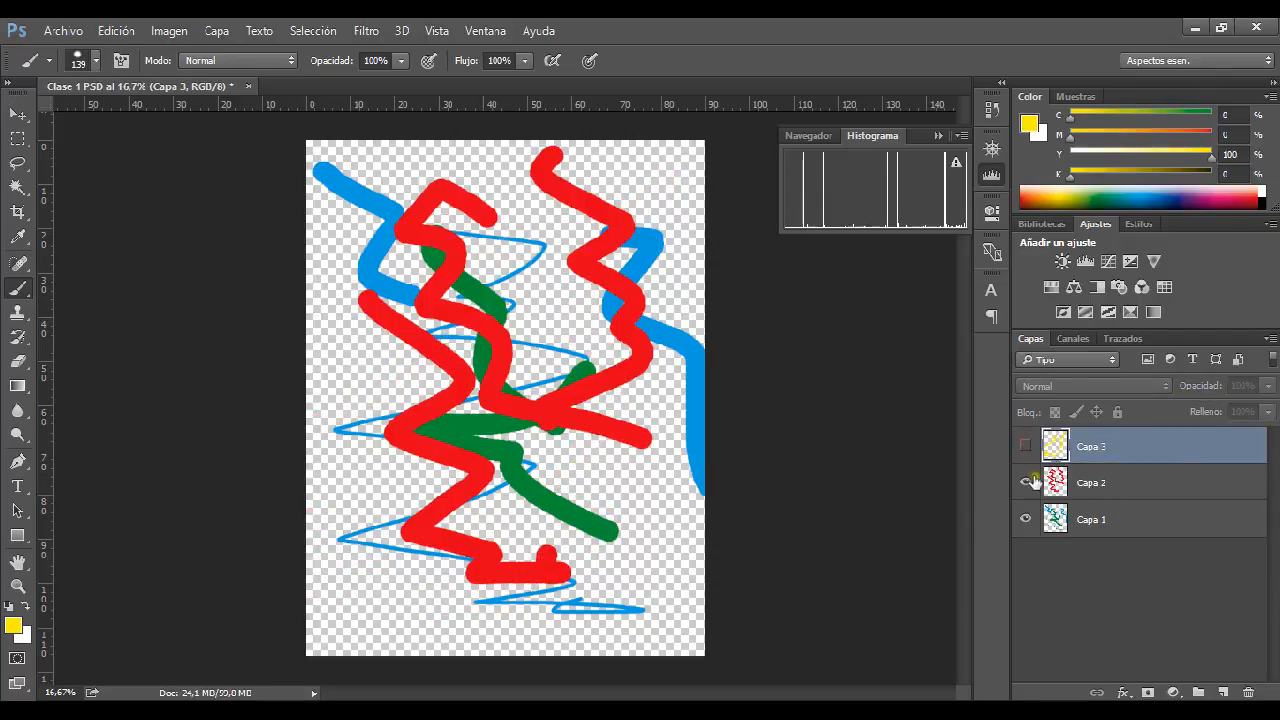
{"action": "left_click", "coordinate": [1025, 483]}
{"action": "left_click", "coordinate": [1025, 483]}
{"action": "left_click", "coordinate": [1025, 483]}
{"action": "left_click", "coordinate": [1025, 483]}
{"action": "left_click", "coordinate": [1025, 447]}
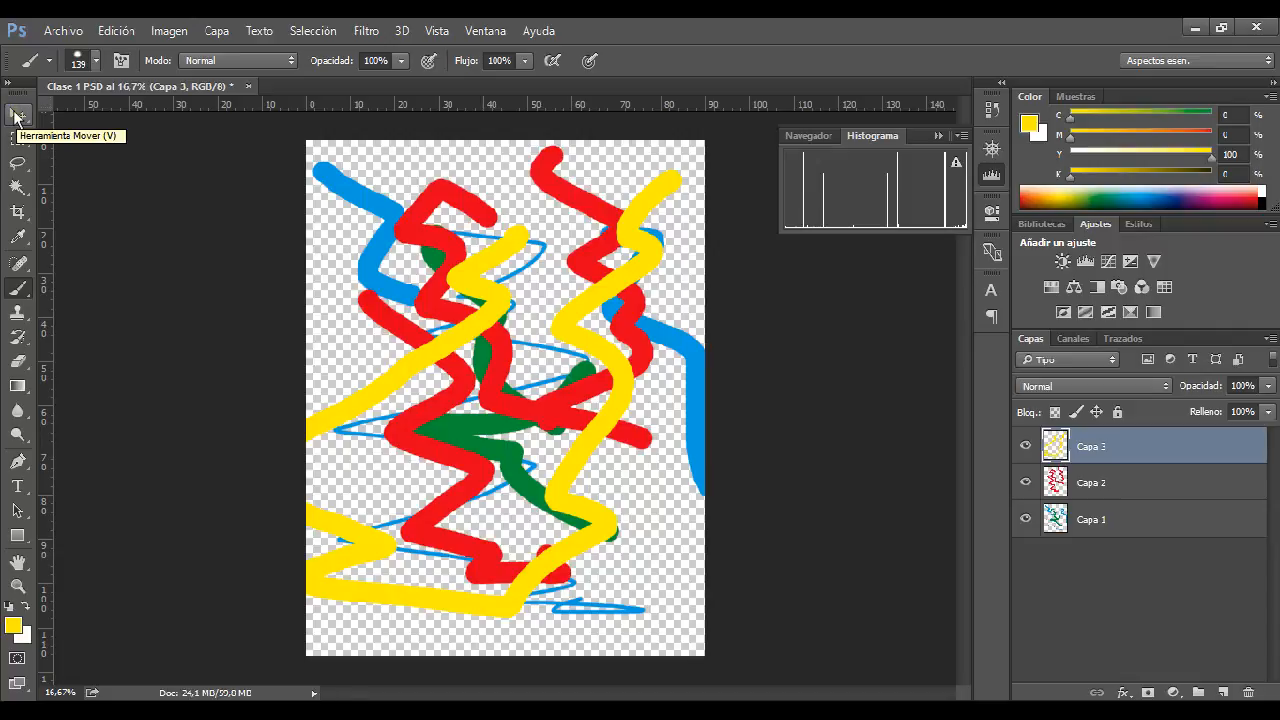
Reposition the yellow, red and blue-green strokes on the canvas separately with the Move tool
{"action": "left_click", "coordinate": [15, 116]}
{"action": "mouse_move", "coordinate": [489, 318]}
{"action": "left_mouse_down"}
{"action": "mouse_move", "coordinate": [495, 328]}
{"action": "mouse_move", "coordinate": [671, 286]}
{"action": "mouse_move", "coordinate": [531, 294]}
{"action": "mouse_move", "coordinate": [608, 350]}
{"action": "mouse_move", "coordinate": [460, 455]}
{"action": "left_mouse_up"}
{"action": "mouse_move", "coordinate": [515, 348]}
{"action": "left_mouse_down"}
{"action": "mouse_move", "coordinate": [614, 300]}
{"action": "mouse_move", "coordinate": [672, 400]}
{"action": "mouse_move", "coordinate": [515, 352]}
{"action": "mouse_move", "coordinate": [393, 198]}
{"action": "left_mouse_up"}
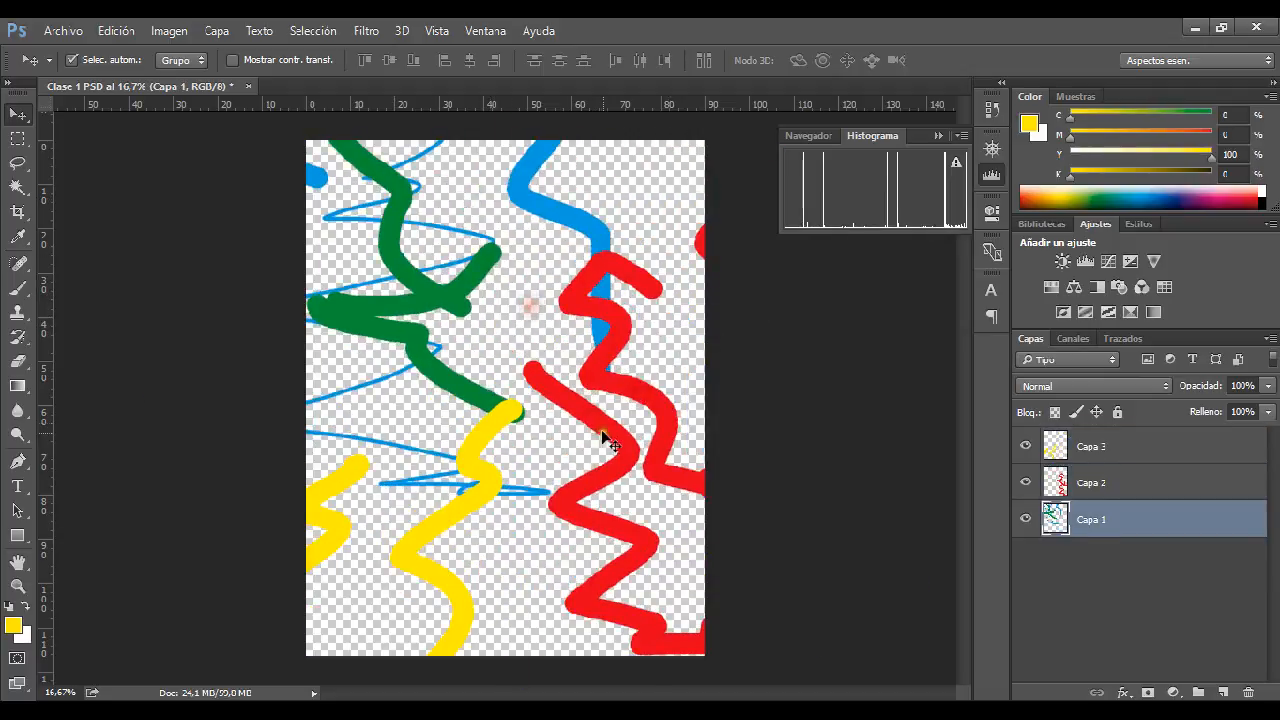
{"action": "left_click_drag", "start_coordinate": [607, 437], "coordinate": [543, 366]}
{"action": "mouse_move", "coordinate": [457, 514]}
{"action": "left_mouse_down"}
{"action": "mouse_move", "coordinate": [521, 496]}
{"action": "mouse_move", "coordinate": [491, 434]}
{"action": "mouse_move", "coordinate": [470, 425]}
{"action": "left_mouse_up"}
{"action": "mouse_move", "coordinate": [663, 434]}
{"action": "left_mouse_down"}
{"action": "mouse_move", "coordinate": [686, 471]}
{"action": "mouse_move", "coordinate": [843, 449]}
{"action": "left_mouse_up"}
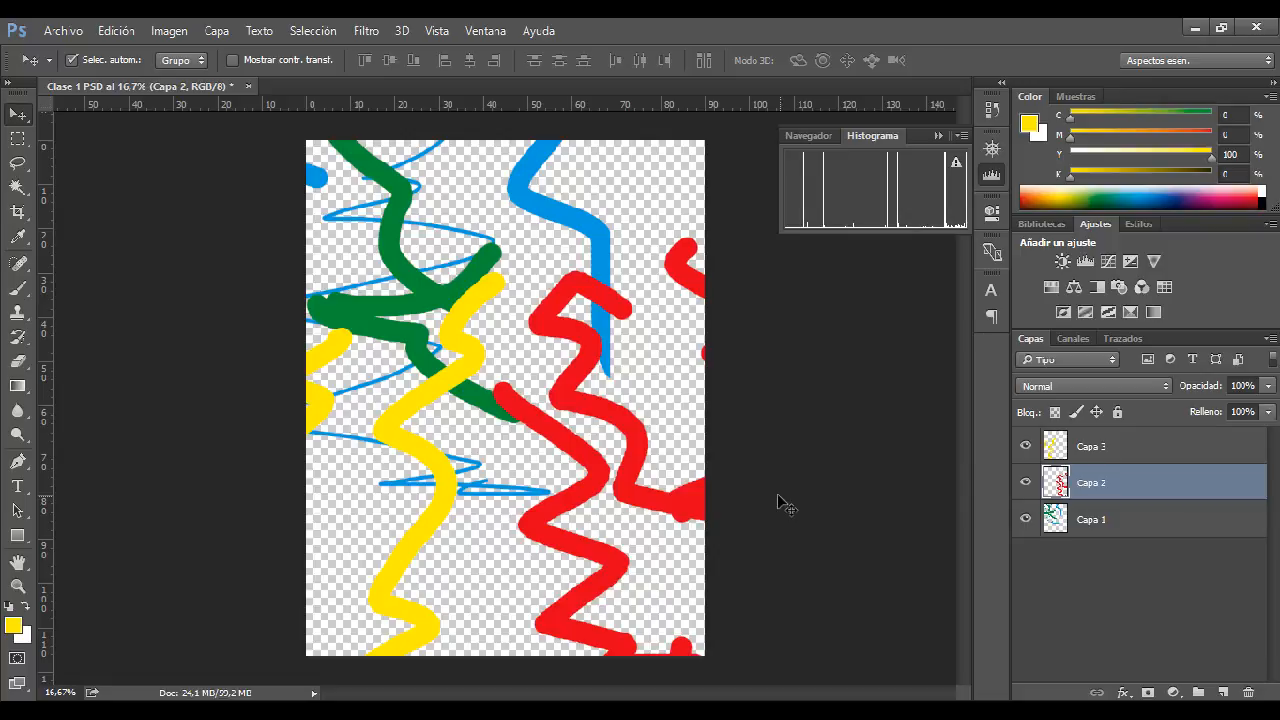
Make a rectangular marquee selection across the middle of the canvas
{"action": "left_click", "coordinate": [19, 140]}
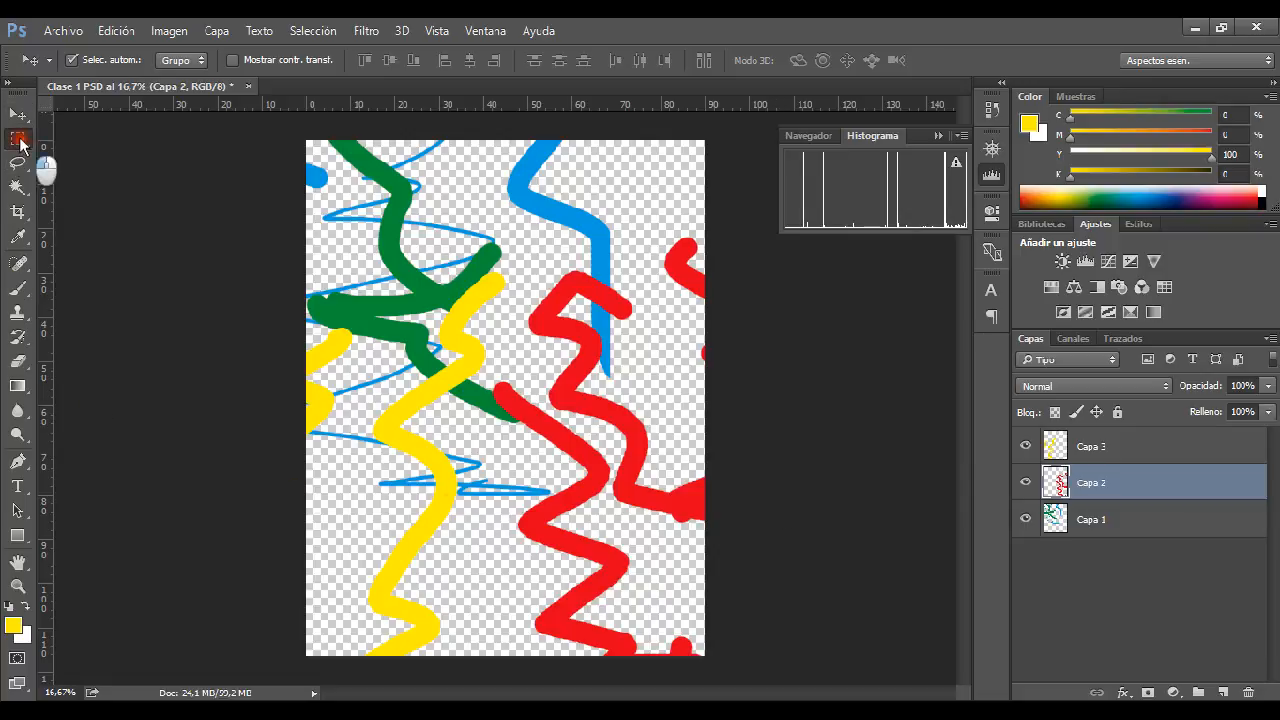
{"action": "left_click_drag", "start_coordinate": [375, 260], "coordinate": [632, 449]}
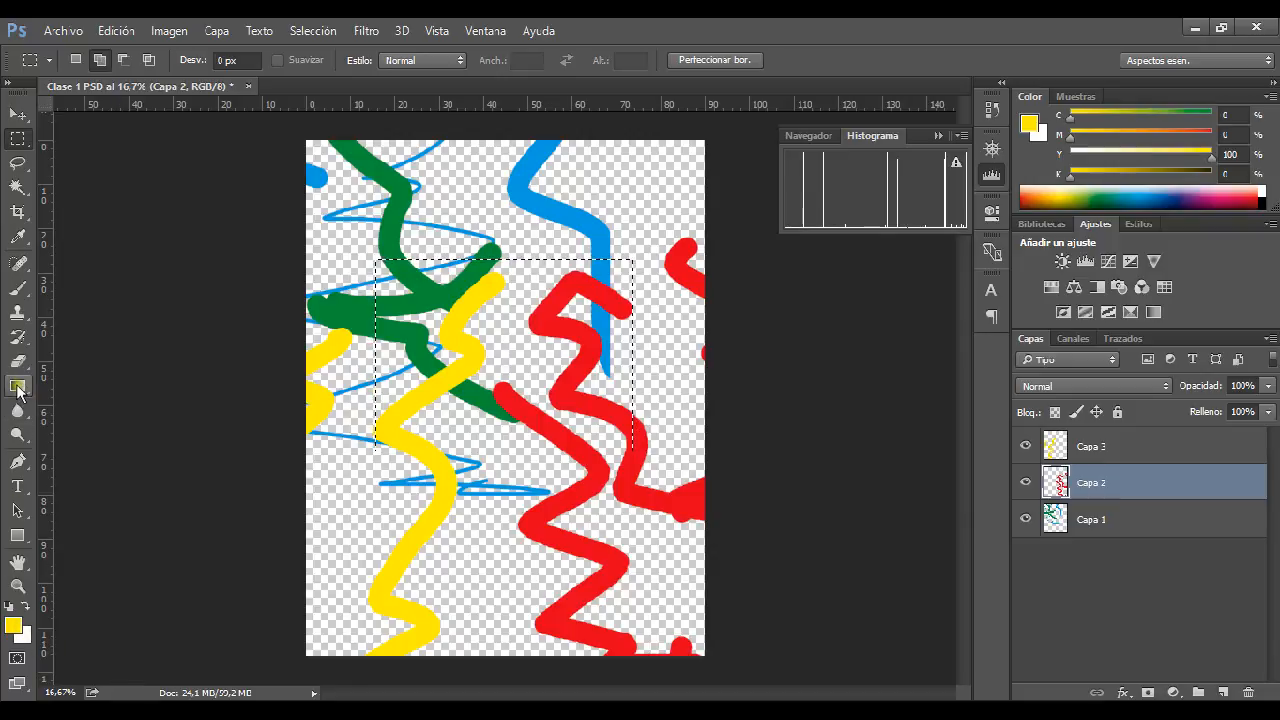
Try filling the rectangular selection on Capa 2 with yellow using the Paint Bucket, and undo the fill
{"action": "left_click_drag", "start_coordinate": [17, 388], "coordinate": [107, 403]}
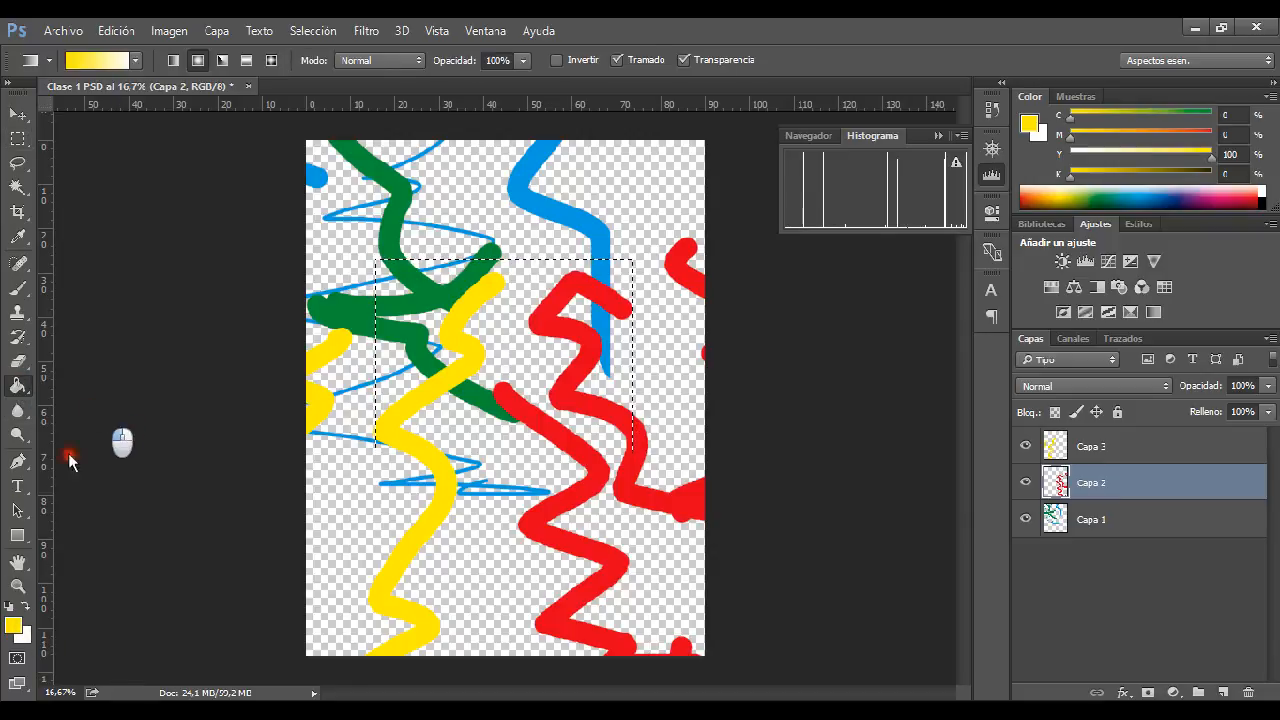
{"action": "left_click", "coordinate": [455, 333]}
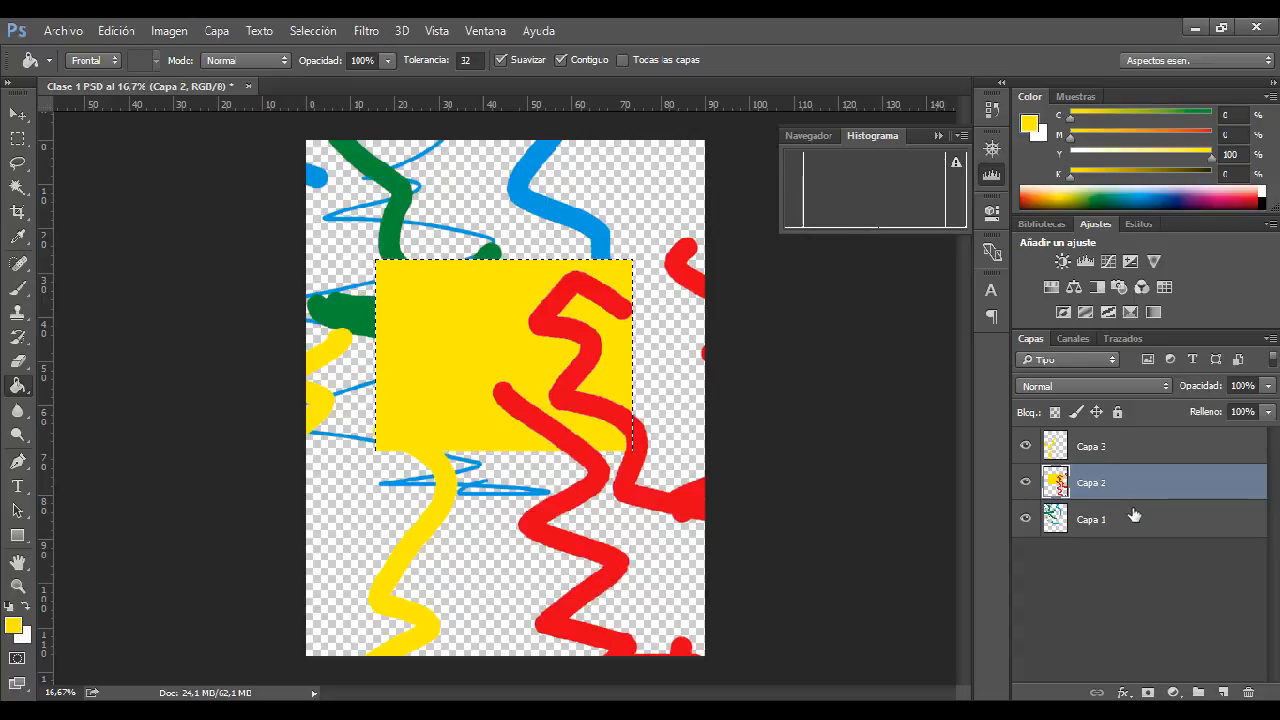
{"action": "key", "text": "ctrl+z"}
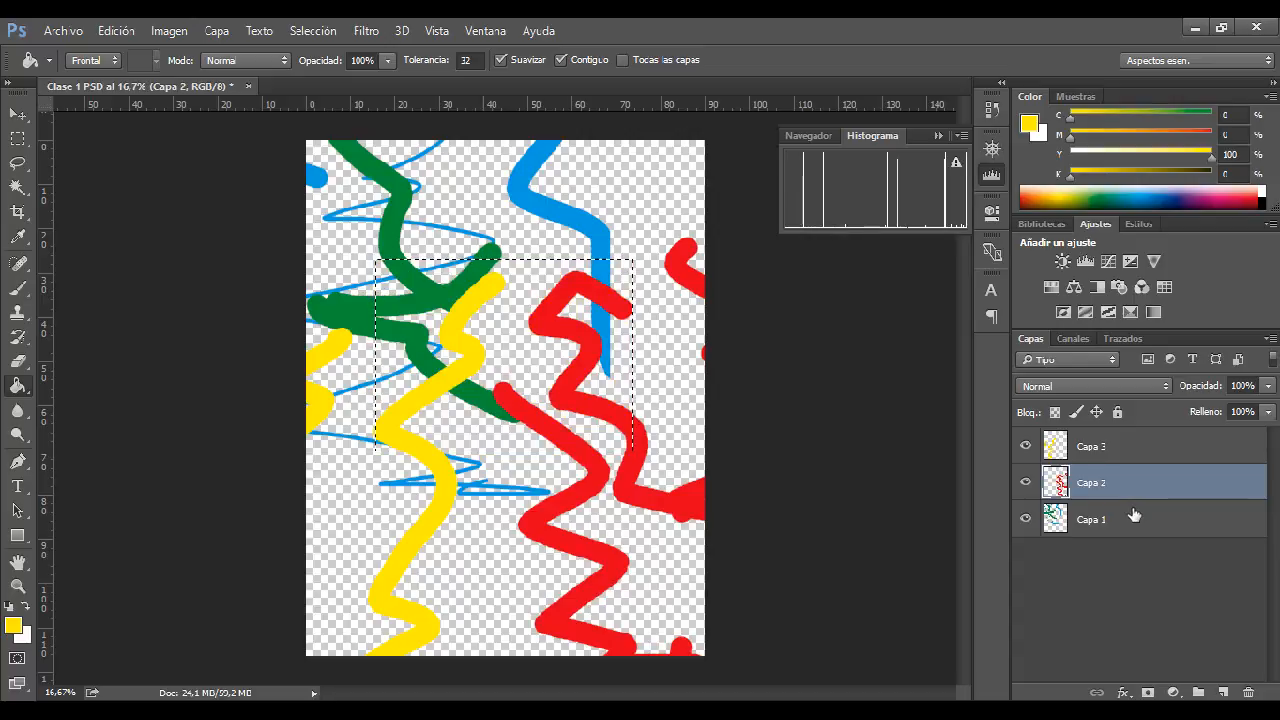
Add a new layer above Capa 2 and fill the rectangular selection with yellow on it
{"action": "left_click", "coordinate": [1223, 692]}
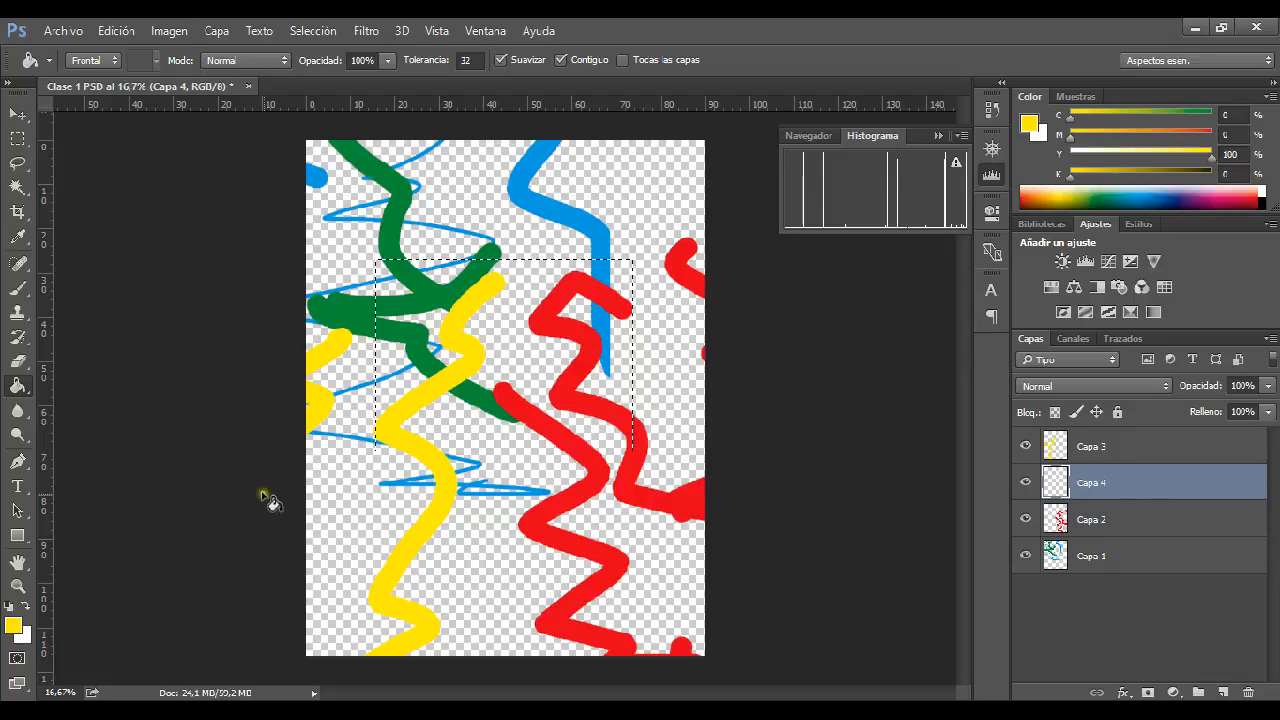
{"action": "left_click", "coordinate": [548, 418]}
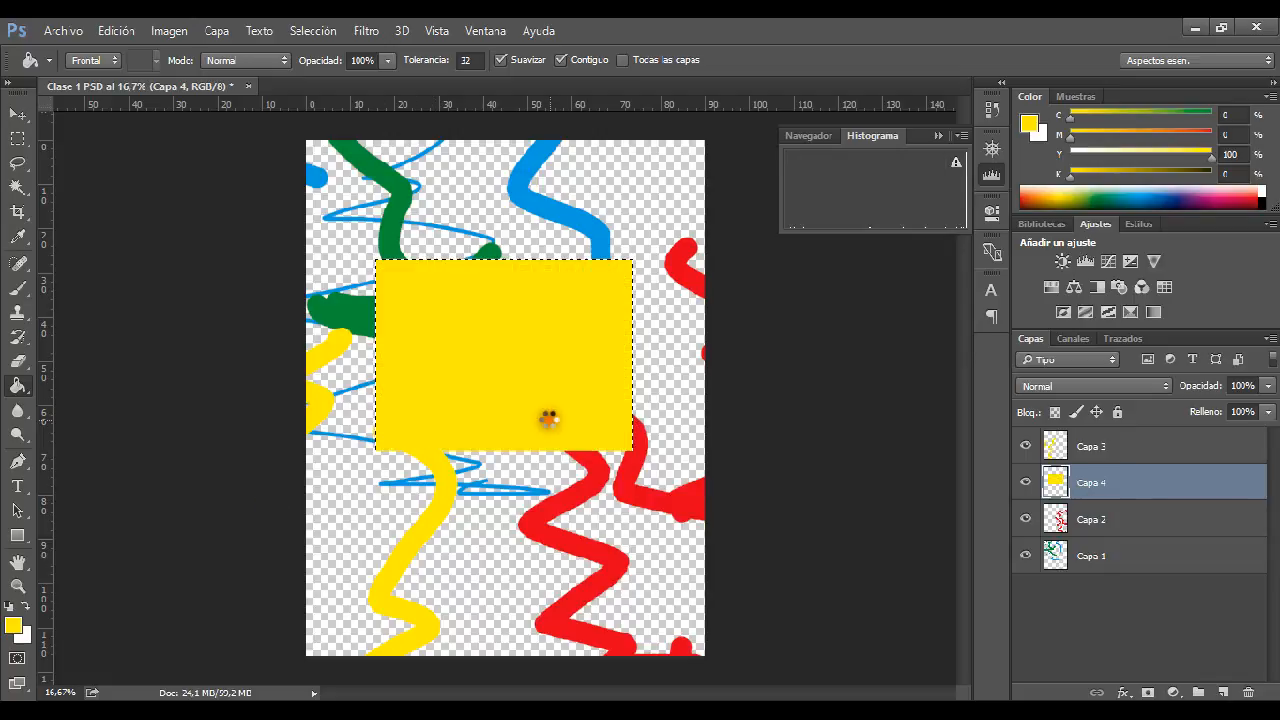
Clear the selection and switch the visibility of Capa 4 off and on several times to compare the artwork underneath
{"action": "key", "text": "ctrl+d"}
{"action": "left_click", "coordinate": [1024, 483]}
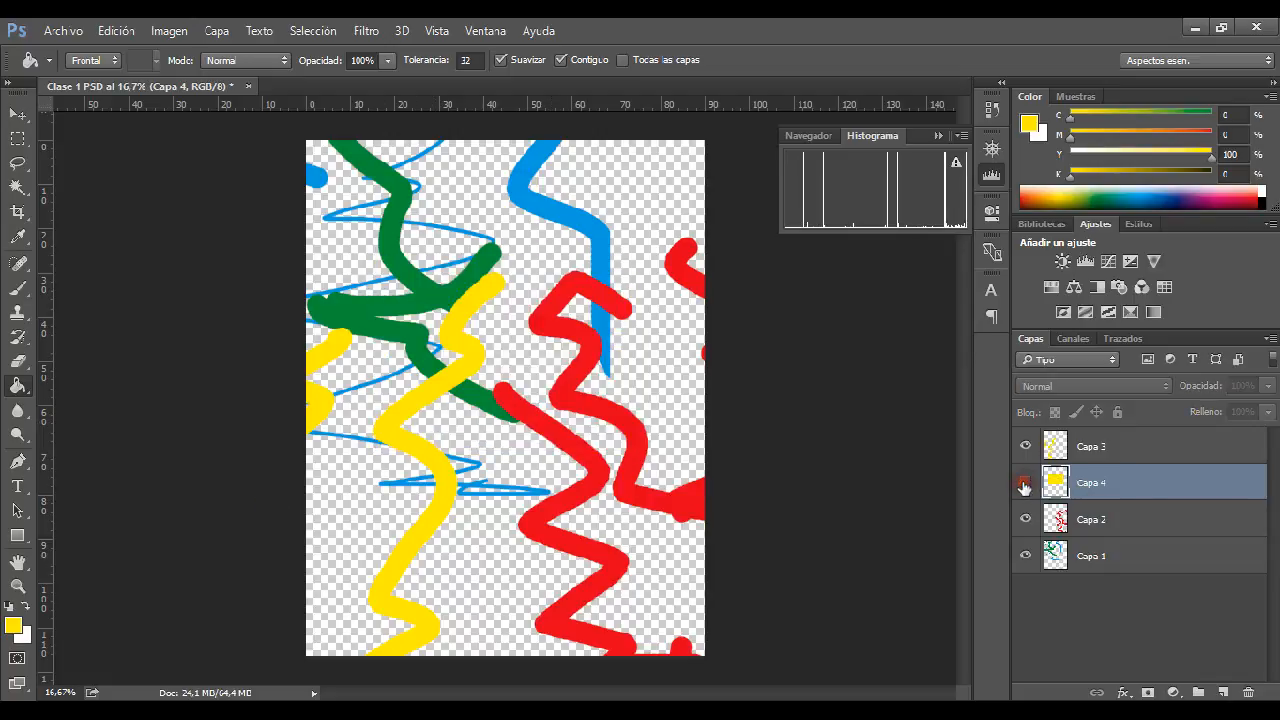
{"action": "left_click", "coordinate": [1024, 483]}
{"action": "left_click", "coordinate": [1024, 483]}
{"action": "left_click", "coordinate": [1024, 483]}
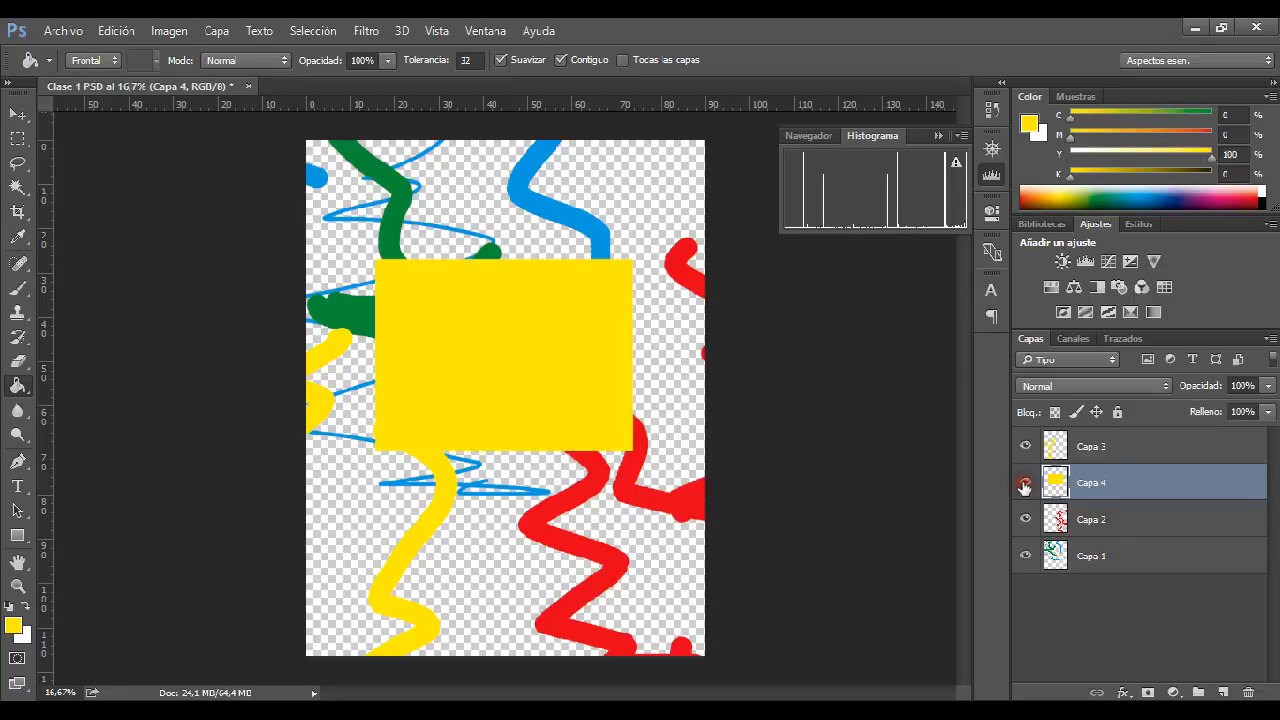
{"action": "left_click", "coordinate": [1024, 483]}
{"action": "left_click", "coordinate": [1025, 483]}
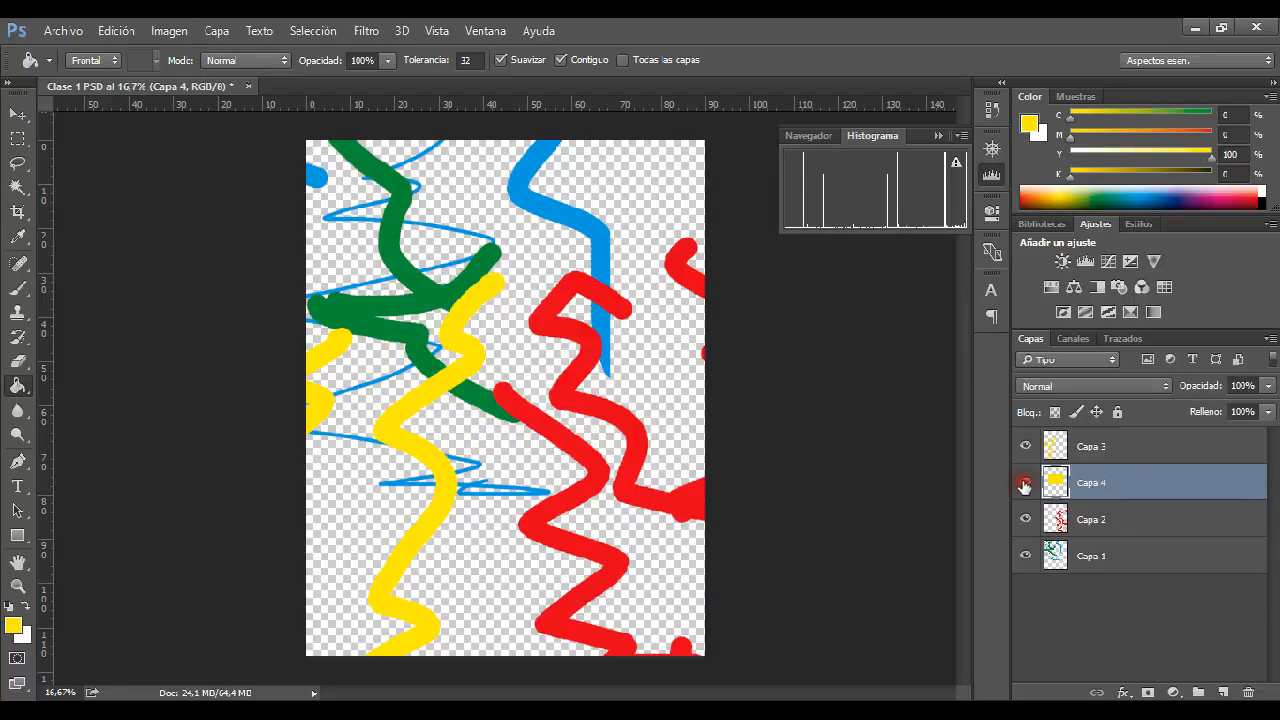
Set the blend mode of Capa 4 to Multiplicar and move the yellow rectangle down over the thin blue lines
{"action": "left_click", "coordinate": [1058, 361]}
{"action": "left_click", "coordinate": [1133, 382]}
{"action": "left_click", "coordinate": [1133, 384]}
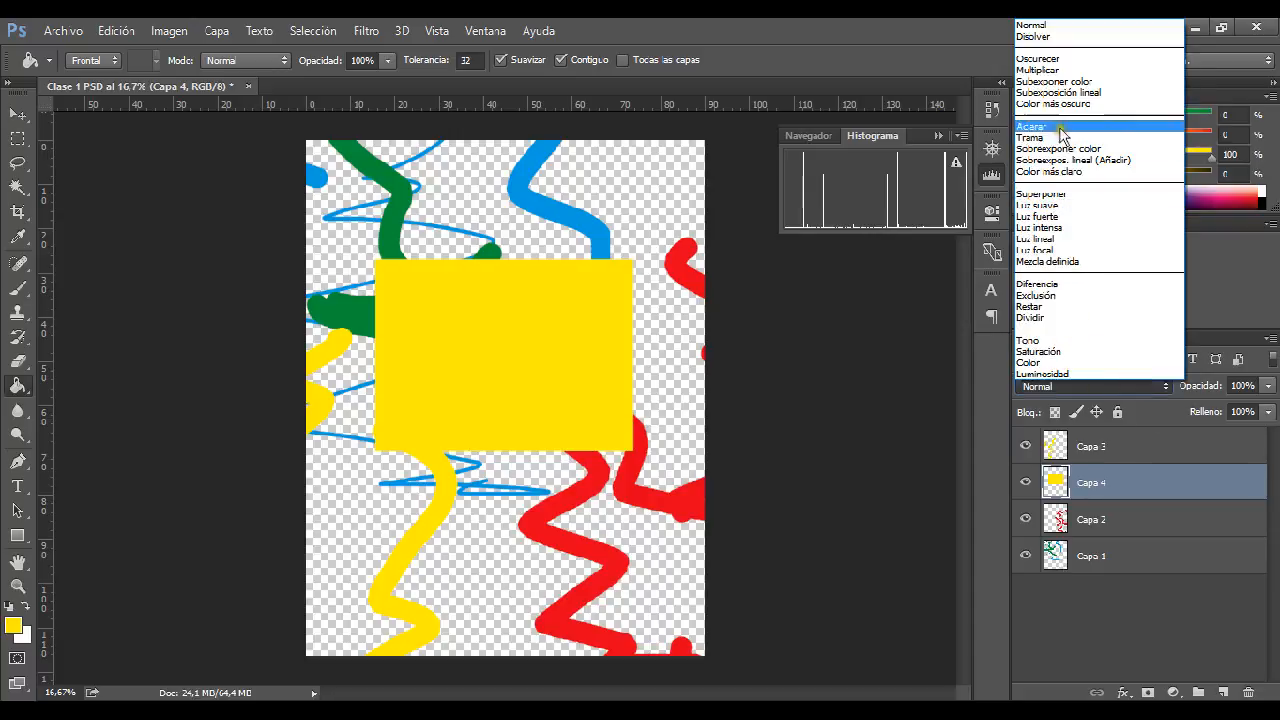
{"action": "left_click", "coordinate": [1040, 70]}
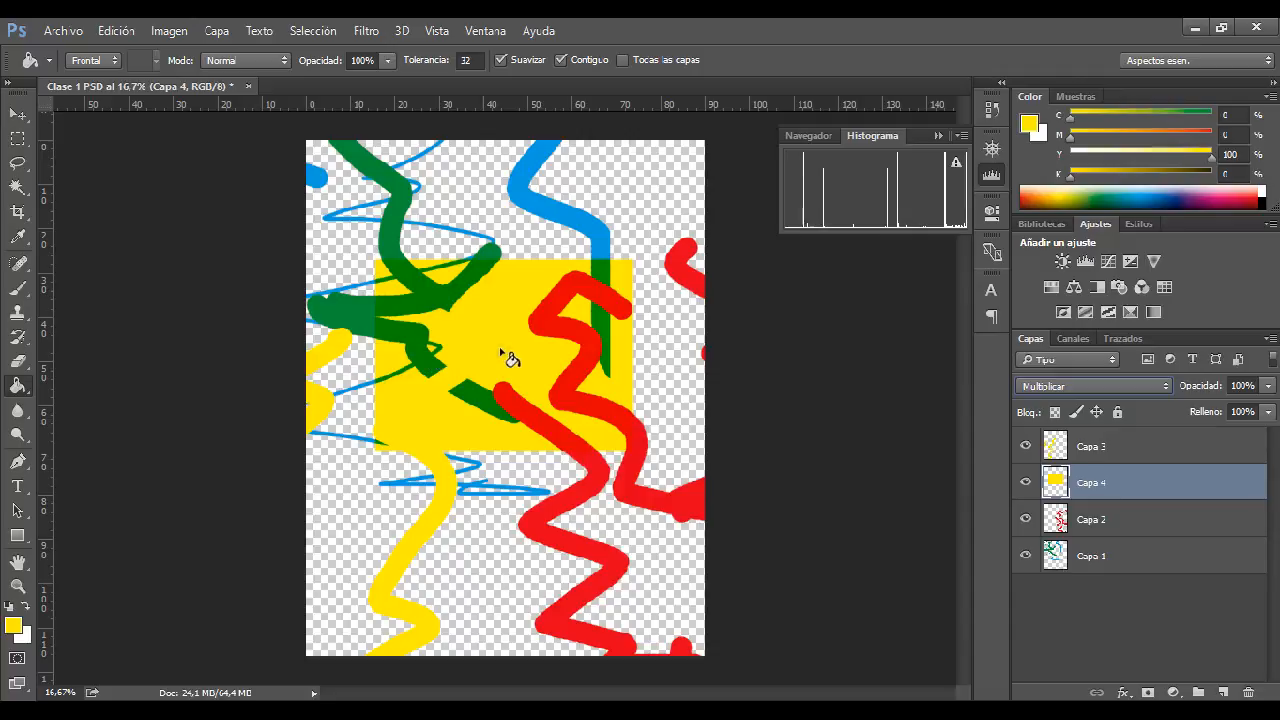
{"action": "left_click", "coordinate": [18, 113]}
{"action": "left_click_drag", "start_coordinate": [556, 377], "coordinate": [527, 487]}
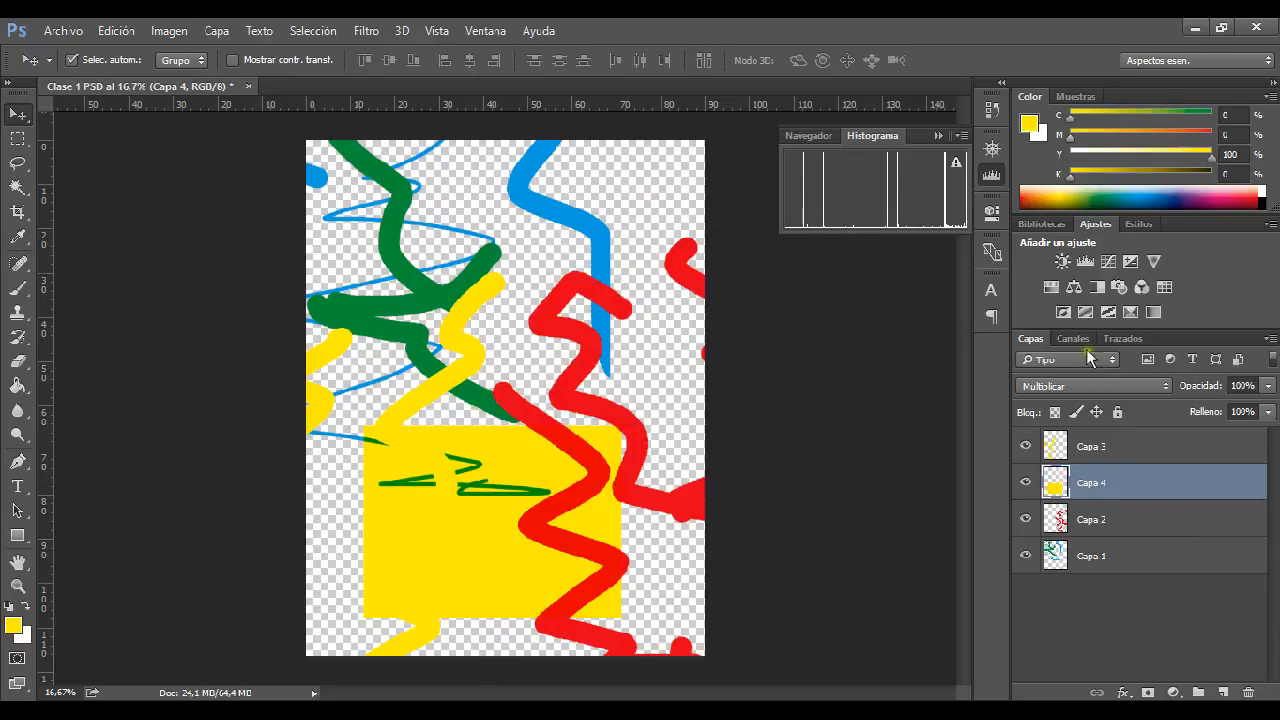
Set the blend mode of Capa 4 to Luz intensa and move the yellow rectangle to the upper part of the canvas
{"action": "left_click", "coordinate": [1075, 385]}
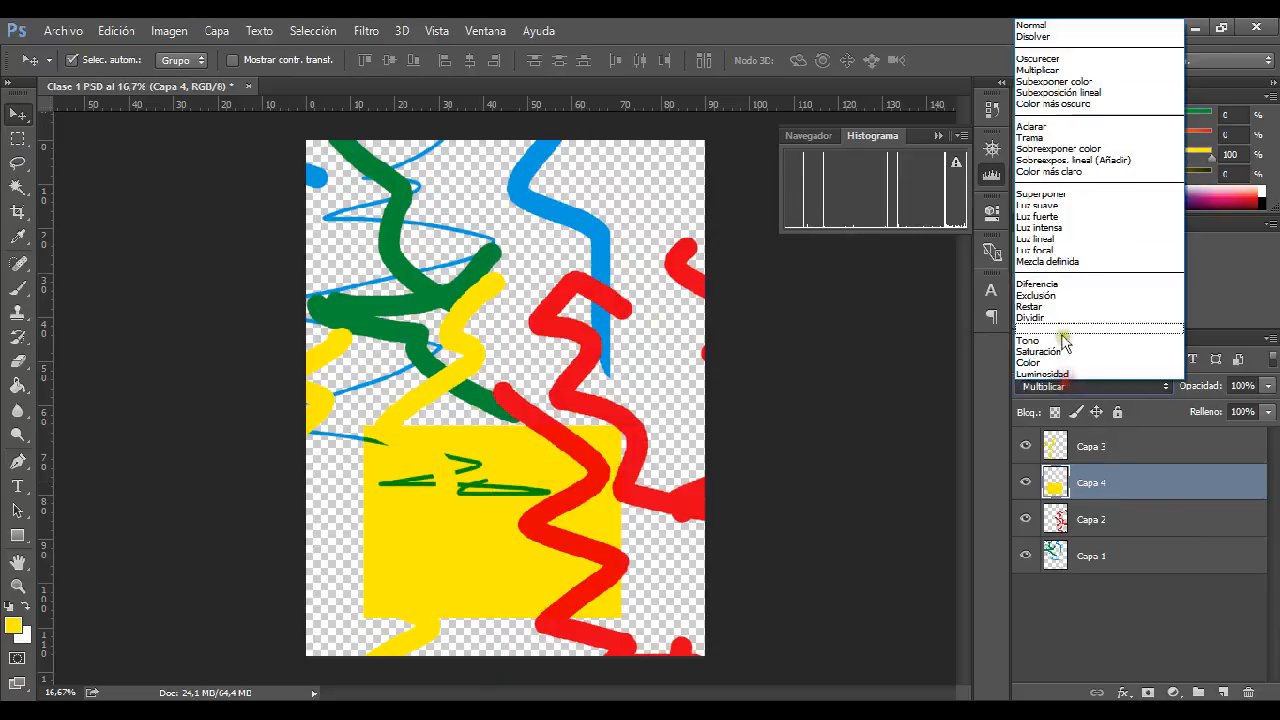
{"action": "left_click", "coordinate": [1040, 227]}
{"action": "left_click_drag", "start_coordinate": [486, 571], "coordinate": [576, 518]}
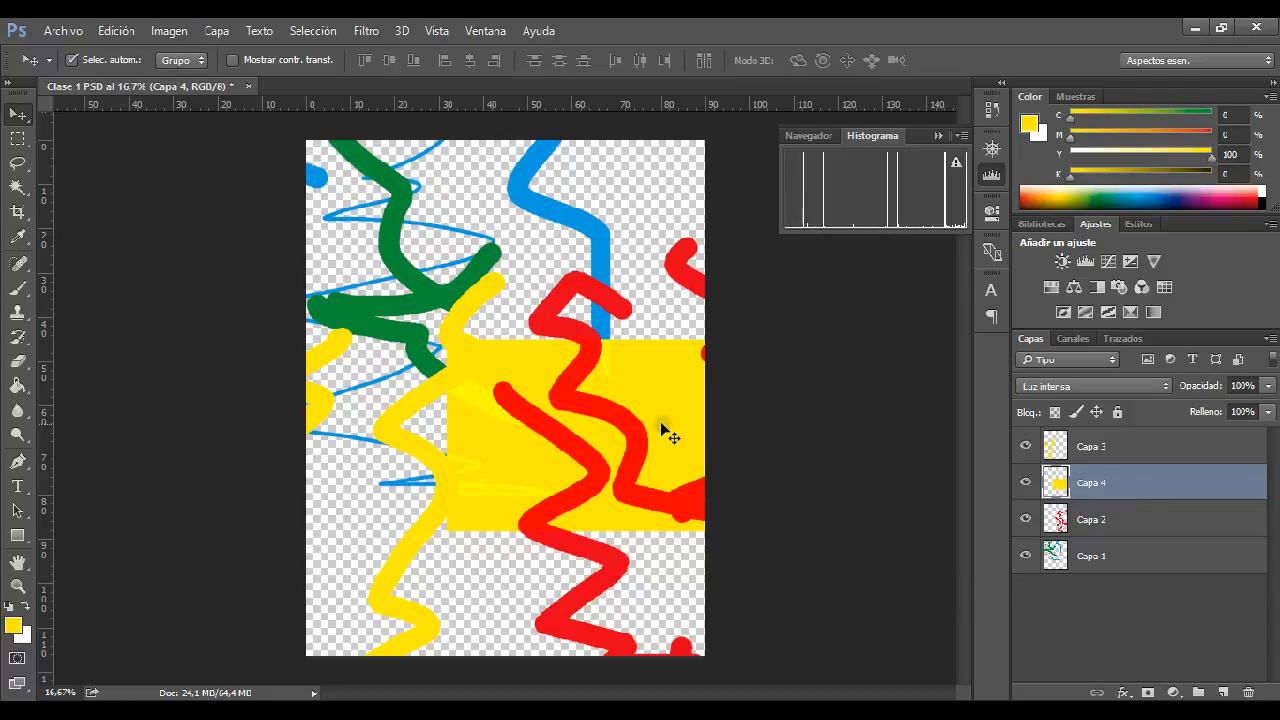
{"action": "left_click_drag", "start_coordinate": [660, 428], "coordinate": [608, 273]}
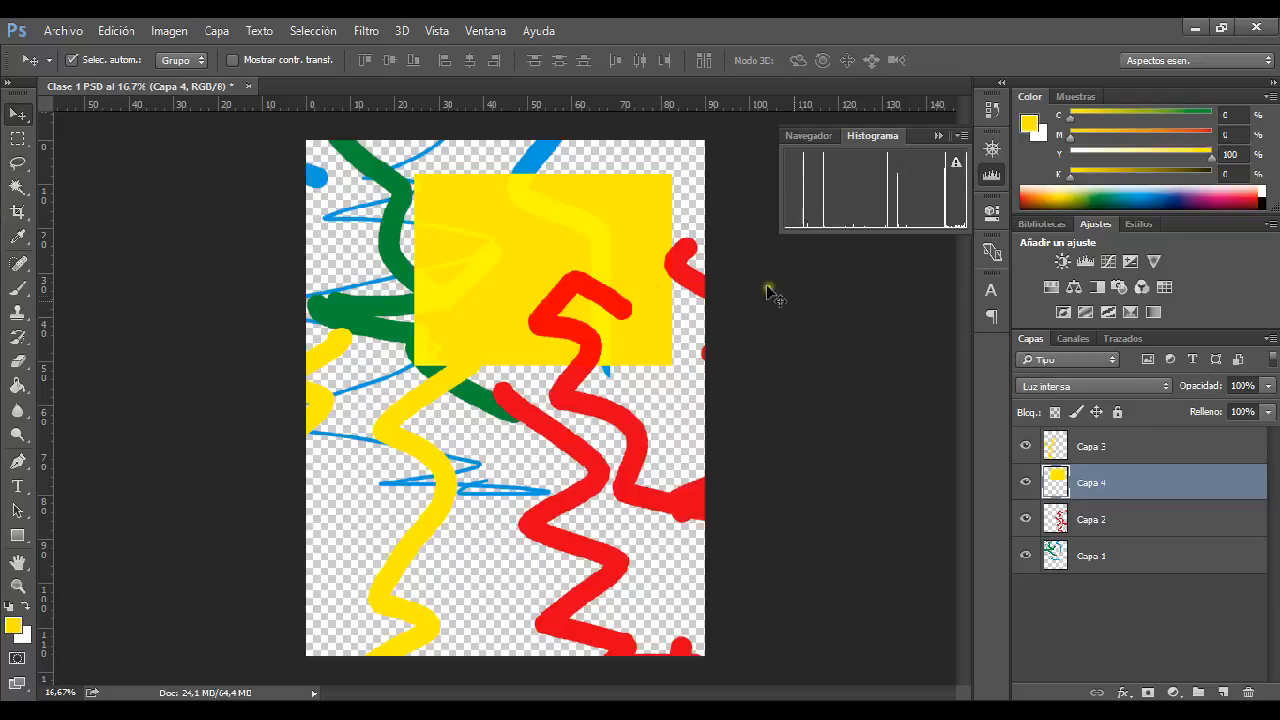
Set the brush size to 92 px, choose a fan-shaped bristle tip and paint a yellow stroke below the rectangle
{"action": "left_click", "coordinate": [17, 289]}
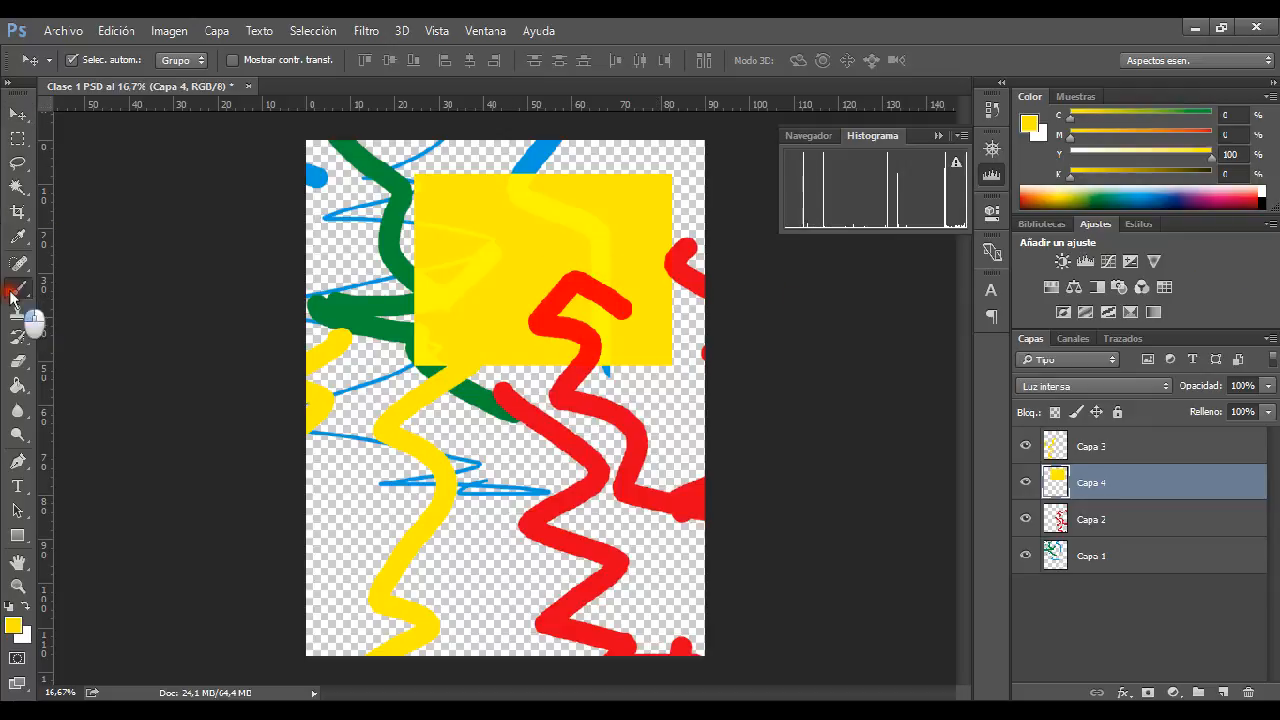
{"action": "left_click", "coordinate": [95, 62]}
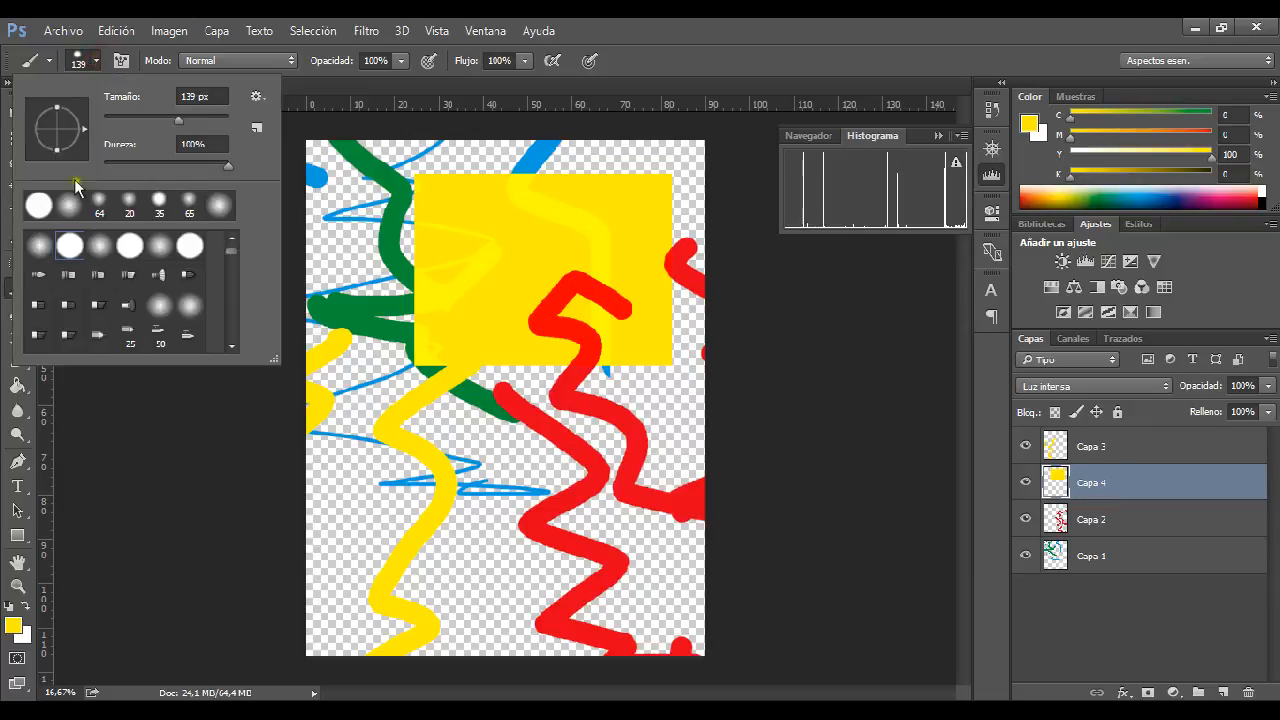
{"action": "left_click", "coordinate": [226, 167]}
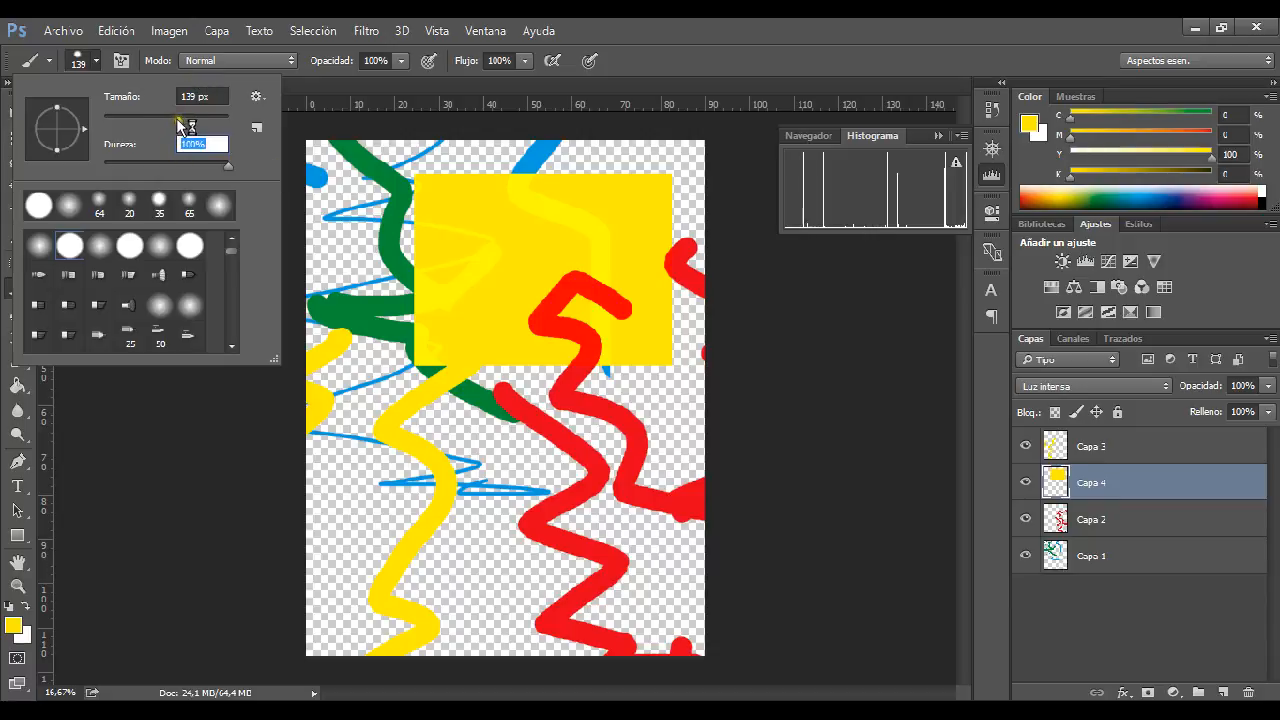
{"action": "mouse_move", "coordinate": [176, 122]}
{"action": "left_mouse_down"}
{"action": "mouse_move", "coordinate": [189, 134]}
{"action": "mouse_move", "coordinate": [160, 140]}
{"action": "left_mouse_up"}
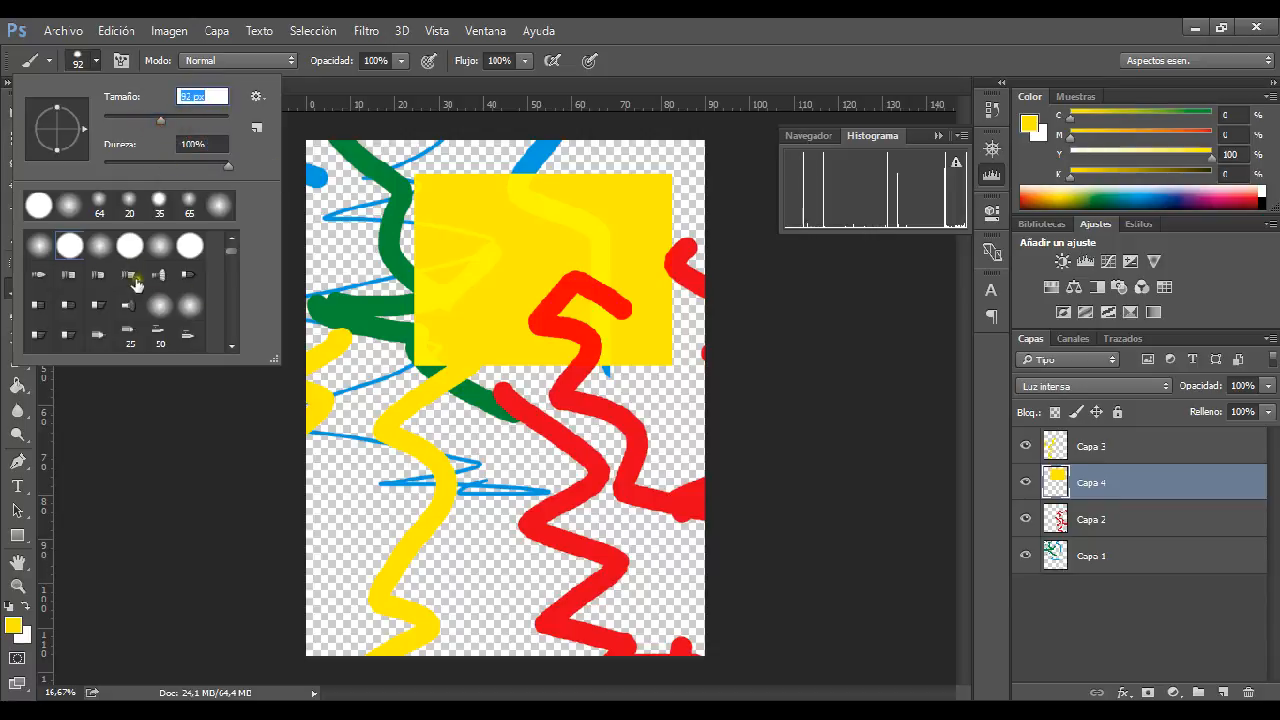
{"action": "mouse_move", "coordinate": [231, 252]}
{"action": "left_mouse_down"}
{"action": "mouse_move", "coordinate": [234, 323]}
{"action": "mouse_move", "coordinate": [232, 248]}
{"action": "left_mouse_up"}
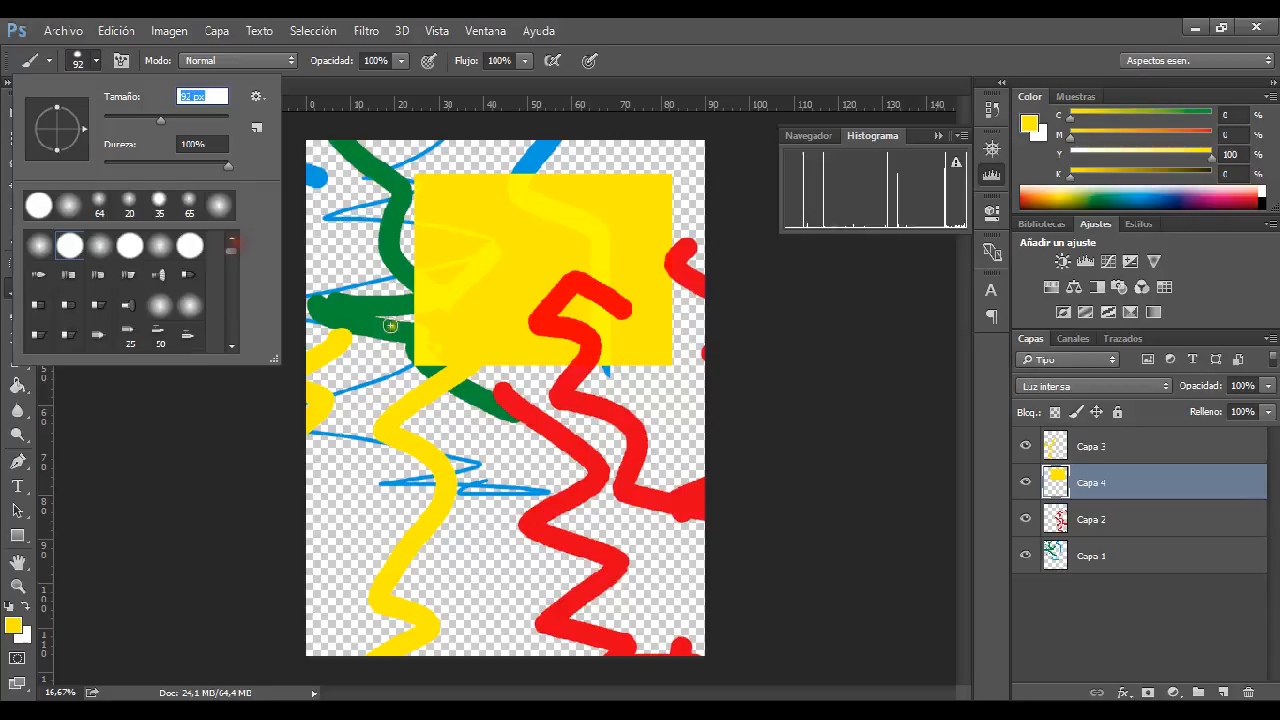
{"action": "double_click", "coordinate": [128, 308]}
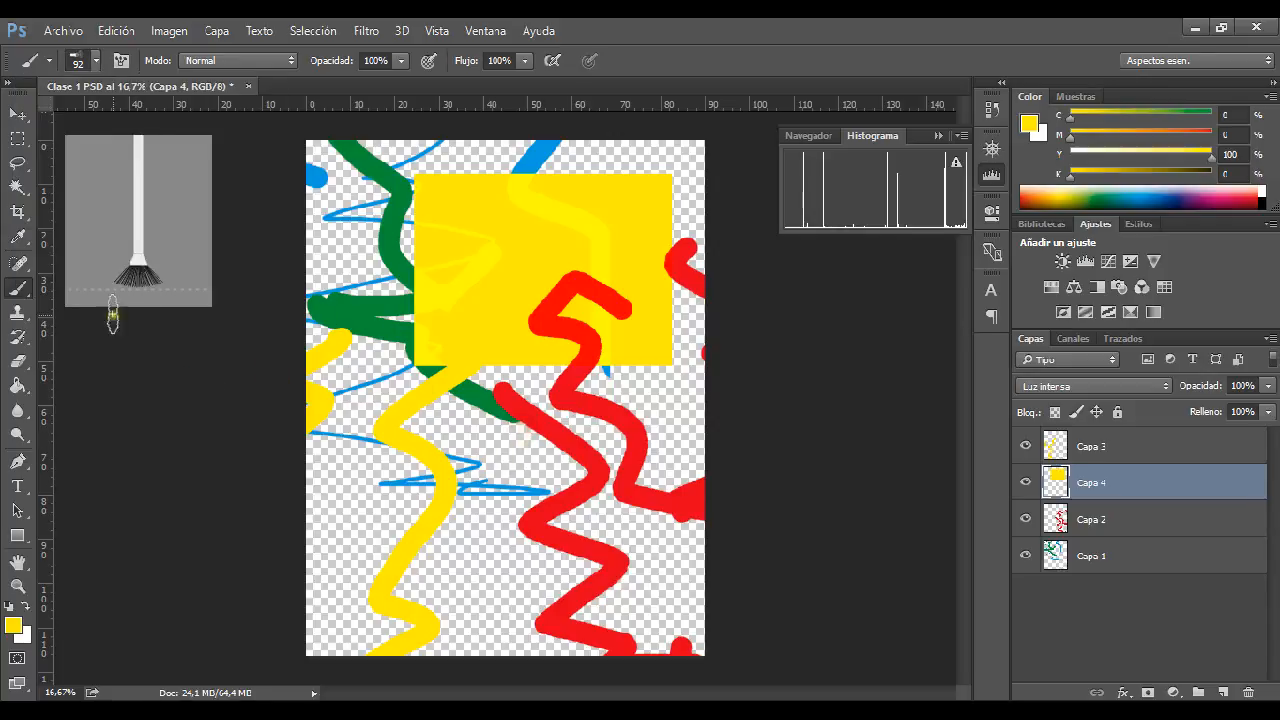
{"action": "mouse_move", "coordinate": [472, 428]}
{"action": "left_mouse_down"}
{"action": "mouse_move", "coordinate": [510, 488]}
{"action": "mouse_move", "coordinate": [578, 498]}
{"action": "left_mouse_up"}
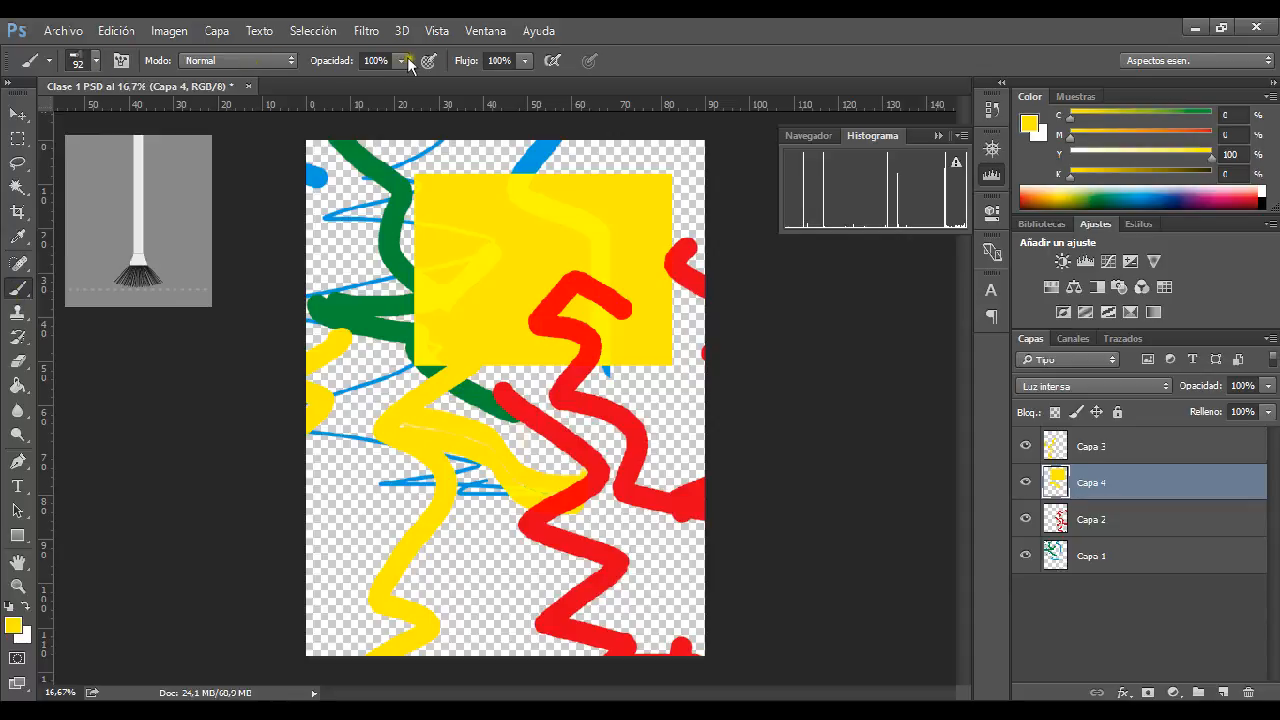
Set the brush flow to 36% and paint another yellow bristle stroke across the lower part of the canvas
{"action": "left_click", "coordinate": [525, 61]}
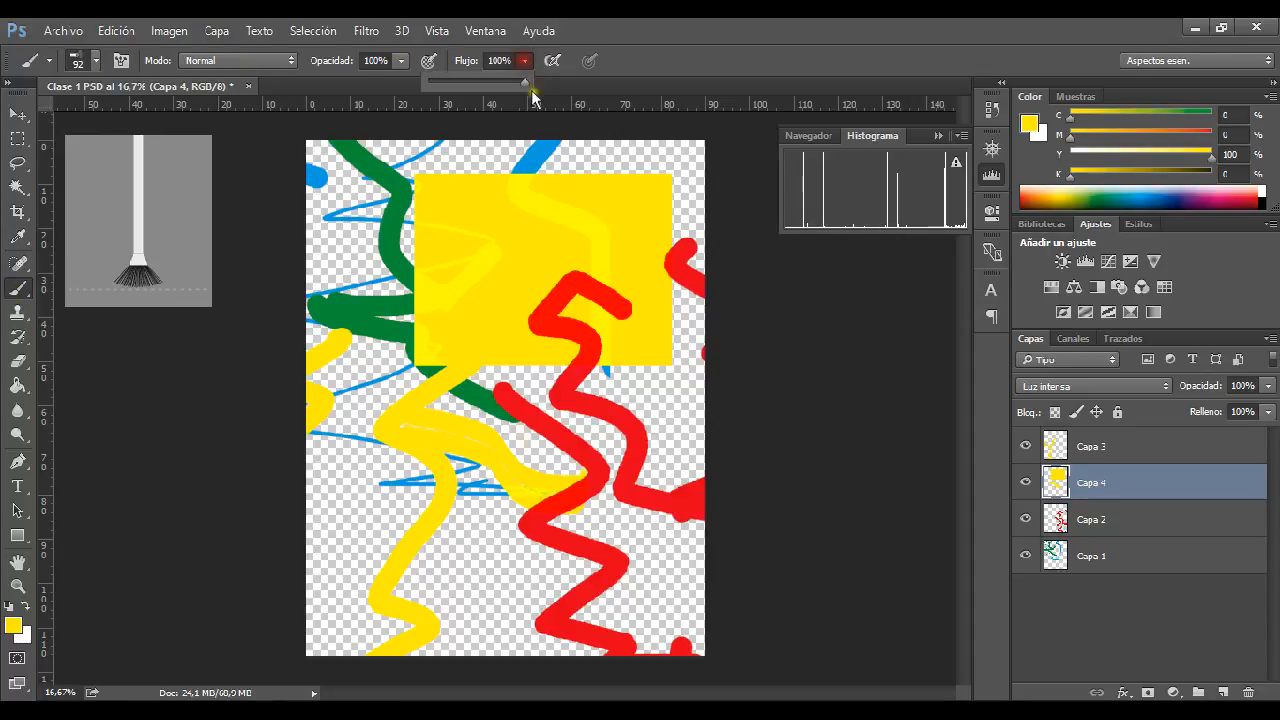
{"action": "left_click_drag", "start_coordinate": [516, 79], "coordinate": [464, 80]}
{"action": "left_click", "coordinate": [323, 510]}
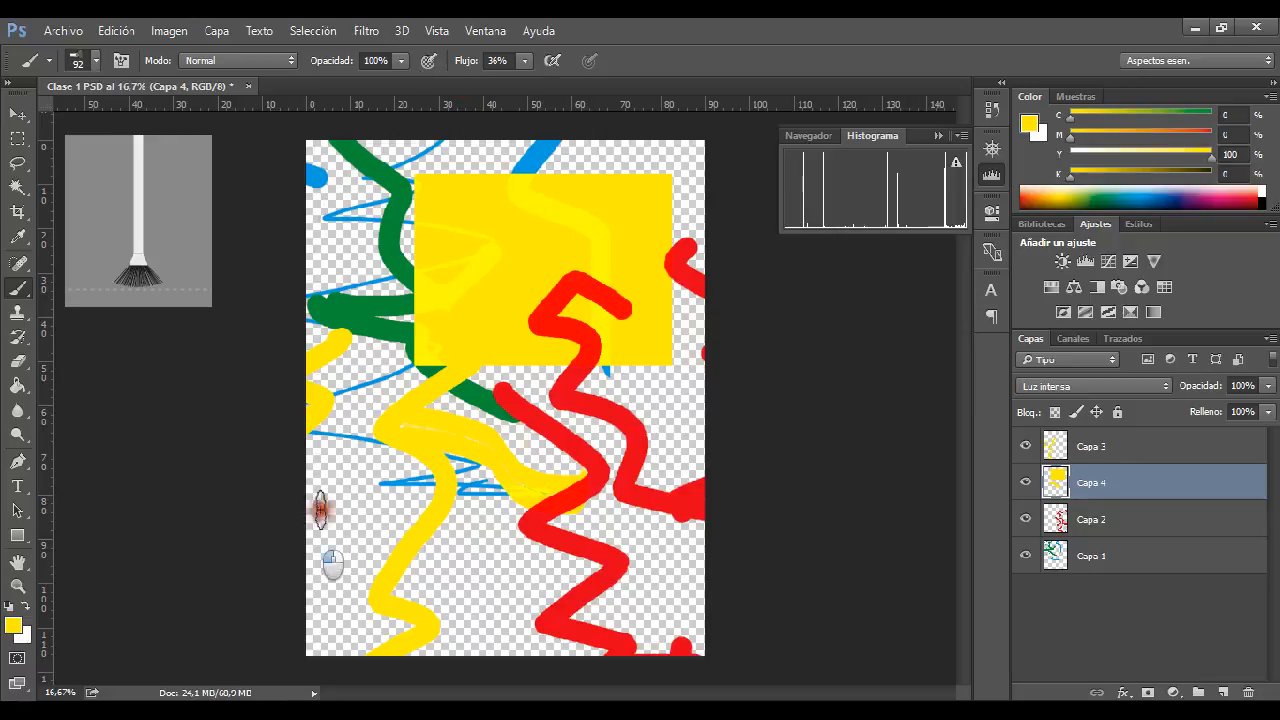
{"action": "mouse_move", "coordinate": [555, 500]}
{"action": "left_mouse_down"}
{"action": "mouse_move", "coordinate": [502, 550]}
{"action": "mouse_move", "coordinate": [528, 540]}
{"action": "left_mouse_up"}
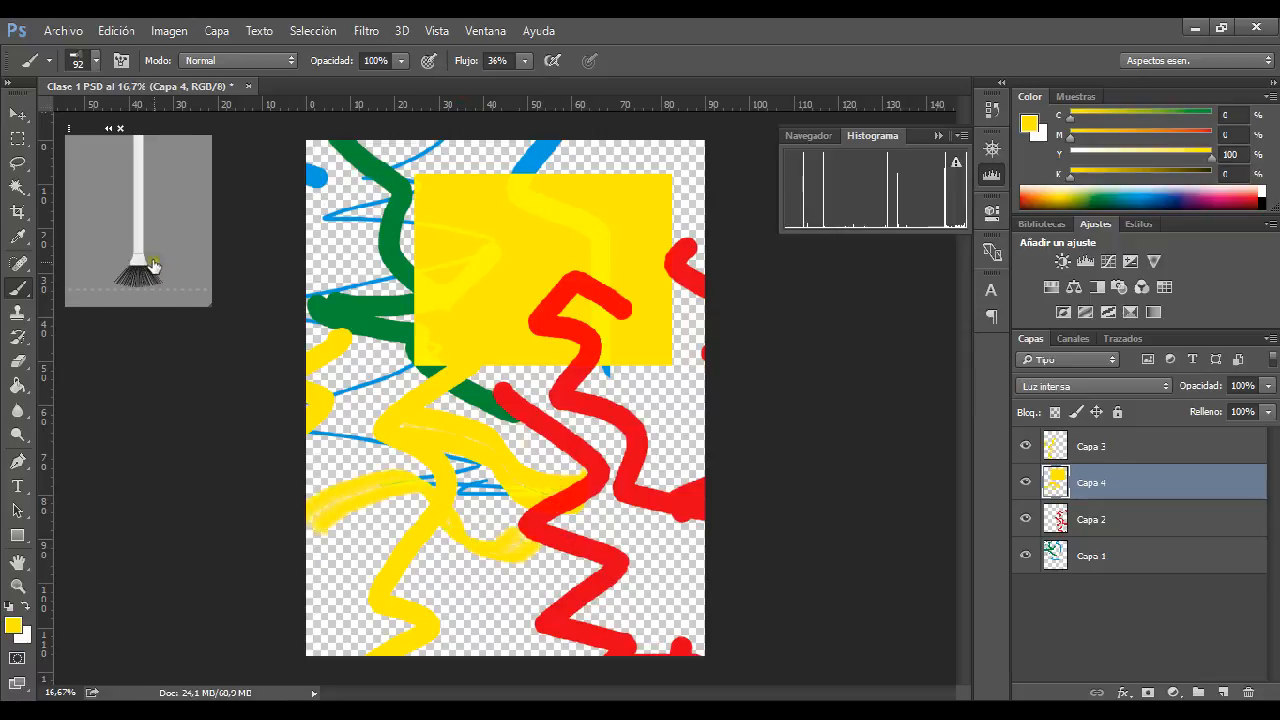
Choose the 972 px cloud-shaped brush tip and stamp a faint yellow cloud near the bottom of the canvas
{"action": "left_click", "coordinate": [20, 289]}
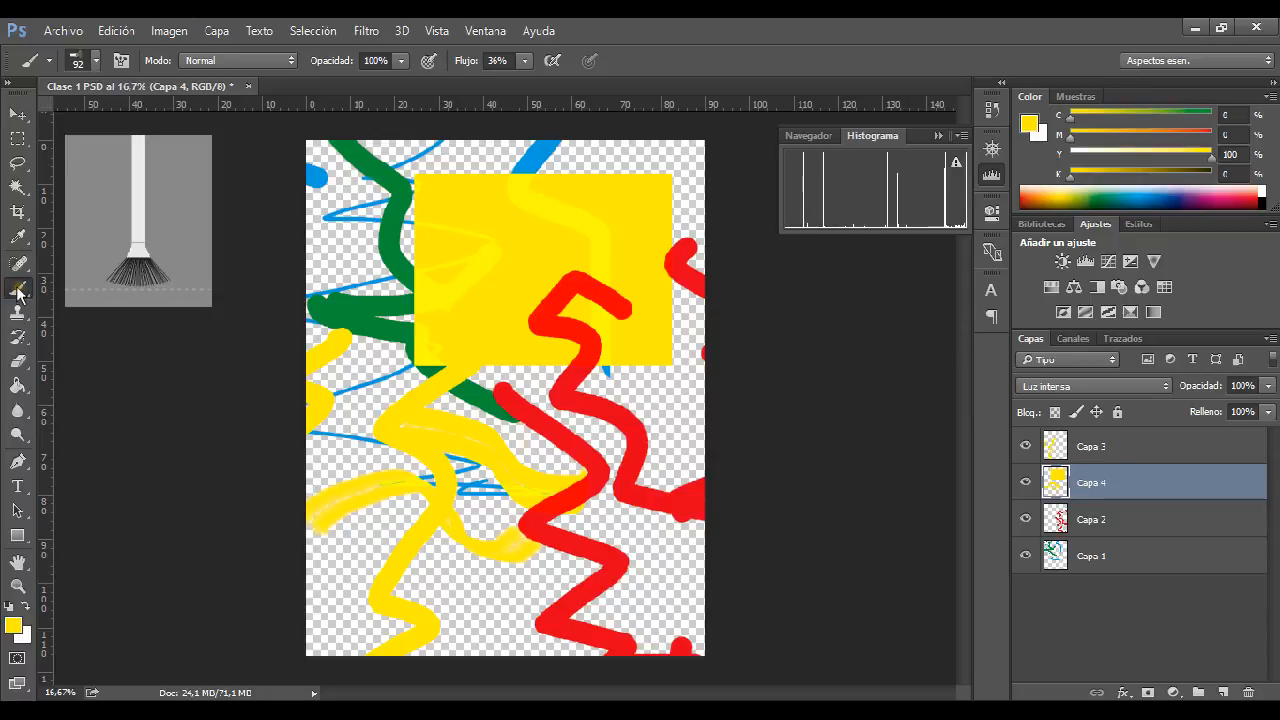
{"action": "left_click", "coordinate": [20, 290]}
{"action": "left_click", "coordinate": [95, 61]}
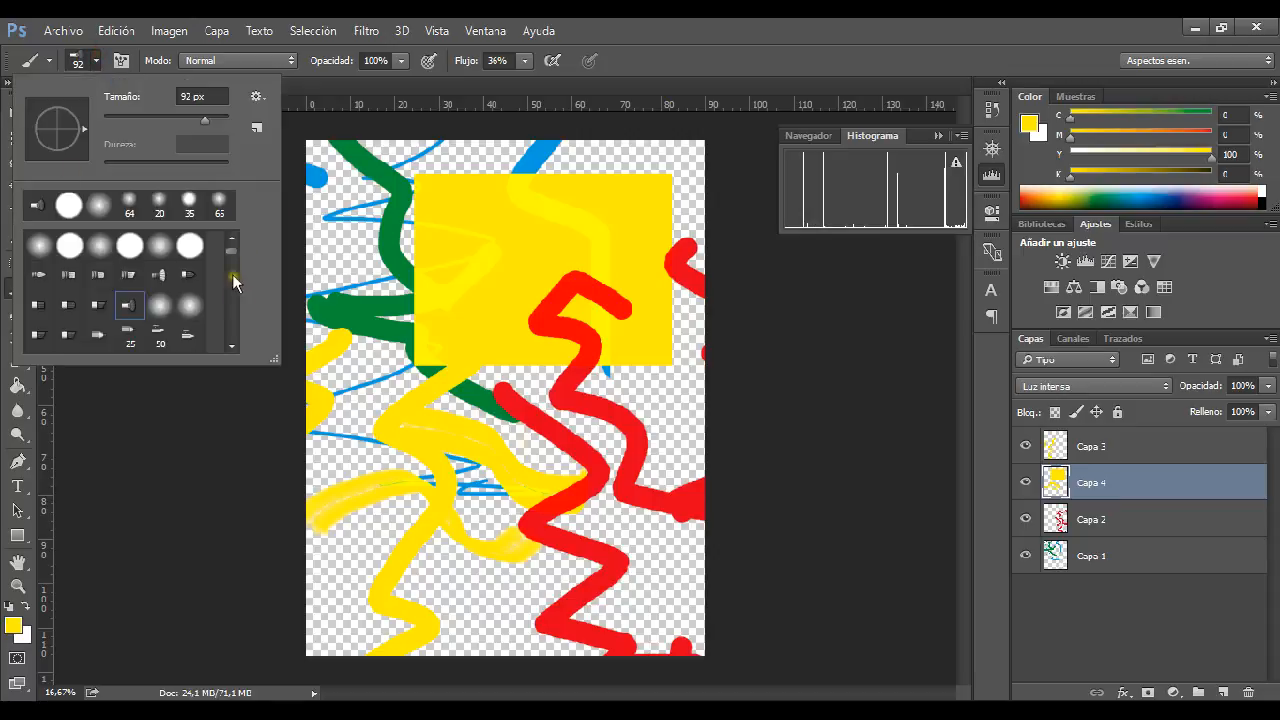
{"action": "mouse_move", "coordinate": [233, 283]}
{"action": "left_mouse_down"}
{"action": "mouse_move", "coordinate": [228, 318]}
{"action": "mouse_move", "coordinate": [229, 305]}
{"action": "left_mouse_up"}
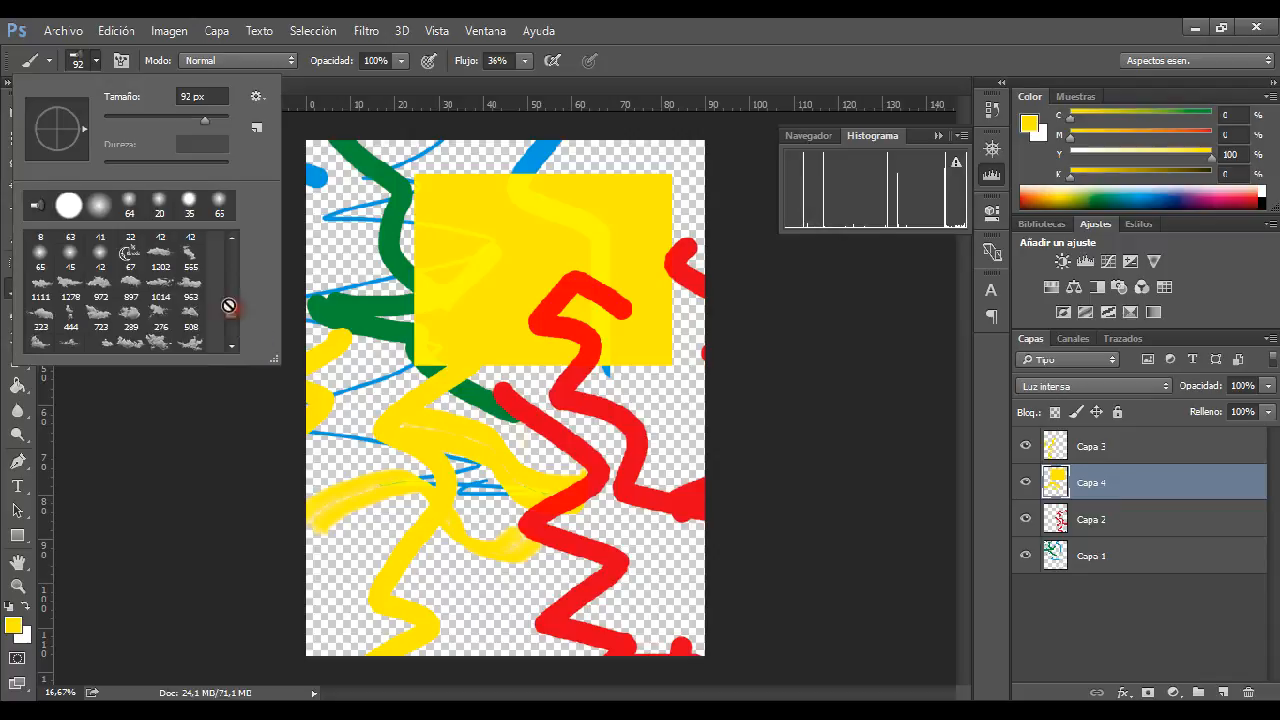
{"action": "left_click", "coordinate": [130, 290]}
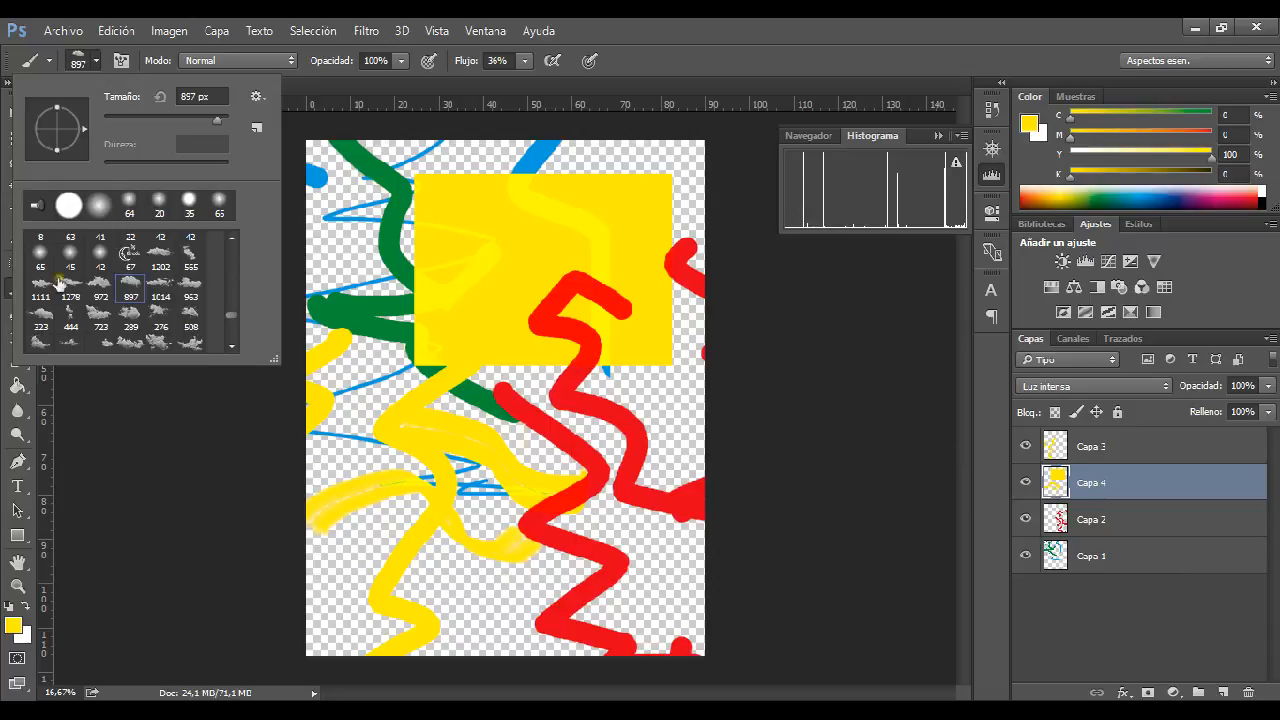
{"action": "left_click", "coordinate": [100, 290]}
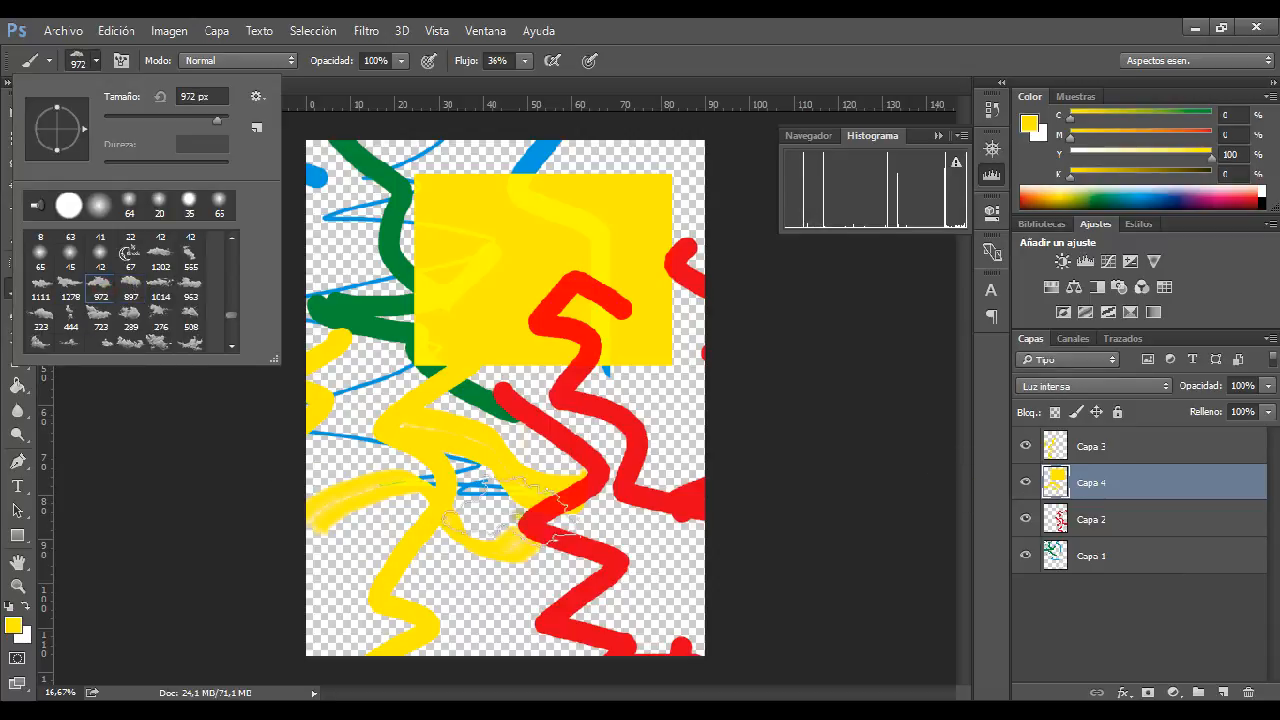
{"action": "left_click", "coordinate": [486, 598]}
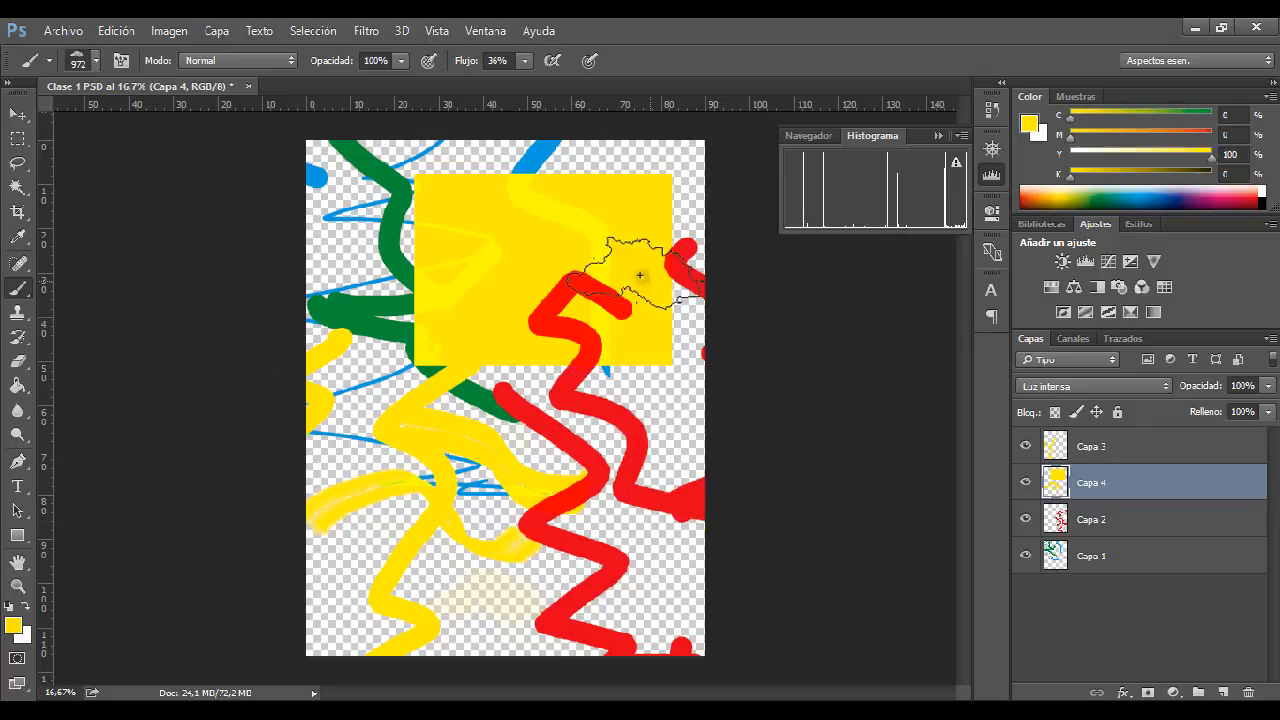
Add a new layer above Capa 3, restore the default black foreground color and stamp two clouds over the yellow rectangle
{"action": "left_click", "coordinate": [1105, 446]}
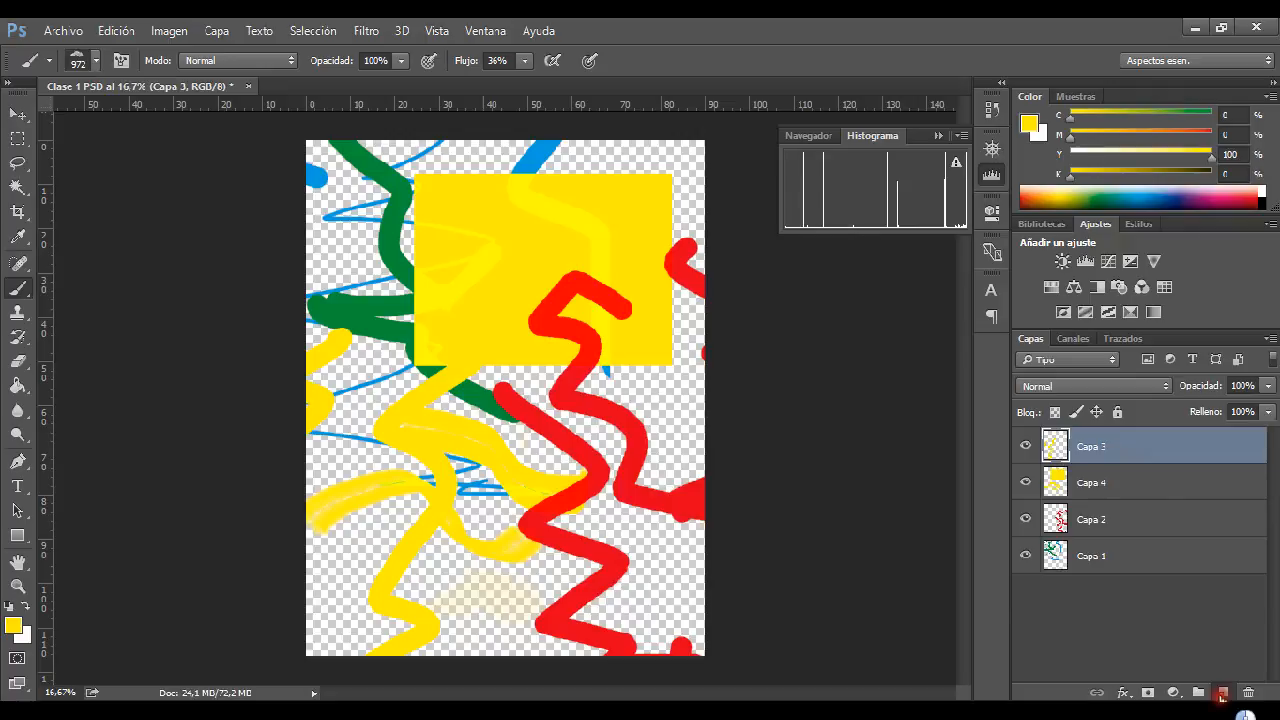
{"action": "left_click", "coordinate": [1222, 692]}
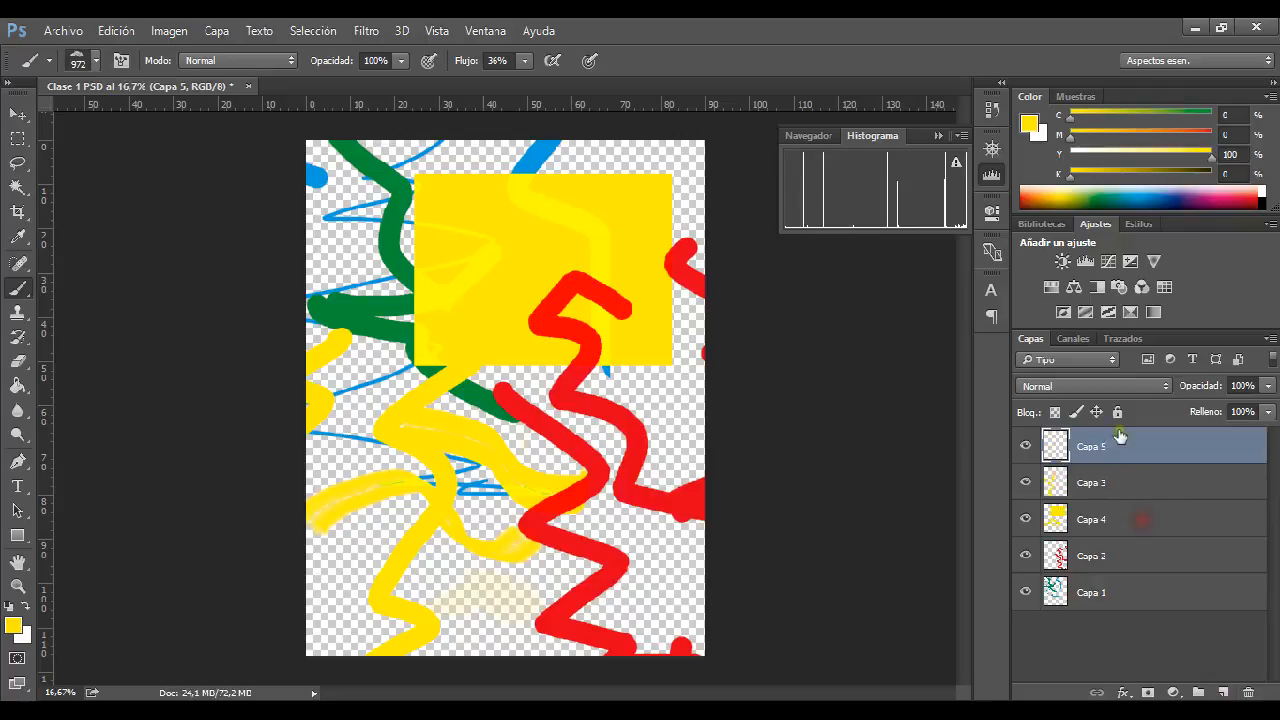
{"action": "left_click", "coordinate": [9, 607]}
{"action": "left_click_drag", "start_coordinate": [530, 244], "coordinate": [538, 242]}
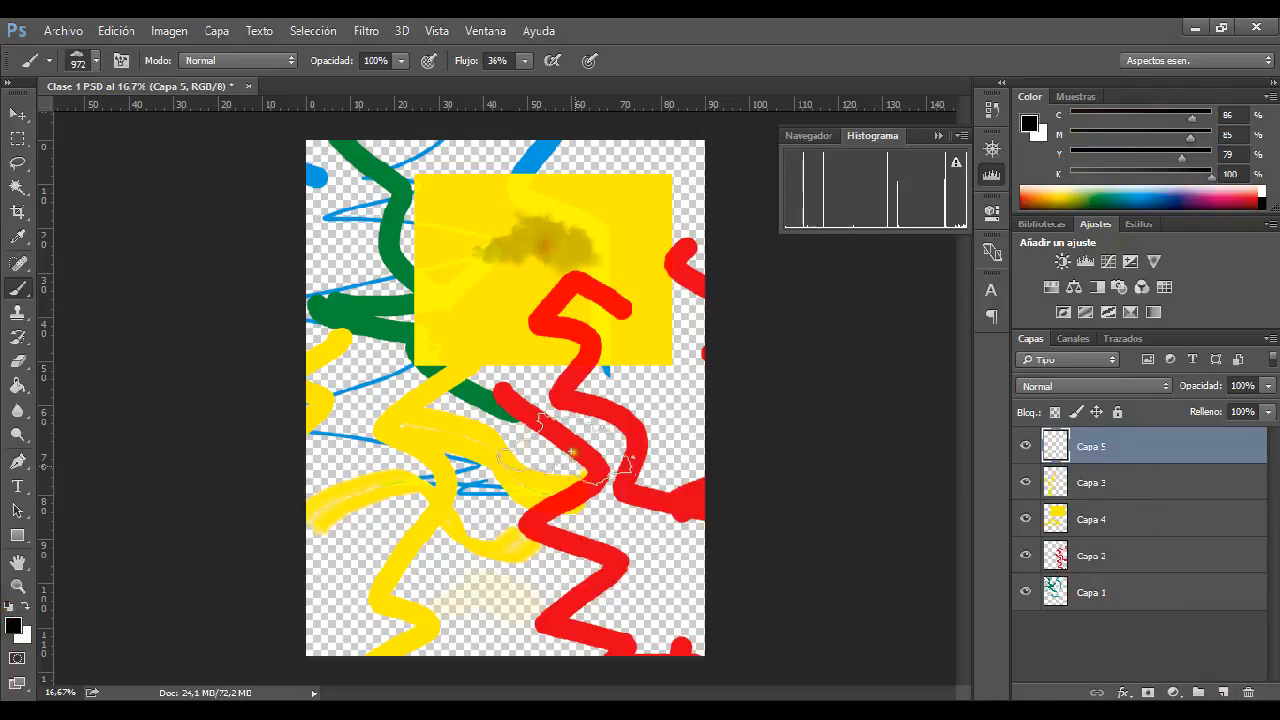
{"action": "left_click", "coordinate": [498, 331]}
{"action": "left_click_drag", "start_coordinate": [498, 331], "coordinate": [494, 331]}
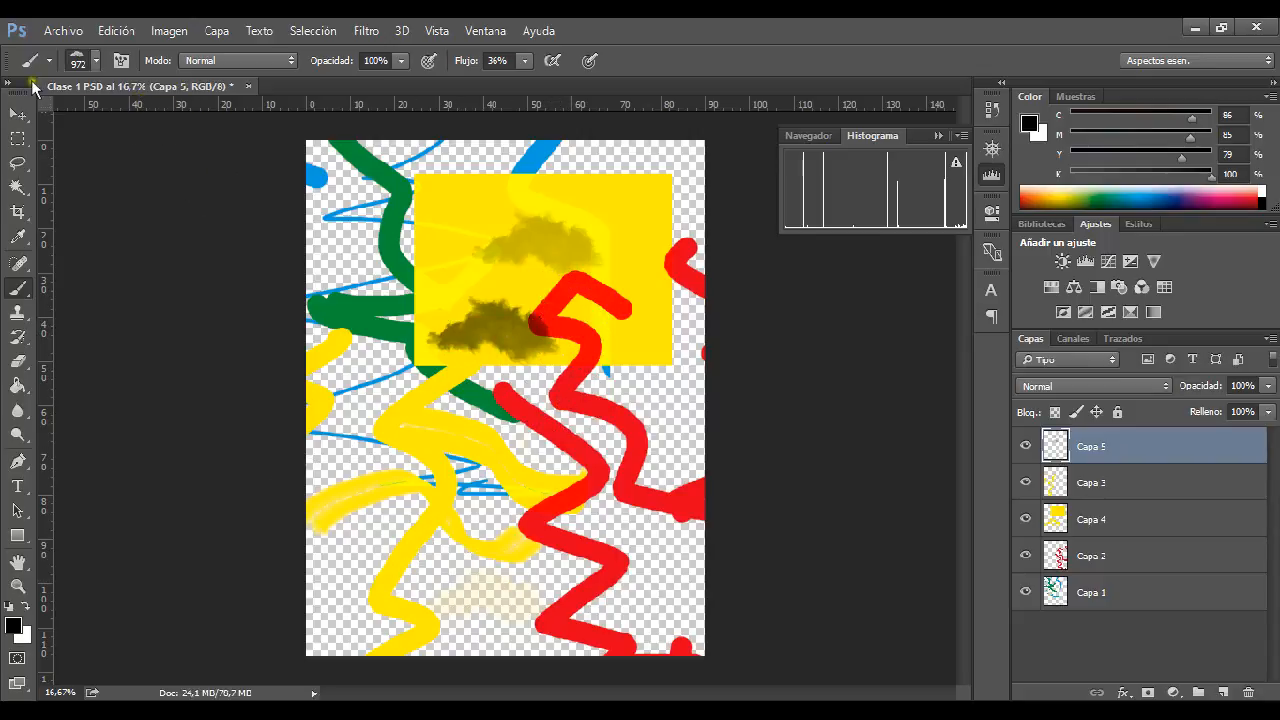
Move the yellow rectangle on Capa 4 slightly down and to the left
{"action": "left_click", "coordinate": [18, 113]}
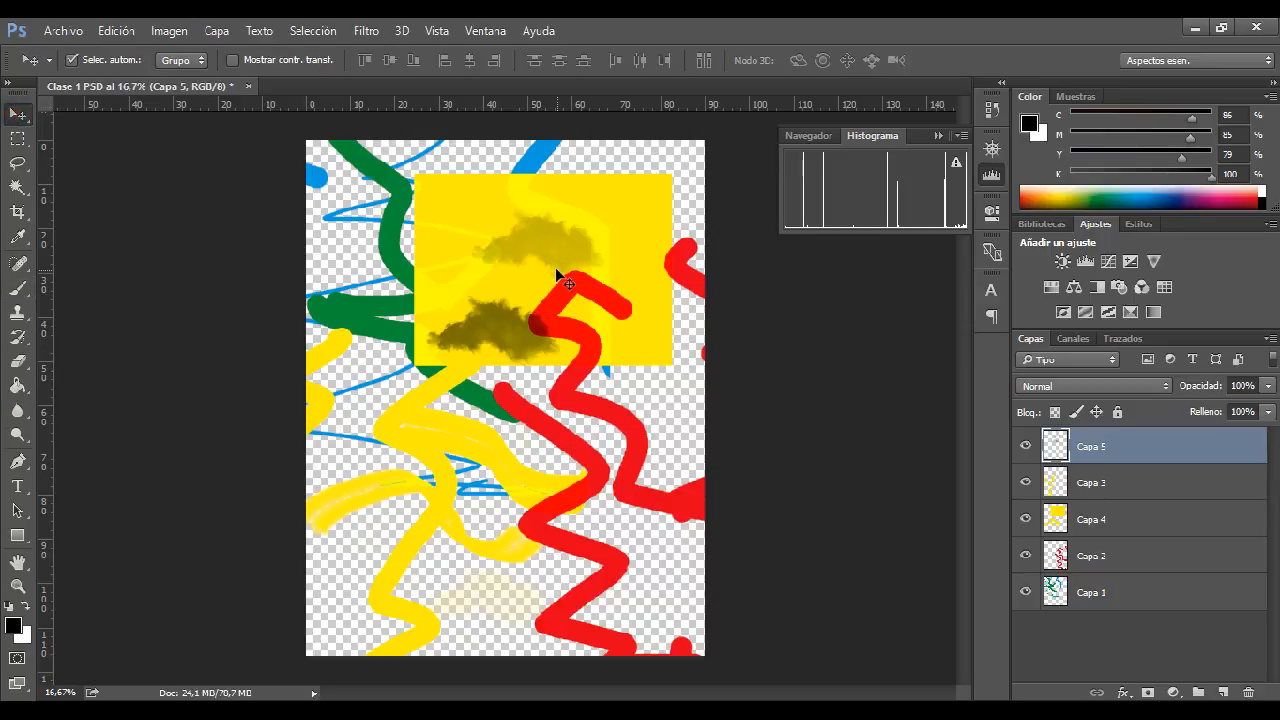
{"action": "left_click_drag", "start_coordinate": [645, 255], "coordinate": [622, 290]}
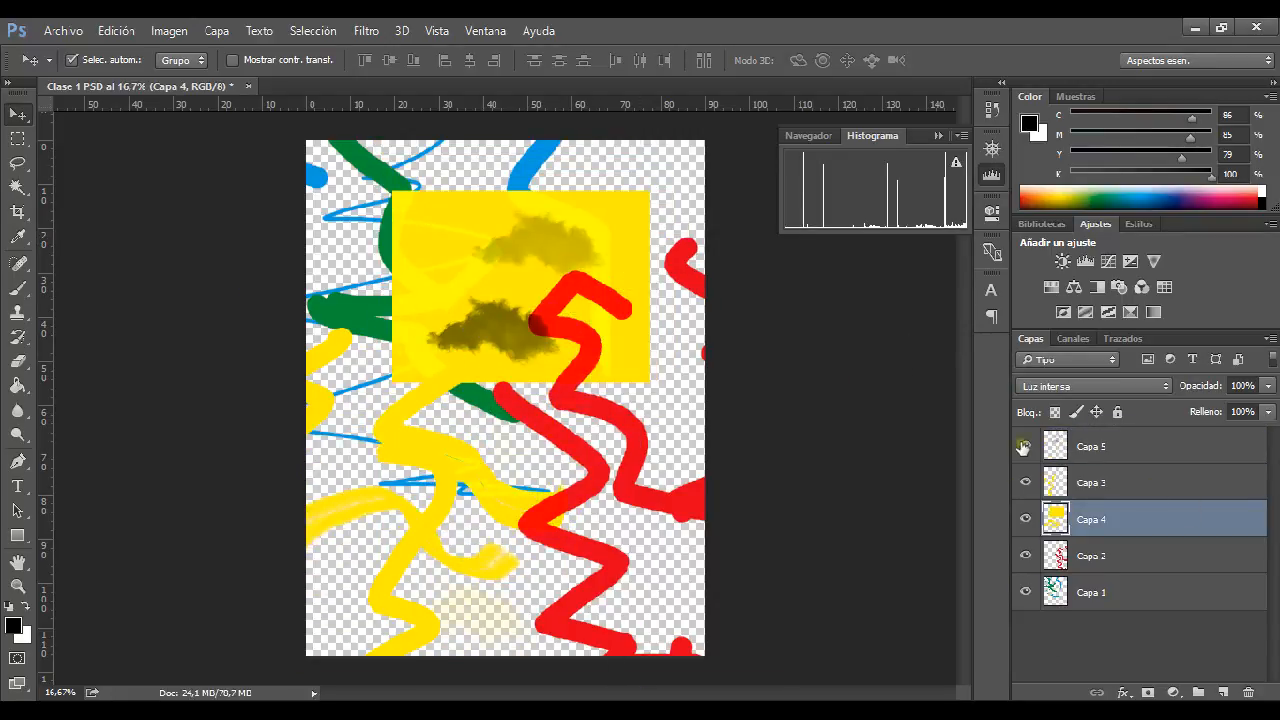
Hide and show again all layers above Capa 1, and move the red strokes on Capa 2 up and left over the rectangle
{"action": "left_click_drag", "start_coordinate": [1023, 447], "coordinate": [1019, 522]}
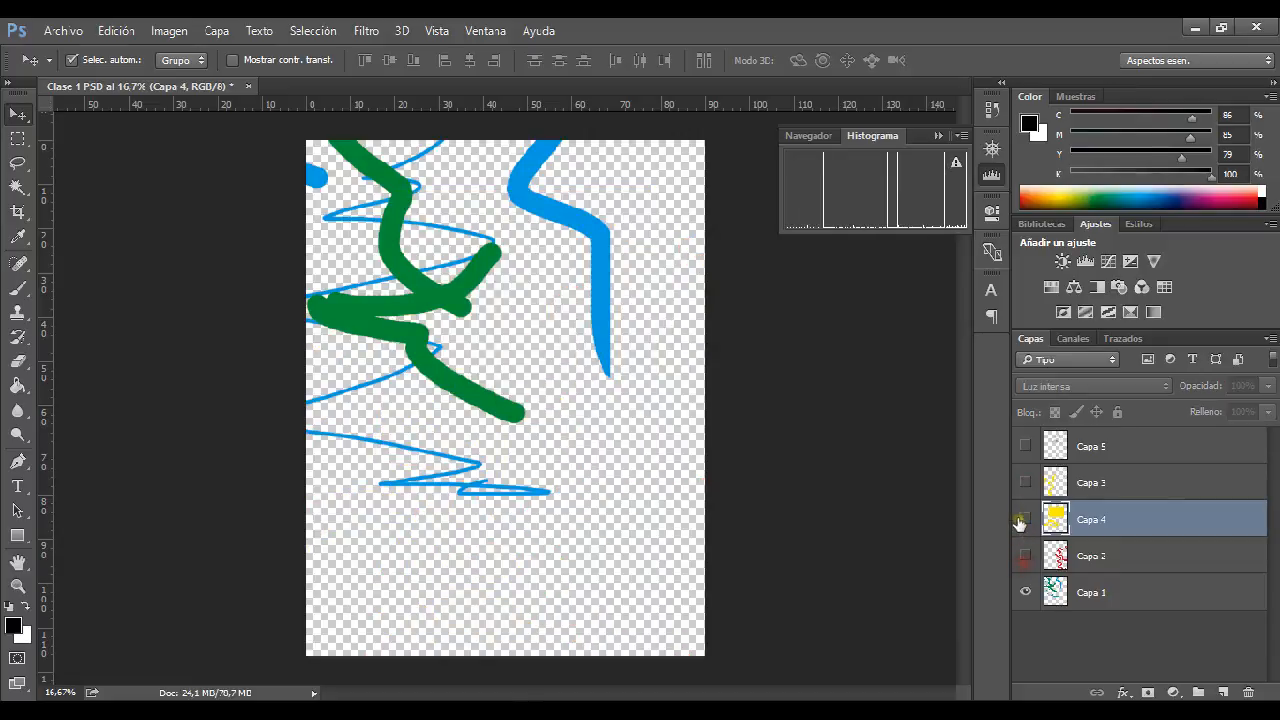
{"action": "left_click", "coordinate": [1019, 522]}
{"action": "left_click", "coordinate": [1025, 482]}
{"action": "left_click", "coordinate": [1025, 446]}
{"action": "left_click", "coordinate": [1026, 558]}
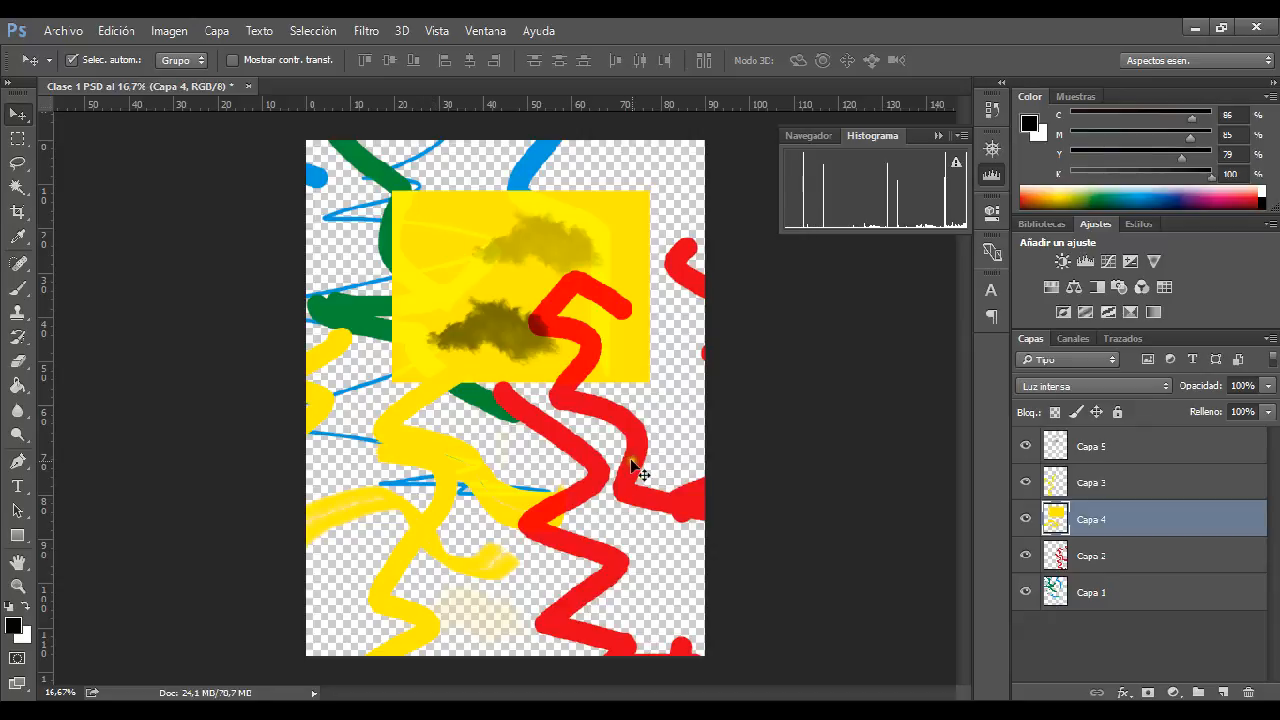
{"action": "mouse_move", "coordinate": [640, 466]}
{"action": "left_mouse_down"}
{"action": "mouse_move", "coordinate": [642, 484]}
{"action": "mouse_move", "coordinate": [530, 492]}
{"action": "mouse_move", "coordinate": [440, 368]}
{"action": "mouse_move", "coordinate": [505, 417]}
{"action": "left_mouse_up"}
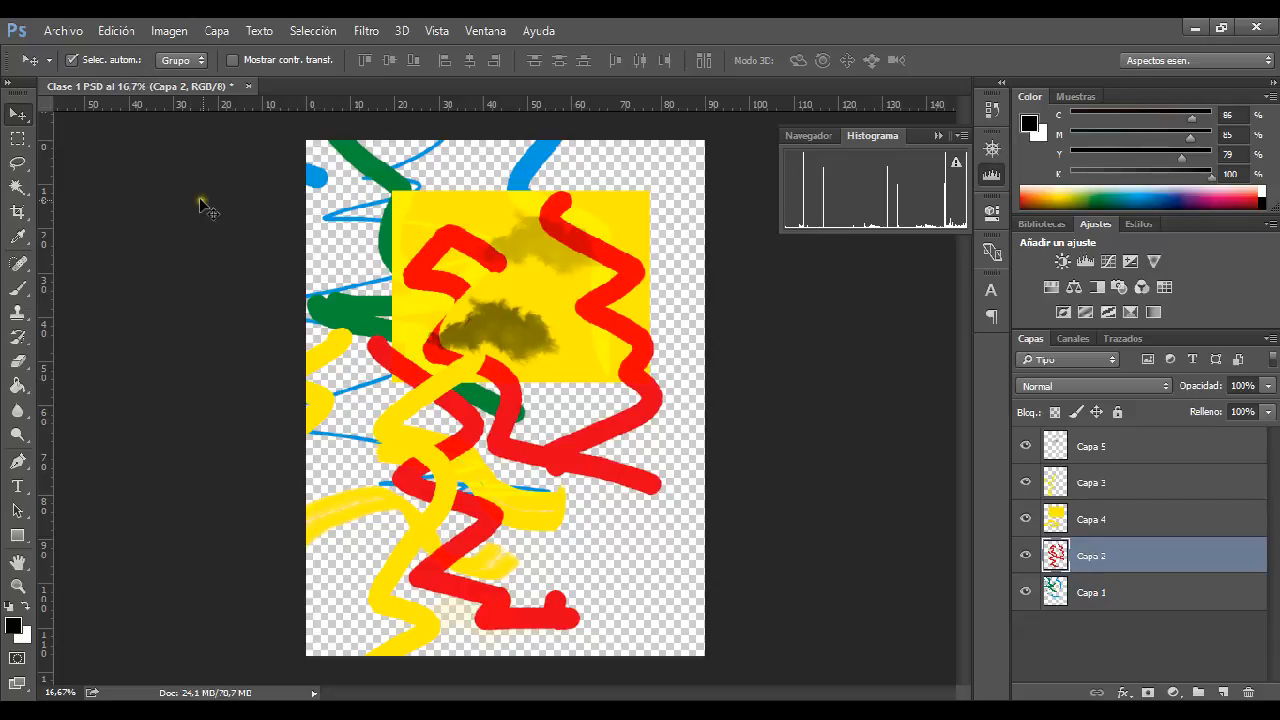
{"action": "left_click", "coordinate": [18, 142]}
{"action": "left_click", "coordinate": [19, 143]}
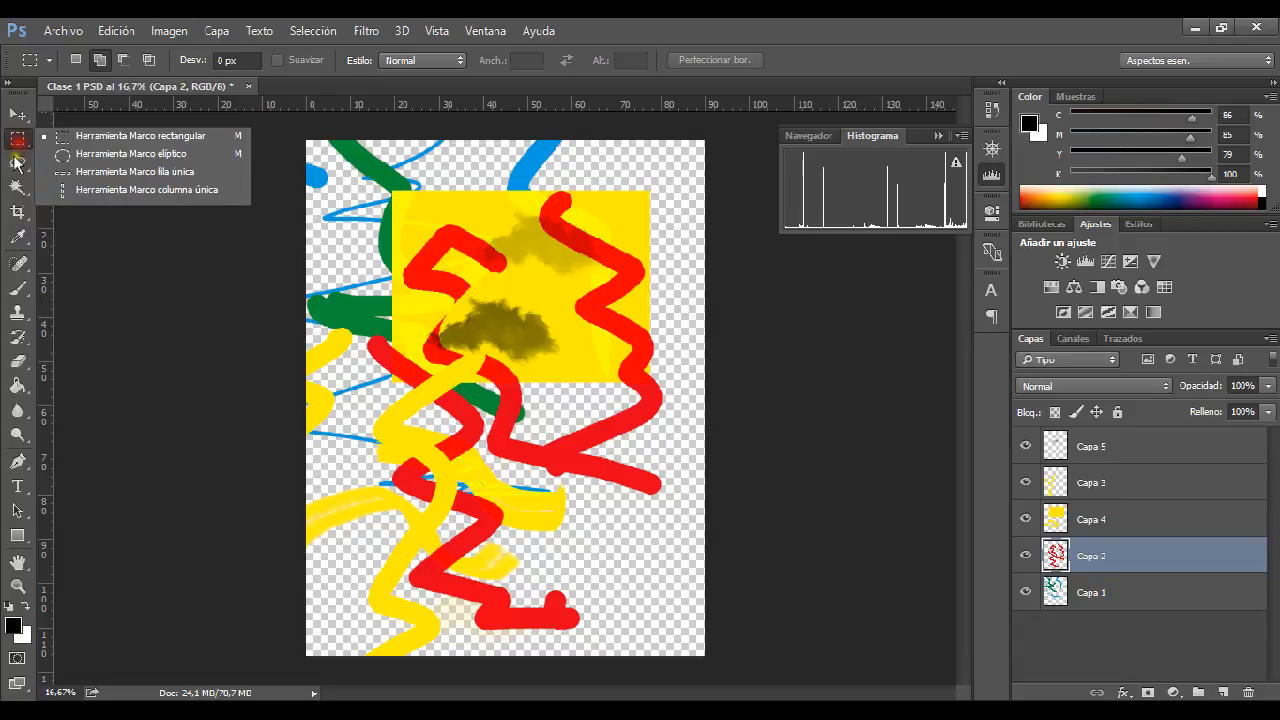
{"action": "left_click", "coordinate": [19, 166]}
{"action": "left_click", "coordinate": [19, 168]}
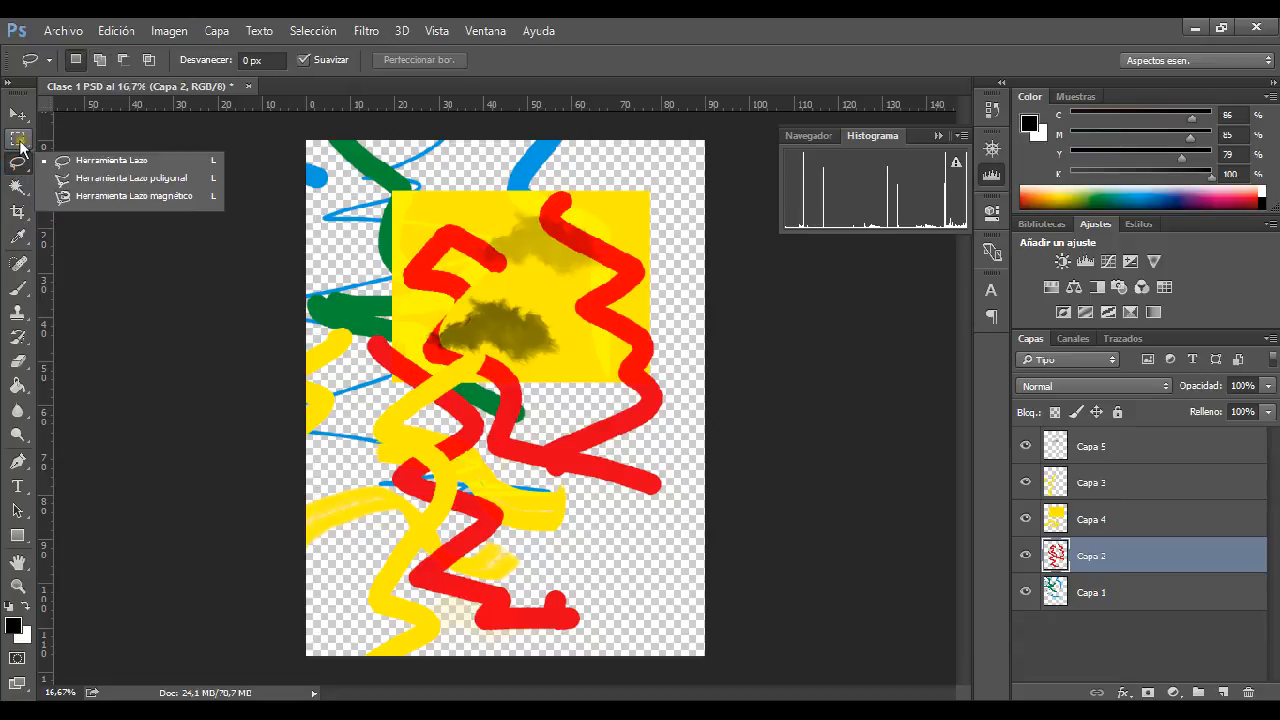
Draw a rectangular selection across most of the drawing and delete the red strokes inside it on Capa 2
{"action": "left_click", "coordinate": [19, 143]}
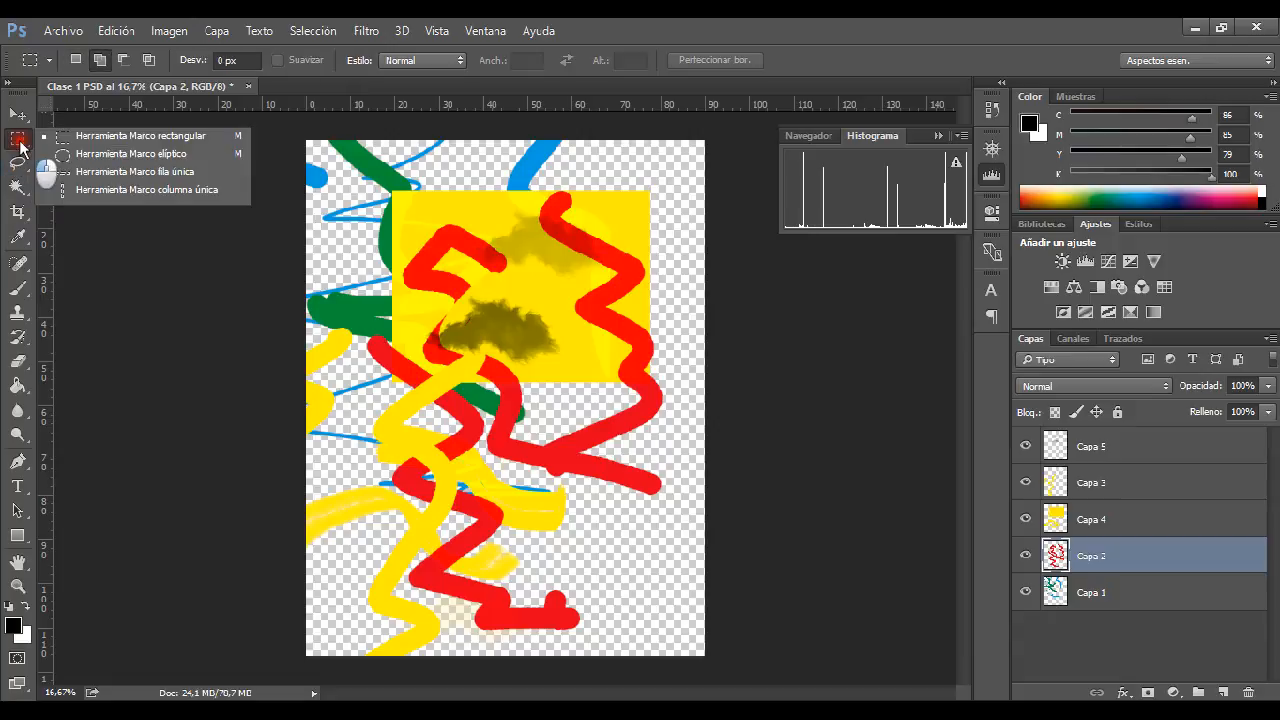
{"action": "left_click", "coordinate": [128, 135]}
{"action": "left_click_drag", "start_coordinate": [330, 228], "coordinate": [658, 598]}
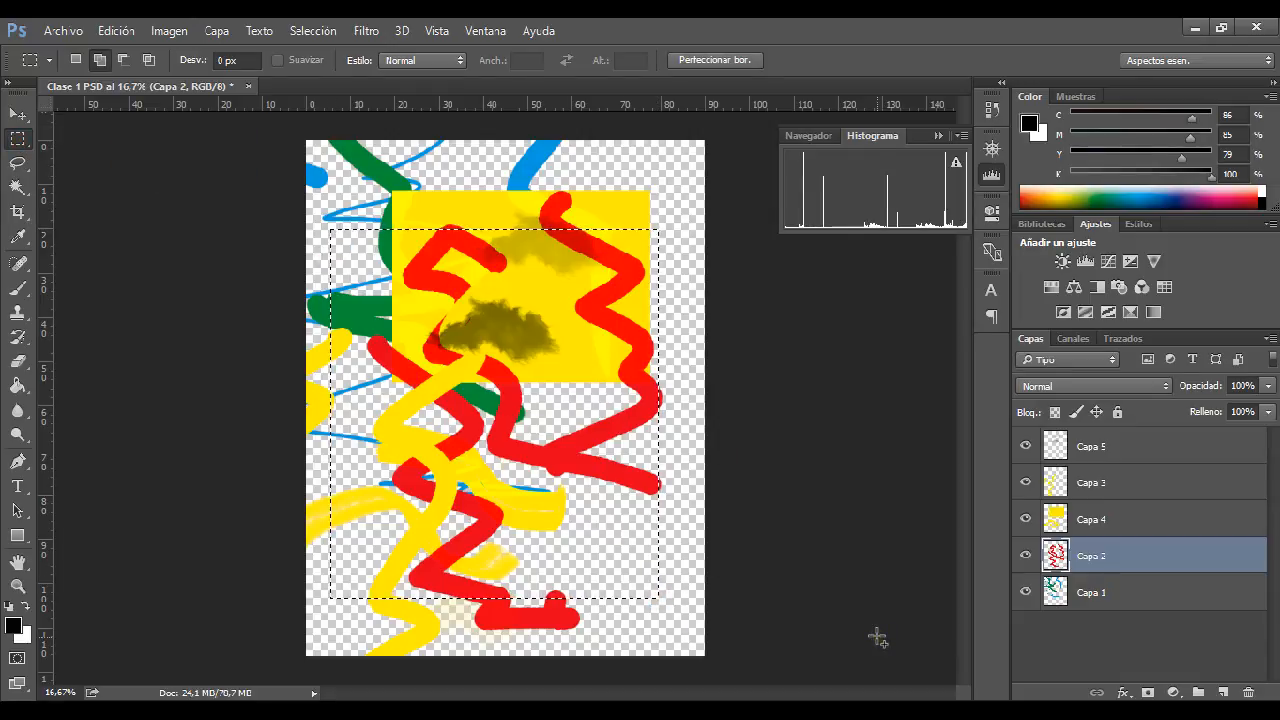
{"action": "left_click", "coordinate": [1160, 555]}
{"action": "key", "text": "Delete"}
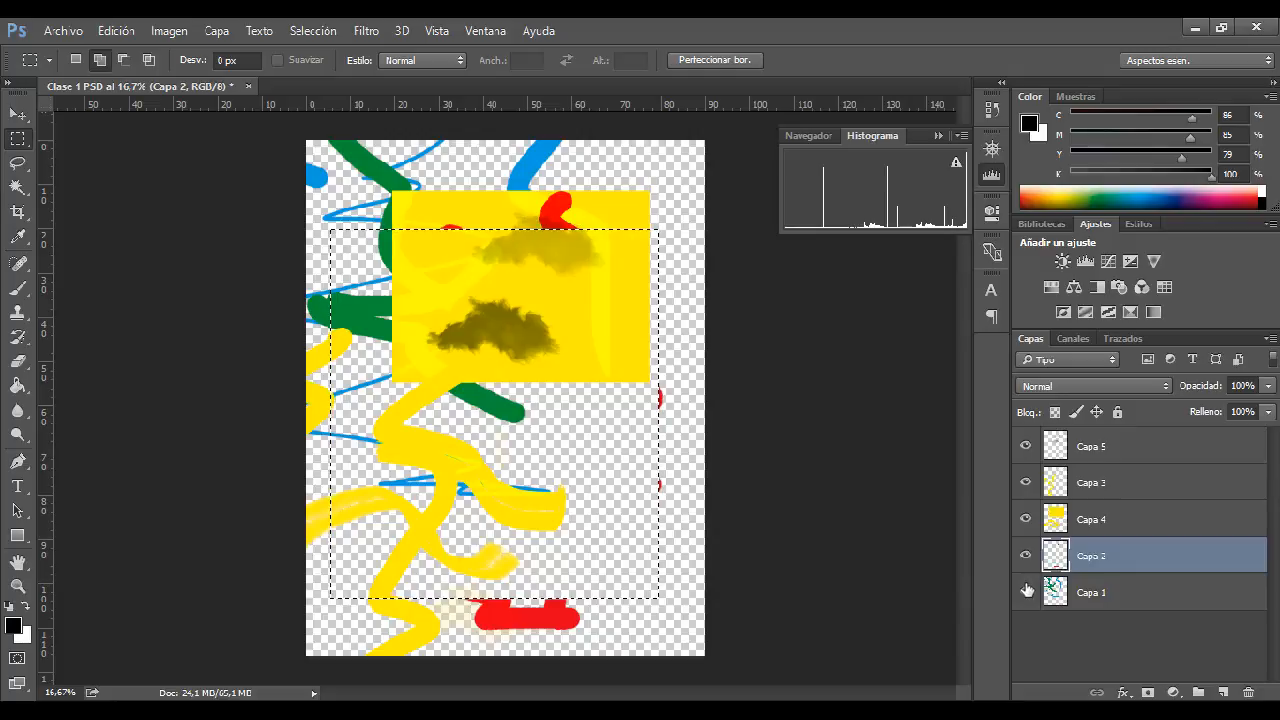
Undo the deletion on Capa 2, delete the selected area from Capa 4 instead, and clear the selection after restoring it once
{"action": "left_click", "coordinate": [1127, 526]}
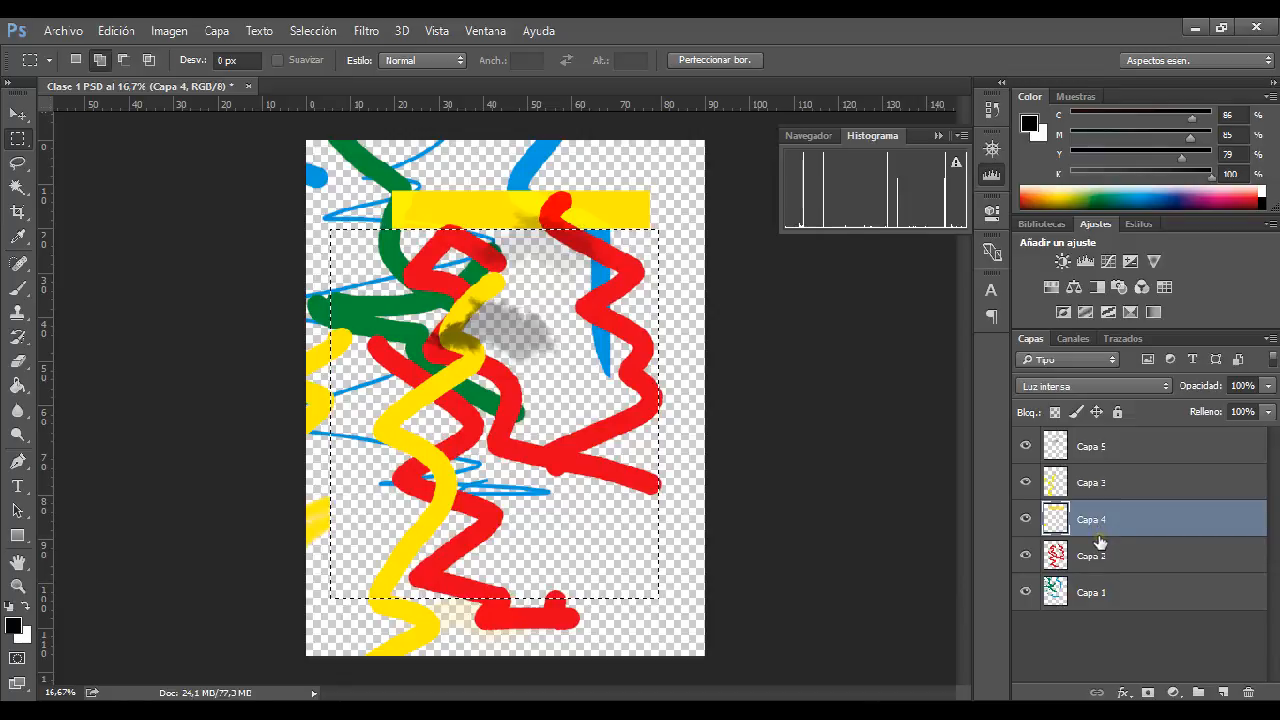
{"action": "key", "text": "ctrl+d"}
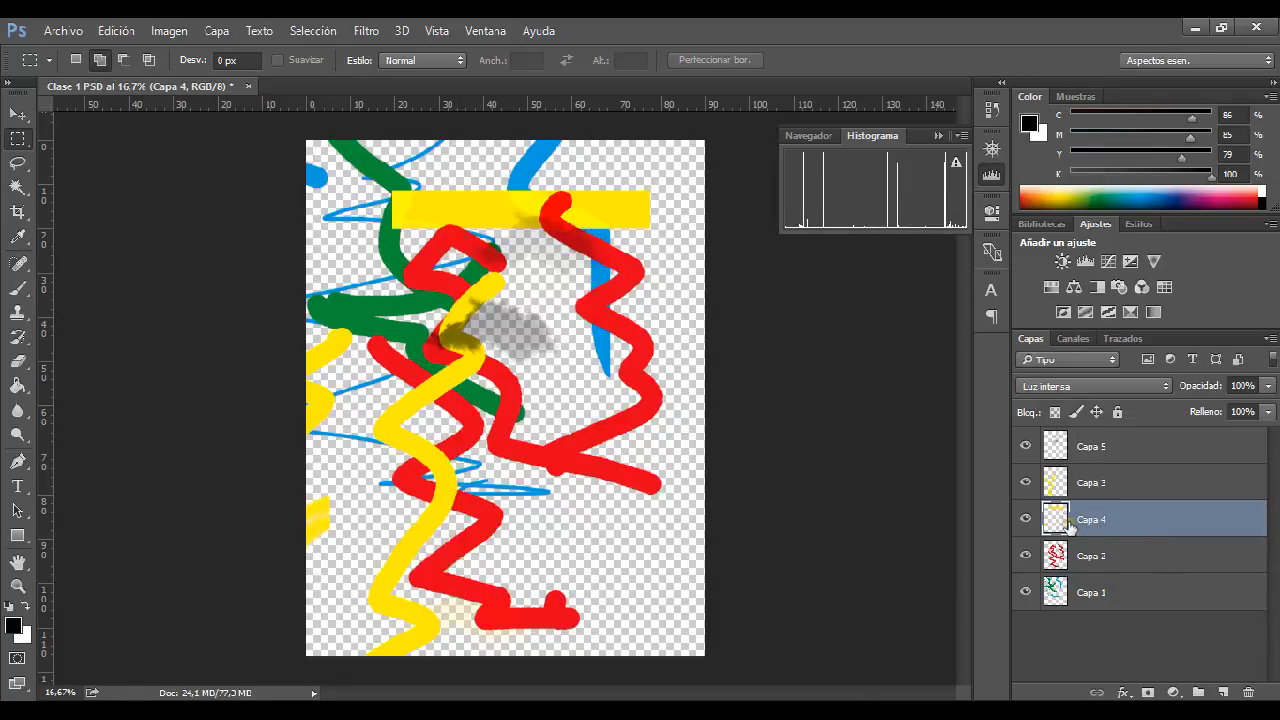
{"action": "key", "text": "ctrl+shift+d"}
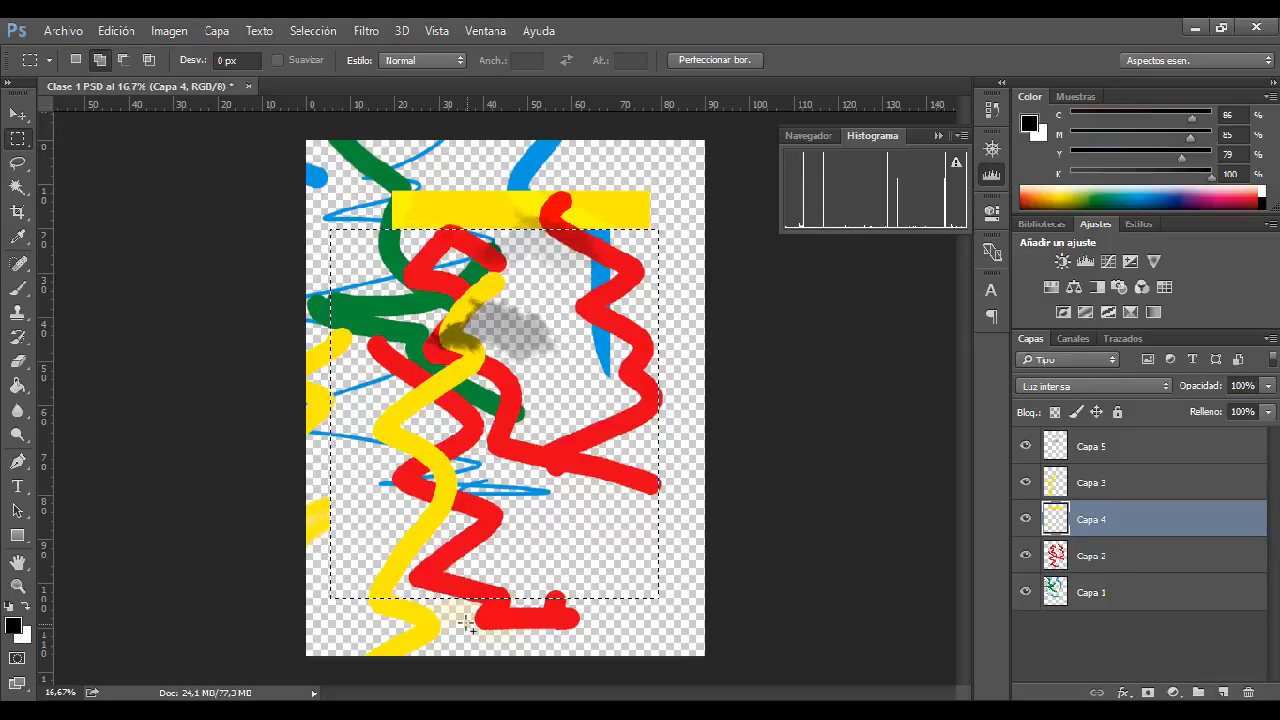
{"action": "key", "text": "ctrl+d"}
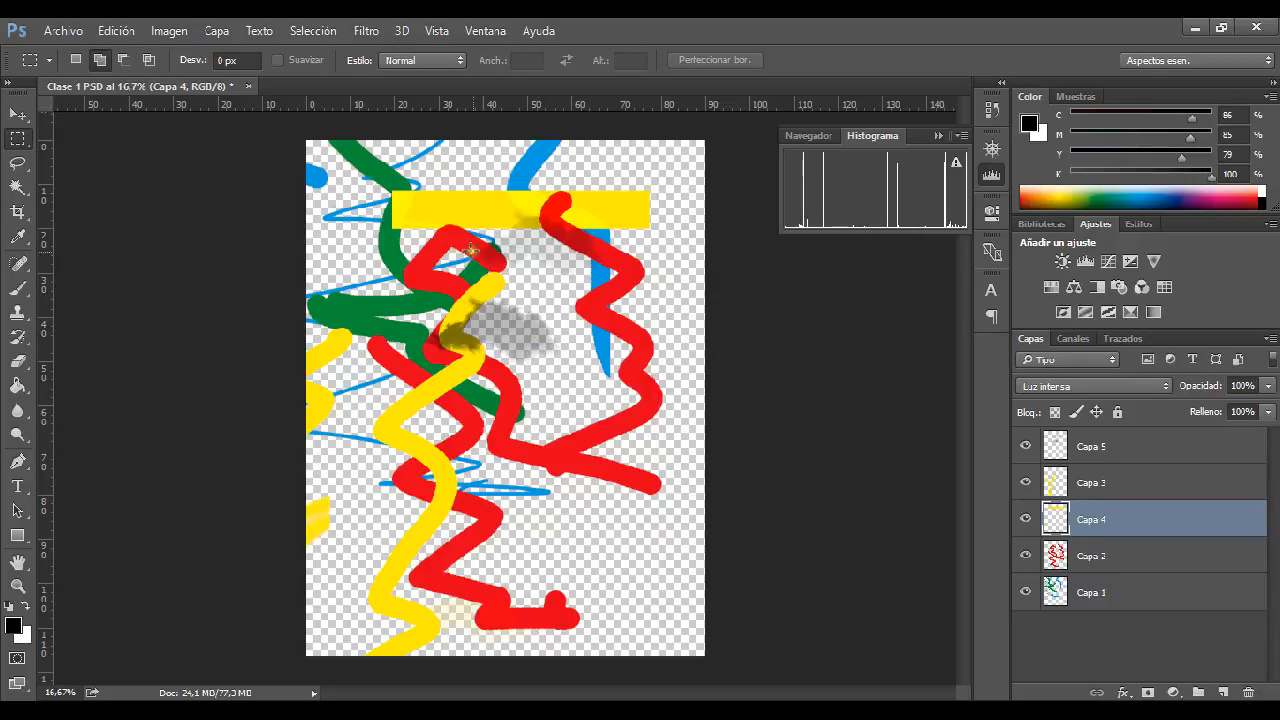
Draw a circular selection over the middle of the canvas, delete the red strokes inside it on Capa 2, and deselect
{"action": "left_click", "coordinate": [16, 138]}
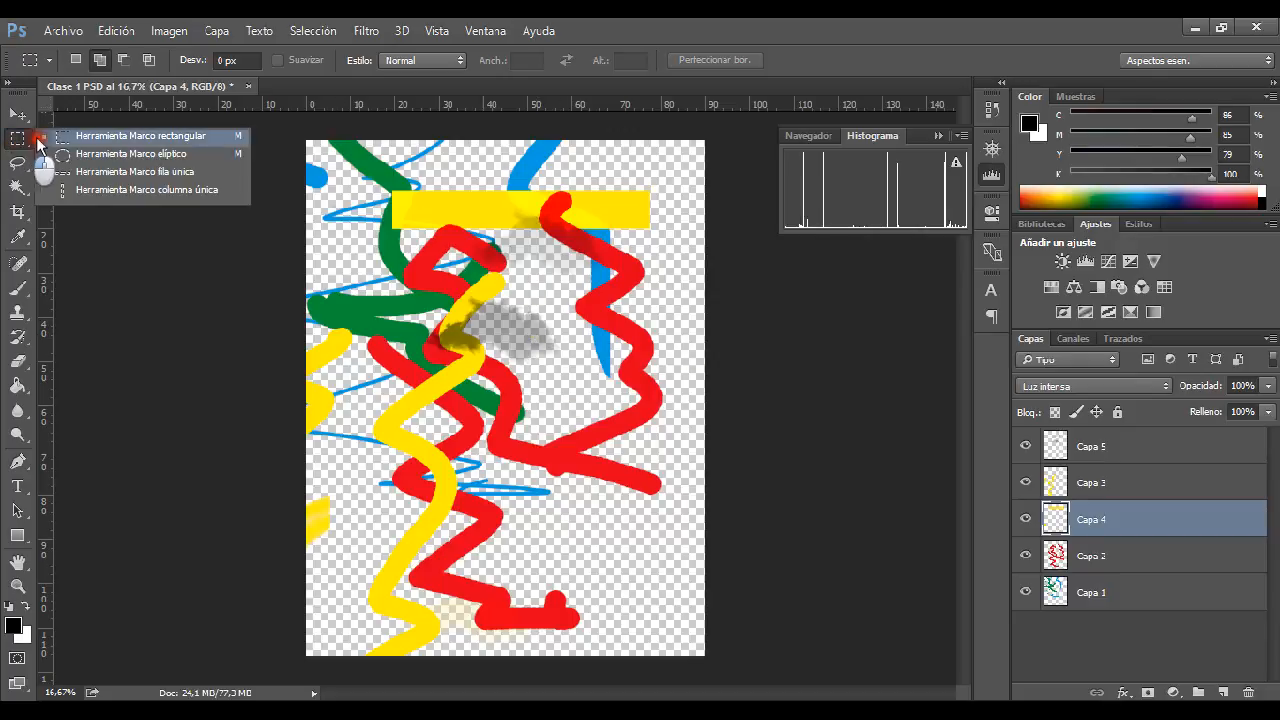
{"action": "left_click", "coordinate": [91, 183]}
{"action": "left_click_drag", "start_coordinate": [561, 400], "coordinate": [662, 571]}
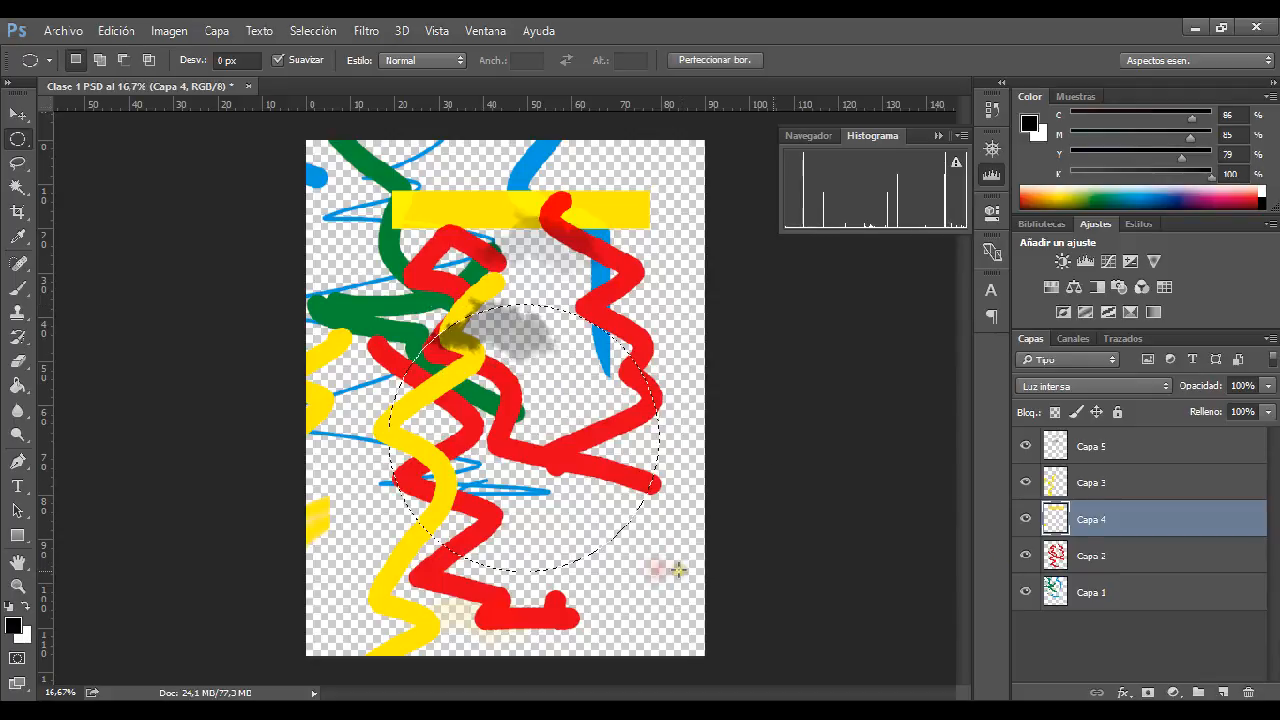
{"action": "left_click", "coordinate": [1120, 564]}
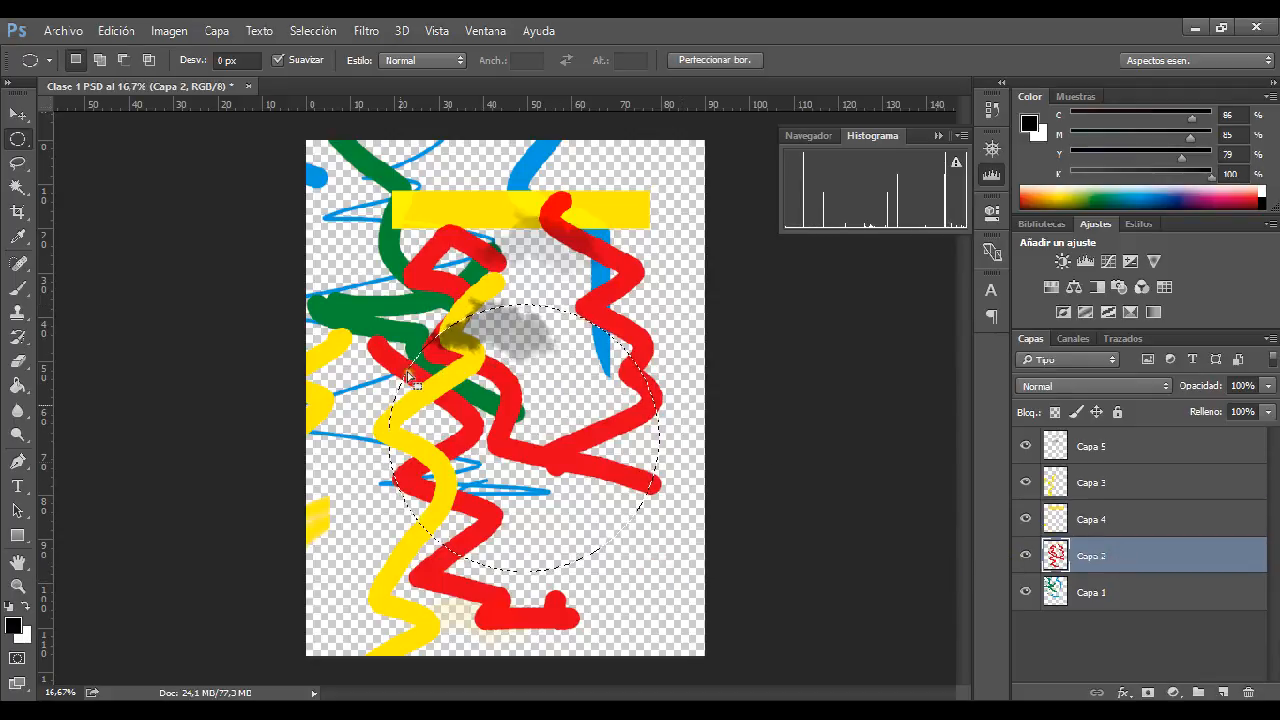
{"action": "key", "text": "Delete"}
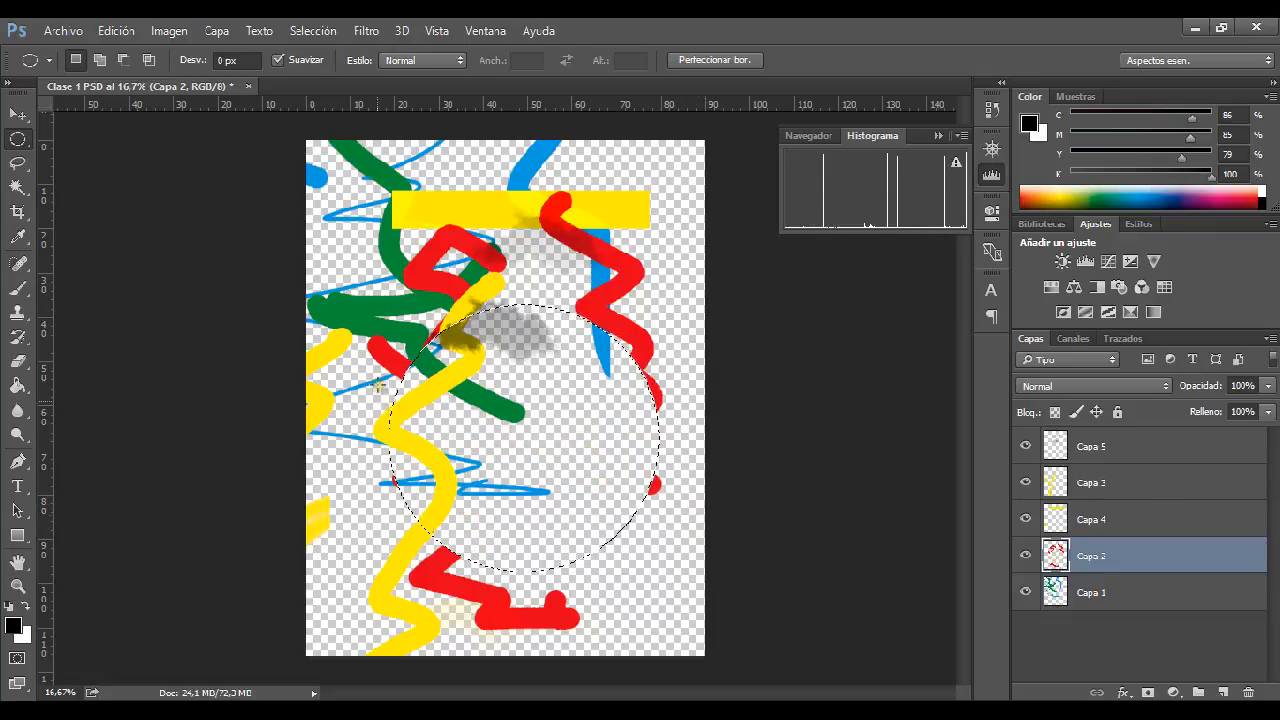
{"action": "key", "text": "ctrl+d"}
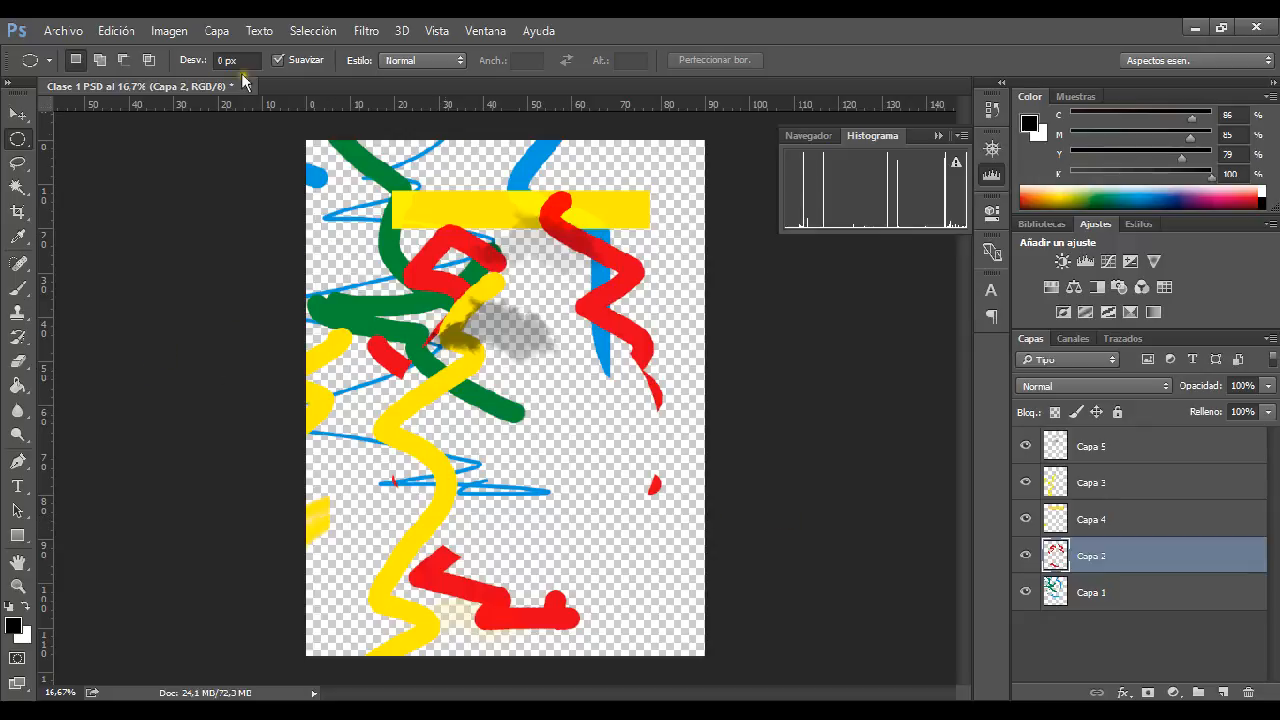
{"action": "left_click", "coordinate": [19, 167]}
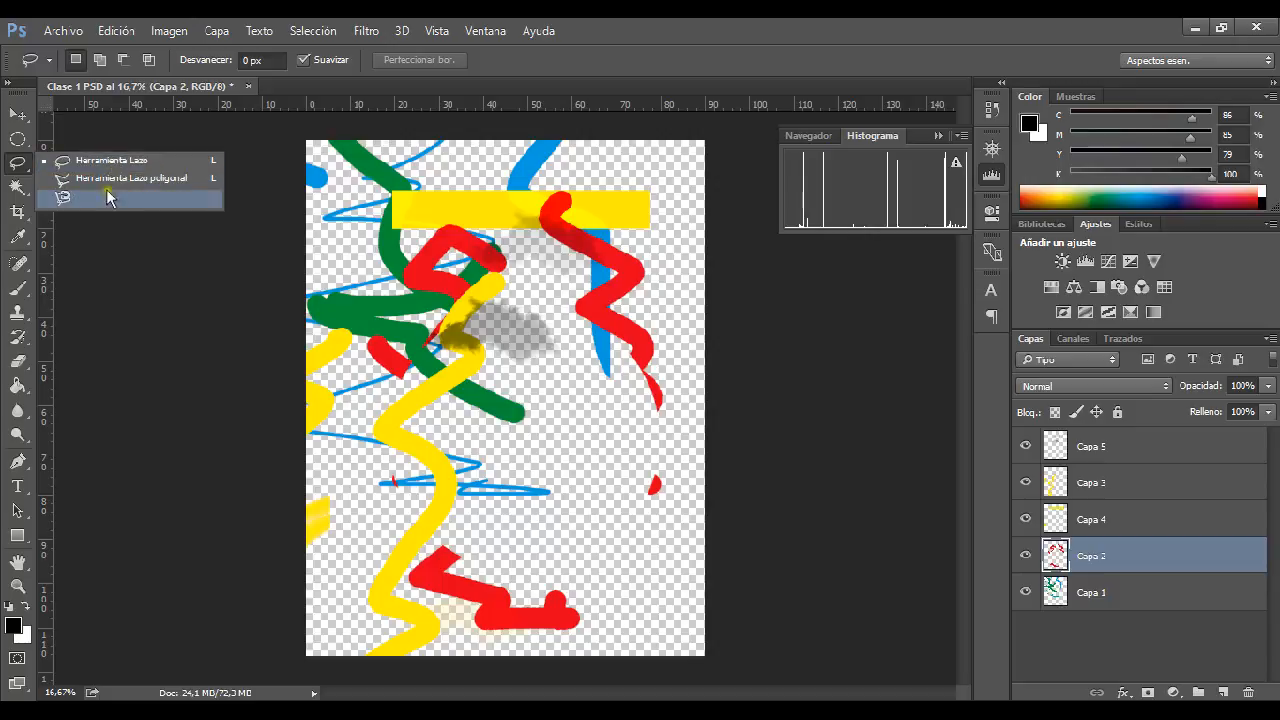
{"action": "left_click", "coordinate": [15, 166]}
{"action": "left_click", "coordinate": [17, 188]}
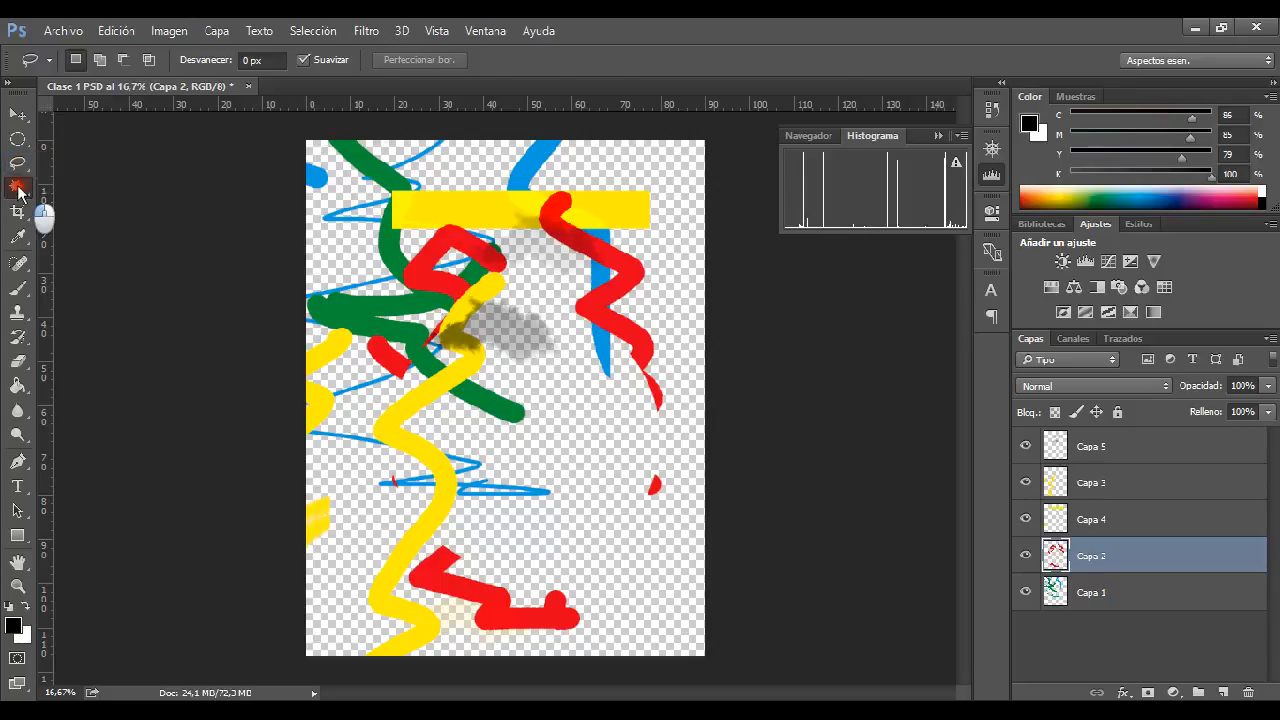
{"action": "left_click", "coordinate": [20, 240]}
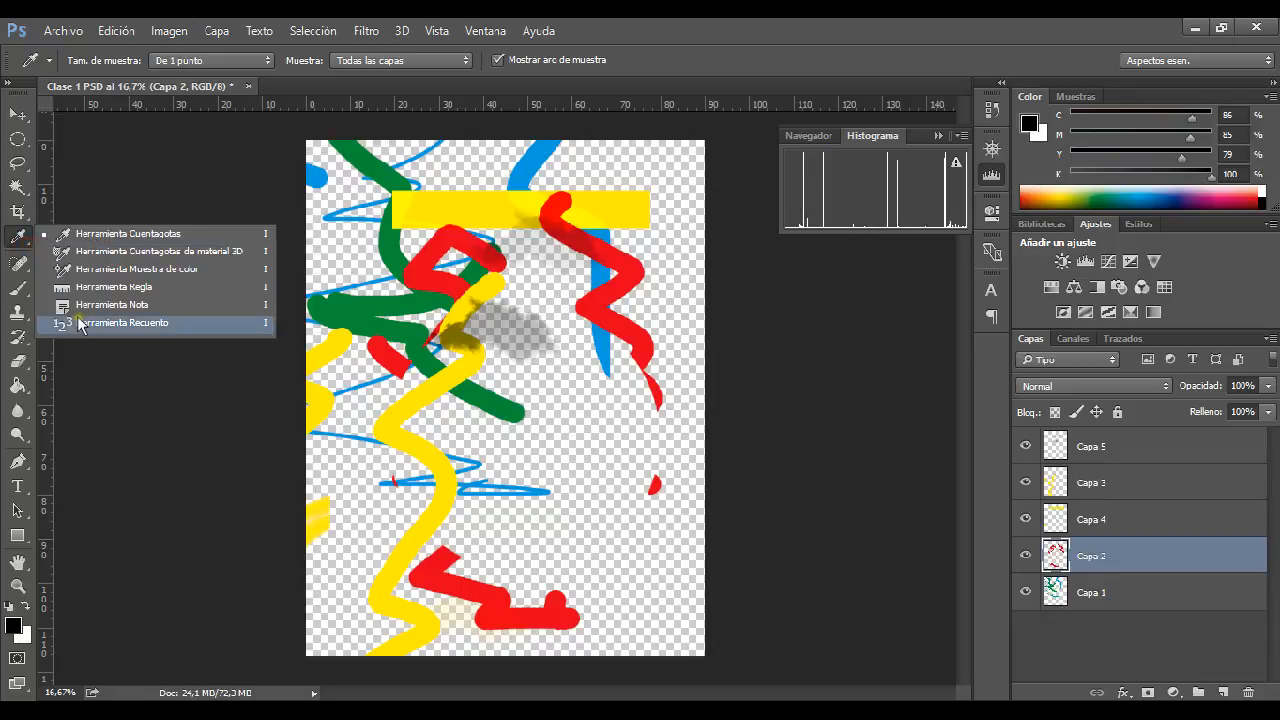
{"action": "left_click", "coordinate": [17, 163]}
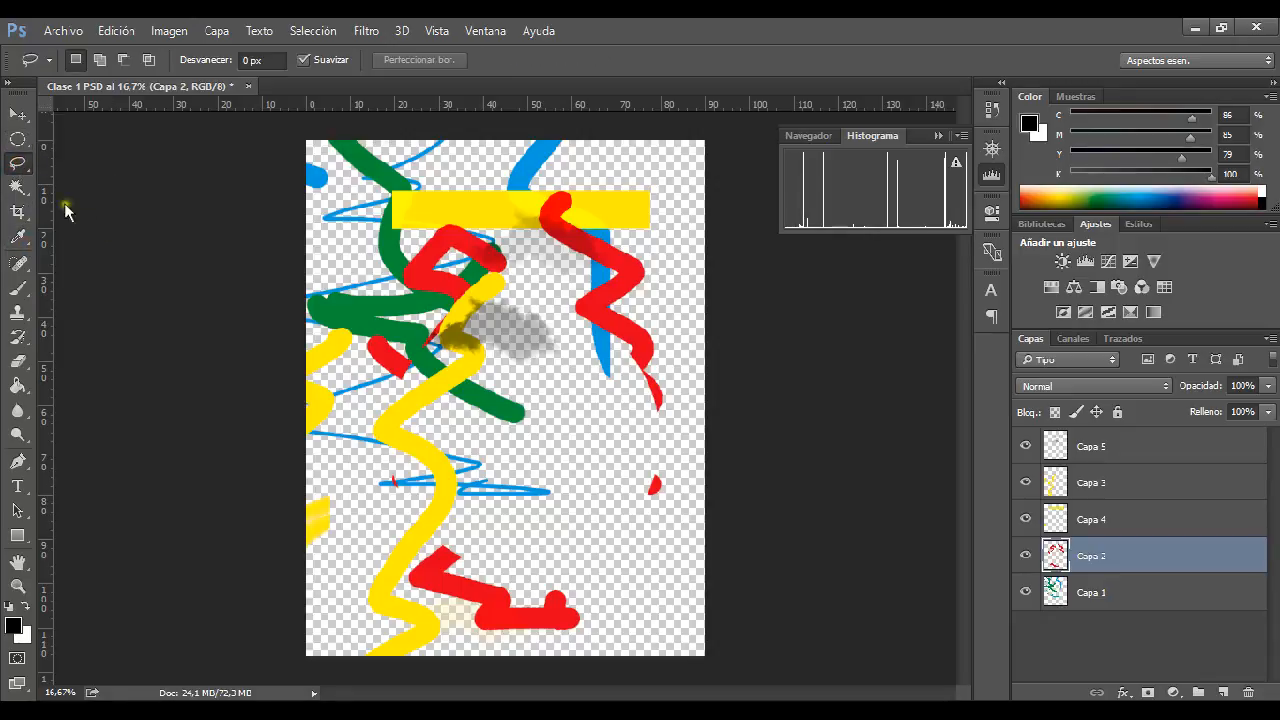
Build a stepped selection from several overlapping rectangular marquees in add-to-selection mode, starting with a large one reaching the canvas's right edge
{"action": "left_click", "coordinate": [17, 139]}
{"action": "left_click", "coordinate": [150, 131]}
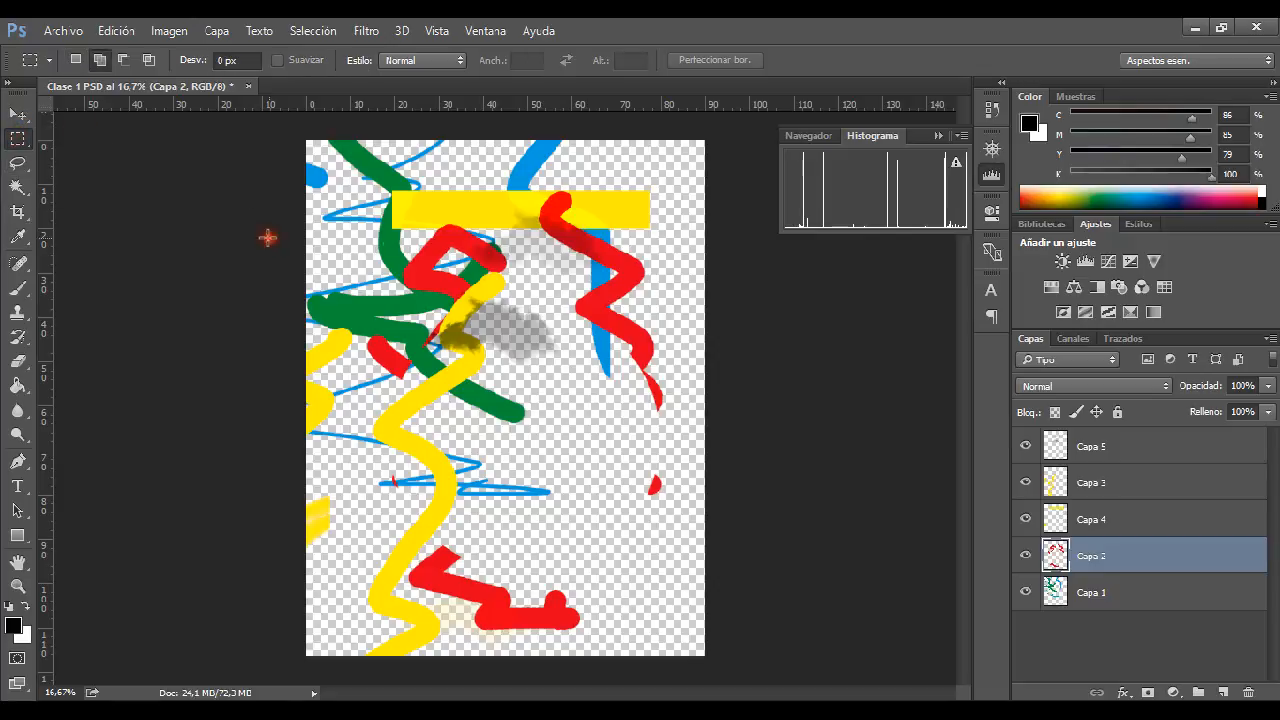
{"action": "left_click_drag", "start_coordinate": [398, 178], "coordinate": [720, 527]}
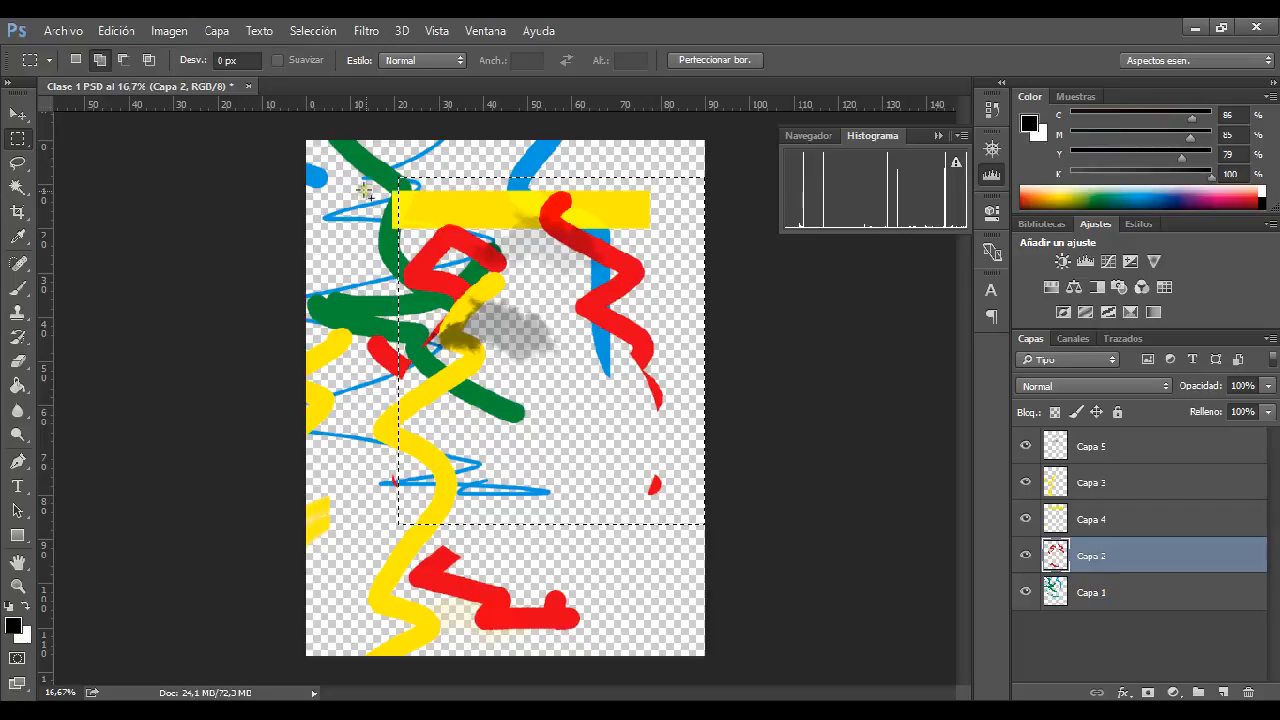
{"action": "left_click_drag", "start_coordinate": [366, 200], "coordinate": [502, 462]}
{"action": "left_click_drag", "start_coordinate": [463, 645], "coordinate": [596, 462]}
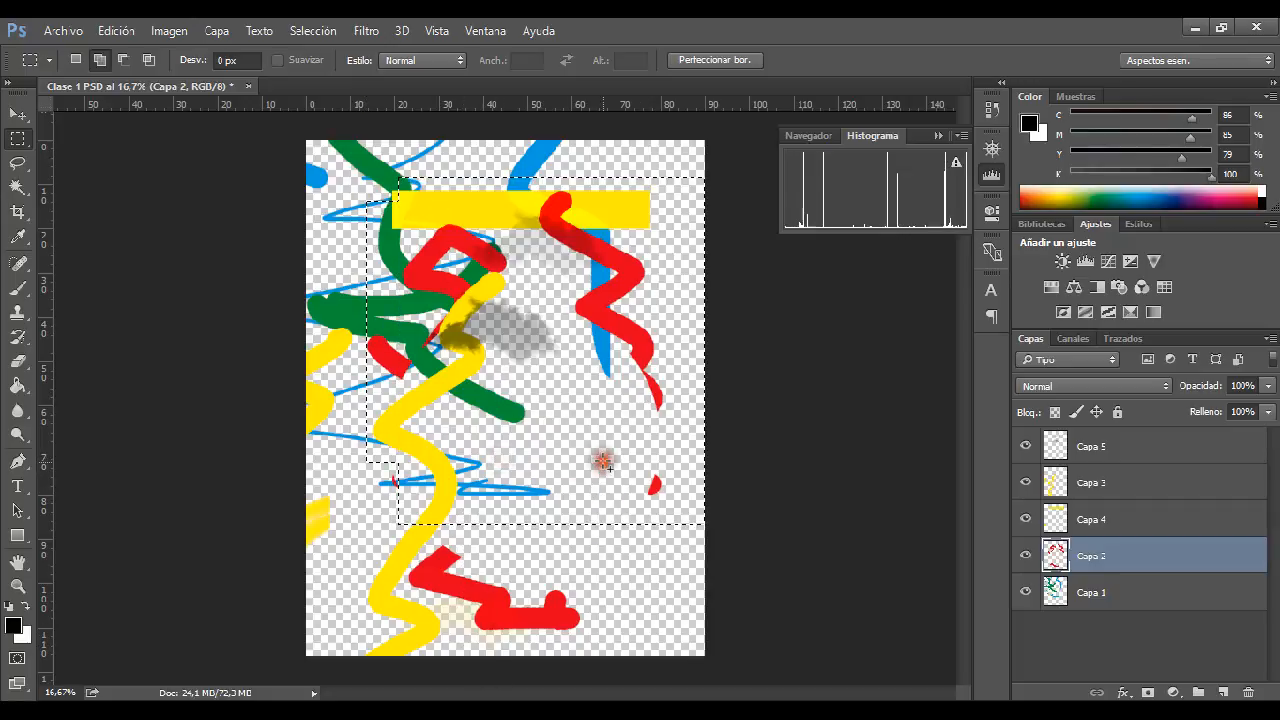
{"action": "left_click_drag", "start_coordinate": [438, 467], "coordinate": [338, 616]}
{"action": "left_click_drag", "start_coordinate": [388, 319], "coordinate": [308, 306]}
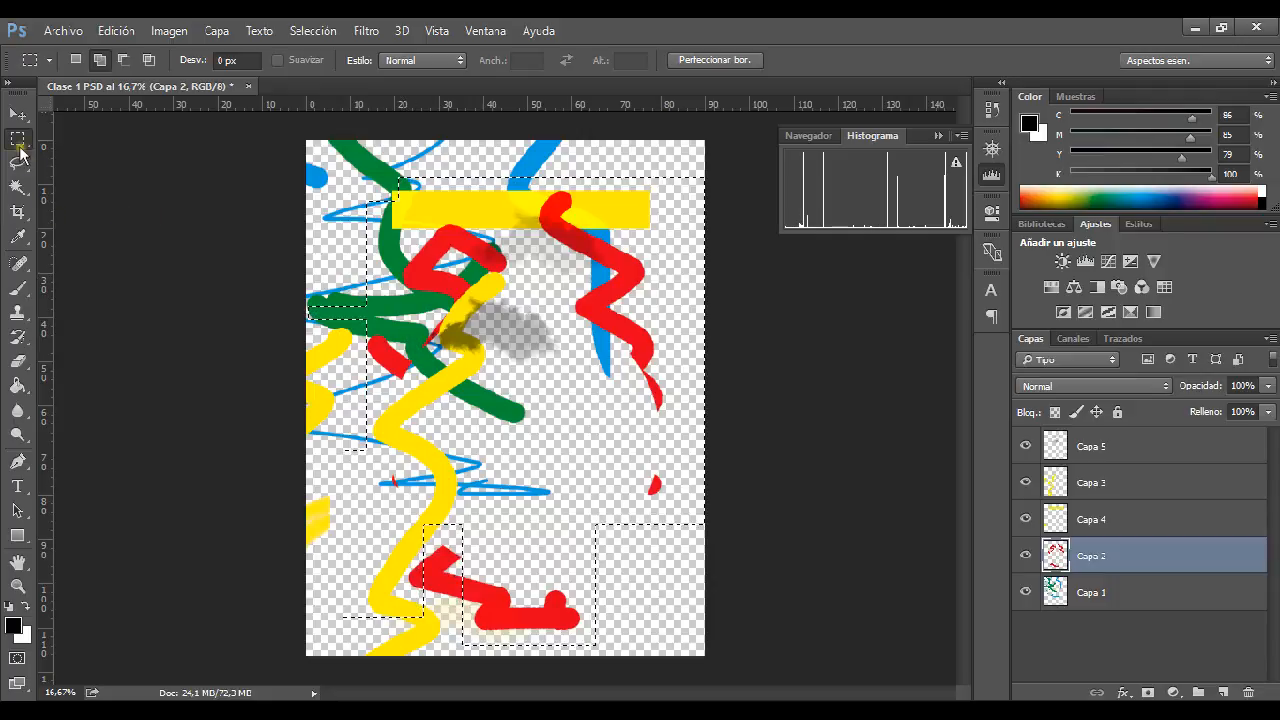
Draw several elliptical selections in new-selection mode, ending with a tall ellipse around the end of the lower green stroke
{"action": "left_click_drag", "start_coordinate": [17, 140], "coordinate": [72, 154]}
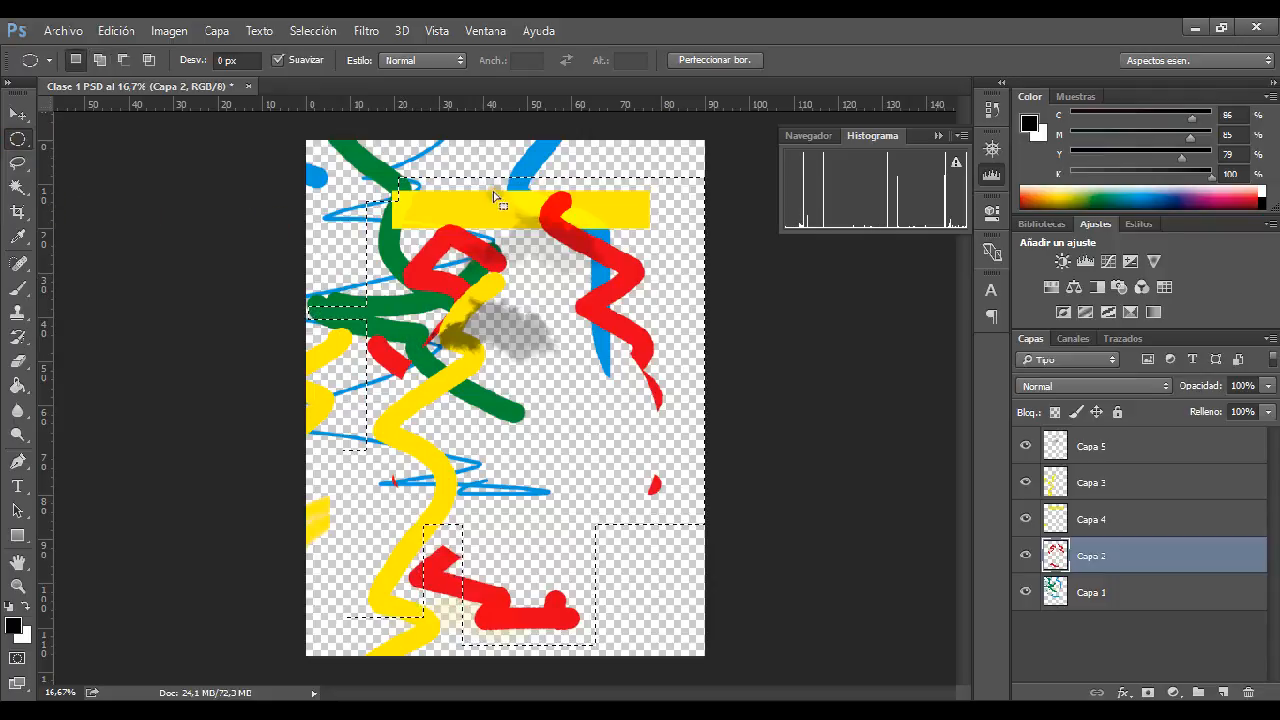
{"action": "left_click_drag", "start_coordinate": [491, 156], "coordinate": [554, 214]}
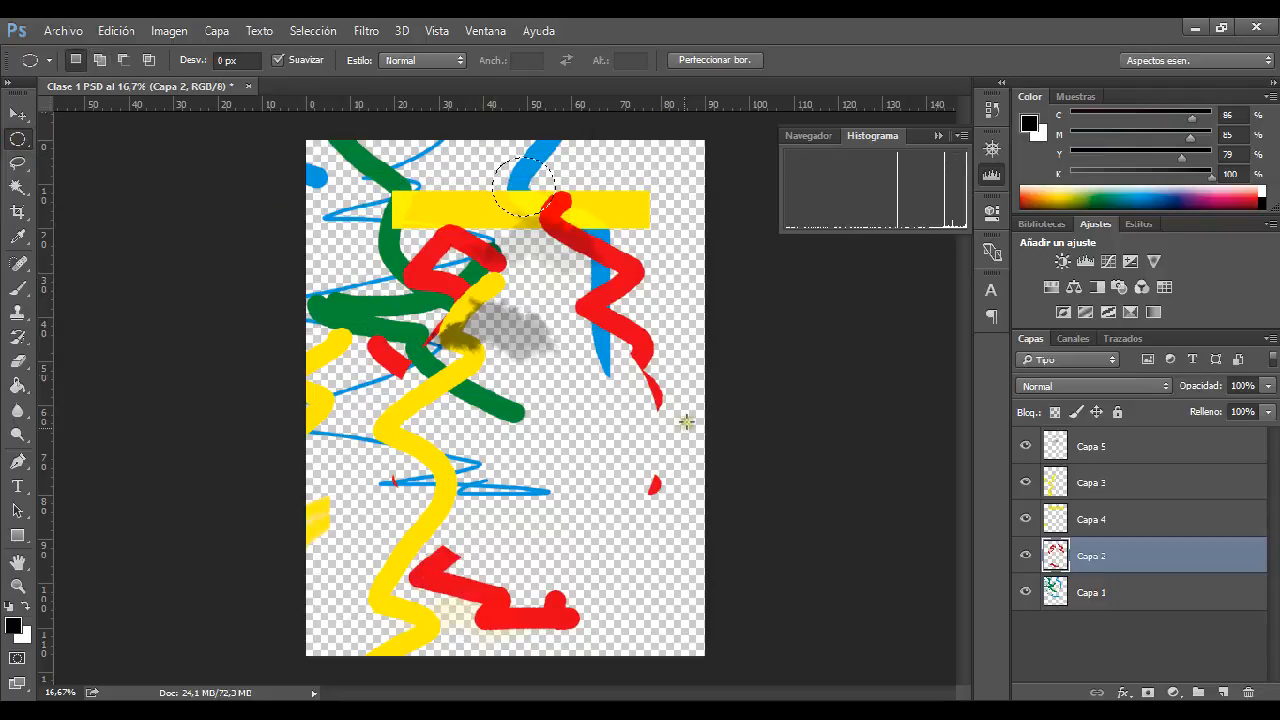
{"action": "left_click_drag", "start_coordinate": [596, 530], "coordinate": [449, 417]}
{"action": "left_click_drag", "start_coordinate": [480, 345], "coordinate": [542, 450]}
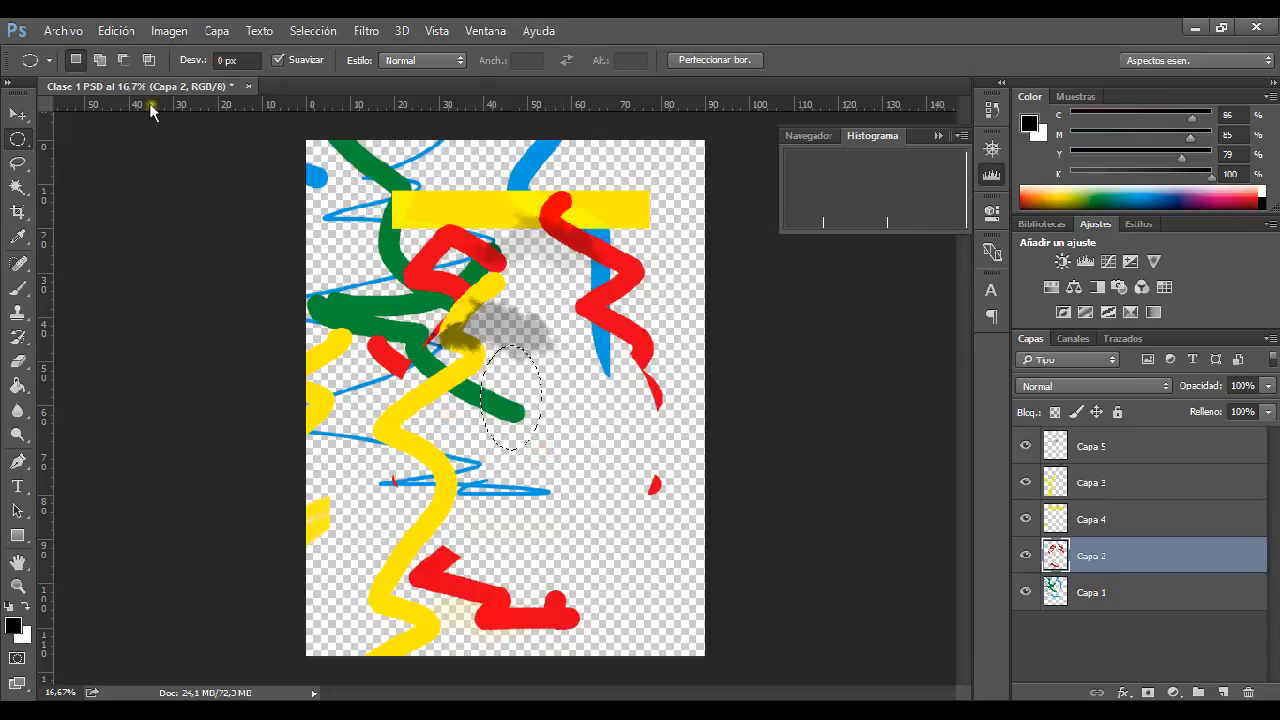
Switch the elliptical marquee to add-to-selection mode and join several more ellipses to the one around the green stroke's end
{"action": "left_click", "coordinate": [99, 61]}
{"action": "left_click_drag", "start_coordinate": [482, 323], "coordinate": [605, 325]}
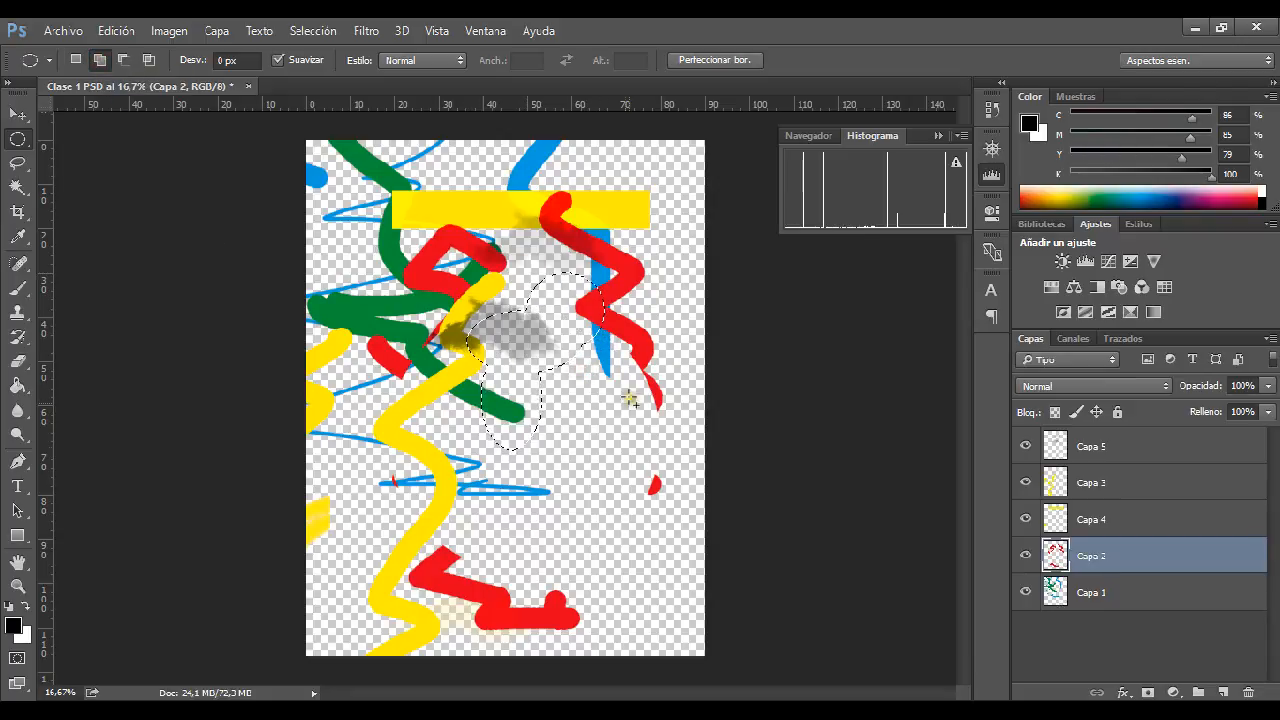
{"action": "left_click_drag", "start_coordinate": [628, 458], "coordinate": [541, 272]}
{"action": "mouse_move", "coordinate": [376, 412]}
{"action": "left_mouse_down"}
{"action": "mouse_move", "coordinate": [422, 443]}
{"action": "mouse_move", "coordinate": [501, 443]}
{"action": "left_mouse_up"}
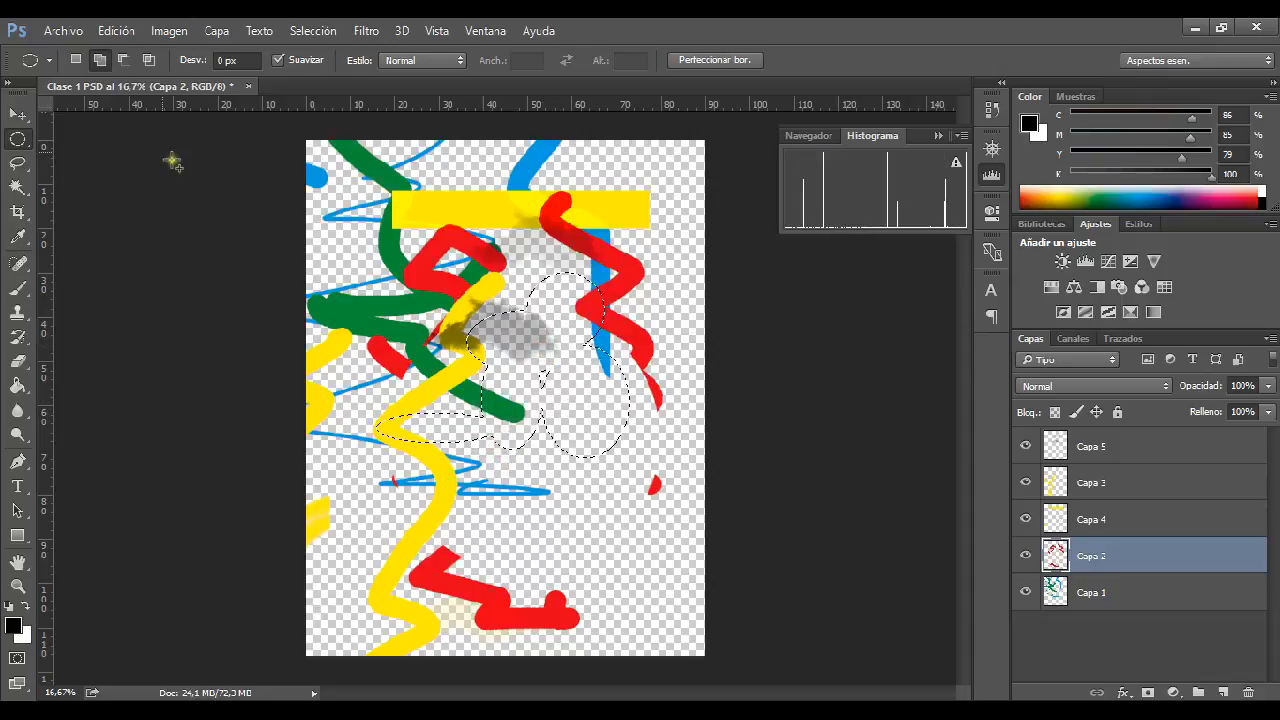
Return the elliptical marquee to new-selection mode and draw successive ellipses, ending with a thin flat one across the upper red and yellow strokes
{"action": "left_click", "coordinate": [75, 61]}
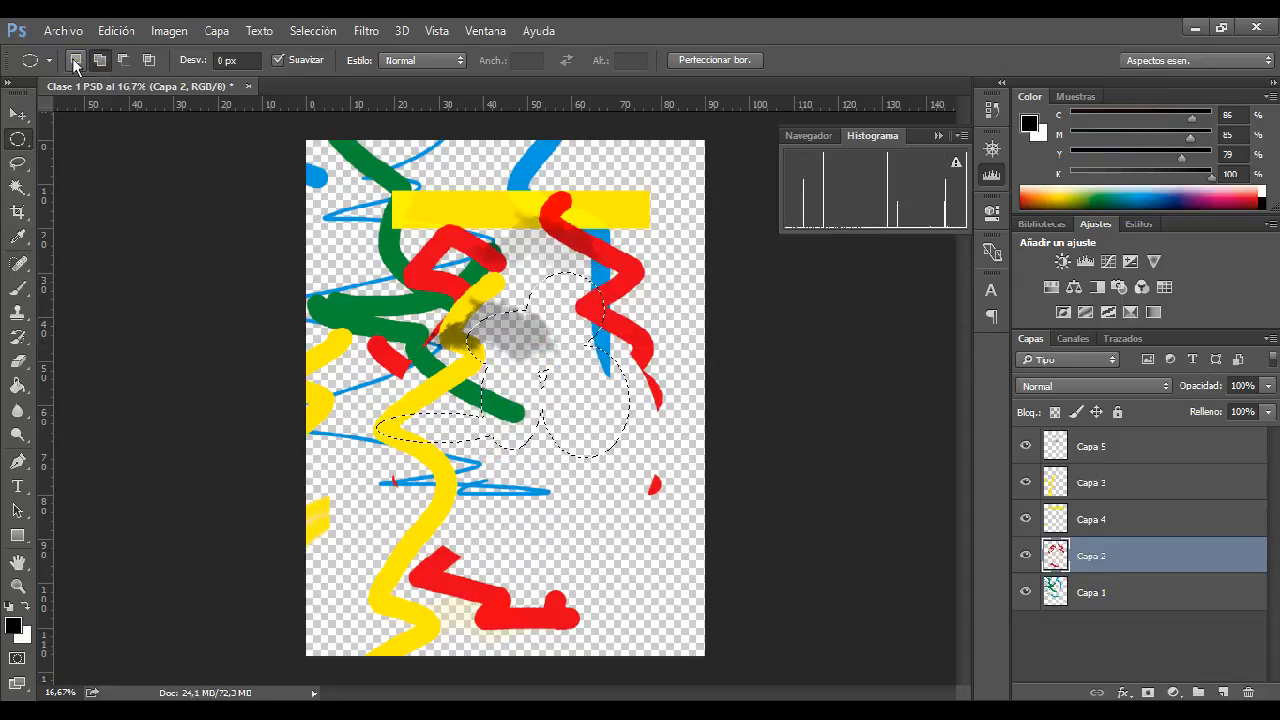
{"action": "left_click_drag", "start_coordinate": [412, 232], "coordinate": [534, 345]}
{"action": "left_click_drag", "start_coordinate": [594, 483], "coordinate": [408, 334]}
{"action": "left_click_drag", "start_coordinate": [493, 430], "coordinate": [544, 562]}
{"action": "left_click_drag", "start_coordinate": [503, 369], "coordinate": [624, 430]}
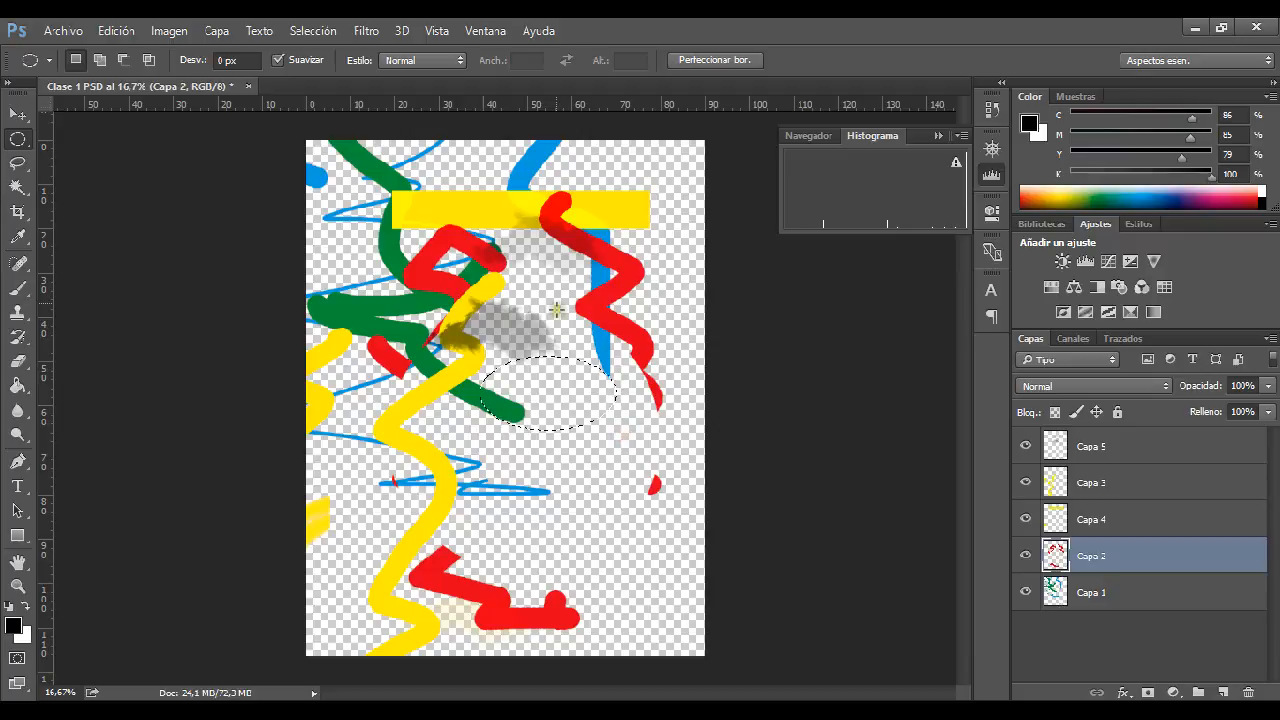
{"action": "left_click_drag", "start_coordinate": [556, 294], "coordinate": [380, 283]}
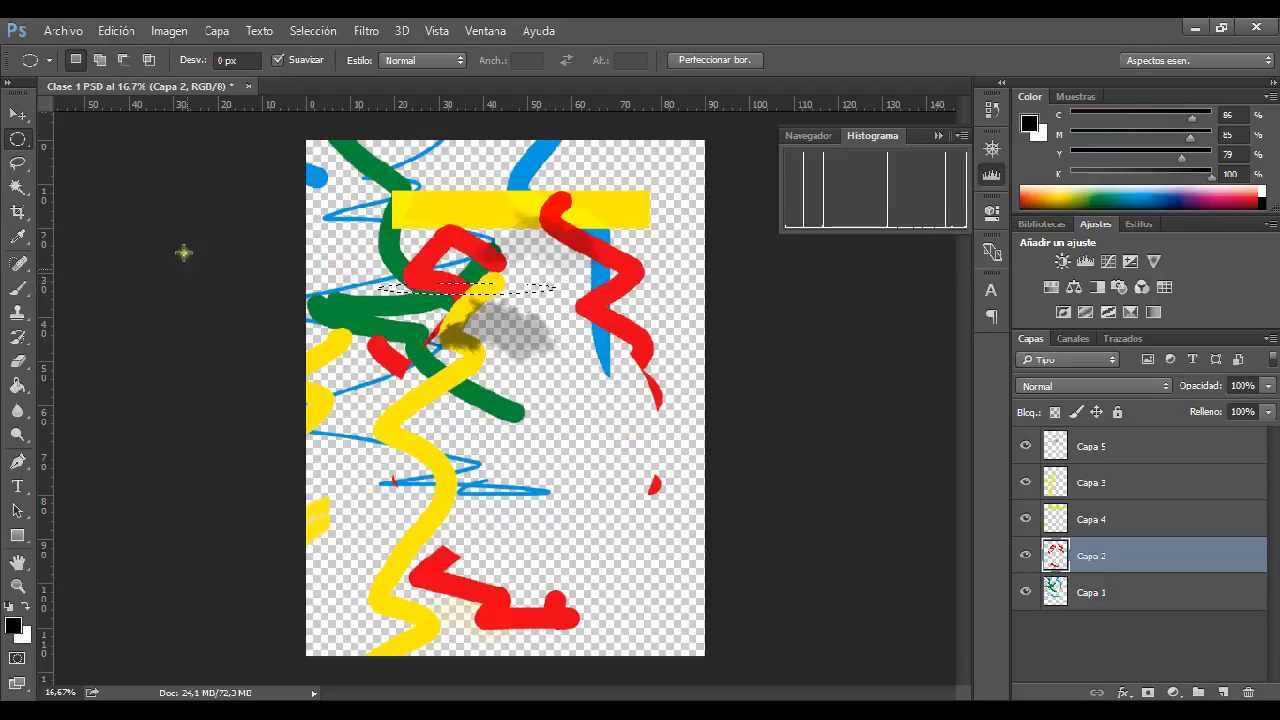
Add several rectangular marquees below the thin ellipse to the current selection, covering the lower green stroke and the area beneath it
{"action": "left_click", "coordinate": [18, 140]}
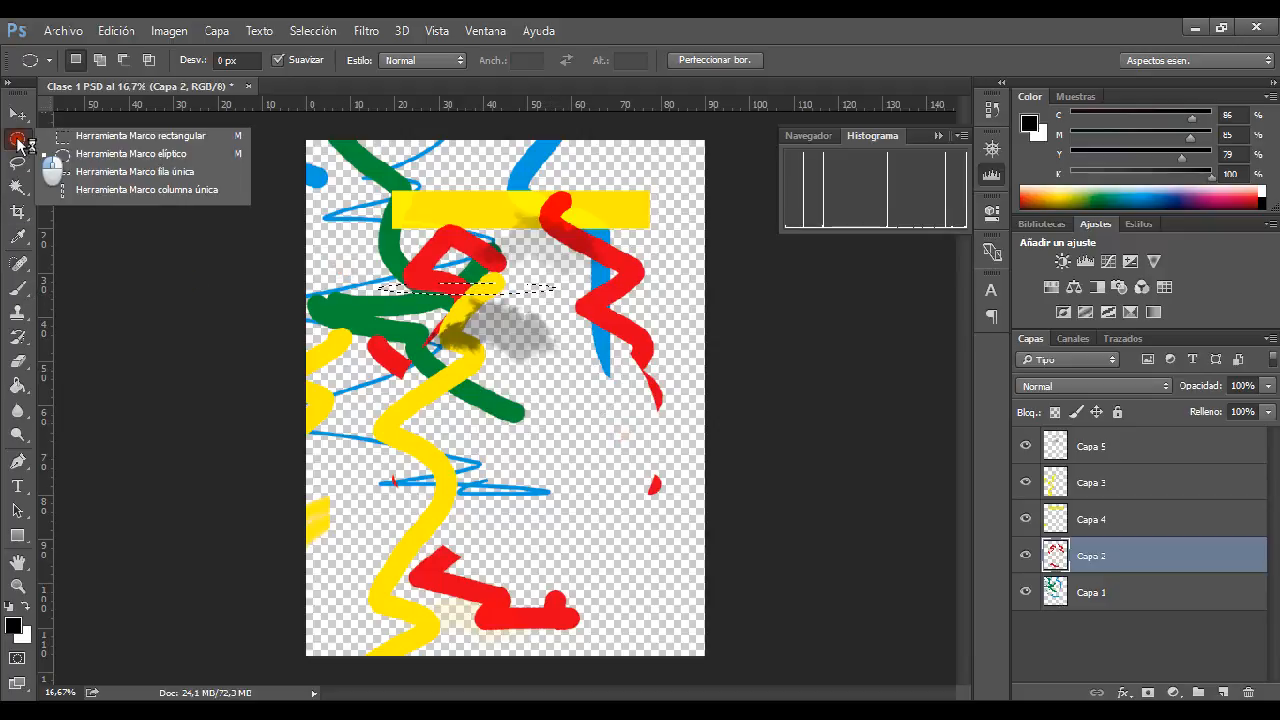
{"action": "left_click", "coordinate": [140, 136]}
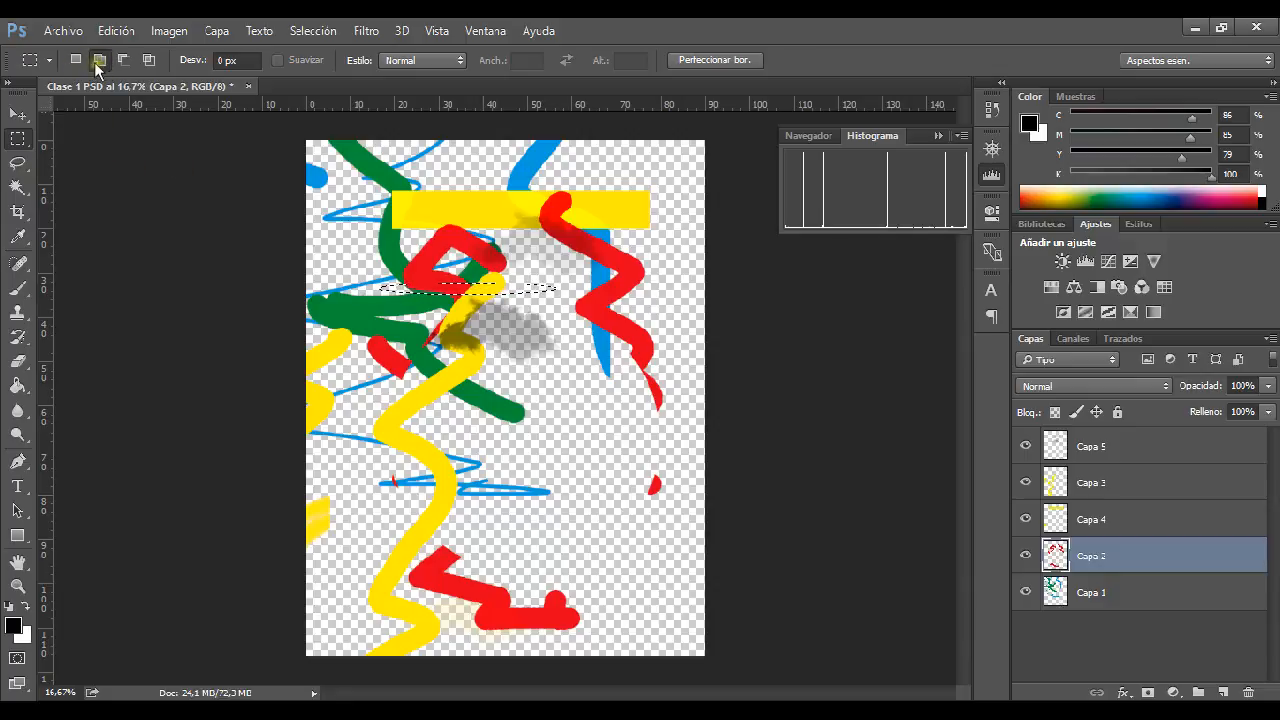
{"action": "left_click_drag", "start_coordinate": [354, 325], "coordinate": [560, 413]}
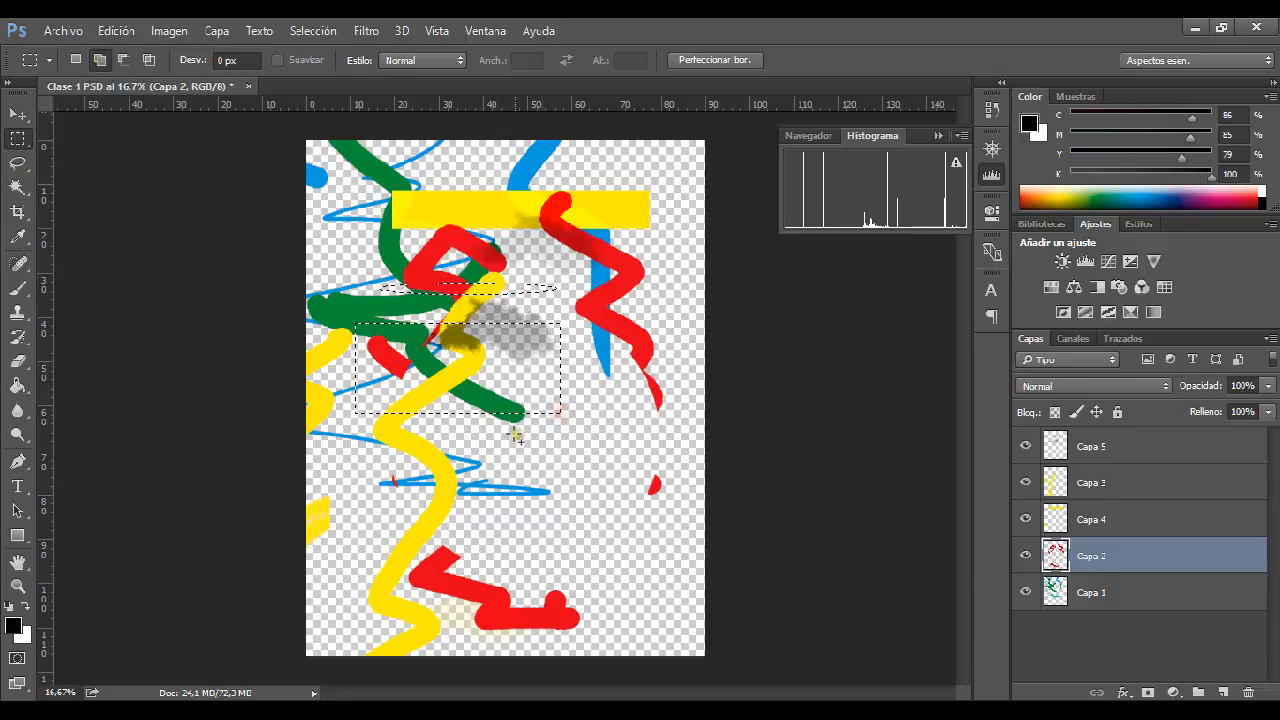
{"action": "mouse_move", "coordinate": [458, 400]}
{"action": "left_mouse_down"}
{"action": "mouse_move", "coordinate": [555, 487]}
{"action": "mouse_move", "coordinate": [546, 468]}
{"action": "mouse_move", "coordinate": [634, 471]}
{"action": "left_mouse_up"}
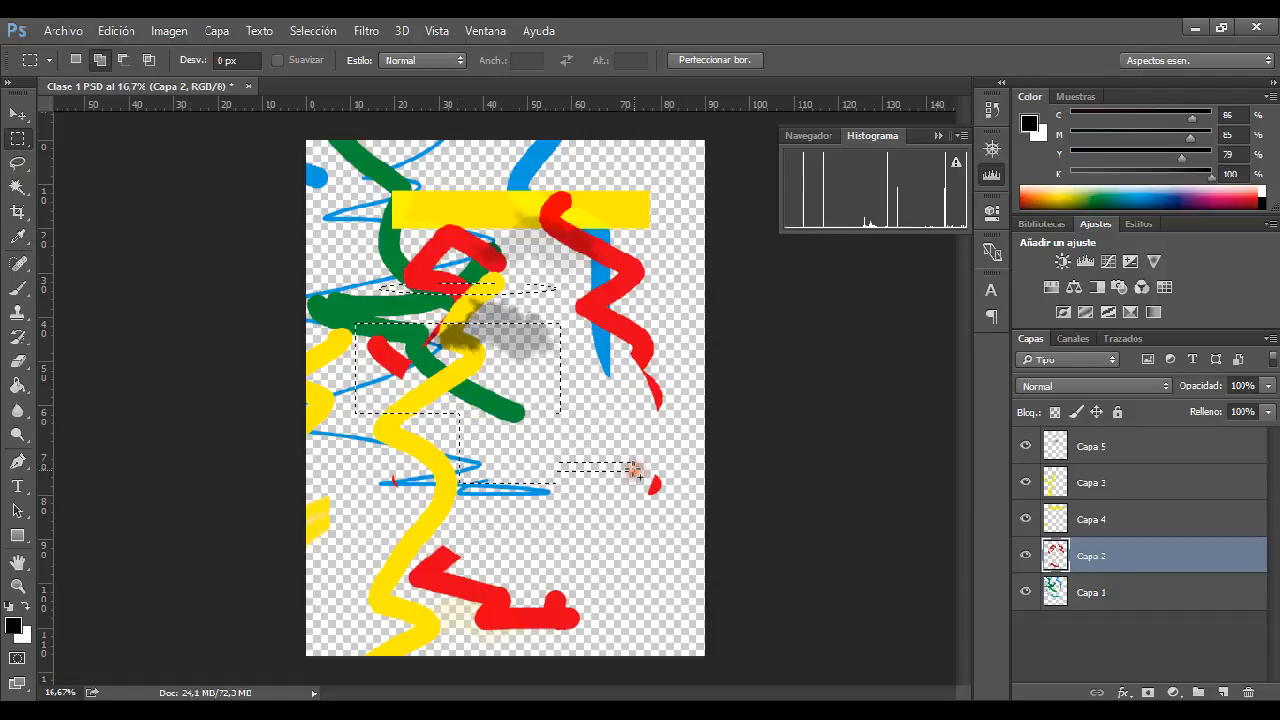
{"action": "left_click_drag", "start_coordinate": [595, 277], "coordinate": [488, 327]}
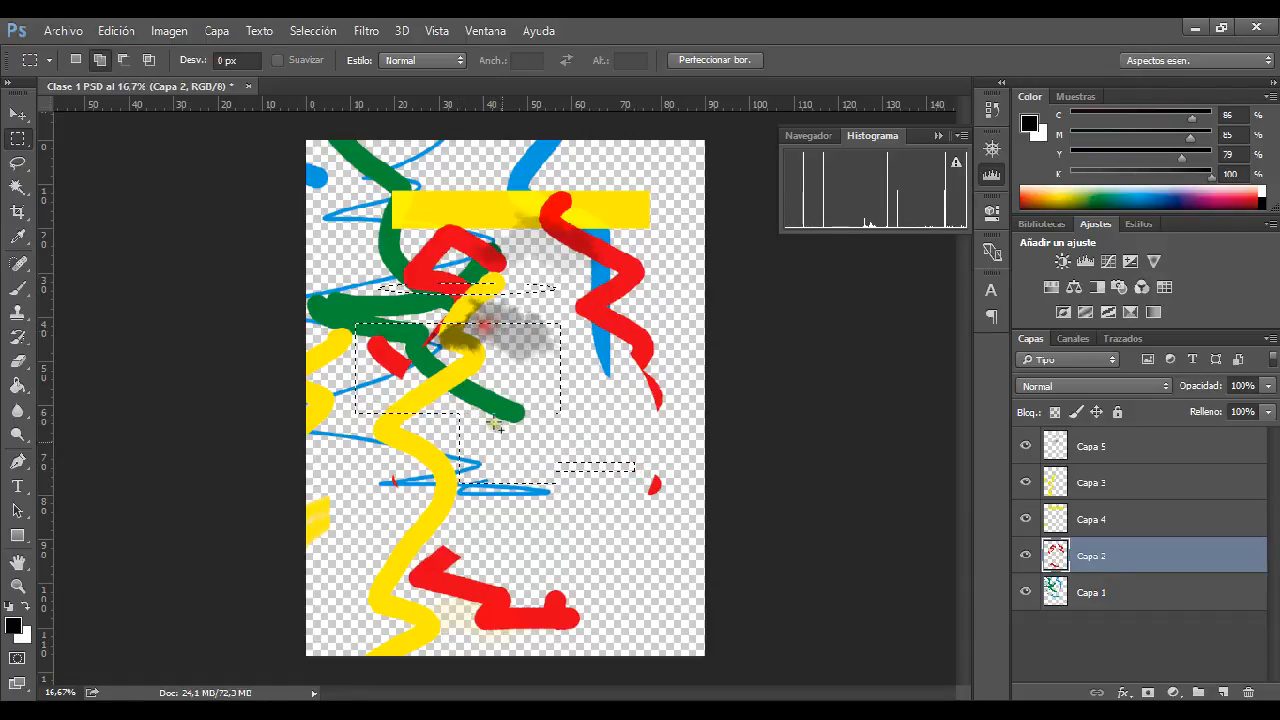
Return the rectangular marquee to new-selection mode, draw and move a selection, and replace it with one around the lower green stroke's end
{"action": "left_click", "coordinate": [75, 60]}
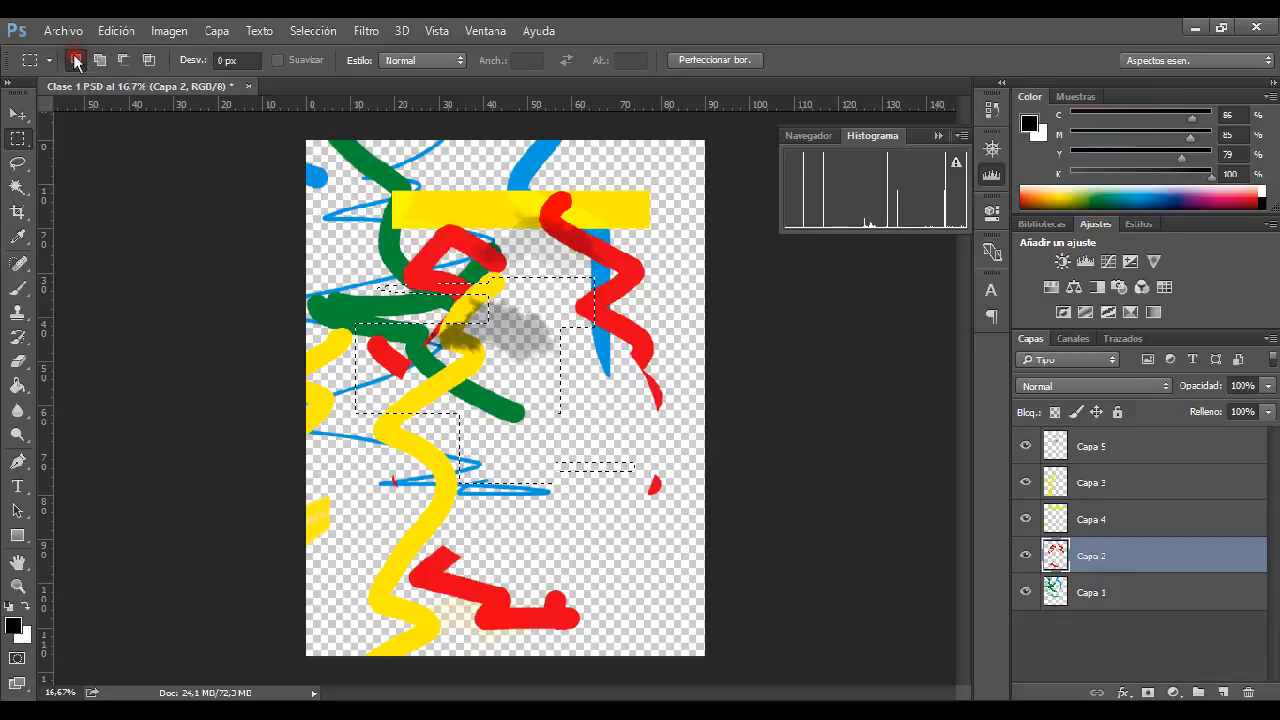
{"action": "left_click_drag", "start_coordinate": [384, 205], "coordinate": [540, 397]}
{"action": "left_click_drag", "start_coordinate": [445, 349], "coordinate": [577, 466]}
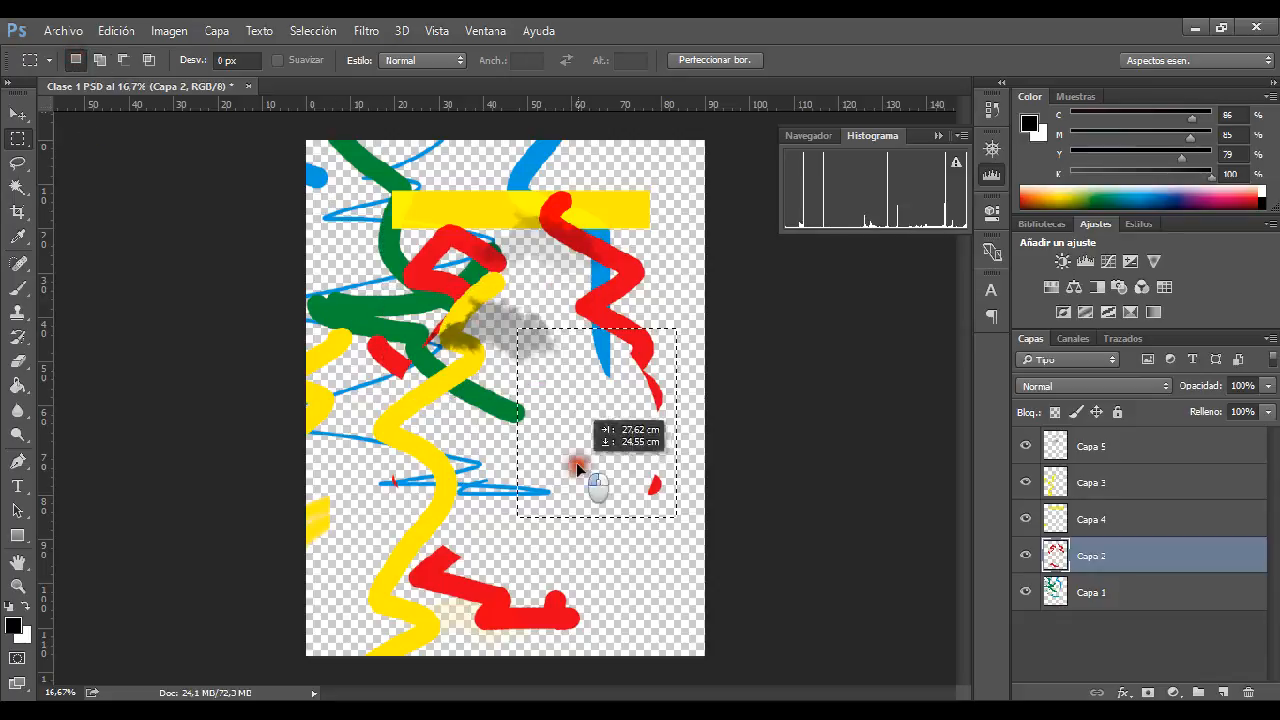
{"action": "left_click_drag", "start_coordinate": [431, 389], "coordinate": [551, 451]}
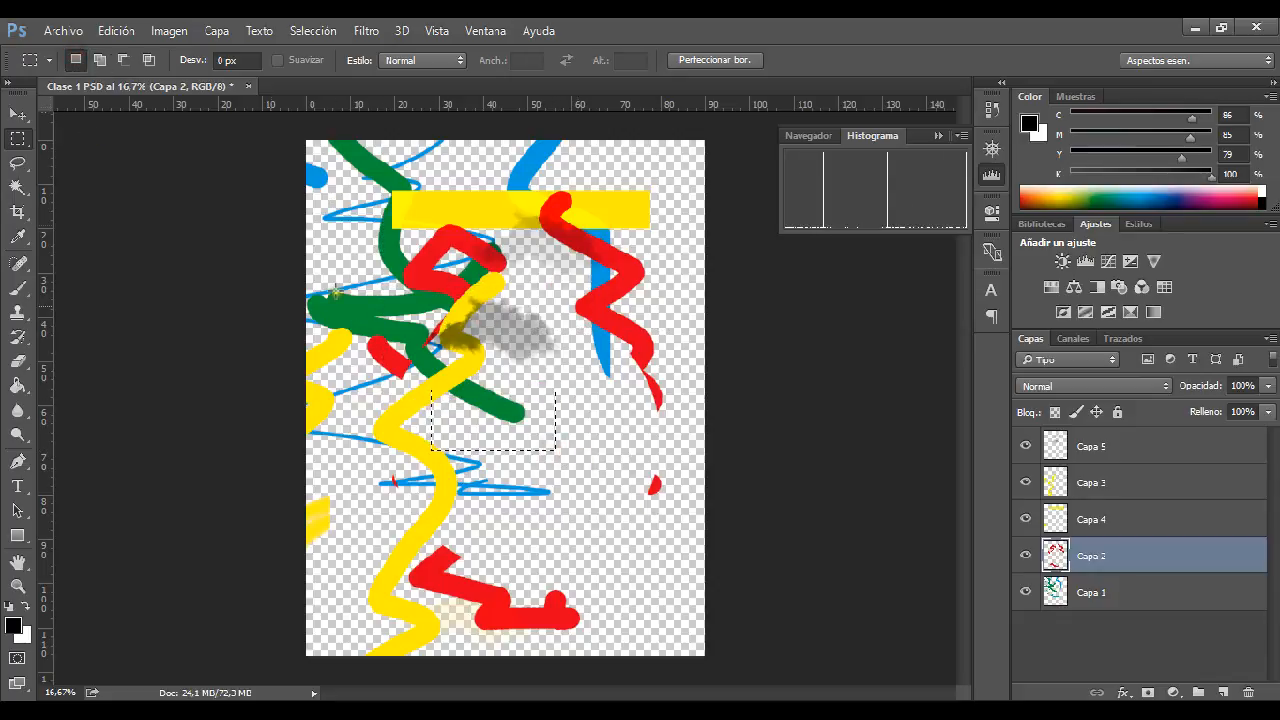
Switch the rectangular marquee to subtract mode and cut two overlapping rectangles out of the selection around the green stroke's end
{"action": "left_click", "coordinate": [123, 60]}
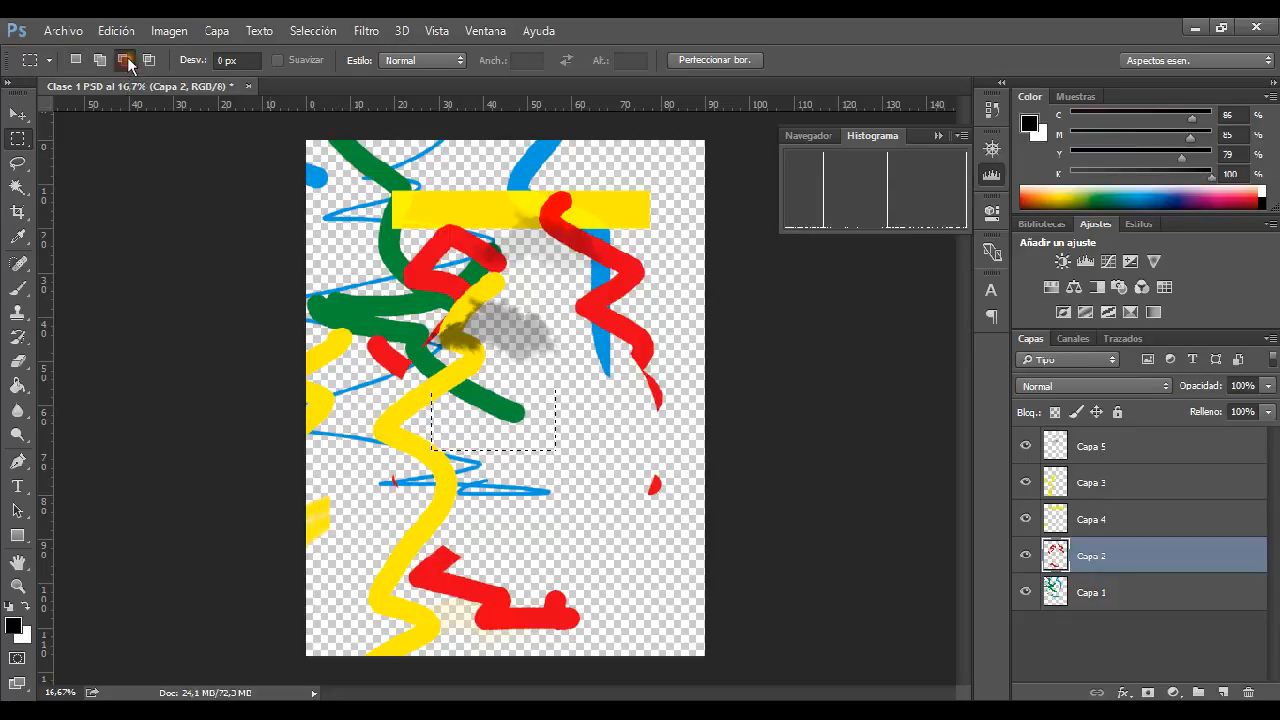
{"action": "left_click_drag", "start_coordinate": [418, 308], "coordinate": [529, 427]}
{"action": "left_click_drag", "start_coordinate": [612, 425], "coordinate": [553, 467]}
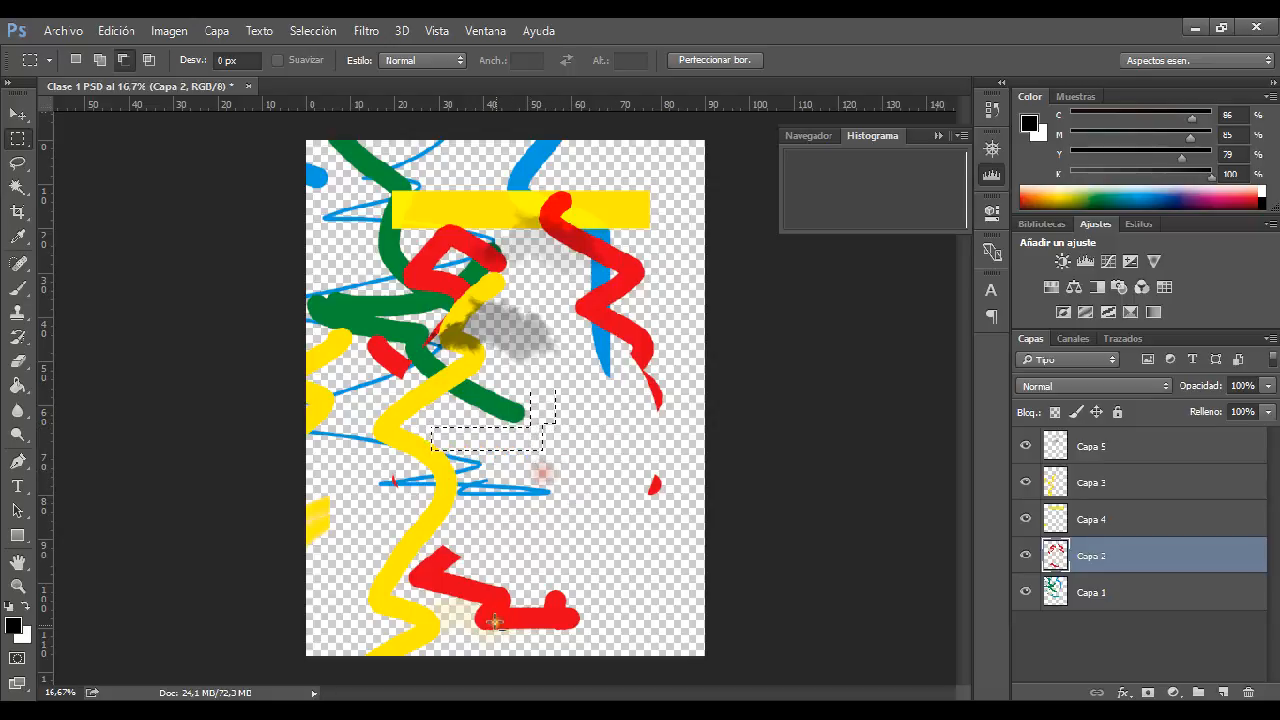
Switch the rectangular marquee to intersect mode and reduce the selection to a thin horizontal rectangle below the green stroke
{"action": "left_click", "coordinate": [150, 62]}
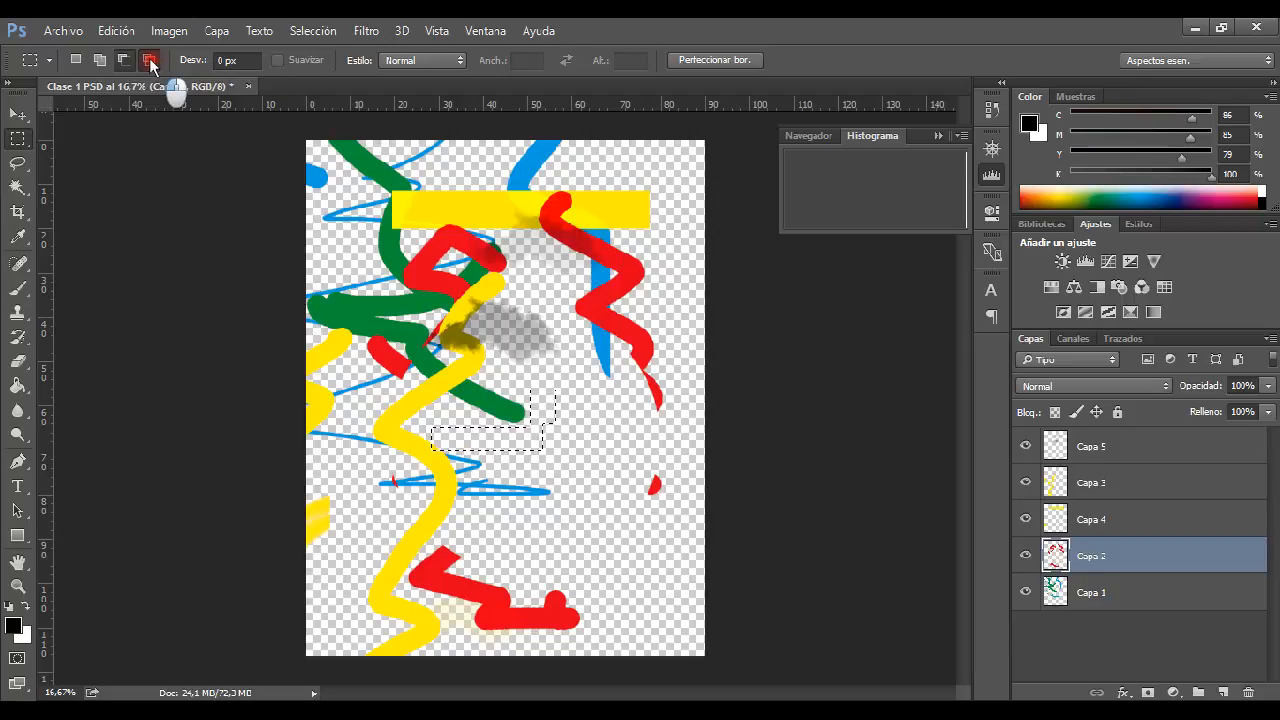
{"action": "left_click_drag", "start_coordinate": [409, 376], "coordinate": [656, 532]}
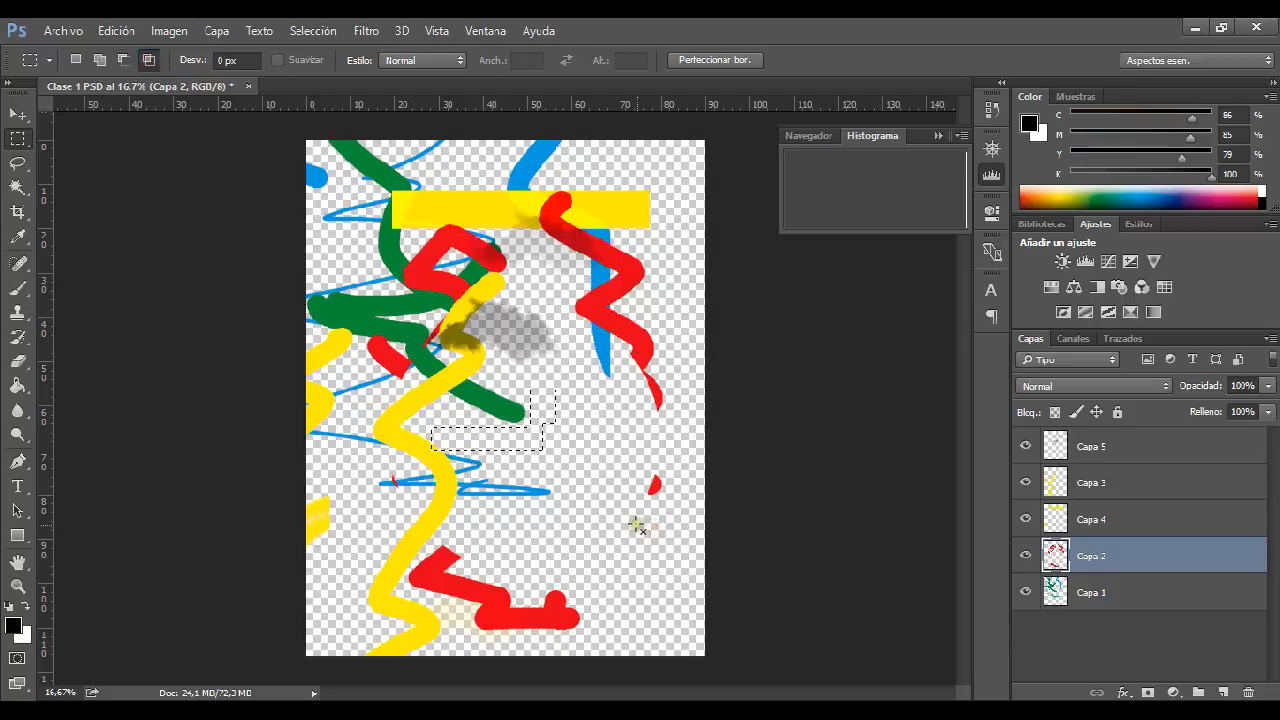
{"action": "left_click_drag", "start_coordinate": [595, 464], "coordinate": [487, 455]}
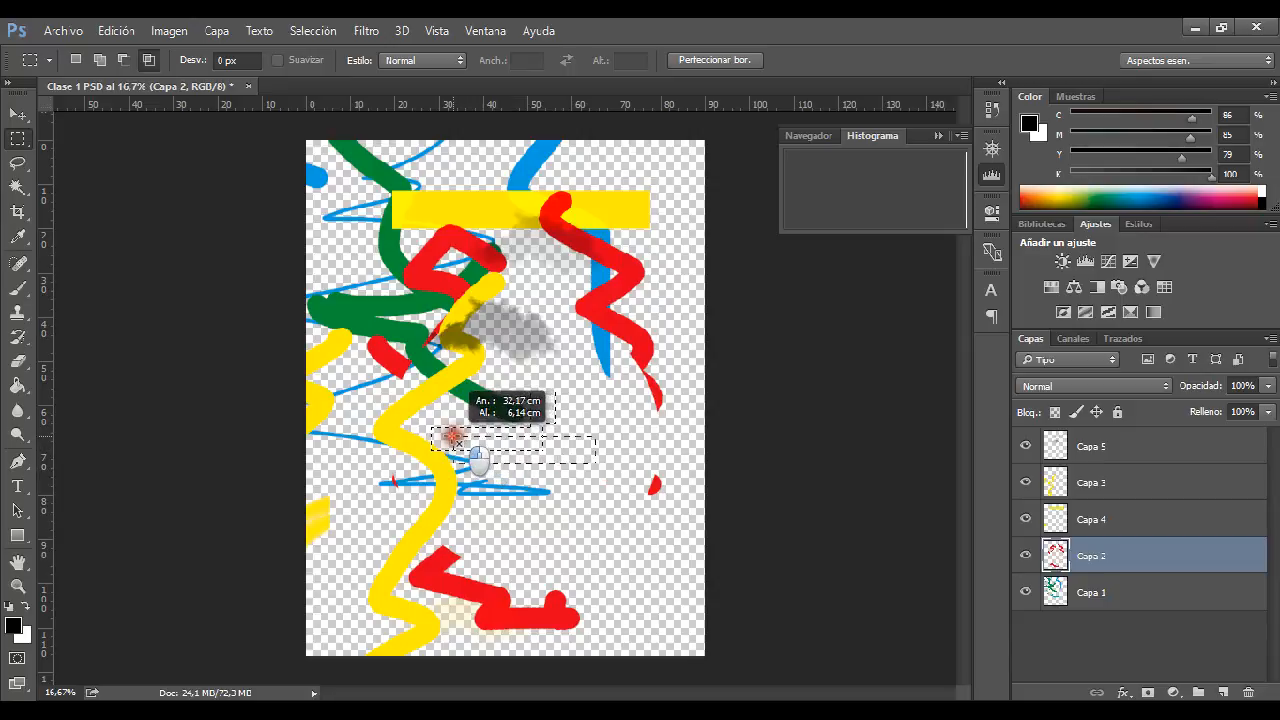
{"action": "left_click_drag", "start_coordinate": [455, 438], "coordinate": [454, 437]}
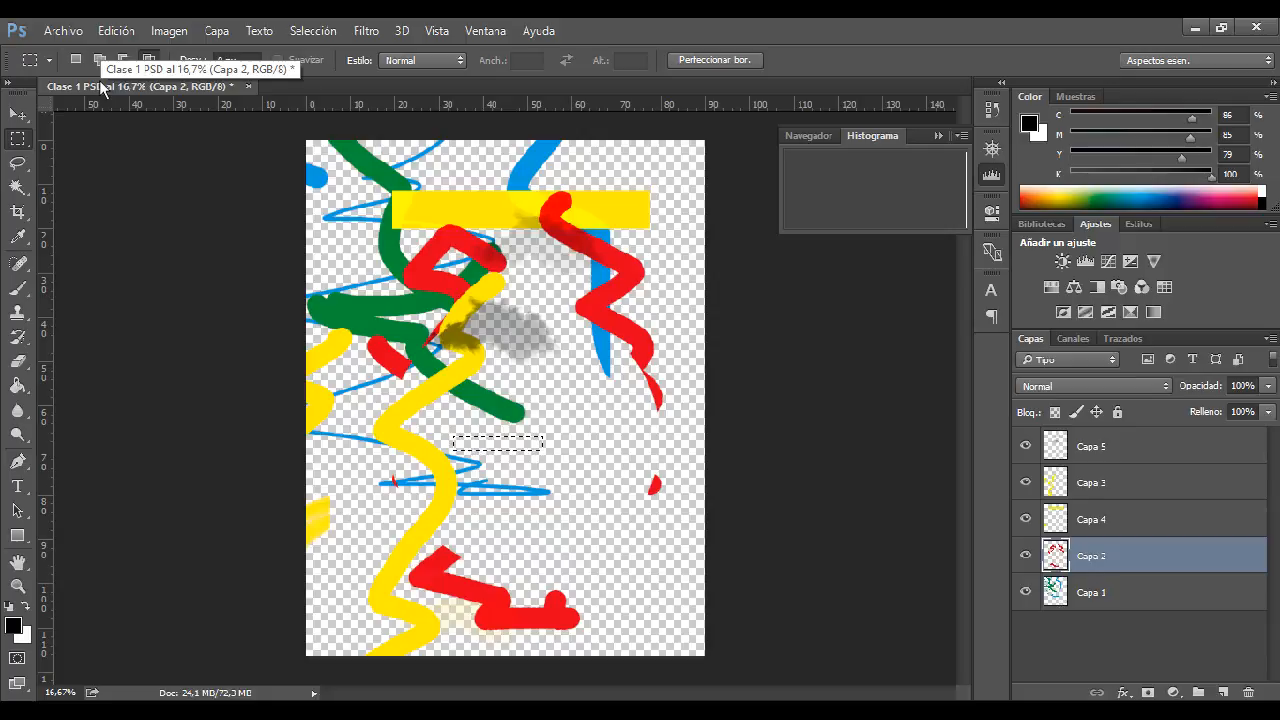
Close the Clase 1 PSD document without saving its changes
{"action": "left_click", "coordinate": [249, 87]}
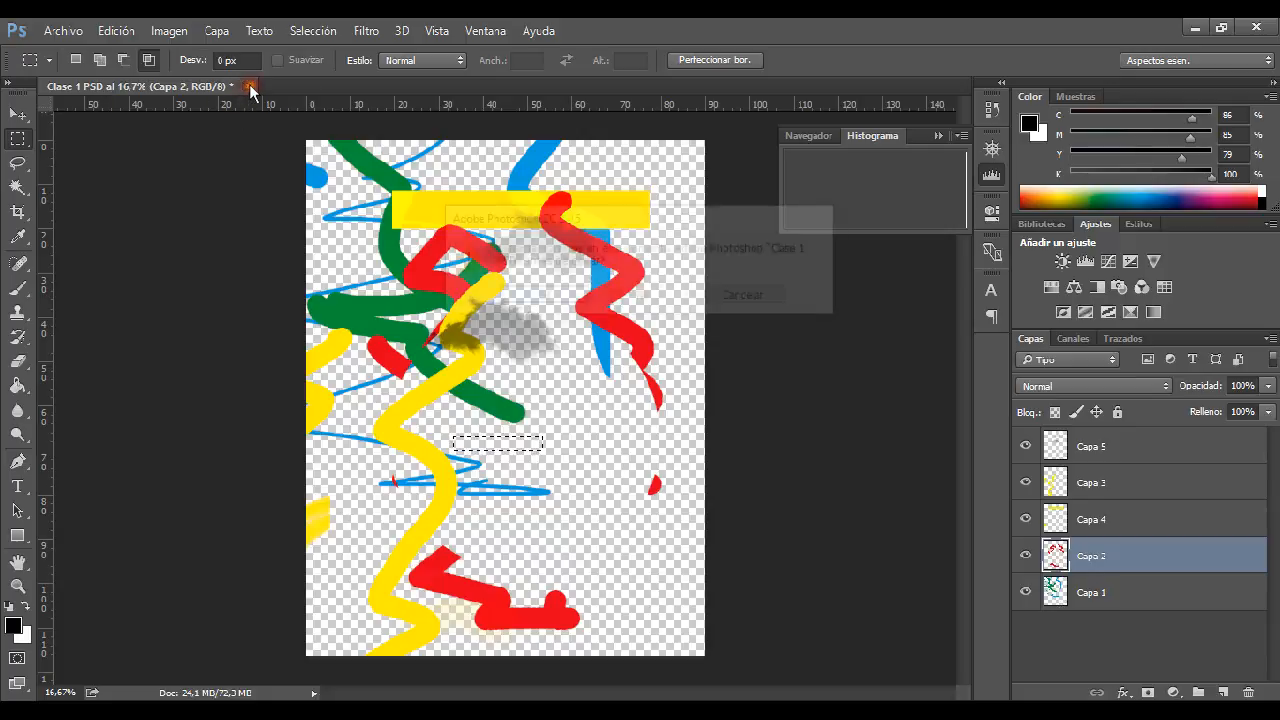
{"action": "left_click", "coordinate": [680, 296]}
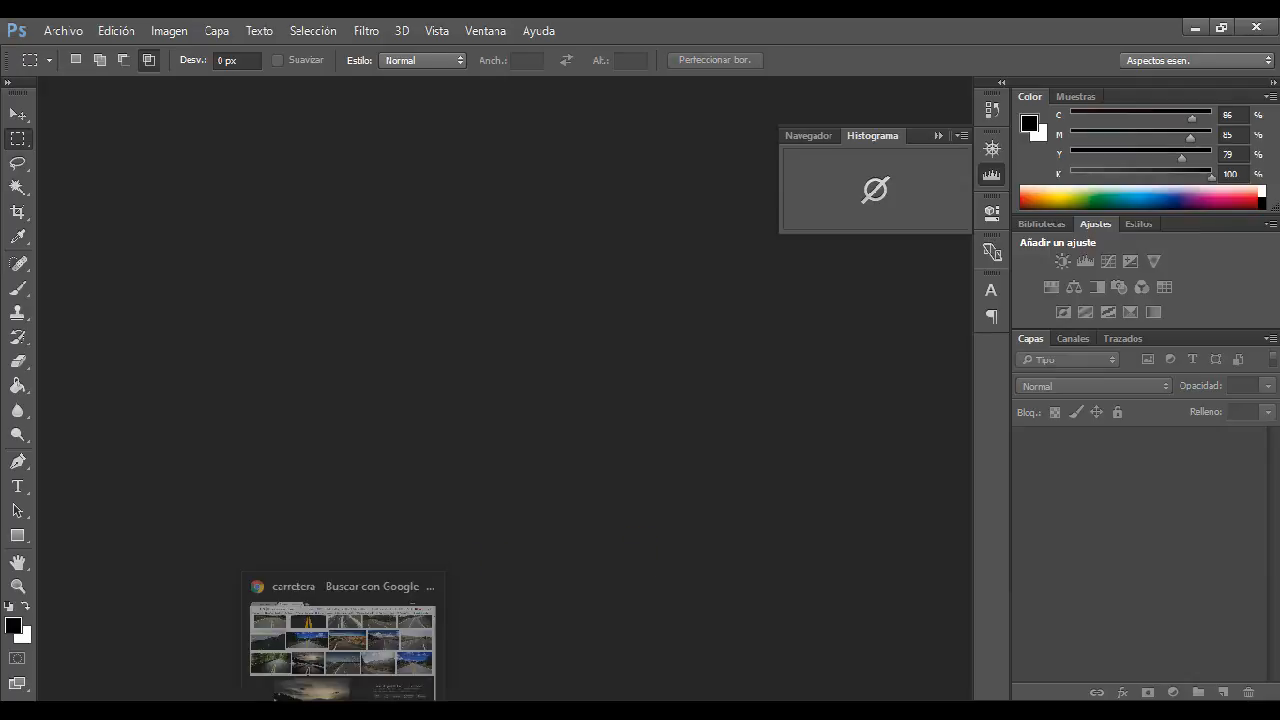
Switch to Chrome, copy the enlarged dark sports car image from the "fotos autos" results, and return to Photoshop
{"action": "left_click", "coordinate": [340, 625]}
{"action": "left_click", "coordinate": [127, 35]}
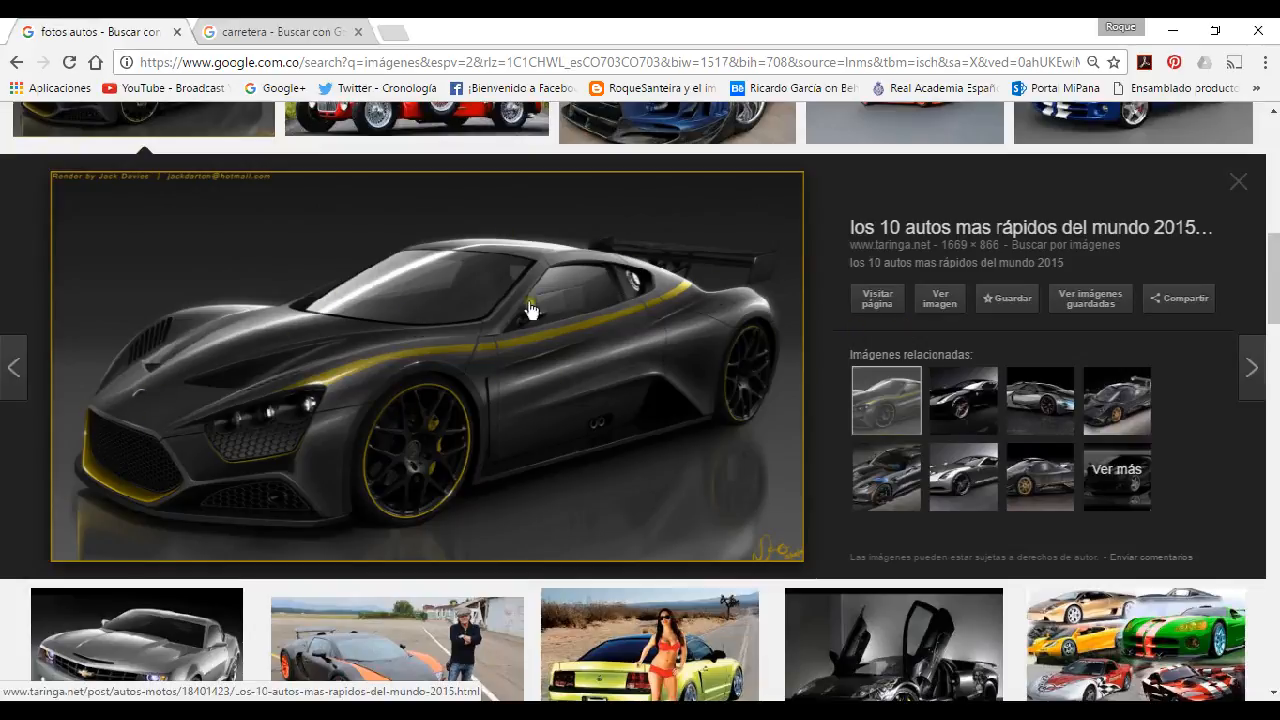
{"action": "right_click", "coordinate": [435, 336]}
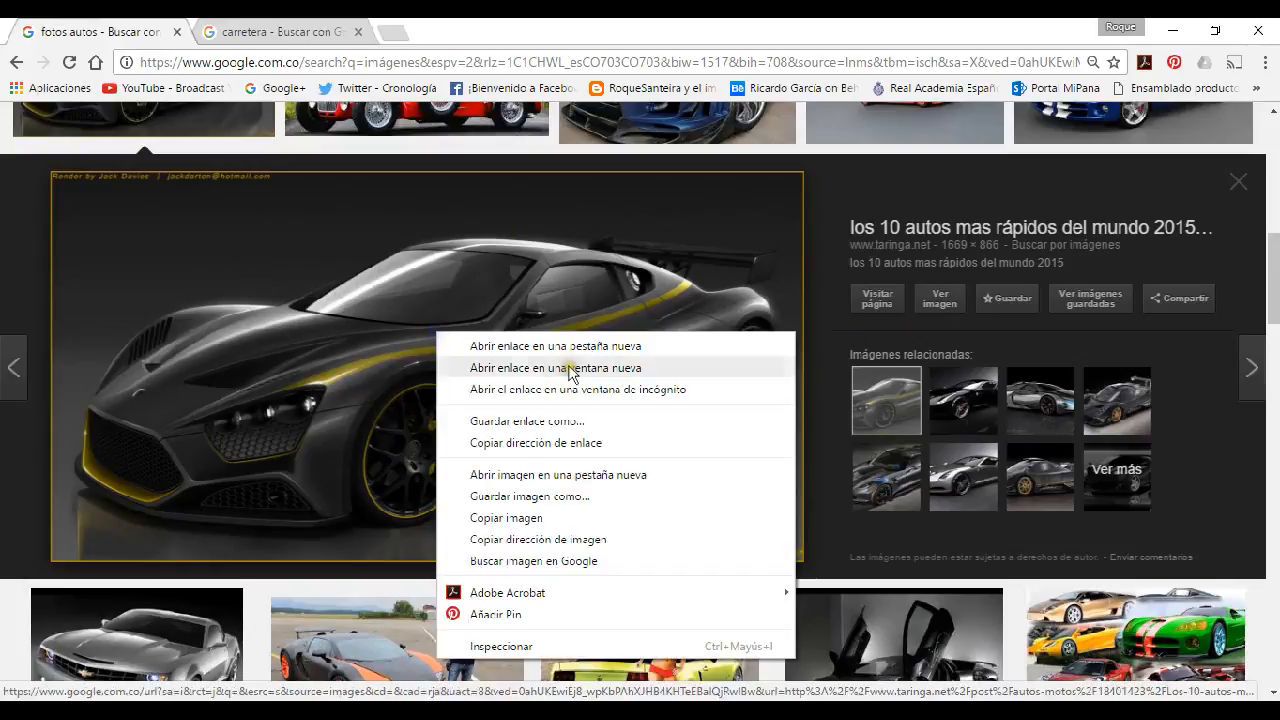
{"action": "left_click", "coordinate": [557, 519]}
{"action": "key", "text": "alt+Tab"}
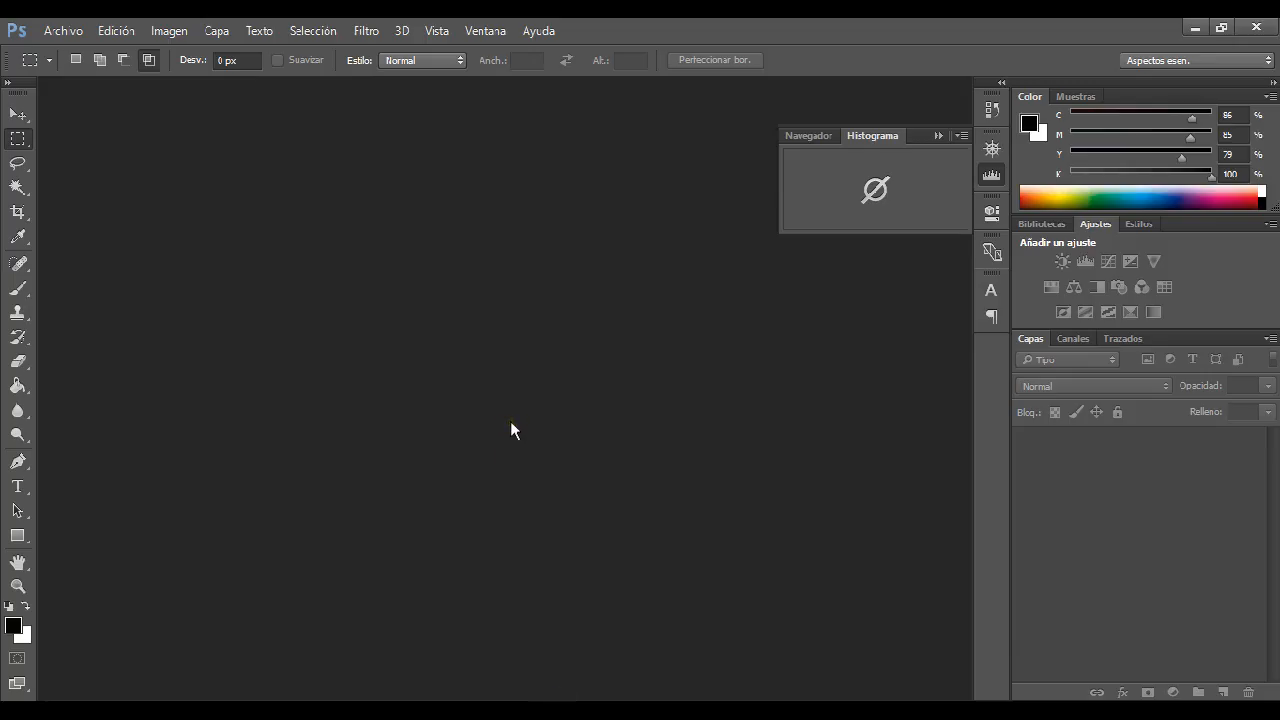
Create a transparent RGB document from the clipboard size, 1669 × 866 pixels at 72 pixels/inch, comparing it with the web image's dimensions
{"action": "left_click", "coordinate": [63, 30]}
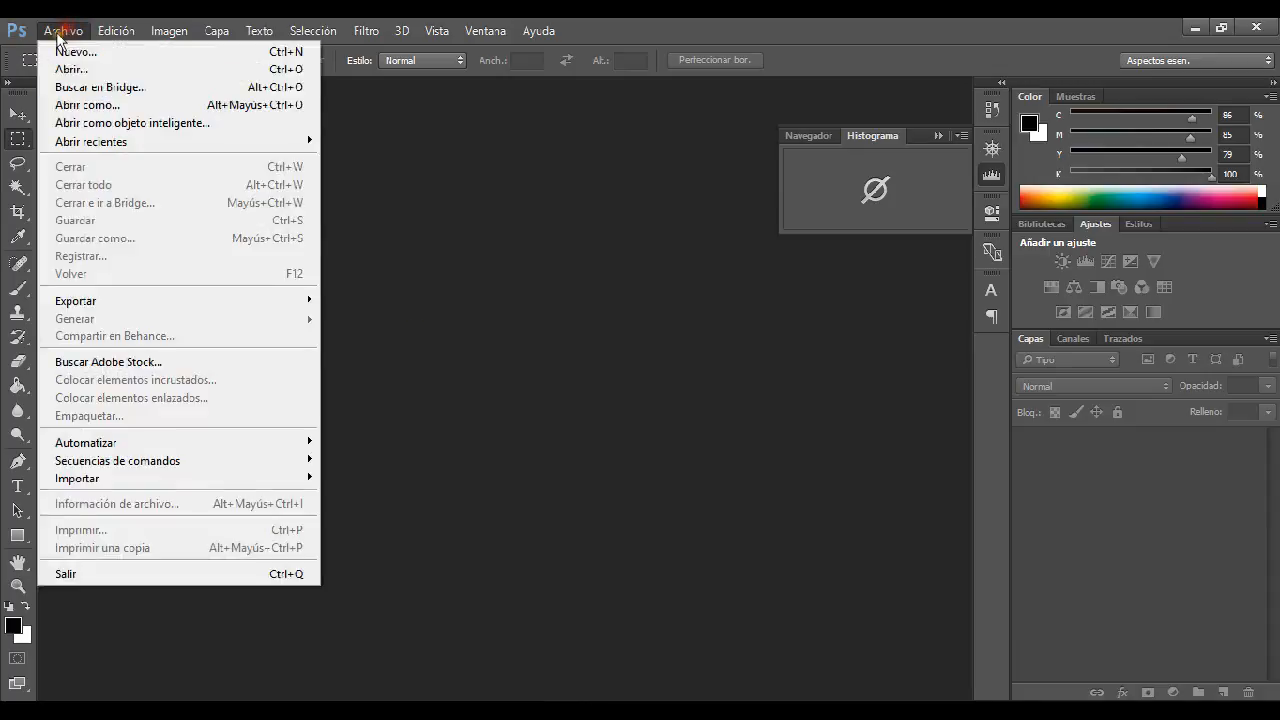
{"action": "left_click", "coordinate": [106, 53]}
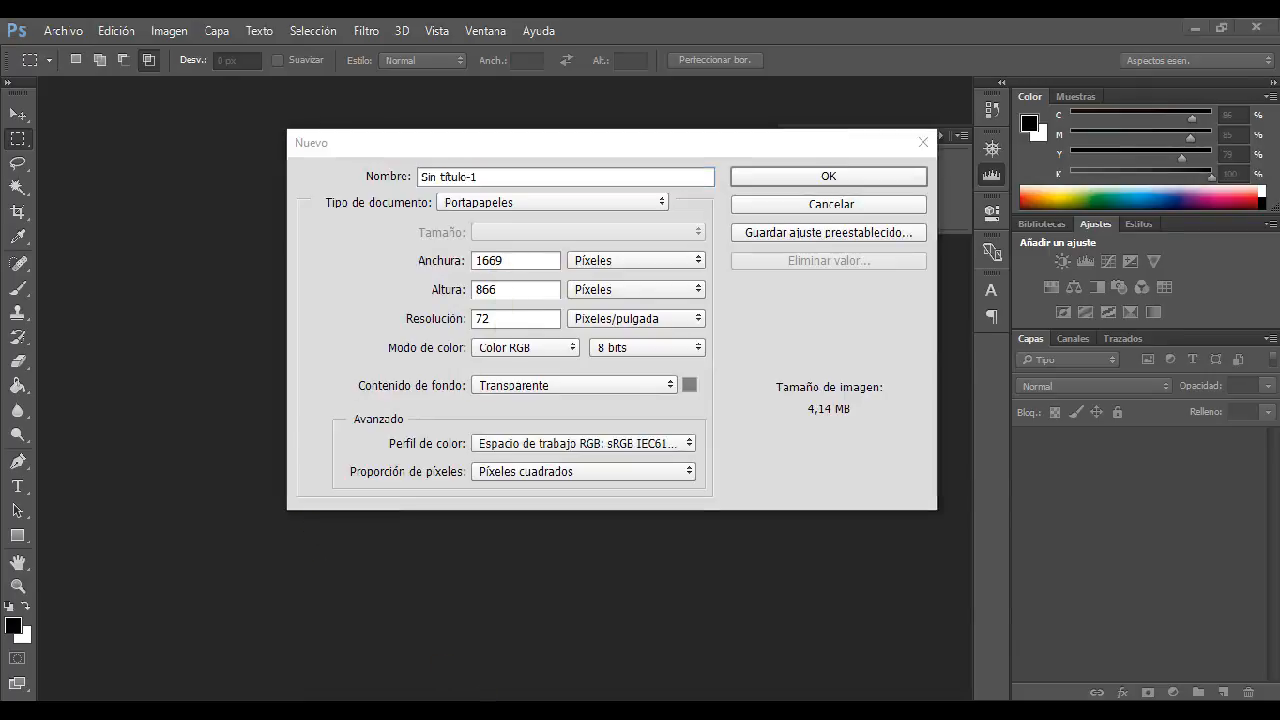
{"action": "key", "text": "alt+Tab"}
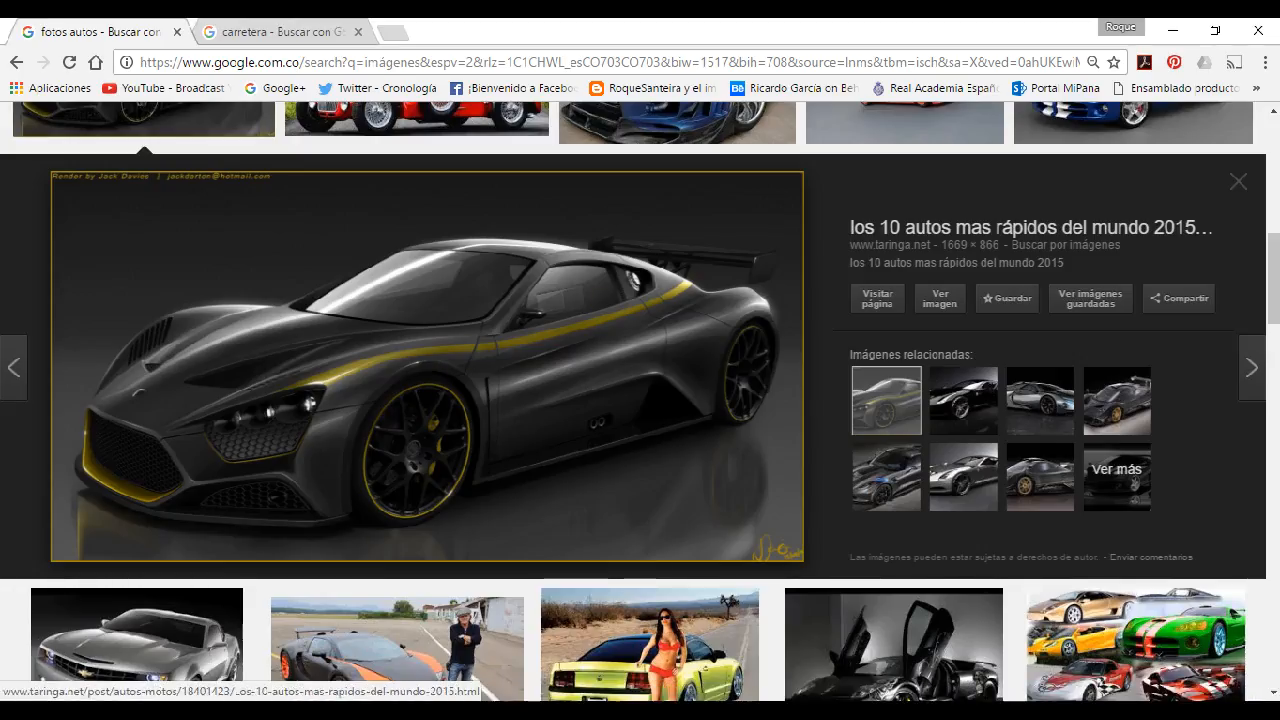
{"action": "key", "text": "alt+Tab"}
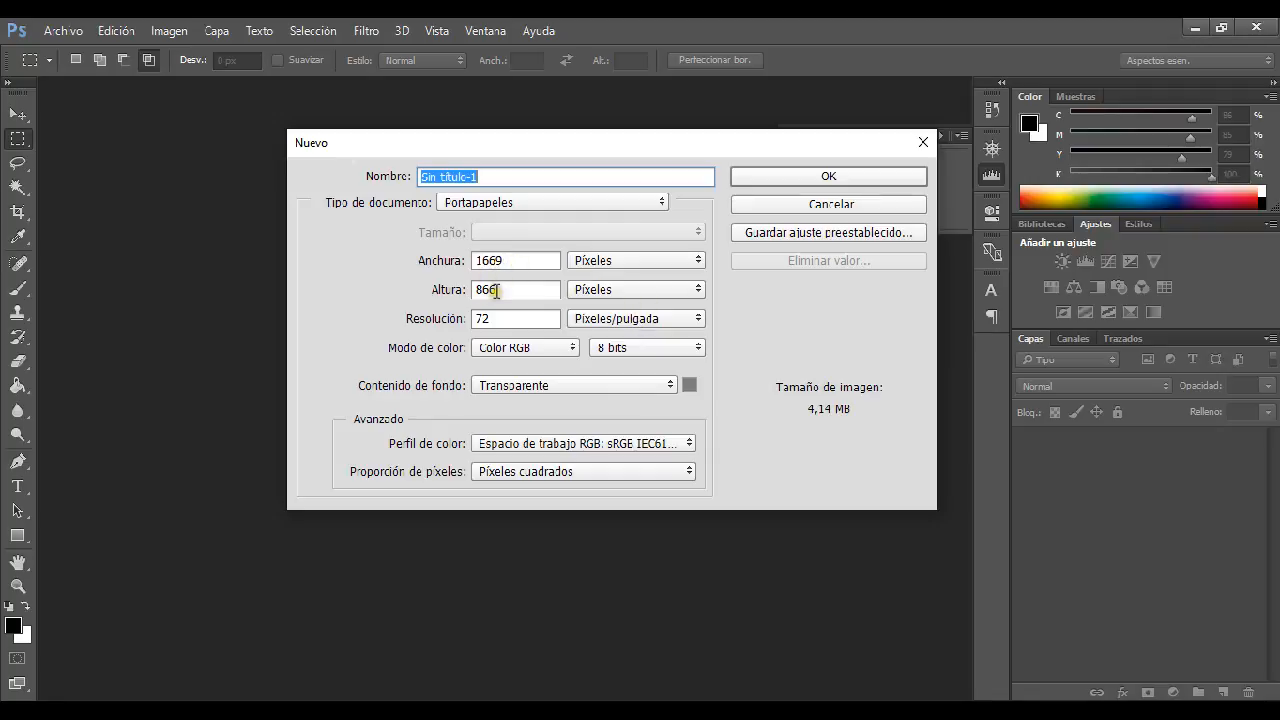
{"action": "key", "text": "alt+Tab"}
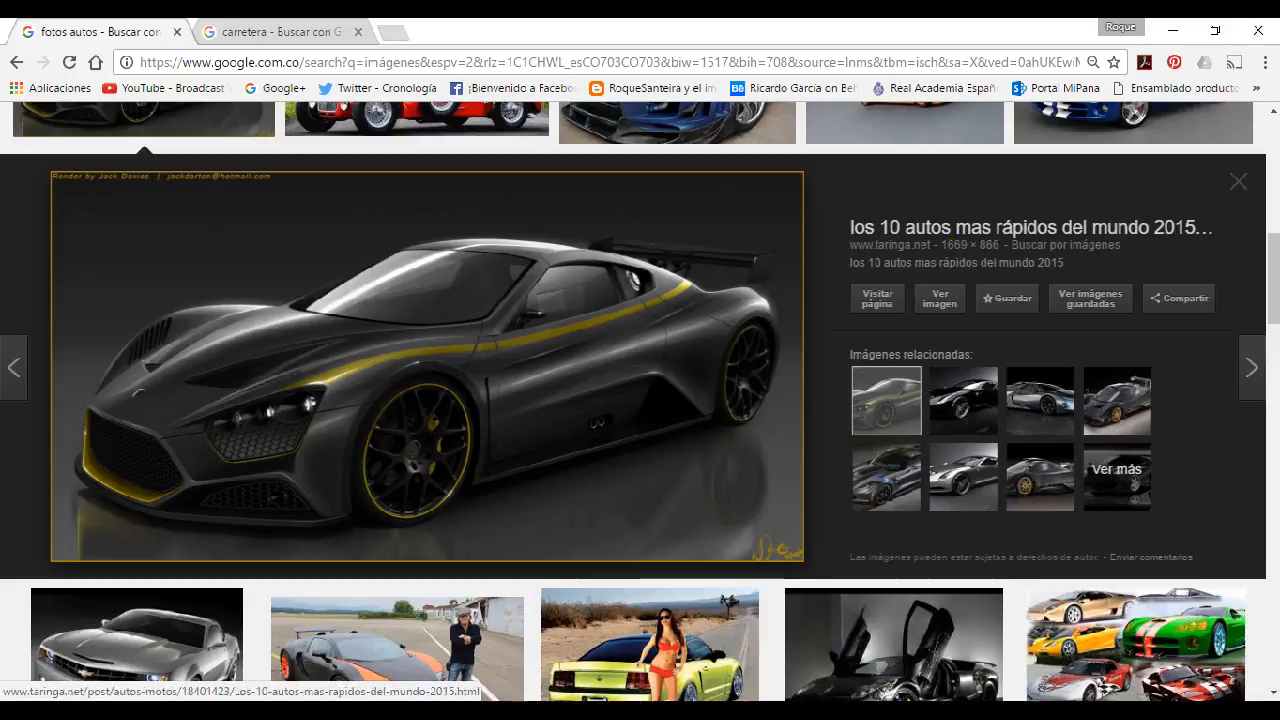
{"action": "key", "text": "alt+Tab"}
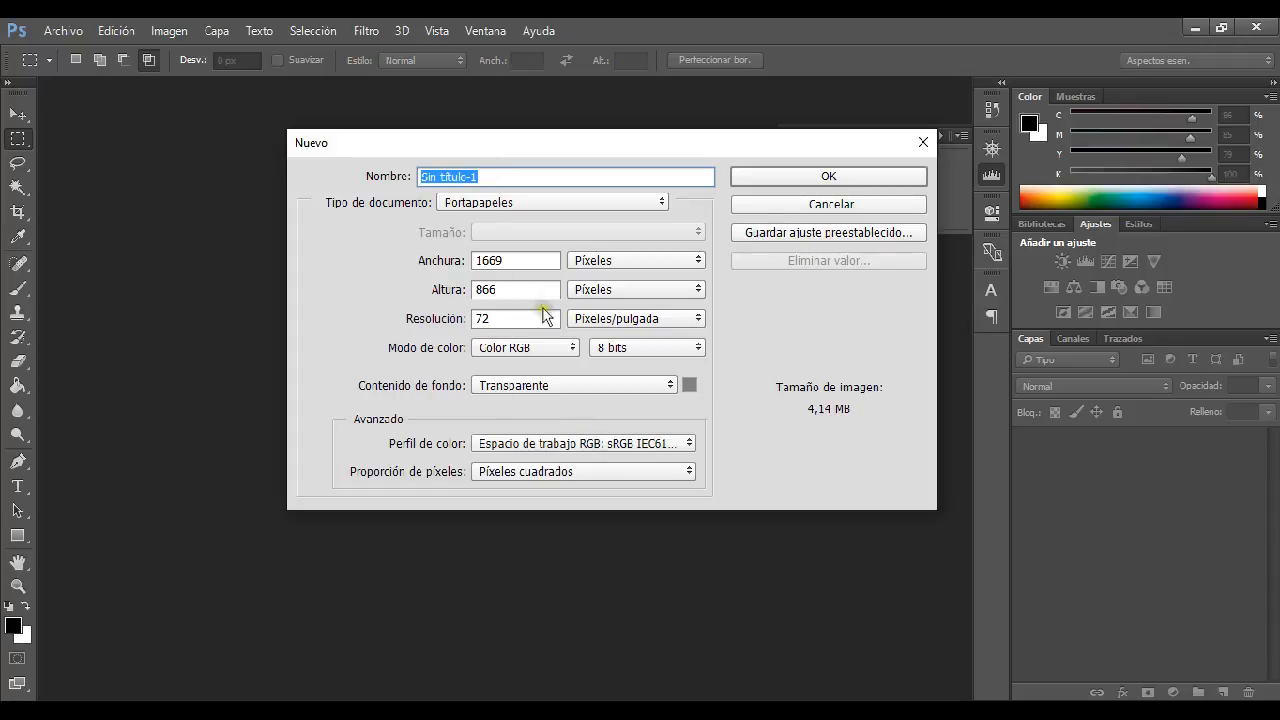
{"action": "left_click", "coordinate": [822, 175]}
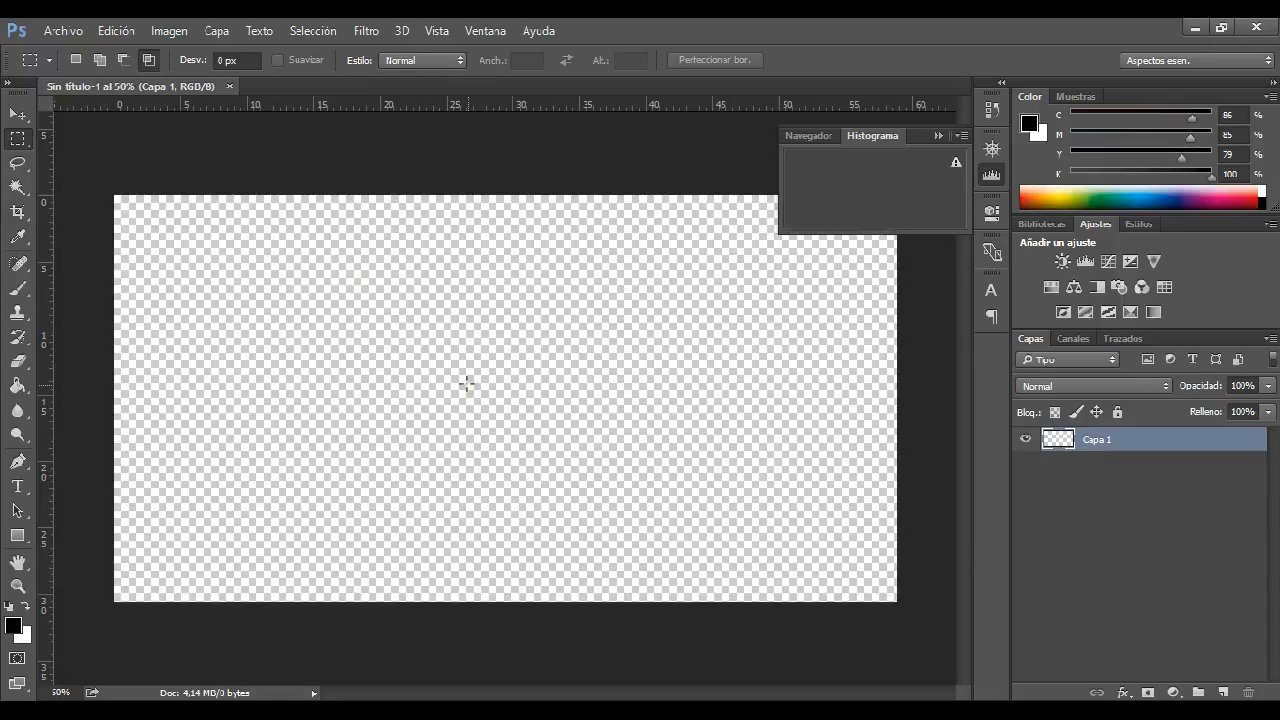
Paste the copied car image into the new document and collapse the histogram
{"action": "key", "text": "ctrl+v"}
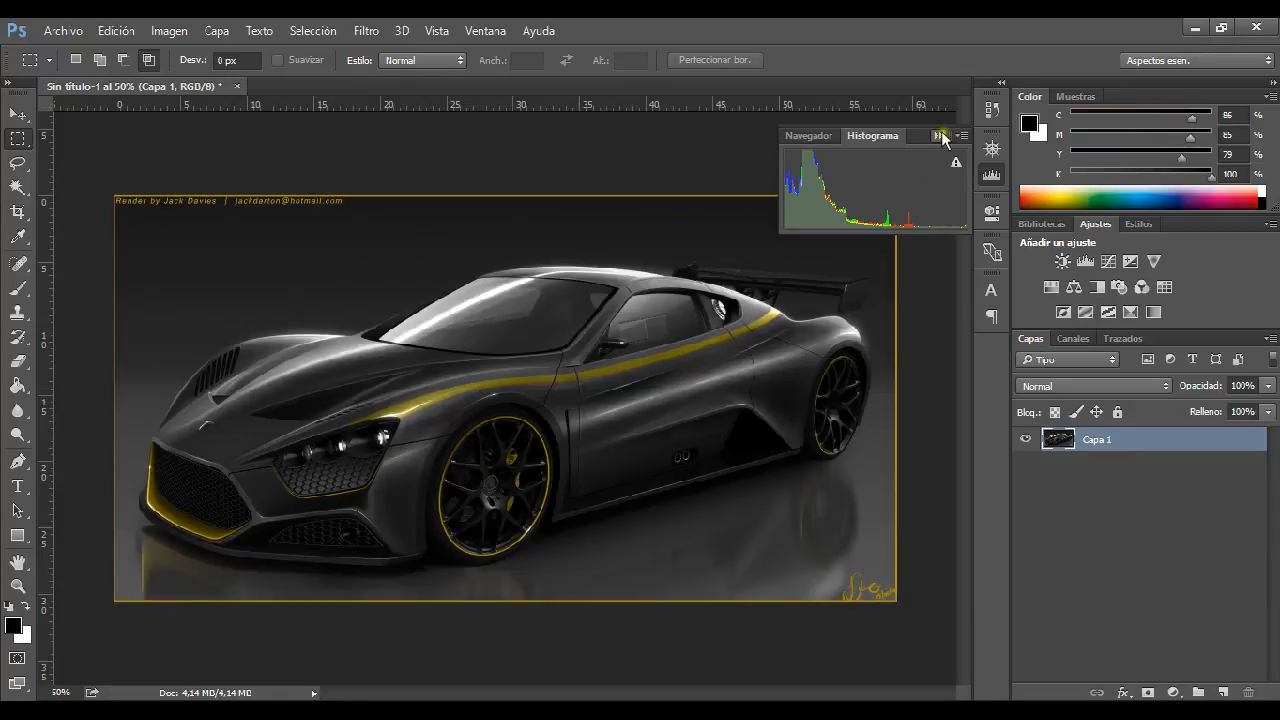
{"action": "left_click", "coordinate": [940, 135]}
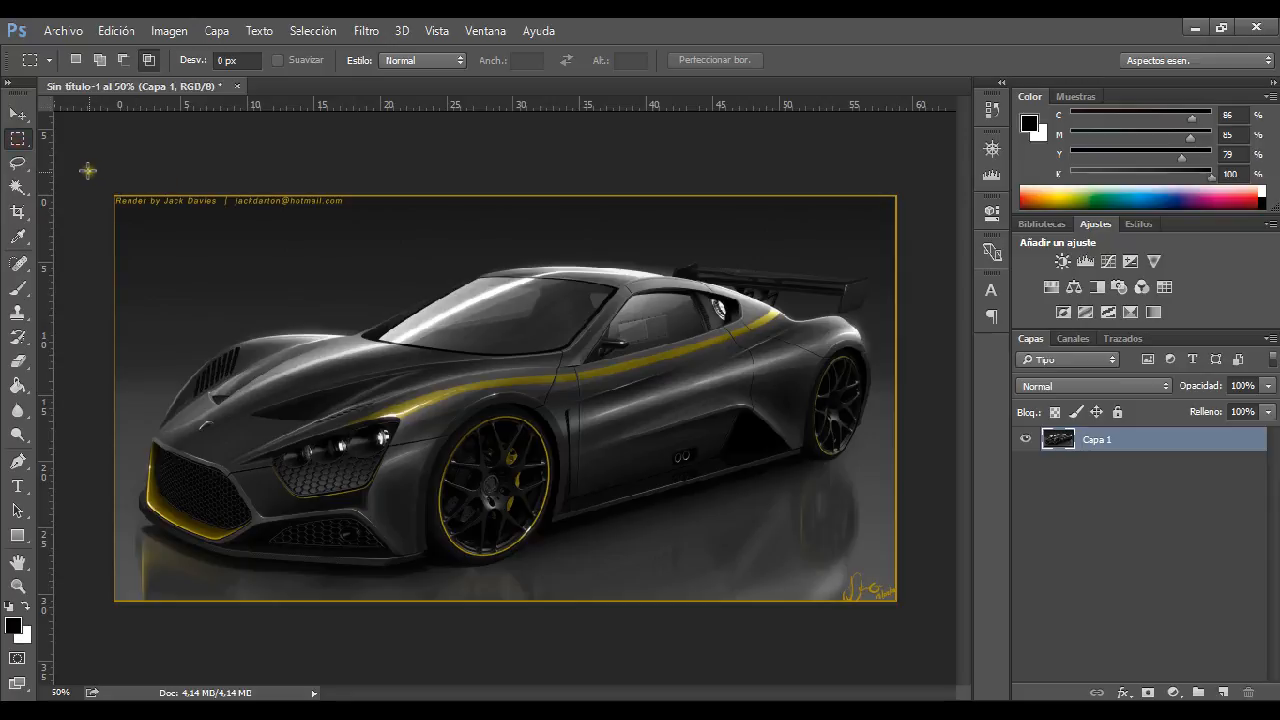
Use rectangular marquees to delete the full-width strip above the car and the lower-right area containing the signature
{"action": "left_click_drag", "start_coordinate": [100, 172], "coordinate": [960, 253]}
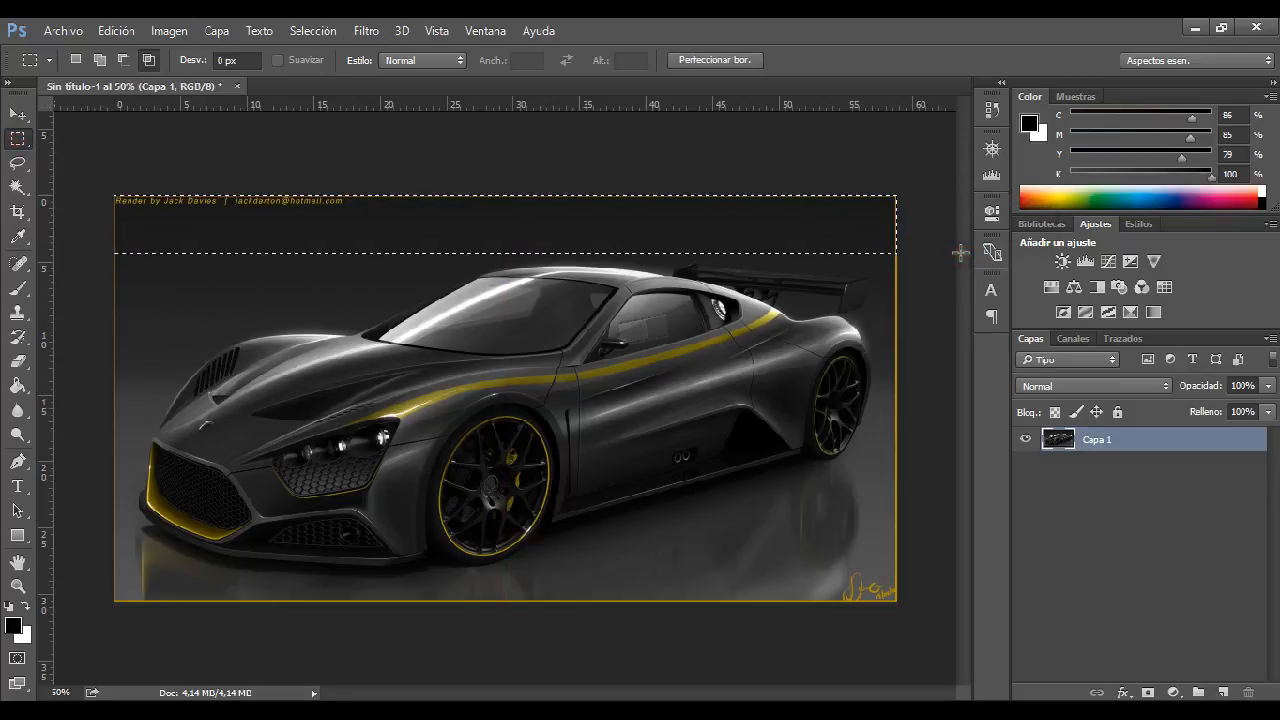
{"action": "key", "text": "Delete"}
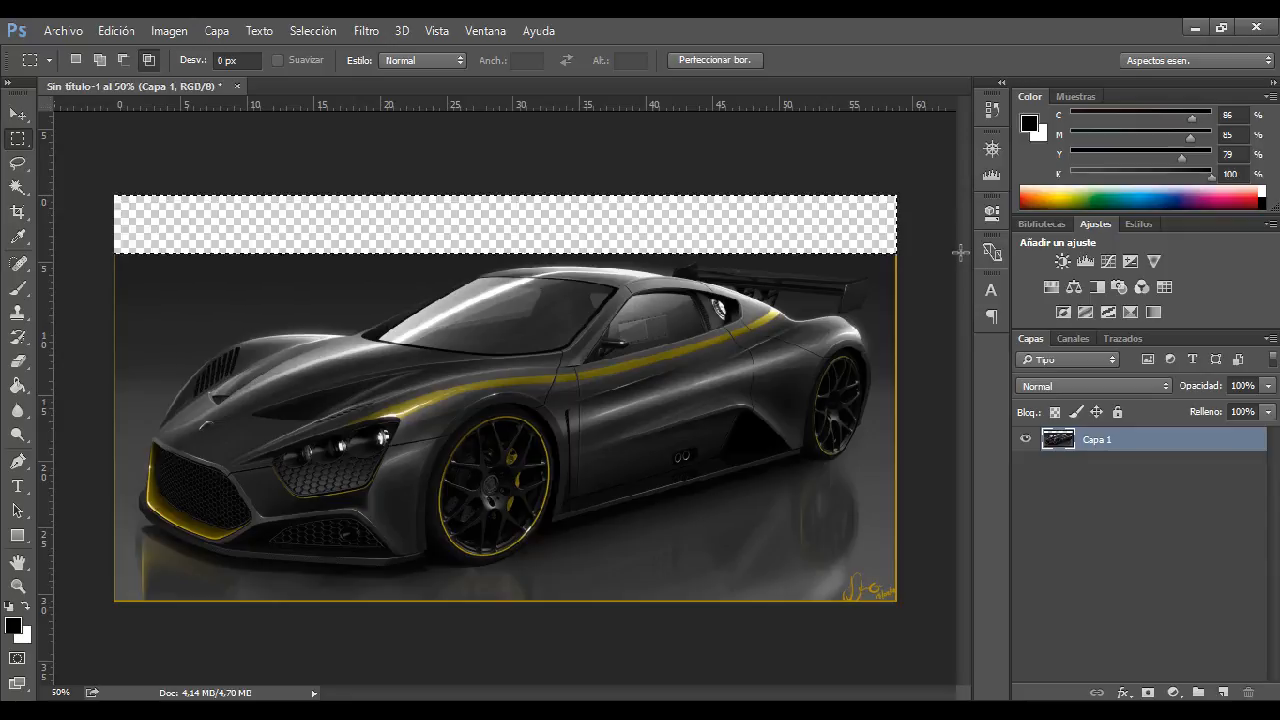
{"action": "left_click_drag", "start_coordinate": [540, 655], "coordinate": [951, 556]}
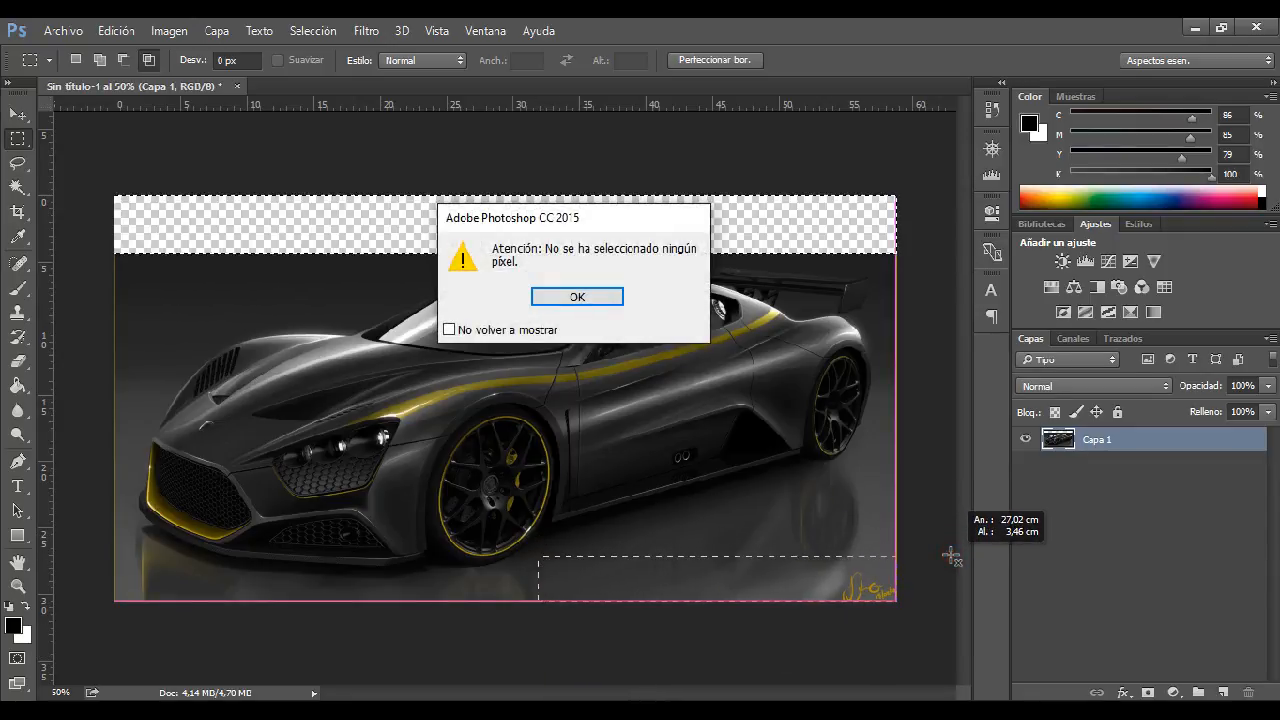
{"action": "key", "text": "Return"}
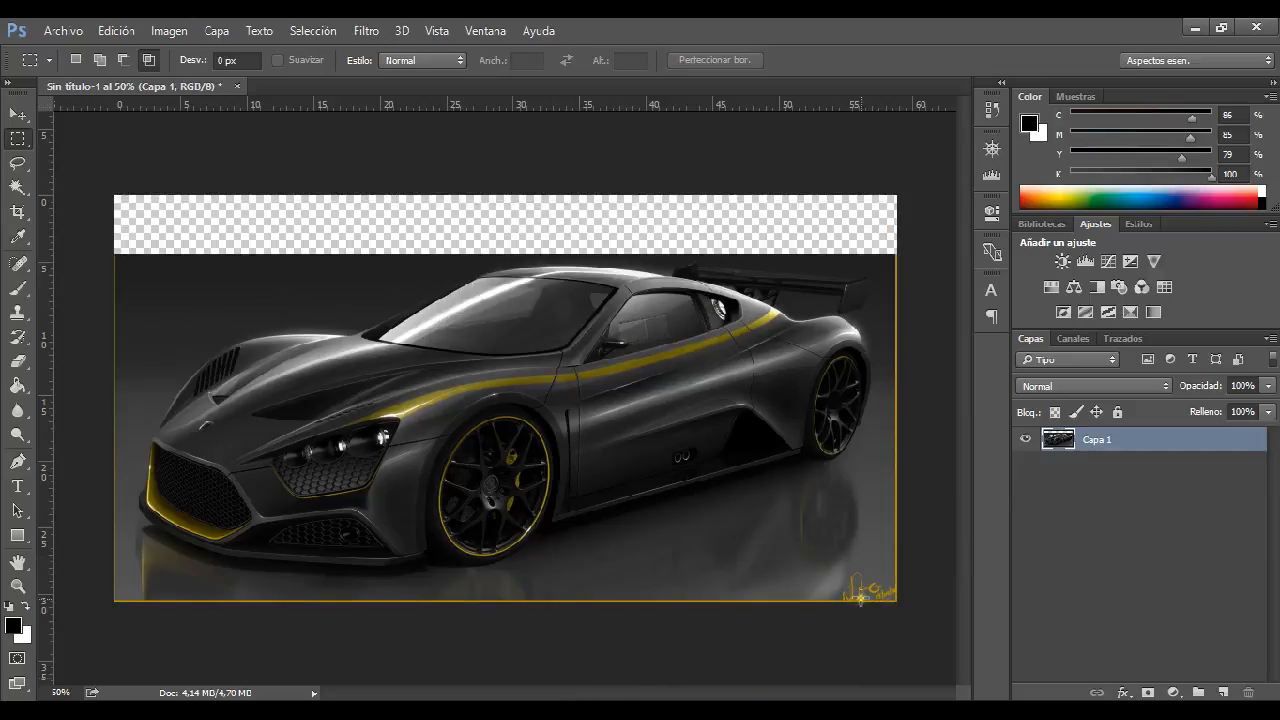
{"action": "left_click_drag", "start_coordinate": [643, 650], "coordinate": [930, 535]}
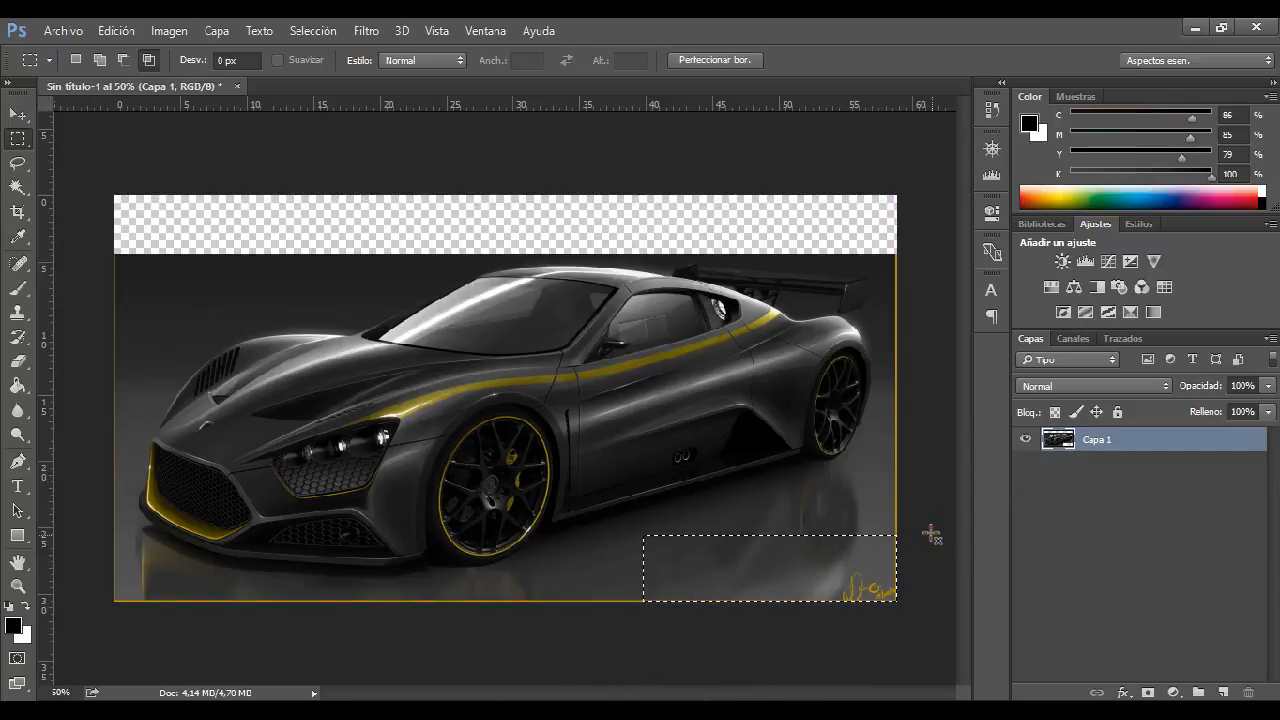
{"action": "key", "text": "Delete"}
Set the rectangular marquee to new-selection mode and delete a narrow full-height strip along the image's right edge
{"action": "left_click_drag", "start_coordinate": [896, 600], "coordinate": [880, 174]}
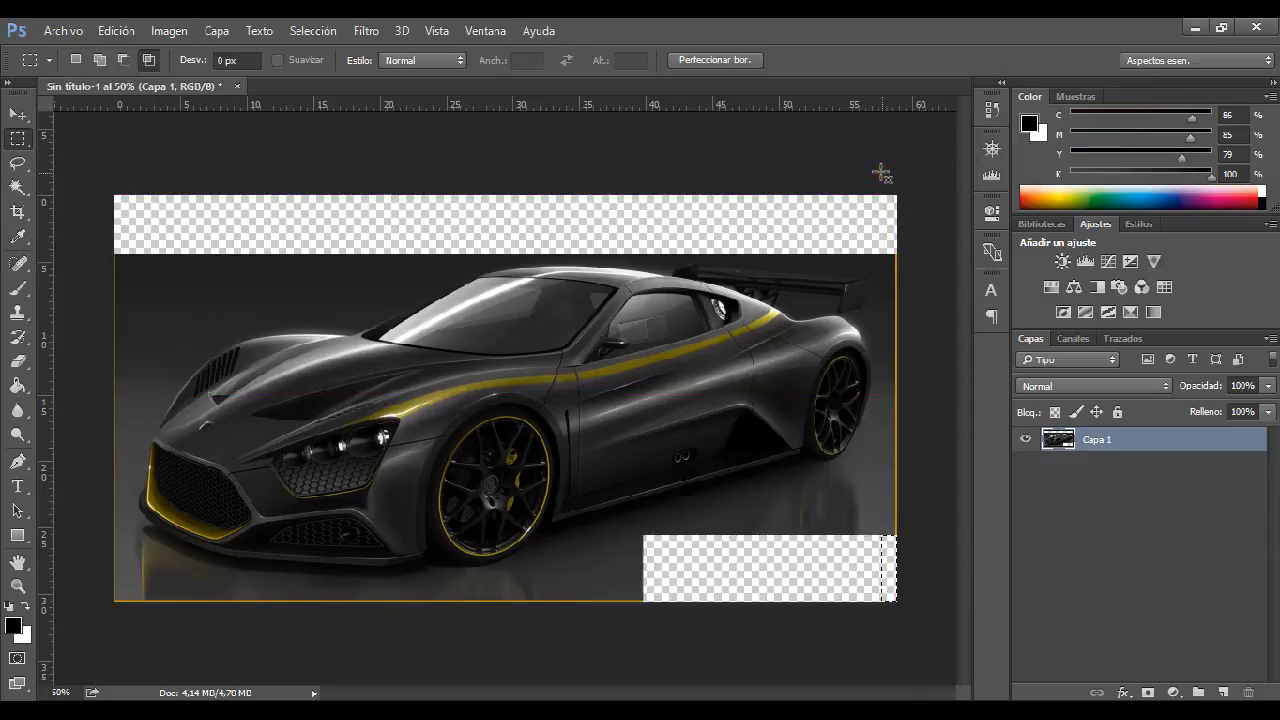
{"action": "left_click", "coordinate": [900, 629]}
{"action": "left_click", "coordinate": [75, 60]}
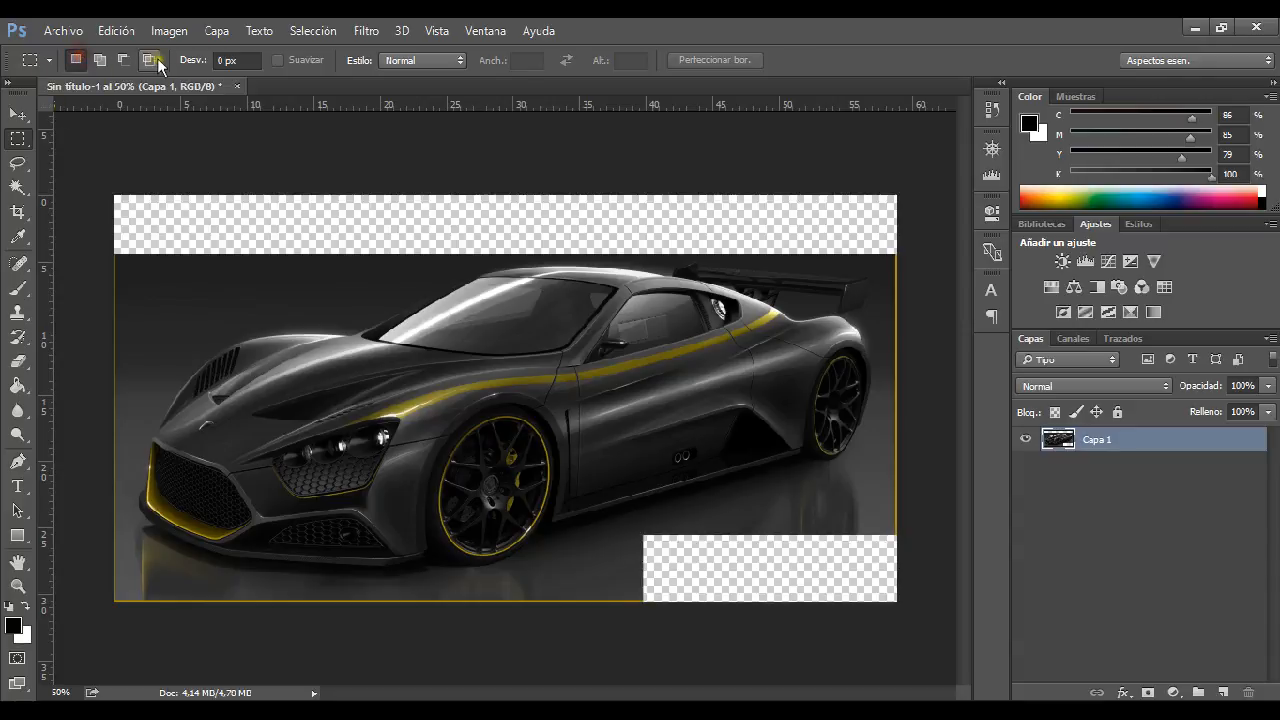
{"action": "left_click", "coordinate": [76, 61]}
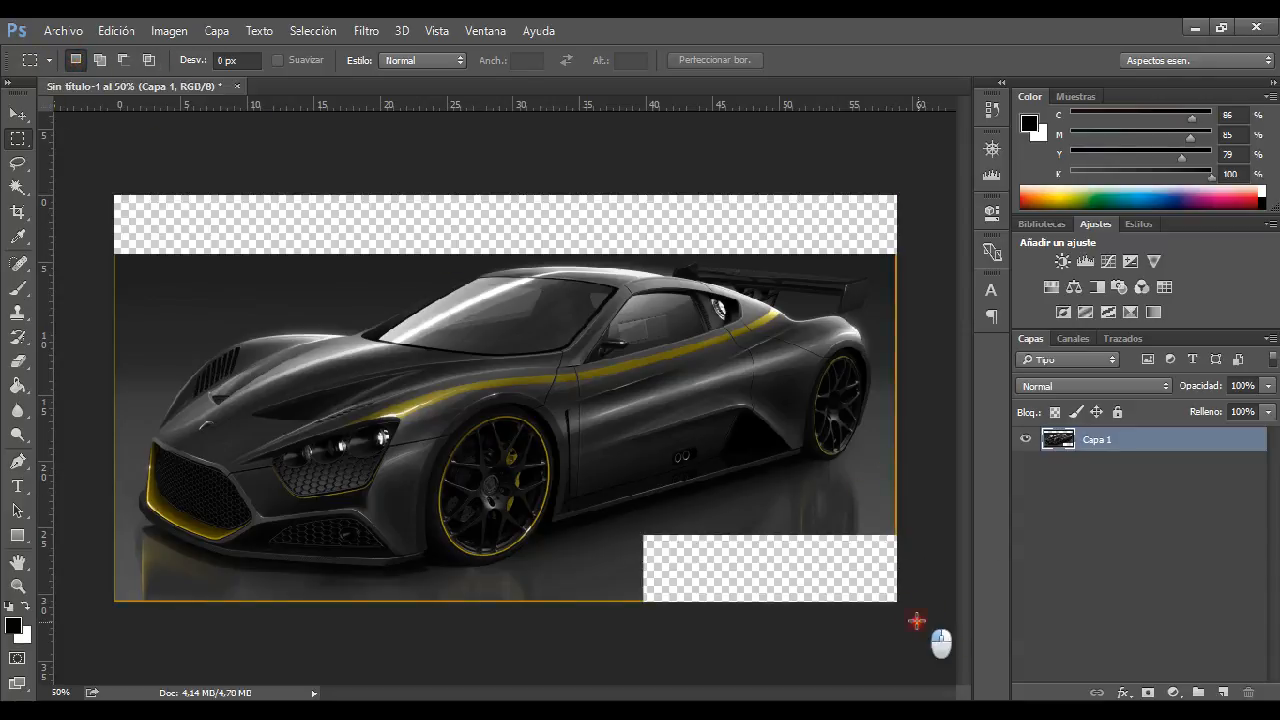
{"action": "left_click_drag", "start_coordinate": [917, 621], "coordinate": [878, 171]}
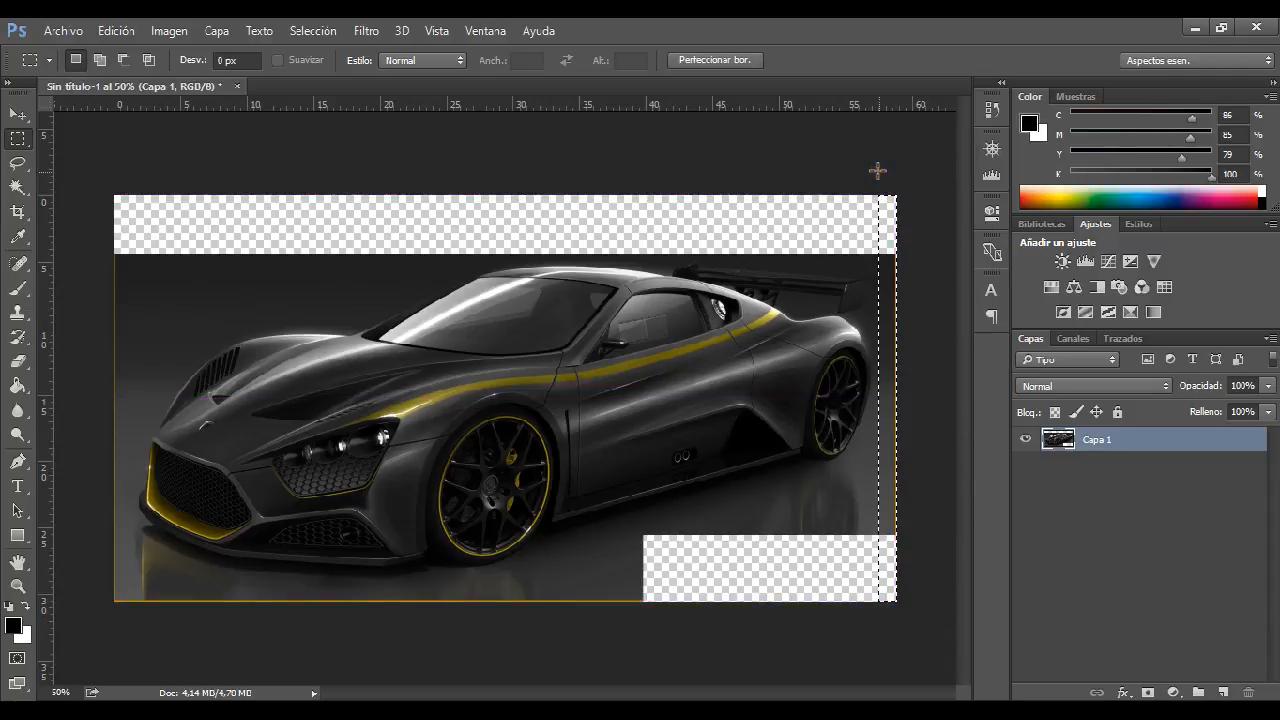
{"action": "key", "text": "Delete"}
Select and delete narrow strips along the left and bottom edges of the car image
{"action": "left_click_drag", "start_coordinate": [124, 173], "coordinate": [730, 585]}
{"action": "key", "text": "Delete"}
{"action": "key", "text": "Delete"}
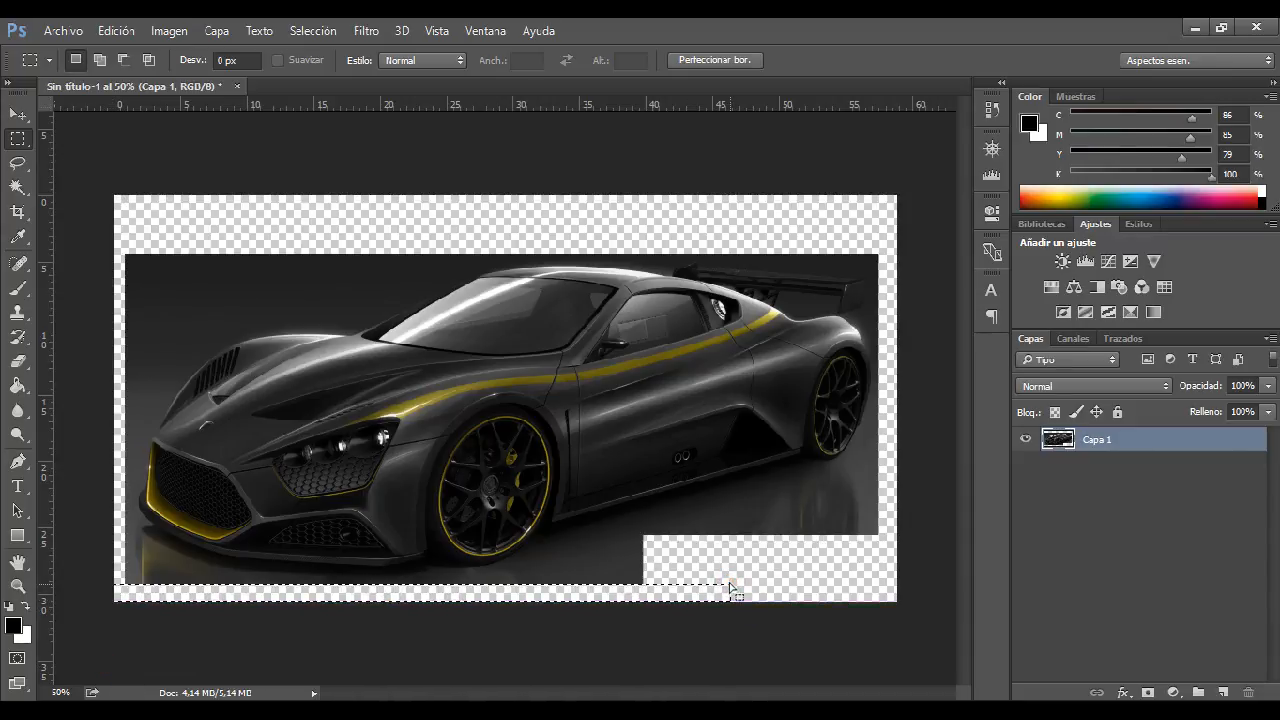
Use the elliptical marquee to delete a small oval from the dark background above the car's front, and clear the selection
{"action": "left_click_drag", "start_coordinate": [19, 141], "coordinate": [60, 152]}
{"action": "left_click_drag", "start_coordinate": [165, 288], "coordinate": [226, 321]}
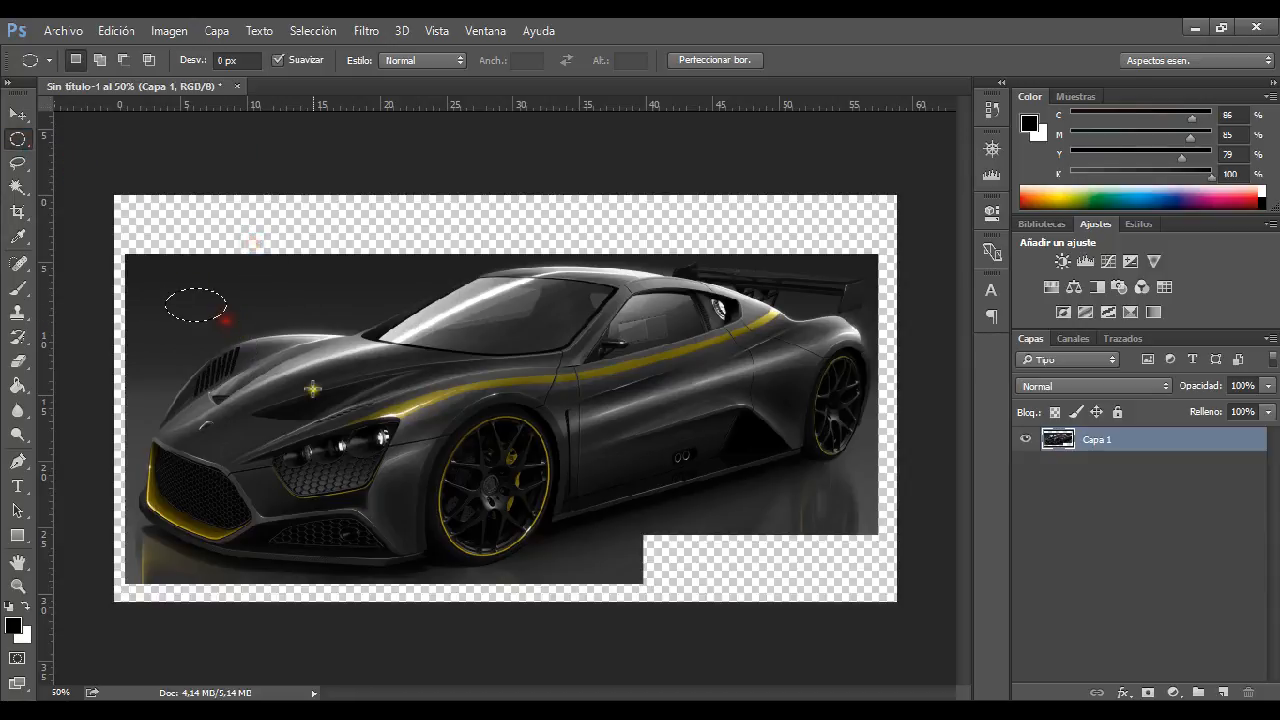
{"action": "key", "text": "ctrl+BackSpace"}
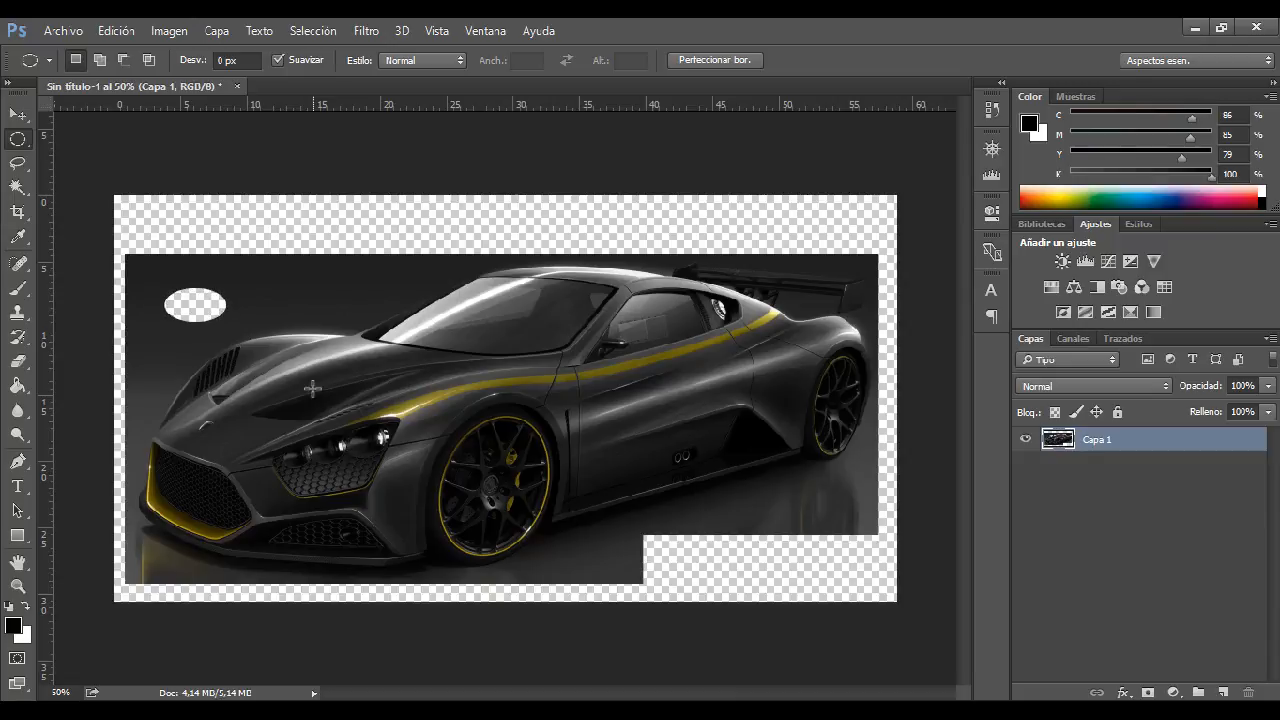
Activate the freehand Lasso tool, try a short stroke beside the top of the windshield, and clear the selection
{"action": "key", "text": "ctrl+d"}
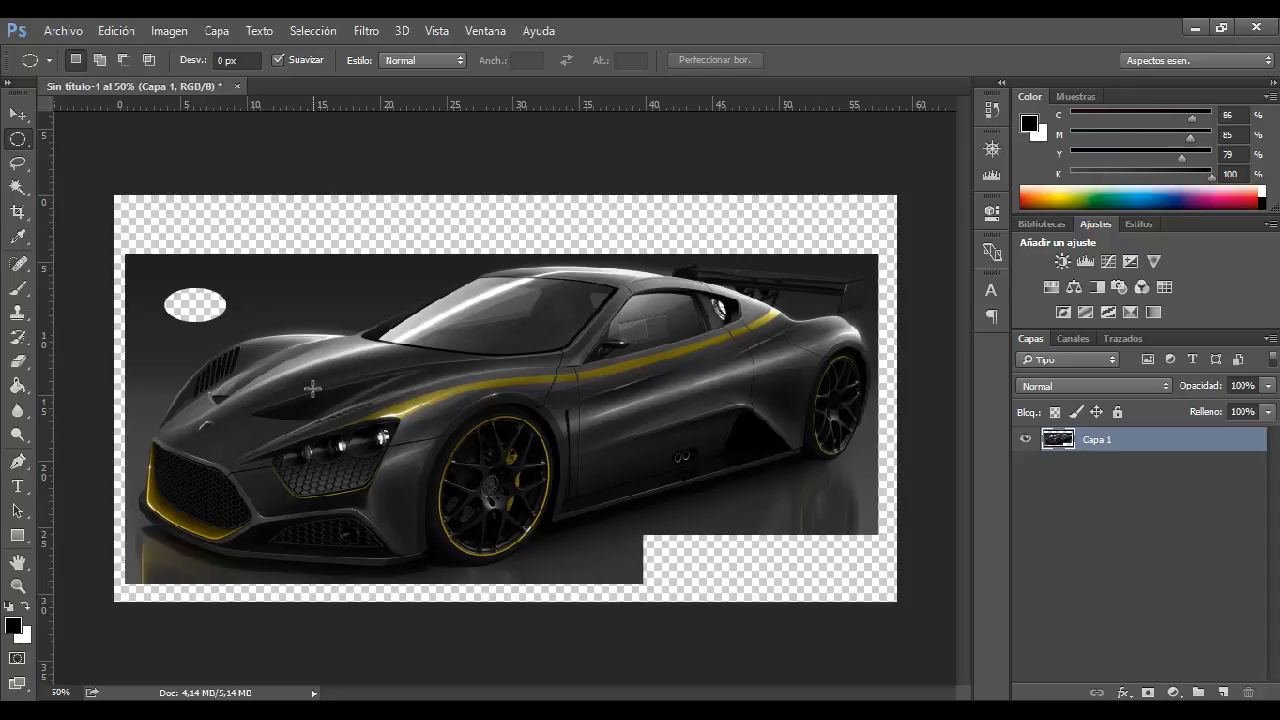
{"action": "left_click", "coordinate": [19, 165]}
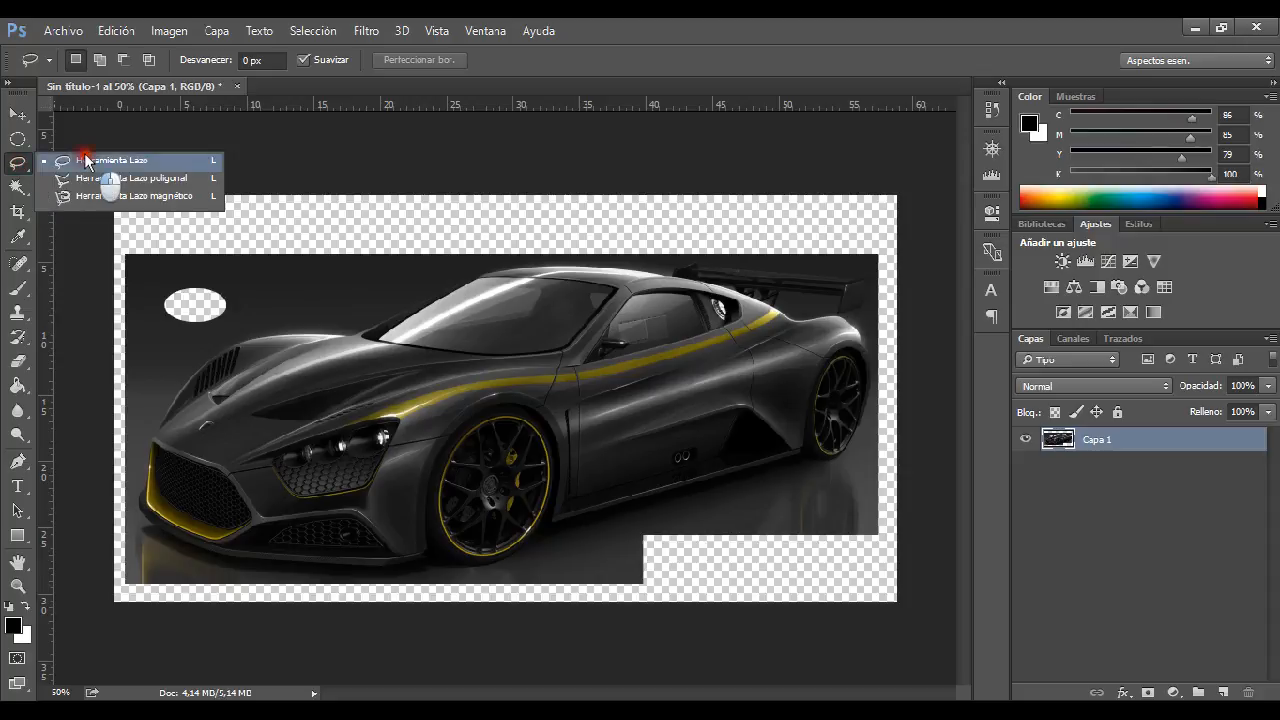
{"action": "left_click", "coordinate": [88, 162]}
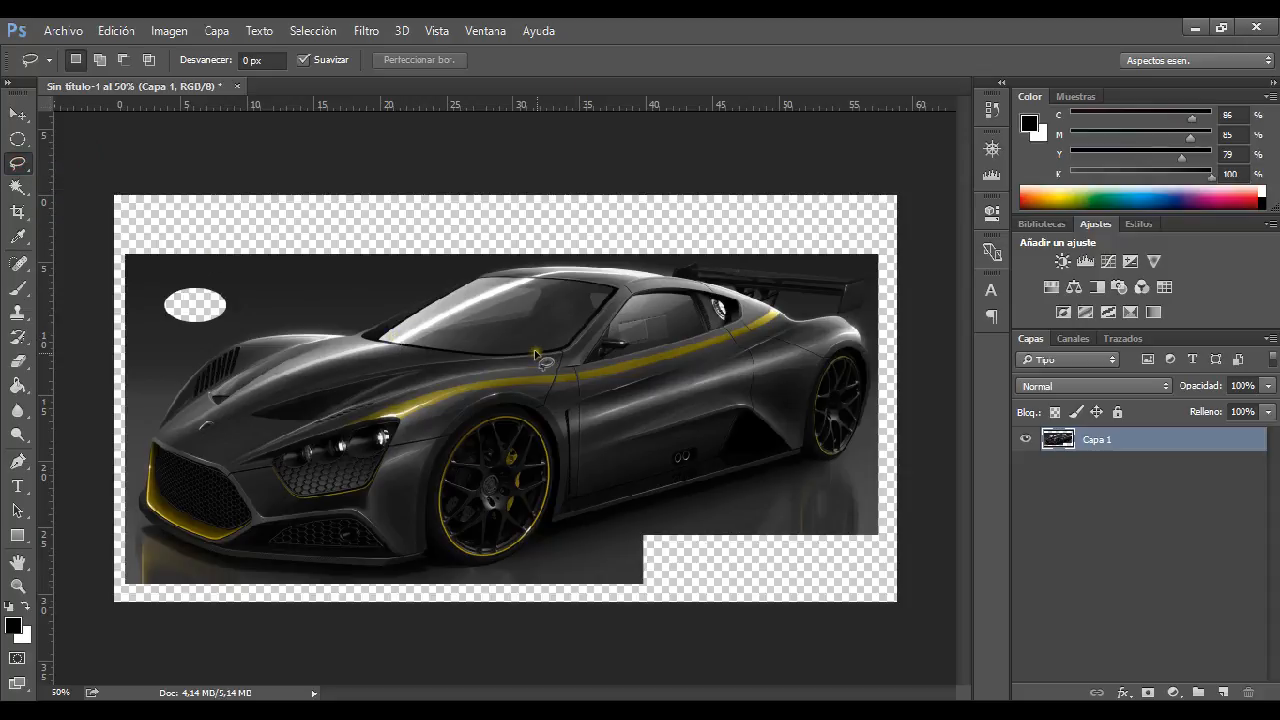
{"action": "scroll", "coordinate": [532, 346], "scroll_direction": "up", "scroll_amount": 2}
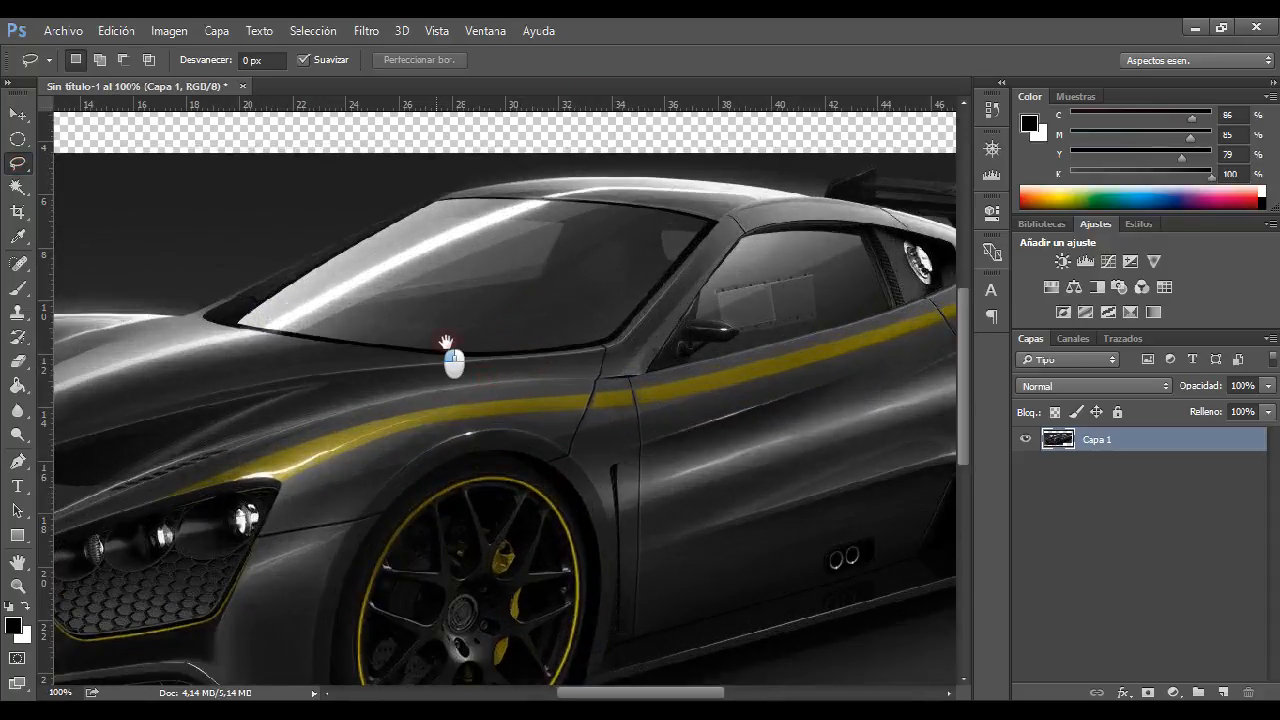
{"action": "left_click_drag", "start_coordinate": [449, 357], "coordinate": [771, 335]}
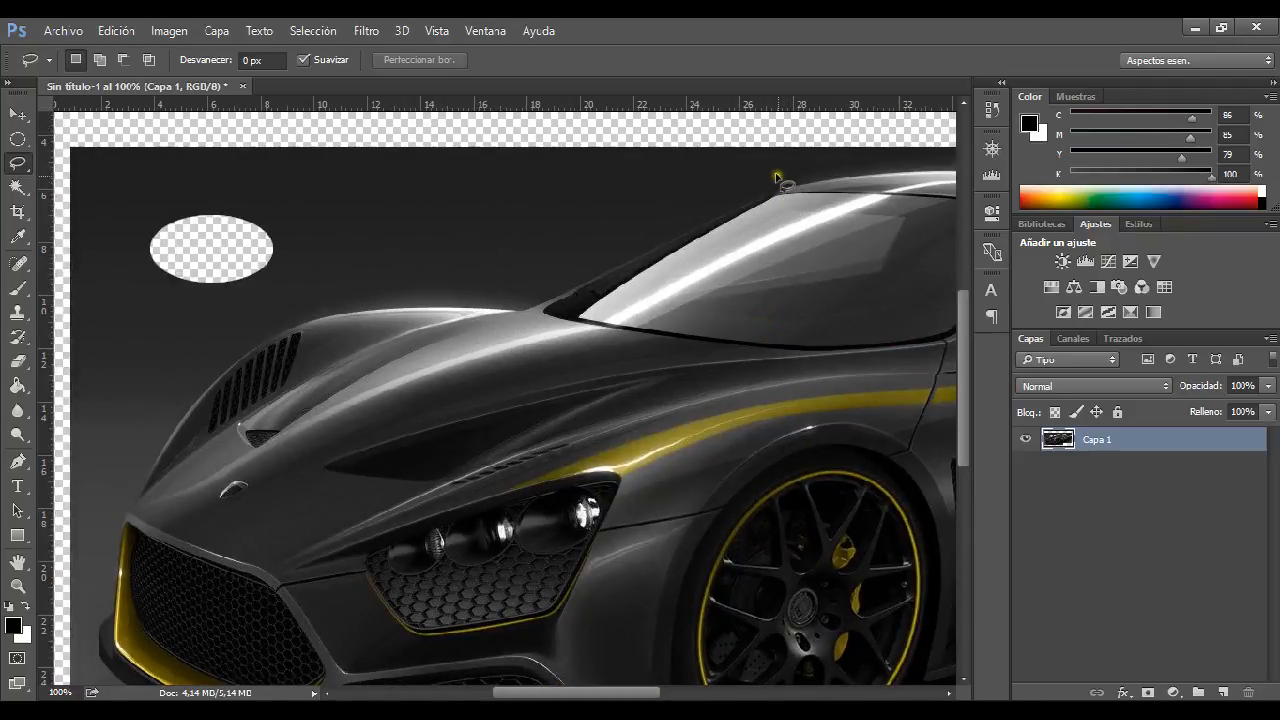
{"action": "left_click_drag", "start_coordinate": [771, 170], "coordinate": [735, 187]}
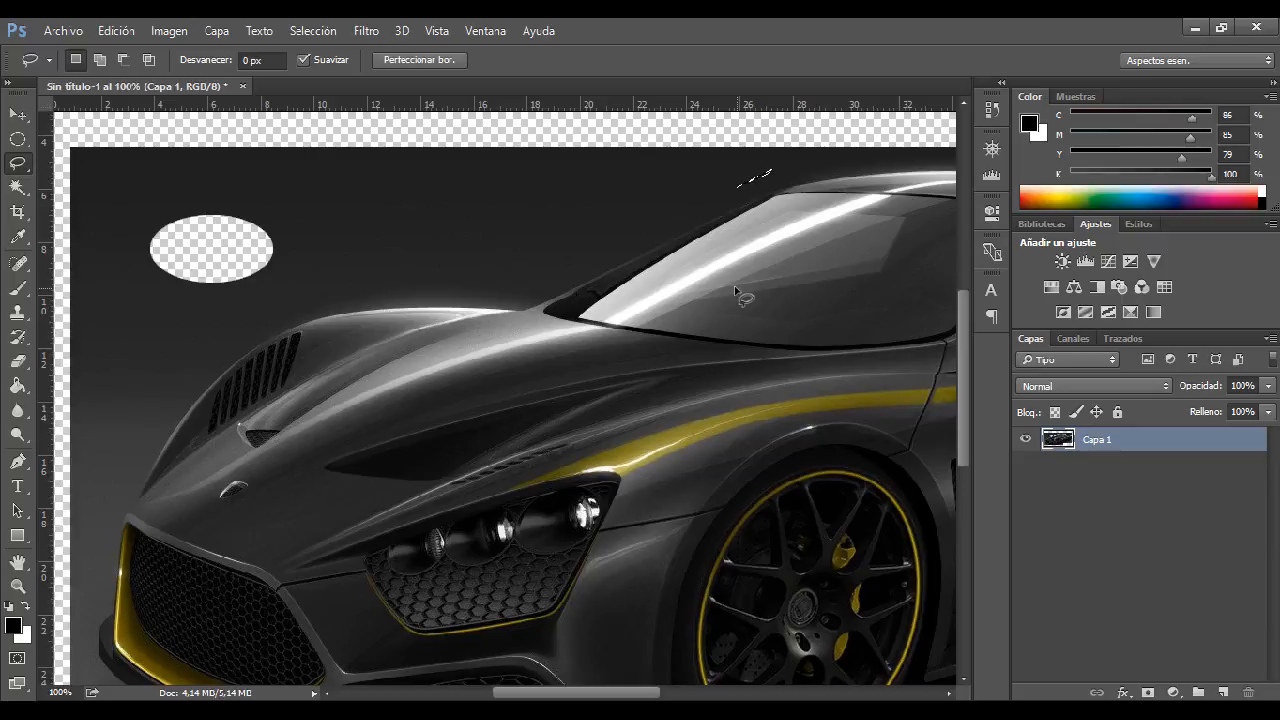
{"action": "left_click", "coordinate": [735, 287]}
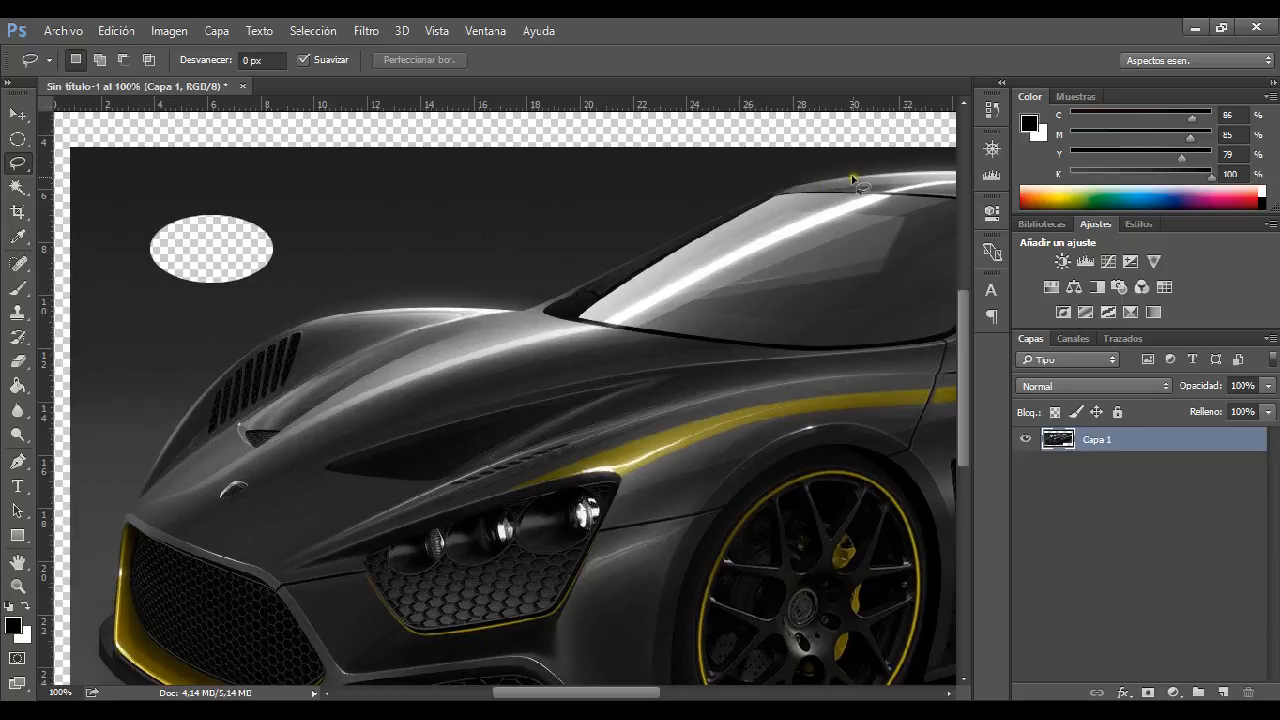
Trace the car's front contour with the freehand Lasso from the roof down to the front bumper, and clear the selection
{"action": "mouse_move", "coordinate": [853, 180]}
{"action": "left_mouse_down"}
{"action": "mouse_move", "coordinate": [747, 202]}
{"action": "mouse_move", "coordinate": [529, 308]}
{"action": "mouse_move", "coordinate": [316, 318]}
{"action": "mouse_move", "coordinate": [271, 337]}
{"action": "mouse_move", "coordinate": [167, 431]}
{"action": "mouse_move", "coordinate": [121, 520]}
{"action": "mouse_move", "coordinate": [112, 632]}
{"action": "left_mouse_up"}
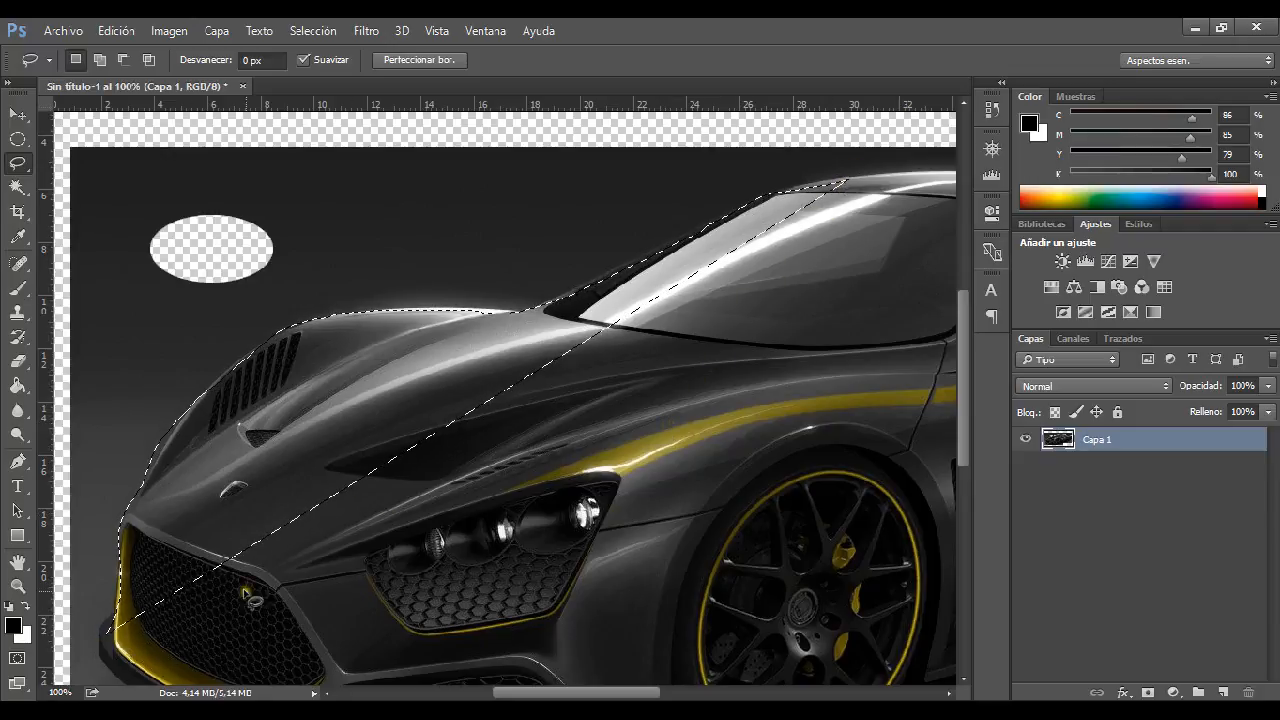
{"action": "left_click", "coordinate": [709, 346], "text": "ctrl"}
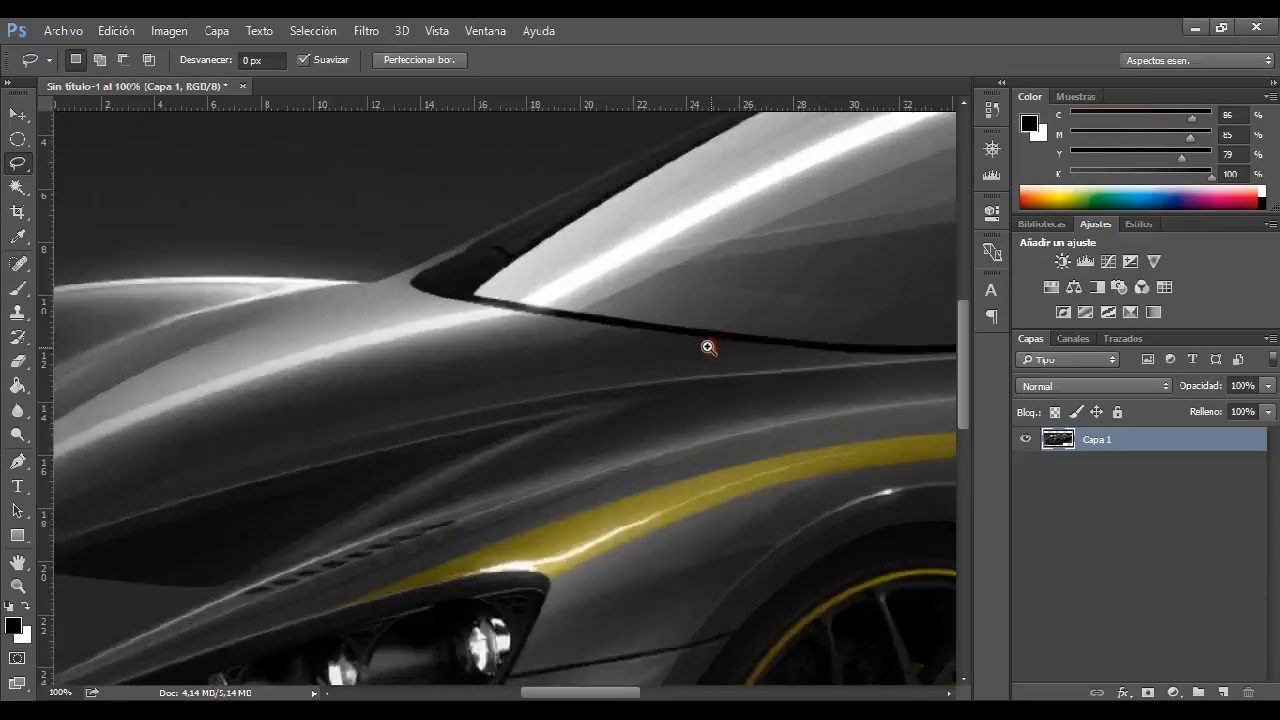
{"action": "left_click", "coordinate": [632, 394], "text": "alt"}
{"action": "left_click", "coordinate": [632, 394], "text": "alt"}
{"action": "left_click_drag", "start_coordinate": [804, 450], "coordinate": [687, 358]}
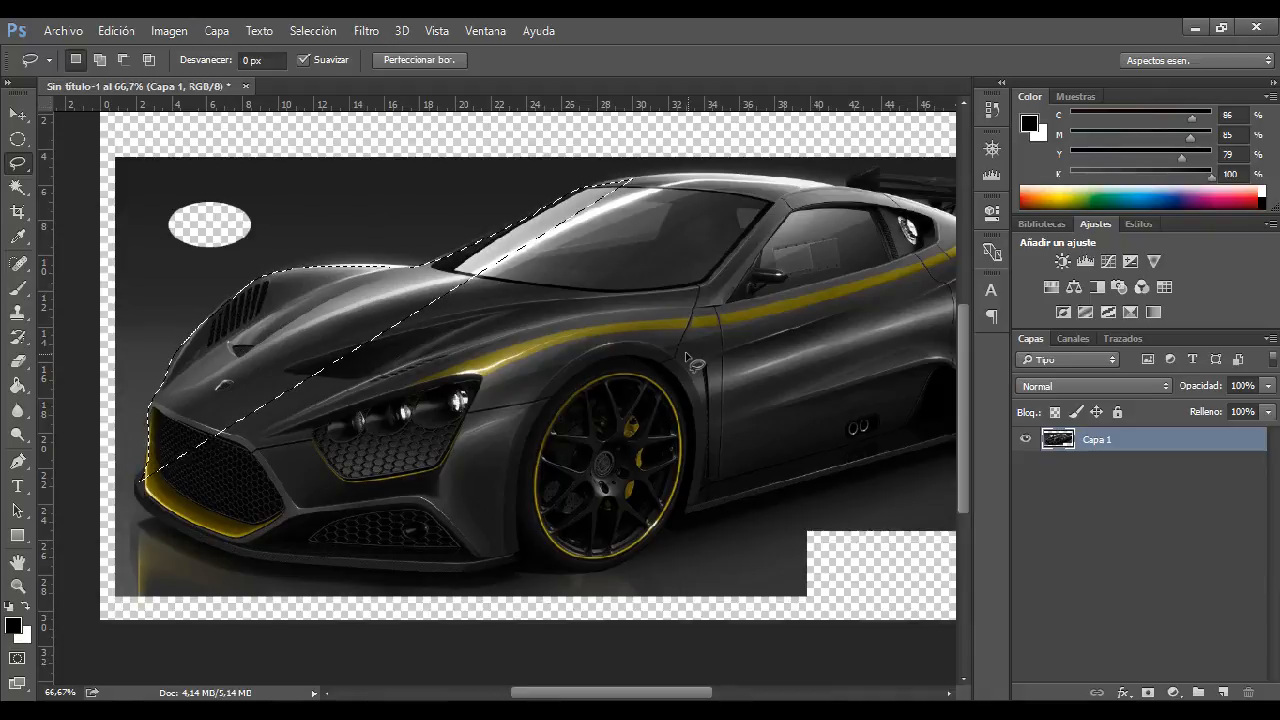
{"action": "left_click", "coordinate": [687, 358]}
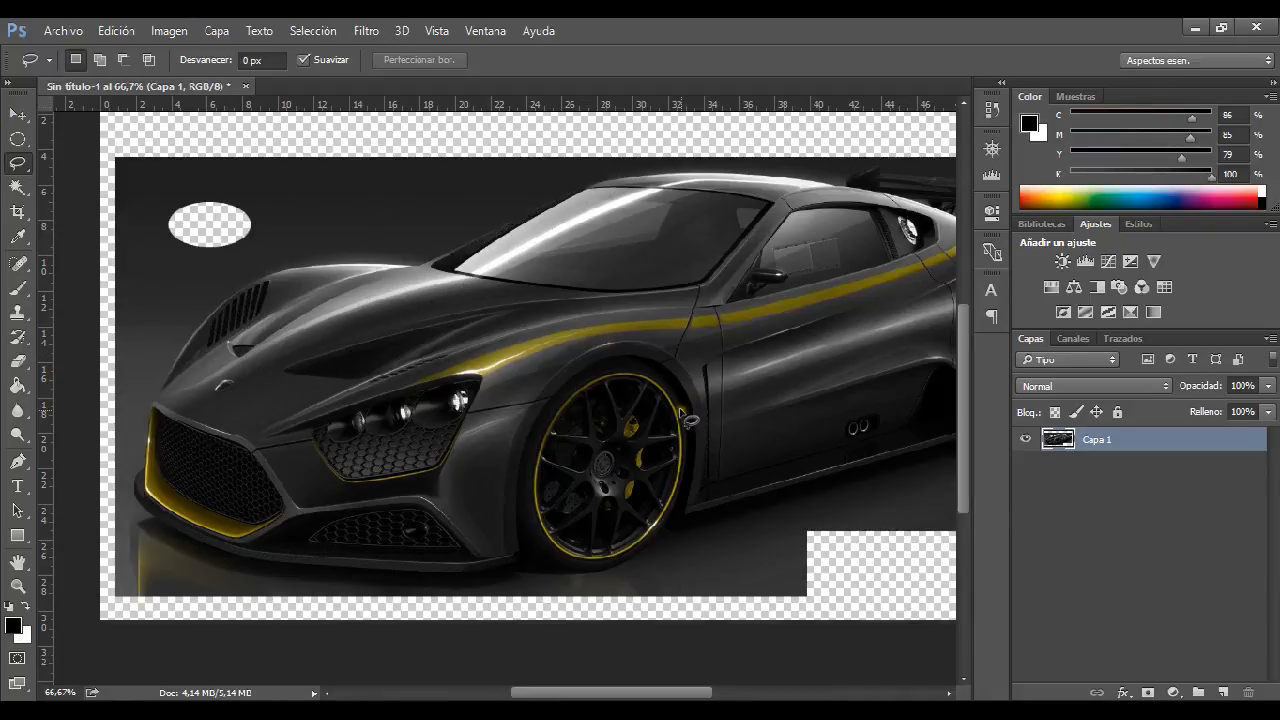
Select the front wheel by tracing around its tire with the freehand Lasso, and clear the selection
{"action": "mouse_move", "coordinate": [684, 412]}
{"action": "left_mouse_down"}
{"action": "mouse_move", "coordinate": [639, 354]}
{"action": "mouse_move", "coordinate": [602, 348]}
{"action": "mouse_move", "coordinate": [536, 402]}
{"action": "mouse_move", "coordinate": [517, 505]}
{"action": "mouse_move", "coordinate": [547, 556]}
{"action": "mouse_move", "coordinate": [579, 575]}
{"action": "mouse_move", "coordinate": [656, 552]}
{"action": "mouse_move", "coordinate": [684, 508]}
{"action": "mouse_move", "coordinate": [687, 415]}
{"action": "left_mouse_up"}
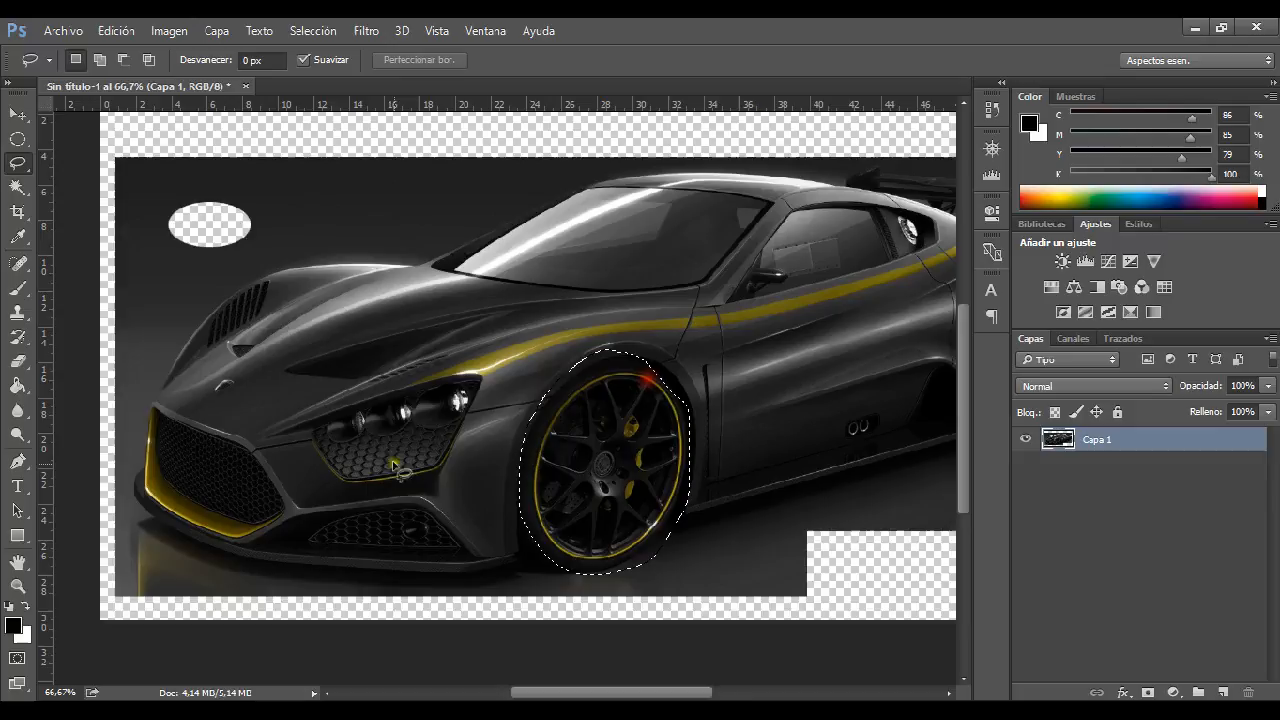
{"action": "left_click", "coordinate": [855, 496]}
{"action": "mouse_move", "coordinate": [785, 307]}
{"action": "left_mouse_down"}
{"action": "mouse_move", "coordinate": [523, 341]}
{"action": "mouse_move", "coordinate": [614, 312]}
{"action": "mouse_move", "coordinate": [559, 327]}
{"action": "left_mouse_up"}
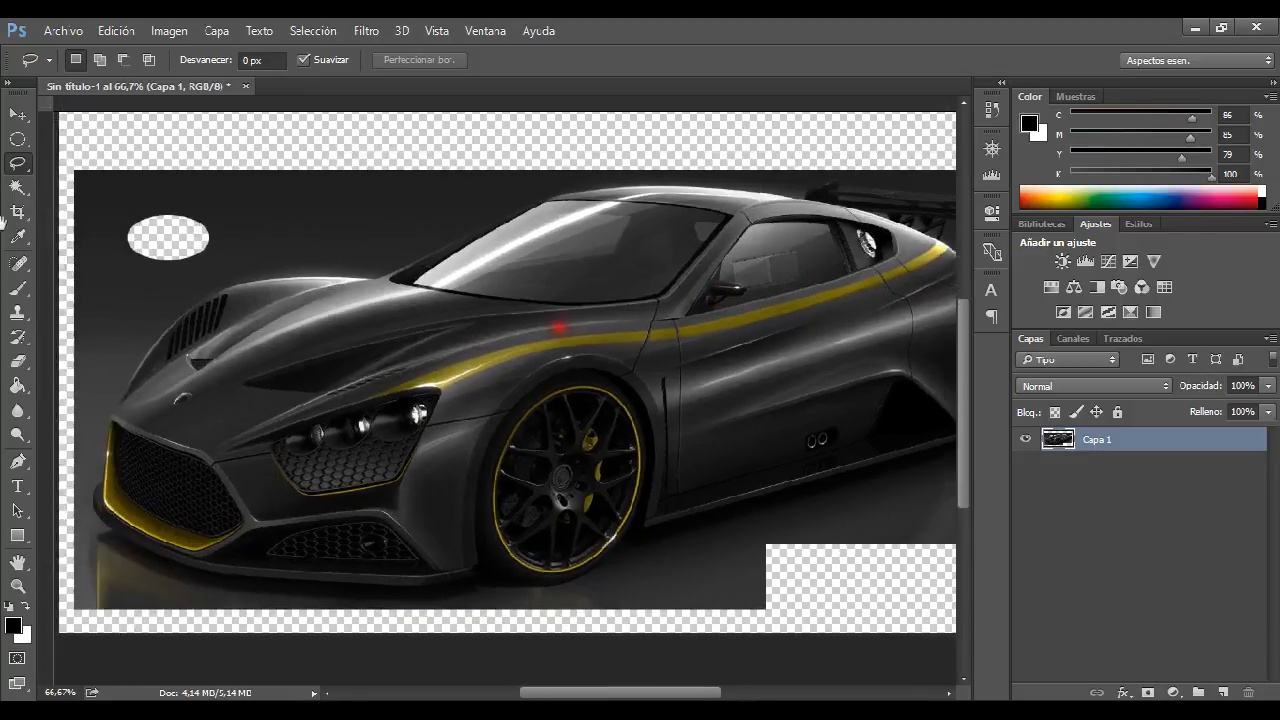
{"action": "key", "text": "ctrl+r"}
Switch to the Polygonal Lasso and start outlining the car from the roof down the windshield pillar to the hood
{"action": "left_click_drag", "start_coordinate": [25, 163], "coordinate": [97, 183]}
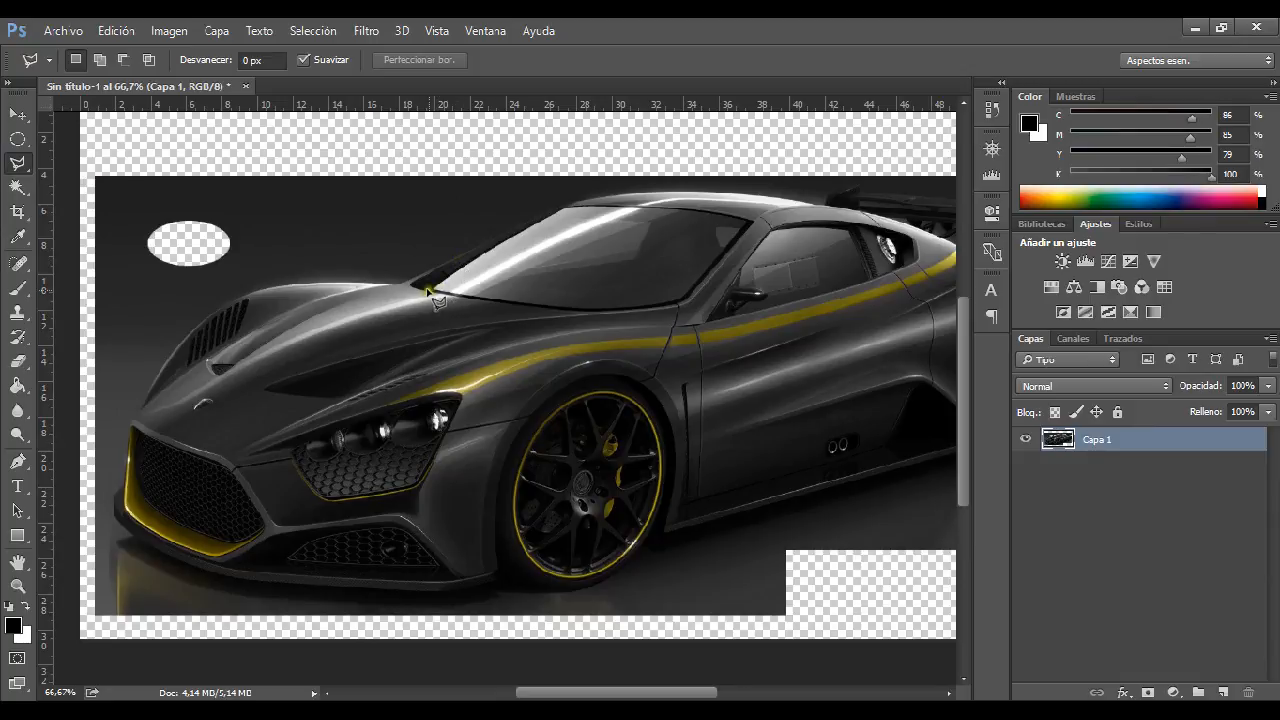
{"action": "left_click", "coordinate": [591, 224], "text": "ctrl"}
{"action": "left_click", "coordinate": [586, 251], "text": "ctrl"}
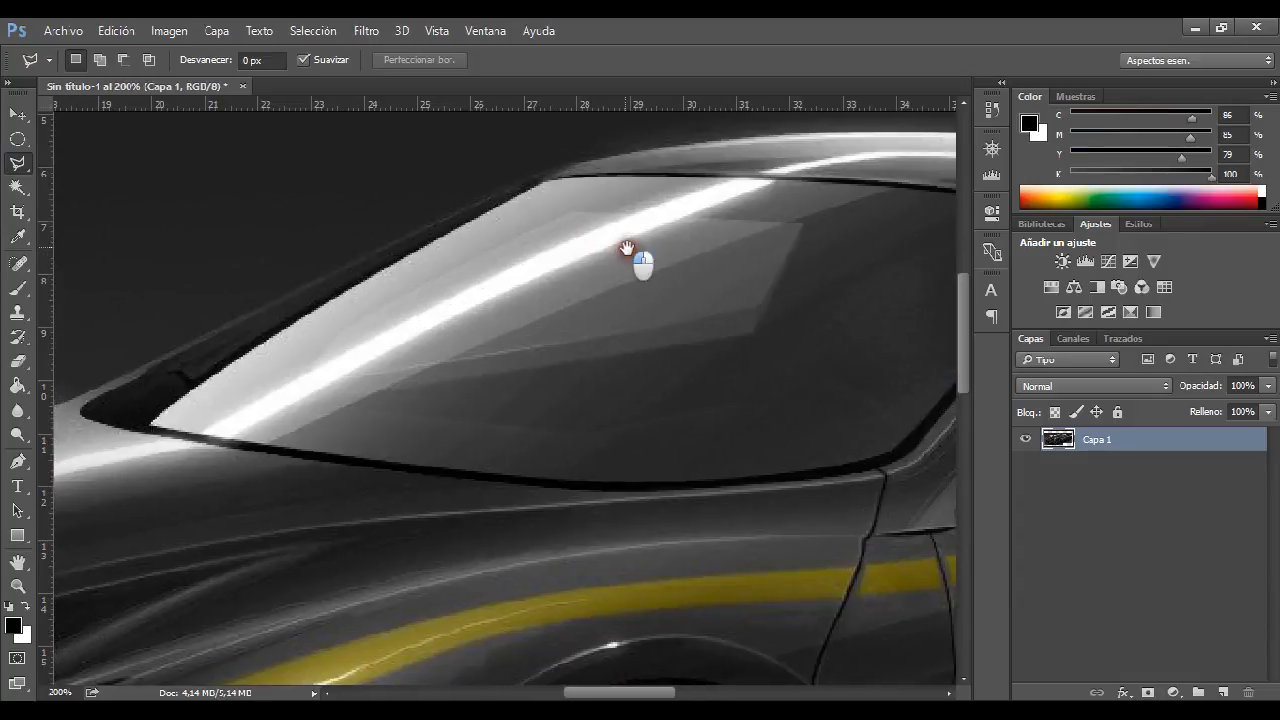
{"action": "left_click_drag", "start_coordinate": [634, 257], "coordinate": [835, 355]}
{"action": "left_click", "coordinate": [874, 249]}
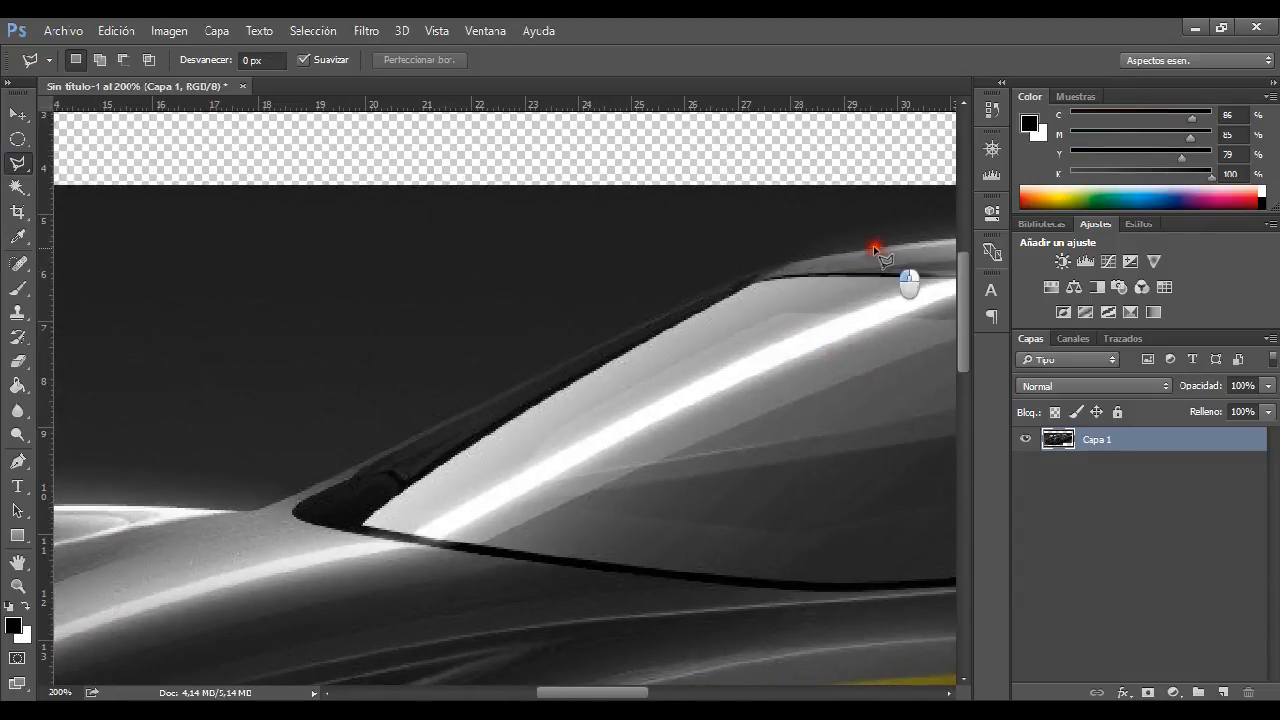
{"action": "left_click", "coordinate": [779, 263]}
{"action": "left_click", "coordinate": [707, 289]}
{"action": "left_click", "coordinate": [304, 491]}
{"action": "left_click", "coordinate": [250, 513]}
Continue the polygonal outline along the top of the far front fender and around its curve past the vents
{"action": "left_click_drag", "start_coordinate": [356, 526], "coordinate": [850, 282]}
{"action": "left_click", "coordinate": [633, 257]}
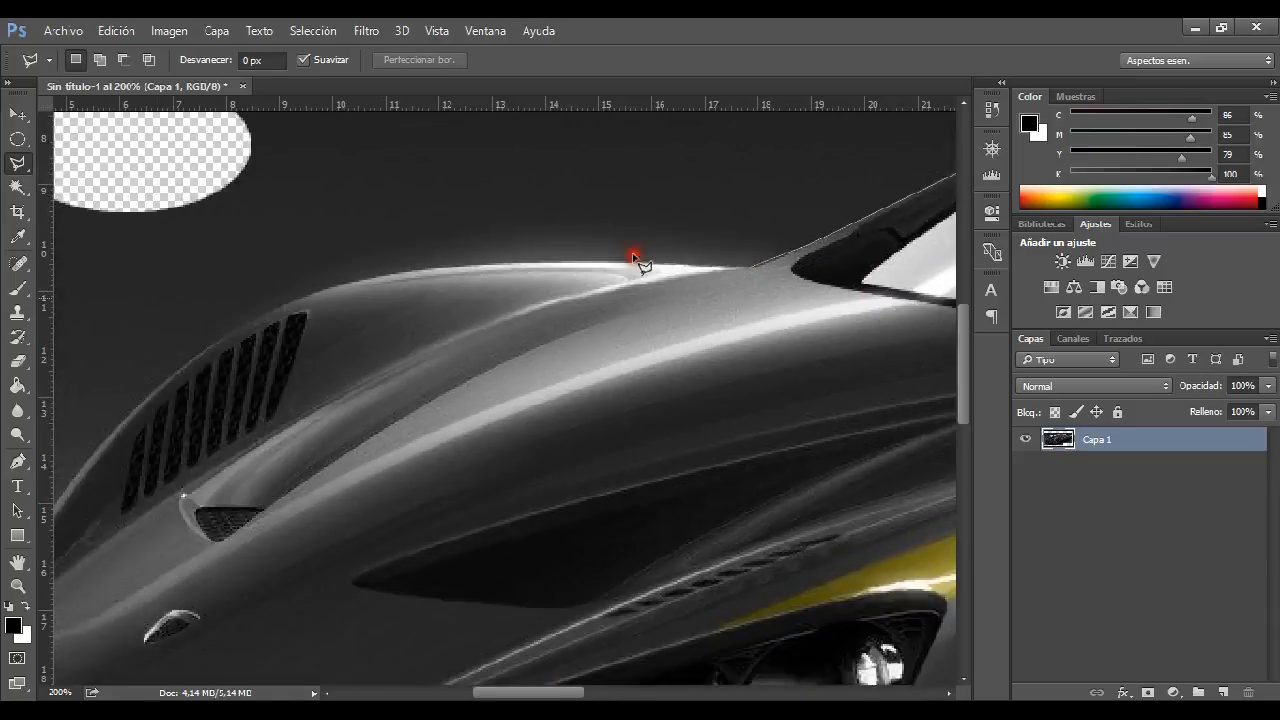
{"action": "left_click", "coordinate": [643, 265]}
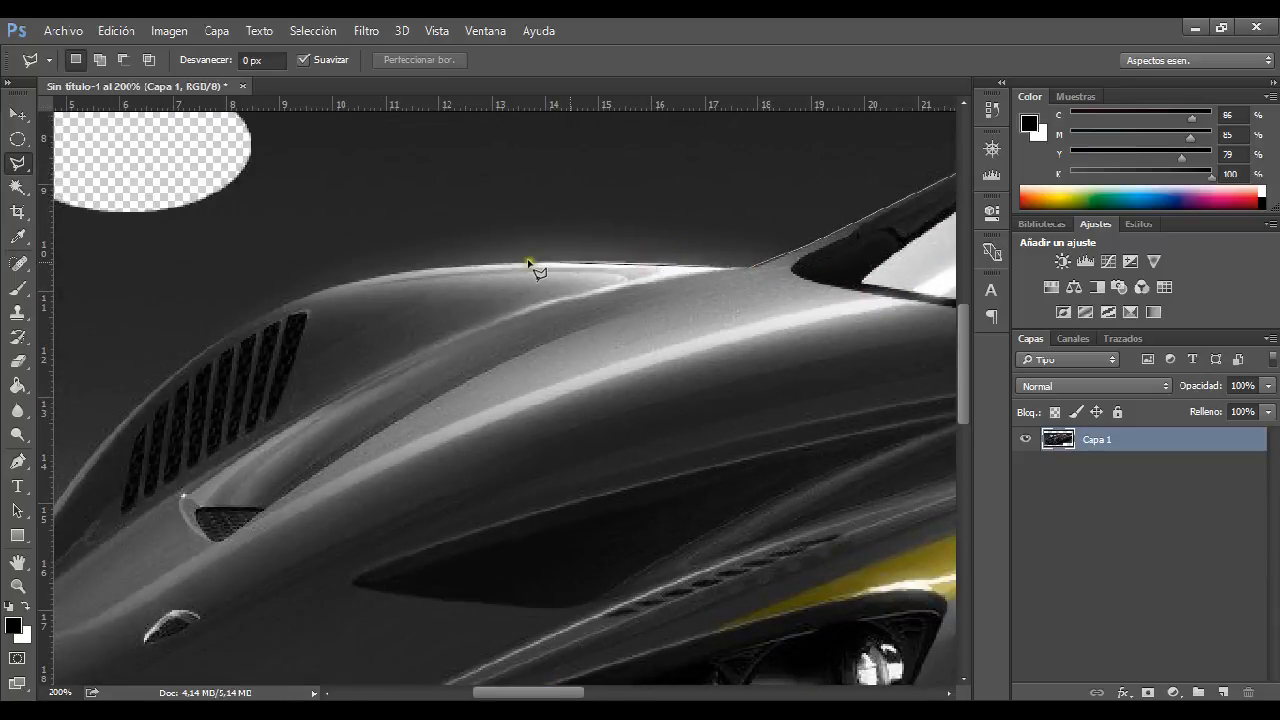
{"action": "left_click", "coordinate": [514, 266]}
{"action": "left_click", "coordinate": [388, 276]}
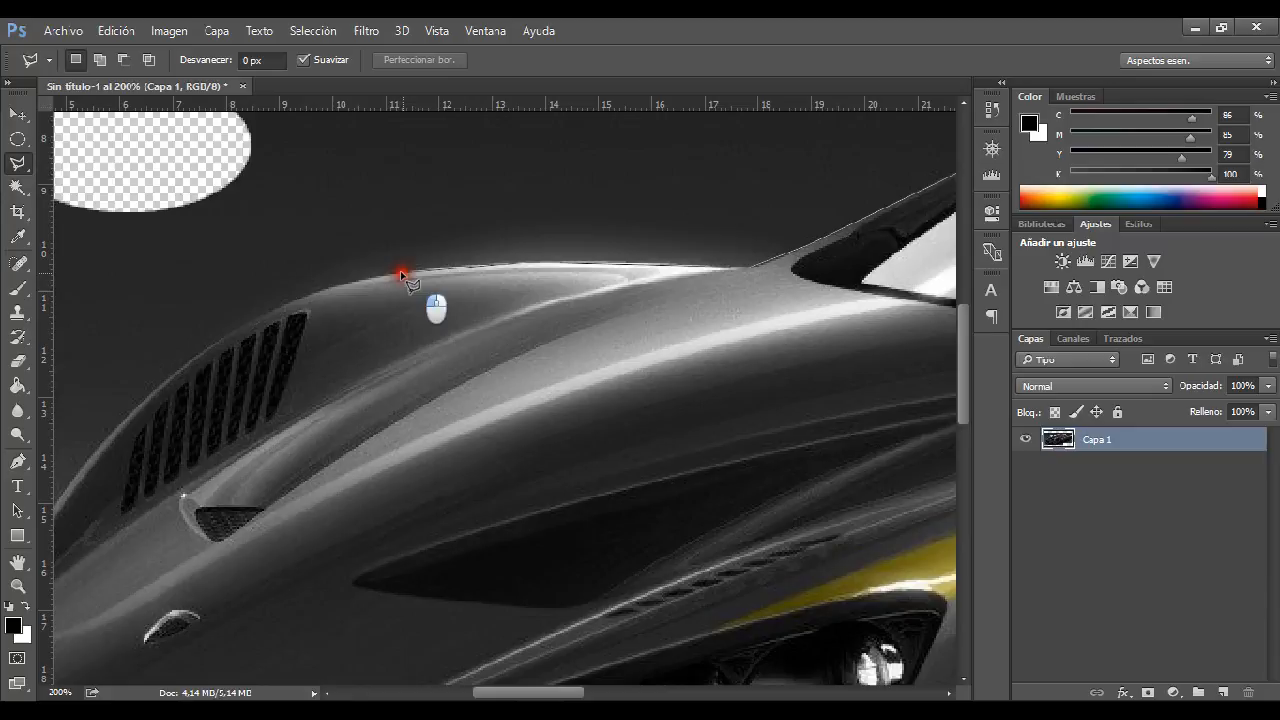
{"action": "left_click", "coordinate": [327, 290]}
{"action": "left_click", "coordinate": [256, 318]}
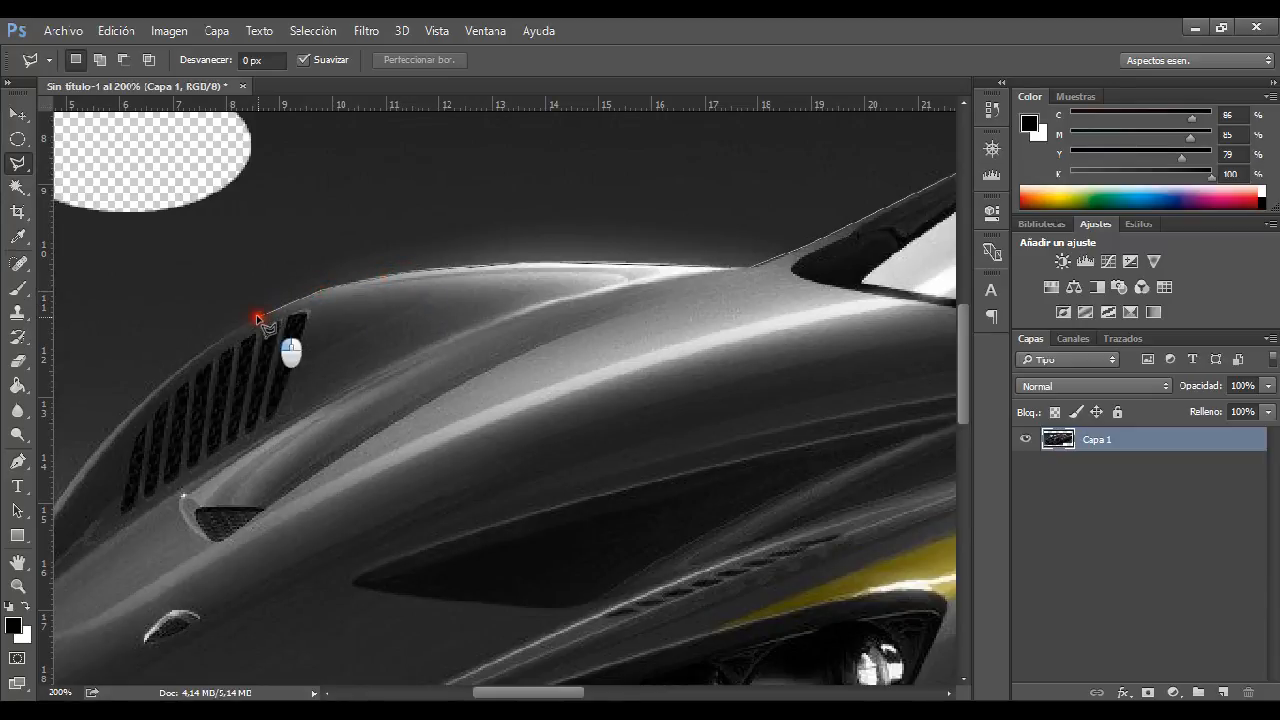
{"action": "left_click", "coordinate": [195, 357]}
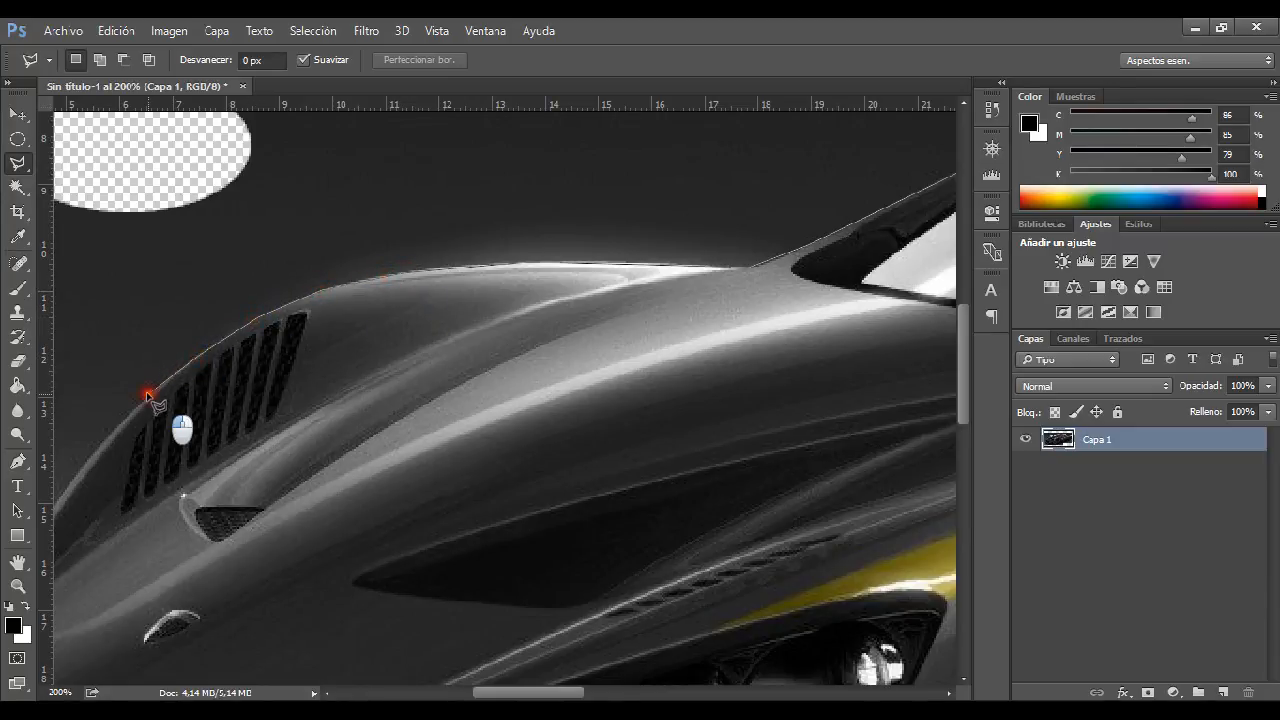
{"action": "left_click_drag", "start_coordinate": [306, 399], "coordinate": [557, 206]}
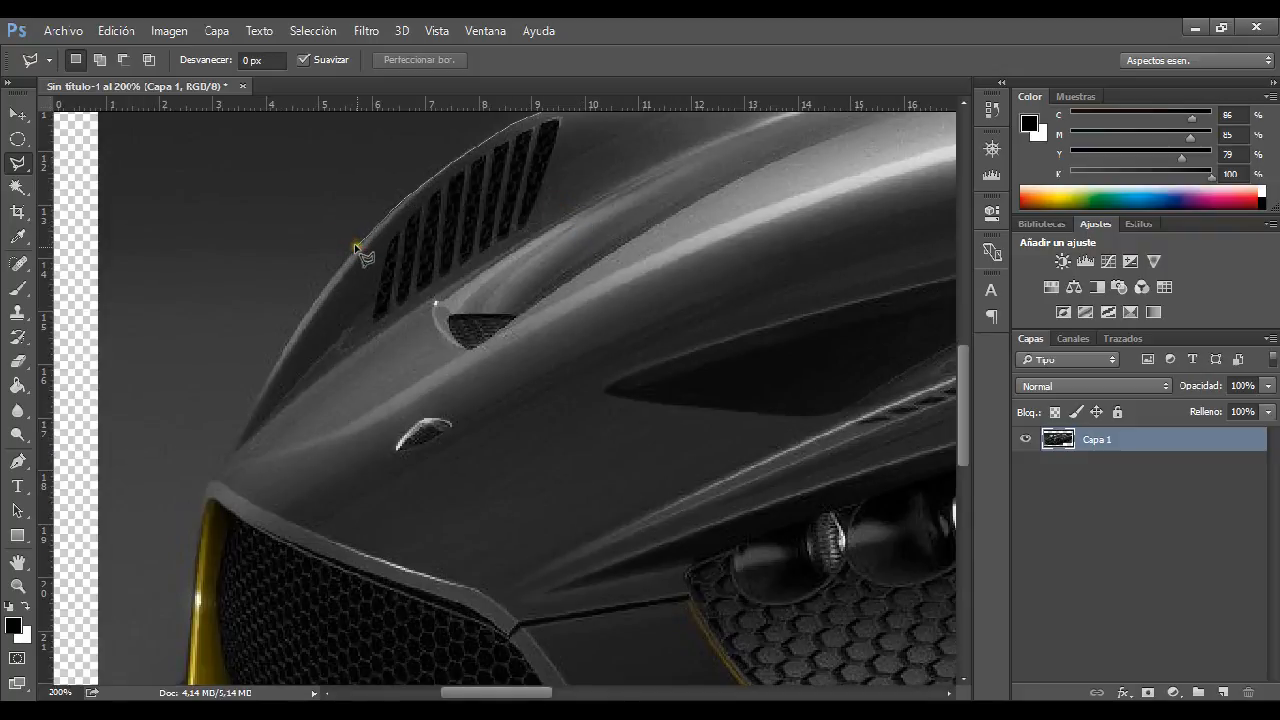
Extend the polygonal outline down the fender's front edge to the upper corner of the grille
{"action": "left_click", "coordinate": [316, 298]}
{"action": "left_click", "coordinate": [287, 347]}
{"action": "left_click", "coordinate": [257, 398]}
{"action": "left_click", "coordinate": [234, 442]}
{"action": "left_click", "coordinate": [206, 484]}
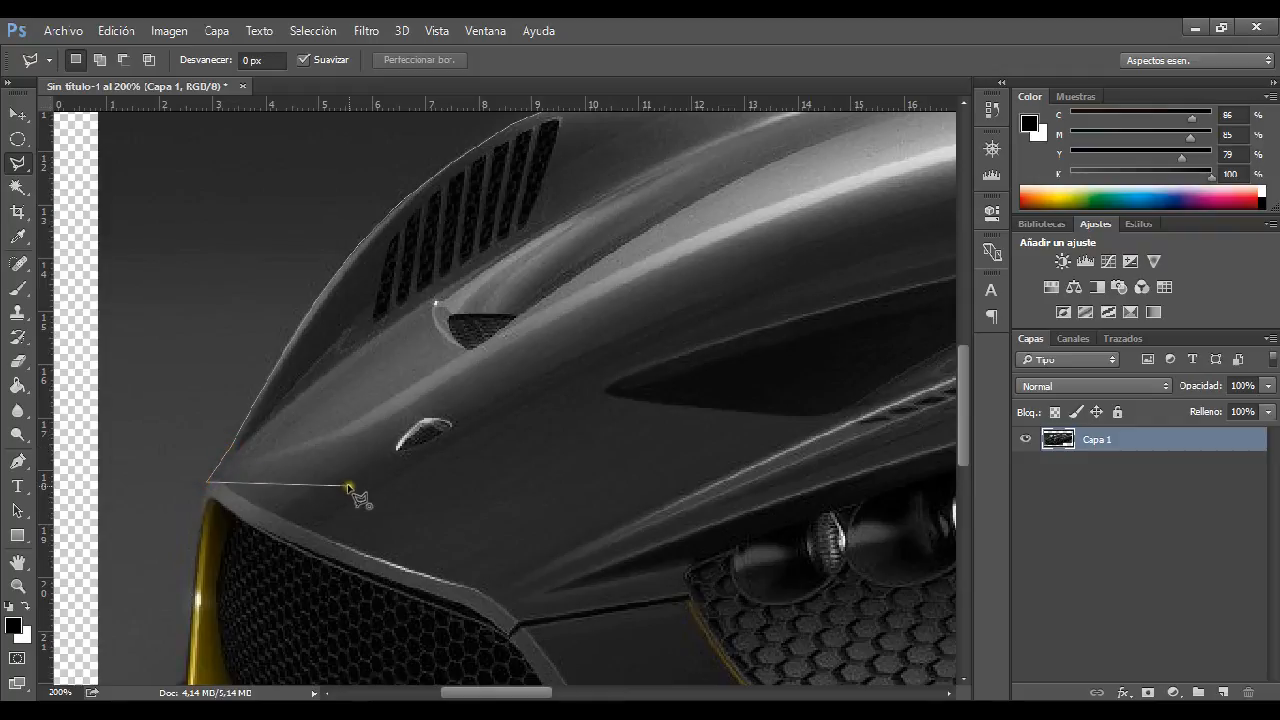
Extend the polygonal outline down the side of the grille and along the front bumper's lower edge toward the front wheel
{"action": "left_click", "coordinate": [368, 461], "text": "alt"}
{"action": "left_click", "coordinate": [427, 470], "text": "alt"}
{"action": "left_click_drag", "start_coordinate": [427, 470], "coordinate": [316, 345]}
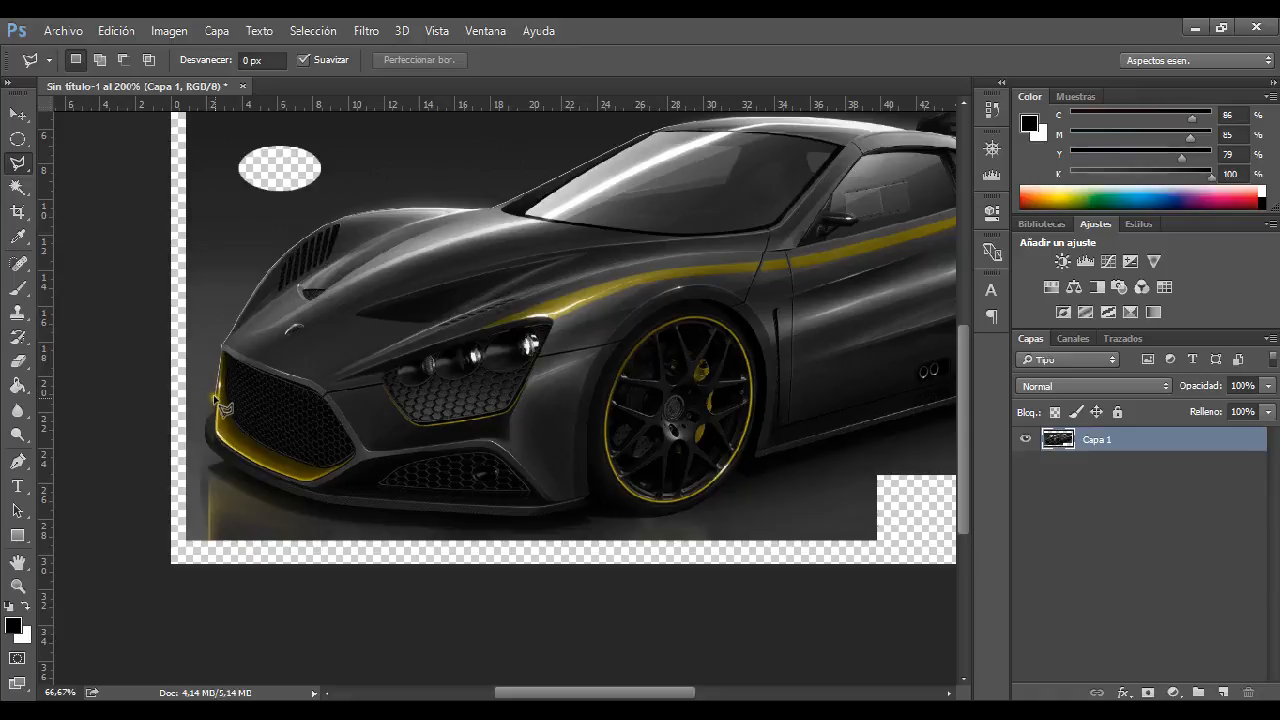
{"action": "left_click", "coordinate": [212, 400]}
{"action": "left_click", "coordinate": [207, 432]}
{"action": "left_click", "coordinate": [259, 486]}
{"action": "left_click", "coordinate": [293, 494]}
{"action": "left_click", "coordinate": [363, 514]}
{"action": "left_click", "coordinate": [400, 516]}
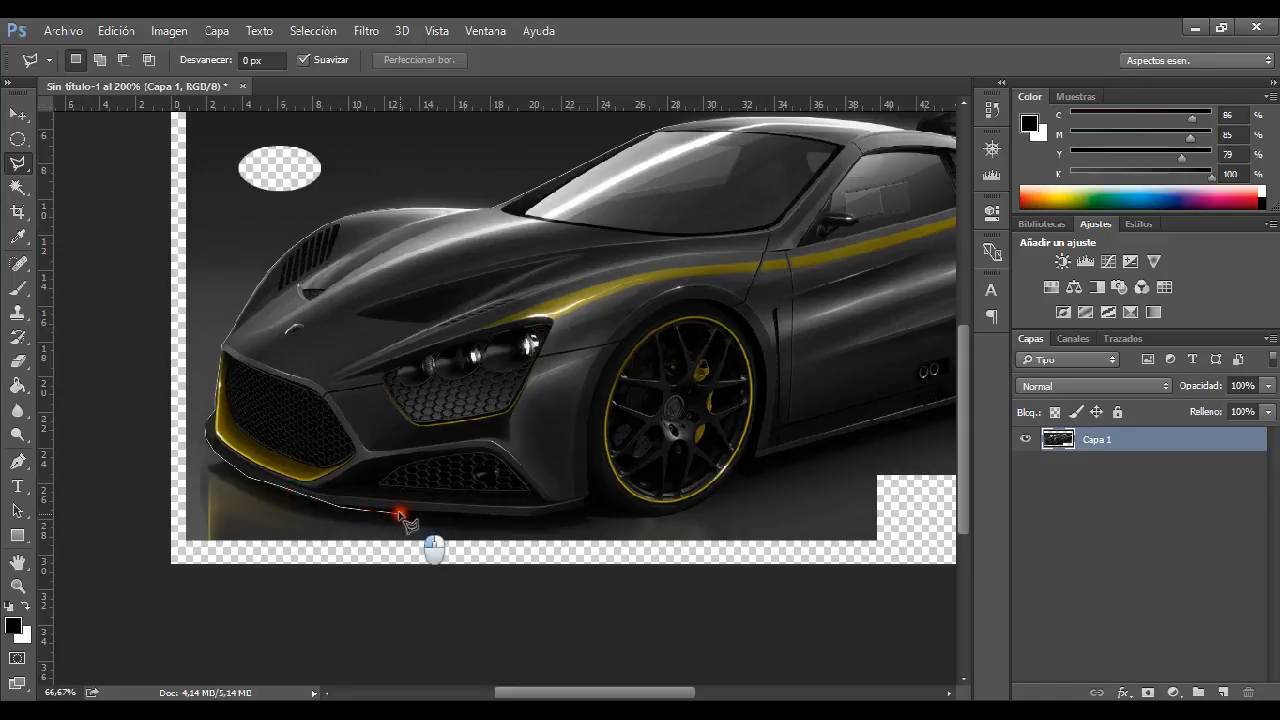
{"action": "left_click", "coordinate": [471, 514]}
{"action": "left_click", "coordinate": [534, 519]}
{"action": "left_click", "coordinate": [578, 510]}
Carry the polygonal outline around the bottom of the front tire to the start of the side skirt
{"action": "left_click", "coordinate": [594, 503]}
{"action": "left_click", "coordinate": [623, 512]}
{"action": "left_click", "coordinate": [662, 522]}
{"action": "left_click", "coordinate": [682, 514]}
{"action": "left_click", "coordinate": [700, 502]}
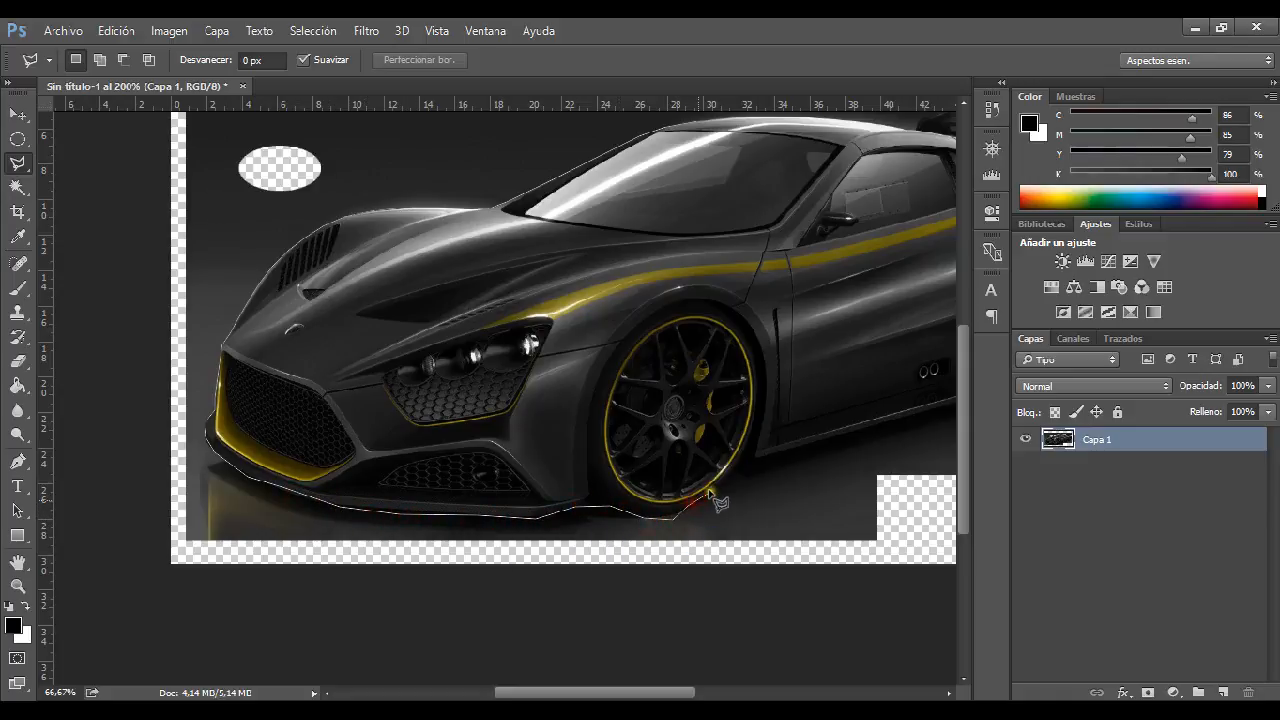
{"action": "left_click", "coordinate": [738, 479]}
{"action": "left_click", "coordinate": [748, 452]}
{"action": "left_click", "coordinate": [757, 456]}
Follow the side skirt's lower edge with the polygonal outline and continue beneath the rear wheel
{"action": "left_click_drag", "start_coordinate": [861, 408], "coordinate": [665, 406]}
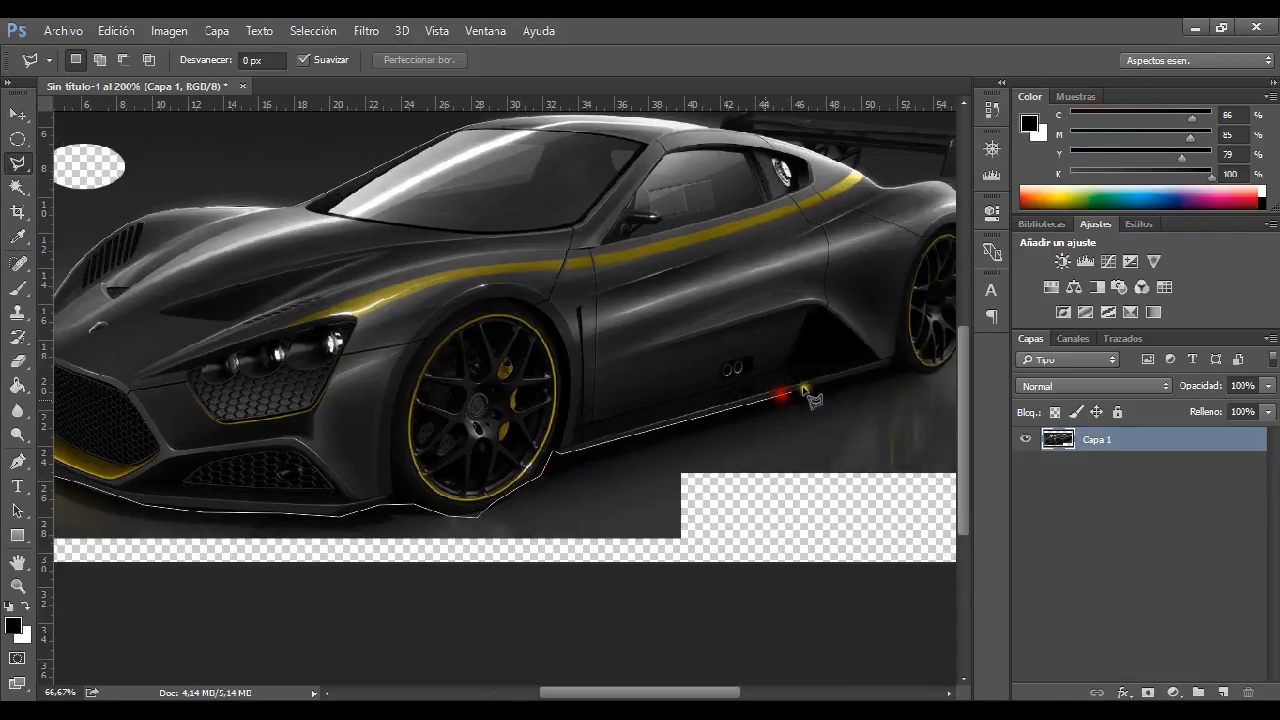
{"action": "left_click", "coordinate": [892, 362]}
{"action": "left_click_drag", "start_coordinate": [888, 337], "coordinate": [639, 339]}
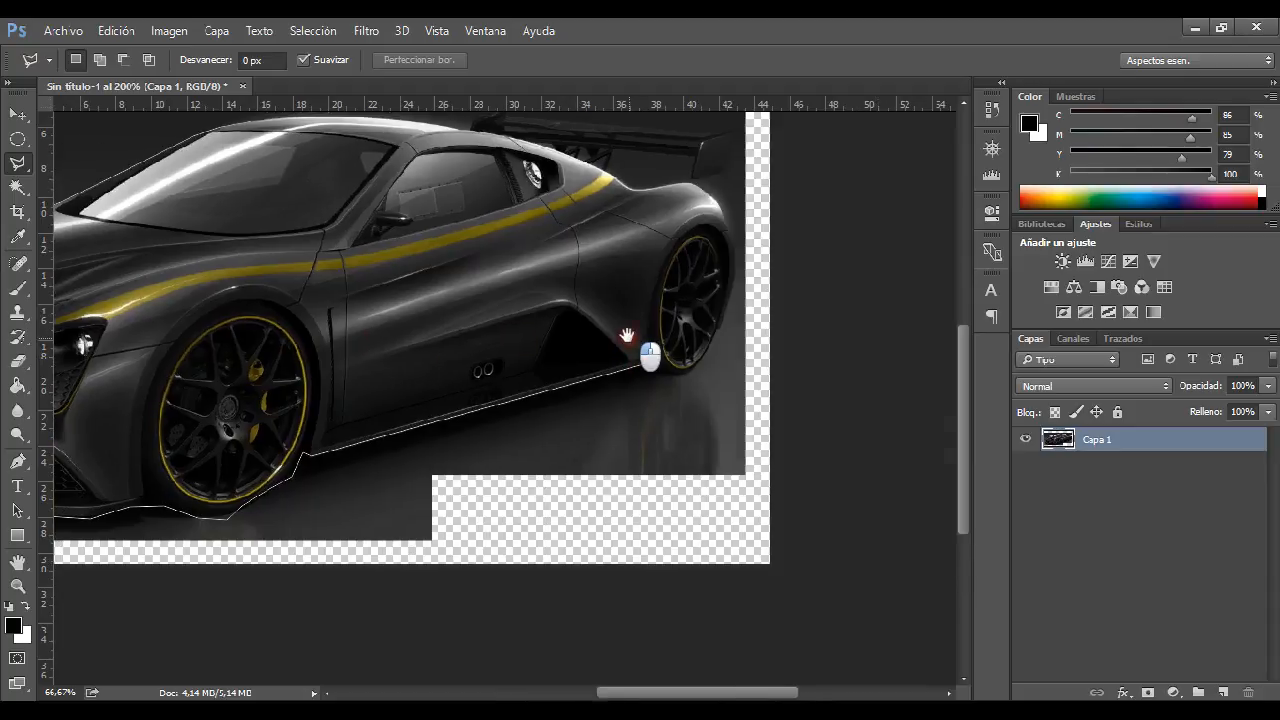
{"action": "left_click", "coordinate": [648, 373]}
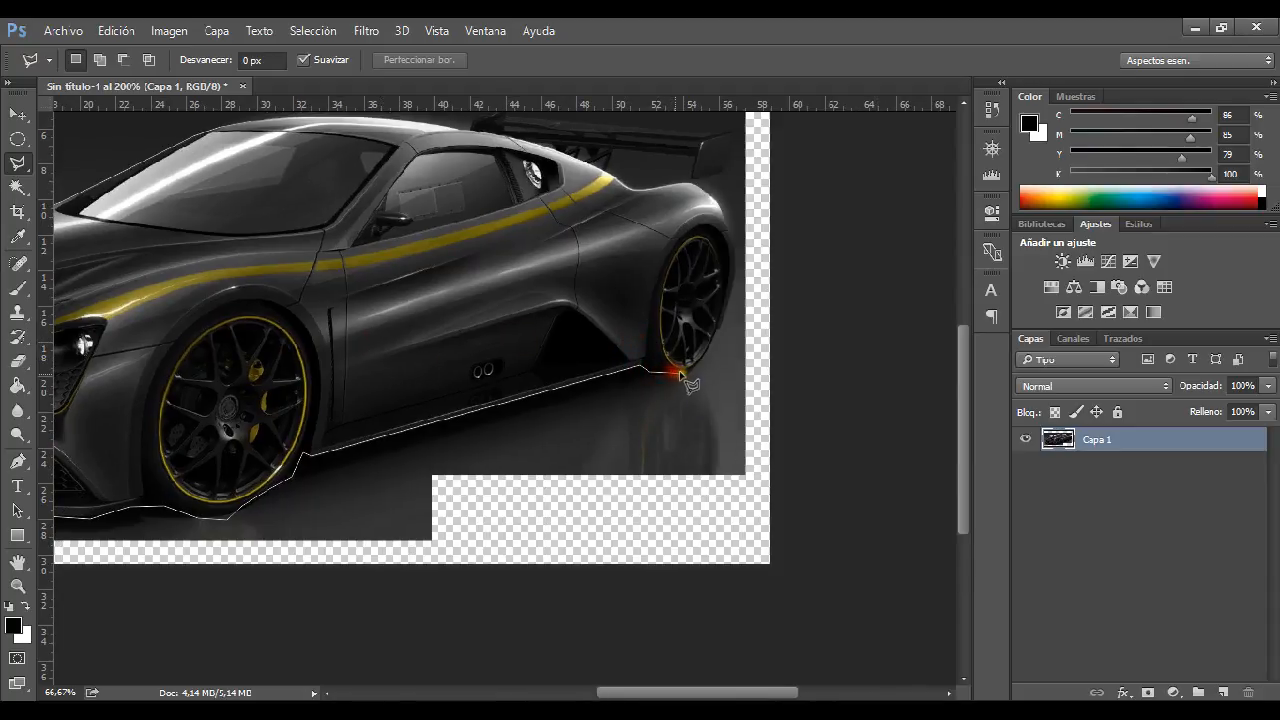
{"action": "left_click", "coordinate": [690, 371]}
Outline the outer edge of the rear tire closely, removing the misplaced polygonal points in the background
{"action": "scroll", "coordinate": [722, 284], "scroll_direction": "up", "scroll_amount": 2}
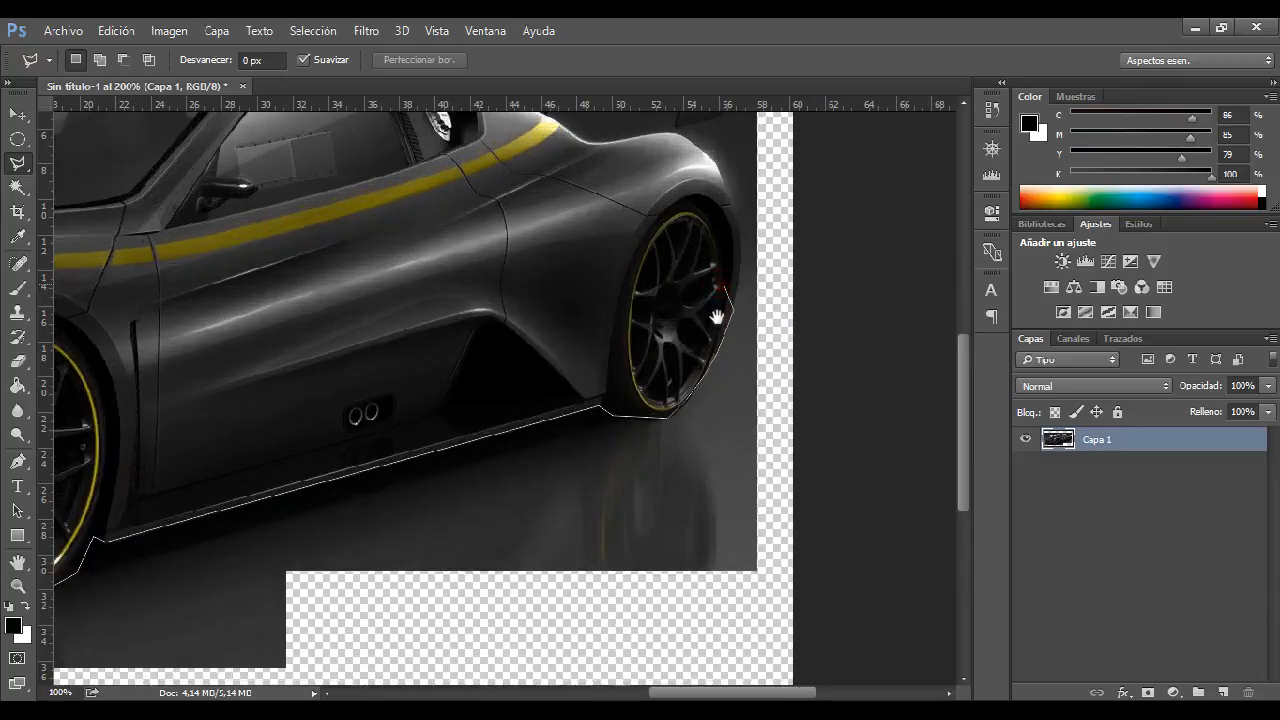
{"action": "left_click_drag", "start_coordinate": [757, 247], "coordinate": [685, 358]}
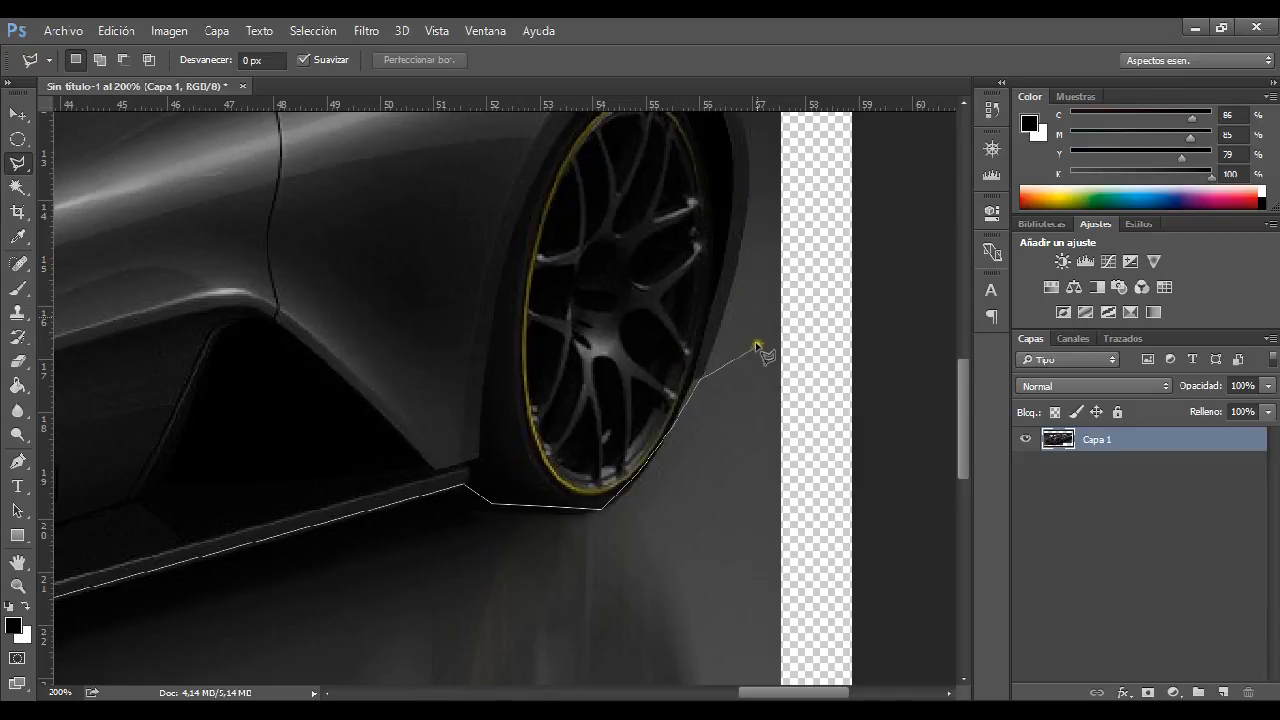
{"action": "left_click", "coordinate": [812, 330]}
{"action": "left_click", "coordinate": [762, 208]}
{"action": "key", "text": "BackSpace"}
{"action": "key", "text": "BackSpace"}
{"action": "left_click", "coordinate": [743, 245]}
Continue the polygonal outline up the rear tire's outer edge to the back of the wheel arch
{"action": "mouse_move", "coordinate": [749, 200]}
{"action": "left_mouse_down"}
{"action": "mouse_move", "coordinate": [651, 391]}
{"action": "mouse_move", "coordinate": [657, 362]}
{"action": "left_mouse_up"}
{"action": "left_click", "coordinate": [656, 353]}
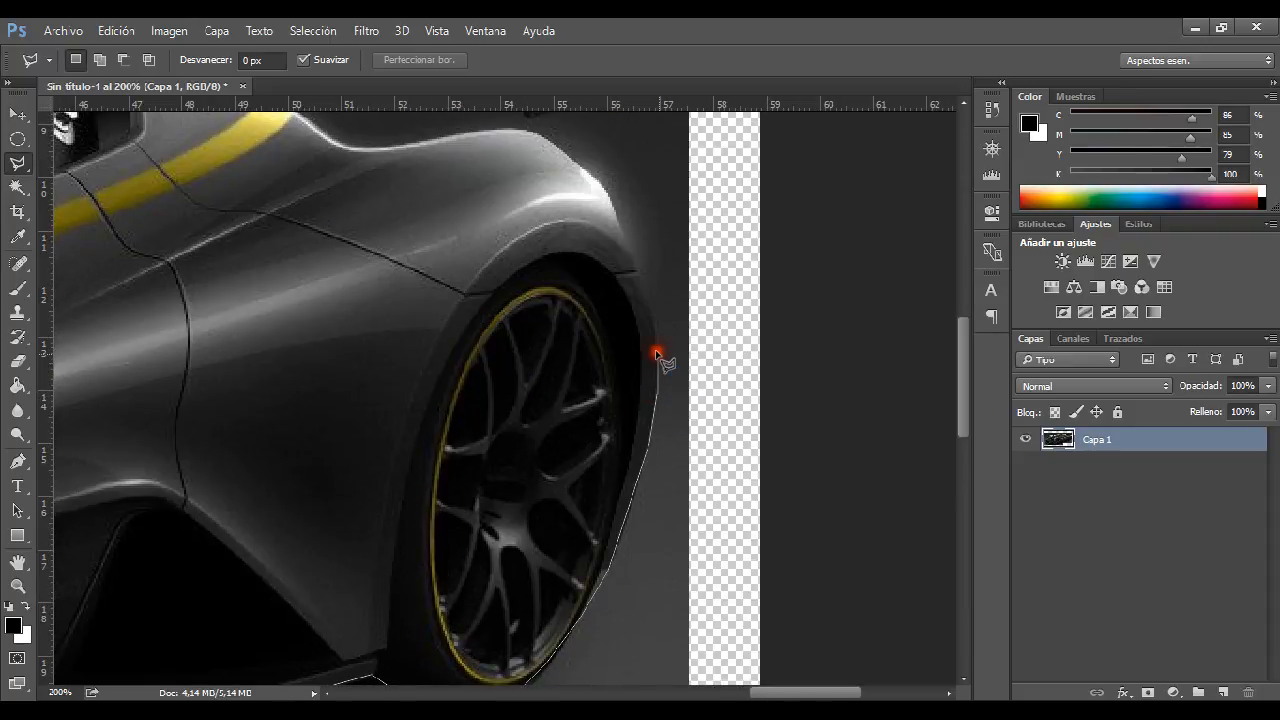
{"action": "left_click", "coordinate": [651, 320]}
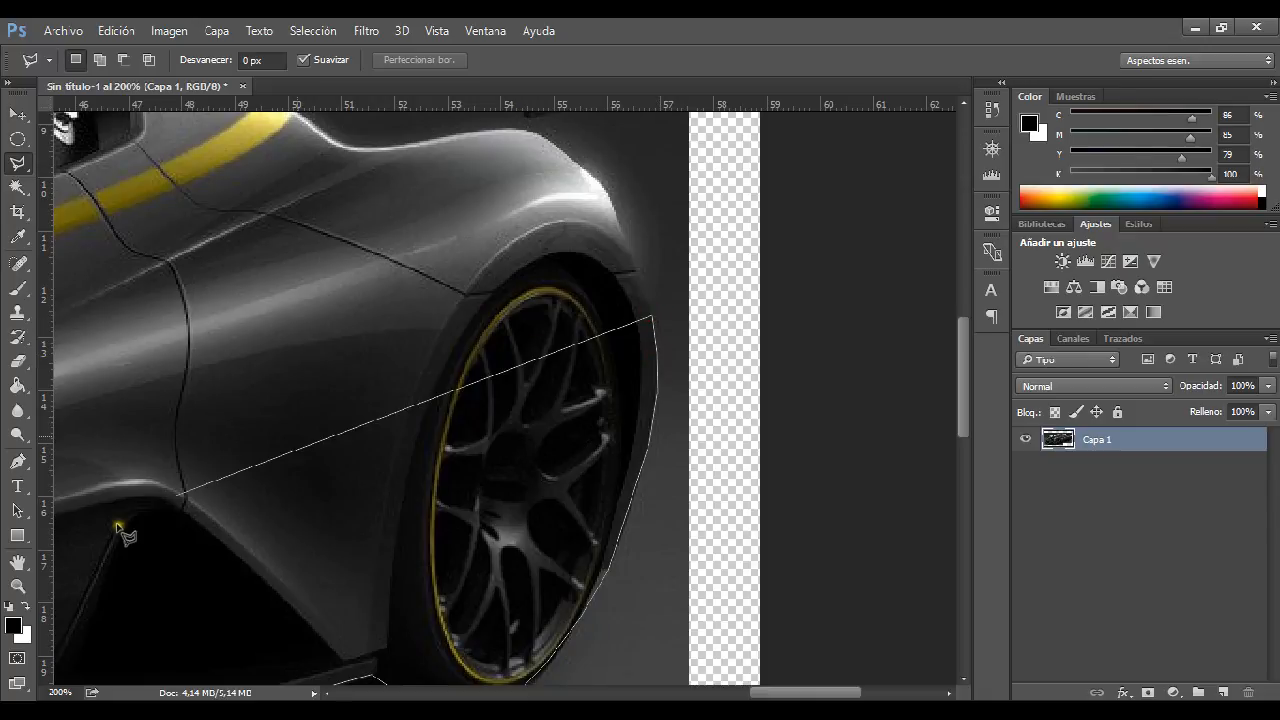
{"action": "left_click", "coordinate": [748, 300]}
{"action": "left_click", "coordinate": [682, 318]}
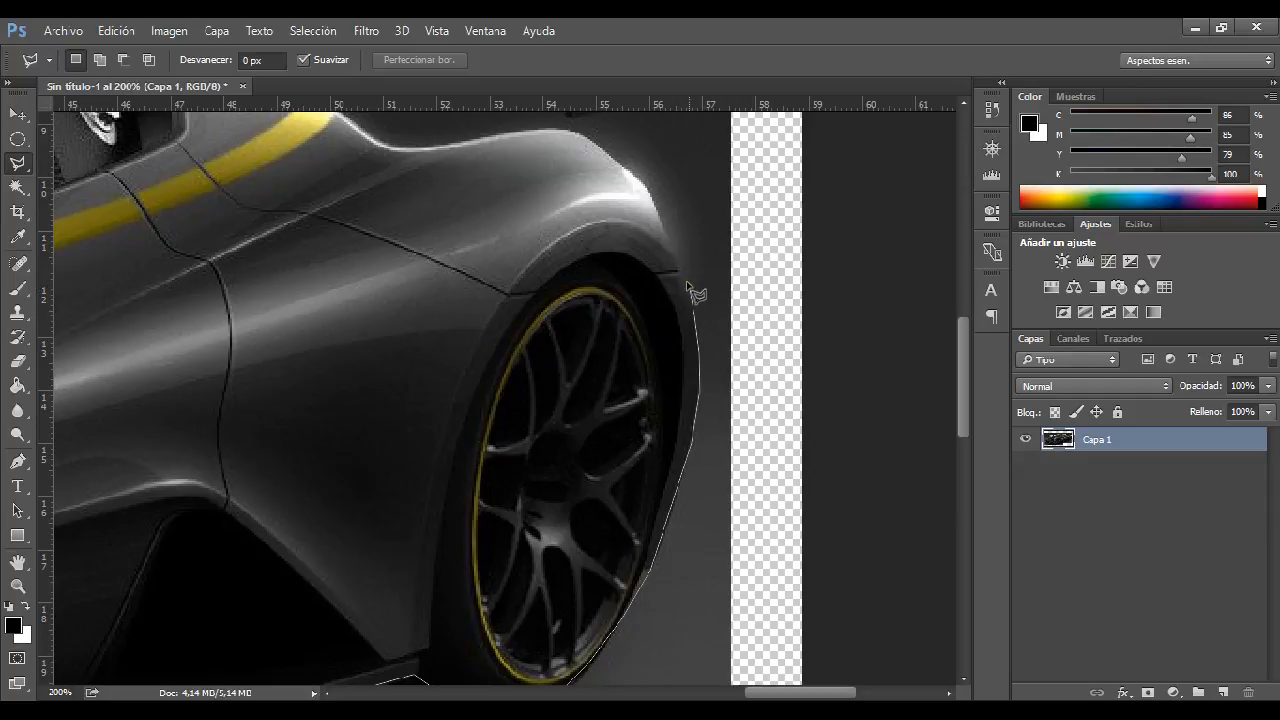
{"action": "left_click_drag", "start_coordinate": [692, 288], "coordinate": [695, 294]}
{"action": "scroll", "coordinate": [695, 294], "scroll_direction": "up", "scroll_amount": 1}
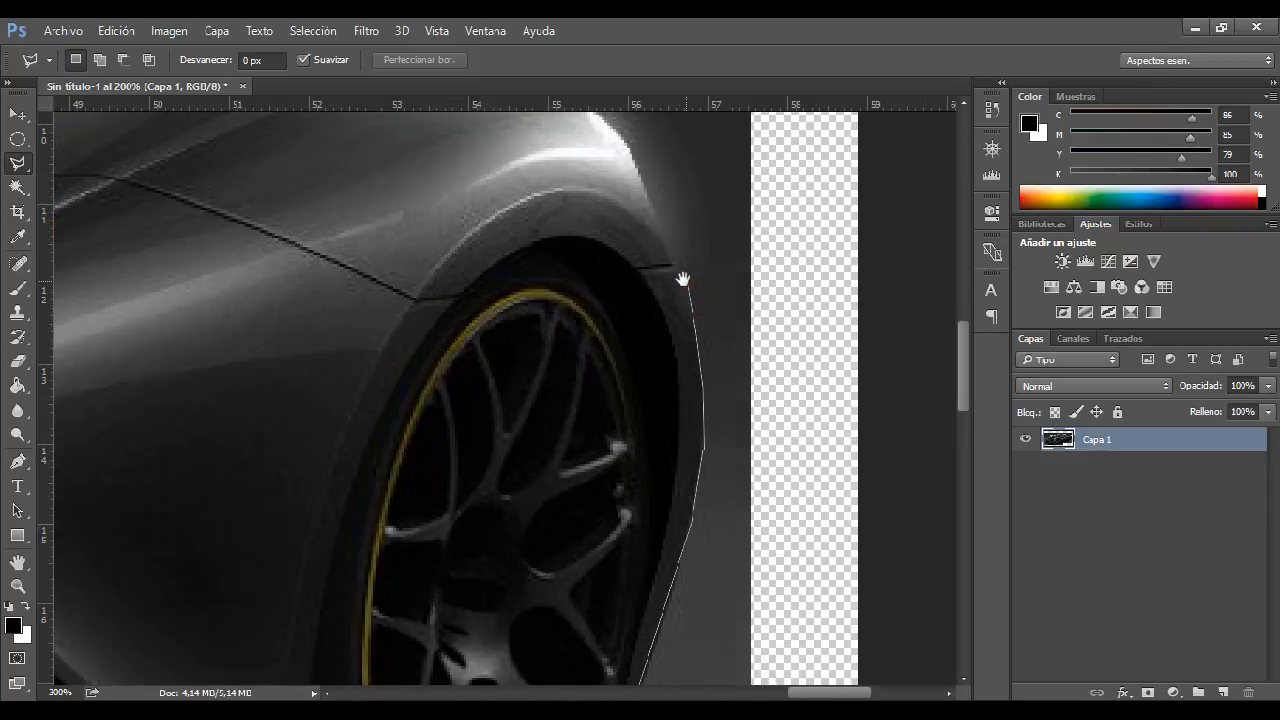
{"action": "scroll", "coordinate": [706, 292], "scroll_direction": "down", "scroll_amount": 1}
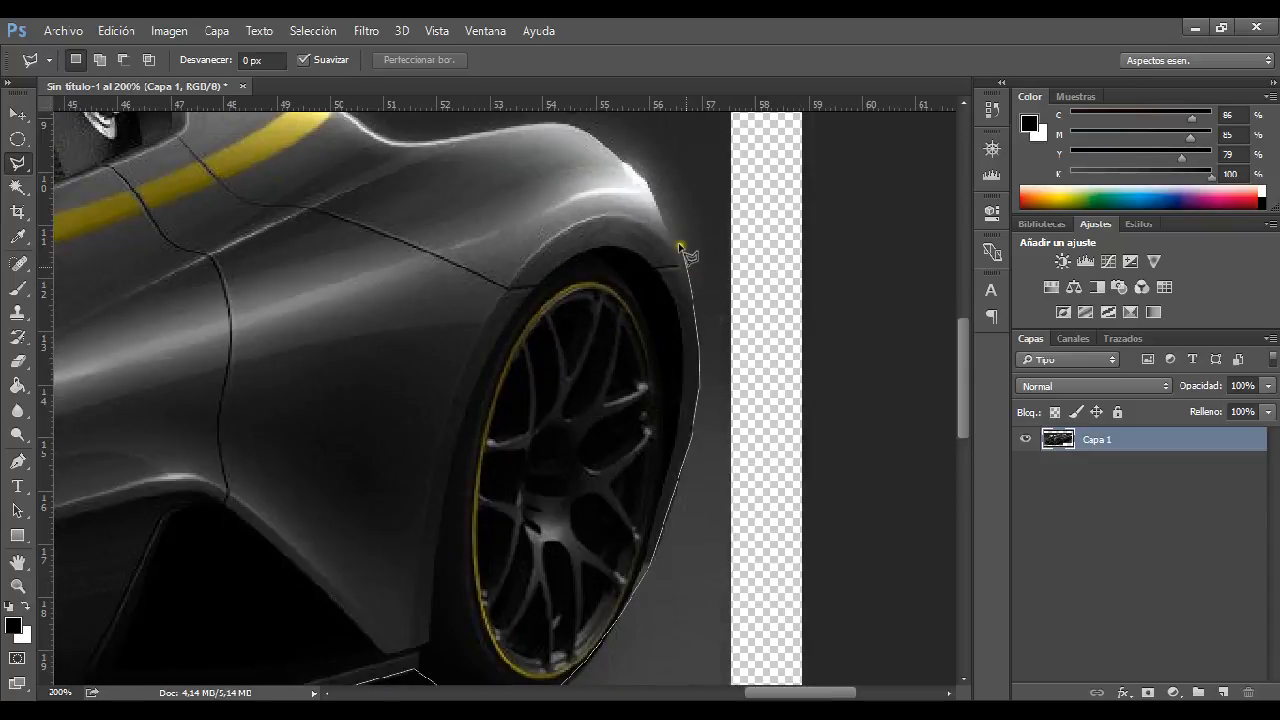
Trace the rear fender's curved outer edge with closely spaced polygonal points up to its crest
{"action": "left_click", "coordinate": [664, 220]}
{"action": "left_click", "coordinate": [640, 180]}
{"action": "left_click", "coordinate": [619, 156]}
{"action": "left_click", "coordinate": [573, 129]}
{"action": "left_click", "coordinate": [549, 123]}
{"action": "left_click_drag", "start_coordinate": [495, 158], "coordinate": [528, 271]}
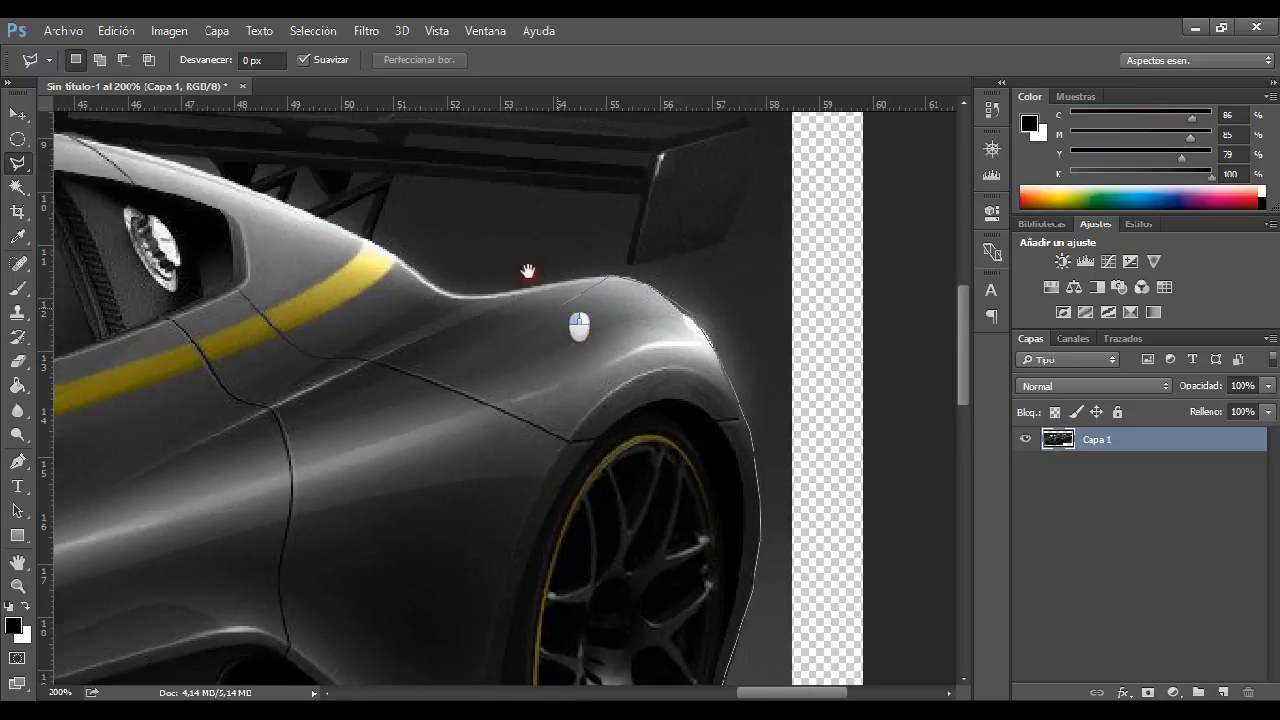
Follow the bodywork's upper edge from the rear fender's crest to the base of the wing strut, removing the misplaced point on the fender
{"action": "left_click", "coordinate": [562, 301]}
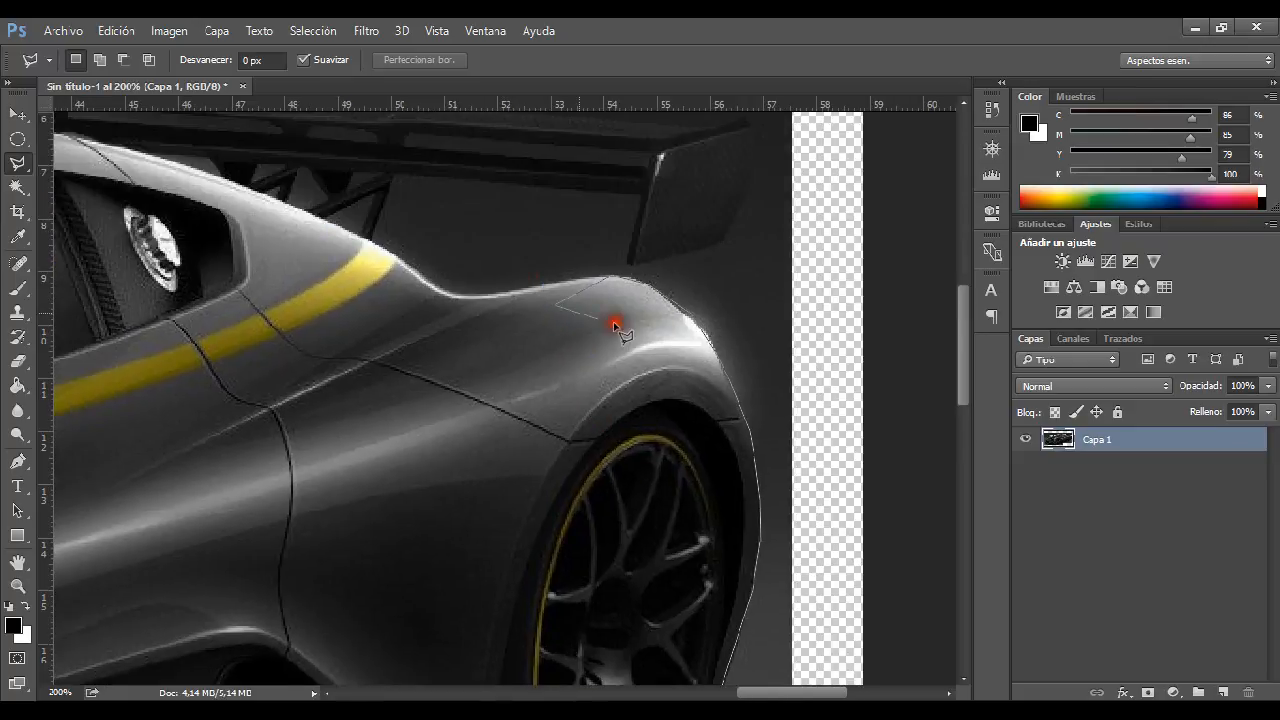
{"action": "left_click", "coordinate": [517, 290]}
{"action": "left_click", "coordinate": [460, 297]}
{"action": "left_click", "coordinate": [437, 285]}
{"action": "left_click", "coordinate": [420, 274]}
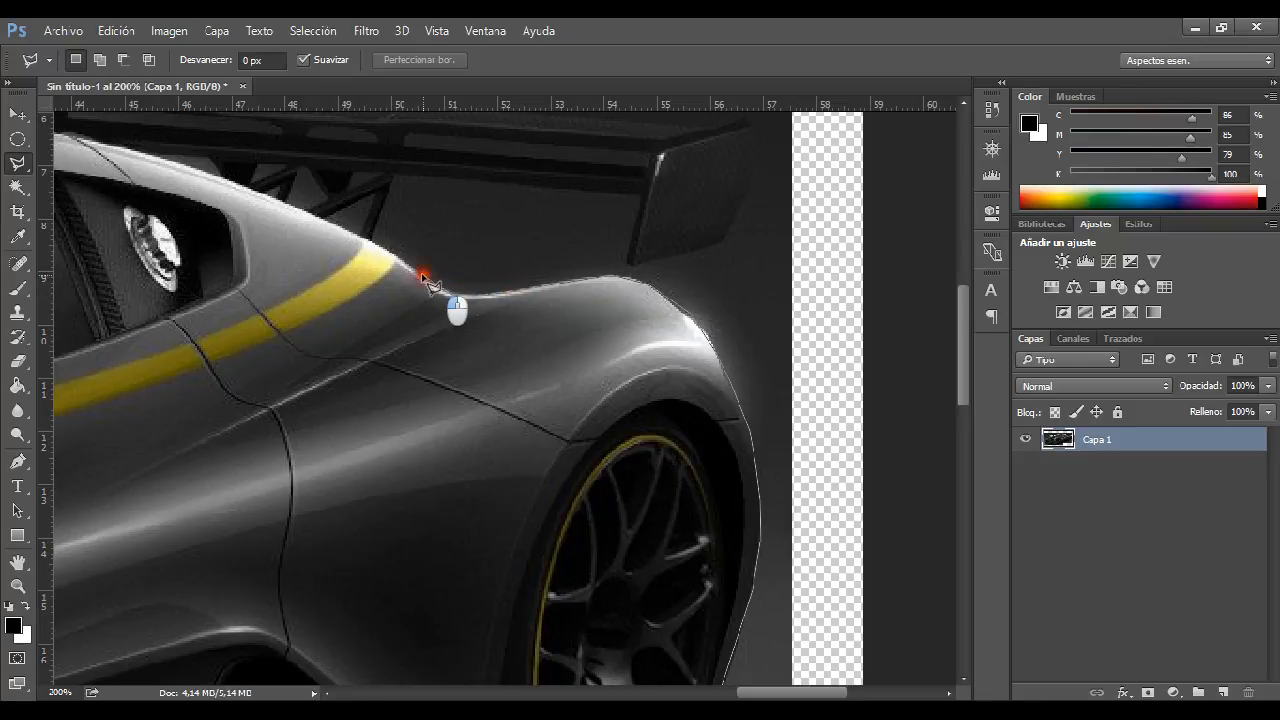
{"action": "left_click", "coordinate": [368, 238]}
Carry the polygonal outline up the strut, along the rear wing's underside and around its near end plate
{"action": "left_click", "coordinate": [390, 173]}
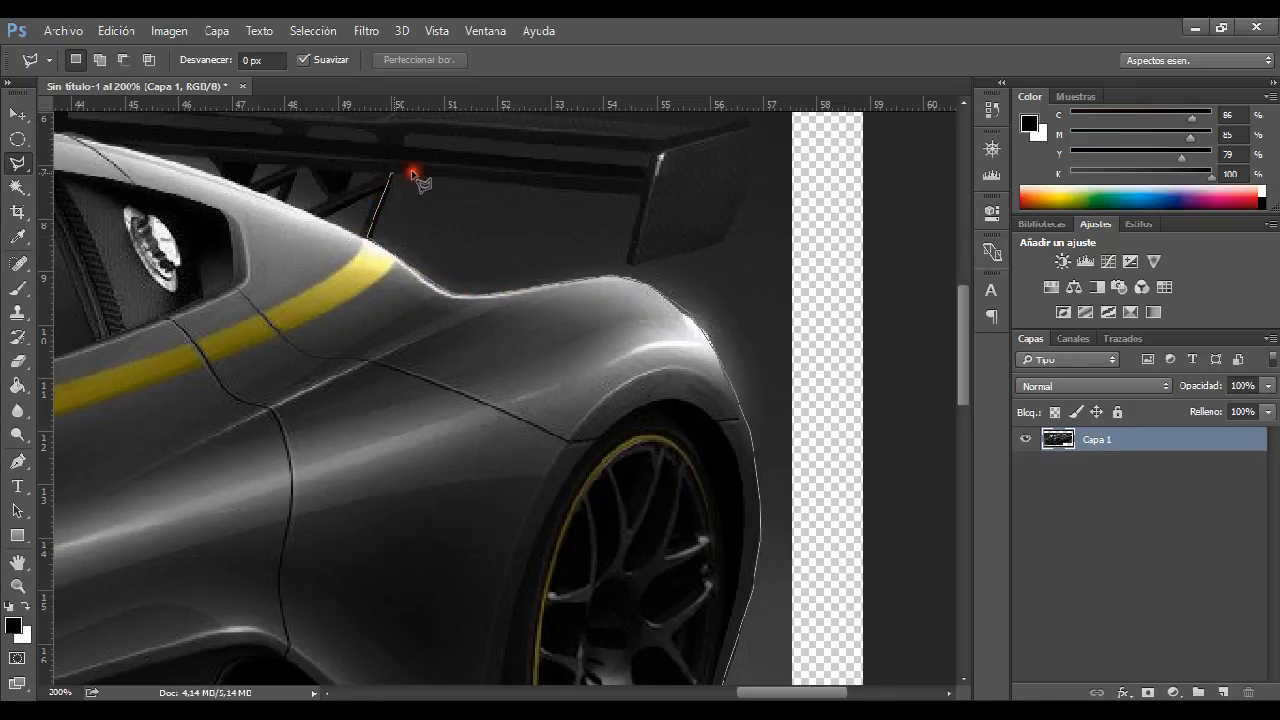
{"action": "left_click", "coordinate": [640, 193]}
{"action": "left_click", "coordinate": [630, 262]}
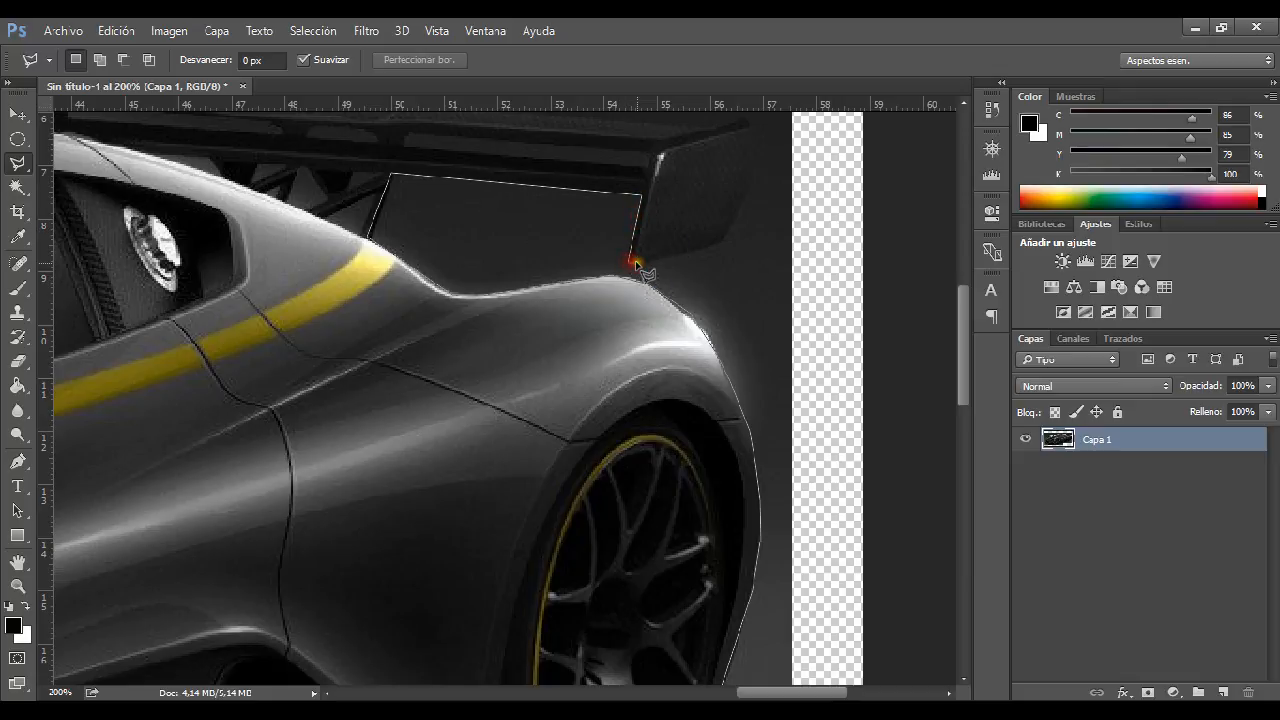
{"action": "left_click", "coordinate": [723, 243]}
{"action": "left_click", "coordinate": [752, 183]}
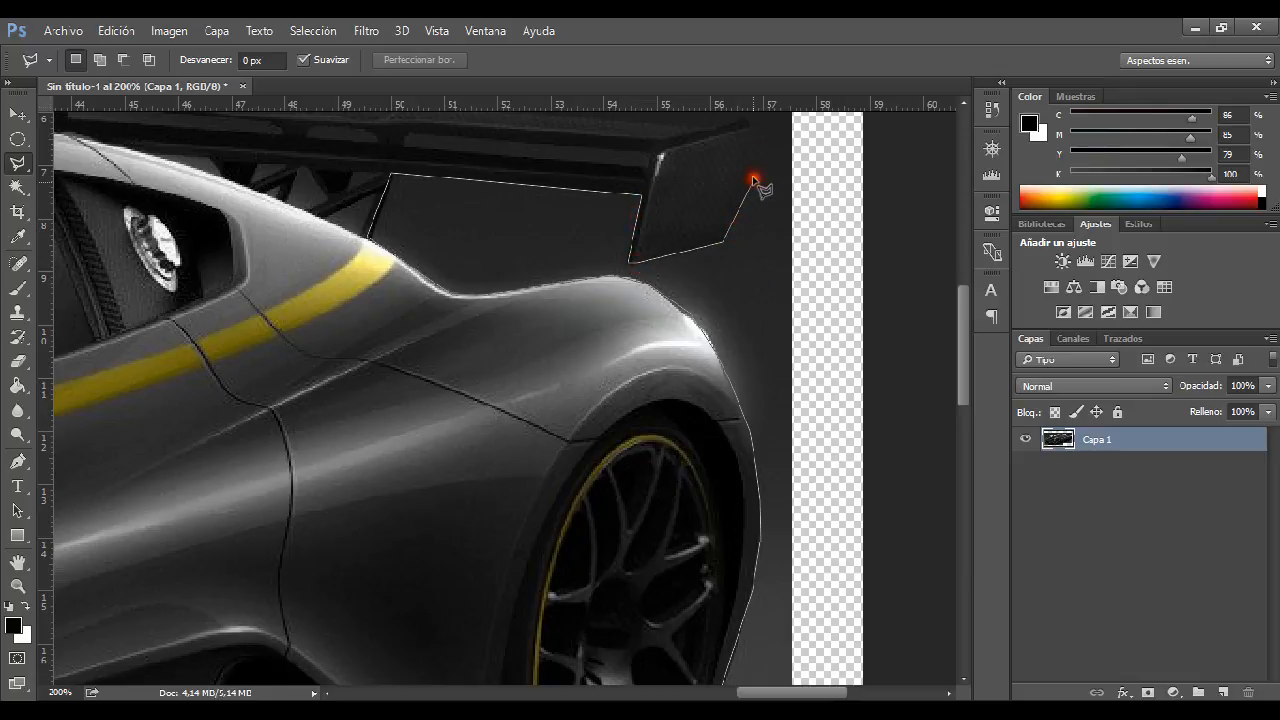
{"action": "left_click", "coordinate": [745, 120]}
{"action": "left_click", "coordinate": [716, 131]}
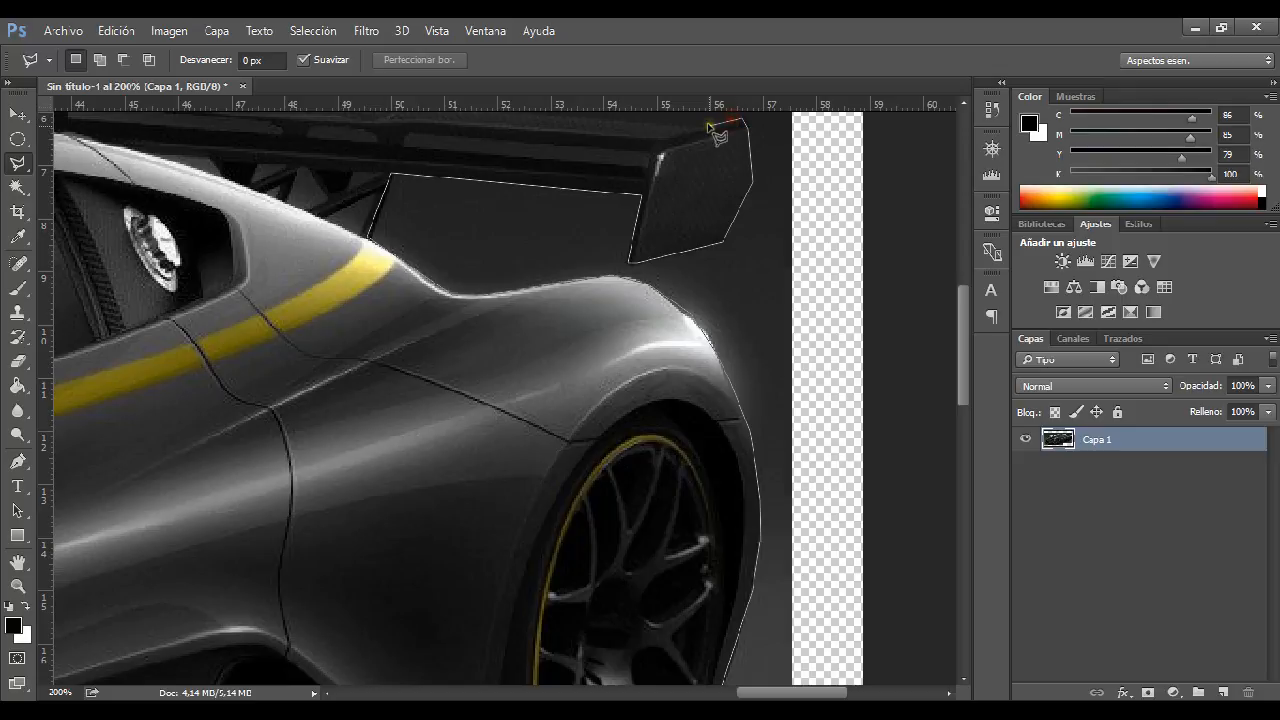
Remove the stray point inside the near end plate and outline the wing's top edge to the far end plate
{"action": "left_click_drag", "start_coordinate": [702, 181], "coordinate": [814, 394]}
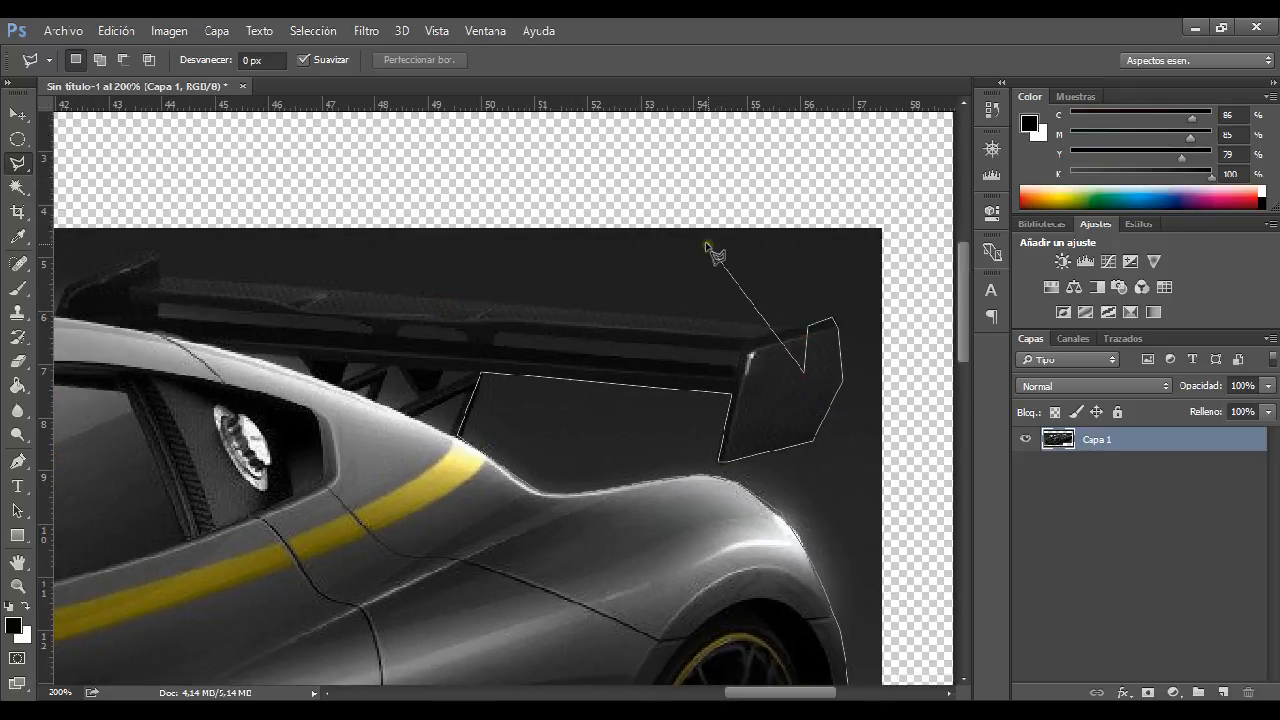
{"action": "key", "text": "BackSpace"}
{"action": "left_click", "coordinate": [155, 252]}
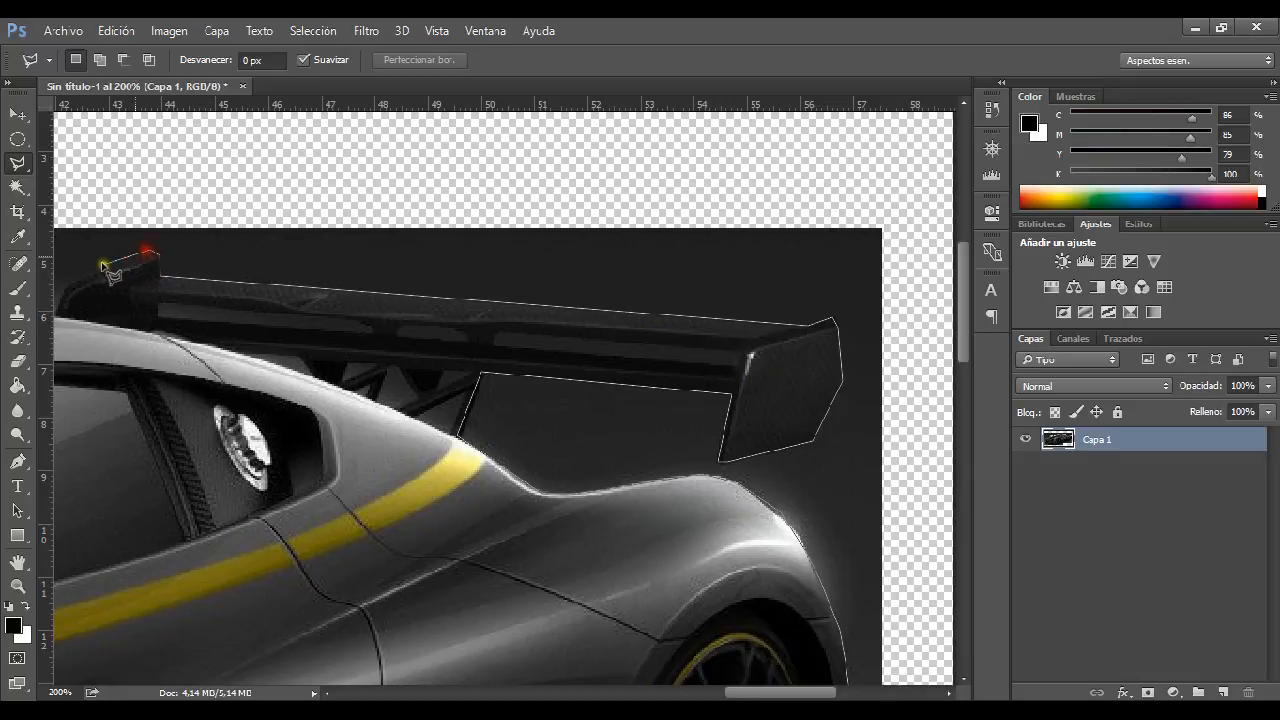
{"action": "left_click", "coordinate": [66, 287]}
{"action": "mouse_move", "coordinate": [211, 295]}
{"action": "left_mouse_down"}
{"action": "mouse_move", "coordinate": [571, 234]}
{"action": "mouse_move", "coordinate": [611, 215]}
{"action": "left_mouse_up"}
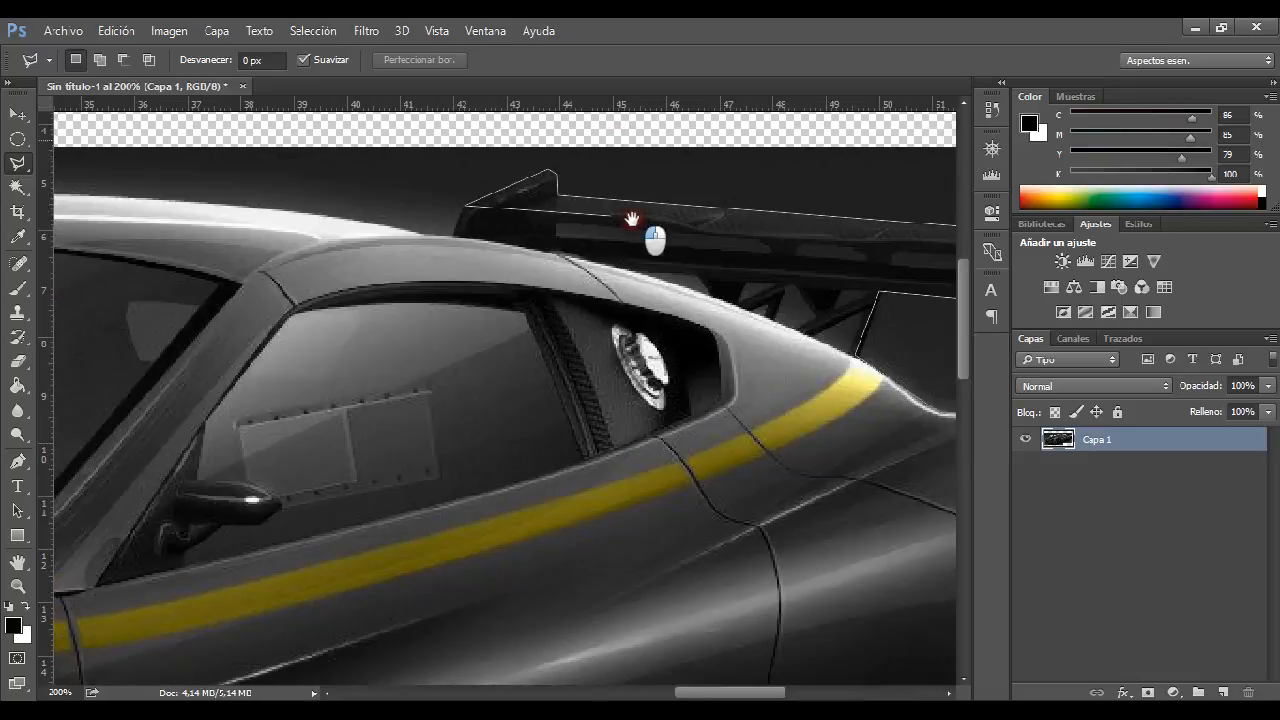
Continue the Polygonal Lasso outline from the base of the rear spoiler forward along the car's roofline above the windshield
{"action": "left_click", "coordinate": [452, 236]}
{"action": "left_click", "coordinate": [347, 217]}
{"action": "left_click", "coordinate": [248, 208]}
{"action": "left_click", "coordinate": [157, 200]}
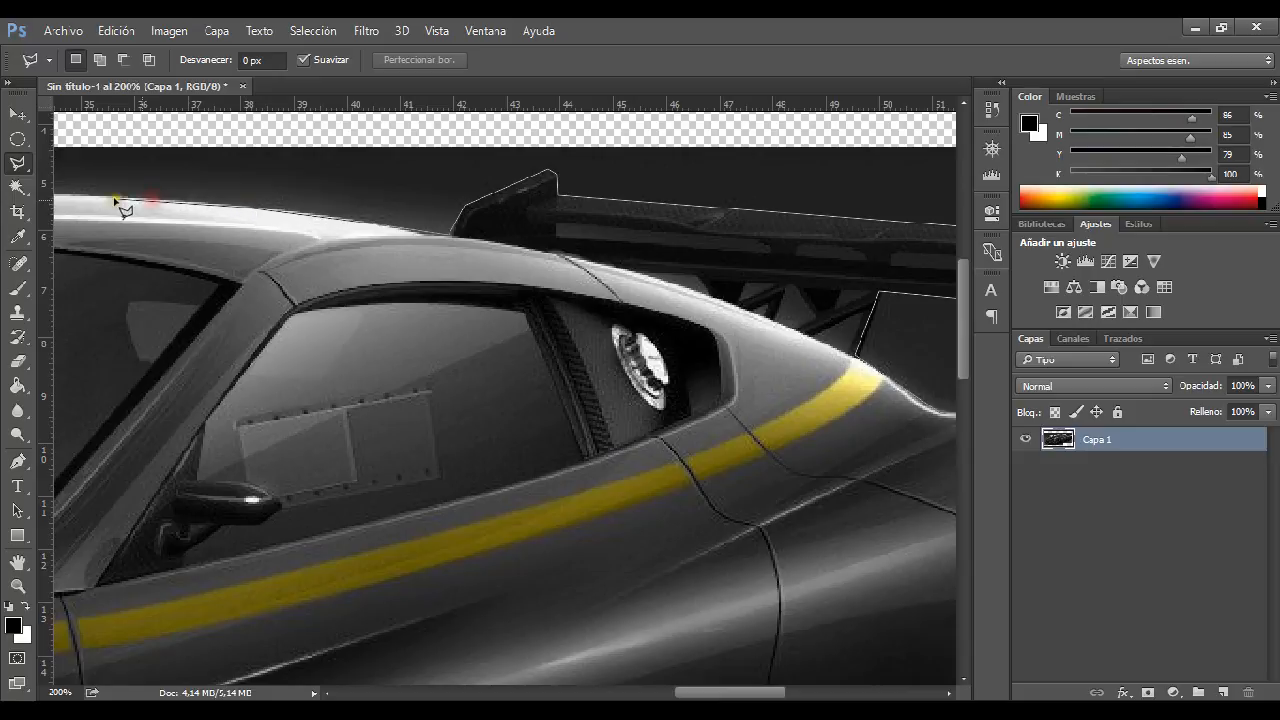
{"action": "left_click_drag", "start_coordinate": [214, 252], "coordinate": [791, 220]}
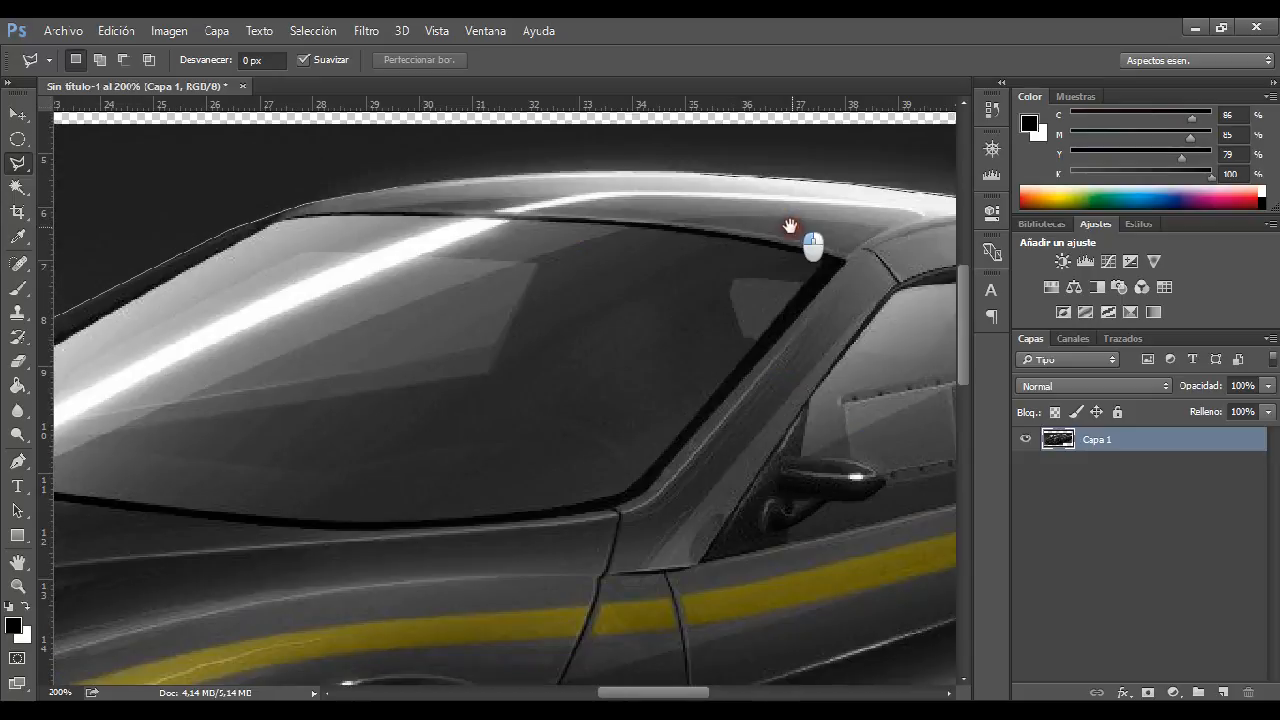
{"action": "left_click", "coordinate": [505, 178]}
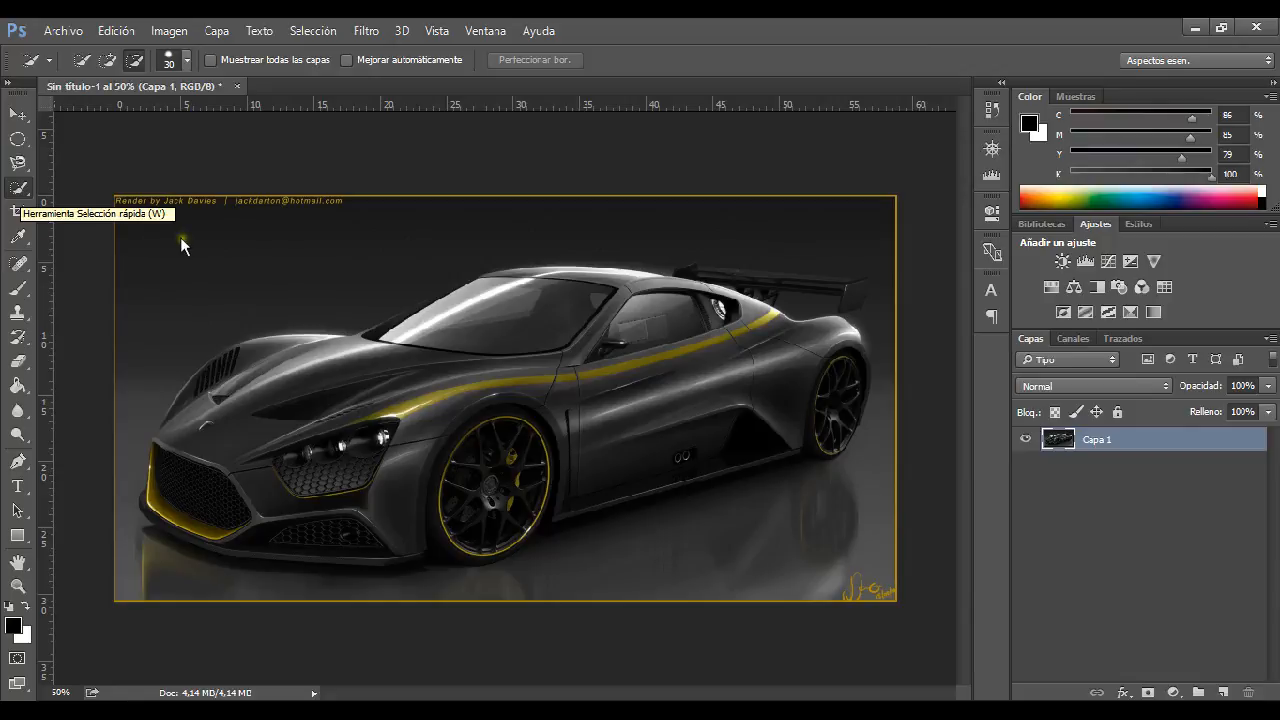
Select the background all around the car with the Quick Selection tool, using a 30 px brush
{"action": "left_click", "coordinate": [82, 63]}
{"action": "left_click_drag", "start_coordinate": [205, 269], "coordinate": [403, 257]}
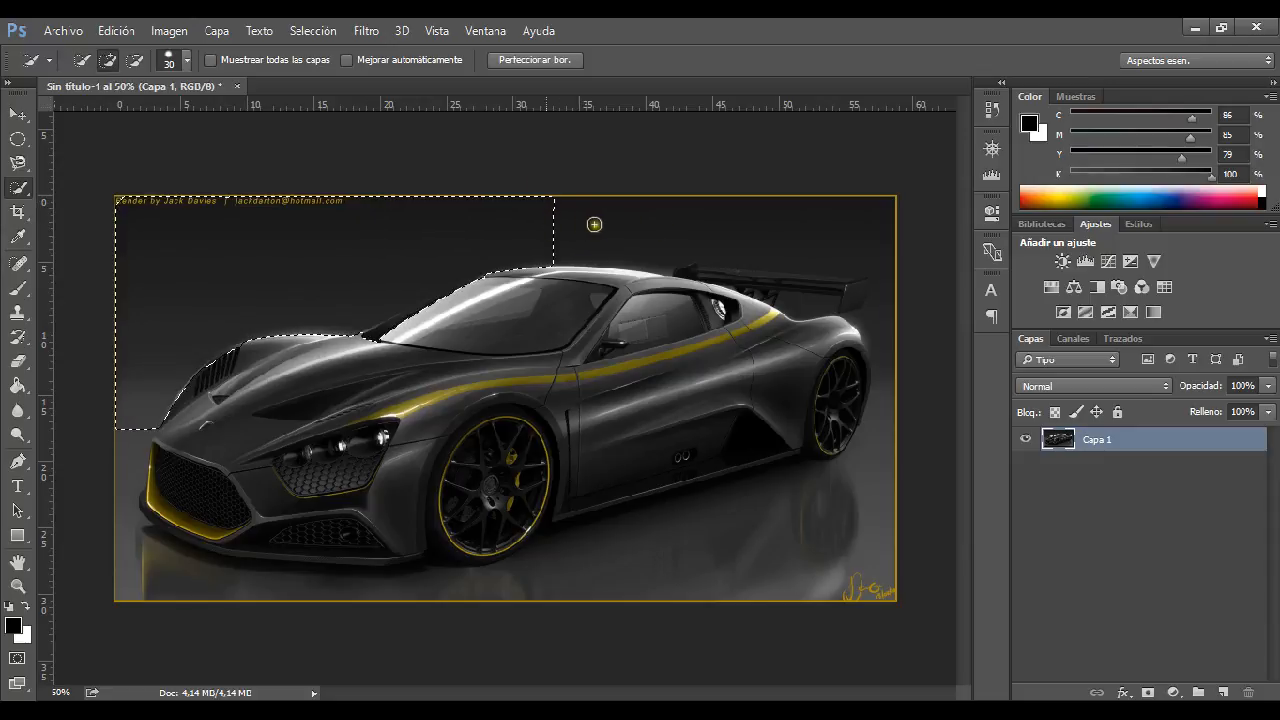
{"action": "mouse_move", "coordinate": [649, 249]}
{"action": "left_mouse_down"}
{"action": "mouse_move", "coordinate": [674, 231]}
{"action": "mouse_move", "coordinate": [851, 303]}
{"action": "mouse_move", "coordinate": [889, 429]}
{"action": "mouse_move", "coordinate": [877, 463]}
{"action": "mouse_move", "coordinate": [747, 527]}
{"action": "mouse_move", "coordinate": [463, 549]}
{"action": "mouse_move", "coordinate": [479, 581]}
{"action": "mouse_move", "coordinate": [257, 594]}
{"action": "mouse_move", "coordinate": [190, 588]}
{"action": "mouse_move", "coordinate": [180, 573]}
{"action": "left_mouse_up"}
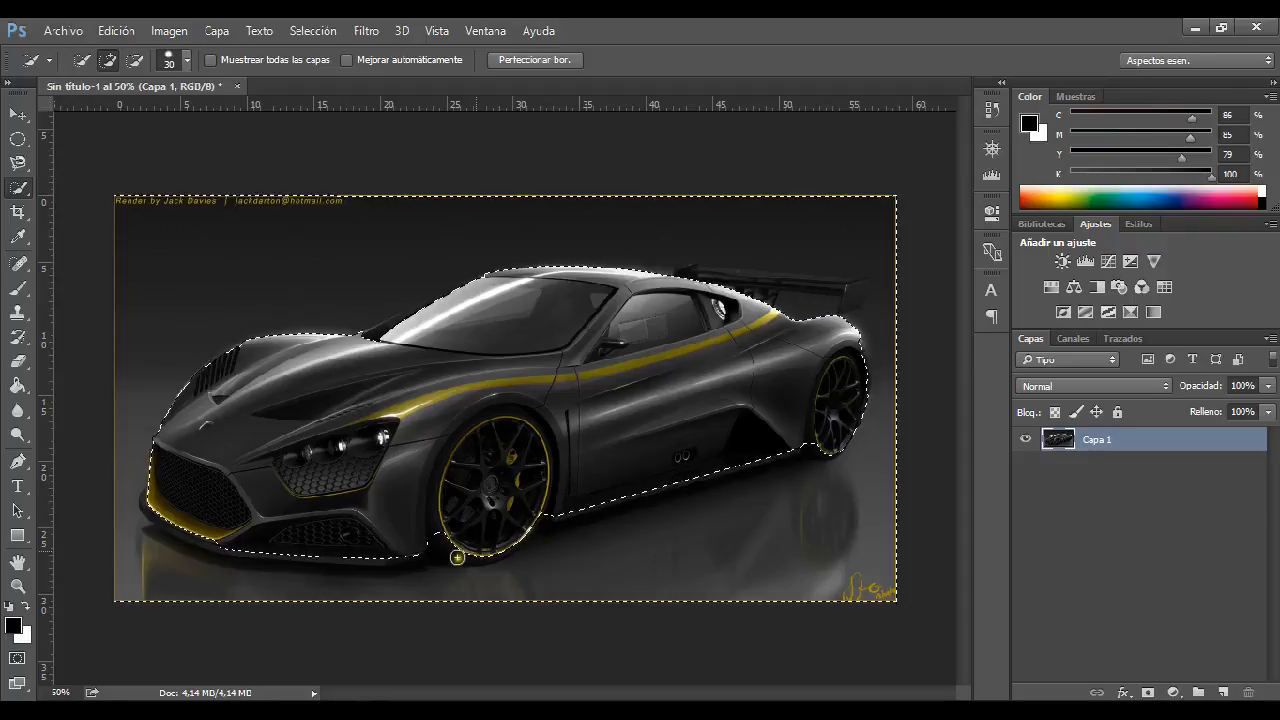
Subtract the lower edge of the front bumper from the background selection with the Quick Selection brush reduced to 26 px
{"action": "left_click", "coordinate": [143, 61]}
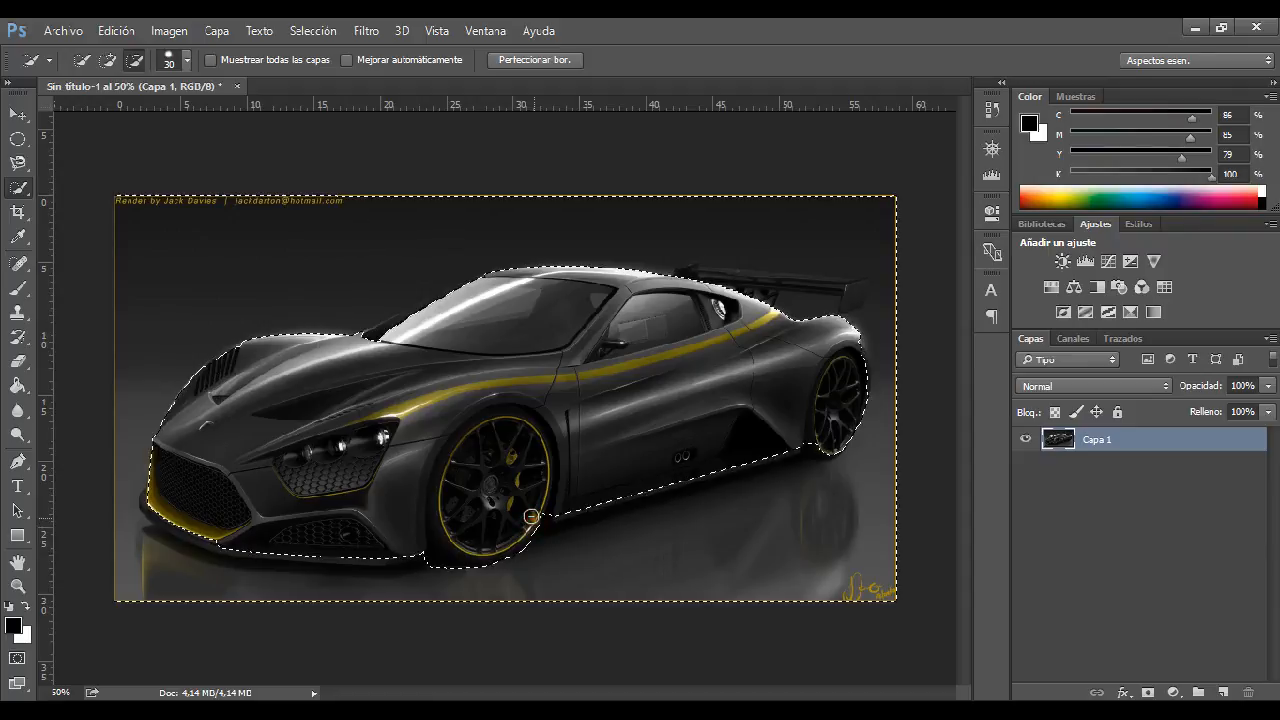
{"action": "left_click", "coordinate": [185, 60]}
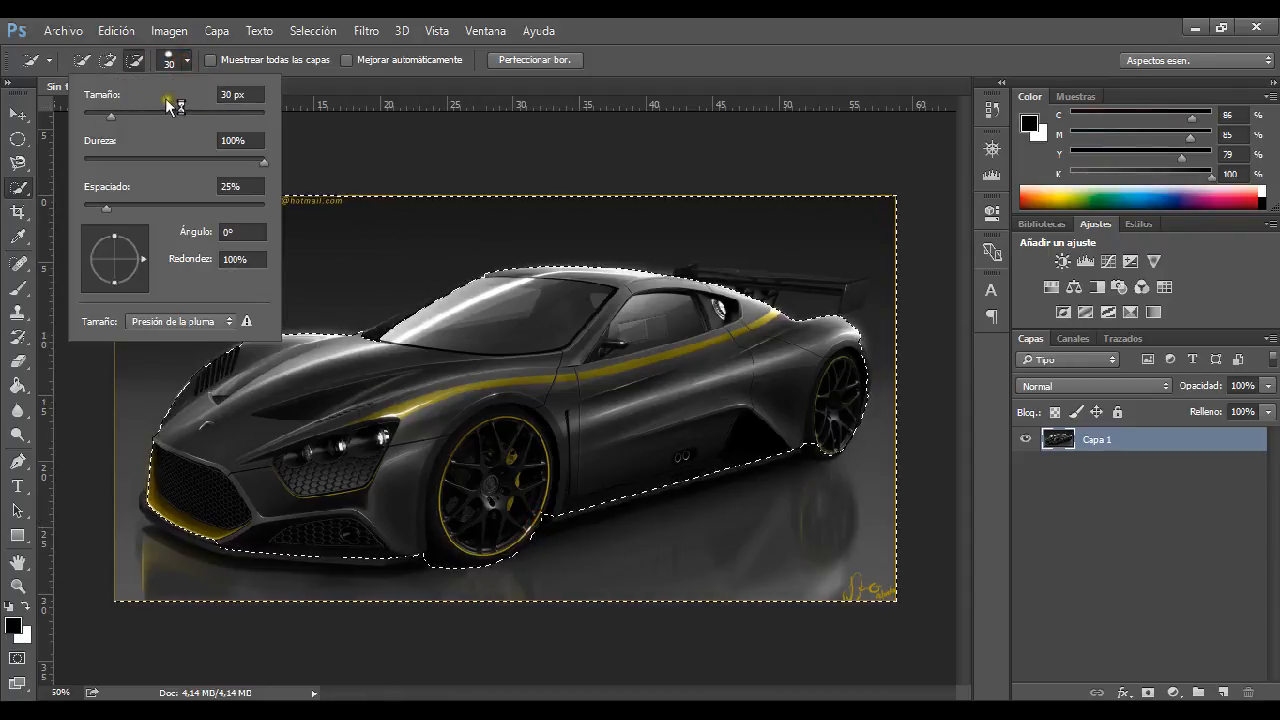
{"action": "left_click_drag", "start_coordinate": [110, 115], "coordinate": [107, 116]}
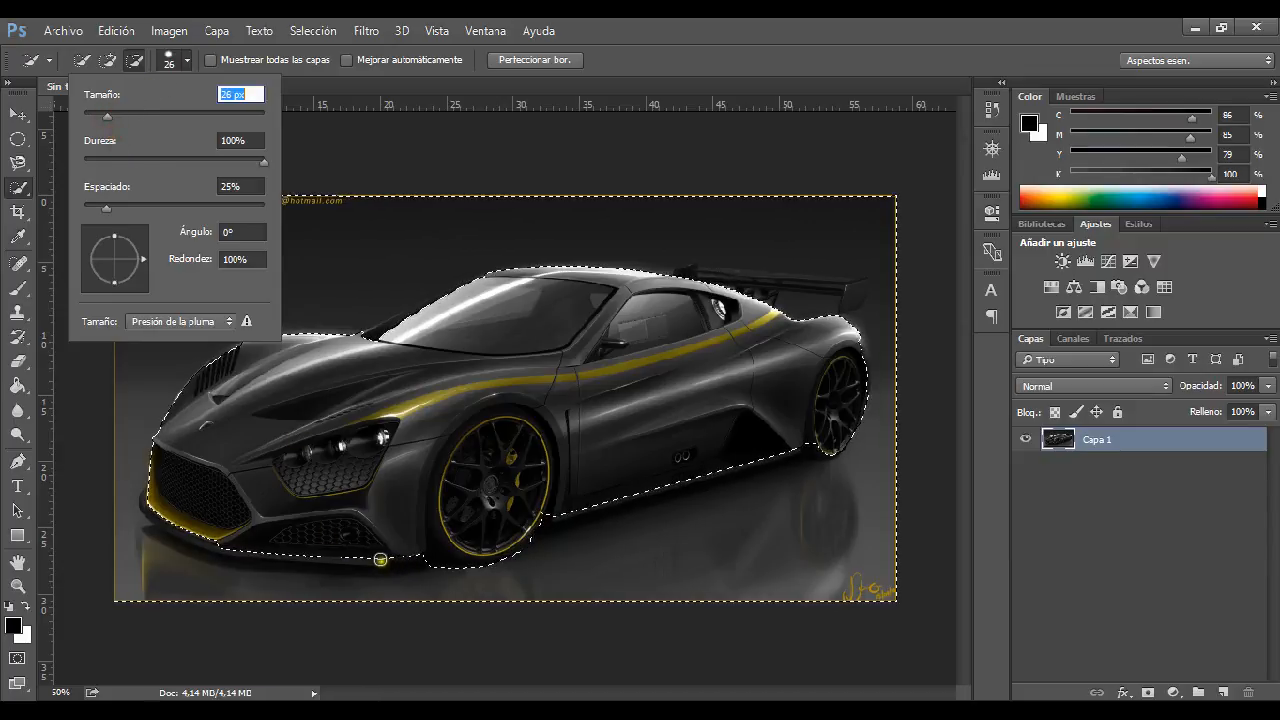
{"action": "left_click", "coordinate": [362, 557]}
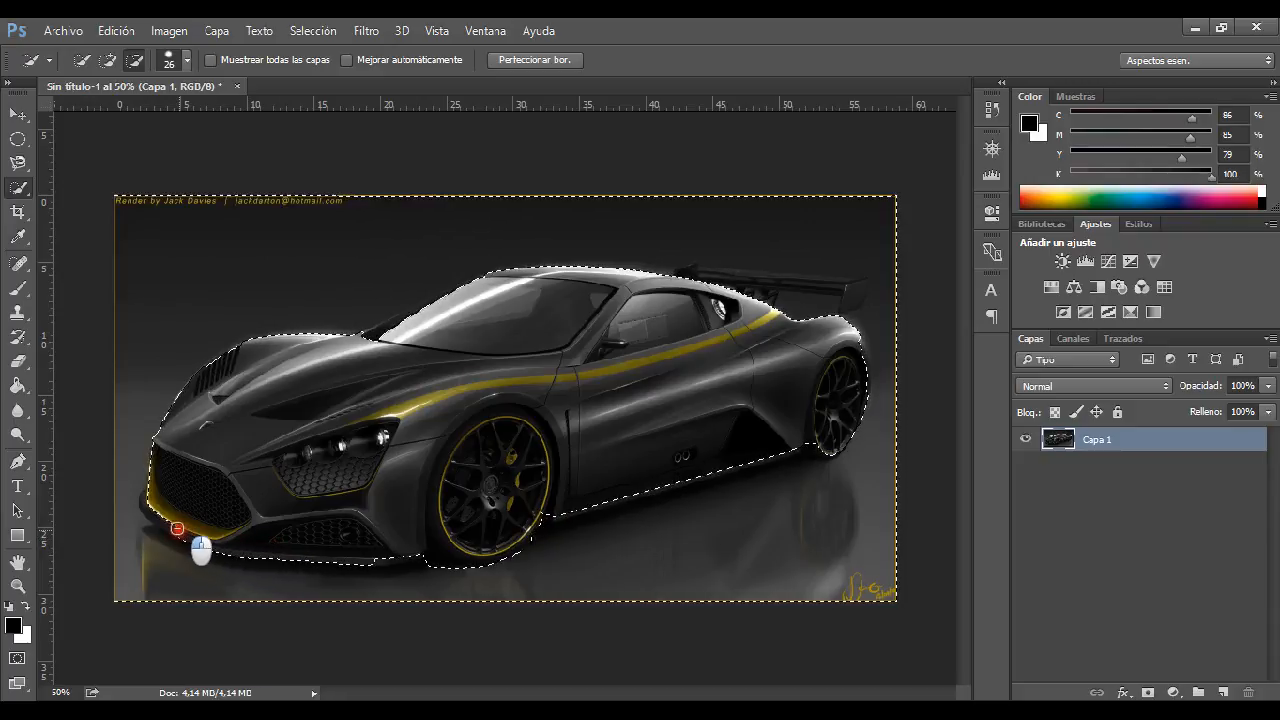
{"action": "left_click_drag", "start_coordinate": [177, 527], "coordinate": [160, 516]}
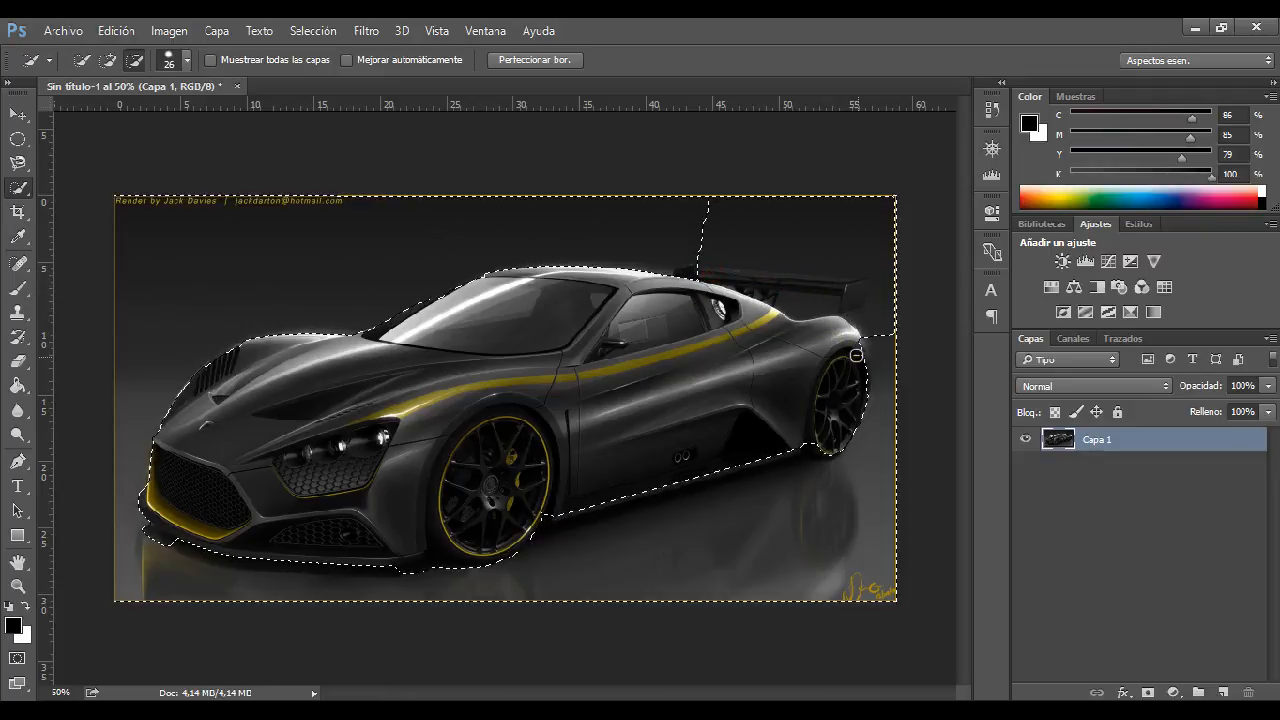
Add the area around the rear spoiler back to the selection, then delete the selected background and deselect
{"action": "left_click", "coordinate": [108, 60]}
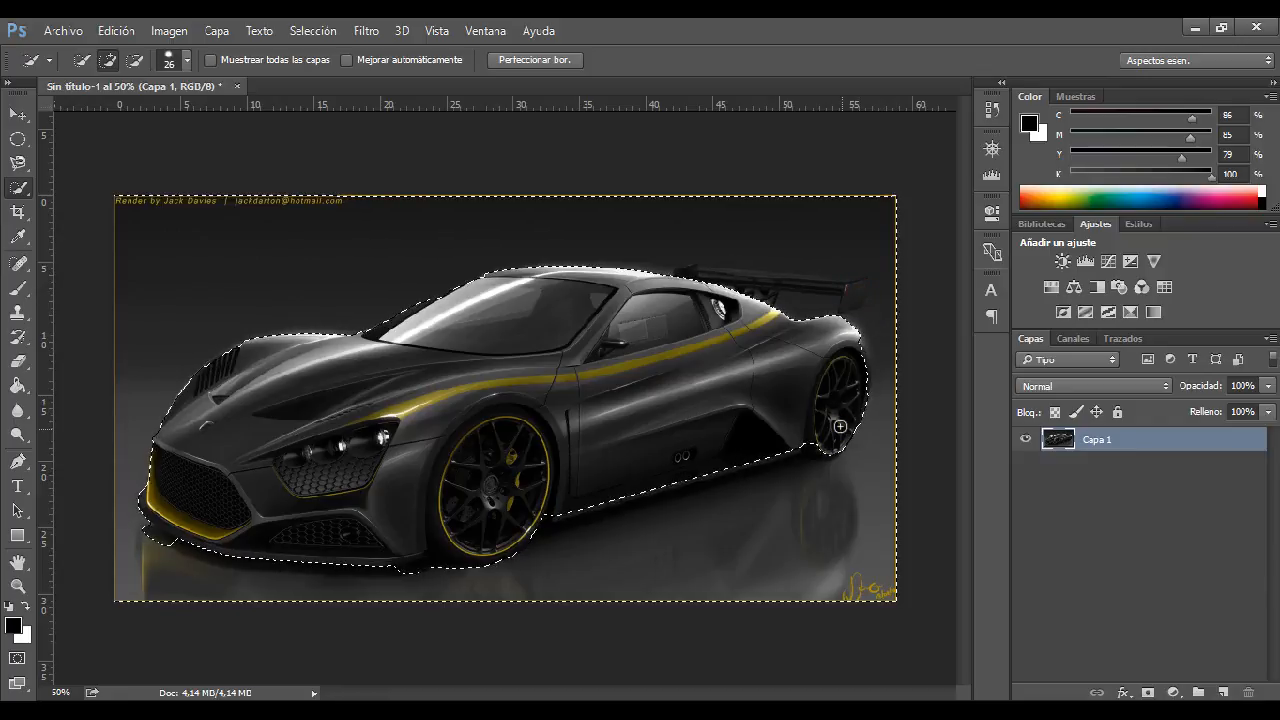
{"action": "key", "text": "Delete"}
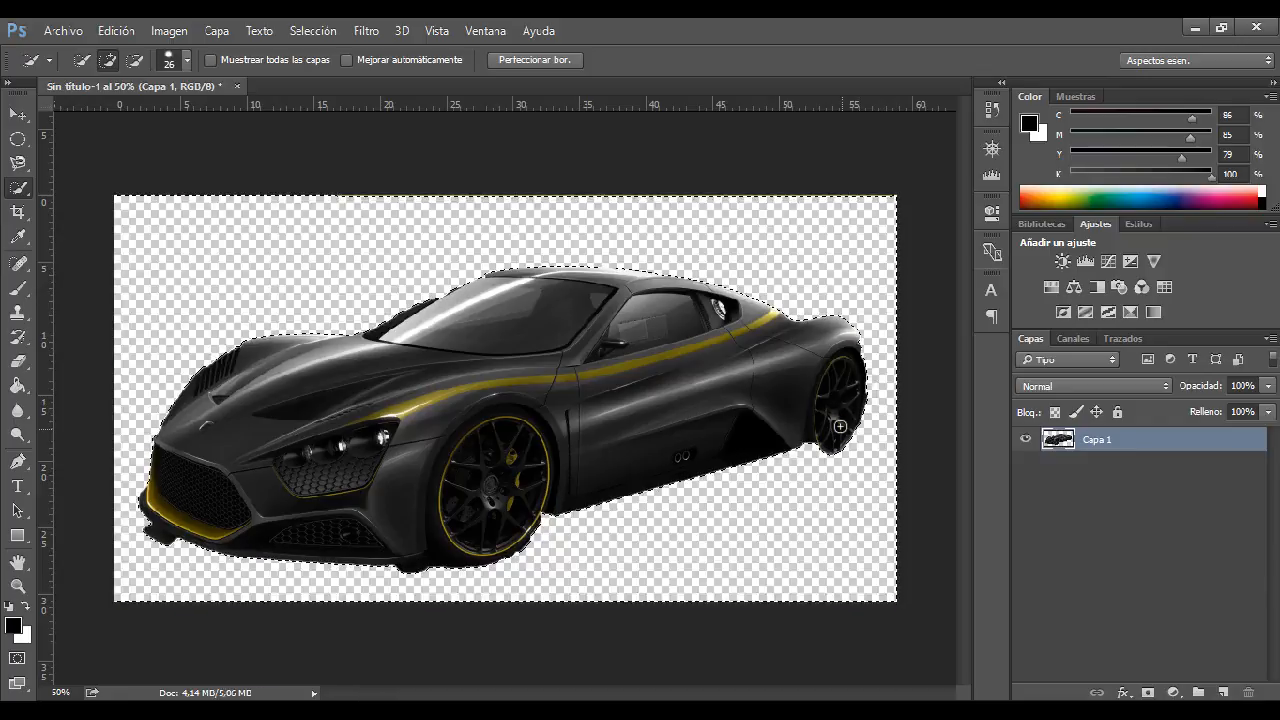
{"action": "key", "text": "ctrl+d"}
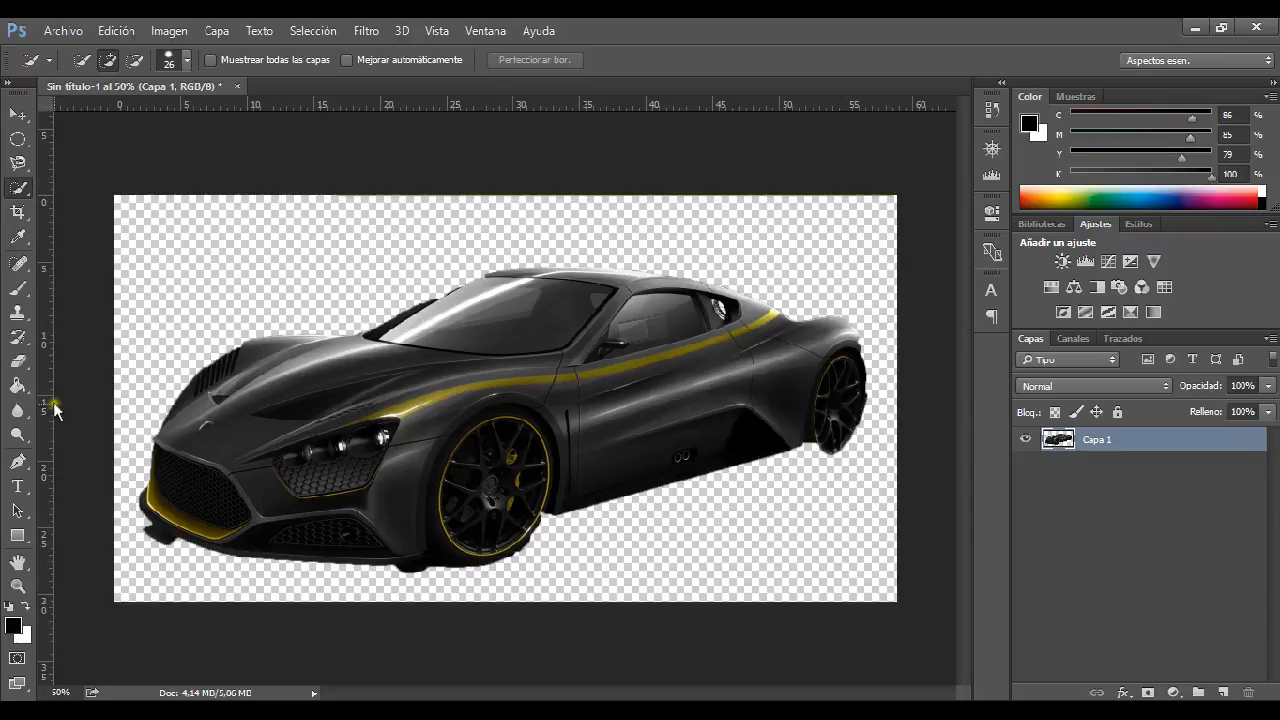
Set the Eraser to a hard round brush with a size of 16 px and 100% hardness
{"action": "left_click", "coordinate": [15, 365]}
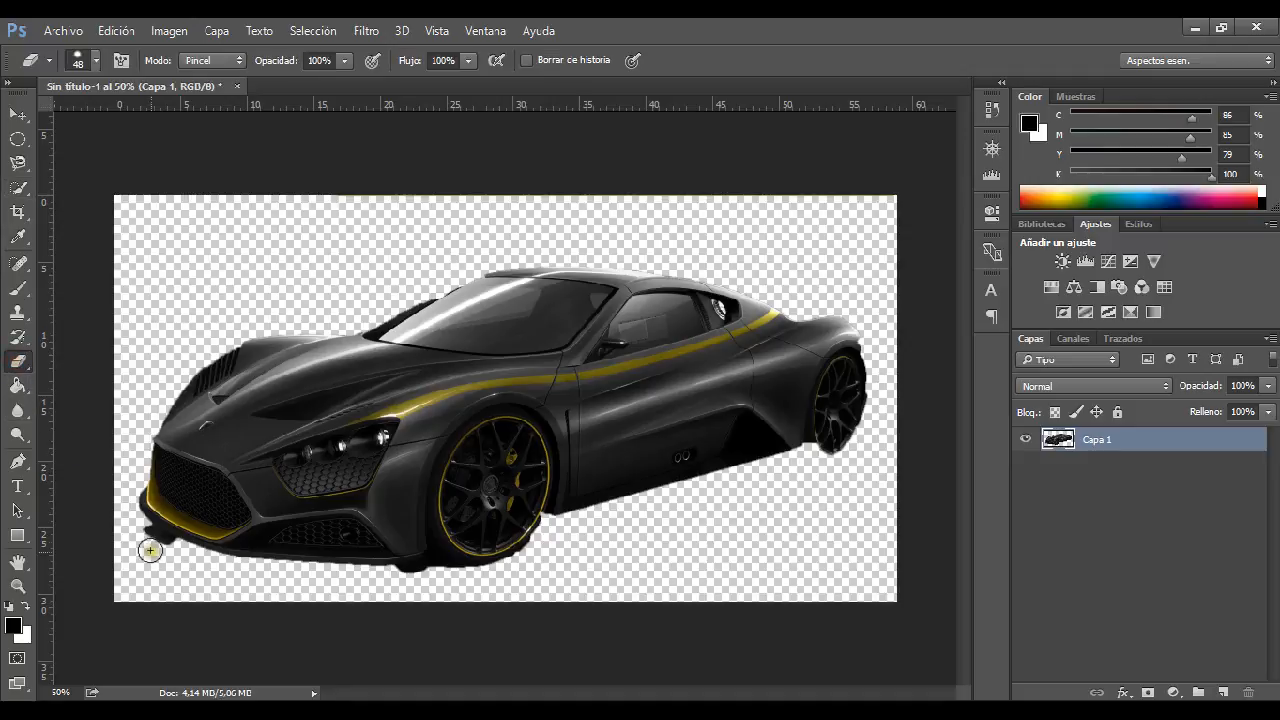
{"action": "left_click", "coordinate": [96, 60]}
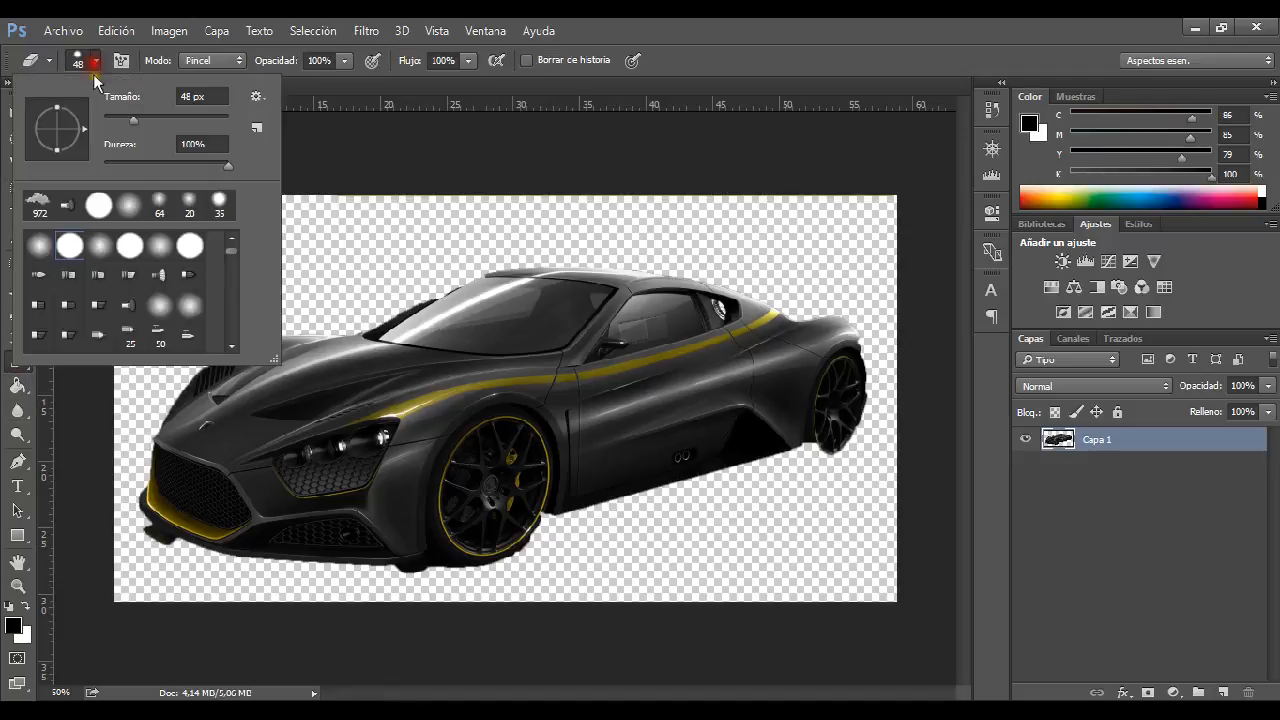
{"action": "left_click_drag", "start_coordinate": [127, 125], "coordinate": [113, 120]}
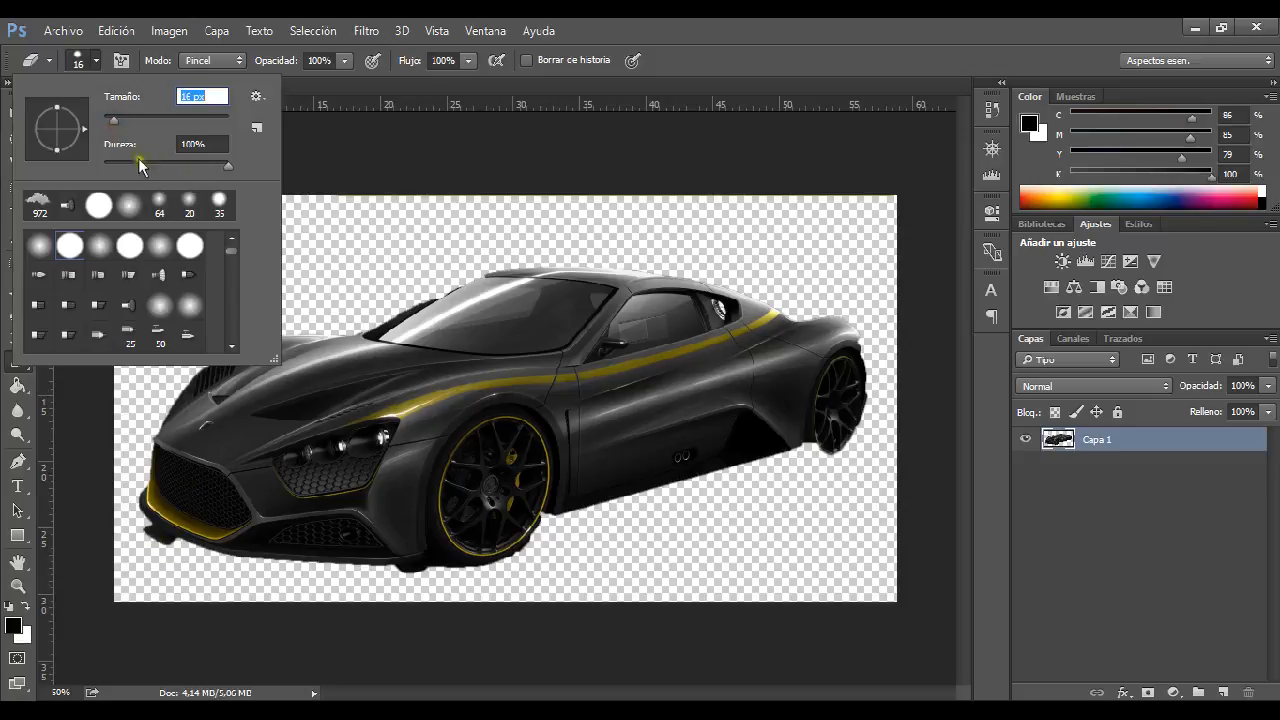
{"action": "mouse_move", "coordinate": [226, 165]}
{"action": "left_mouse_down"}
{"action": "mouse_move", "coordinate": [165, 167]}
{"action": "mouse_move", "coordinate": [234, 164]}
{"action": "left_mouse_up"}
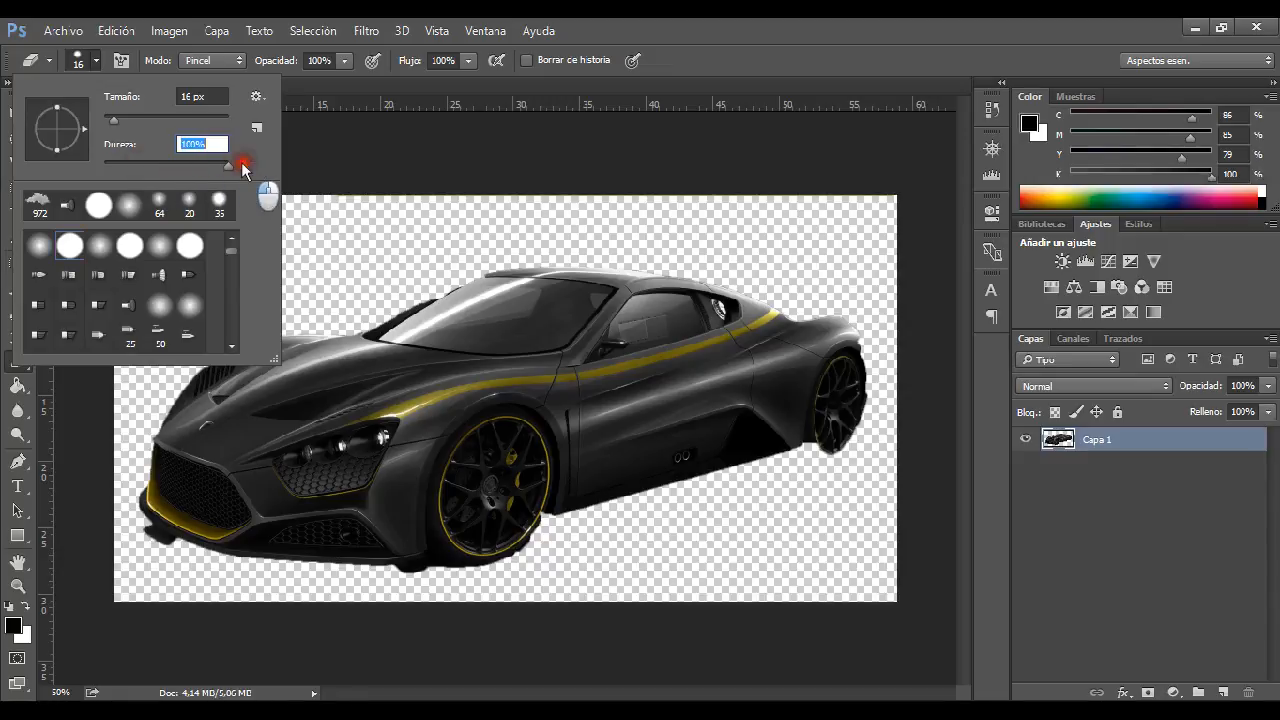
{"action": "left_click", "coordinate": [97, 247]}
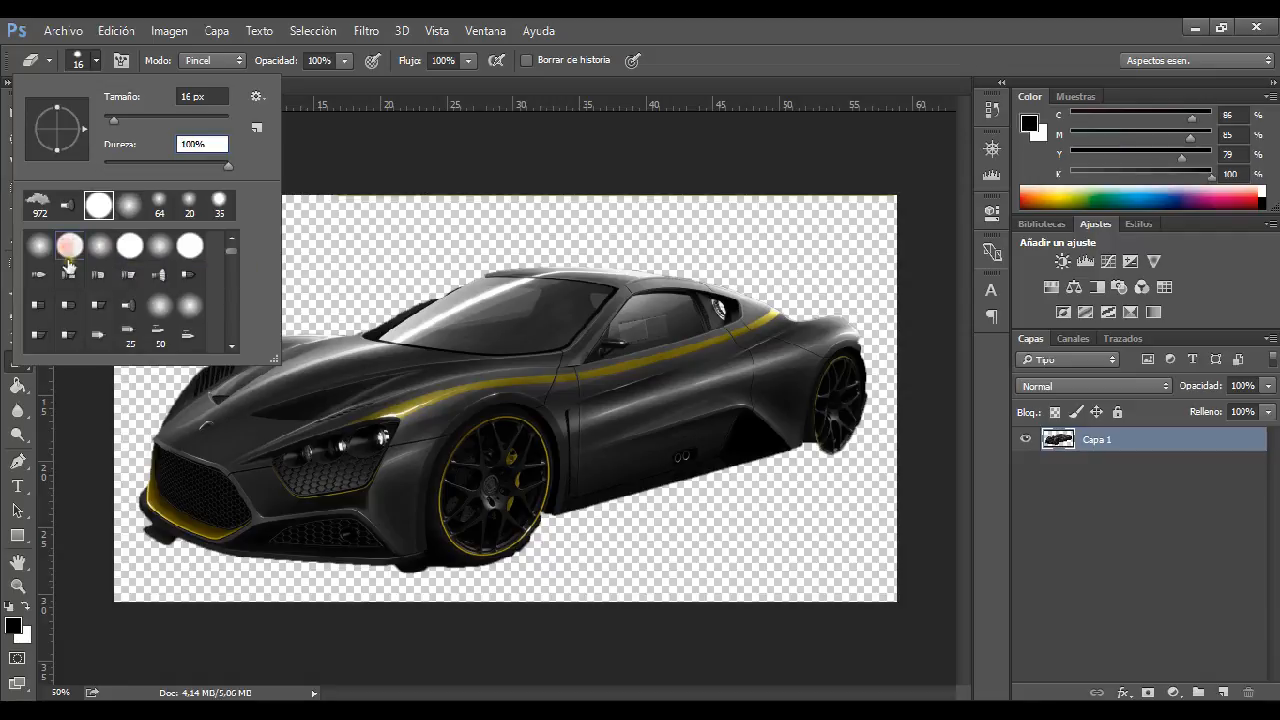
Erase the leftover background fragments beneath the front corner of the car's bumper
{"action": "left_click", "coordinate": [166, 541]}
{"action": "mouse_move", "coordinate": [166, 541]}
{"action": "left_mouse_down"}
{"action": "mouse_move", "coordinate": [143, 533]}
{"action": "mouse_move", "coordinate": [172, 548]}
{"action": "mouse_move", "coordinate": [159, 538]}
{"action": "left_mouse_up"}
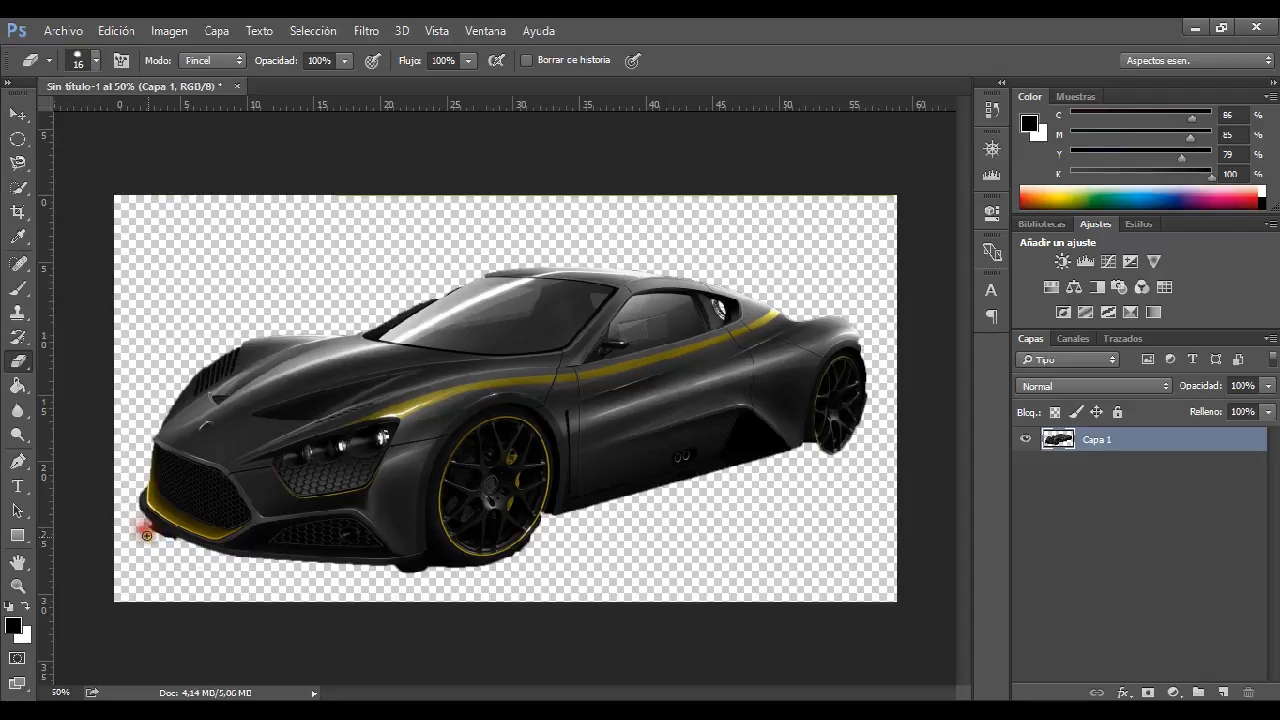
{"action": "left_click_drag", "start_coordinate": [144, 529], "coordinate": [263, 541]}
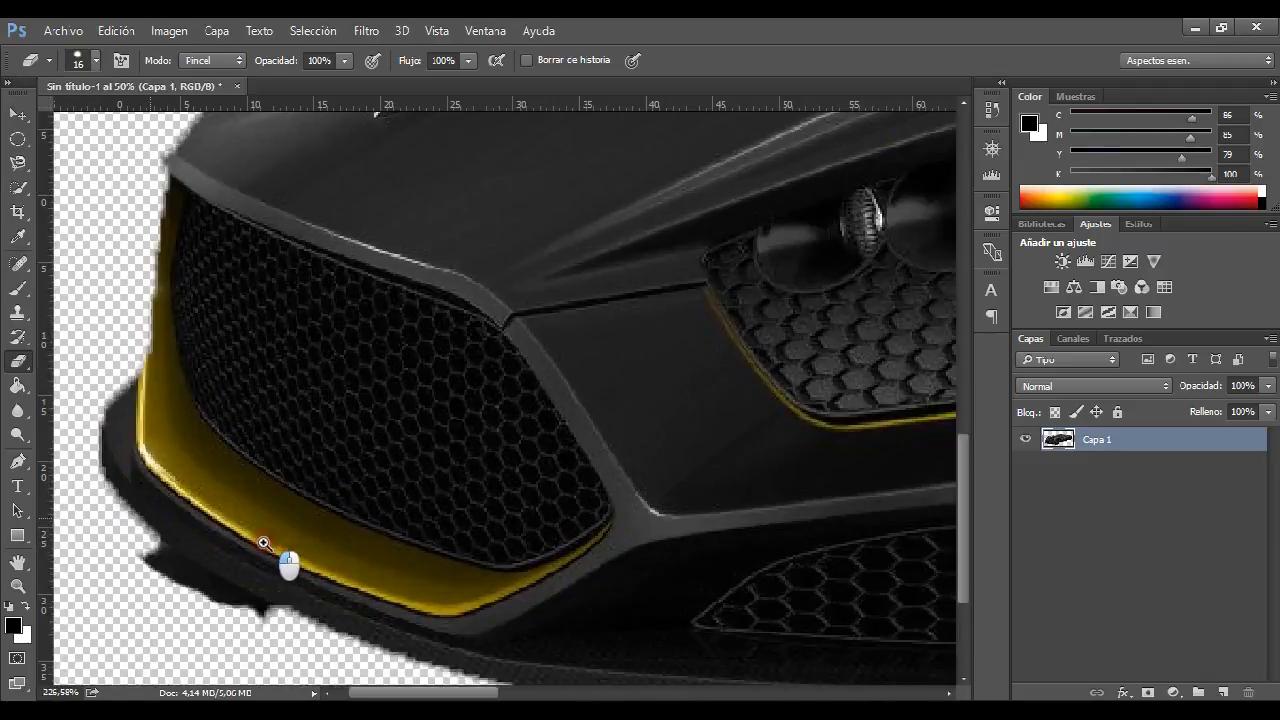
{"action": "mouse_move", "coordinate": [200, 592]}
{"action": "left_mouse_down"}
{"action": "mouse_move", "coordinate": [149, 563]}
{"action": "mouse_move", "coordinate": [280, 634]}
{"action": "mouse_move", "coordinate": [157, 563]}
{"action": "left_mouse_up"}
{"action": "left_click", "coordinate": [574, 337], "text": "alt"}
{"action": "left_click", "coordinate": [635, 348], "text": "alt"}
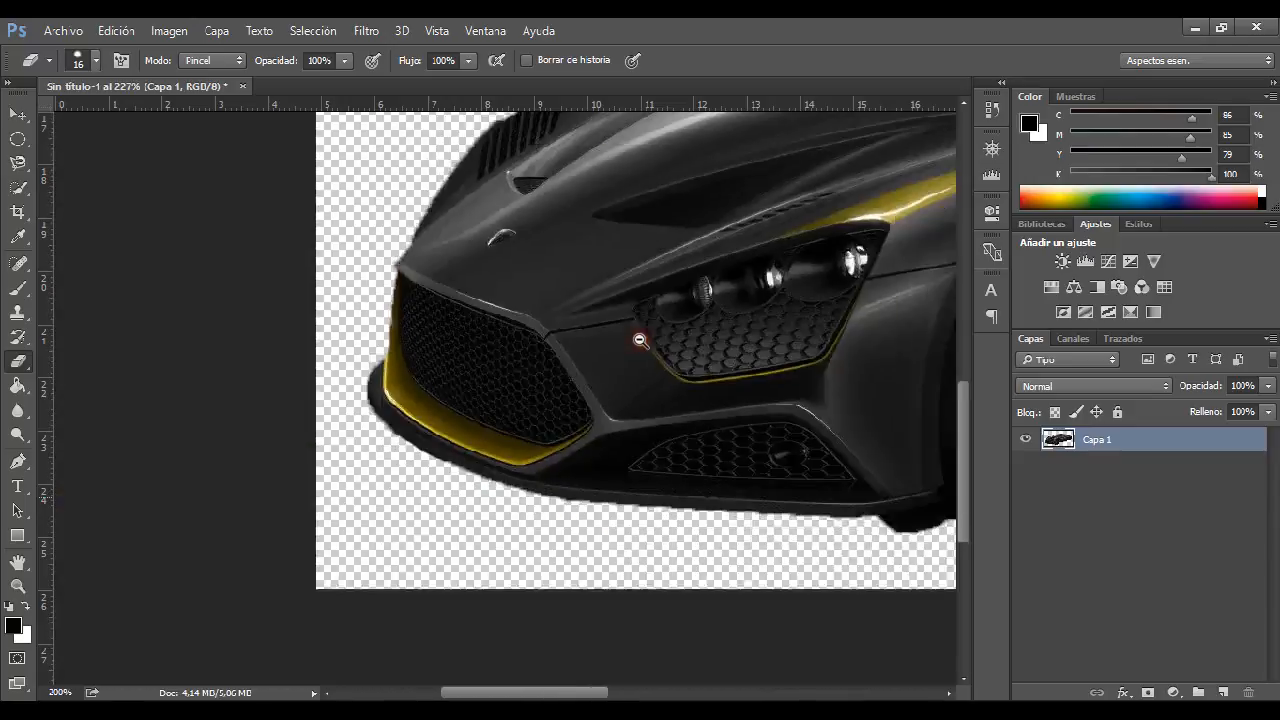
{"action": "left_click", "coordinate": [656, 361], "text": "alt"}
{"action": "left_click", "coordinate": [805, 341], "text": "alt"}
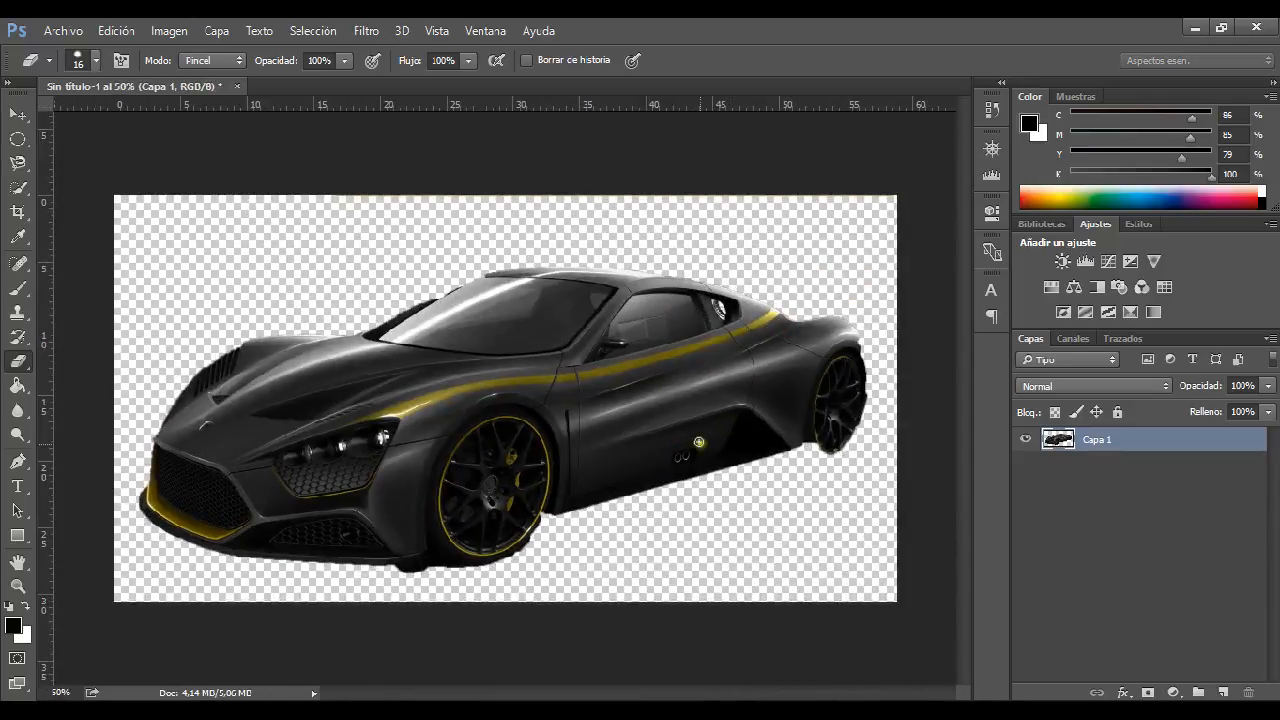
Erase the leftover dark patch along the car's lower edge between the front bumper and the front wheel
{"action": "left_click_drag", "start_coordinate": [407, 583], "coordinate": [540, 594]}
{"action": "mouse_move", "coordinate": [347, 640]}
{"action": "left_mouse_down"}
{"action": "mouse_move", "coordinate": [434, 620]}
{"action": "mouse_move", "coordinate": [523, 657]}
{"action": "mouse_move", "coordinate": [470, 657]}
{"action": "mouse_move", "coordinate": [571, 651]}
{"action": "mouse_move", "coordinate": [443, 623]}
{"action": "mouse_move", "coordinate": [478, 638]}
{"action": "mouse_move", "coordinate": [689, 654]}
{"action": "left_mouse_up"}
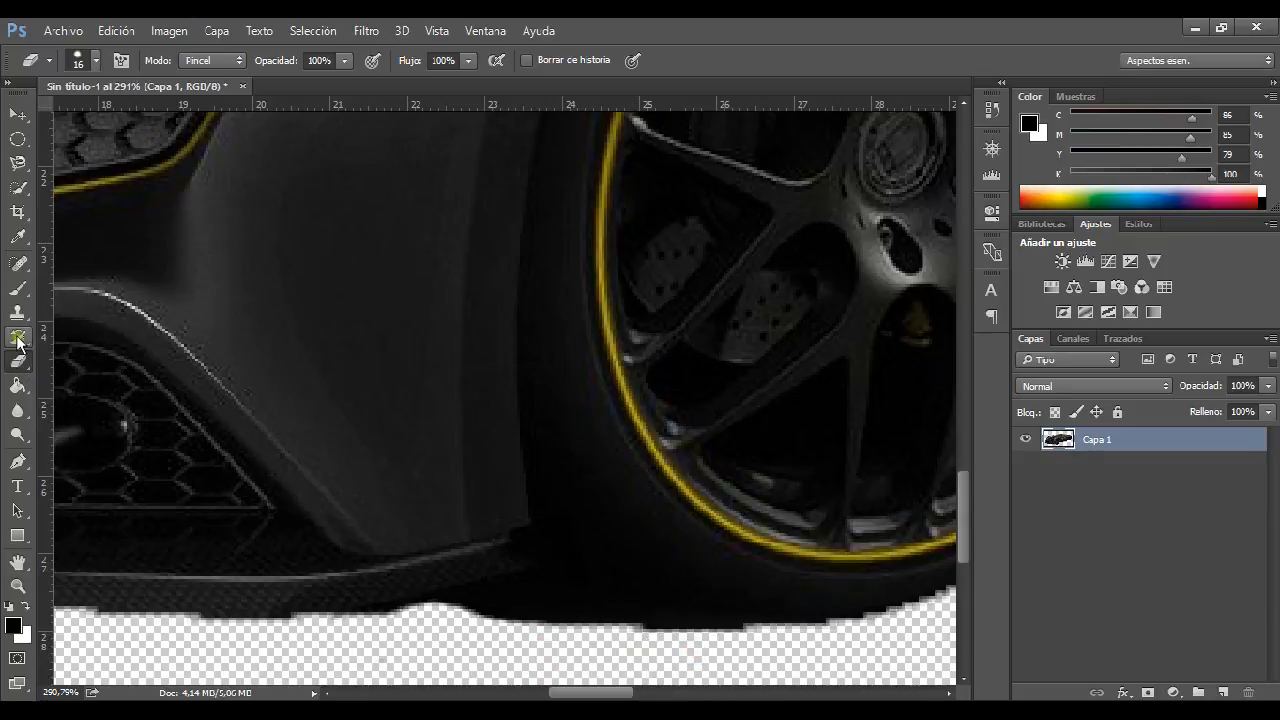
{"action": "left_click", "coordinate": [523, 268], "text": "alt"}
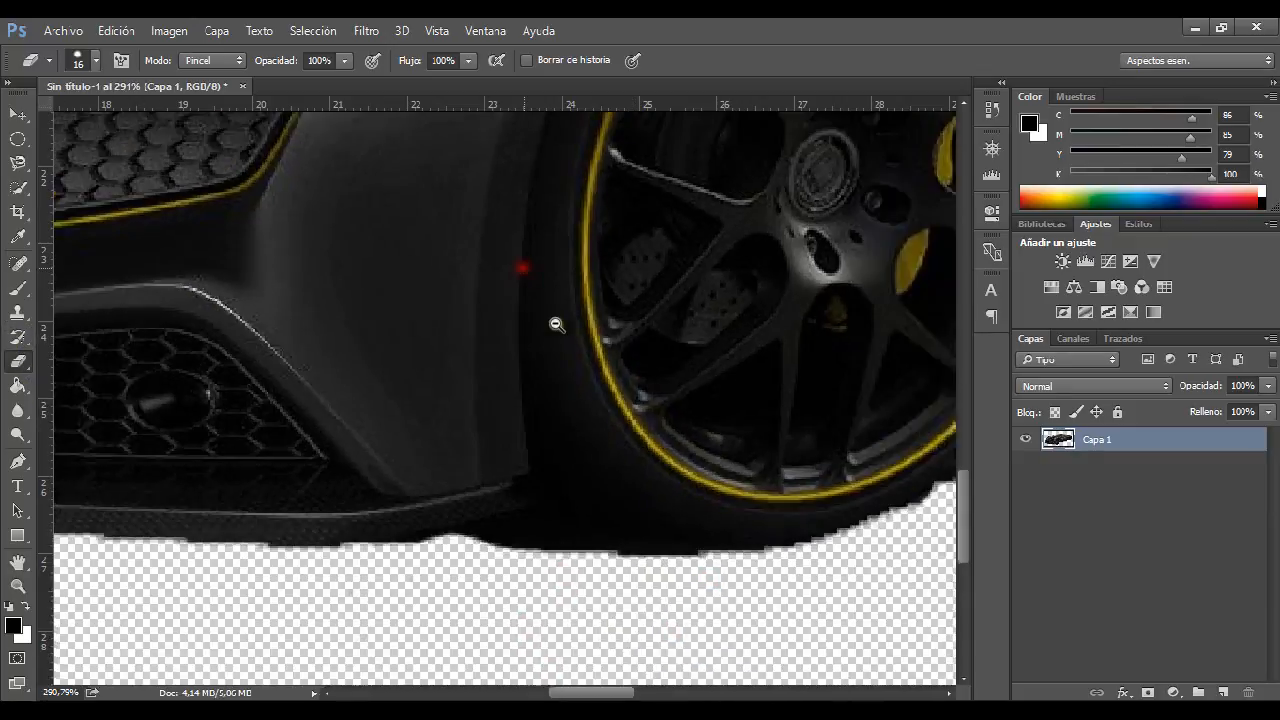
{"action": "left_click", "coordinate": [649, 329], "text": "alt"}
{"action": "left_click", "coordinate": [663, 337], "text": "alt"}
{"action": "left_click", "coordinate": [643, 279], "text": "alt"}
{"action": "left_click", "coordinate": [643, 279], "text": "alt"}
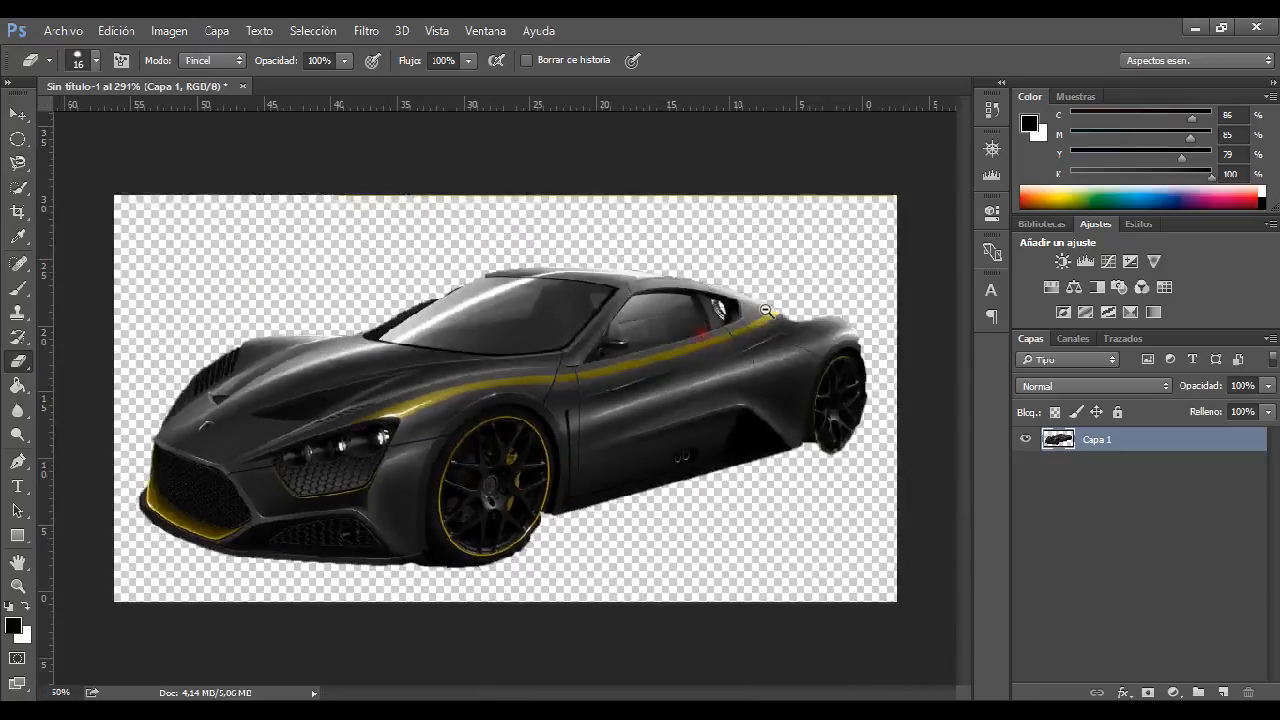
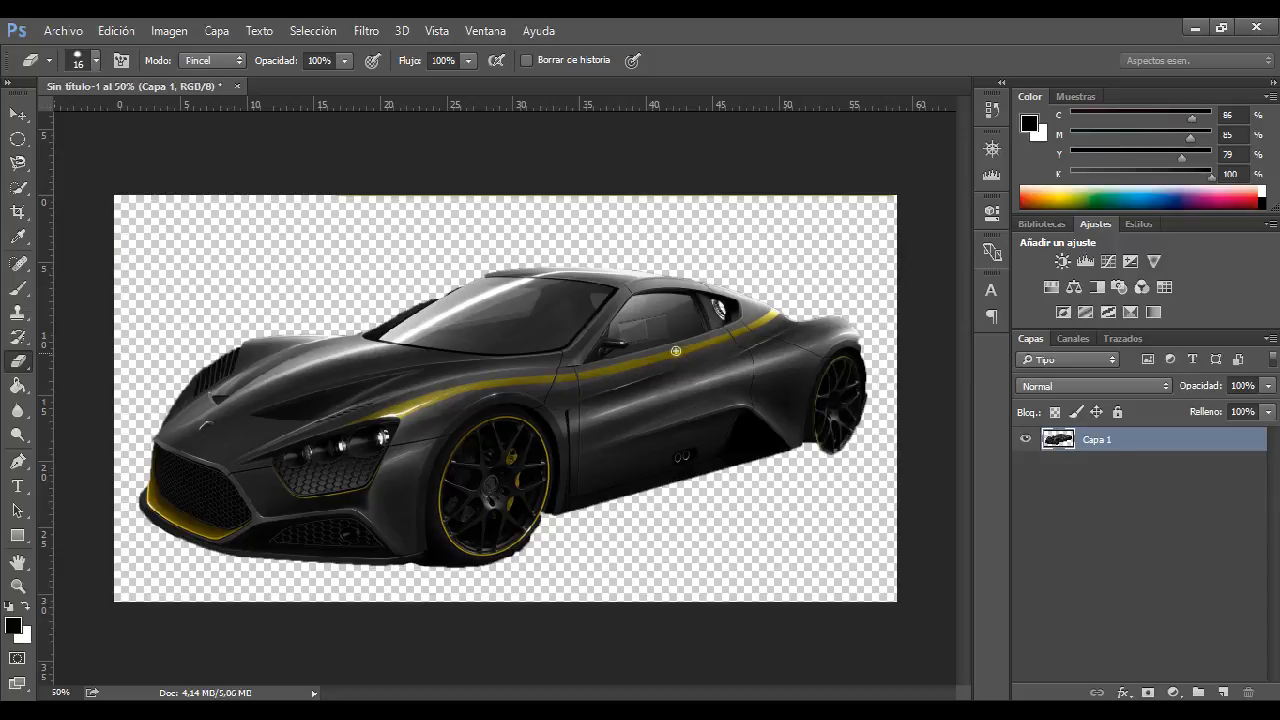
Revert the document to the Pegar state in its history
{"action": "left_click", "coordinate": [991, 110]}
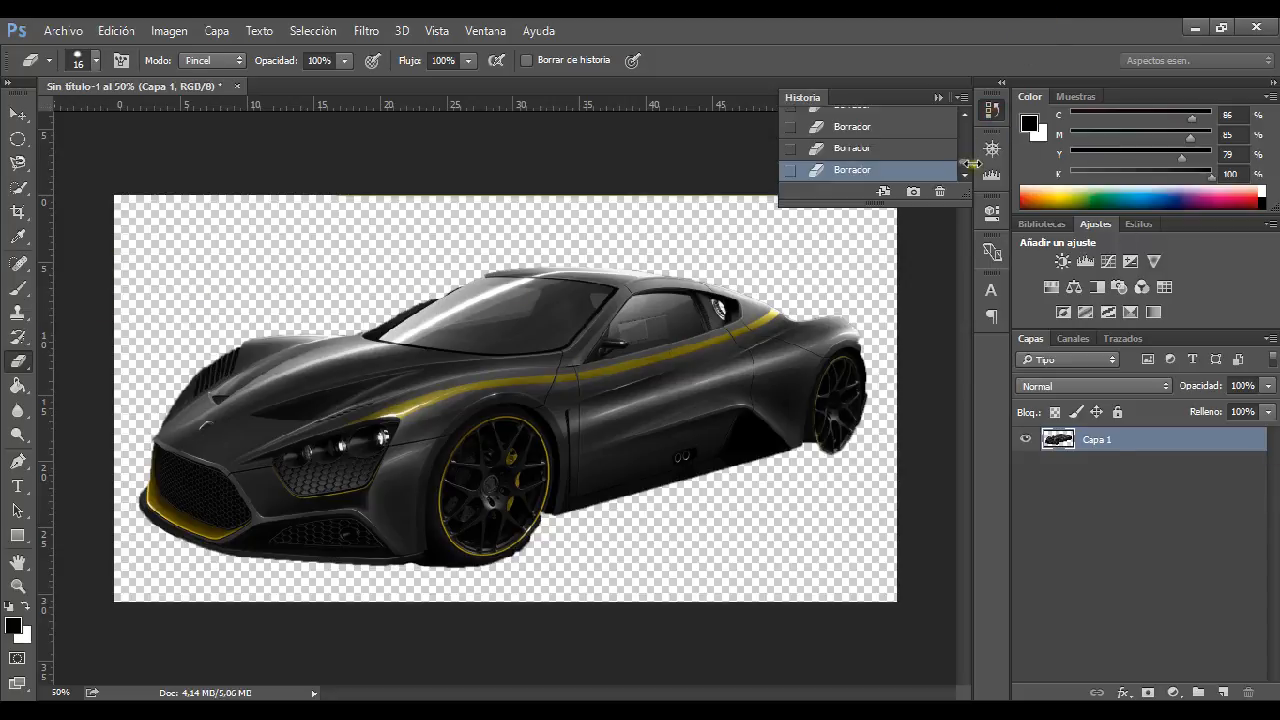
{"action": "left_click_drag", "start_coordinate": [966, 168], "coordinate": [937, 116]}
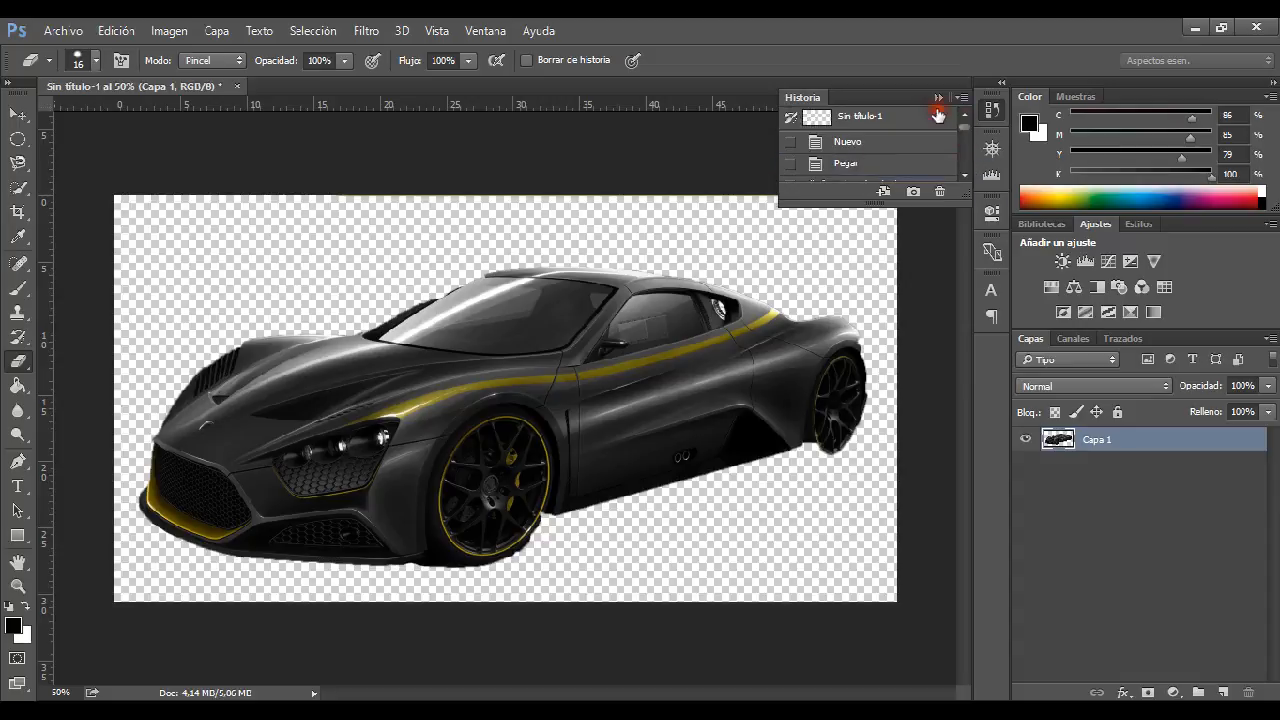
{"action": "left_click", "coordinate": [846, 164]}
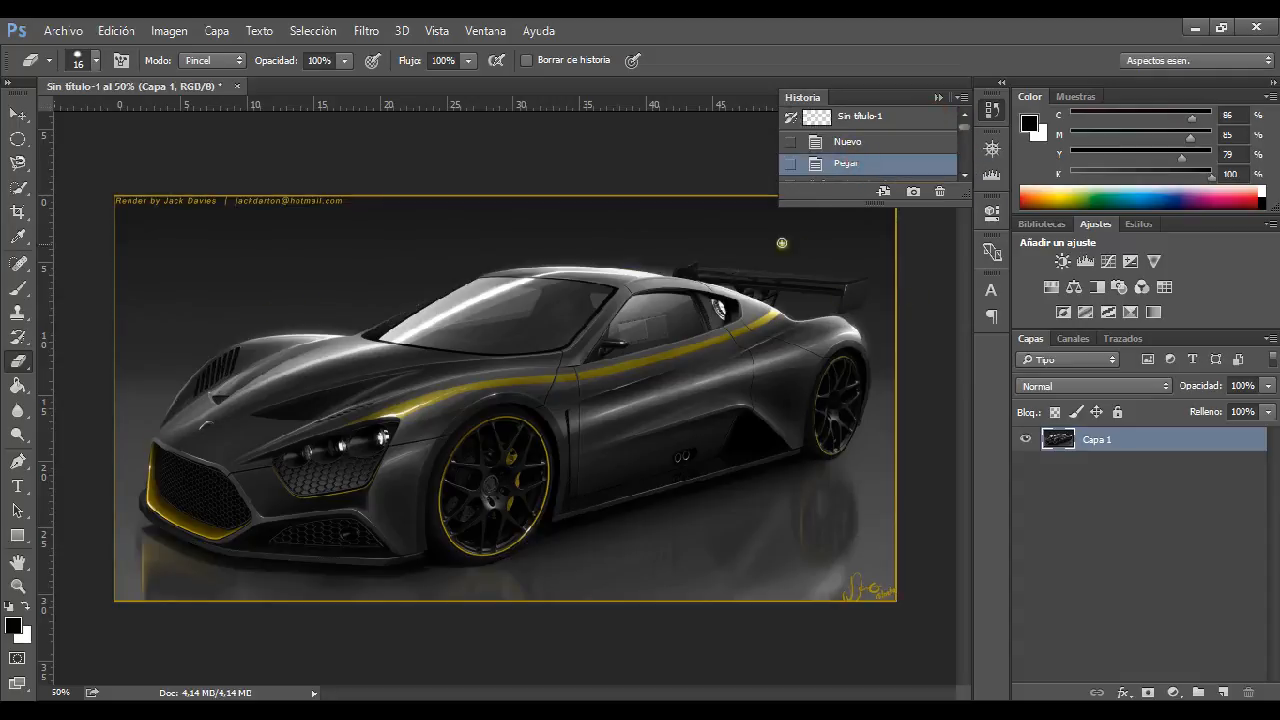
Start a Pen path with anchor points around the outer curve of the black lip at the front bumper's corner
{"action": "left_click", "coordinate": [17, 464]}
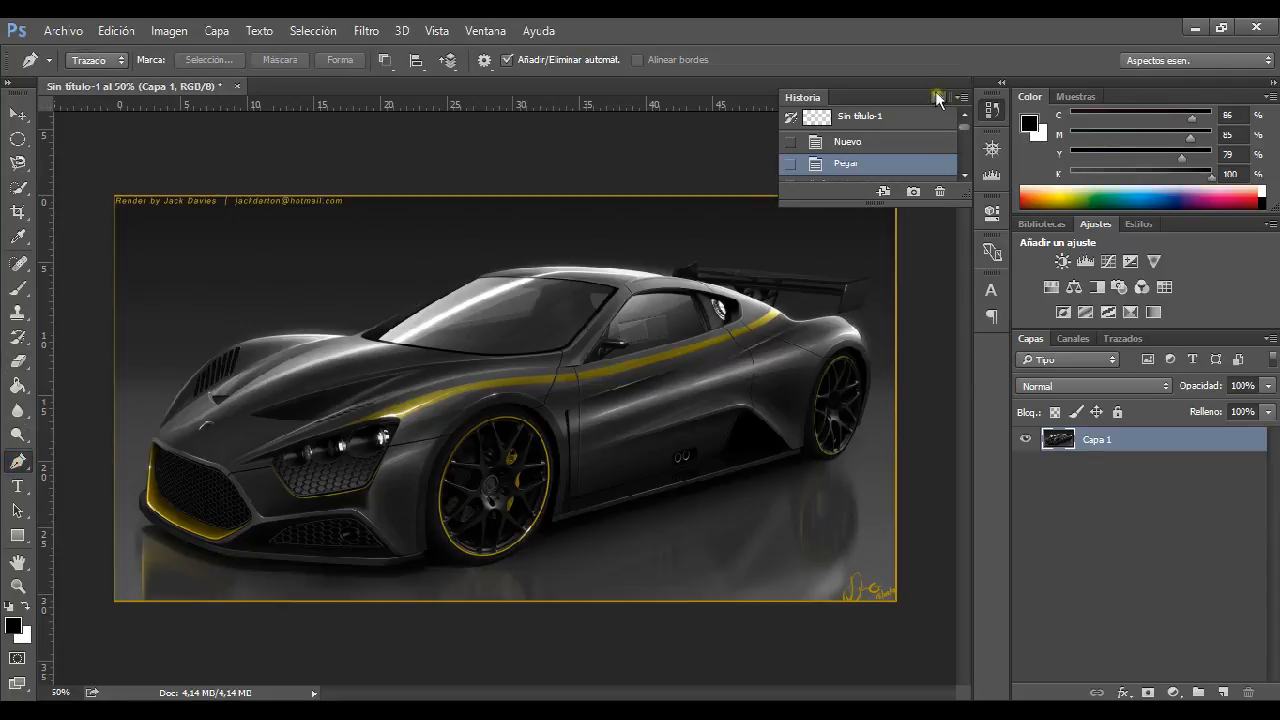
{"action": "left_click", "coordinate": [938, 97]}
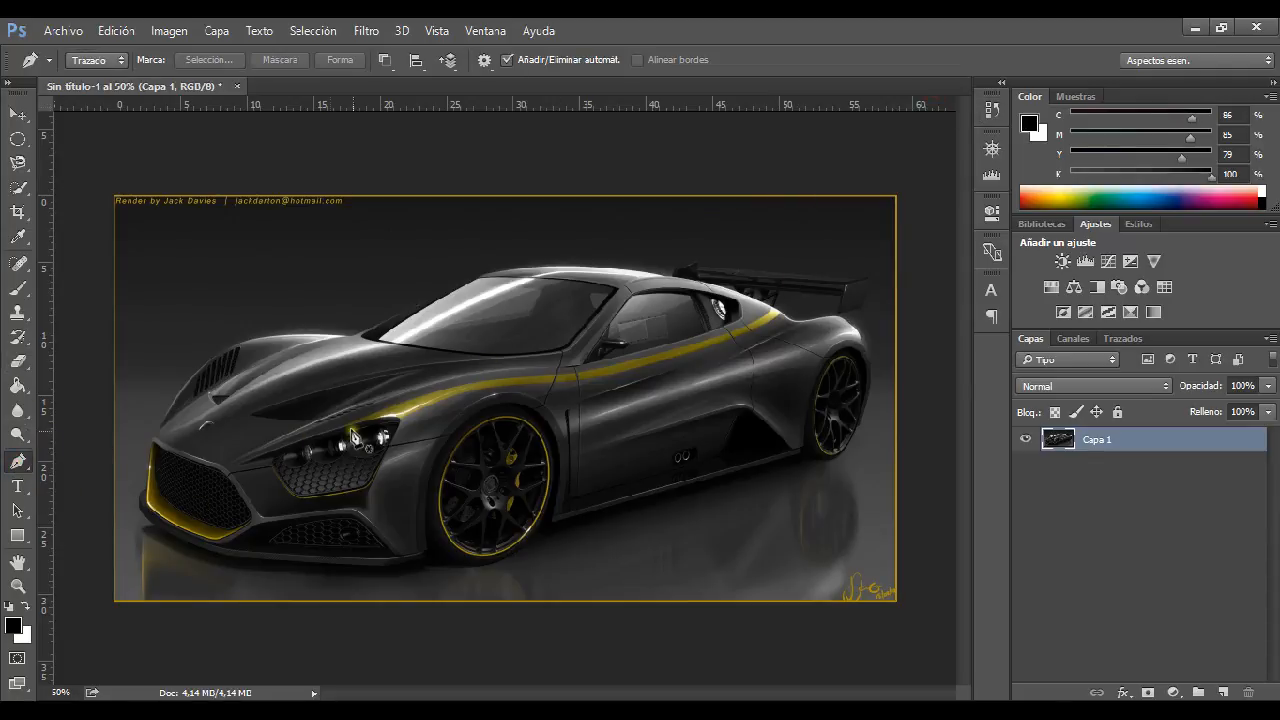
{"action": "scroll", "coordinate": [380, 437], "scroll_direction": "up", "scroll_amount": 10}
{"action": "scroll", "coordinate": [564, 433], "scroll_direction": "down", "scroll_amount": 8}
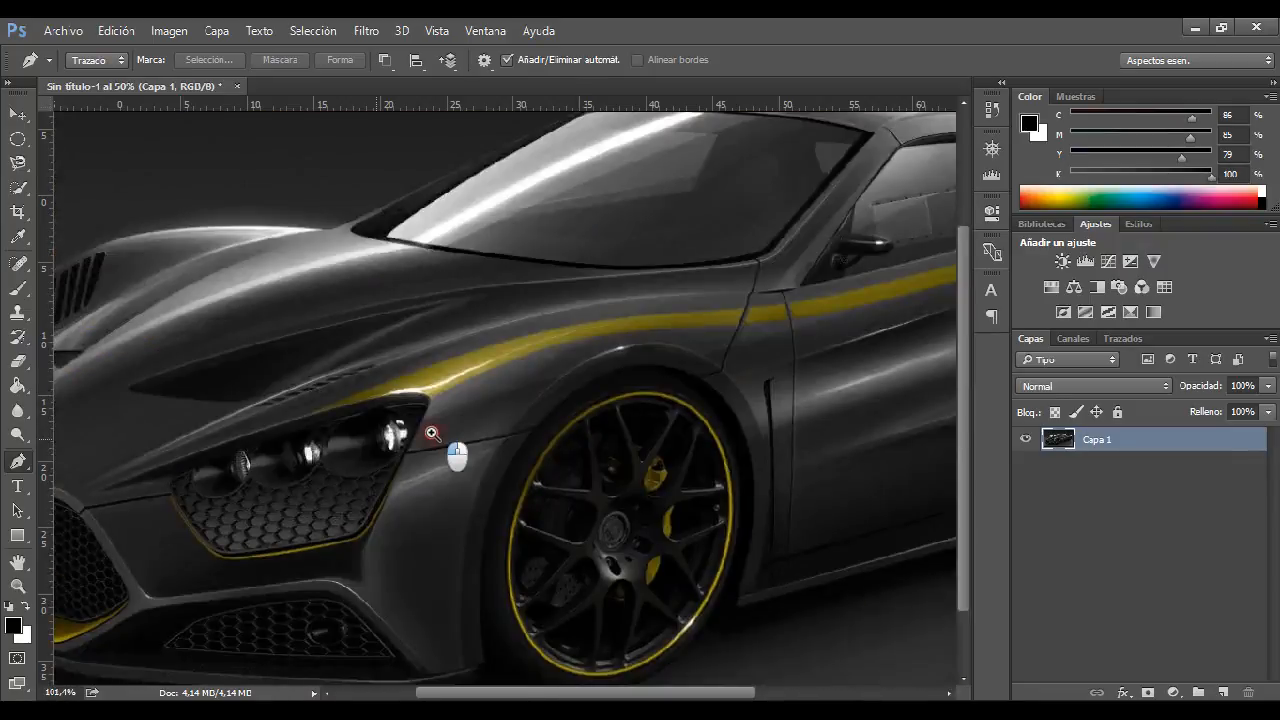
{"action": "left_click_drag", "start_coordinate": [430, 432], "coordinate": [700, 404]}
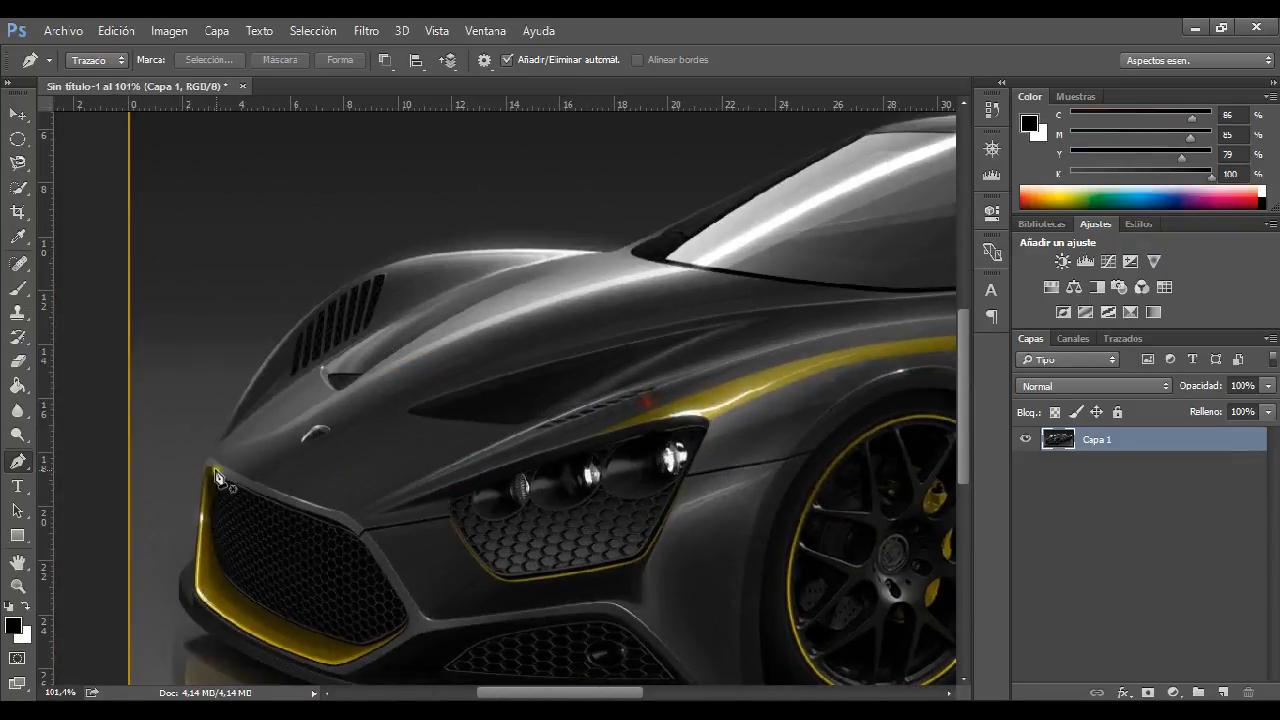
{"action": "scroll", "coordinate": [212, 574], "scroll_direction": "up", "scroll_amount": 2}
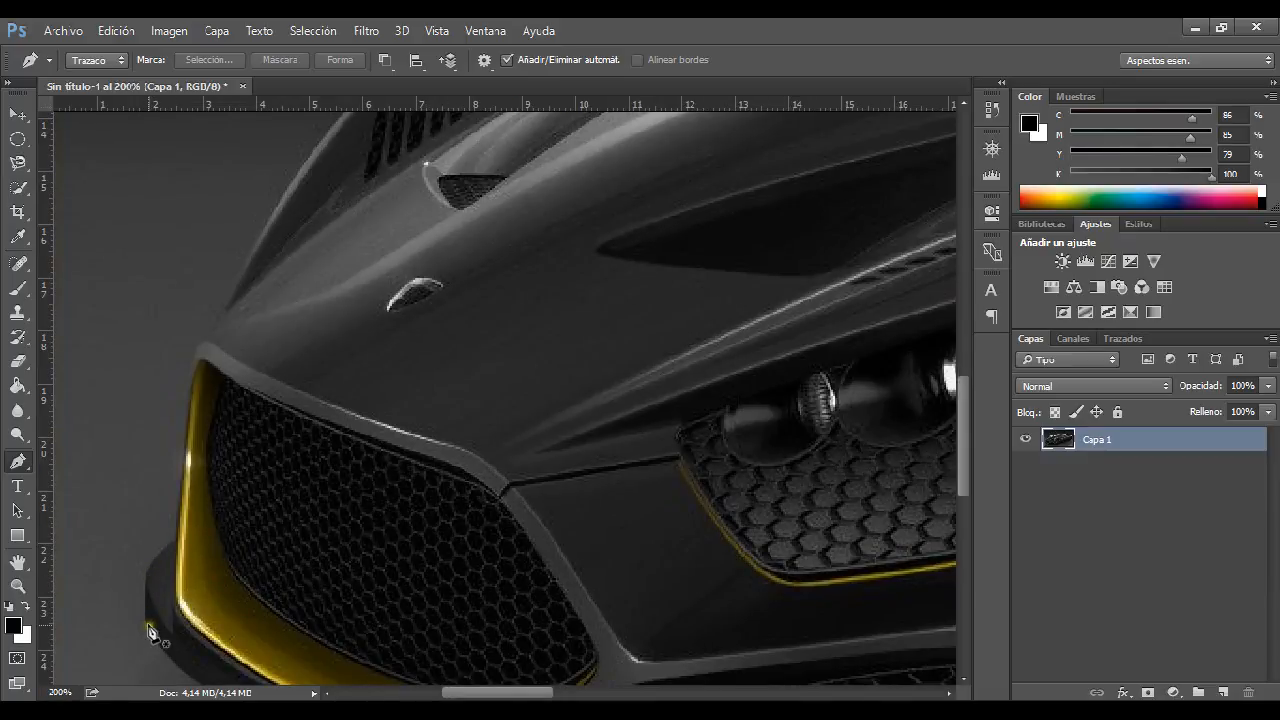
{"action": "left_click", "coordinate": [142, 597]}
{"action": "left_click", "coordinate": [147, 578]}
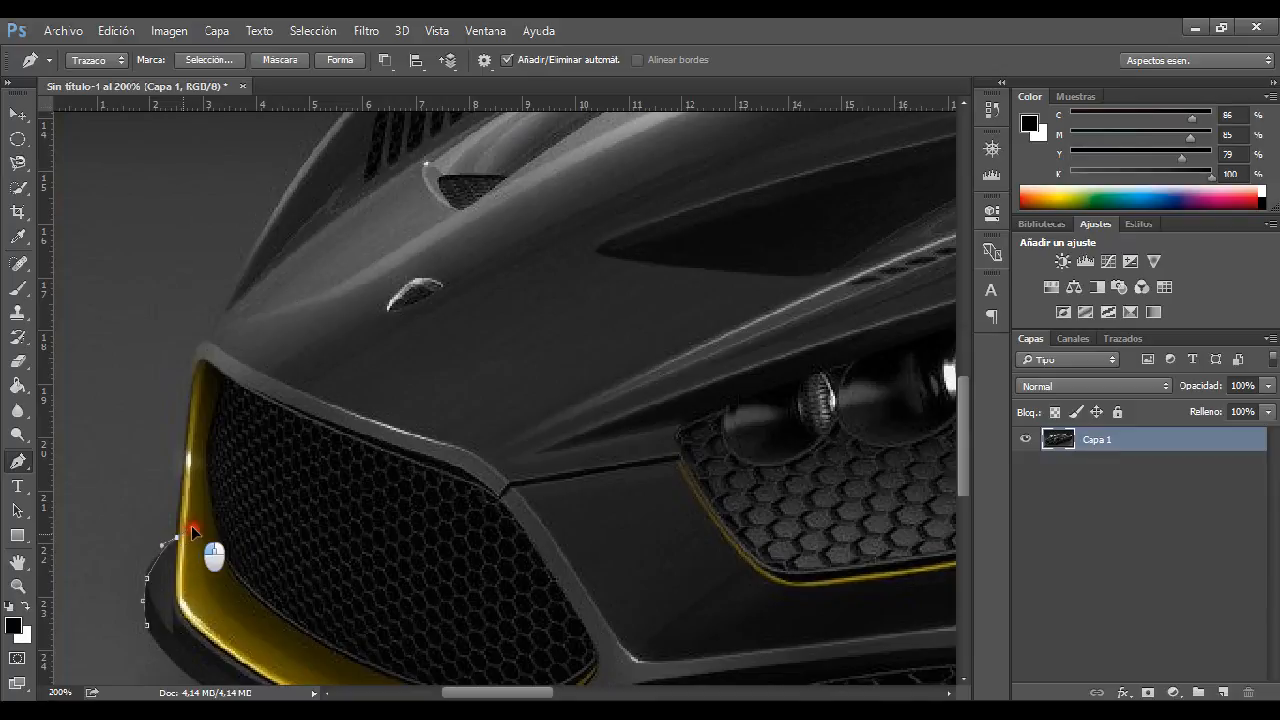
{"action": "left_click_drag", "start_coordinate": [193, 530], "coordinate": [204, 515]}
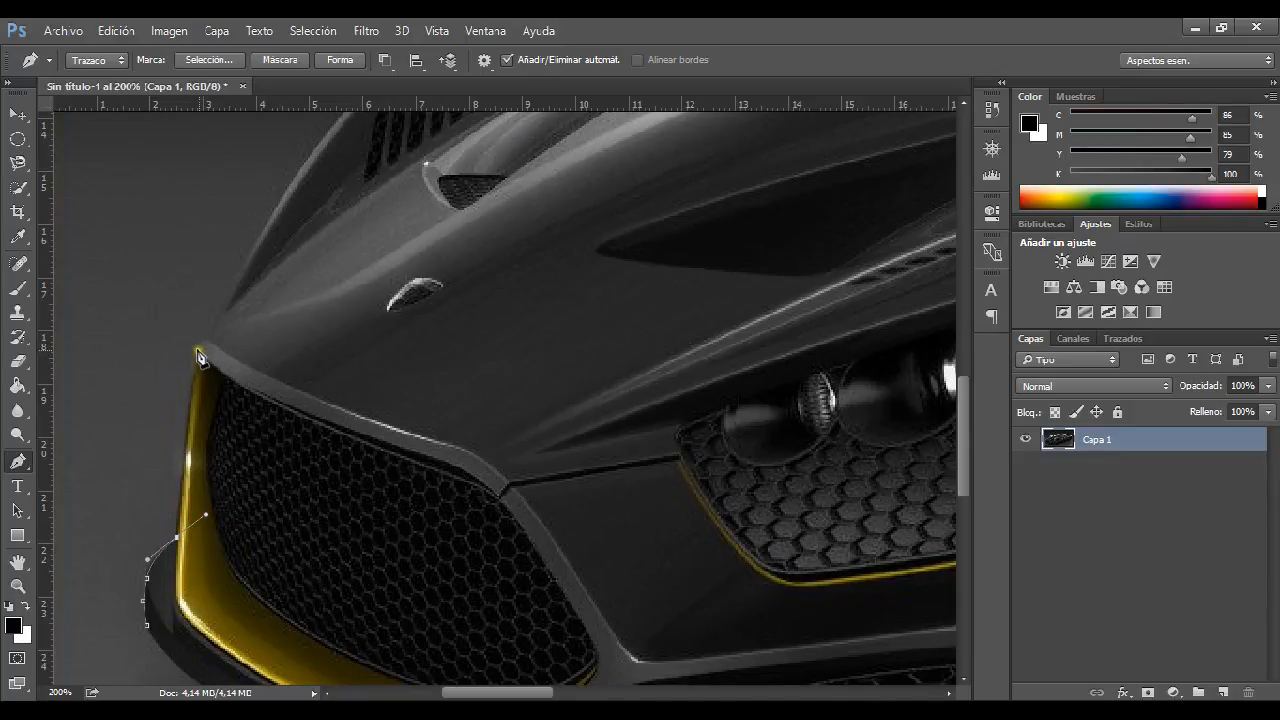
Extend the path to the upper corner of the front grille and bend that segment with Convert Point to follow the yellow trim
{"action": "left_click_drag", "start_coordinate": [197, 349], "coordinate": [220, 322]}
{"action": "left_click_drag", "start_coordinate": [18, 462], "coordinate": [66, 530]}
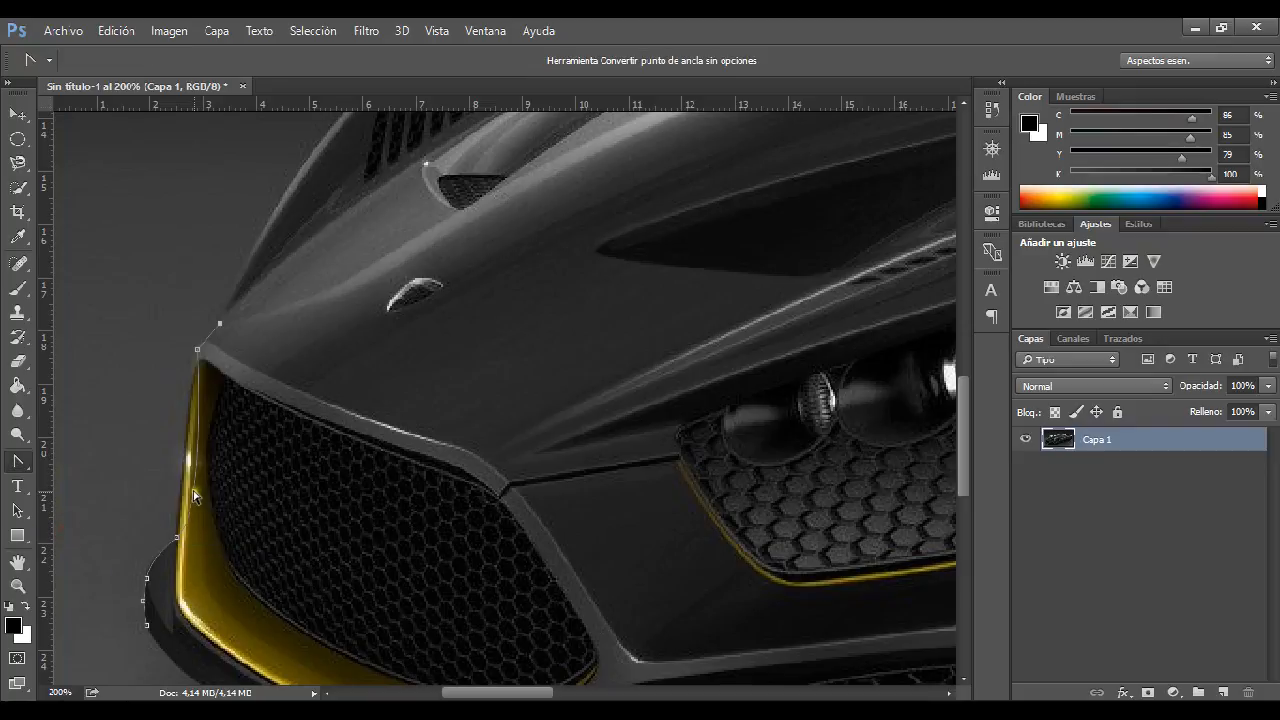
{"action": "left_click_drag", "start_coordinate": [195, 495], "coordinate": [179, 430]}
{"action": "left_click", "coordinate": [17, 461]}
{"action": "left_click", "coordinate": [98, 460]}
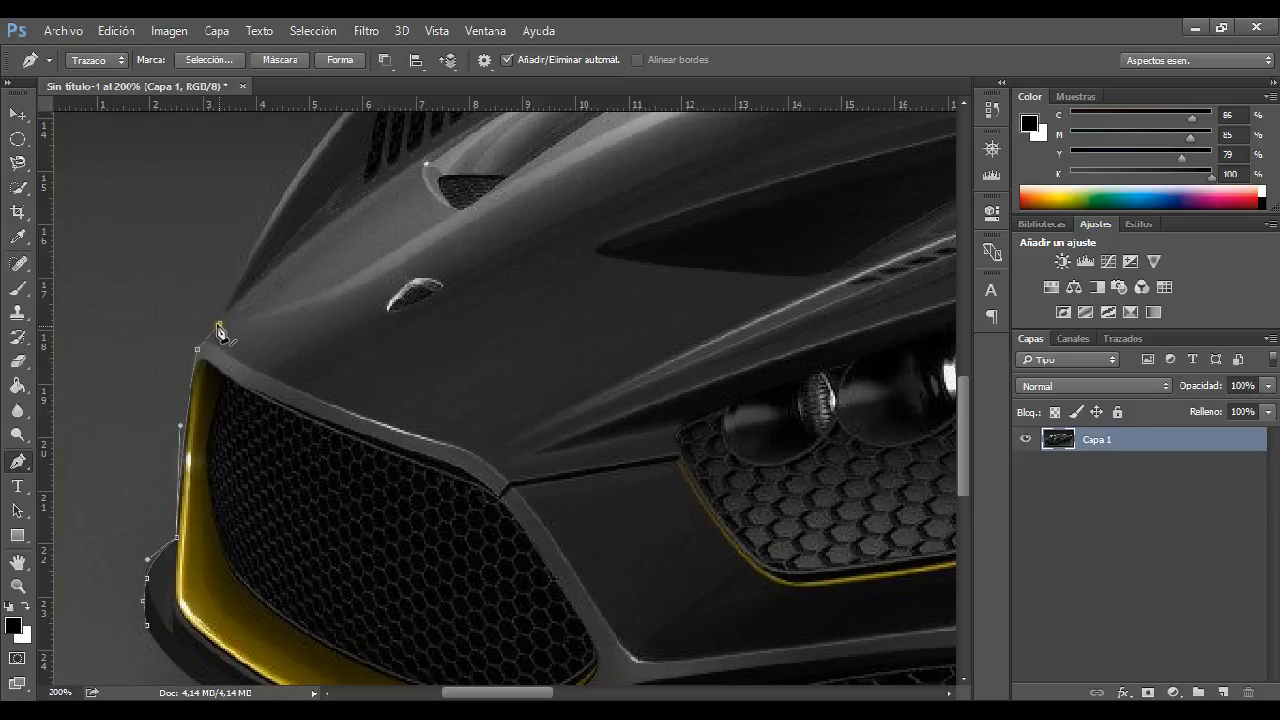
Trace the path up the far front fender, over its curved crest and down to the base of the windshield
{"action": "left_click_drag", "start_coordinate": [220, 323], "coordinate": [300, 173]}
{"action": "left_click", "coordinate": [318, 147]}
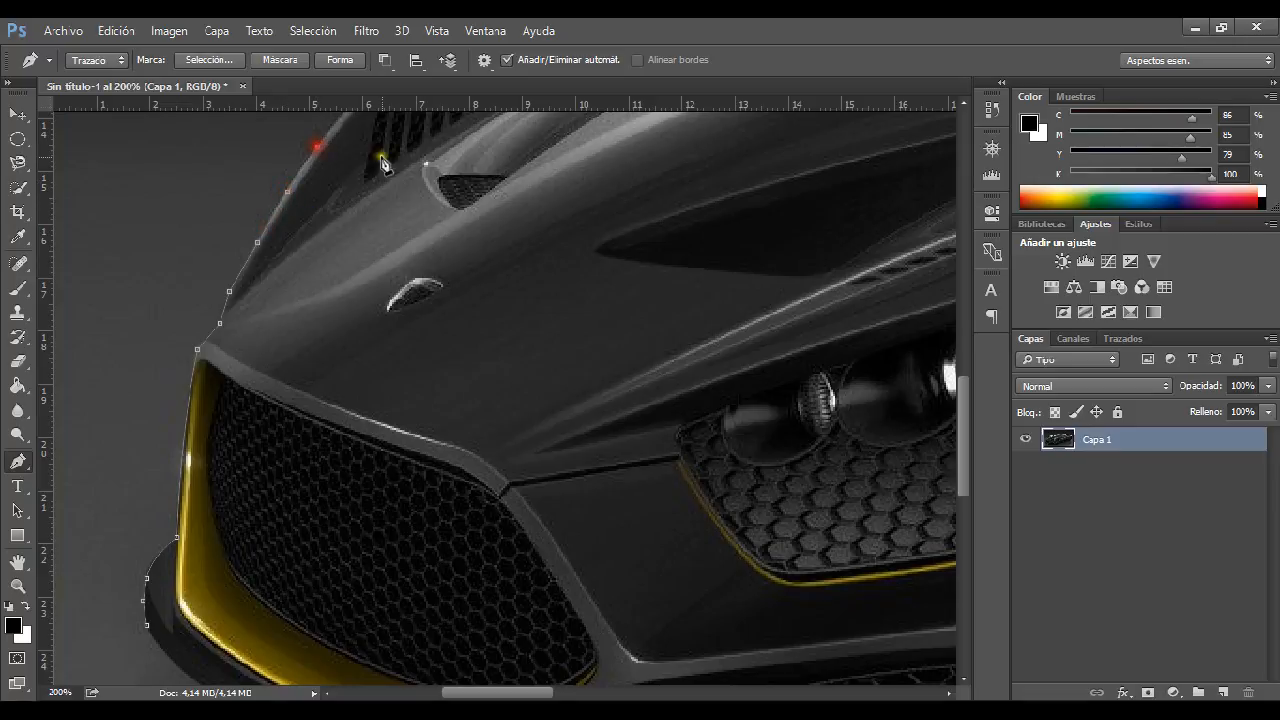
{"action": "left_click_drag", "start_coordinate": [382, 153], "coordinate": [342, 378]}
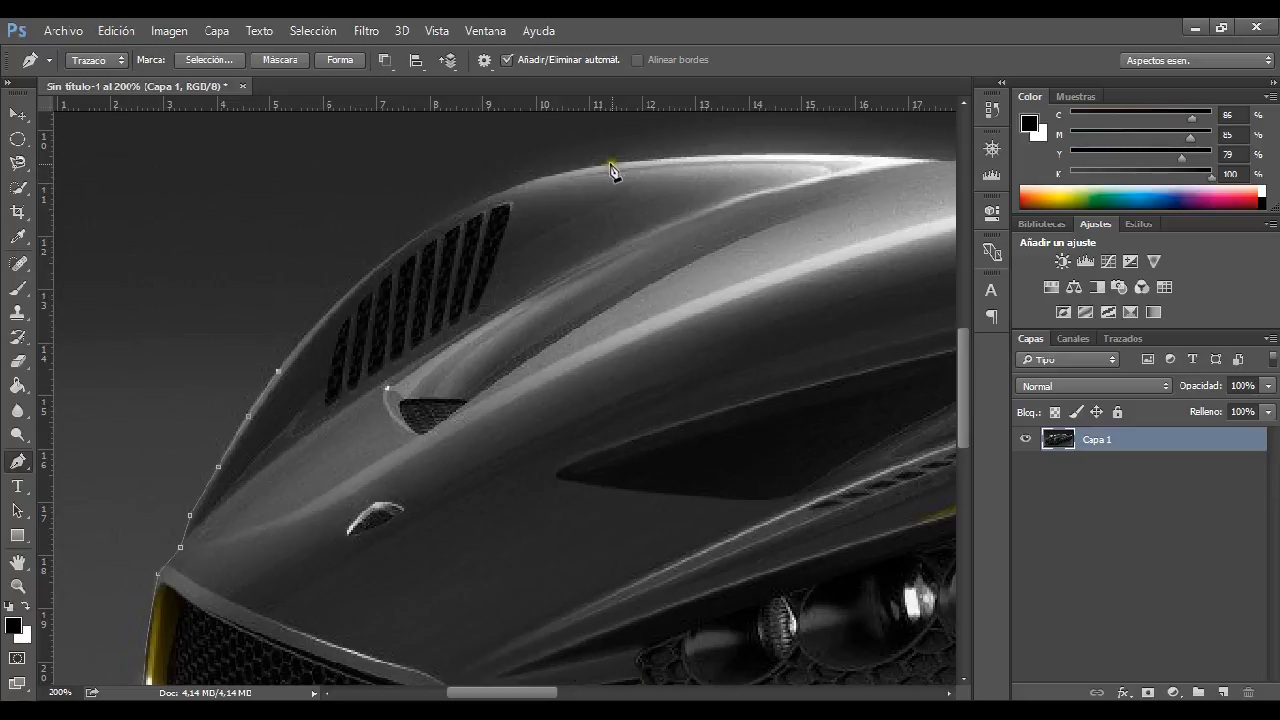
{"action": "left_click_drag", "start_coordinate": [612, 166], "coordinate": [822, 144]}
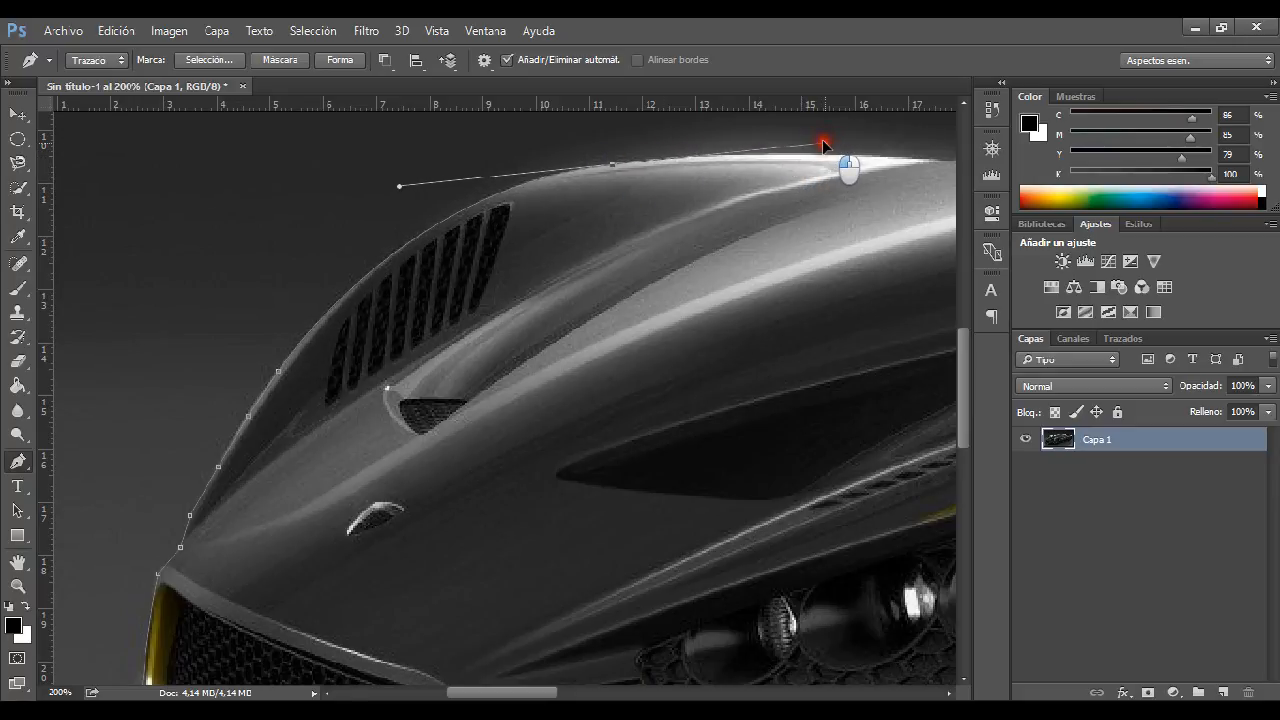
{"action": "left_click_drag", "start_coordinate": [748, 222], "coordinate": [451, 268]}
{"action": "left_click_drag", "start_coordinate": [601, 254], "coordinate": [505, 271]}
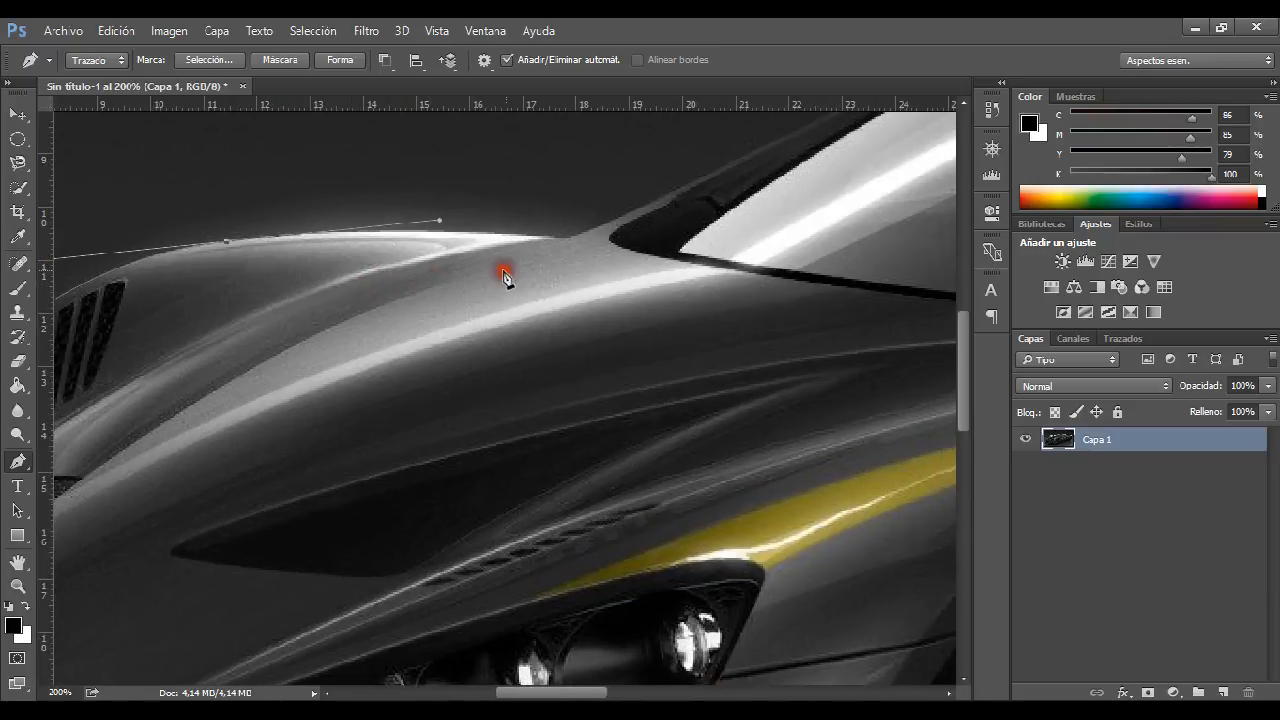
{"action": "left_click", "coordinate": [566, 241]}
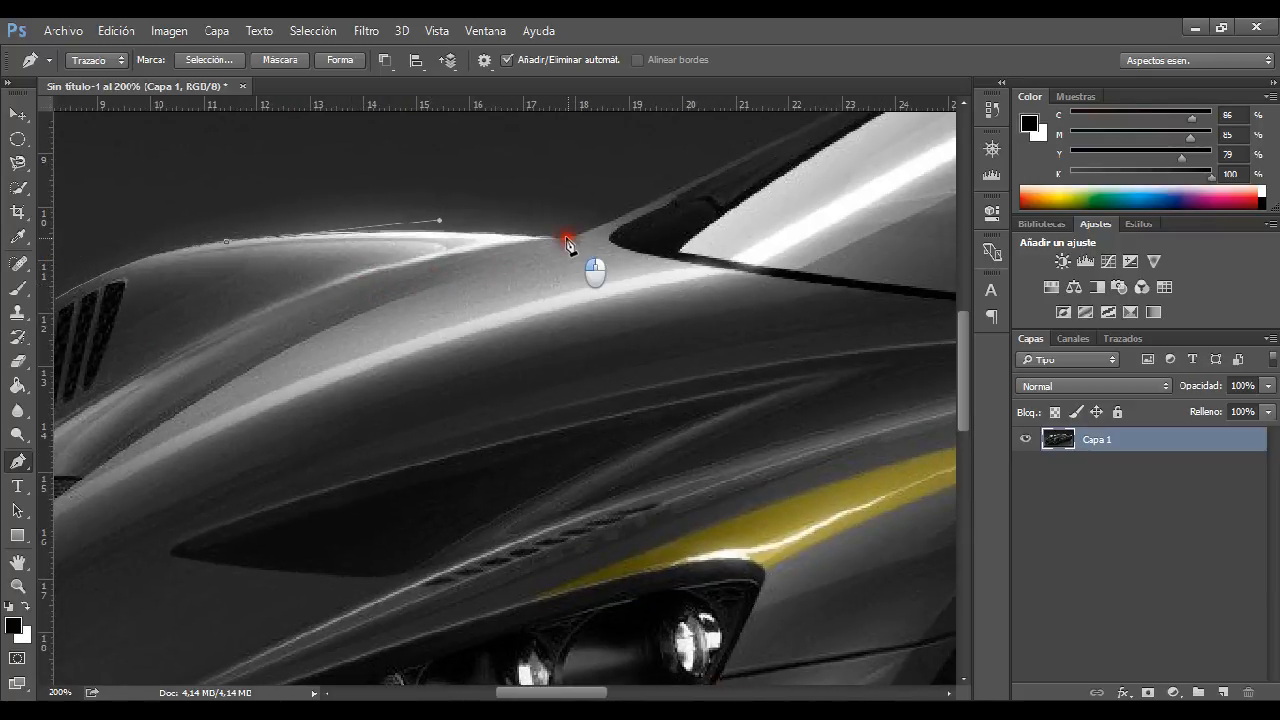
Trace the path up along the windshield's outer pillar and onto the front edge of the roof
{"action": "left_click_drag", "start_coordinate": [729, 221], "coordinate": [507, 348]}
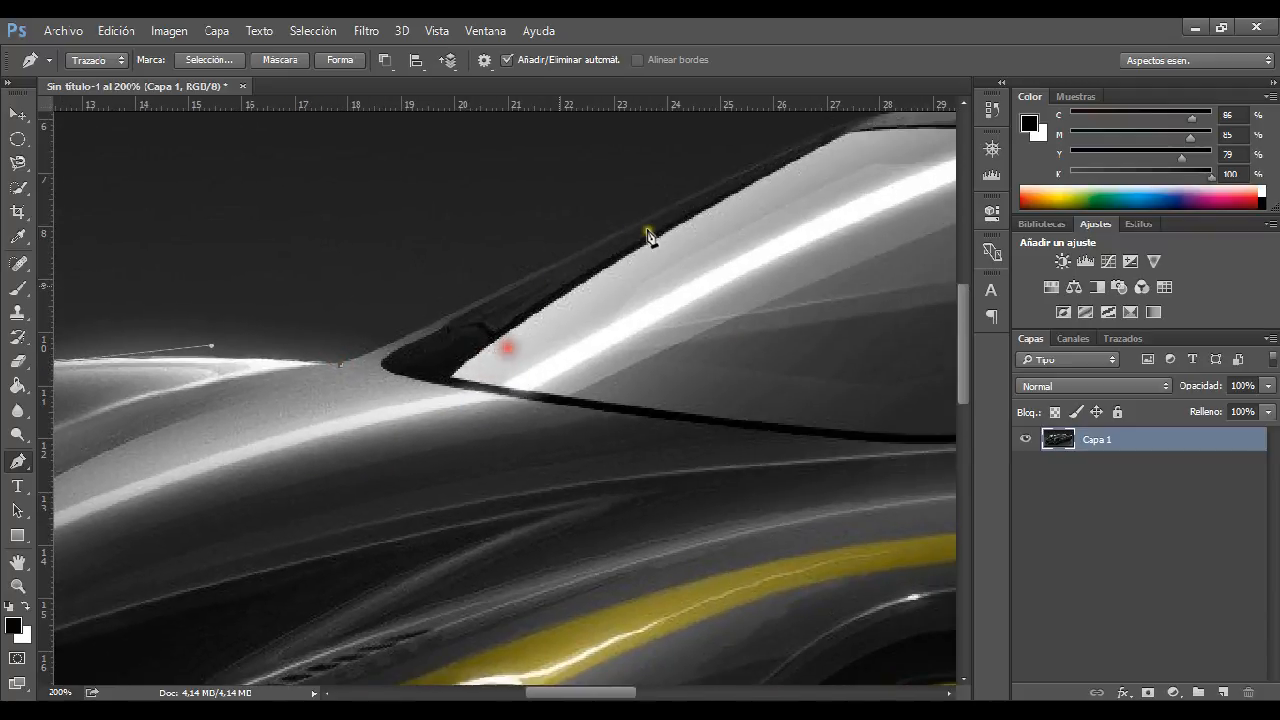
{"action": "left_click", "coordinate": [764, 164]}
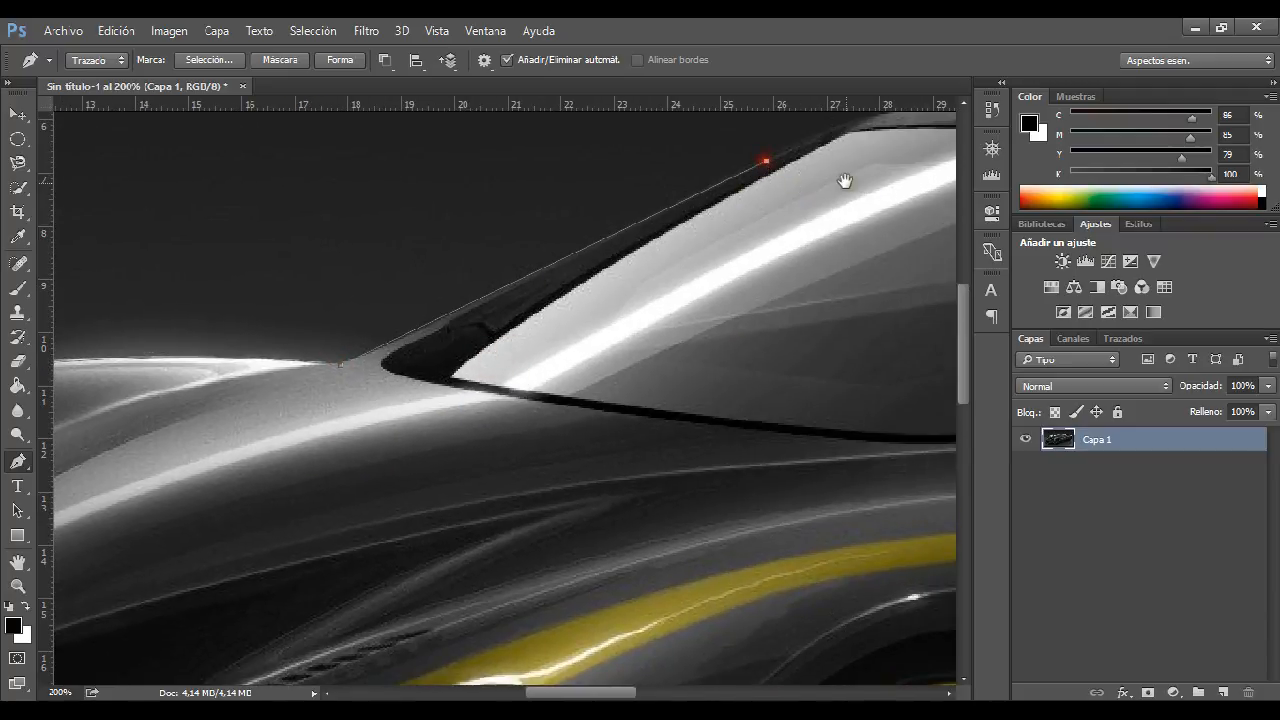
{"action": "left_click_drag", "start_coordinate": [845, 181], "coordinate": [480, 350]}
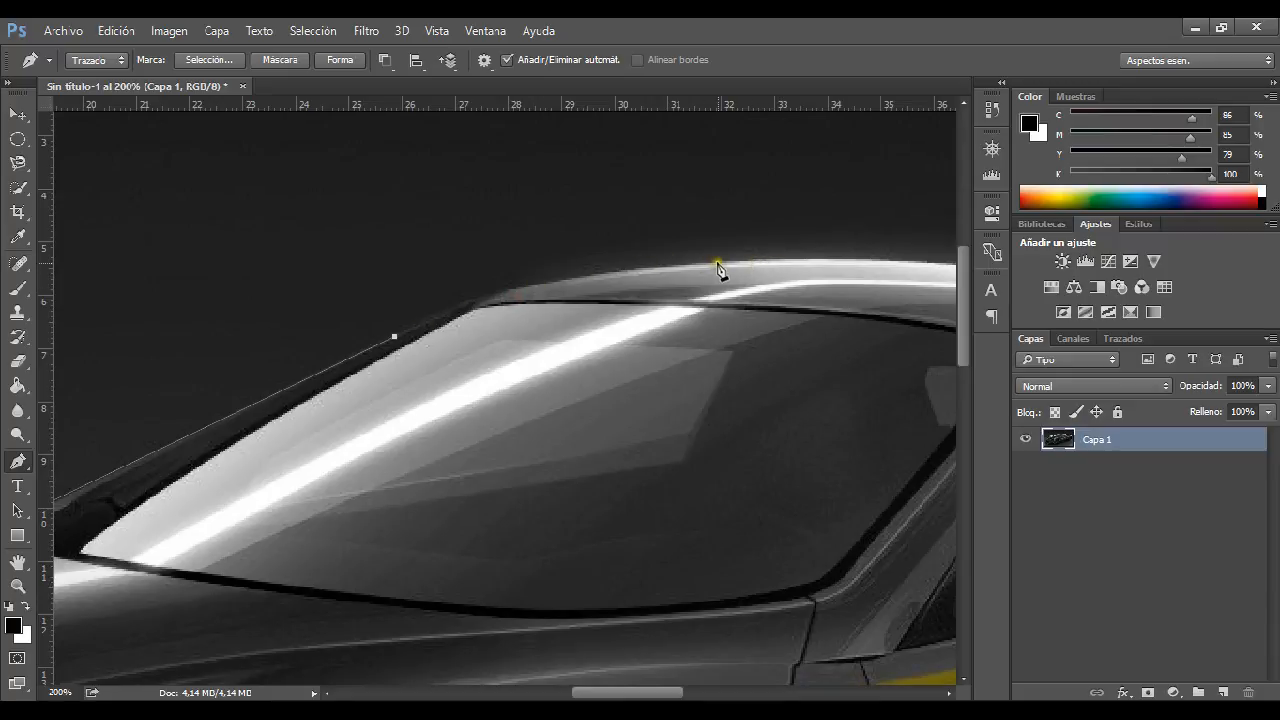
{"action": "left_click_drag", "start_coordinate": [719, 264], "coordinate": [881, 256]}
{"action": "key", "text": "ctrl+z"}
{"action": "left_click", "coordinate": [531, 290]}
{"action": "left_click_drag", "start_coordinate": [566, 273], "coordinate": [607, 273]}
Add a curved anchor at the roof's crest and reshape the anchor at the roof's front edge with Convert Point
{"action": "left_click_drag", "start_coordinate": [743, 275], "coordinate": [566, 291]}
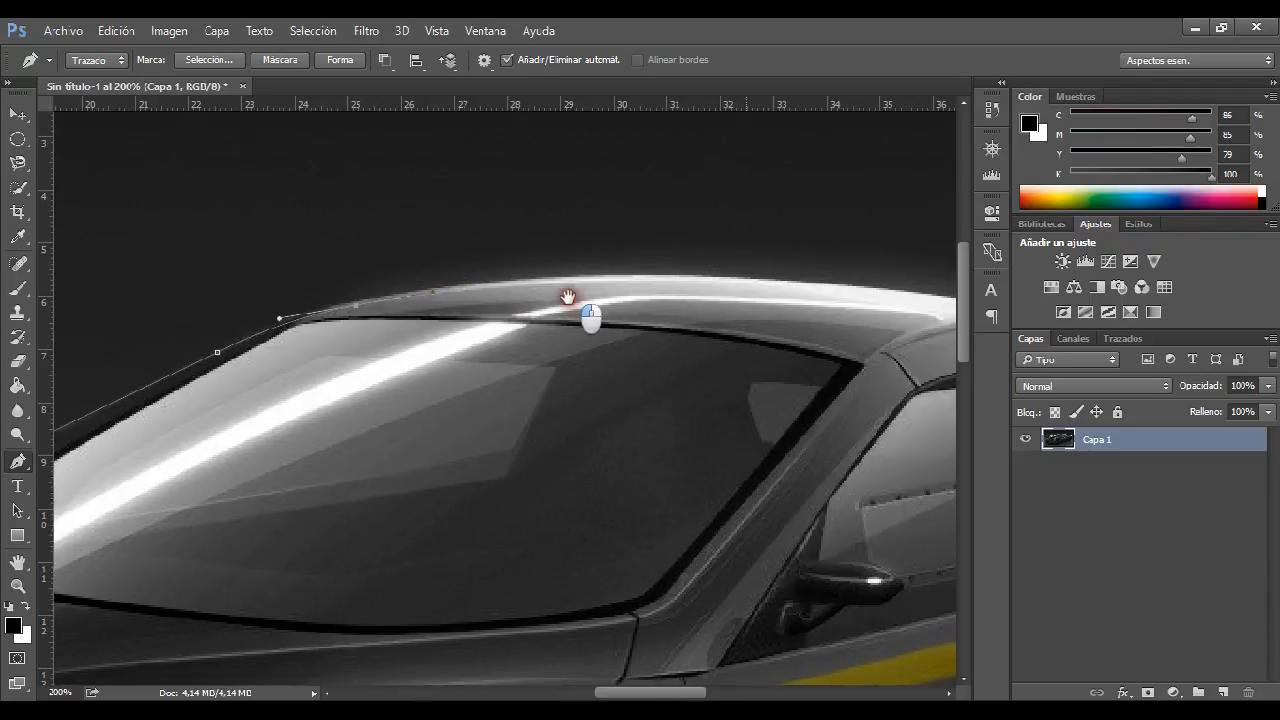
{"action": "left_click_drag", "start_coordinate": [644, 276], "coordinate": [768, 275]}
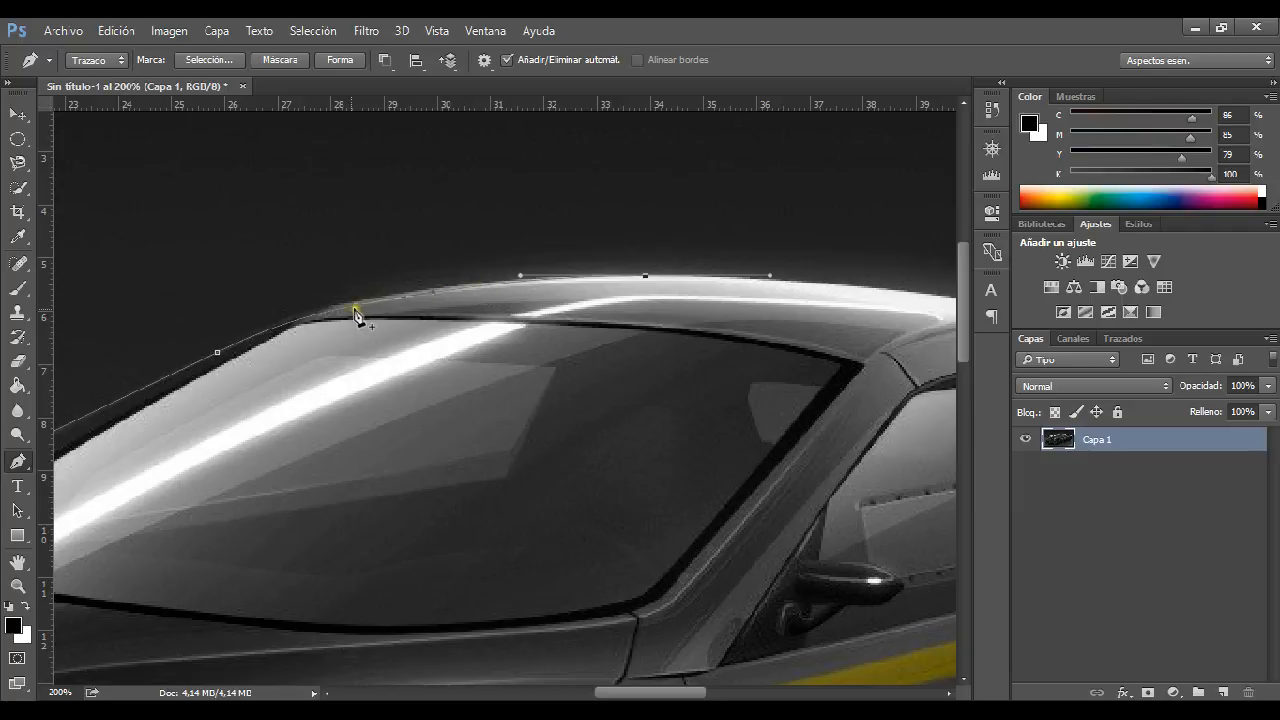
{"action": "left_click_drag", "start_coordinate": [17, 464], "coordinate": [104, 530]}
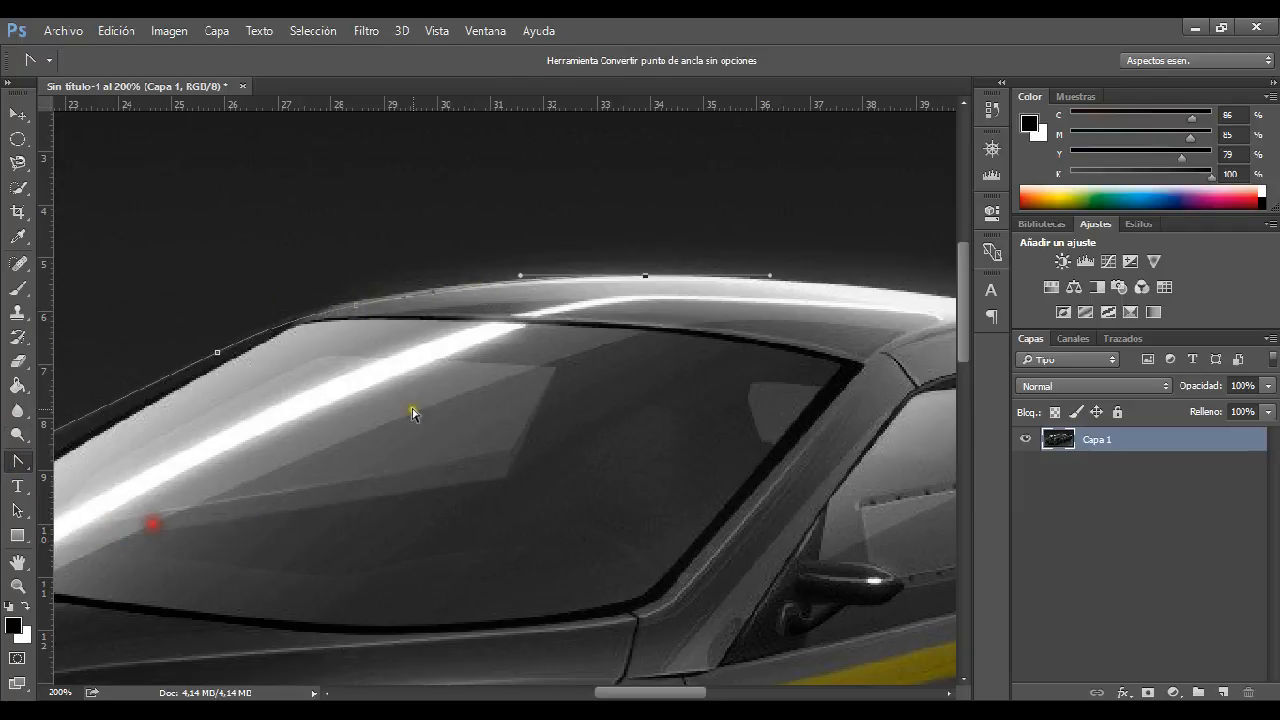
{"action": "left_click", "coordinate": [355, 308]}
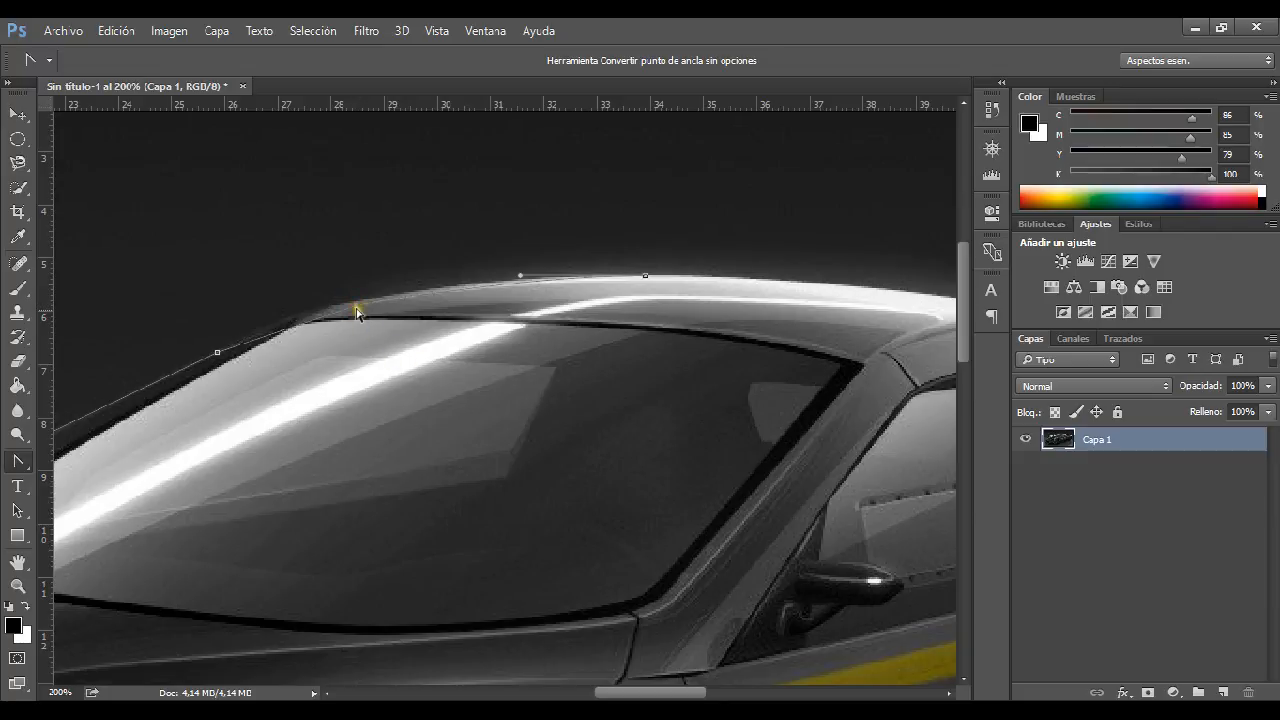
{"action": "left_click_drag", "start_coordinate": [393, 304], "coordinate": [396, 306]}
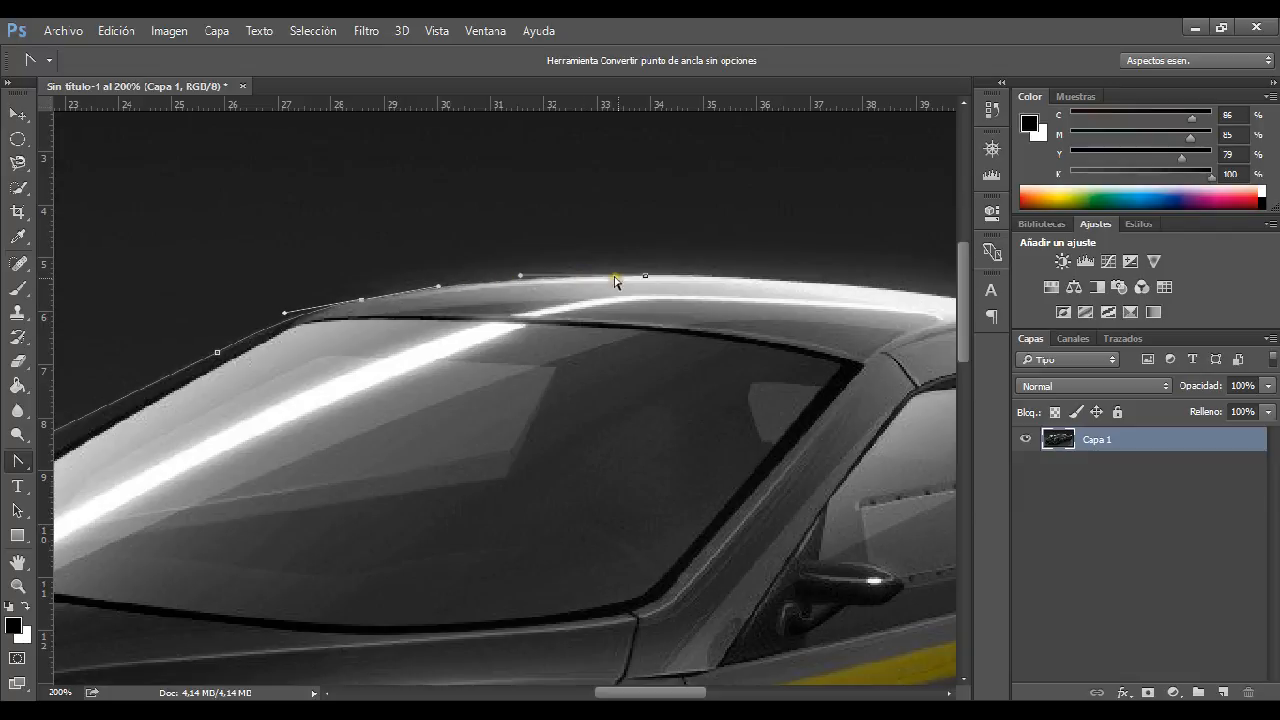
{"action": "left_click_drag", "start_coordinate": [18, 461], "coordinate": [80, 460]}
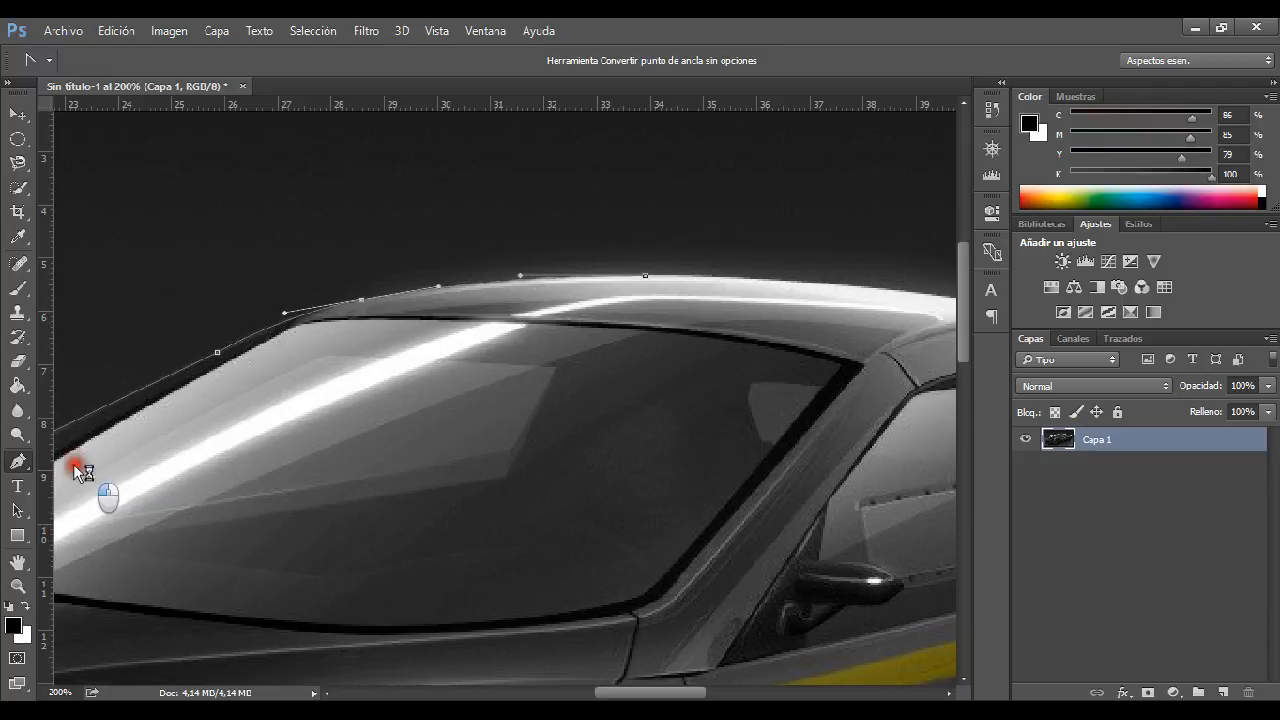
{"action": "left_click", "coordinate": [645, 278]}
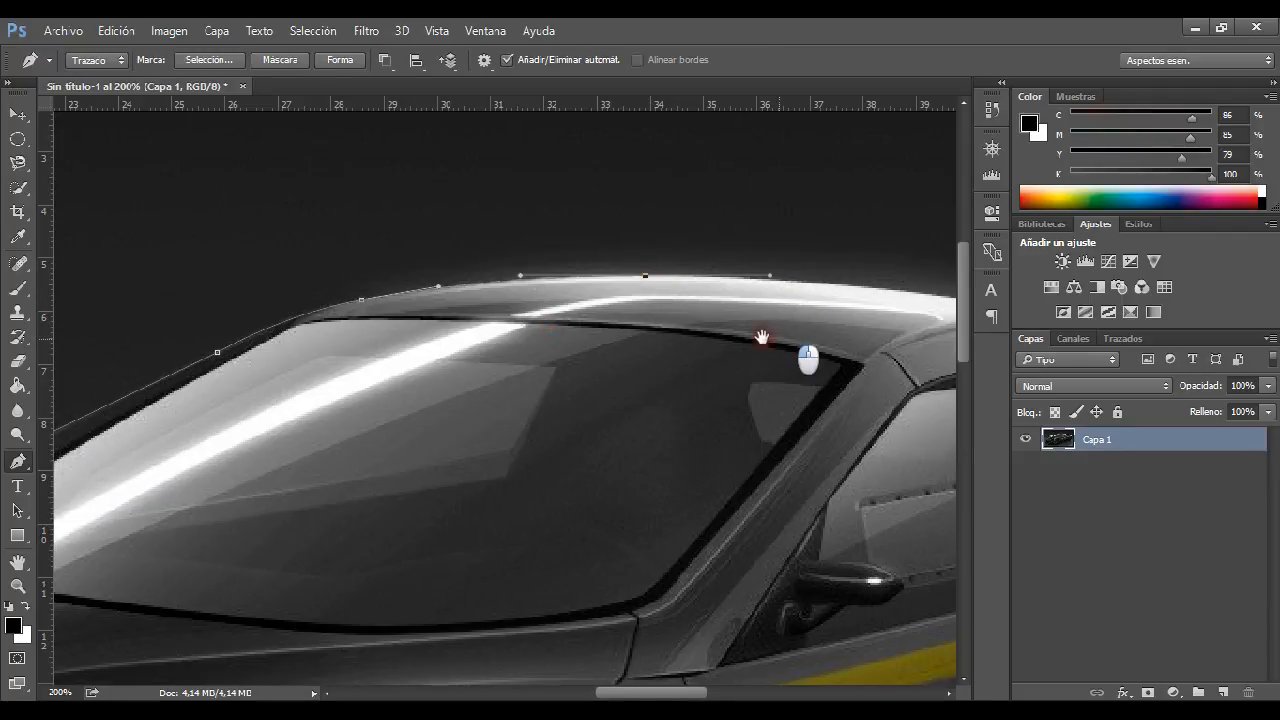
Continue the path along the roof to the spoiler's base and shorten the rear roof anchor's outgoing handle with Convert Point
{"action": "left_click_drag", "start_coordinate": [763, 337], "coordinate": [538, 310]}
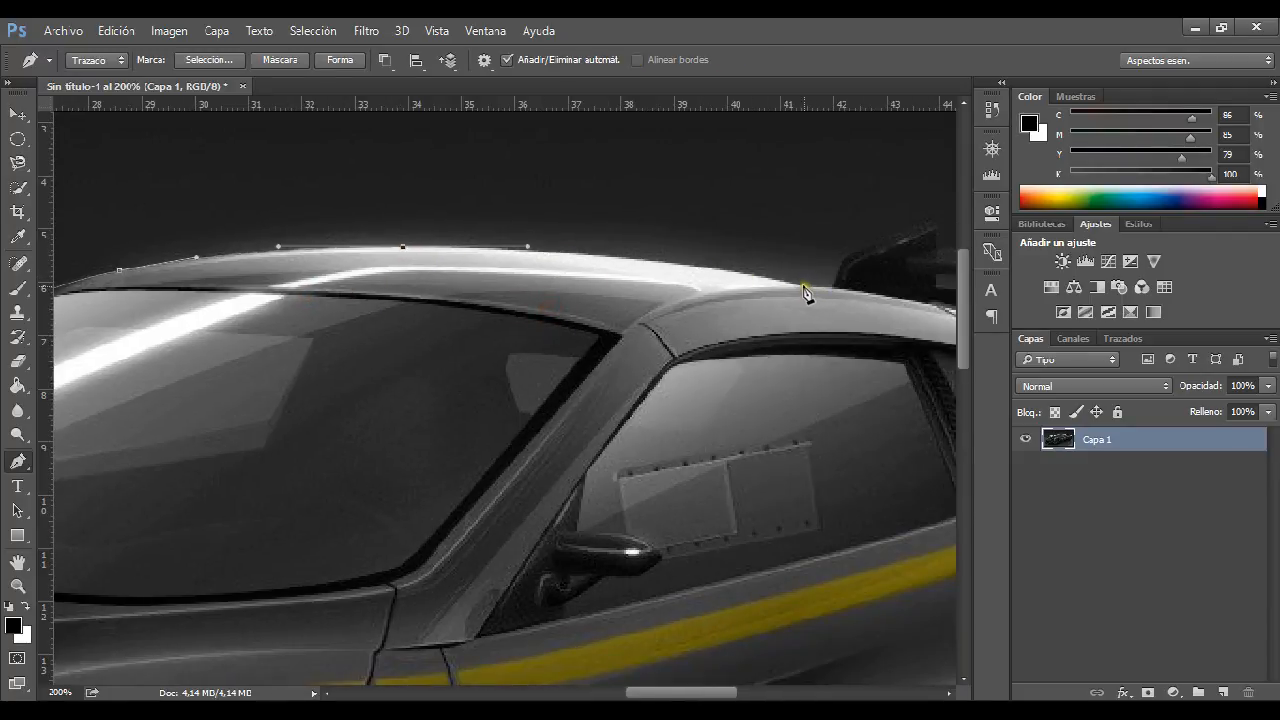
{"action": "left_click_drag", "start_coordinate": [804, 286], "coordinate": [638, 324]}
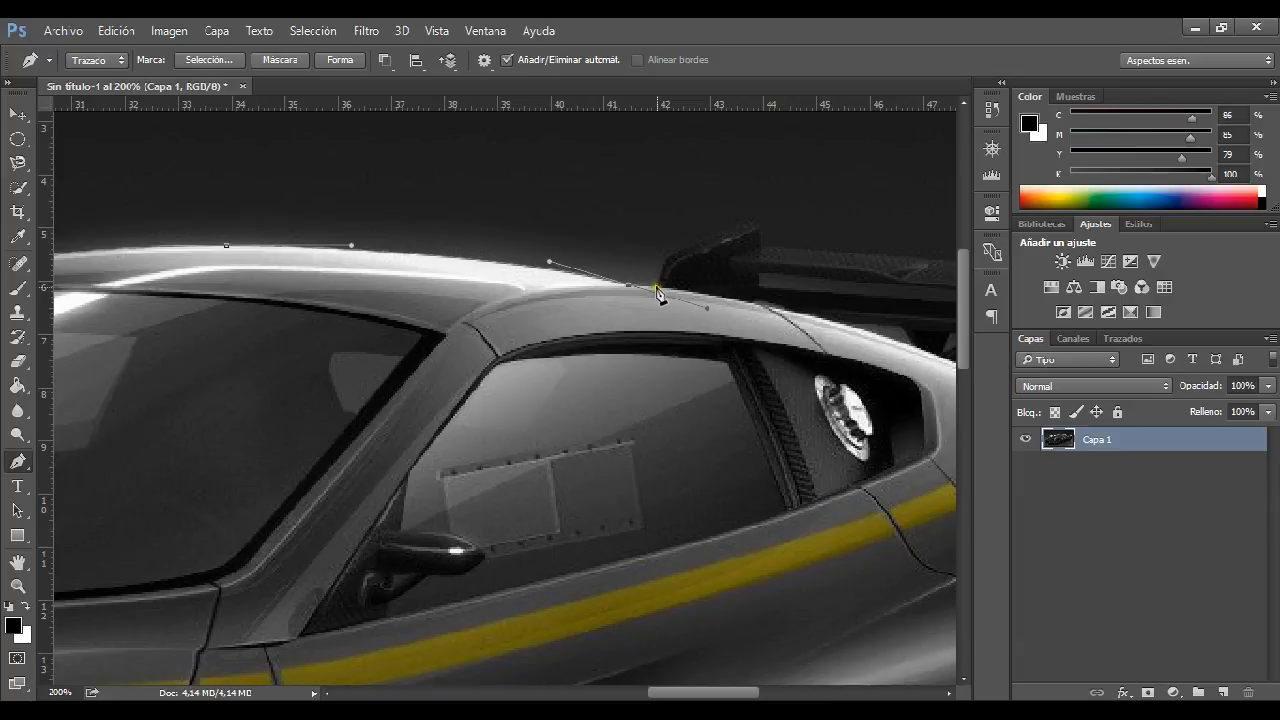
{"action": "left_click", "coordinate": [657, 290]}
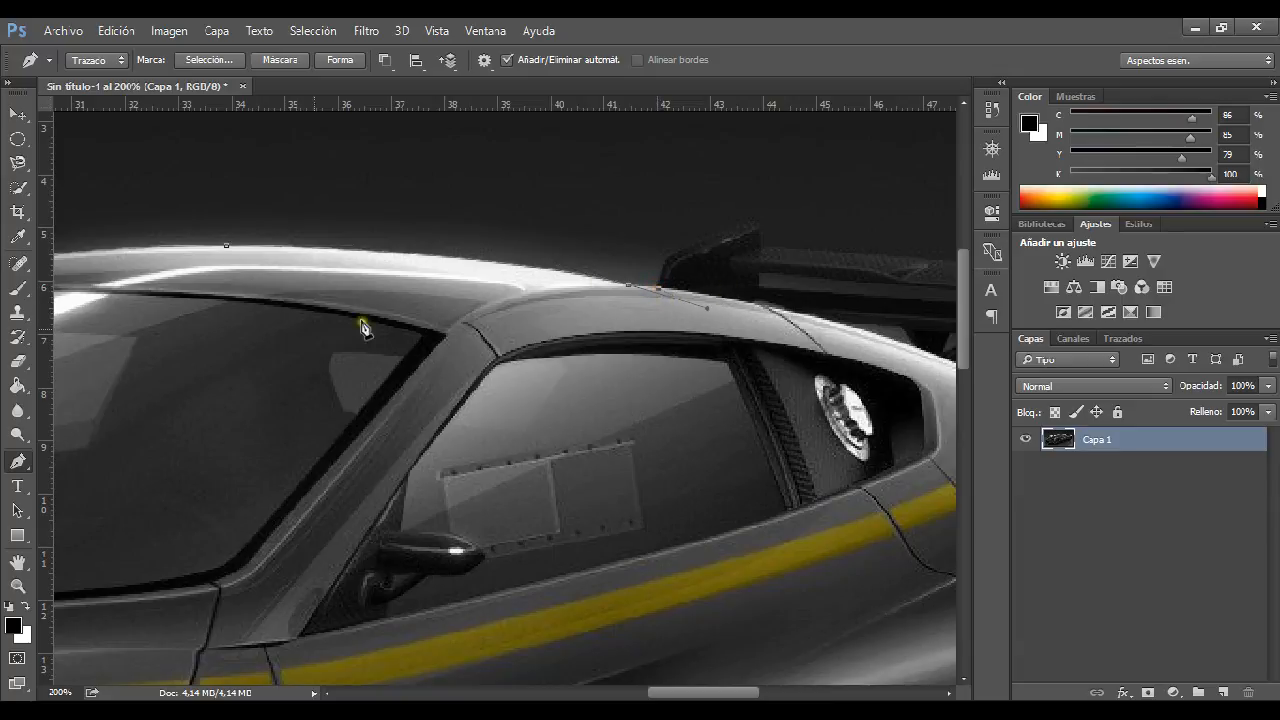
{"action": "left_click_drag", "start_coordinate": [18, 461], "coordinate": [94, 529]}
{"action": "left_click_drag", "start_coordinate": [706, 308], "coordinate": [645, 286]}
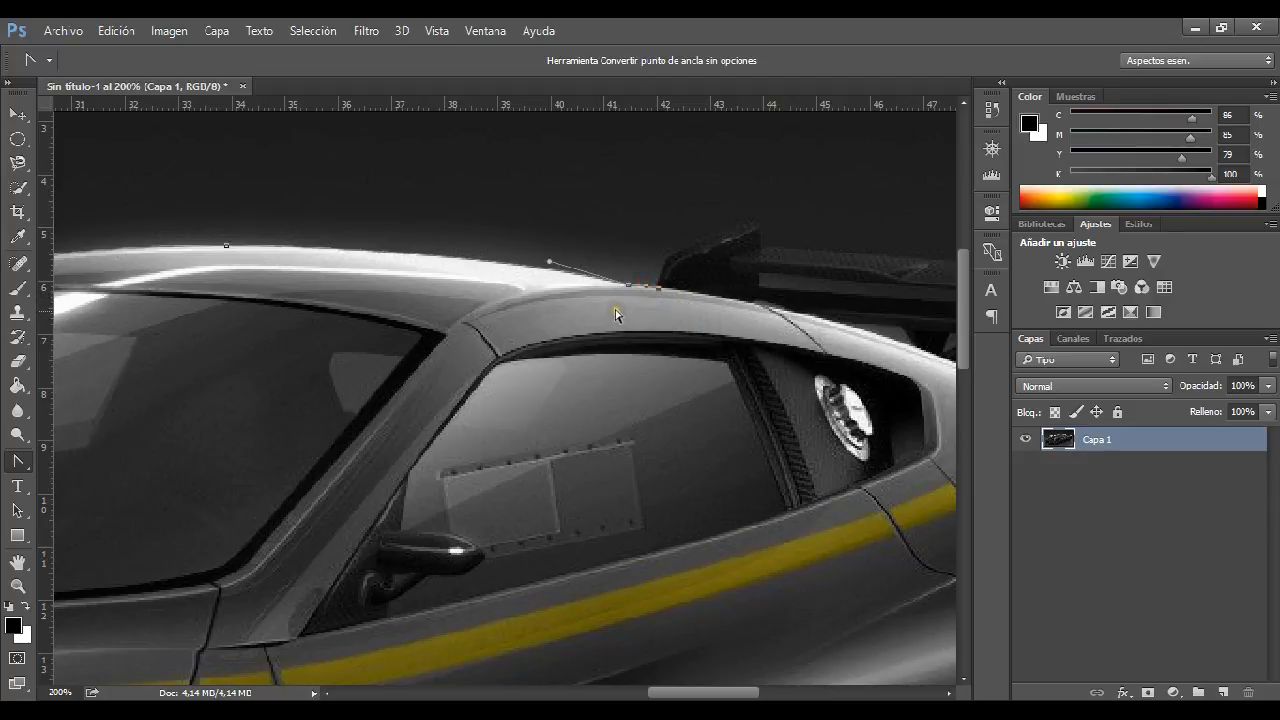
{"action": "key", "text": "p"}
{"action": "left_click", "coordinate": [658, 288]}
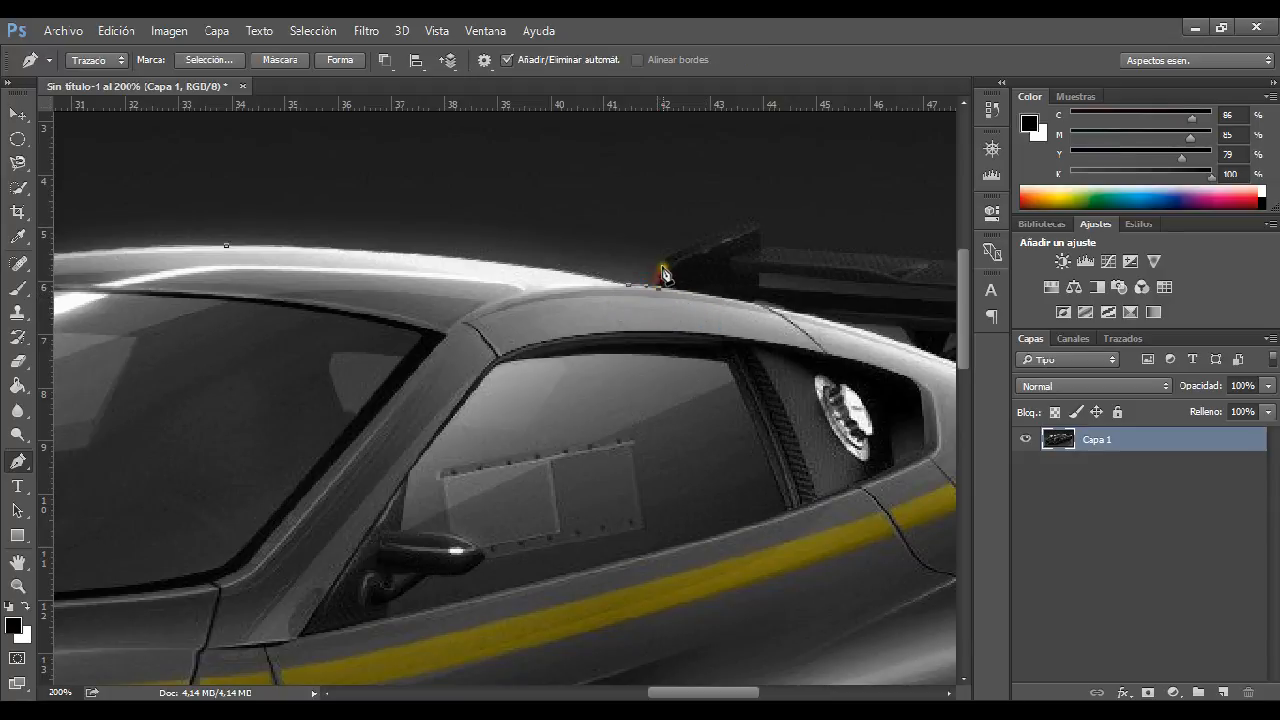
Outline the spoiler's raised end plate beside the roof and follow the wing's upper edge to the opposite end plate
{"action": "left_click", "coordinate": [665, 266]}
{"action": "left_click", "coordinate": [671, 256]}
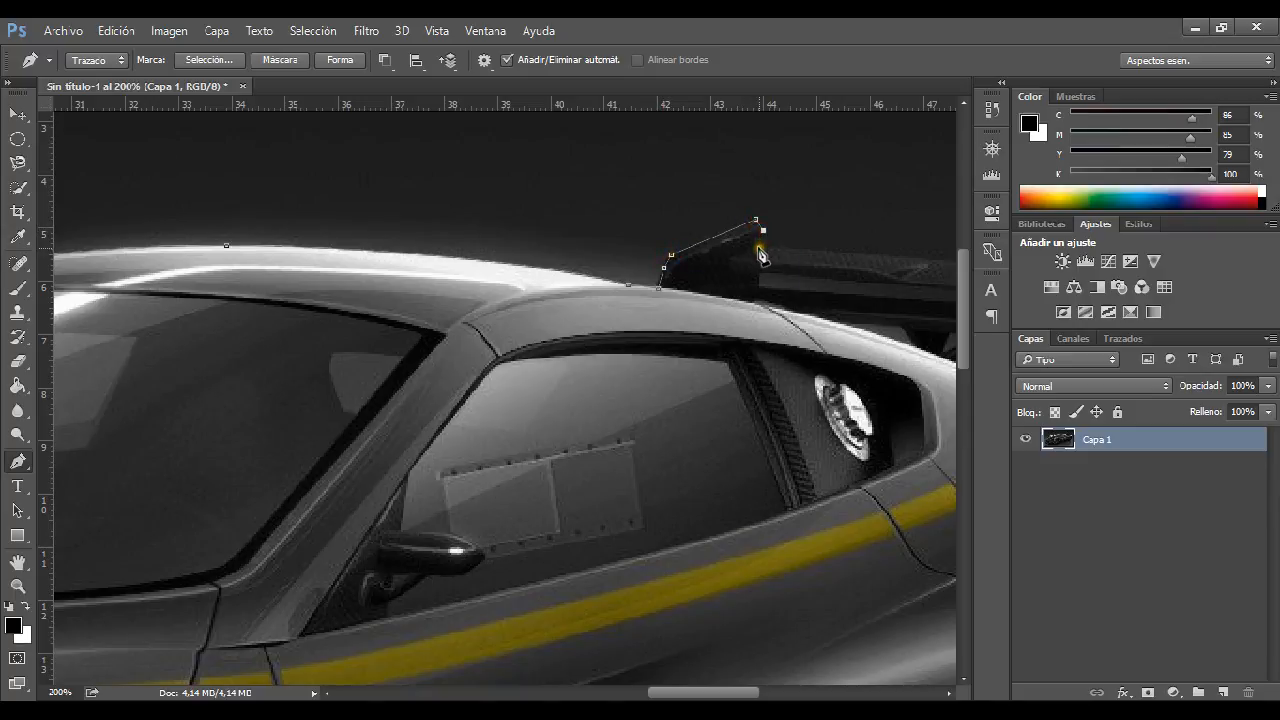
{"action": "left_click", "coordinate": [759, 250]}
{"action": "left_click_drag", "start_coordinate": [831, 286], "coordinate": [295, 266]}
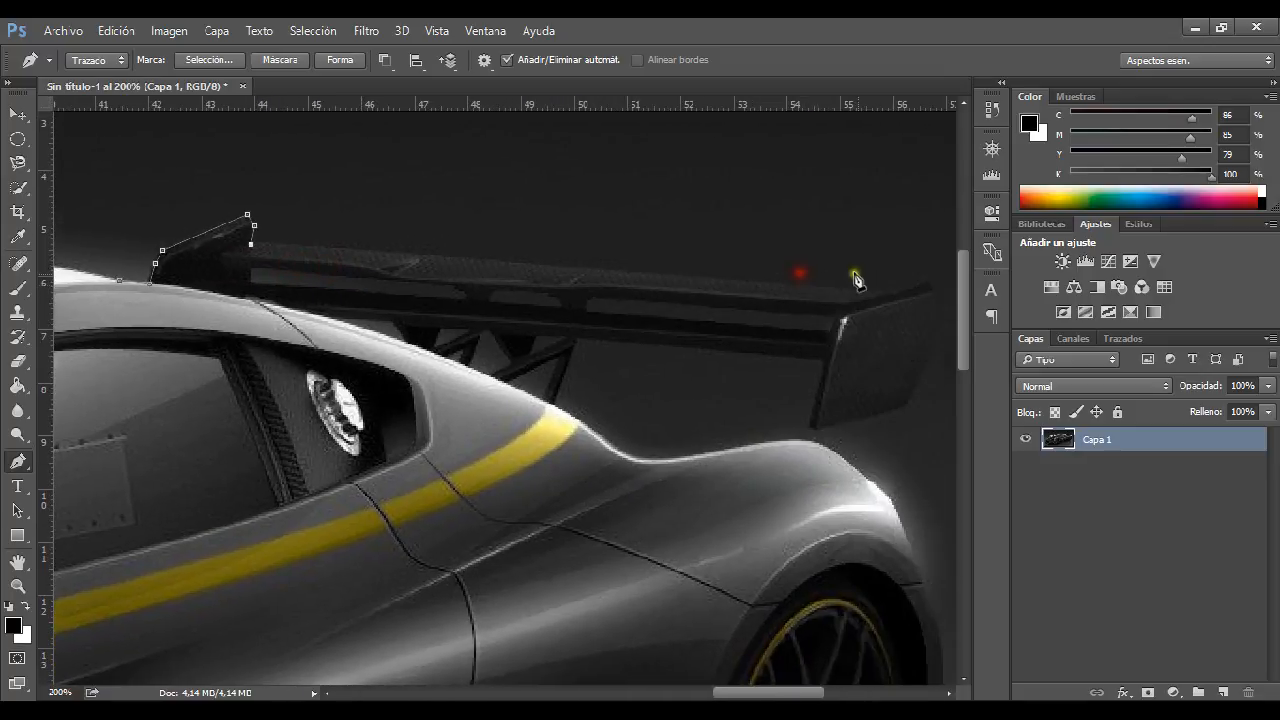
{"action": "left_click", "coordinate": [901, 298]}
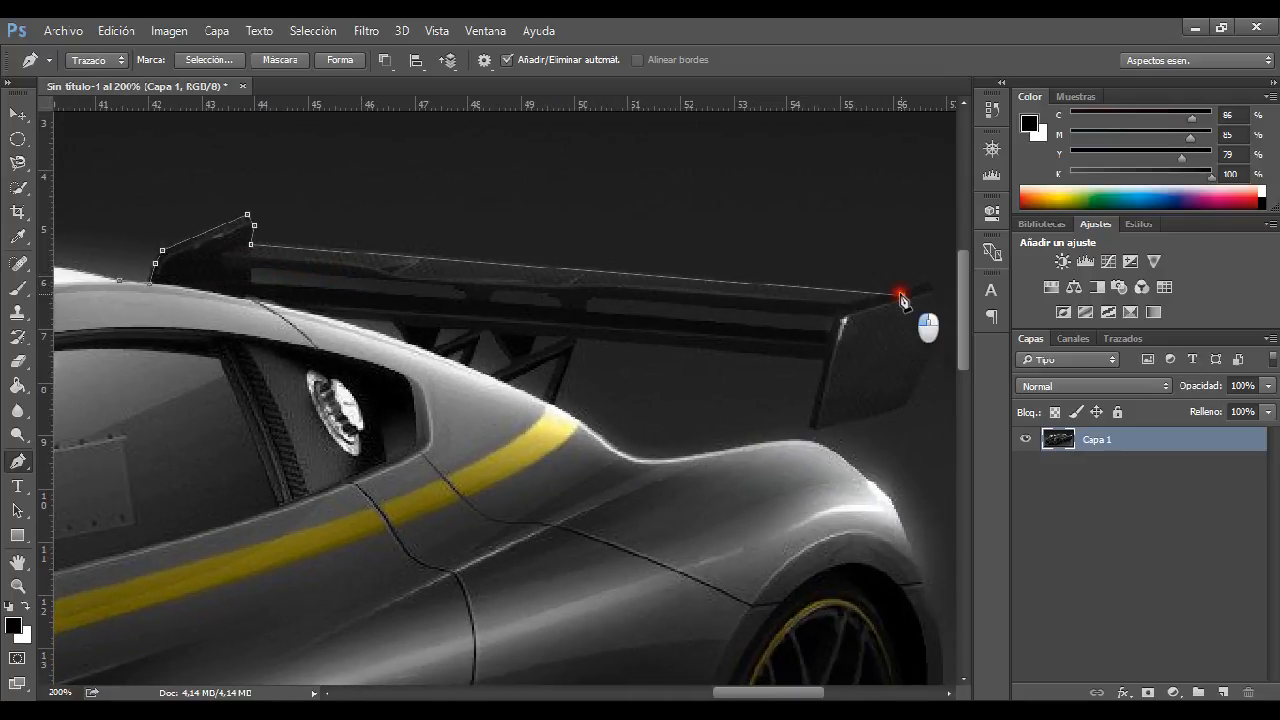
Outline the spoiler's large end plate above the rear fender and return the path to the wing's underside
{"action": "left_click_drag", "start_coordinate": [928, 282], "coordinate": [935, 292]}
{"action": "left_click", "coordinate": [928, 282]}
{"action": "left_click", "coordinate": [941, 296]}
{"action": "left_click", "coordinate": [937, 340]}
{"action": "left_click", "coordinate": [907, 409]}
{"action": "left_click", "coordinate": [813, 430]}
{"action": "left_click", "coordinate": [825, 361]}
Bring the path down the spoiler's support to the body and trace the dip behind the yellow stripe up to the rear fender
{"action": "left_click", "coordinate": [553, 404]}
{"action": "left_click", "coordinate": [587, 427]}
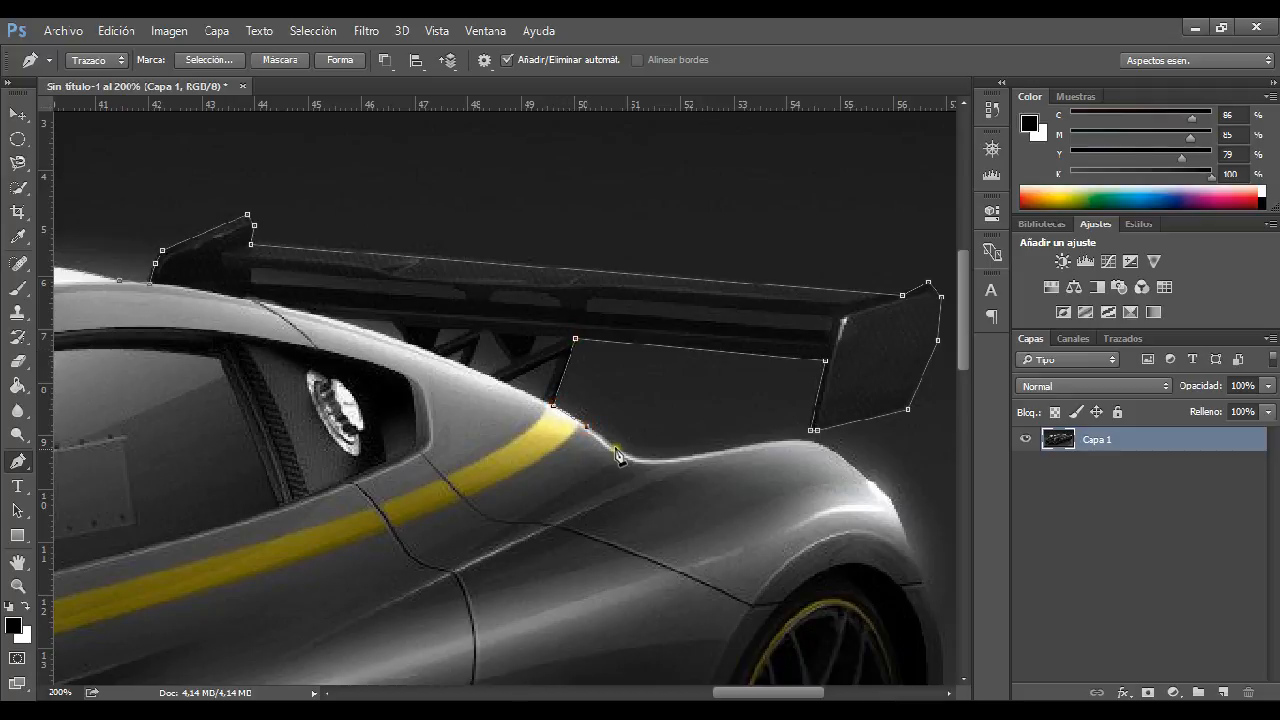
{"action": "left_click", "coordinate": [617, 450]}
{"action": "left_click", "coordinate": [635, 459]}
{"action": "left_click", "coordinate": [652, 460]}
{"action": "left_click", "coordinate": [692, 456]}
{"action": "left_click", "coordinate": [724, 448]}
{"action": "left_click", "coordinate": [760, 443]}
Continue the path over the rear fender's crest and down its outer edge to the rear wheel arch
{"action": "left_click", "coordinate": [856, 470]}
{"action": "left_click", "coordinate": [894, 510]}
{"action": "left_click_drag", "start_coordinate": [896, 510], "coordinate": [658, 336]}
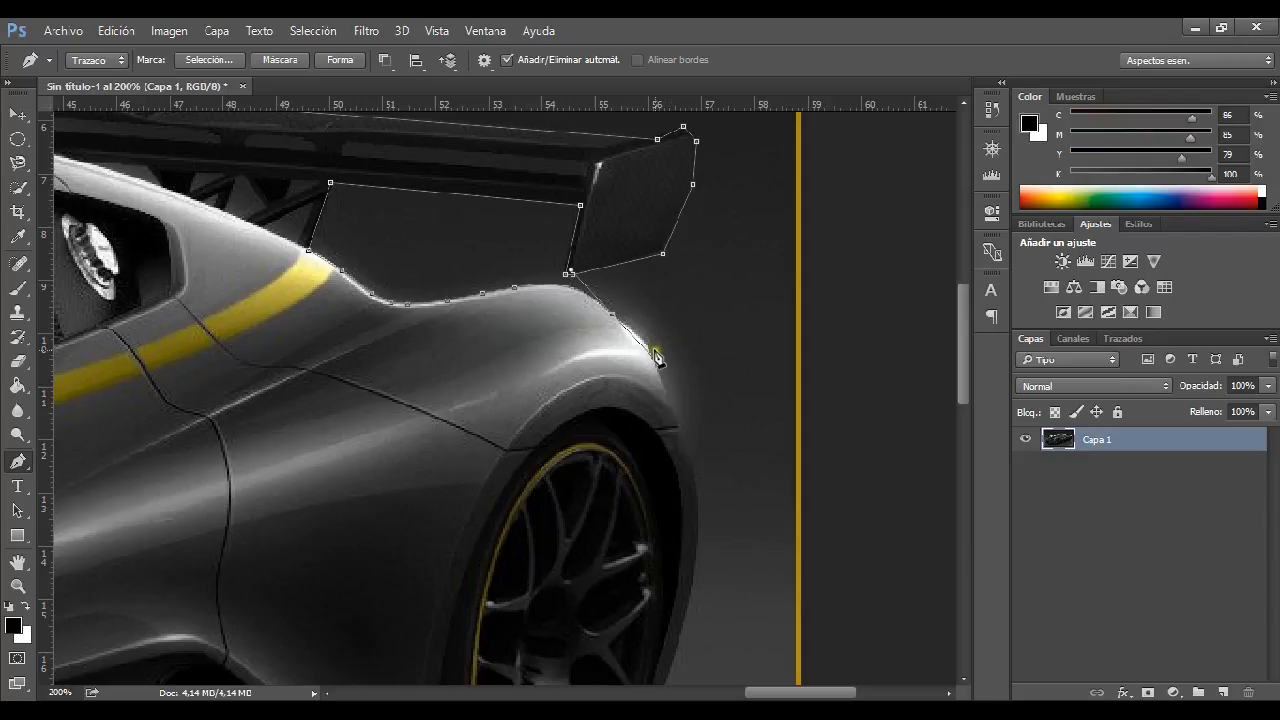
{"action": "left_click", "coordinate": [648, 346]}
{"action": "left_click", "coordinate": [658, 372]}
{"action": "left_click", "coordinate": [681, 420]}
{"action": "left_click_drag", "start_coordinate": [698, 468], "coordinate": [661, 334]}
Curve the path down behind the rear wheel to the tire's edge and retract the curved anchor's outgoing handle with Convert Point
{"action": "left_click_drag", "start_coordinate": [616, 593], "coordinate": [527, 688]}
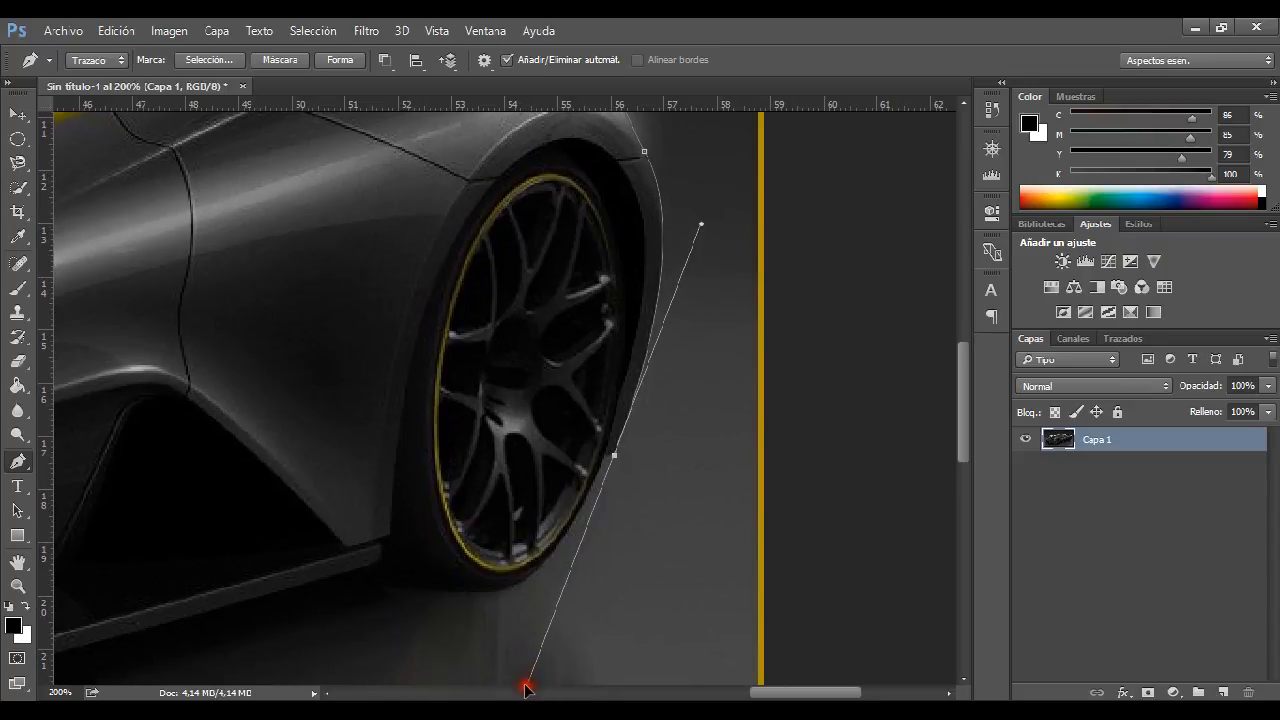
{"action": "left_click", "coordinate": [605, 458], "text": "alt"}
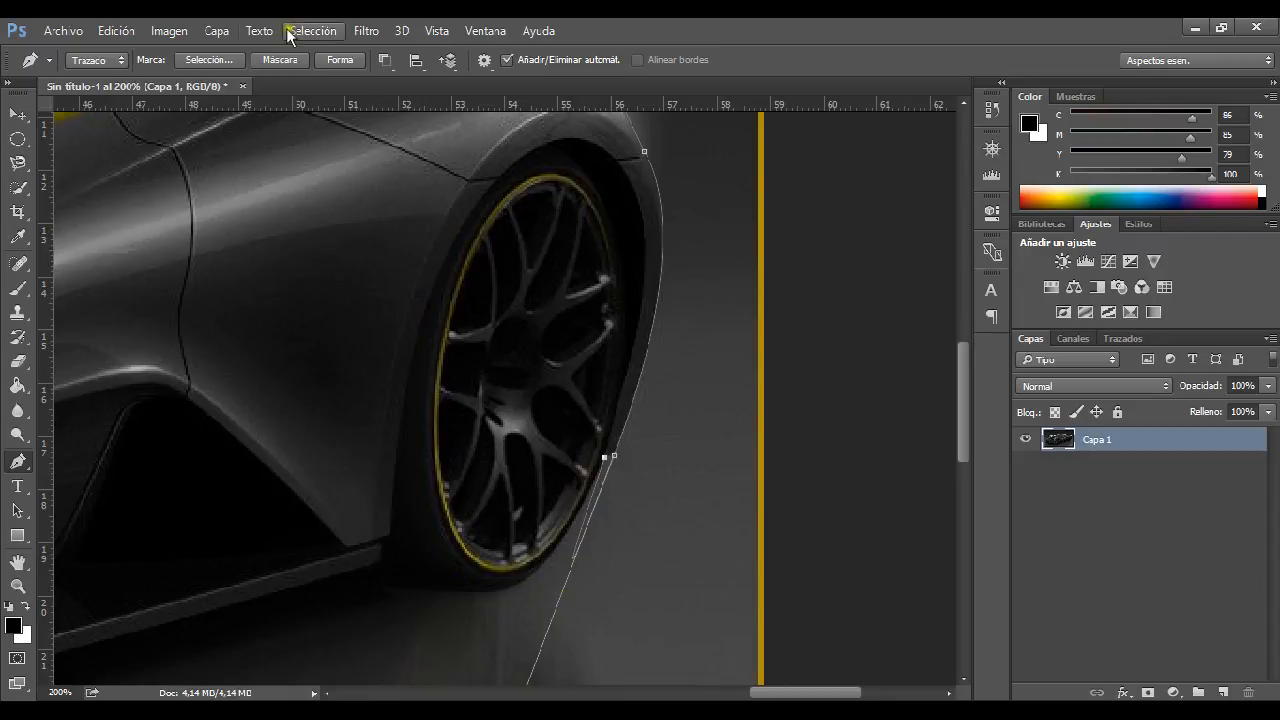
{"action": "left_click", "coordinate": [18, 464]}
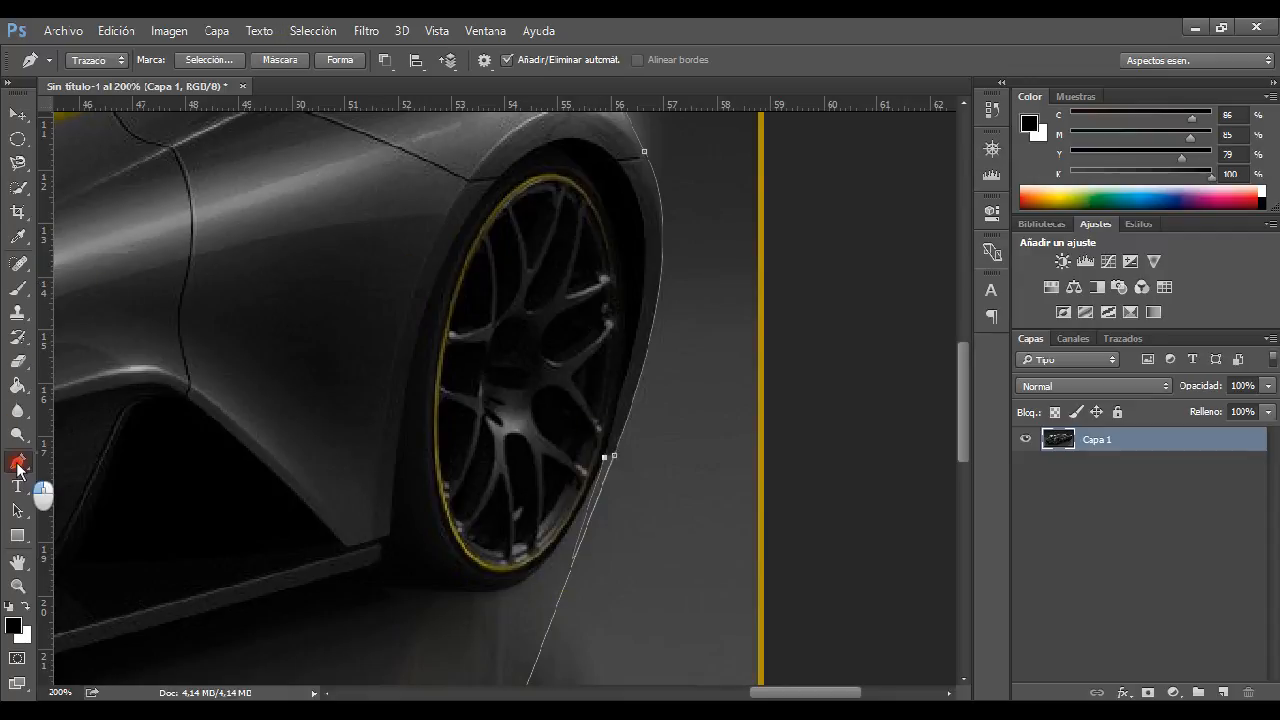
{"action": "left_click", "coordinate": [150, 533]}
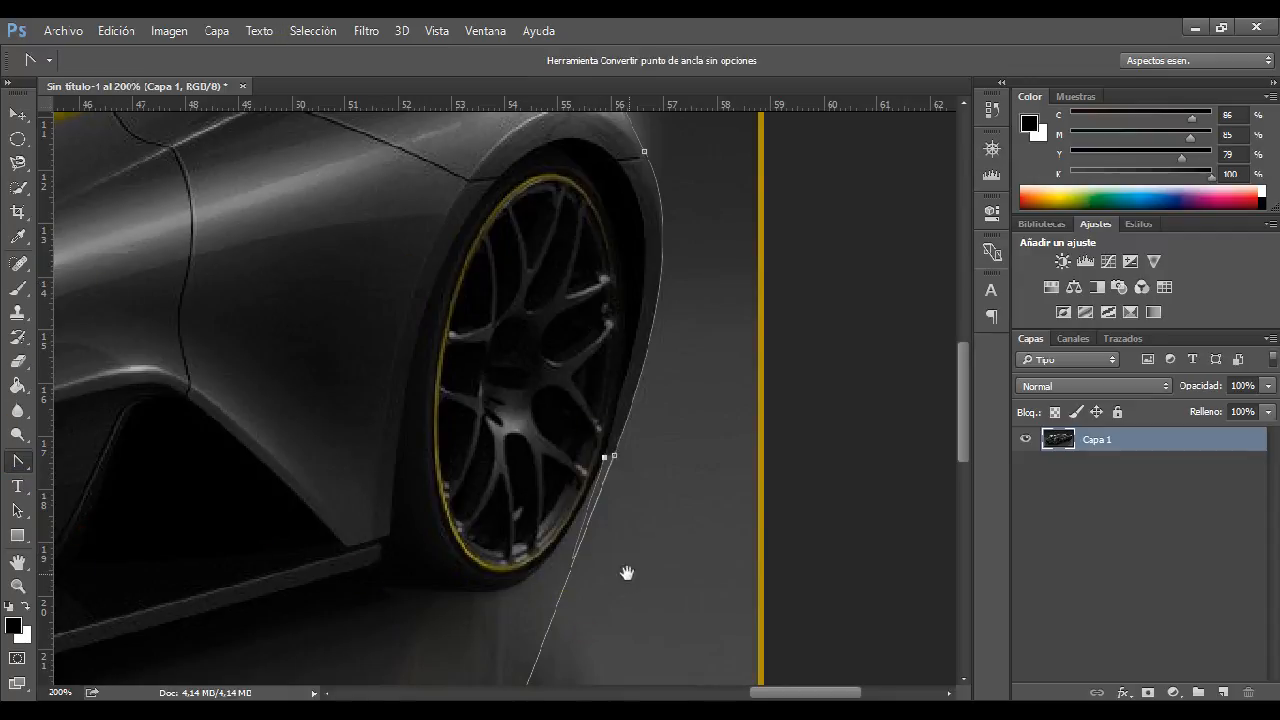
{"action": "left_click_drag", "start_coordinate": [627, 573], "coordinate": [643, 484]}
{"action": "left_click_drag", "start_coordinate": [542, 599], "coordinate": [621, 369]}
{"action": "key", "text": "p"}
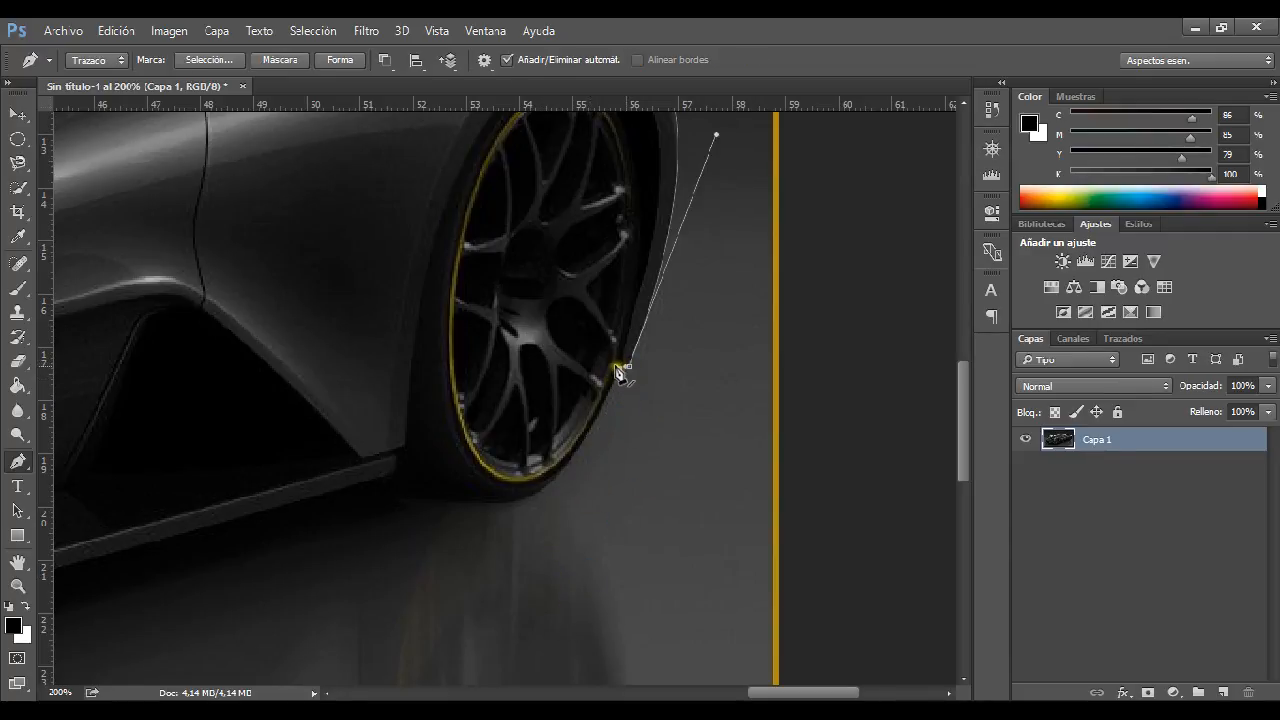
{"action": "left_click", "coordinate": [620, 369]}
Curve the path under the rear tire and follow the side skirt's lower edge to its corner behind the front wheel
{"action": "left_click_drag", "start_coordinate": [516, 501], "coordinate": [458, 509]}
{"action": "left_click", "coordinate": [332, 496]}
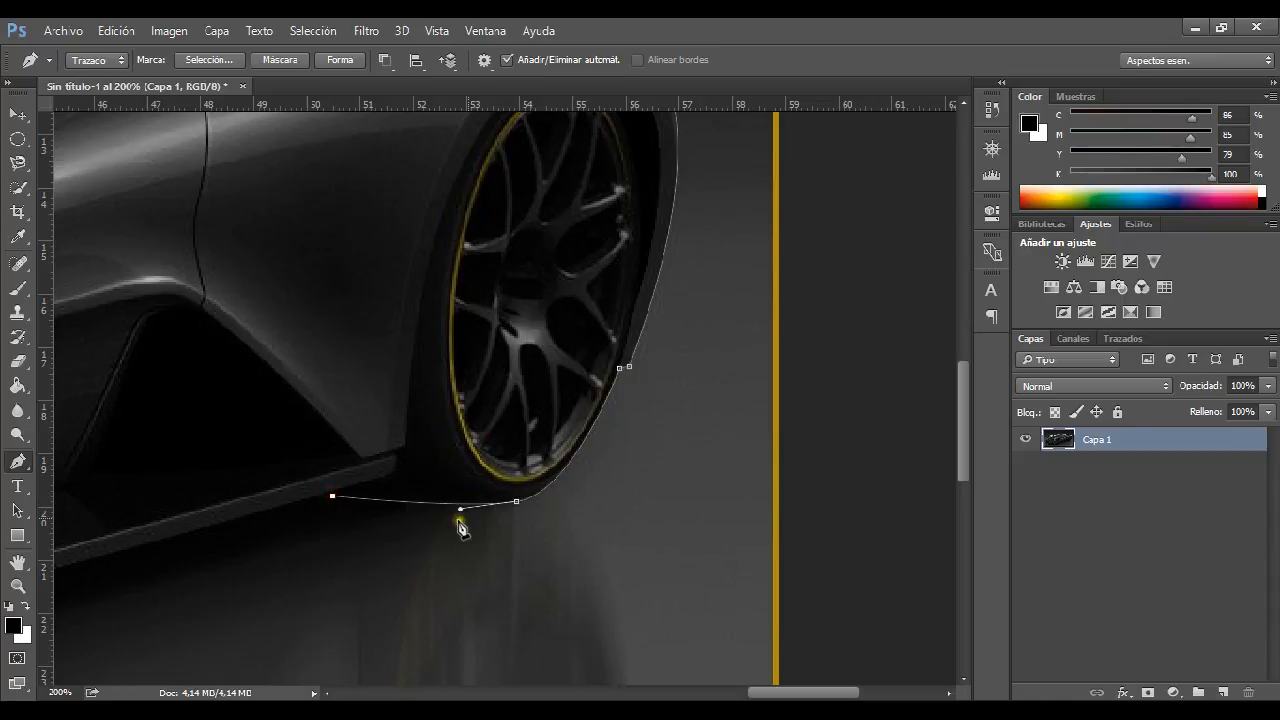
{"action": "left_click_drag", "start_coordinate": [515, 545], "coordinate": [873, 241]}
{"action": "left_click_drag", "start_coordinate": [508, 384], "coordinate": [903, 317]}
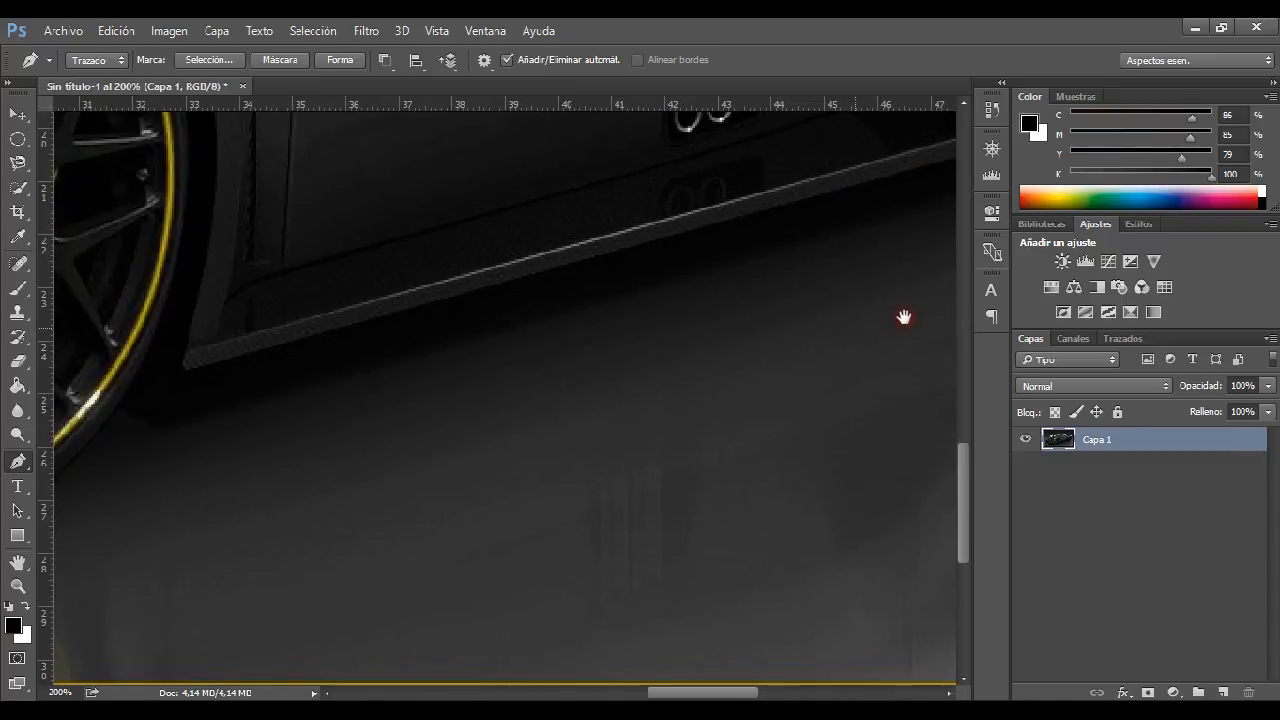
{"action": "left_click", "coordinate": [185, 375]}
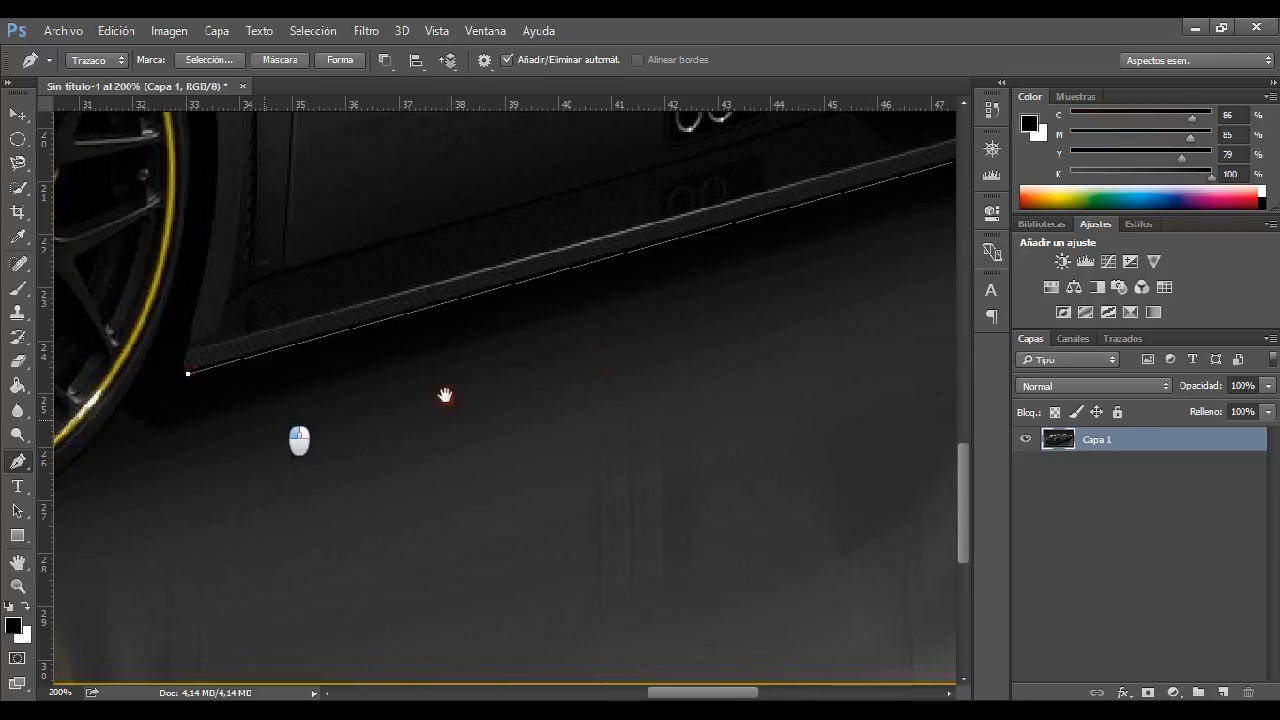
{"action": "left_click_drag", "start_coordinate": [297, 437], "coordinate": [643, 361]}
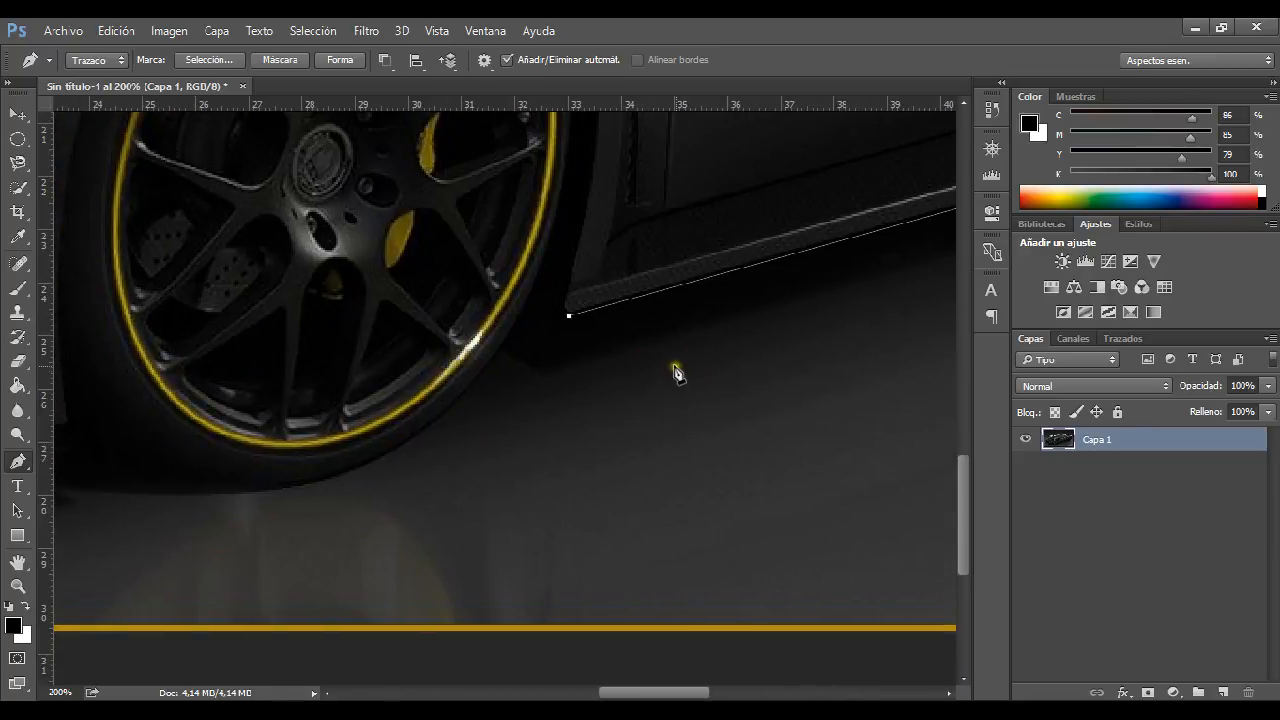
Curve the path around the front tire to the splitter's end and shorten the tire anchor's outgoing handle with Convert Point
{"action": "left_click", "coordinate": [527, 304]}
{"action": "left_click_drag", "start_coordinate": [373, 497], "coordinate": [690, 513]}
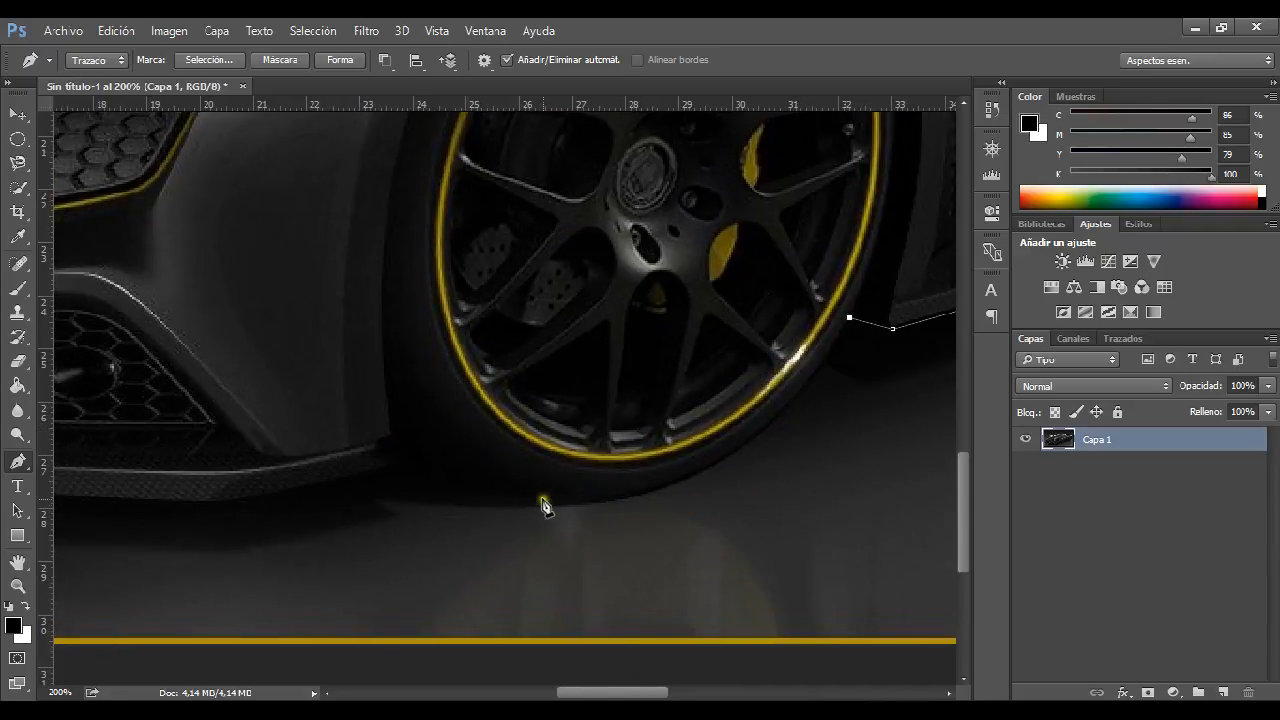
{"action": "left_click_drag", "start_coordinate": [541, 497], "coordinate": [313, 481]}
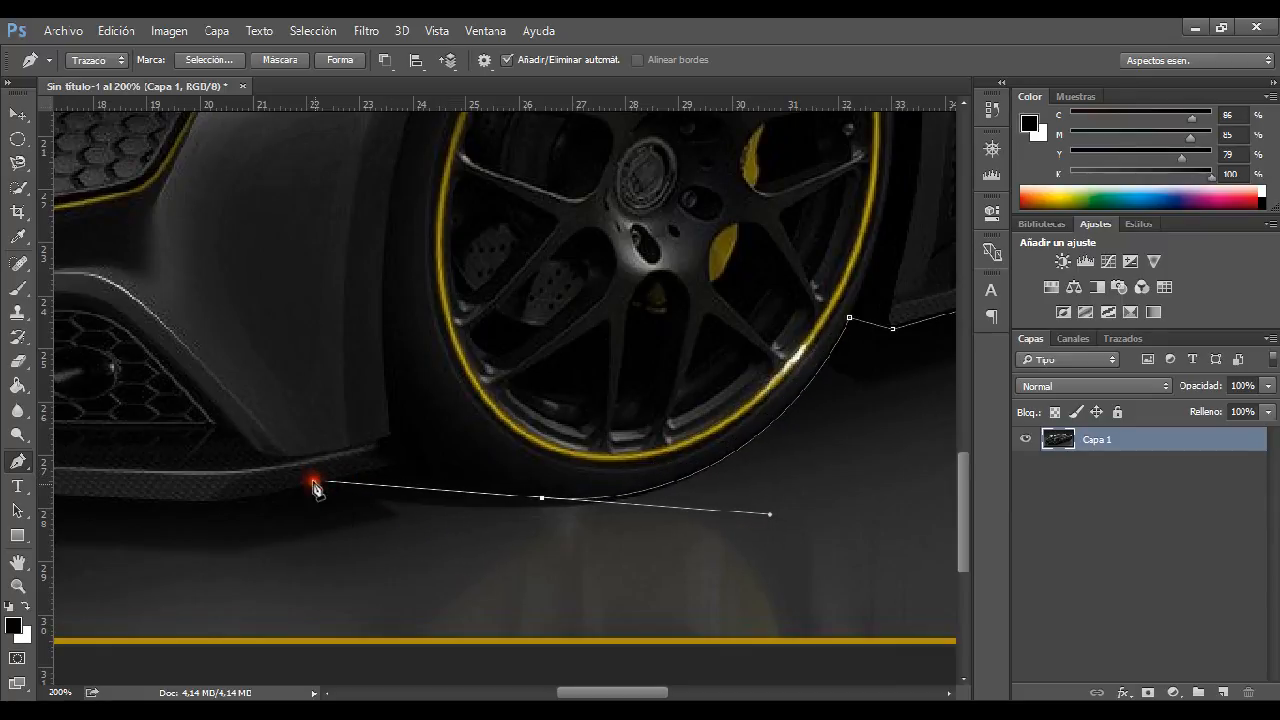
{"action": "left_click", "coordinate": [380, 475]}
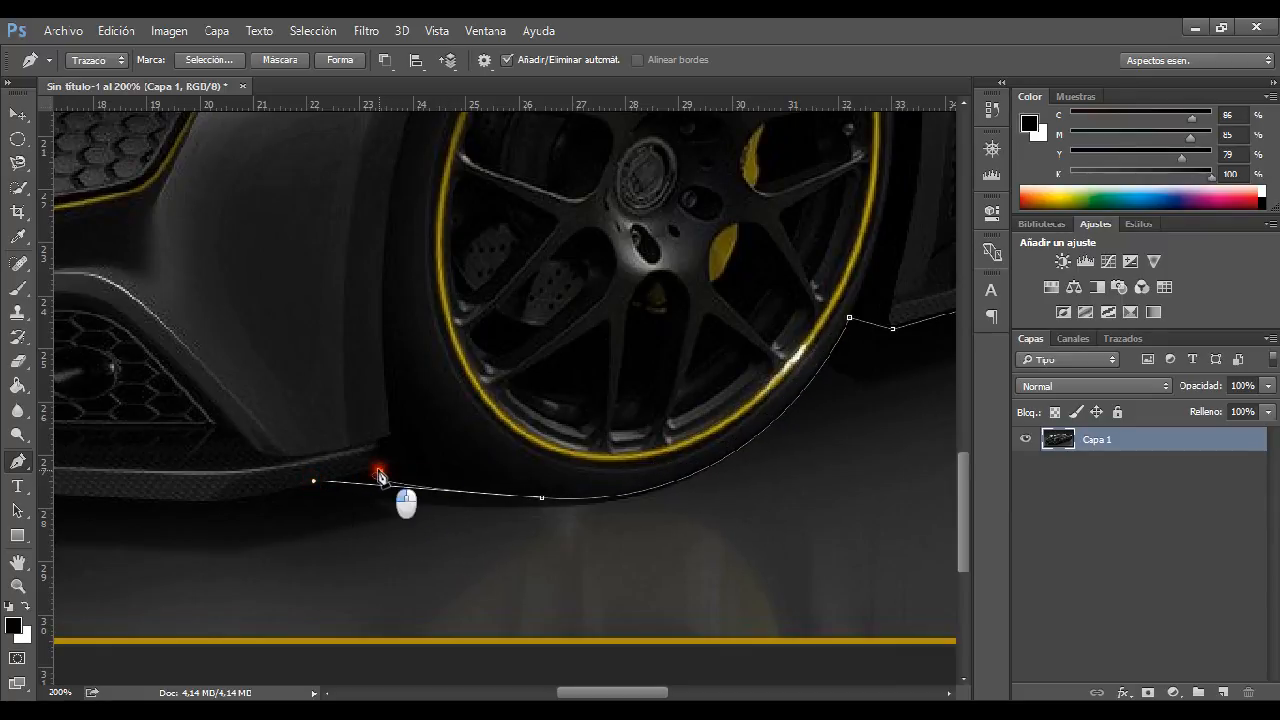
{"action": "left_click", "coordinate": [18, 460]}
{"action": "left_click", "coordinate": [86, 528]}
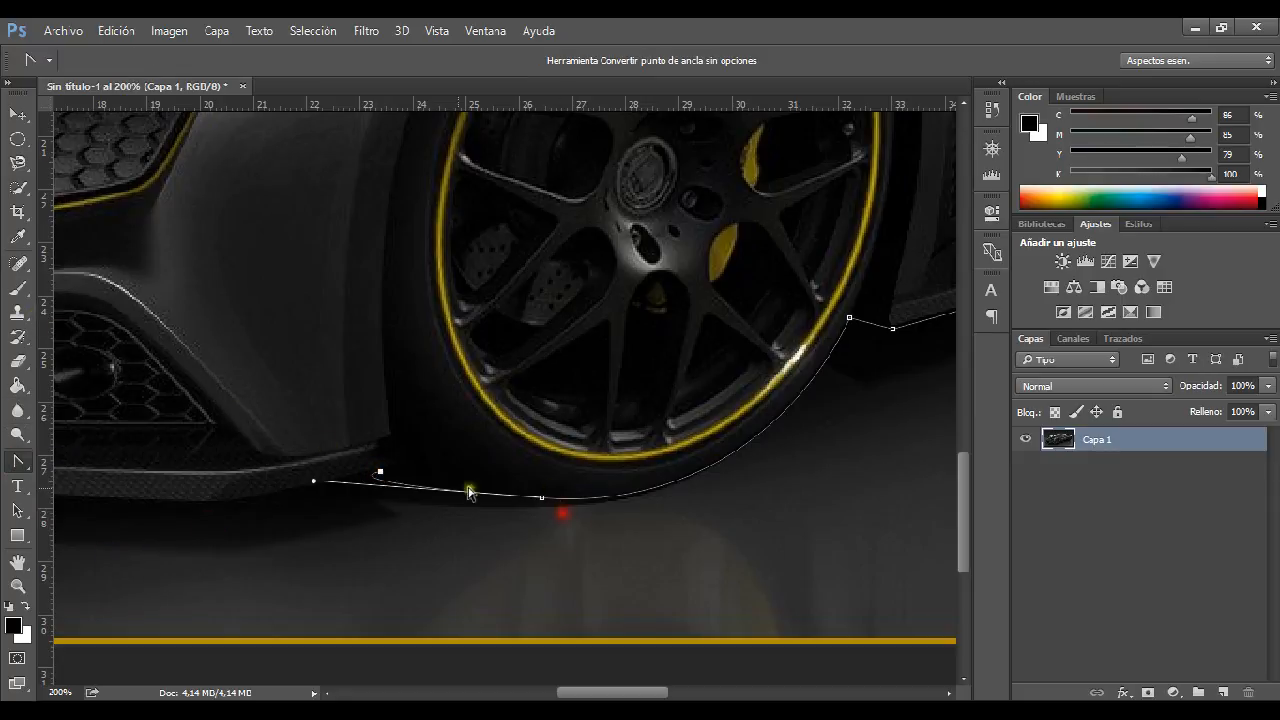
{"action": "left_click_drag", "start_coordinate": [313, 487], "coordinate": [442, 496]}
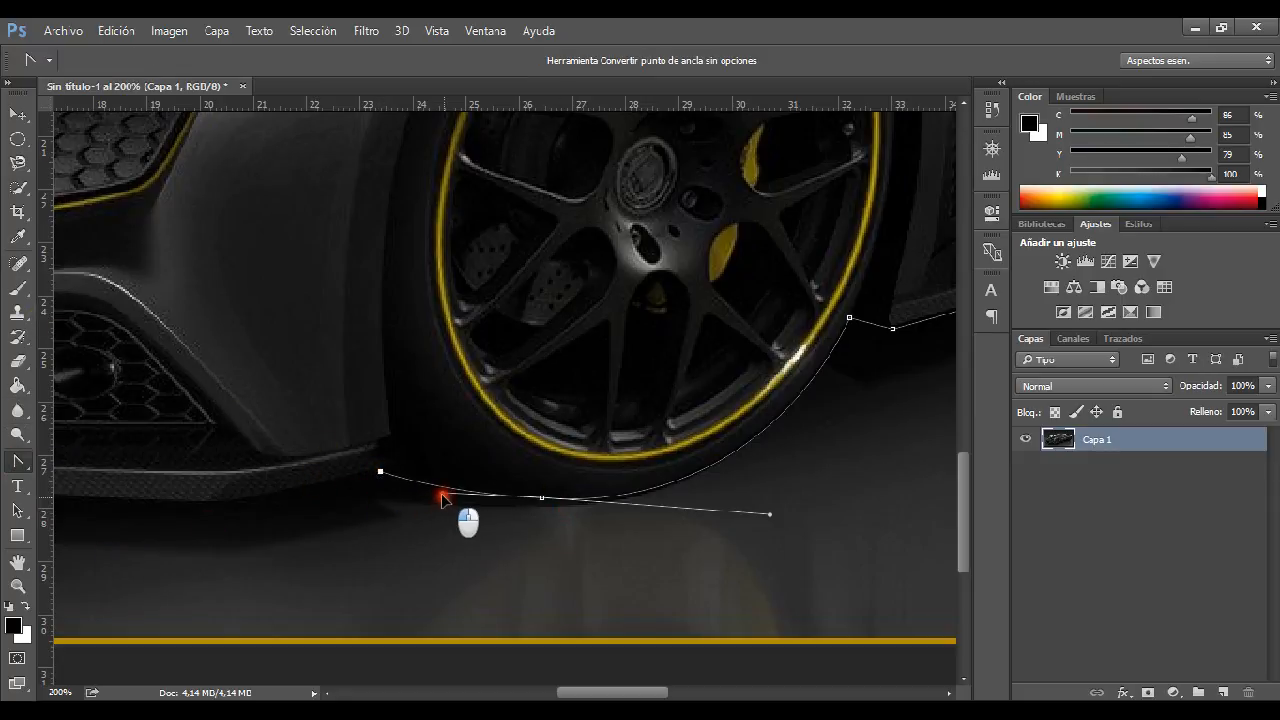
{"action": "key", "text": "p"}
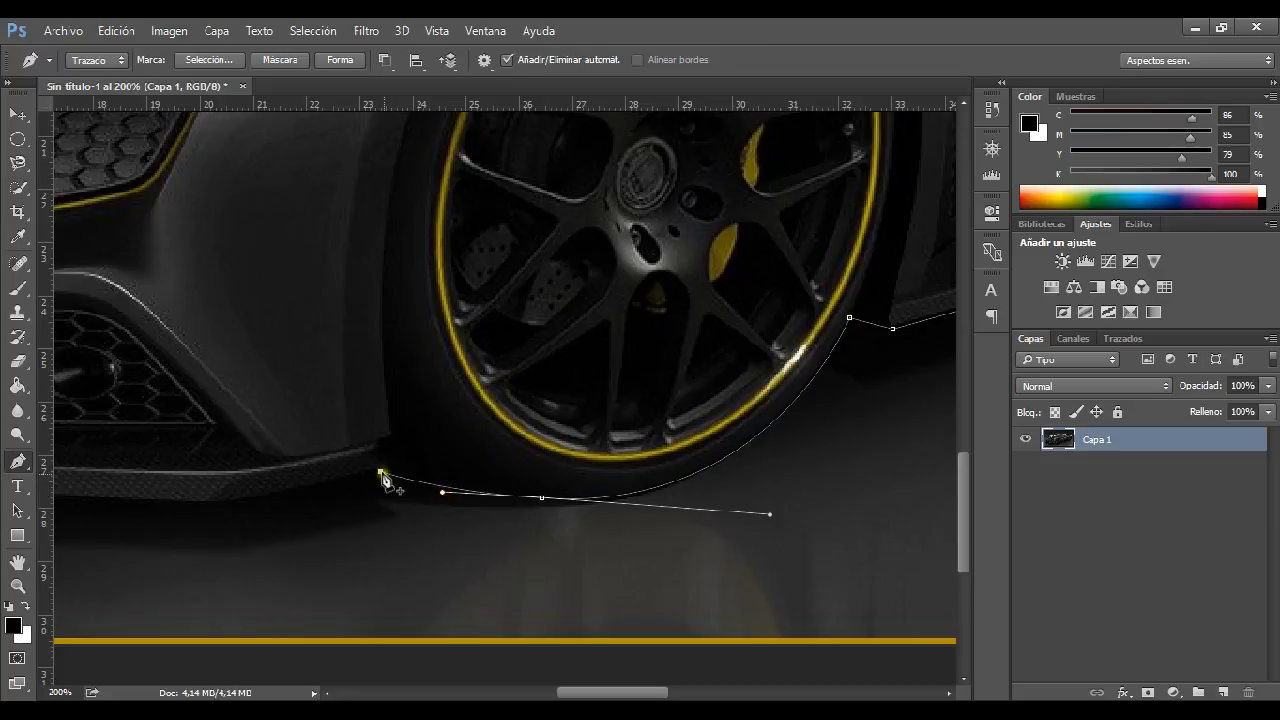
{"action": "left_click", "coordinate": [381, 473]}
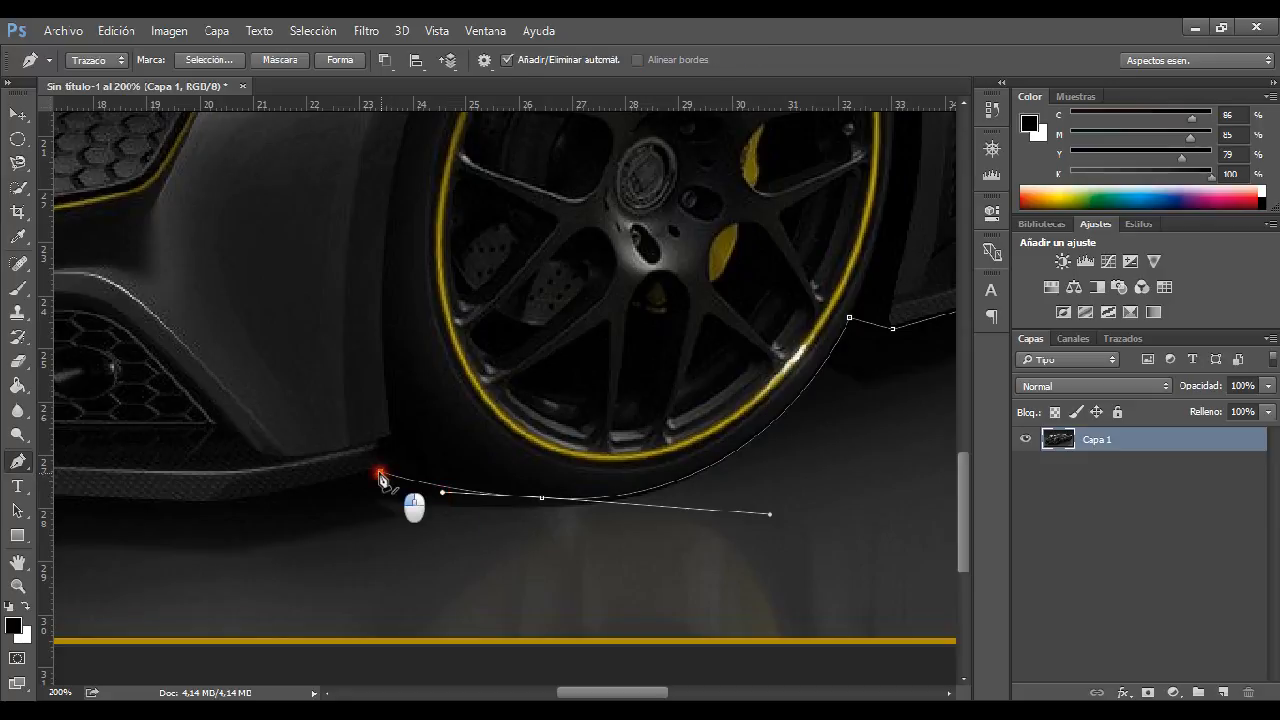
Trace the front splitter's corner beside the front wheel with three closely spaced anchors
{"action": "left_click", "coordinate": [250, 497]}
{"action": "left_click", "coordinate": [220, 502]}
{"action": "left_click", "coordinate": [170, 500]}
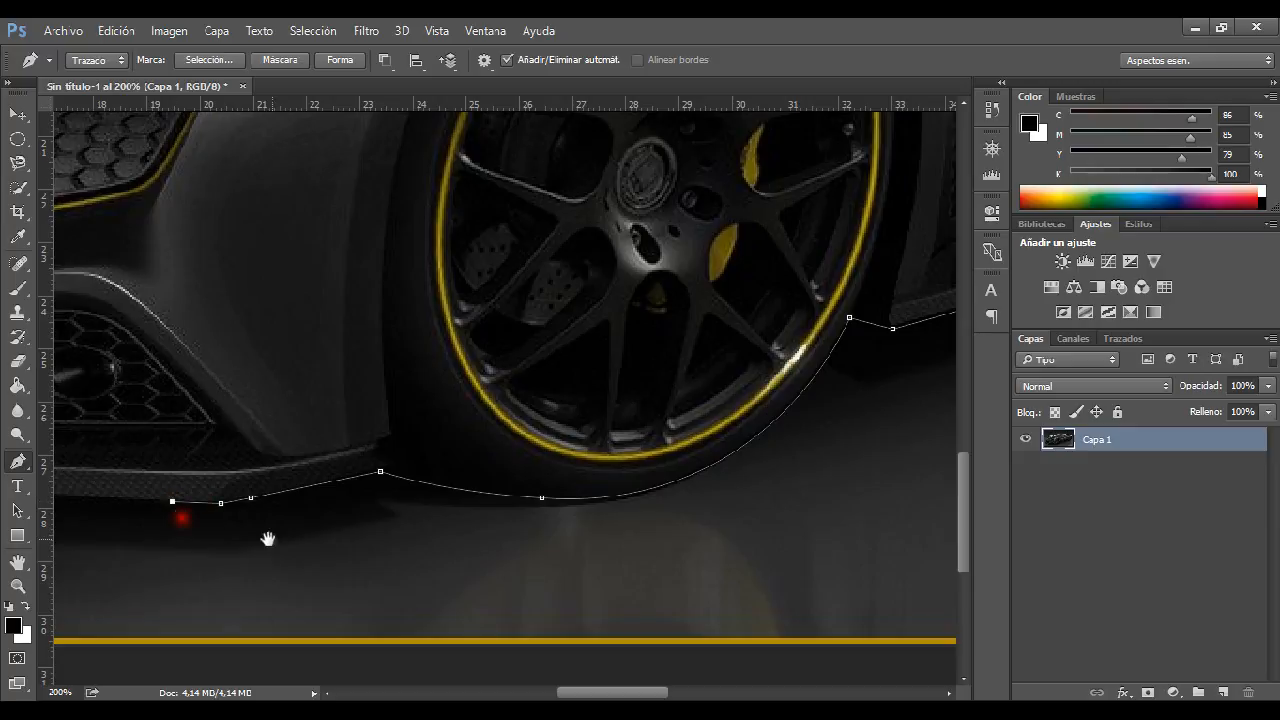
Follow the front splitter's lower edge to the nose and close the path with a curve at its starting anchor
{"action": "left_click_drag", "start_coordinate": [333, 533], "coordinate": [856, 497]}
{"action": "left_click_drag", "start_coordinate": [528, 475], "coordinate": [616, 474]}
{"action": "key", "text": "ctrl+r"}
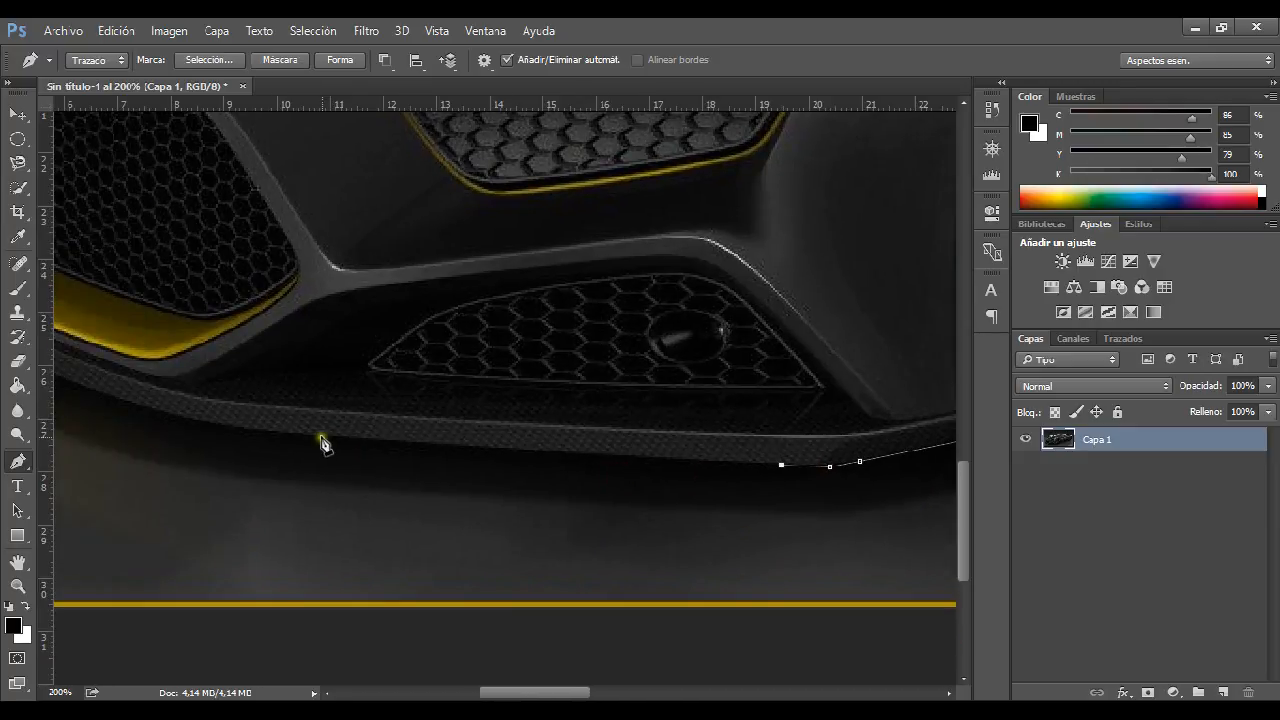
{"action": "left_click", "coordinate": [323, 437]}
{"action": "left_click", "coordinate": [262, 433]}
{"action": "left_click", "coordinate": [198, 420]}
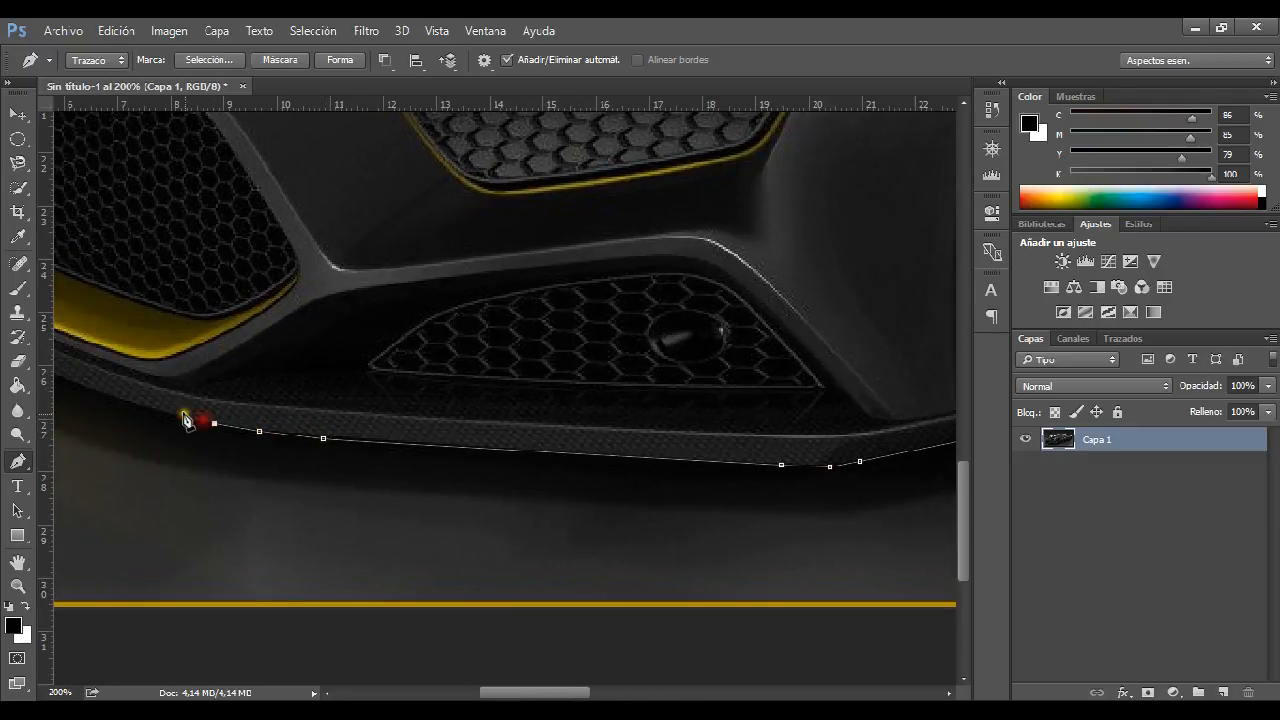
{"action": "left_click", "coordinate": [150, 411]}
{"action": "left_click_drag", "start_coordinate": [325, 438], "coordinate": [655, 480]}
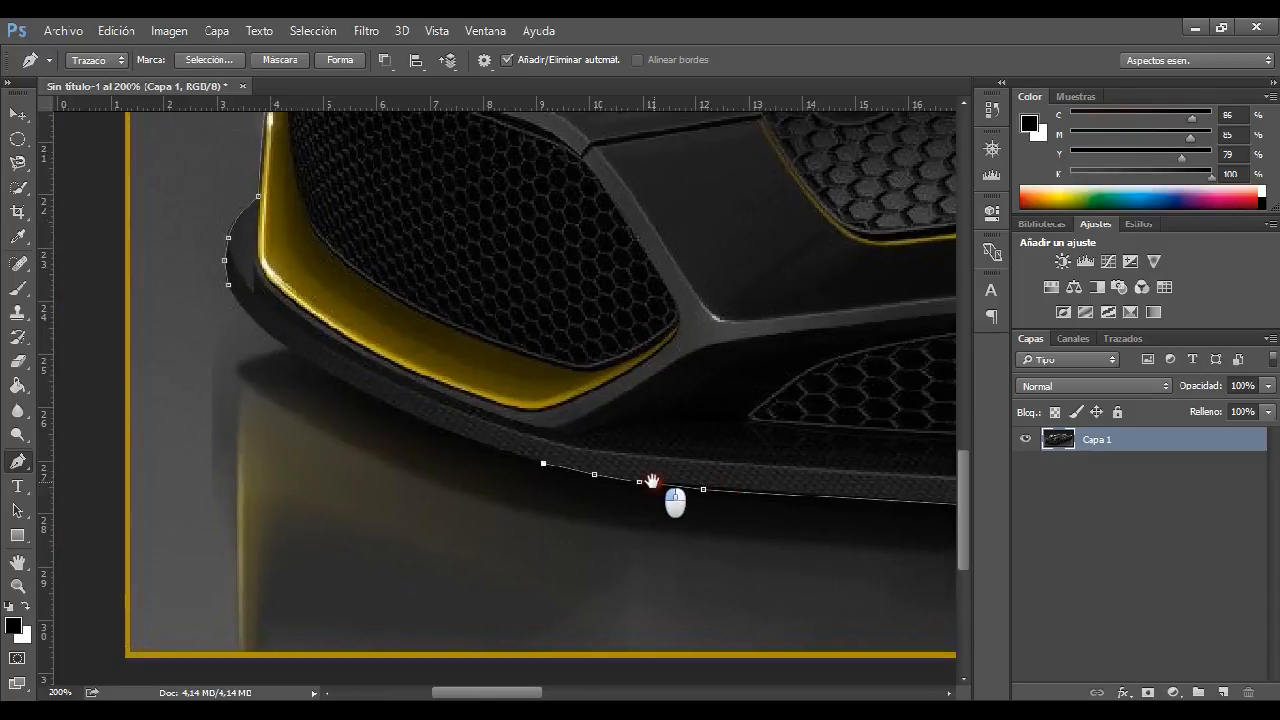
{"action": "left_click_drag", "start_coordinate": [231, 293], "coordinate": [184, 196]}
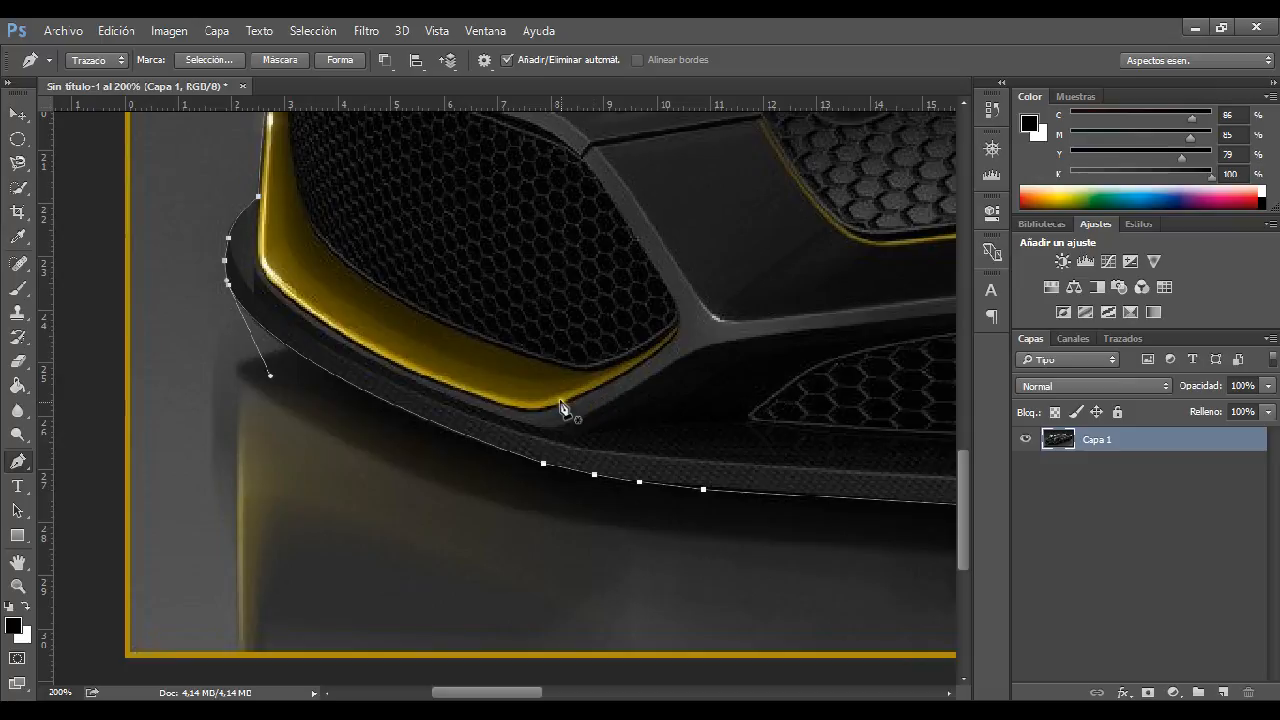
Make a new selection from the closed path with a 1-pixel feather radius and no anti-aliasing
{"action": "left_click", "coordinate": [724, 329], "text": "alt"}
{"action": "left_click", "coordinate": [724, 329], "text": "alt"}
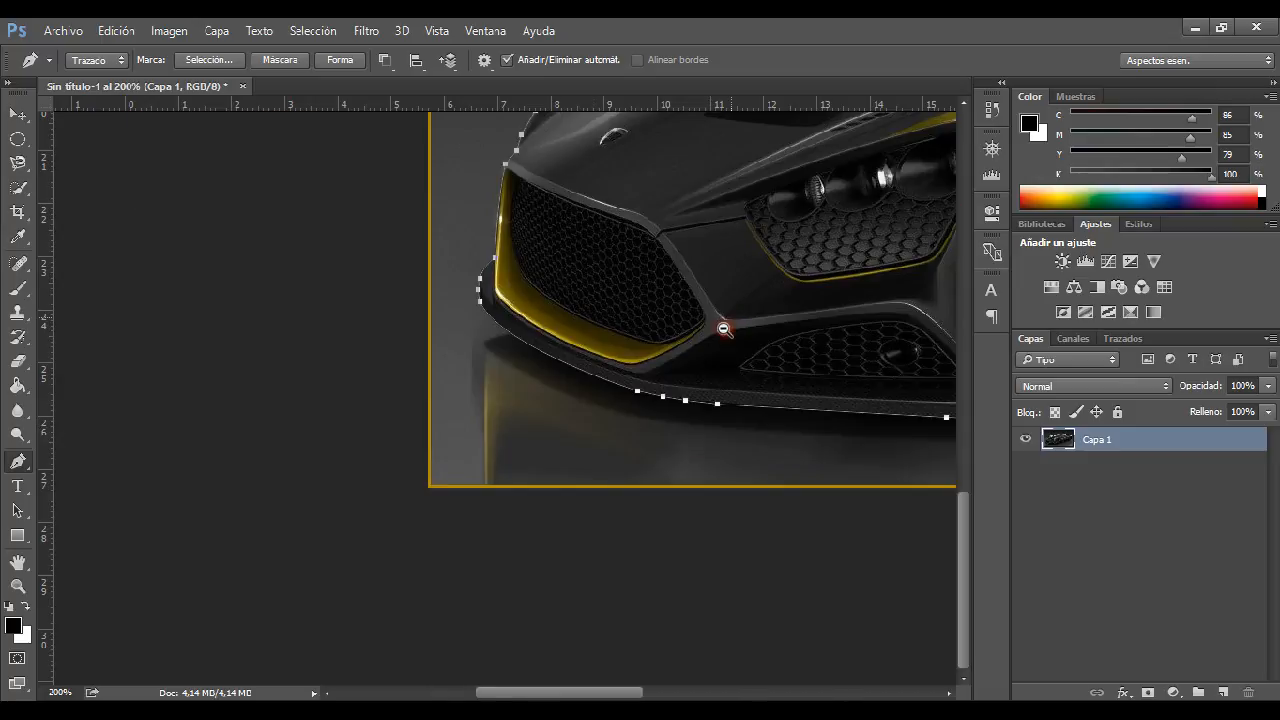
{"action": "left_click", "coordinate": [721, 340], "text": "alt"}
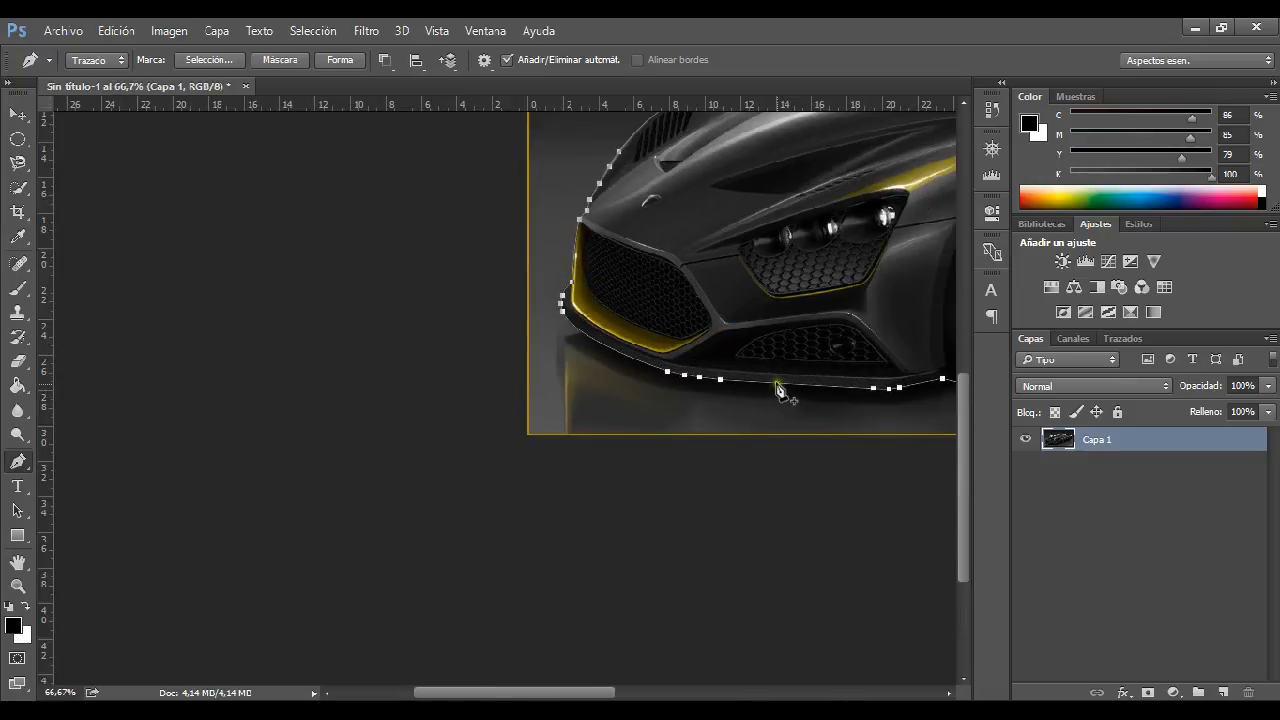
{"action": "right_click", "coordinate": [778, 386]}
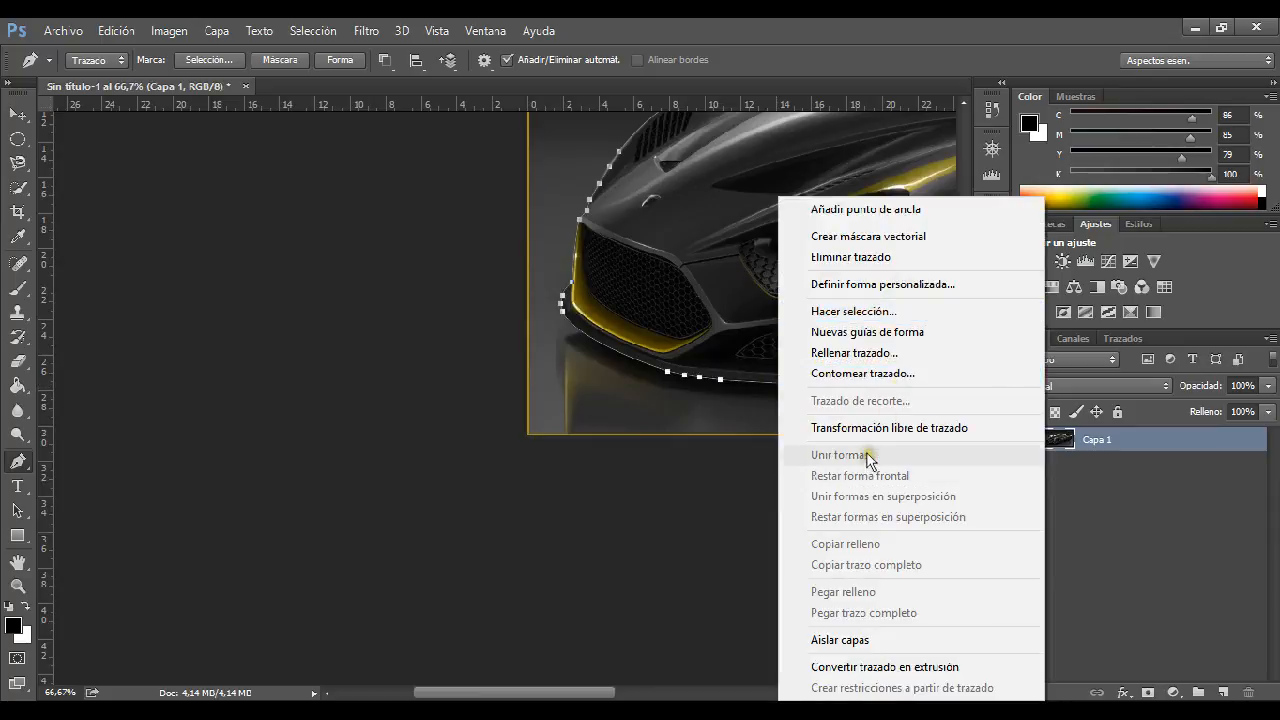
{"action": "left_click", "coordinate": [885, 312]}
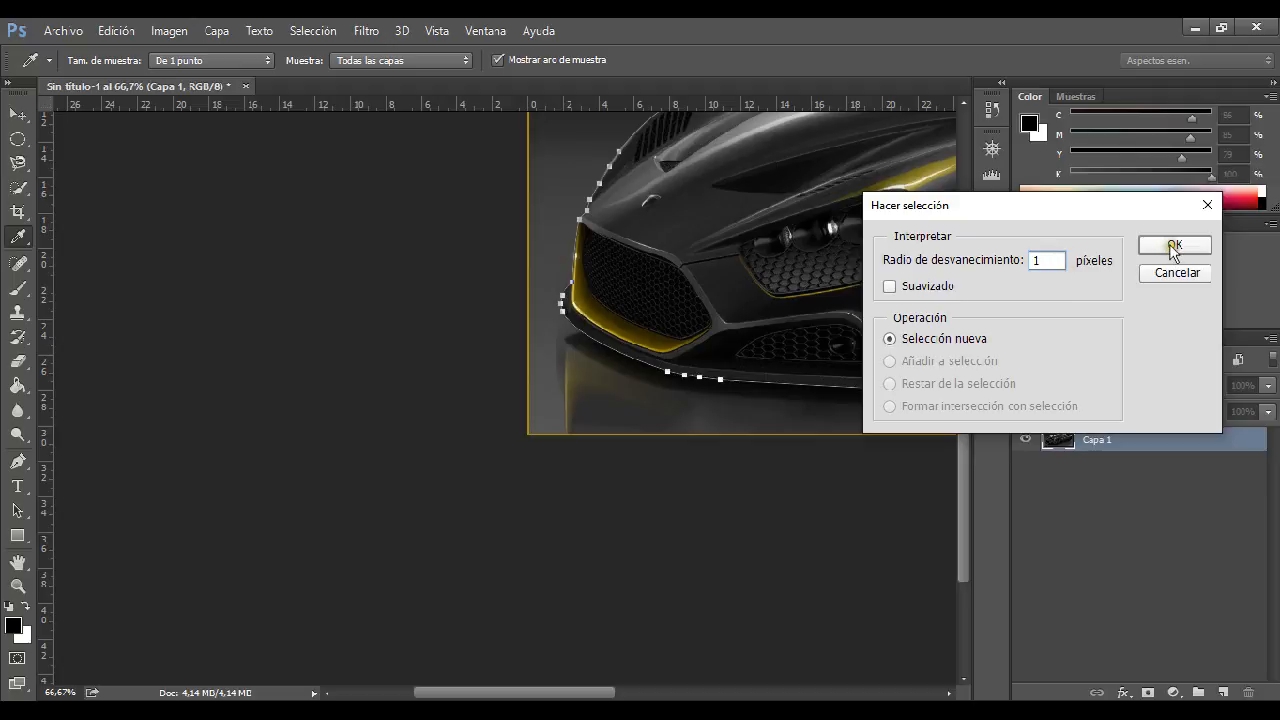
{"action": "left_click", "coordinate": [1174, 250]}
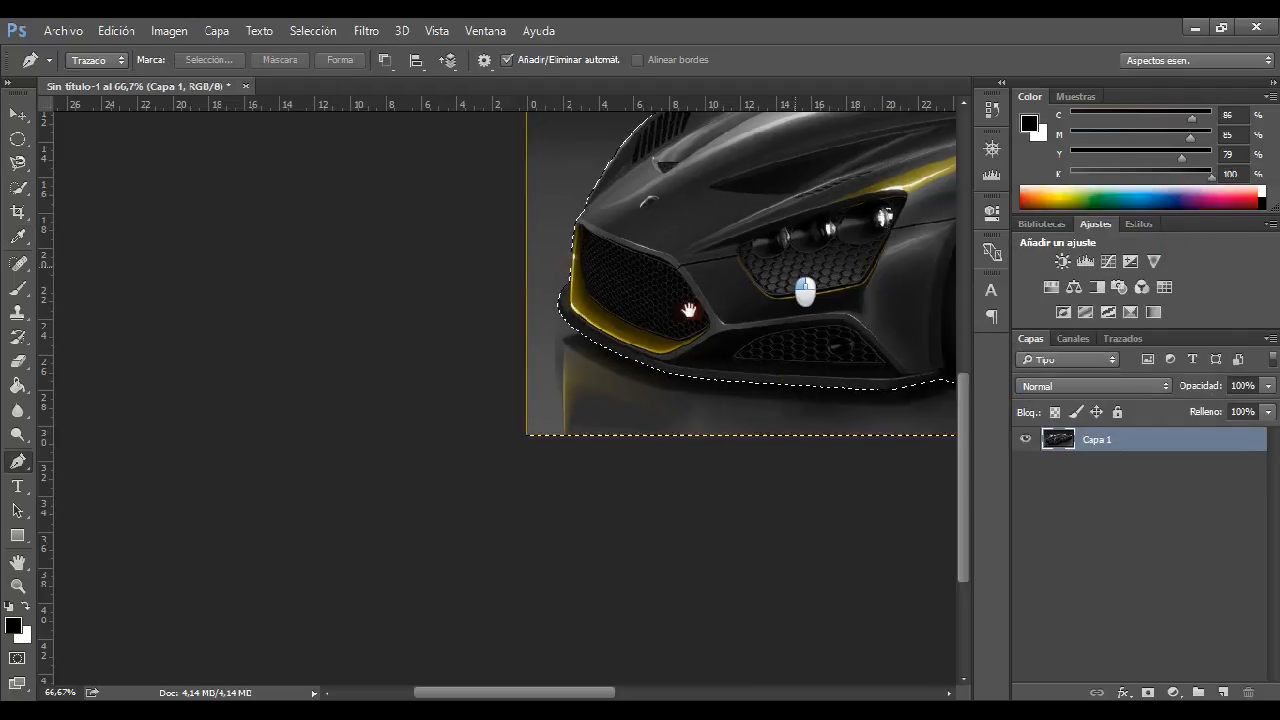
Delete the selected background around the whole car and deselect
{"action": "left_click_drag", "start_coordinate": [783, 390], "coordinate": [320, 482]}
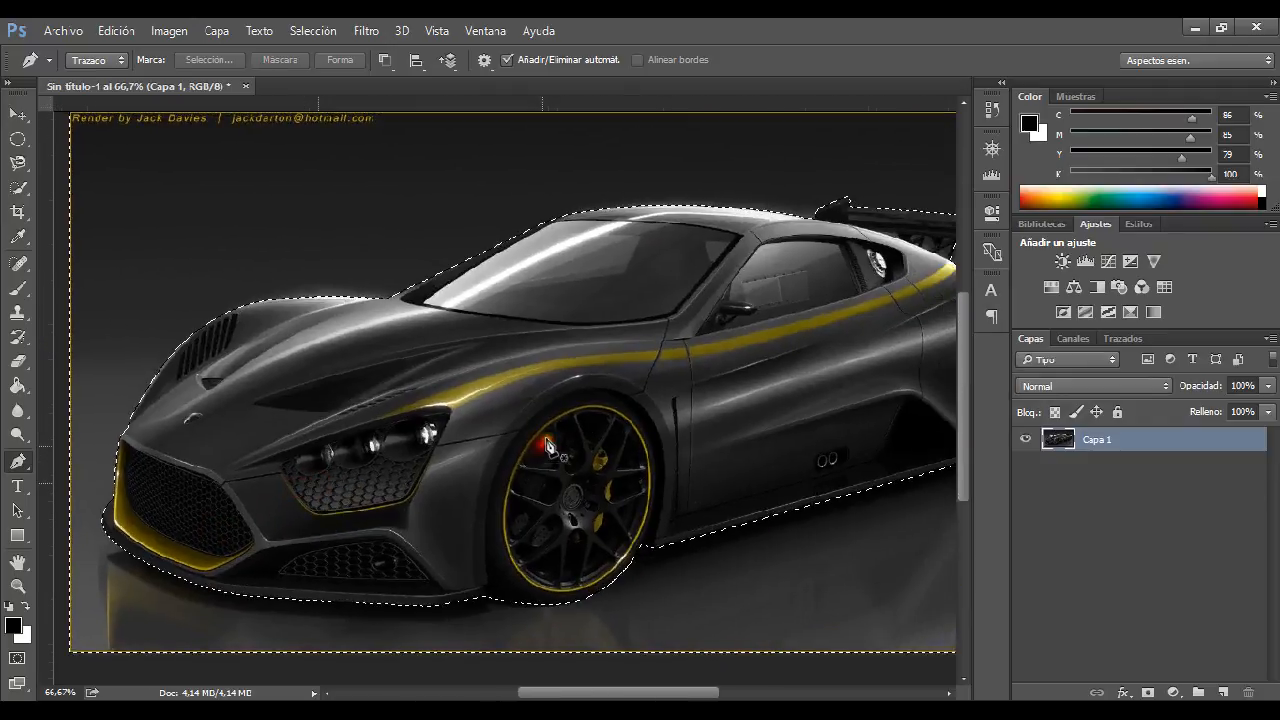
{"action": "left_click", "coordinate": [586, 415], "text": "alt"}
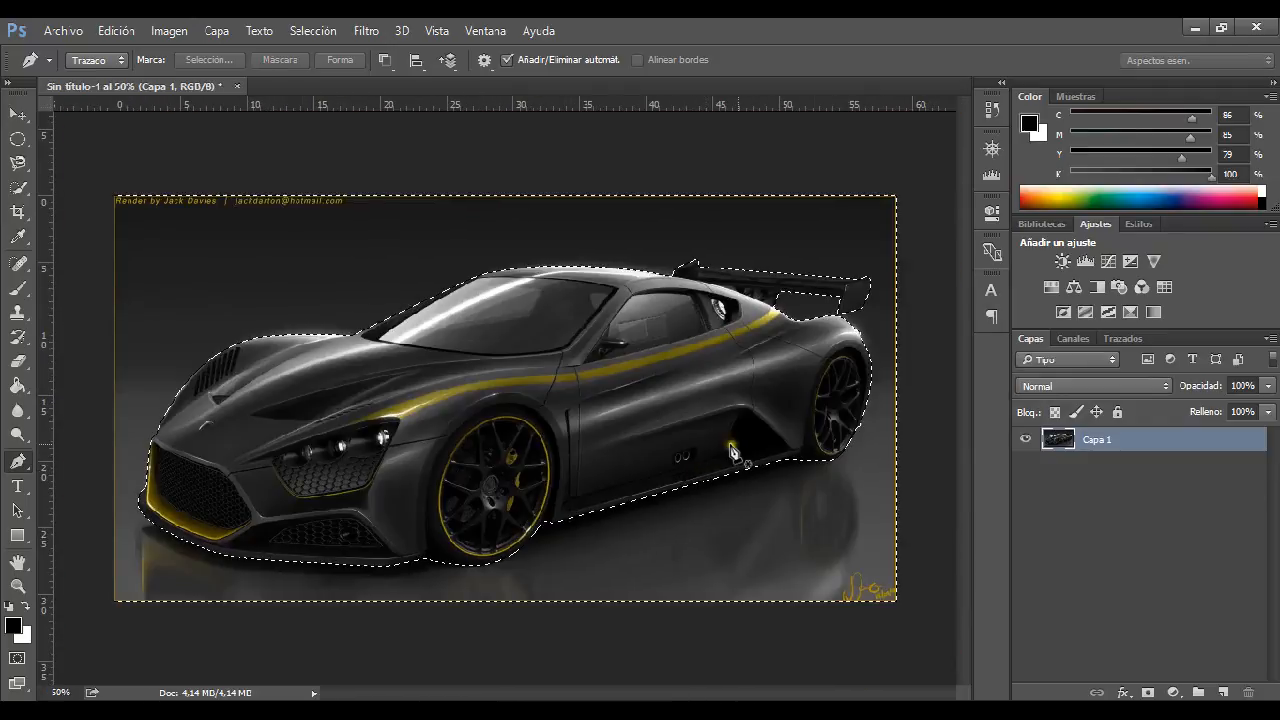
{"action": "key", "text": "Delete"}
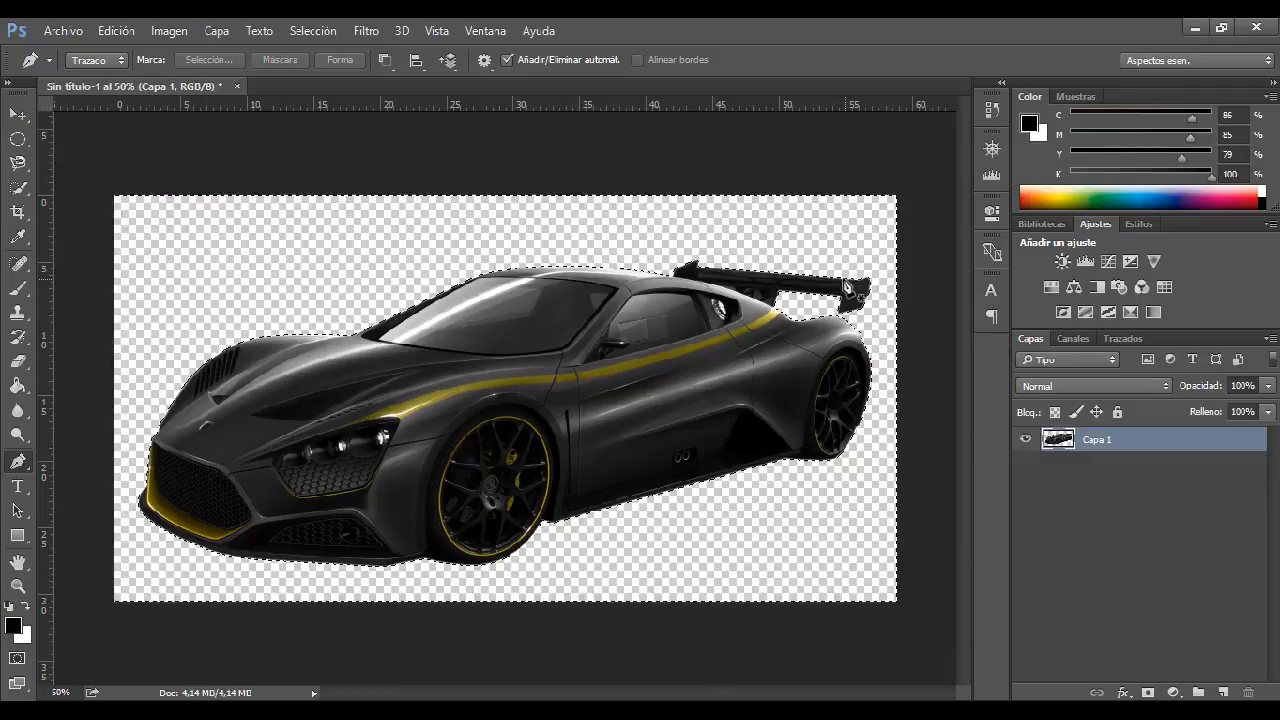
{"action": "key", "text": "ctrl+d"}
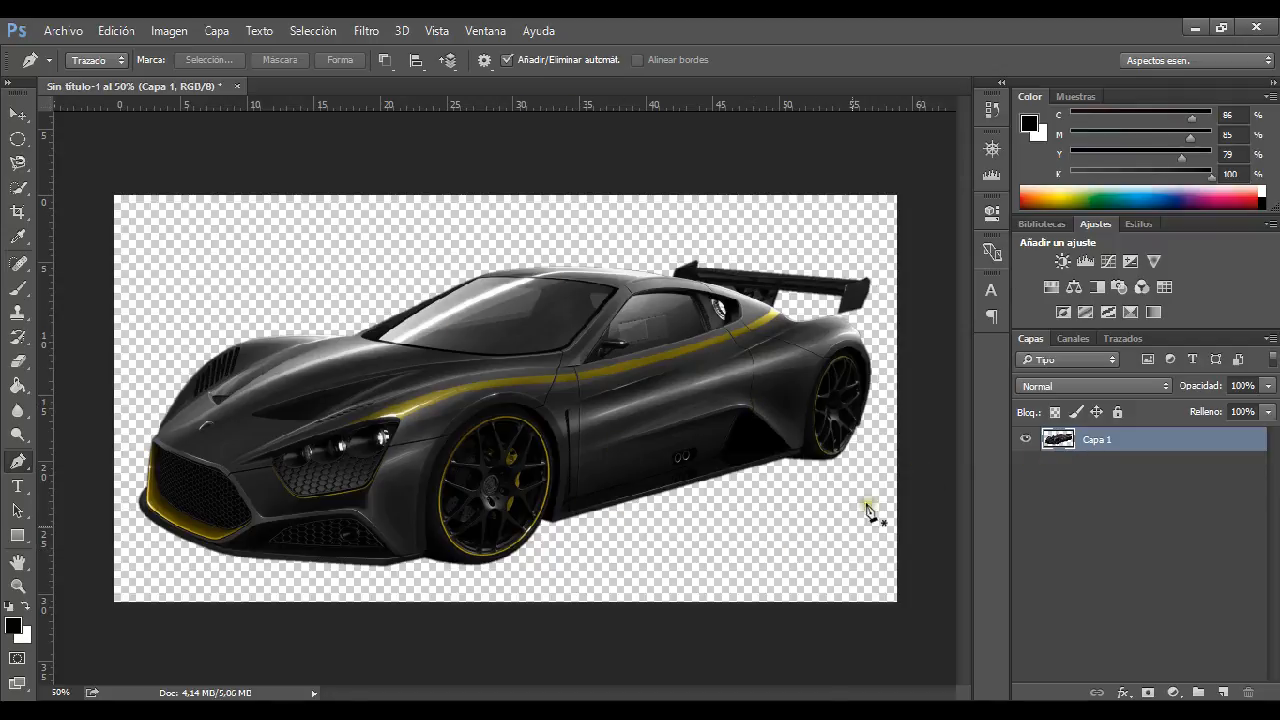
Switch to the browser, copy the tornado road picture from the "carretera" image results, and return to Photoshop
{"action": "left_click", "coordinate": [453, 9]}
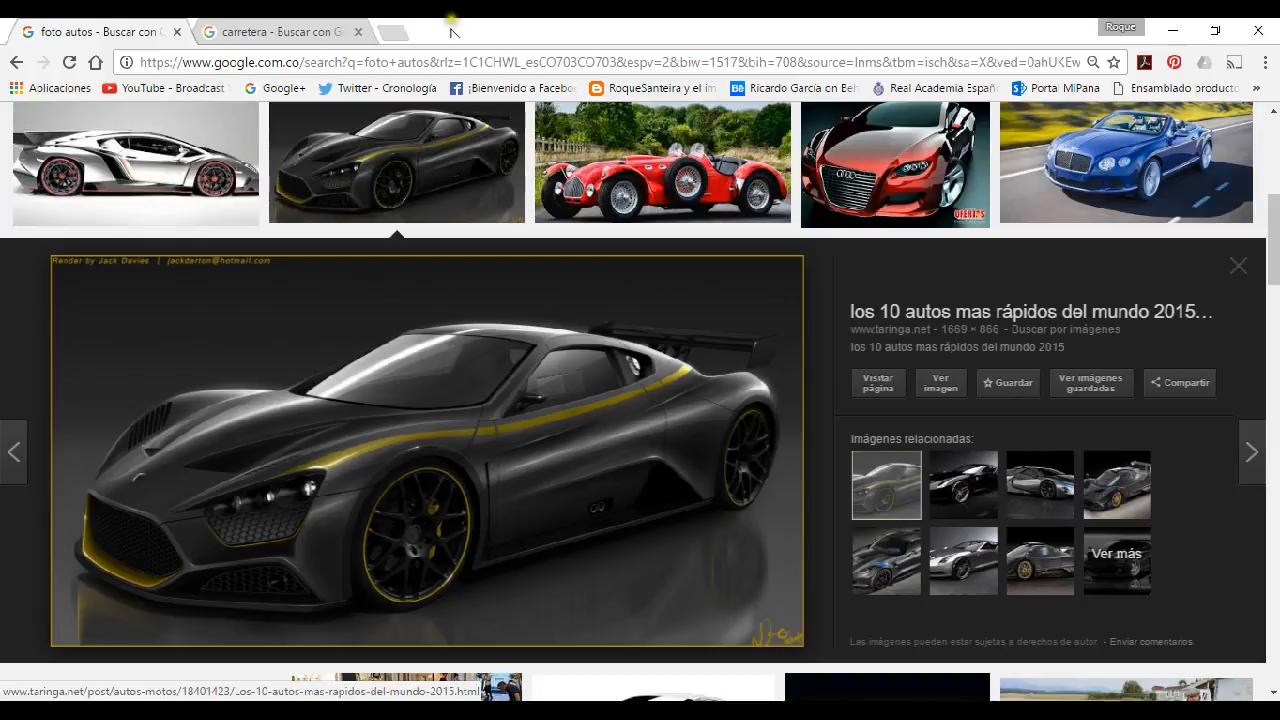
{"action": "left_click", "coordinate": [295, 32]}
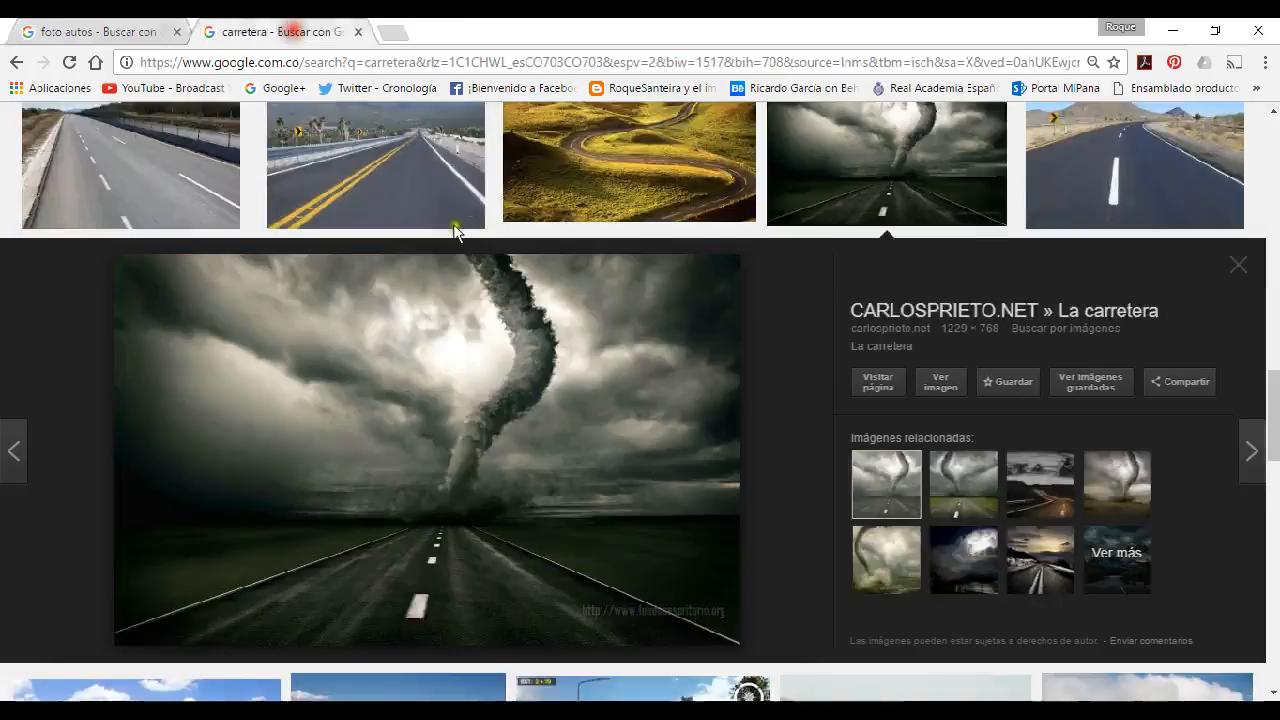
{"action": "right_click", "coordinate": [603, 453]}
{"action": "left_click", "coordinate": [566, 256]}
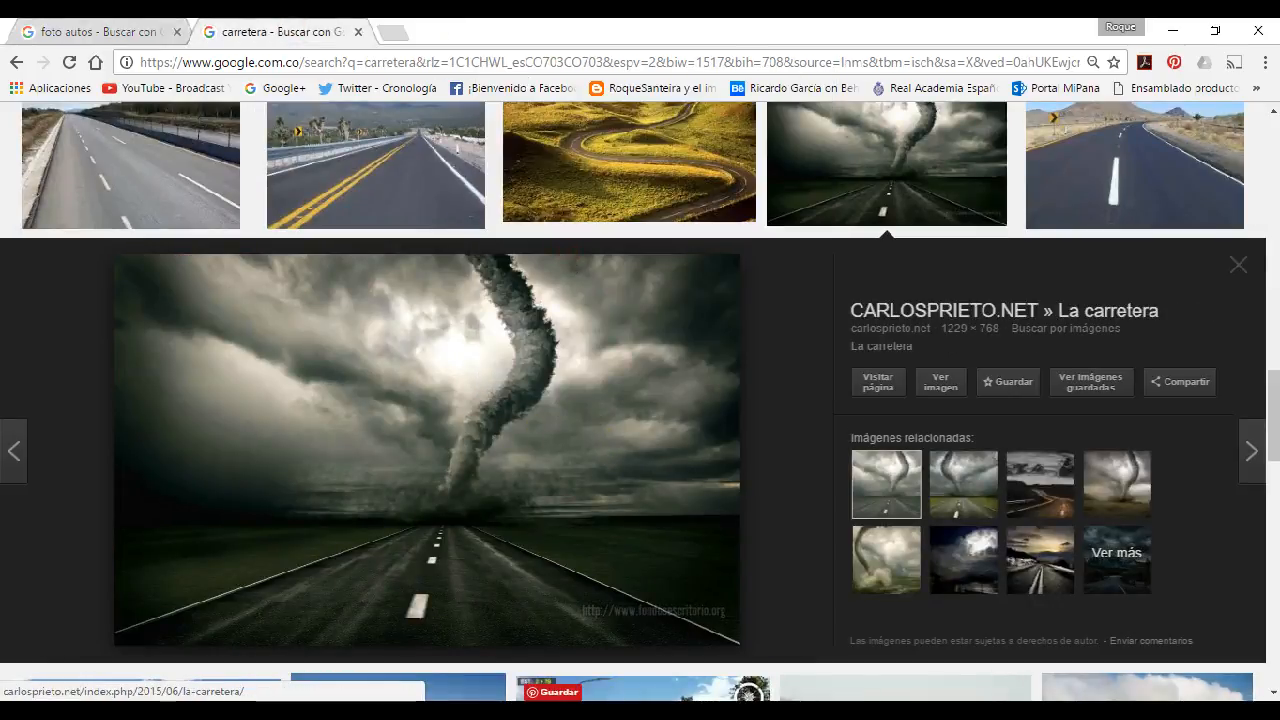
{"action": "key", "text": "alt+Tab"}
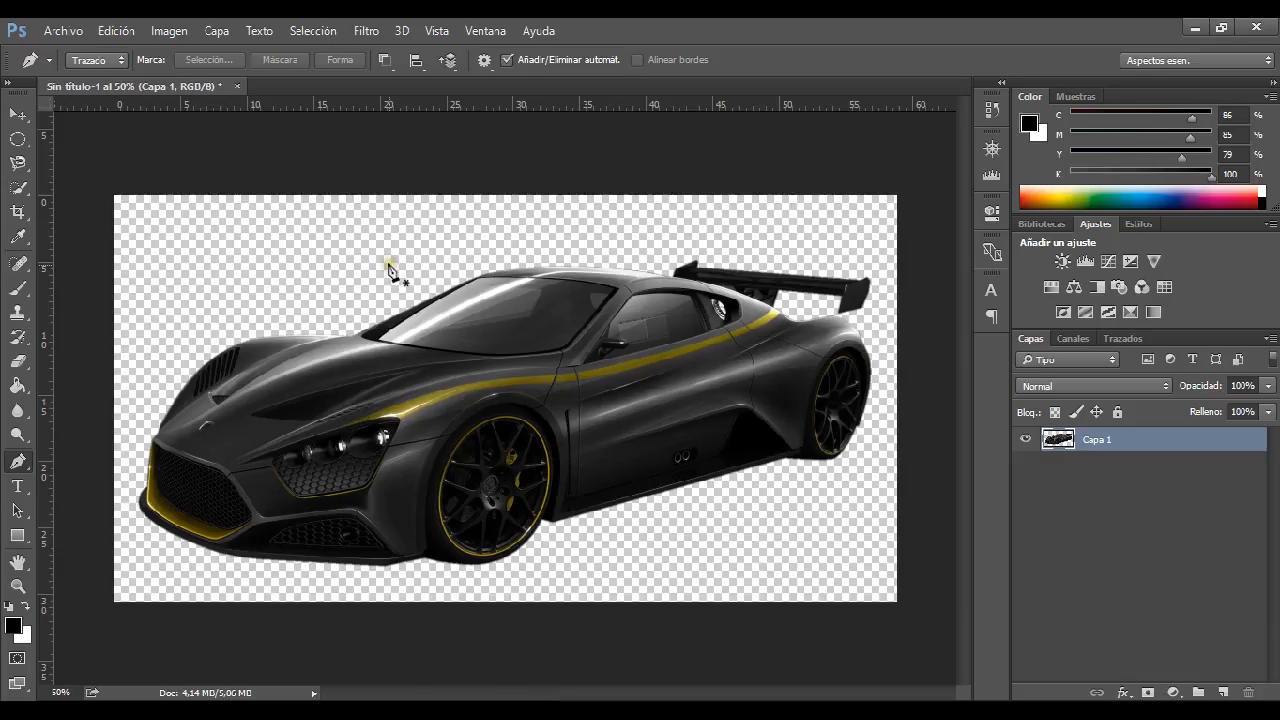
Paste the copied tornado road picture as a layer beneath the car's layer and select the car
{"action": "key", "text": "ctrl+v"}
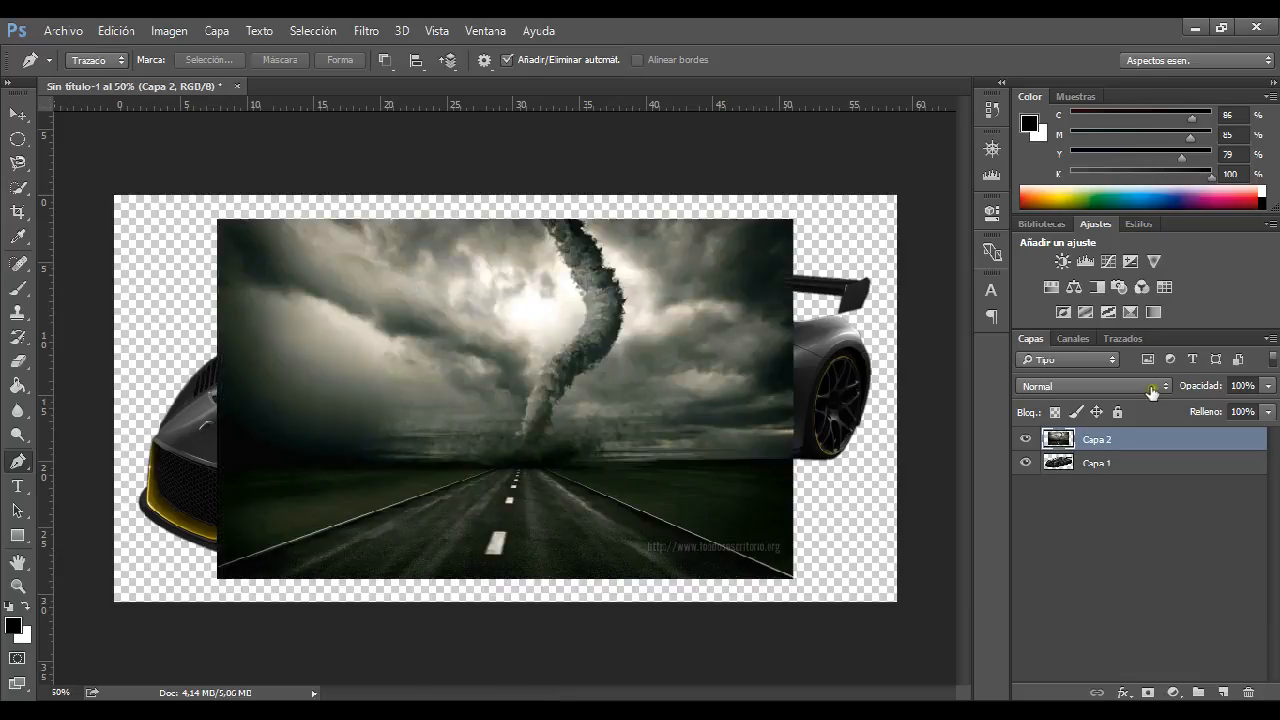
{"action": "key", "text": "v"}
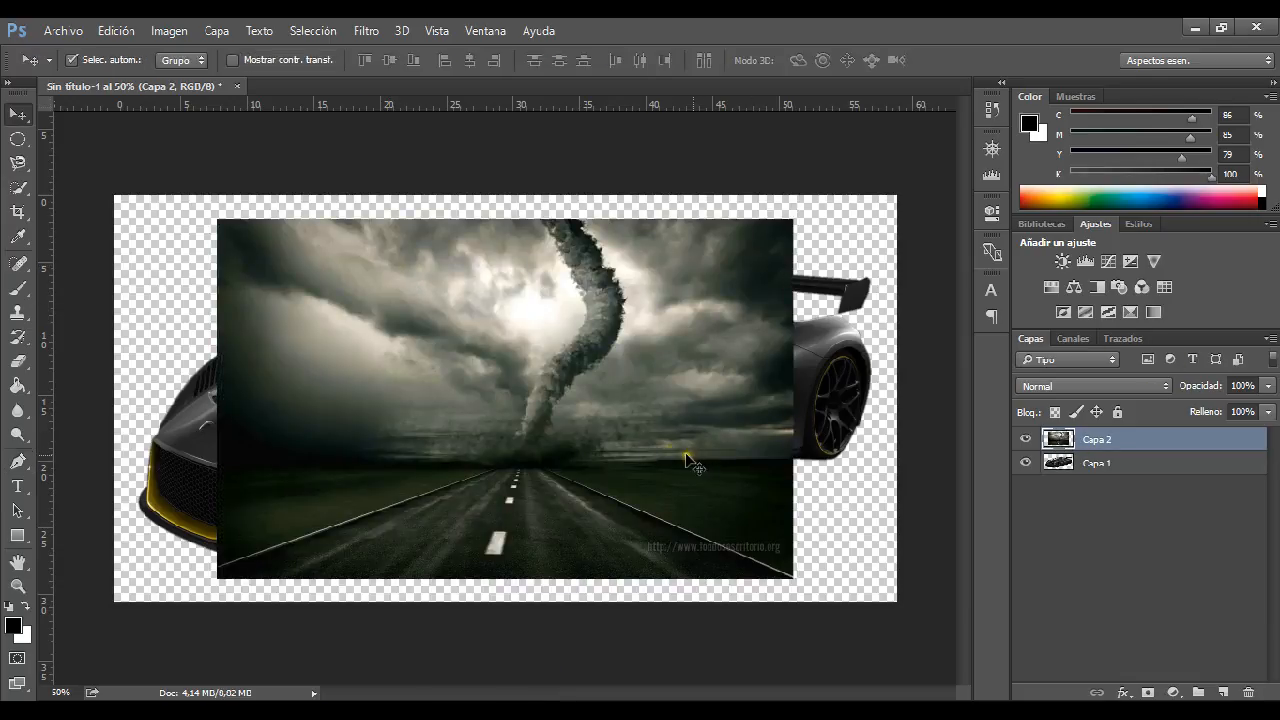
{"action": "mouse_move", "coordinate": [655, 399]}
{"action": "left_mouse_down"}
{"action": "mouse_move", "coordinate": [714, 374]}
{"action": "mouse_move", "coordinate": [683, 457]}
{"action": "mouse_move", "coordinate": [706, 423]}
{"action": "mouse_move", "coordinate": [669, 408]}
{"action": "left_mouse_up"}
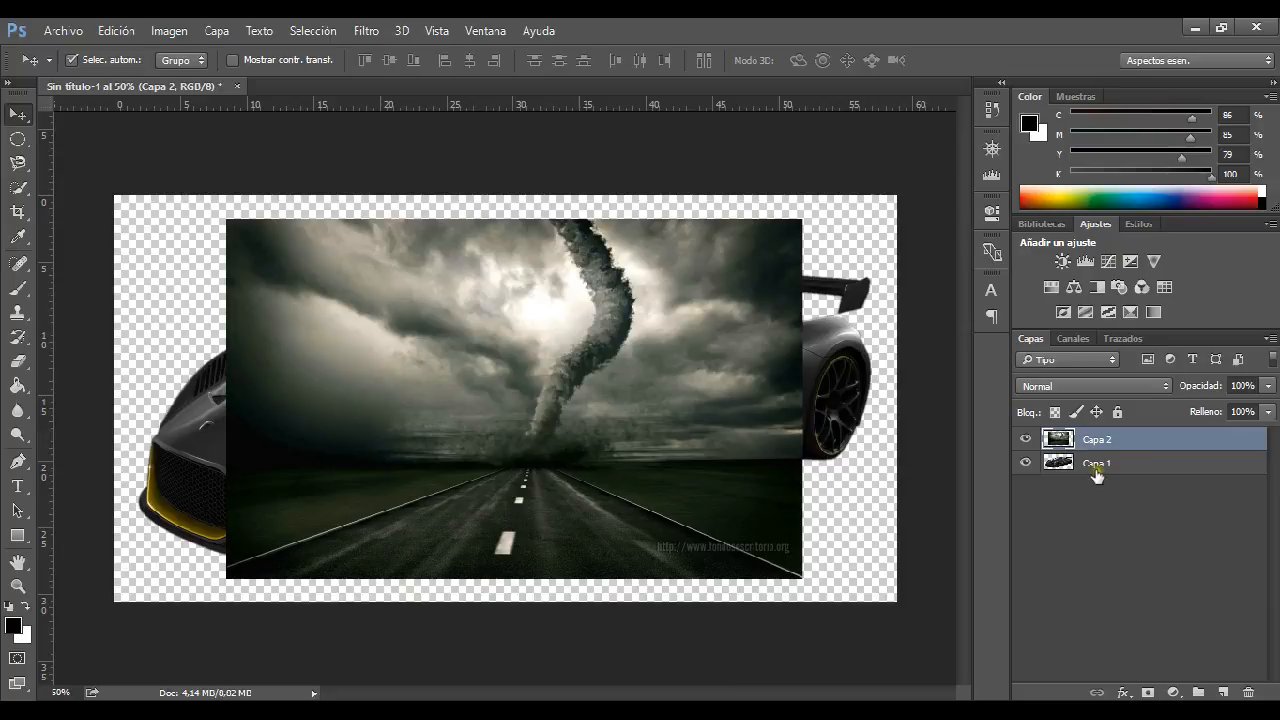
{"action": "left_click_drag", "start_coordinate": [1147, 443], "coordinate": [1152, 497]}
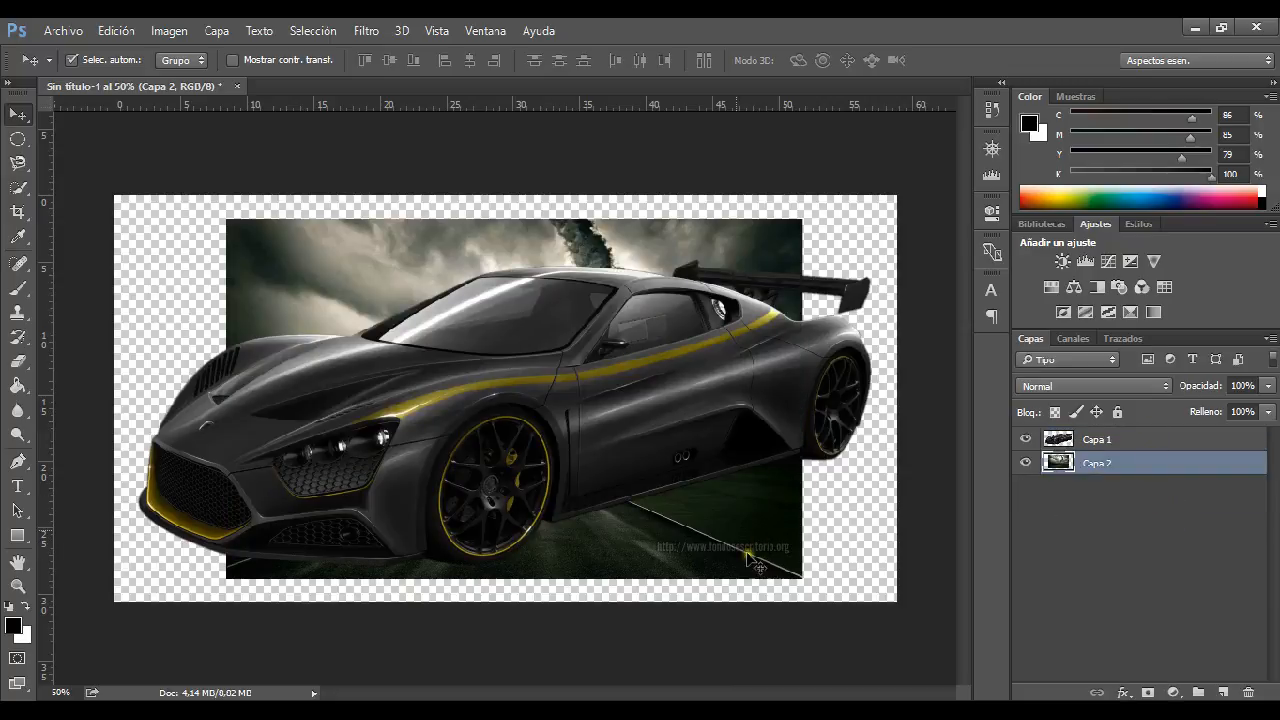
{"action": "left_click", "coordinate": [645, 433]}
{"action": "key", "text": "ctrl"}
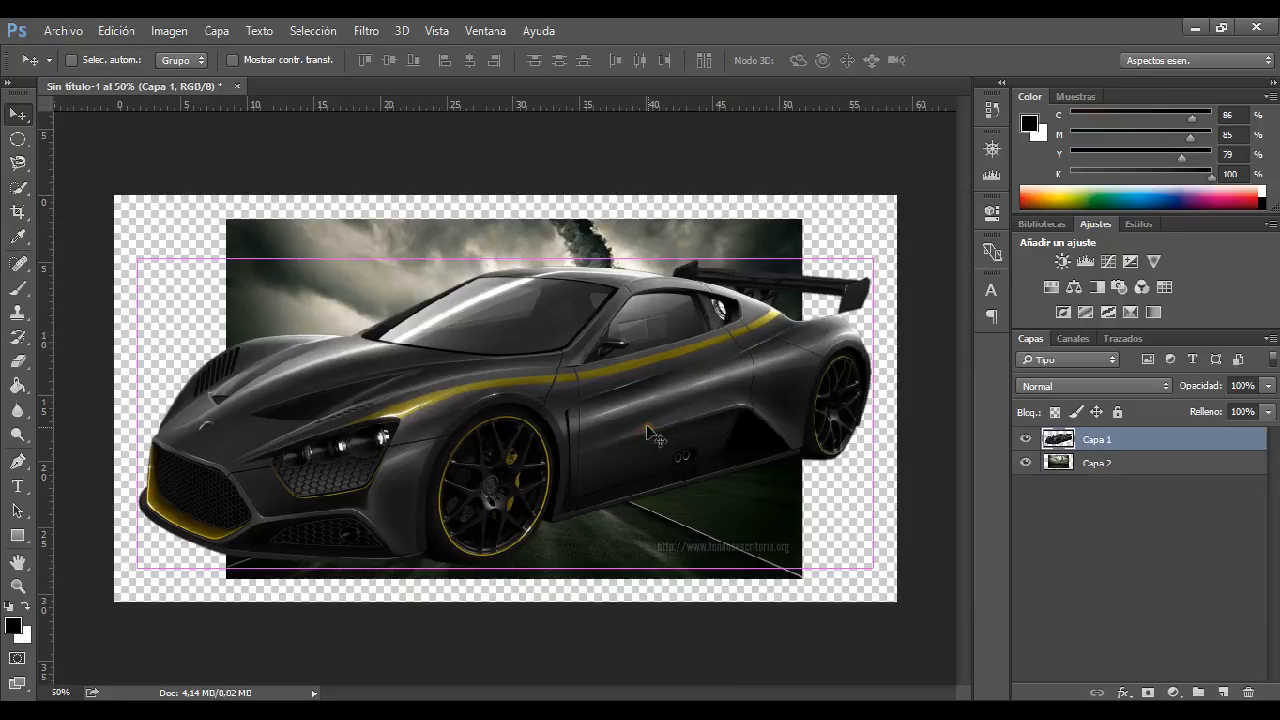
{"action": "key", "text": "ctrl+t"}
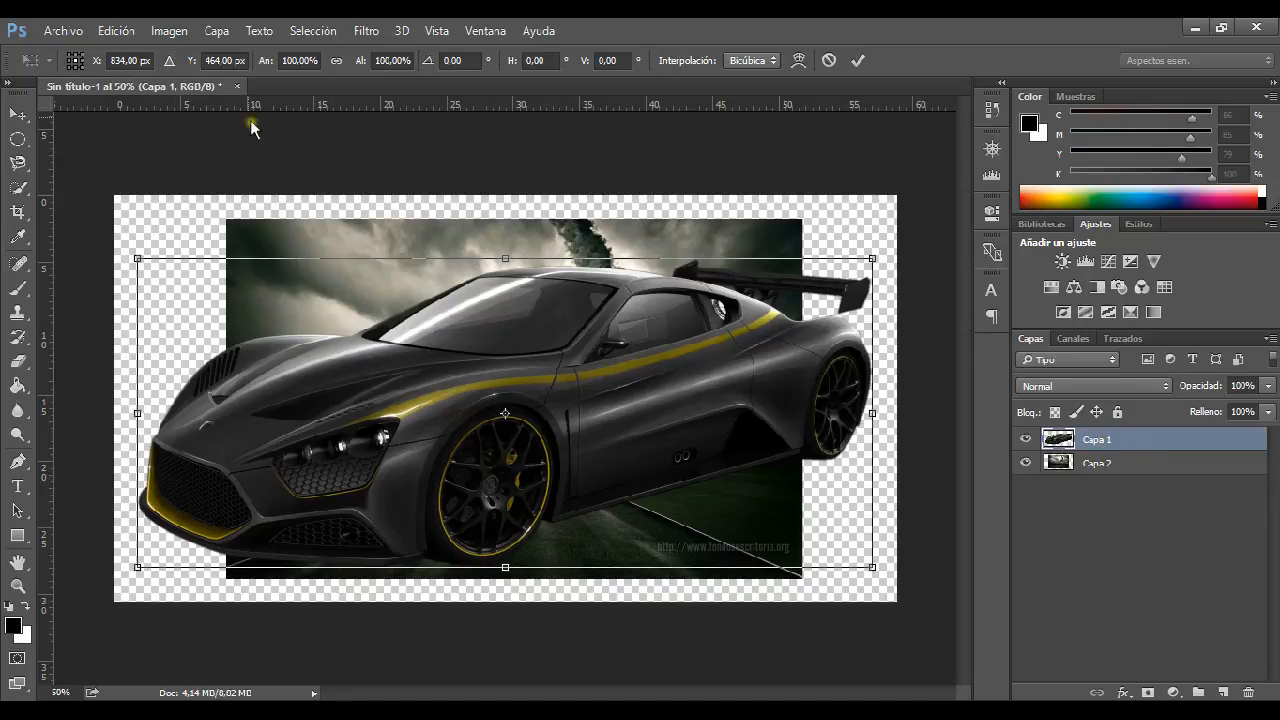
{"action": "left_click", "coordinate": [116, 31]}
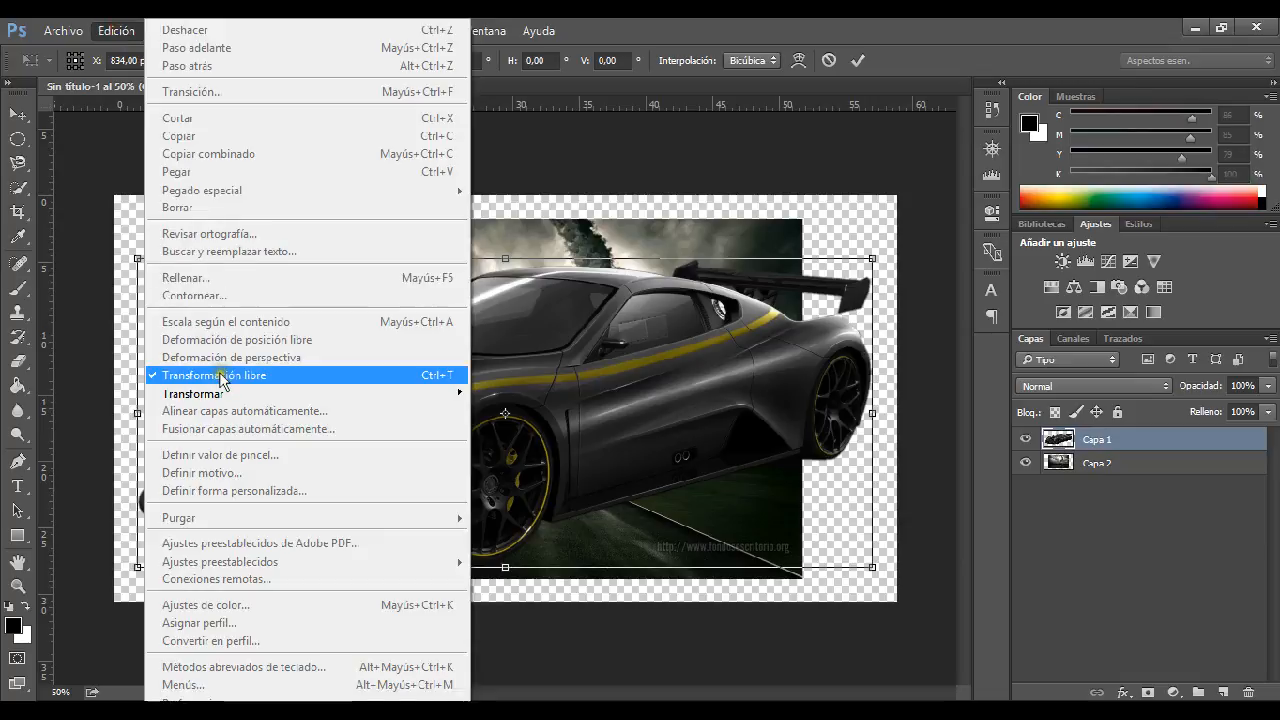
{"action": "left_click", "coordinate": [887, 588]}
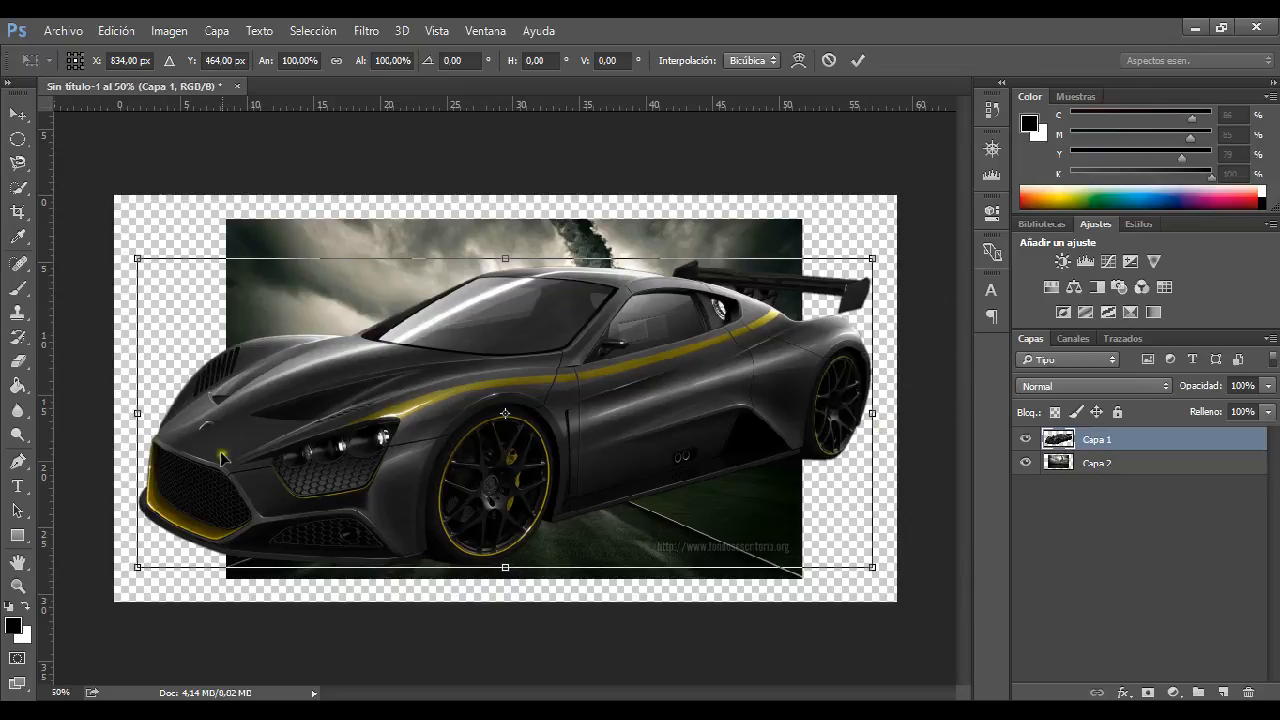
{"action": "left_click_drag", "start_coordinate": [868, 413], "coordinate": [352, 405]}
{"action": "left_click_drag", "start_coordinate": [557, 443], "coordinate": [216, 392]}
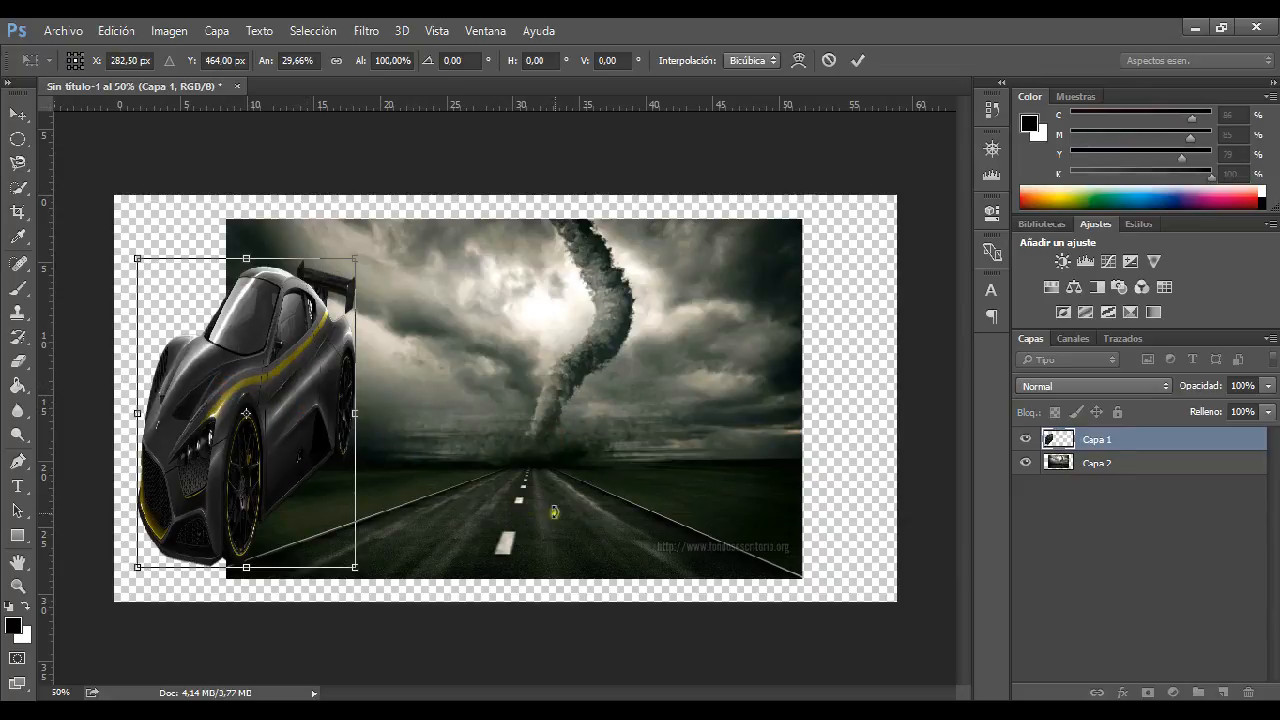
{"action": "left_click", "coordinate": [992, 110]}
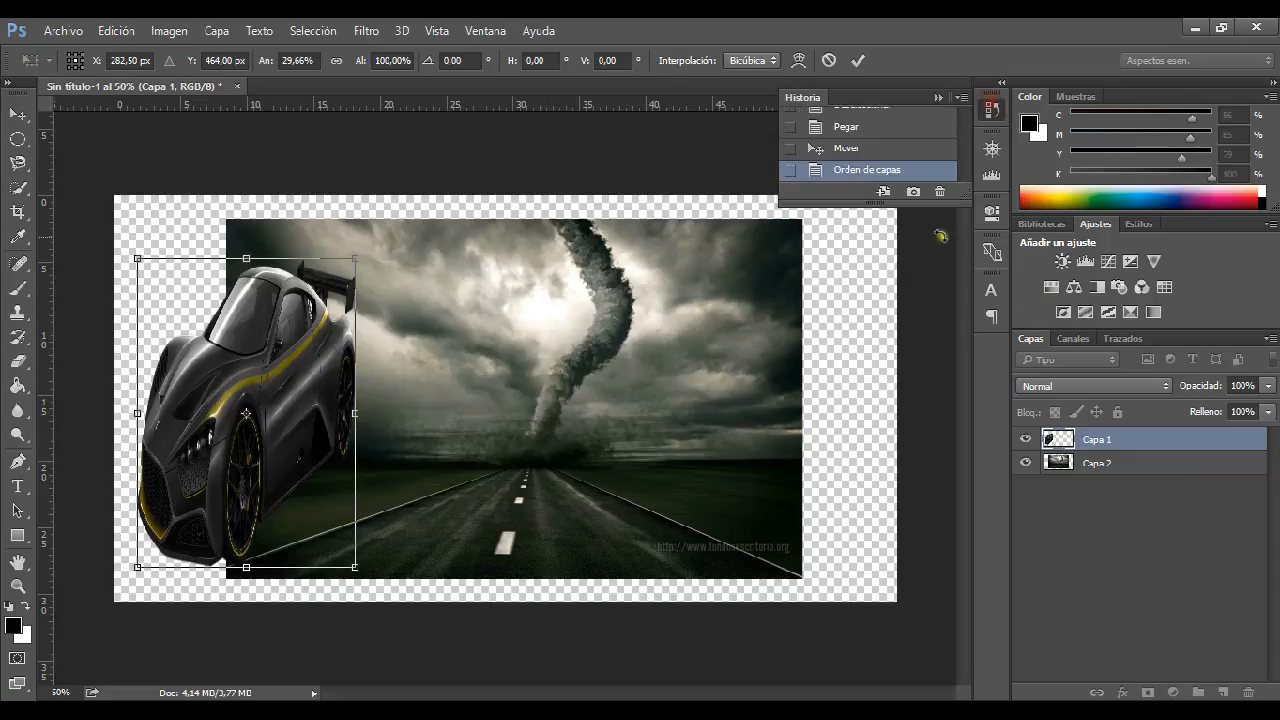
{"action": "left_click", "coordinate": [866, 146]}
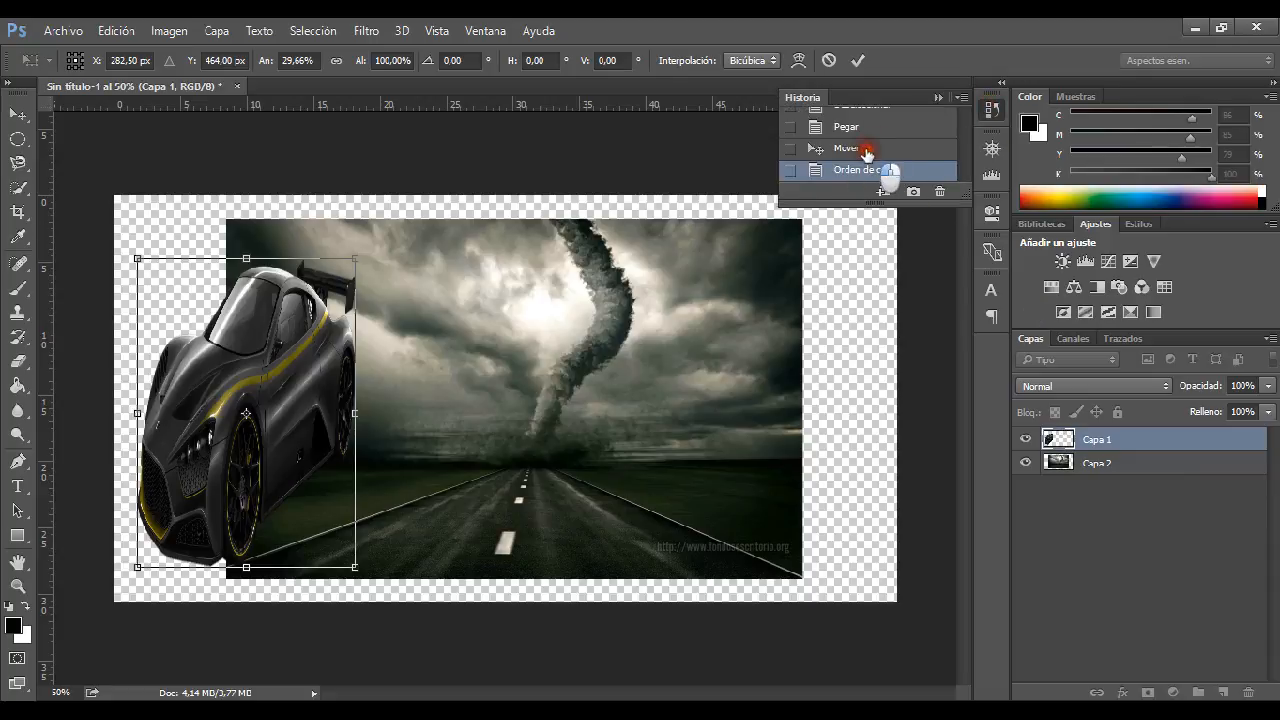
{"action": "left_click", "coordinate": [17, 113]}
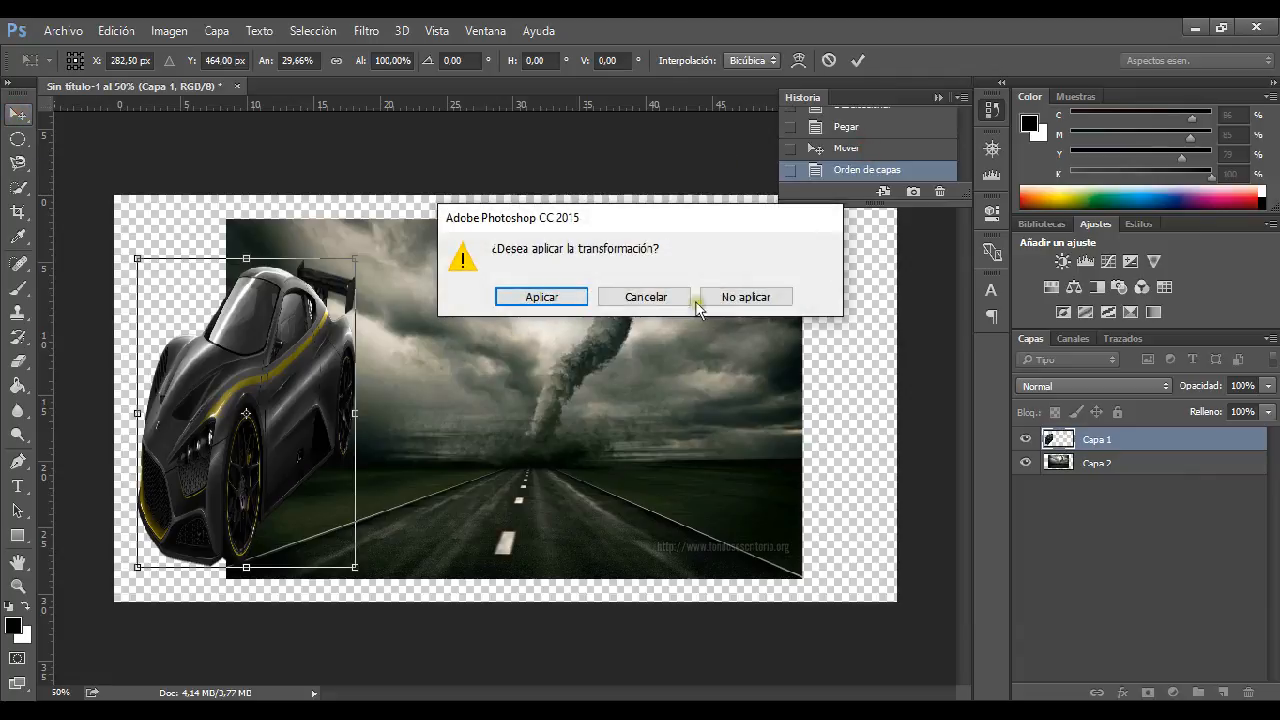
{"action": "left_click", "coordinate": [745, 297]}
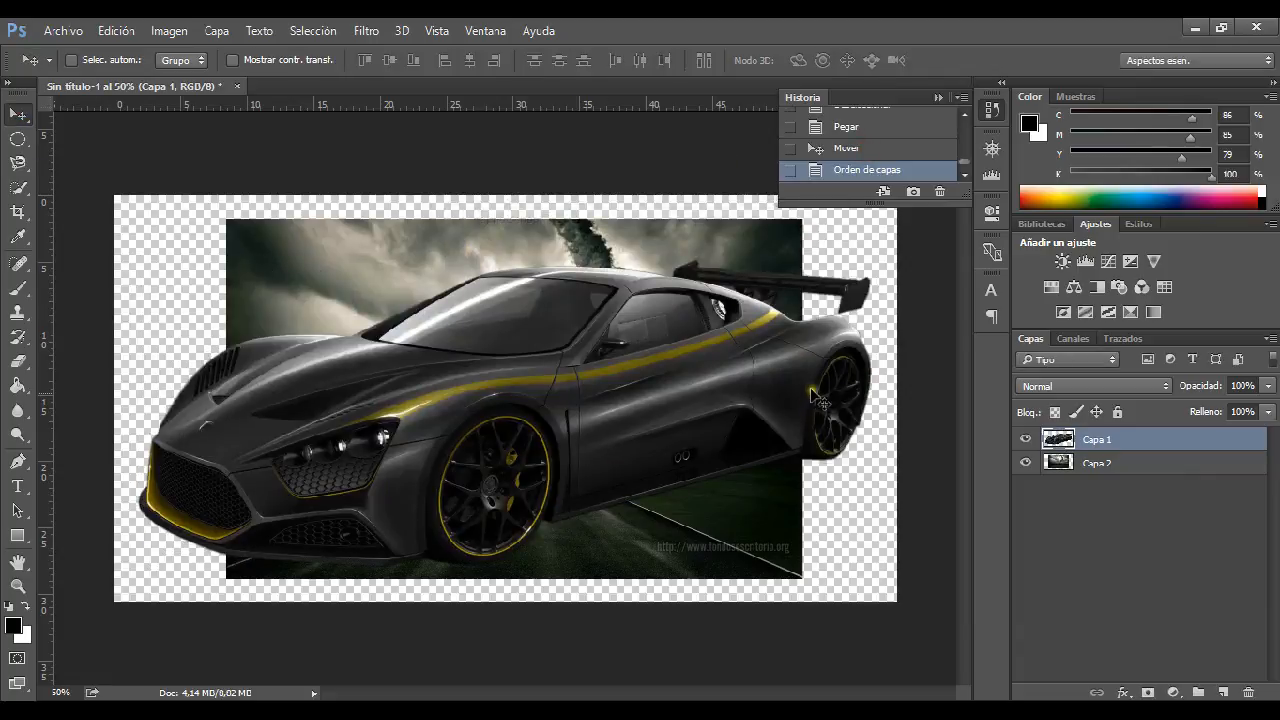
Shrink the car with Free Transform to a bit over half its size and place it on the road below the tornado
{"action": "key", "text": "ctrl"}
{"action": "key", "text": "ctrl+t"}
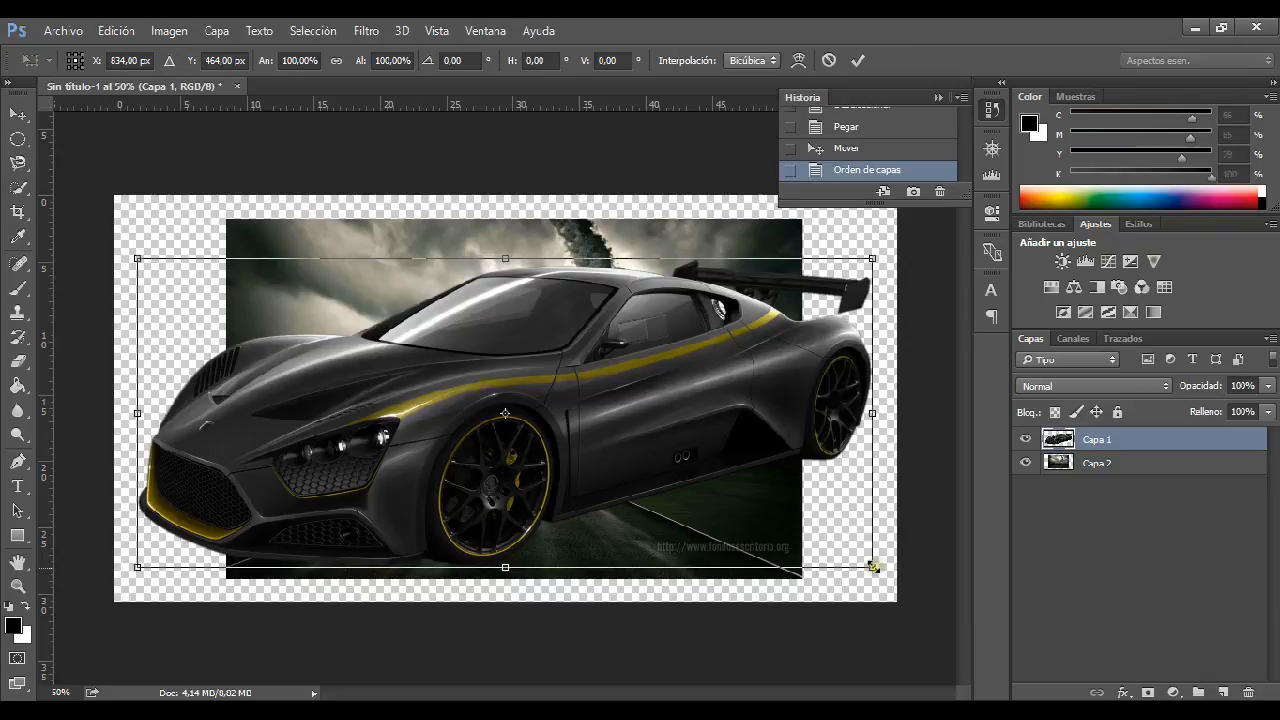
{"action": "left_click_drag", "start_coordinate": [873, 567], "coordinate": [575, 463]}
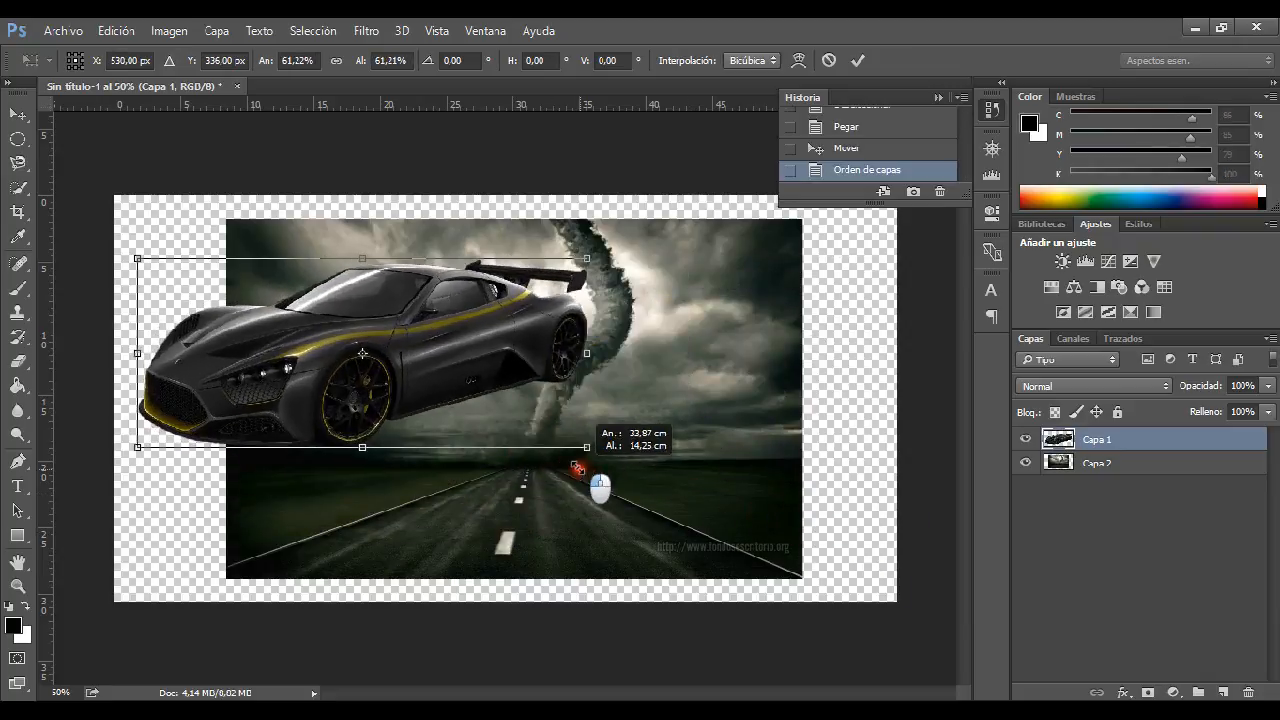
{"action": "left_click_drag", "start_coordinate": [471, 343], "coordinate": [588, 478]}
{"action": "left_click_drag", "start_coordinate": [701, 401], "coordinate": [668, 418]}
{"action": "left_click_drag", "start_coordinate": [598, 473], "coordinate": [547, 463]}
{"action": "key", "text": "Return"}
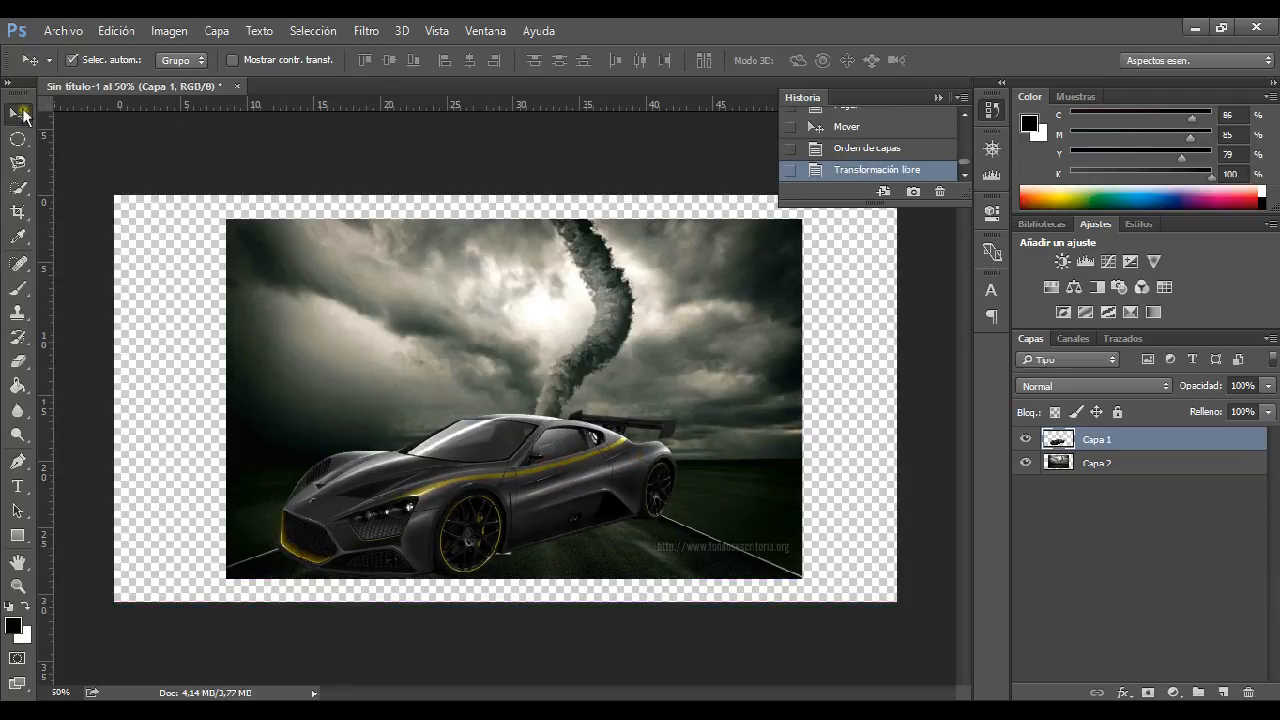
Lower the tornado picture to the canvas's bottom edge and scale the car down further, placing it in the middle of the road
{"action": "left_click_drag", "start_coordinate": [639, 334], "coordinate": [630, 356]}
{"action": "left_click_drag", "start_coordinate": [598, 485], "coordinate": [596, 494]}
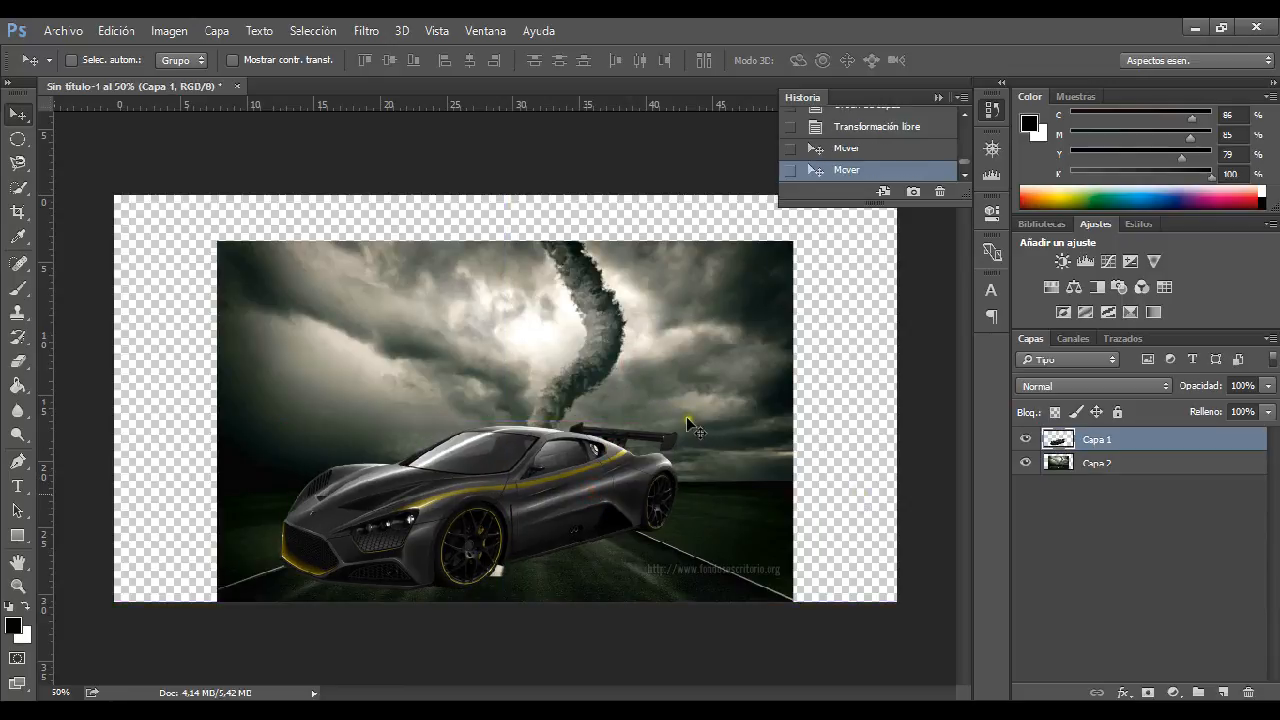
{"action": "key", "text": "ctrl+t"}
{"action": "left_click_drag", "start_coordinate": [682, 421], "coordinate": [562, 470]}
{"action": "left_click_drag", "start_coordinate": [524, 530], "coordinate": [584, 535]}
{"action": "key", "text": "Return"}
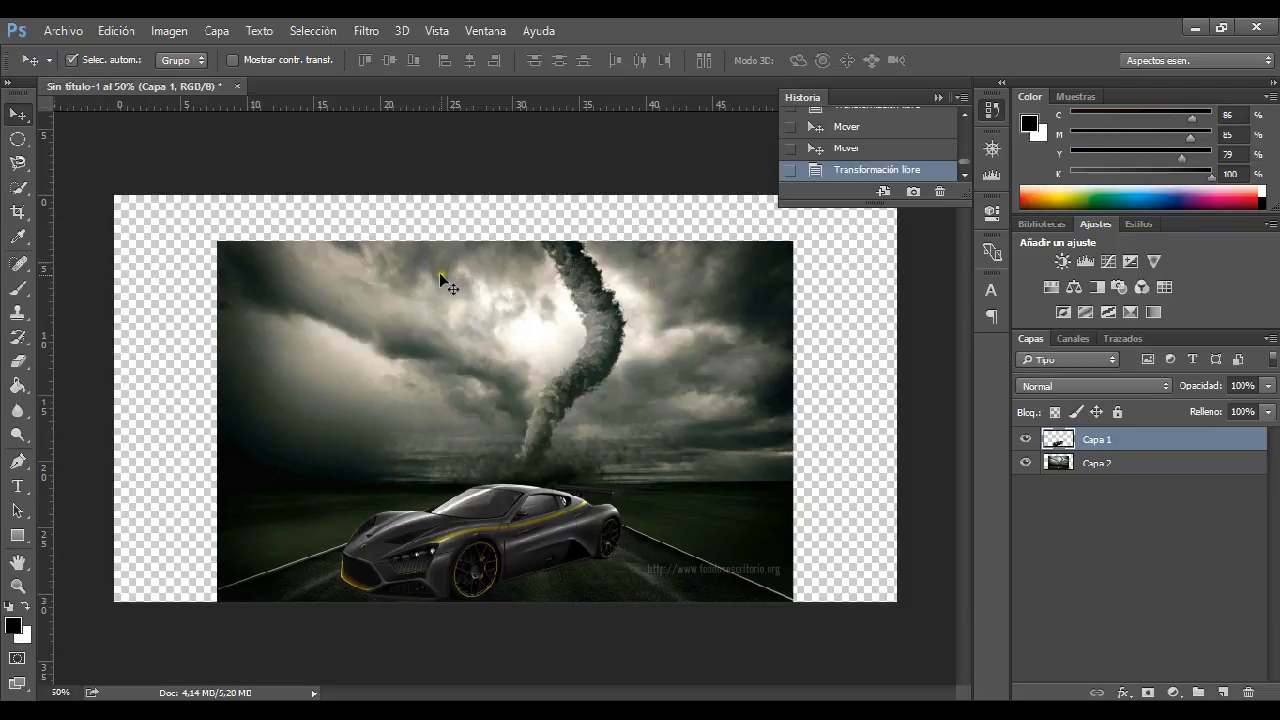
Crop the canvas to the edges of the tornado picture, cutting off the transparent margins
{"action": "left_click", "coordinate": [19, 213]}
{"action": "left_click_drag", "start_coordinate": [114, 199], "coordinate": [167, 218]}
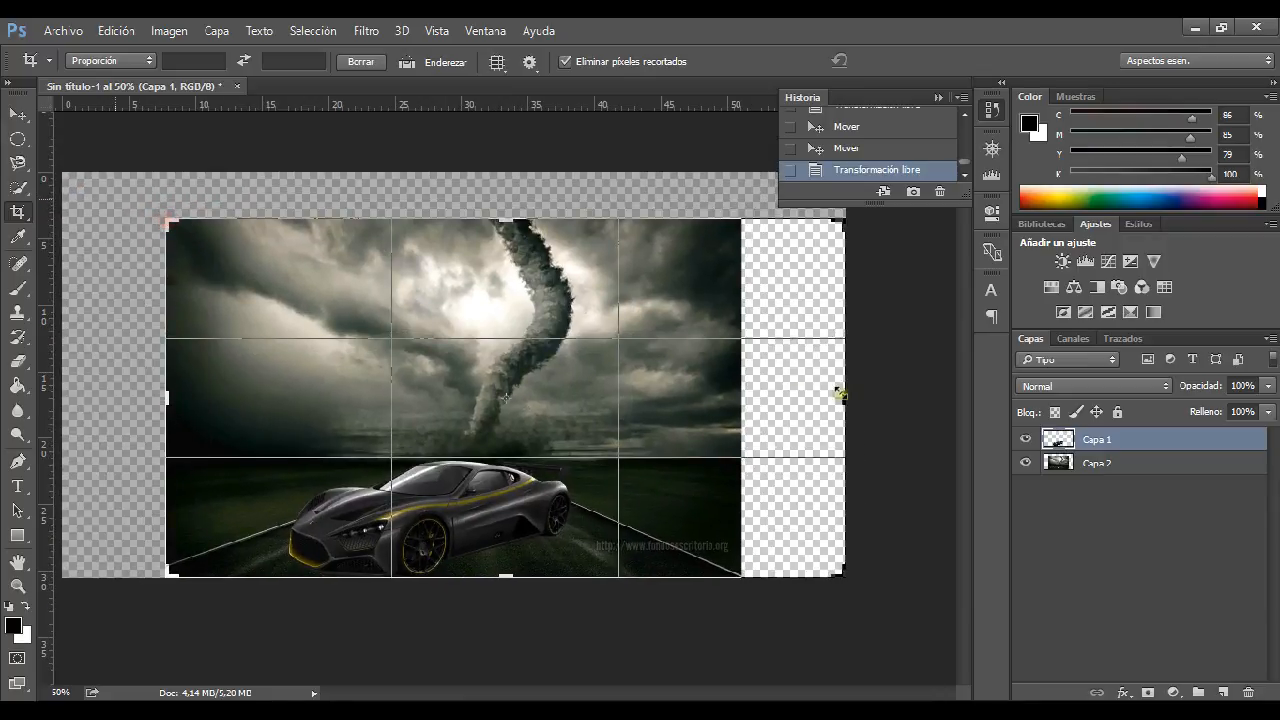
{"action": "left_click_drag", "start_coordinate": [843, 397], "coordinate": [791, 408]}
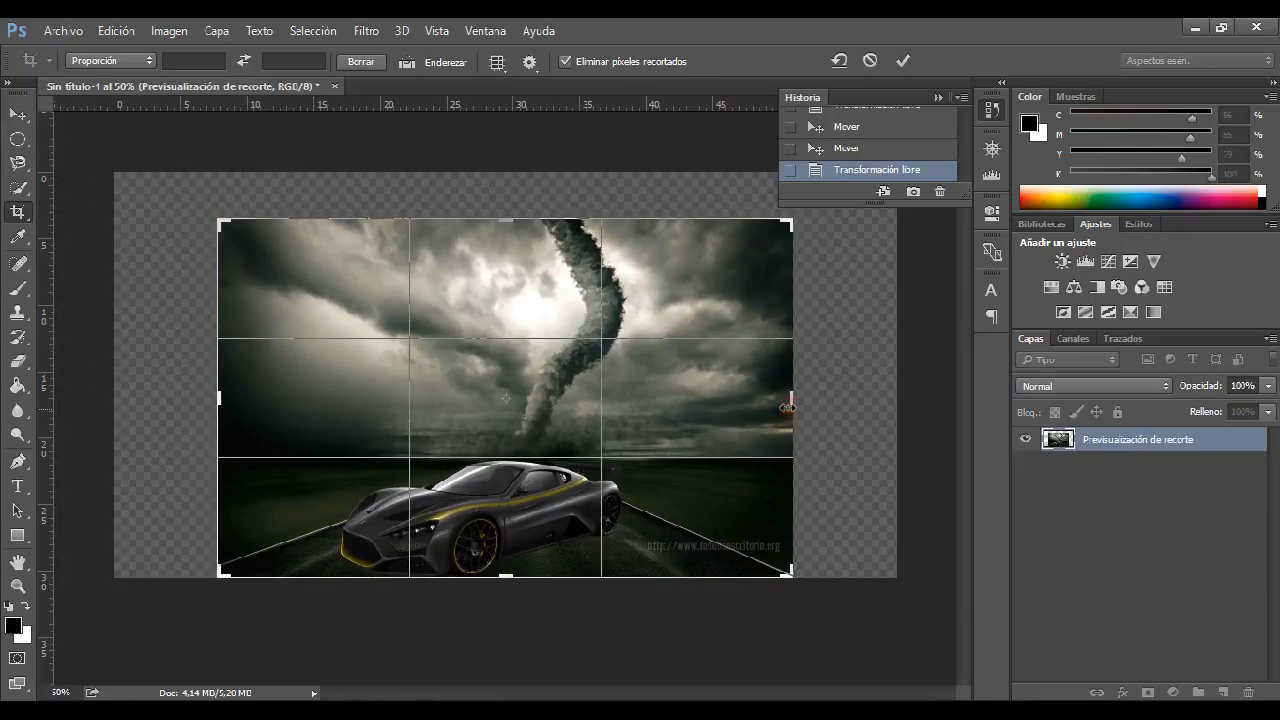
{"action": "key", "text": "Return"}
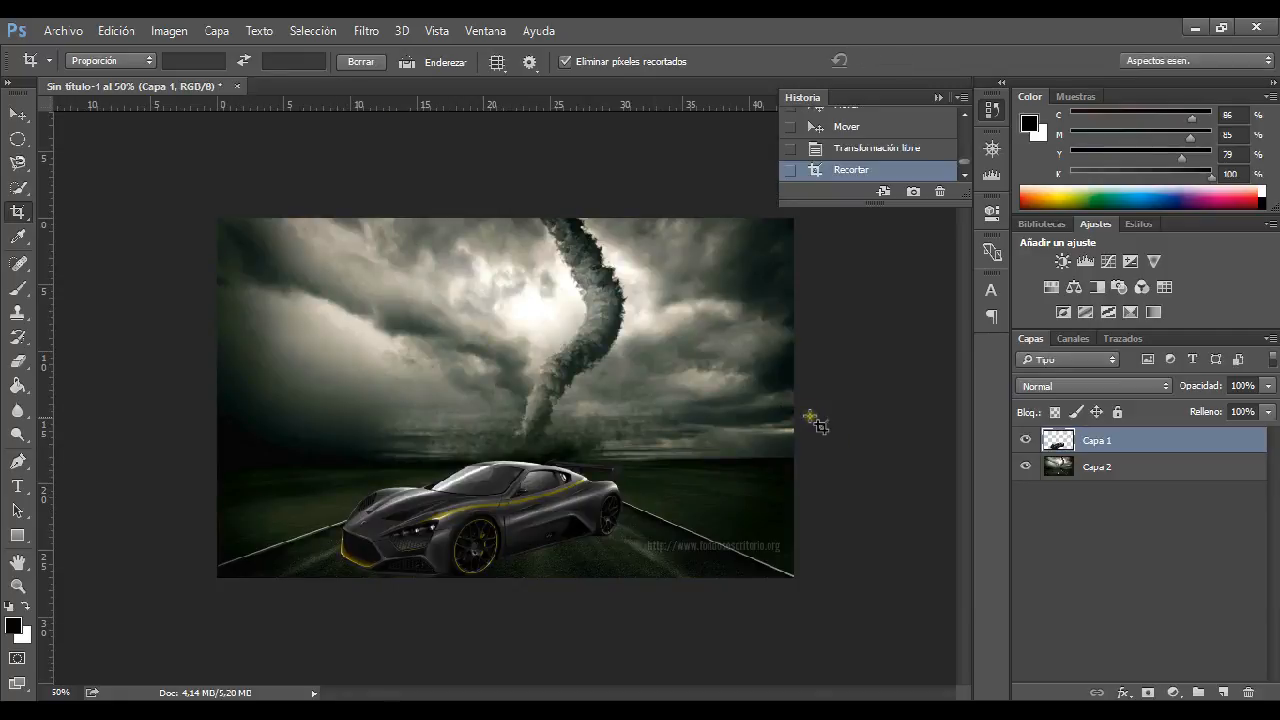
Shift the car slightly to the left and nudge it up a few pixels so it sits on the road
{"action": "left_click", "coordinate": [16, 114]}
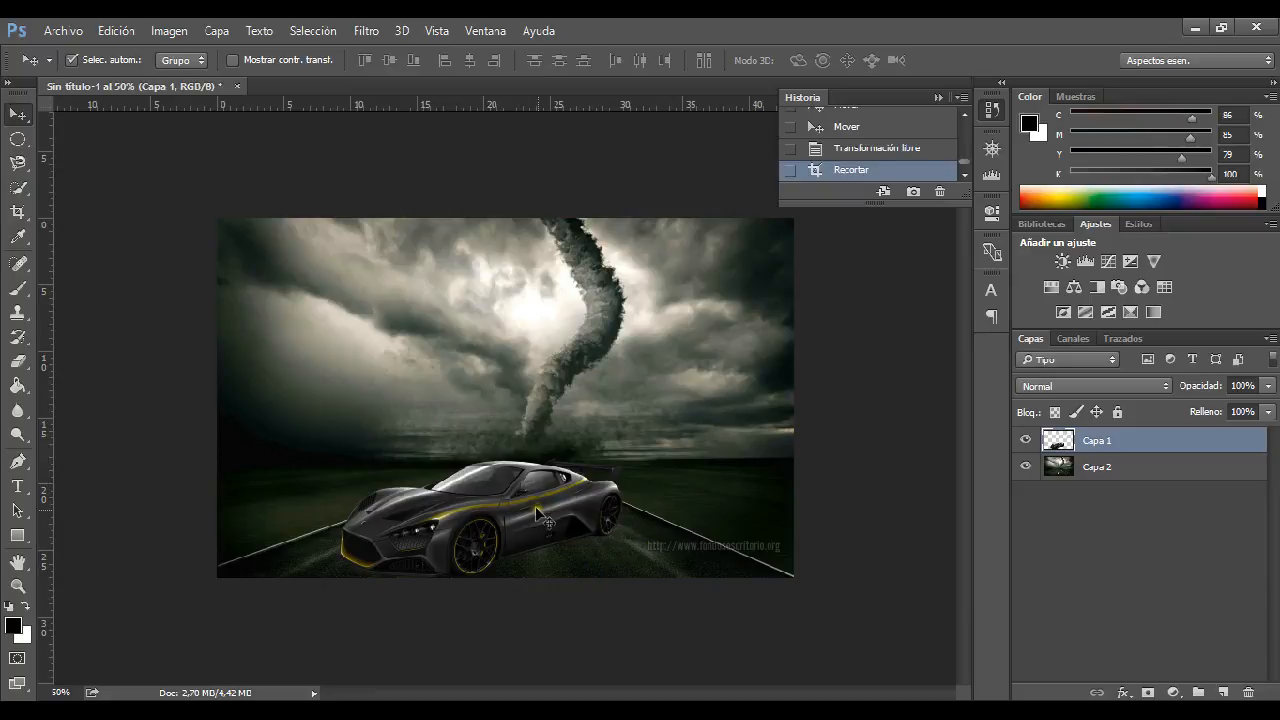
{"action": "mouse_move", "coordinate": [535, 506]}
{"action": "left_mouse_down"}
{"action": "mouse_move", "coordinate": [645, 435]}
{"action": "mouse_move", "coordinate": [515, 533]}
{"action": "mouse_move", "coordinate": [533, 514]}
{"action": "left_mouse_up"}
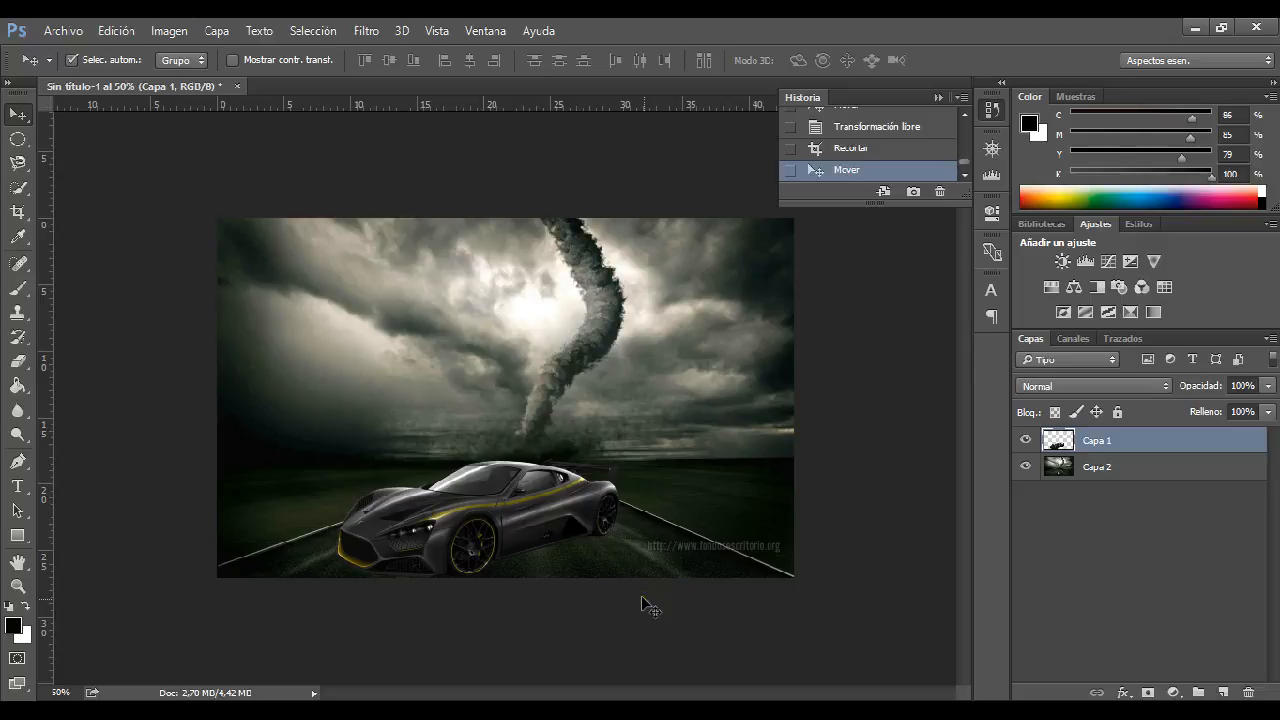
{"action": "key", "text": "Up"}
{"action": "key", "text": "Up"}
{"action": "key", "text": "Up"}
{"action": "key", "text": "Up"}
{"action": "key", "text": "Up"}
{"action": "key", "text": "Up"}
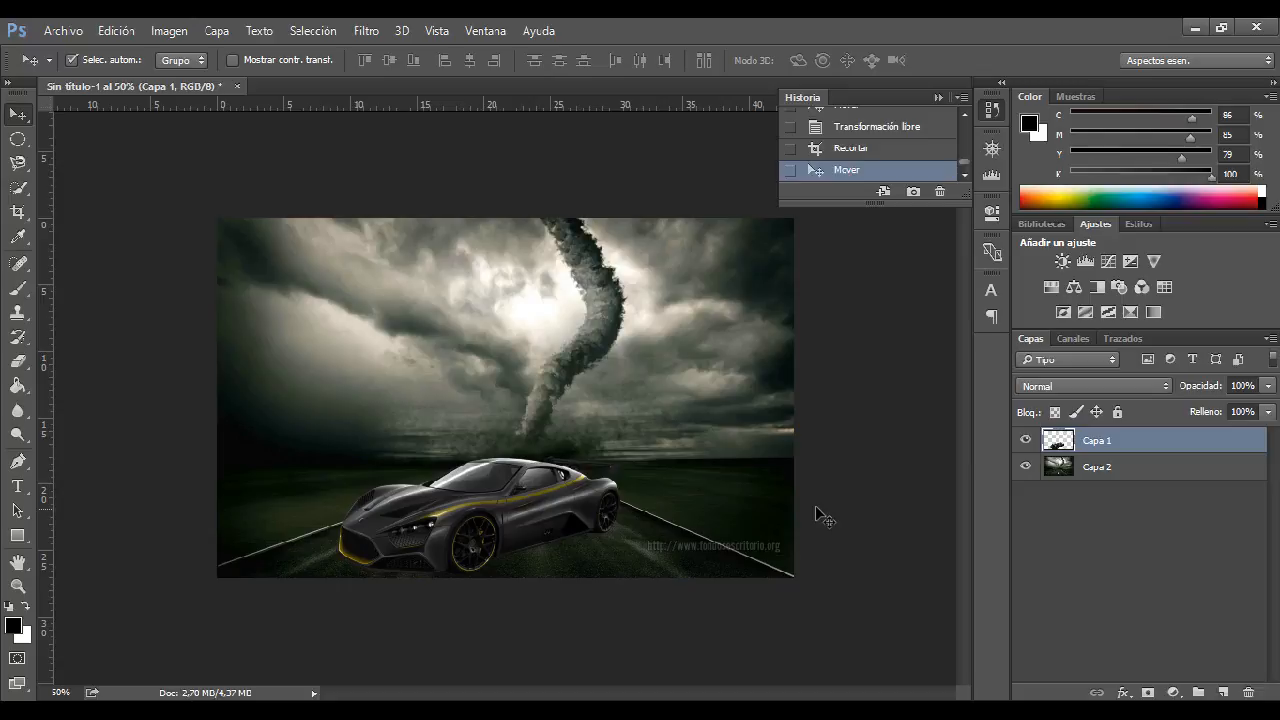
Erase one spot on the car's hood and one on its door with the 16-pixel Eraser
{"action": "key", "text": "ctrl+space"}
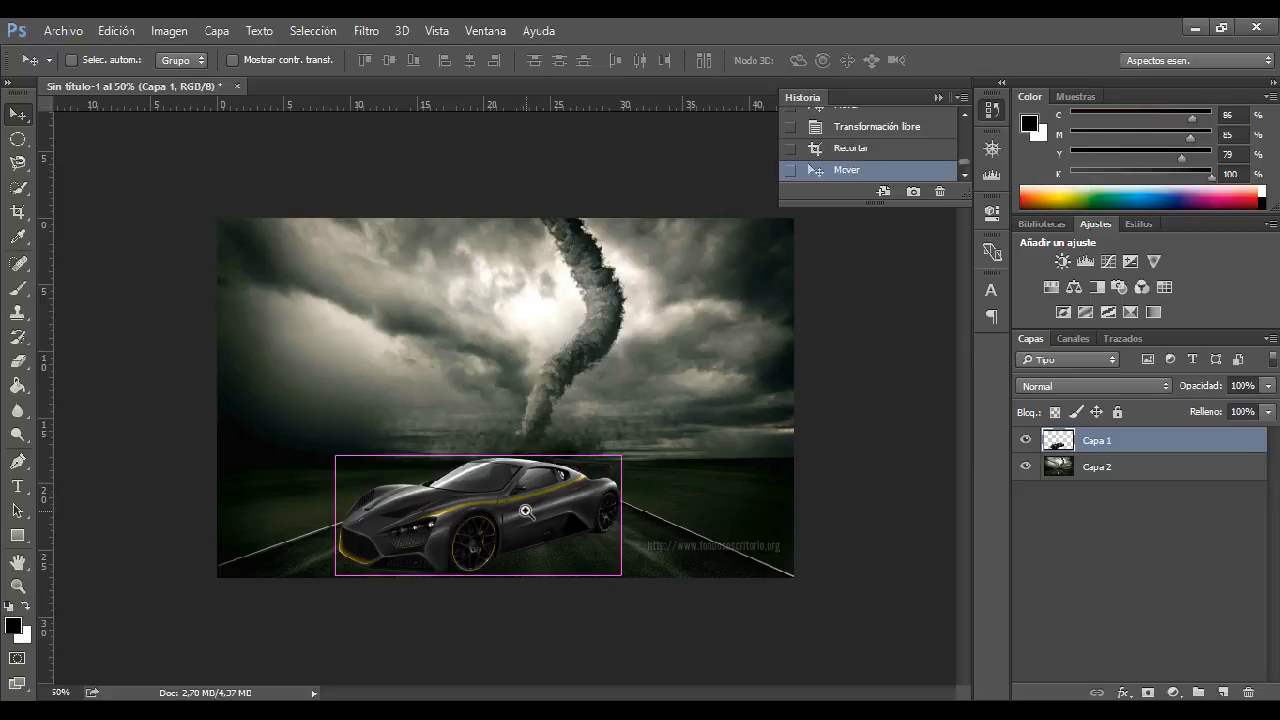
{"action": "left_click_drag", "start_coordinate": [525, 509], "coordinate": [748, 452]}
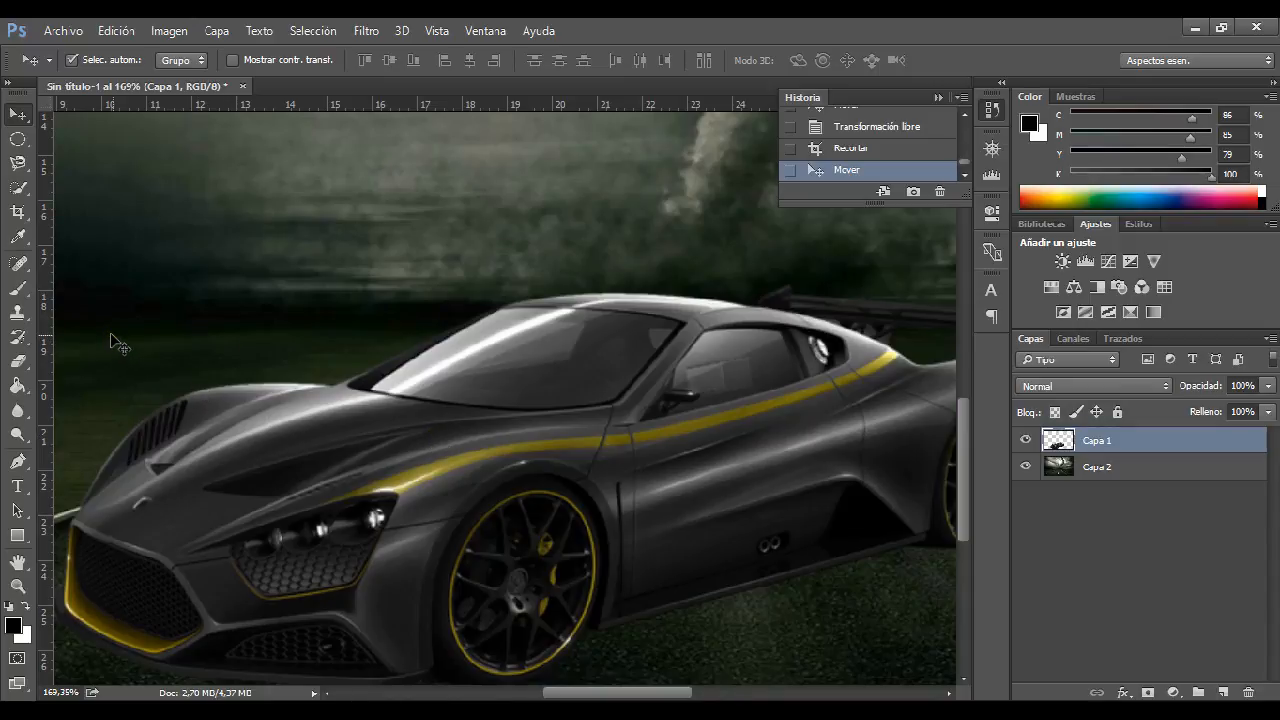
{"action": "left_click", "coordinate": [17, 361]}
{"action": "left_click", "coordinate": [333, 415]}
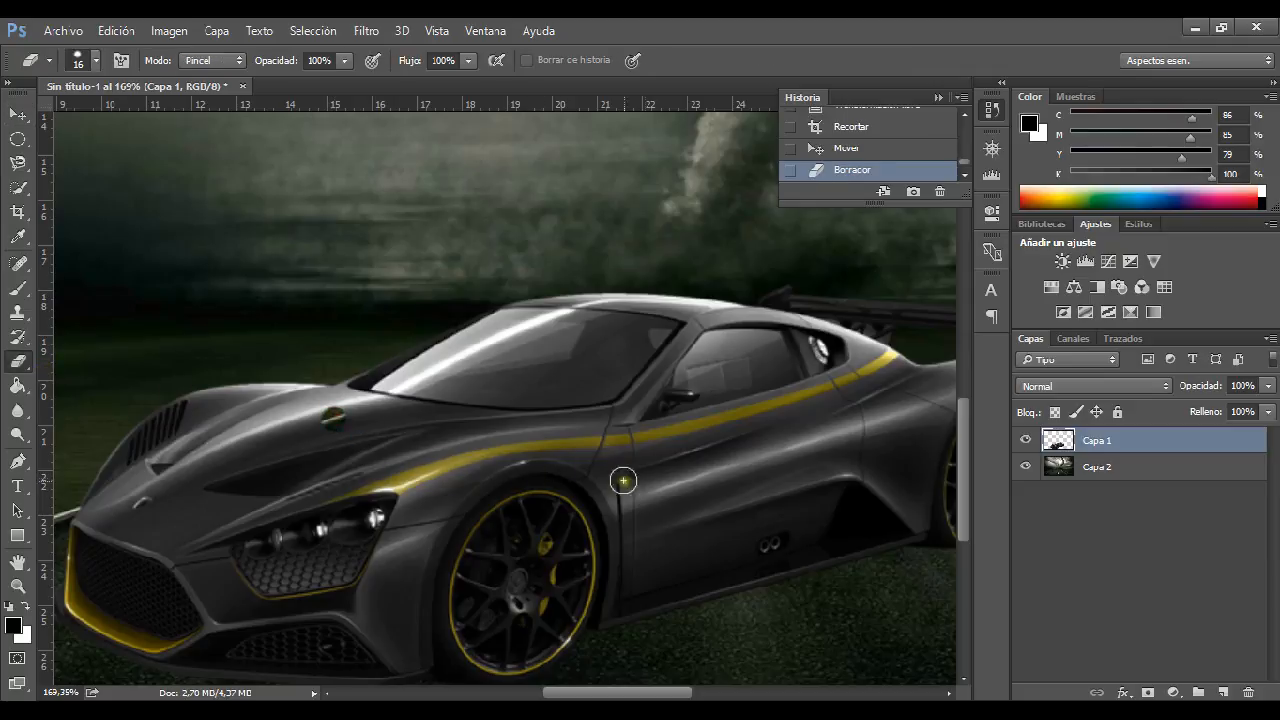
{"action": "left_click", "coordinate": [714, 490]}
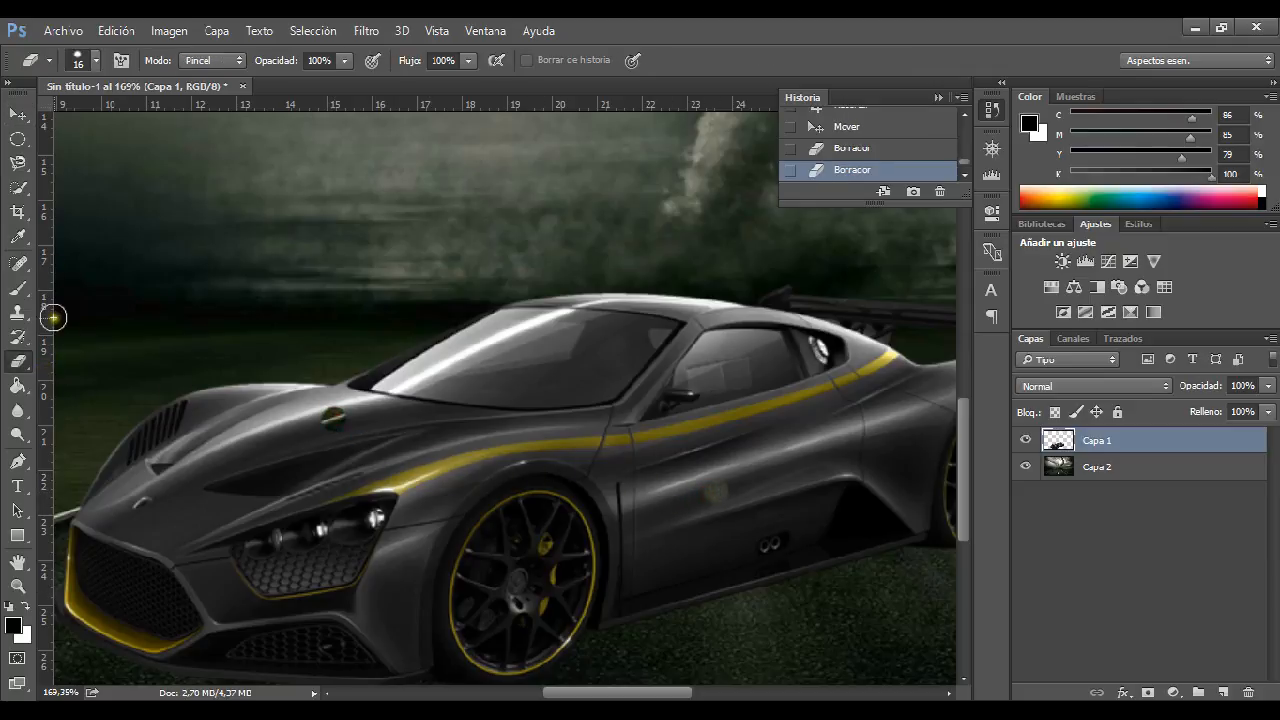
Paint a short white zigzag over the yellow stripe above the front wheel with a 3-pixel hard round Brush
{"action": "left_click", "coordinate": [17, 188]}
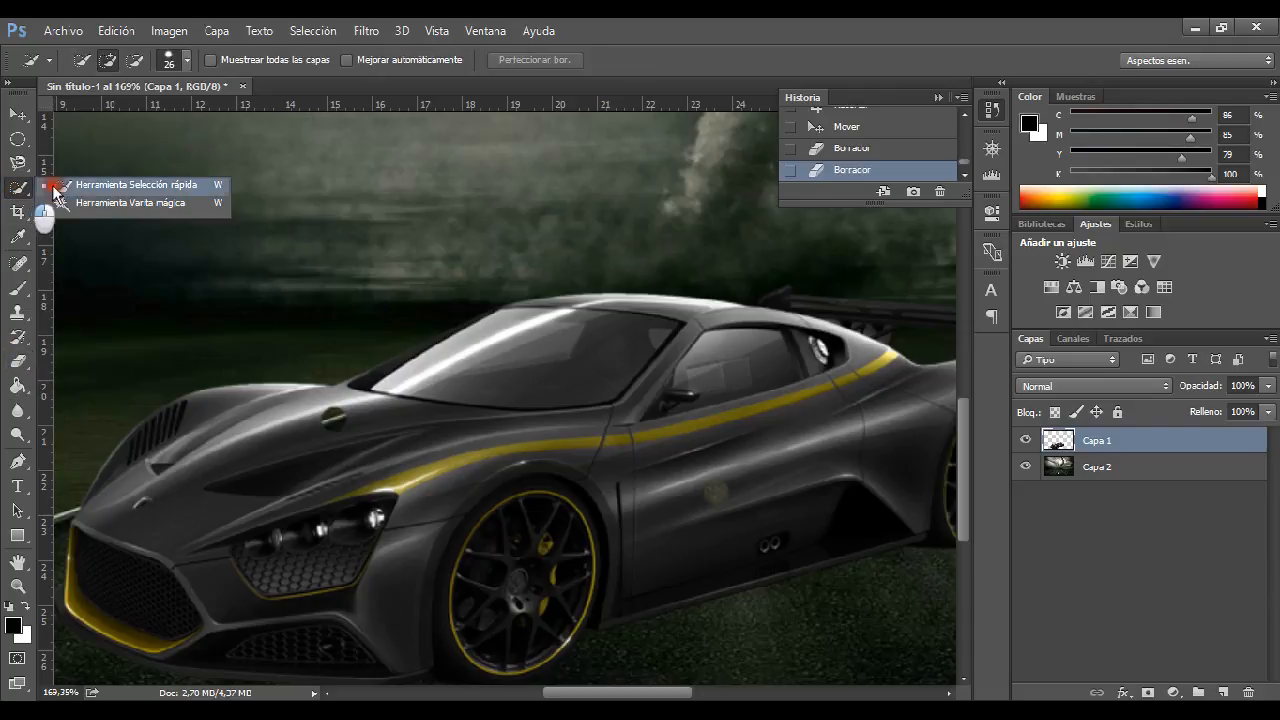
{"action": "left_click", "coordinate": [17, 288]}
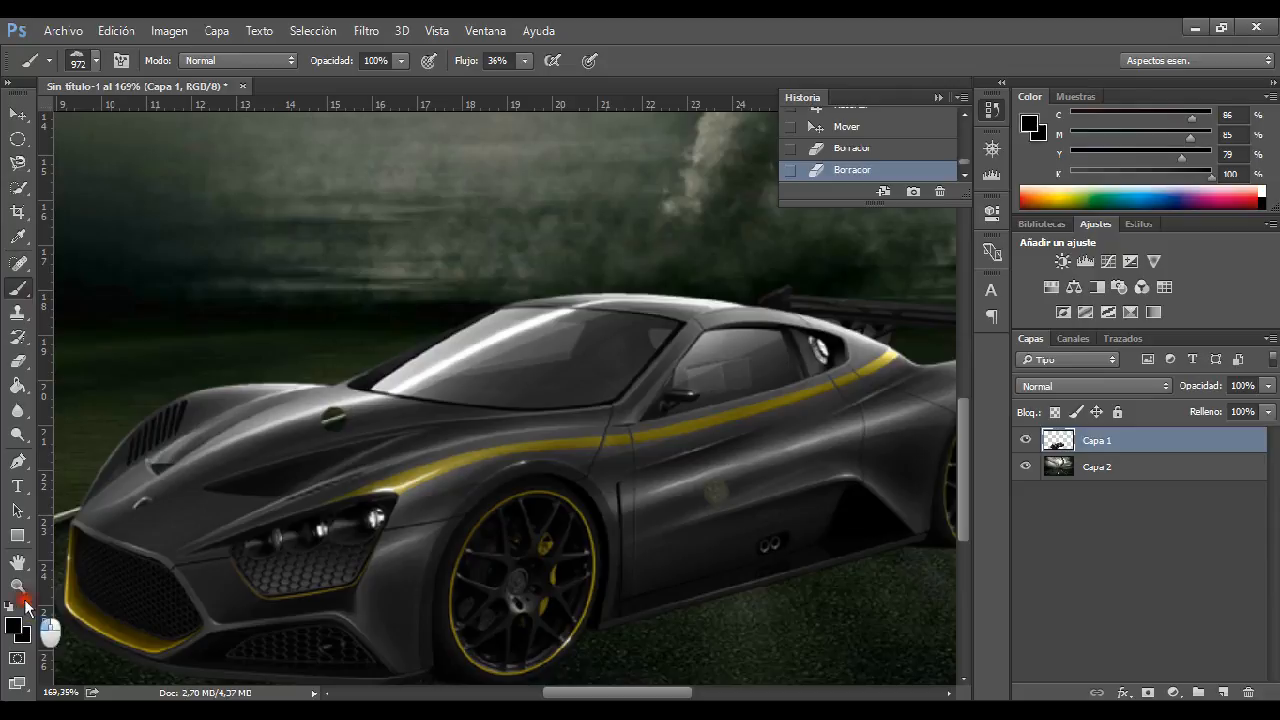
{"action": "left_click", "coordinate": [24, 605]}
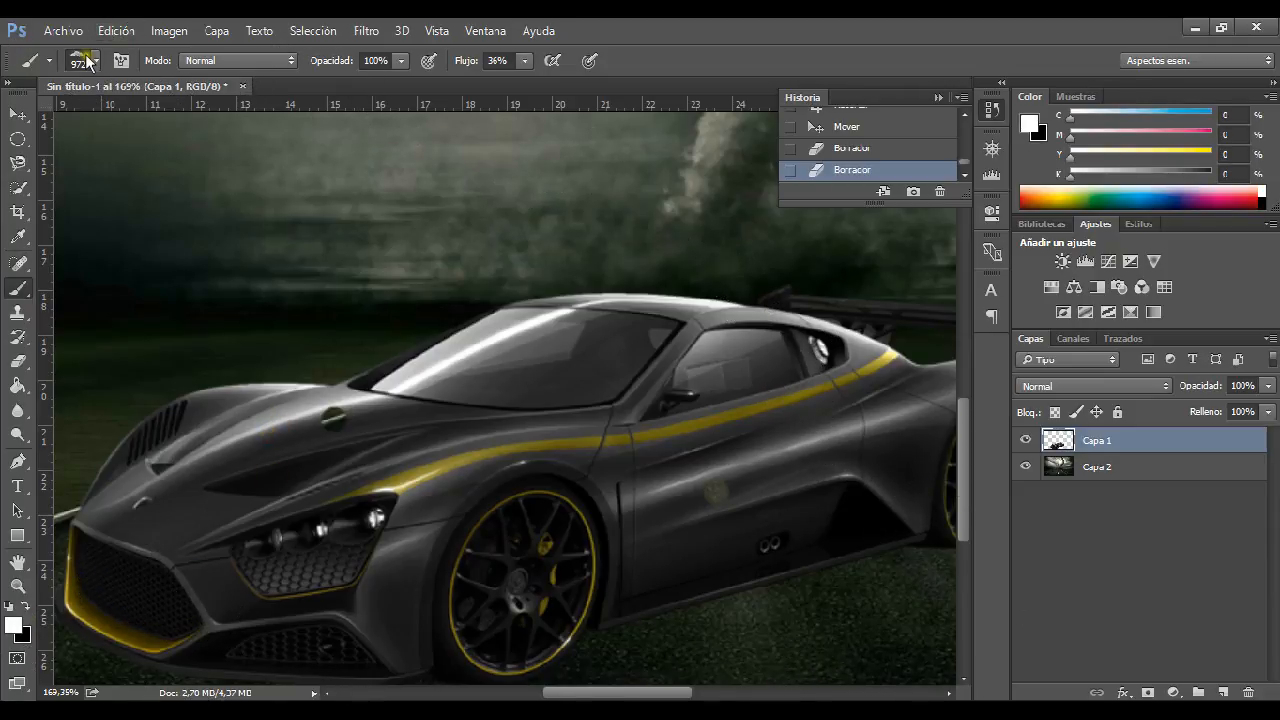
{"action": "left_click", "coordinate": [86, 62]}
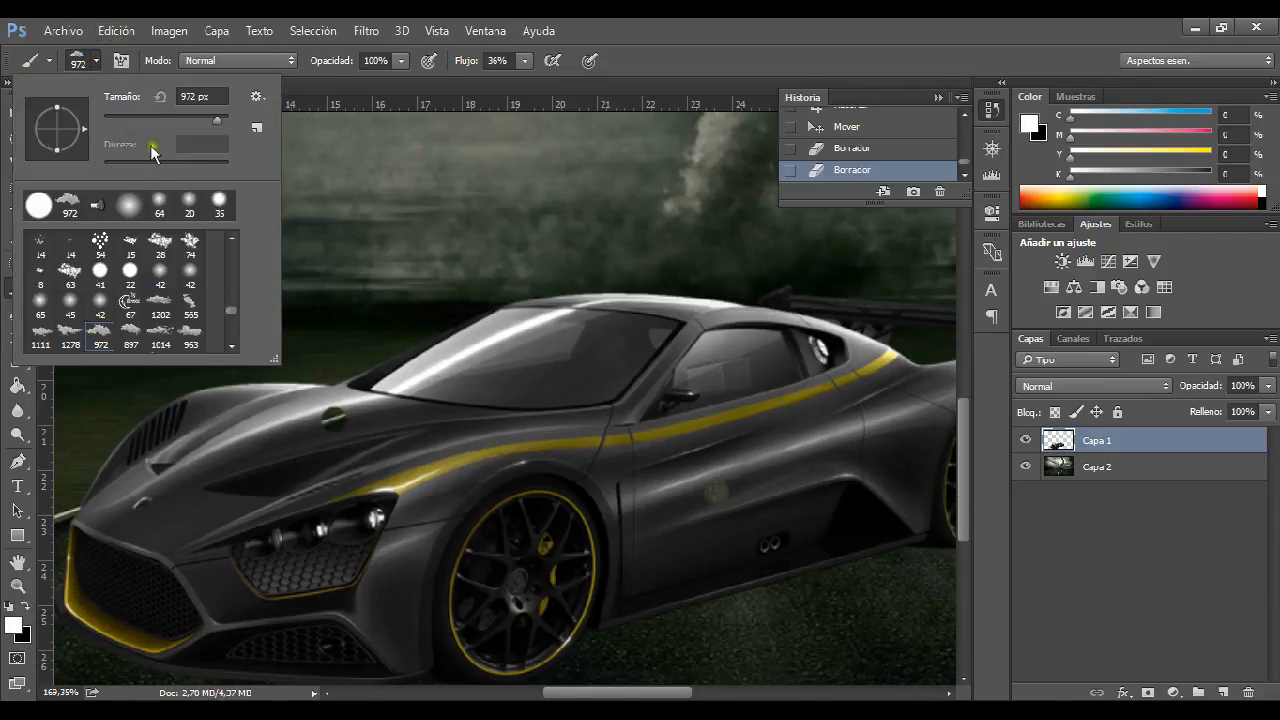
{"action": "left_click", "coordinate": [48, 214]}
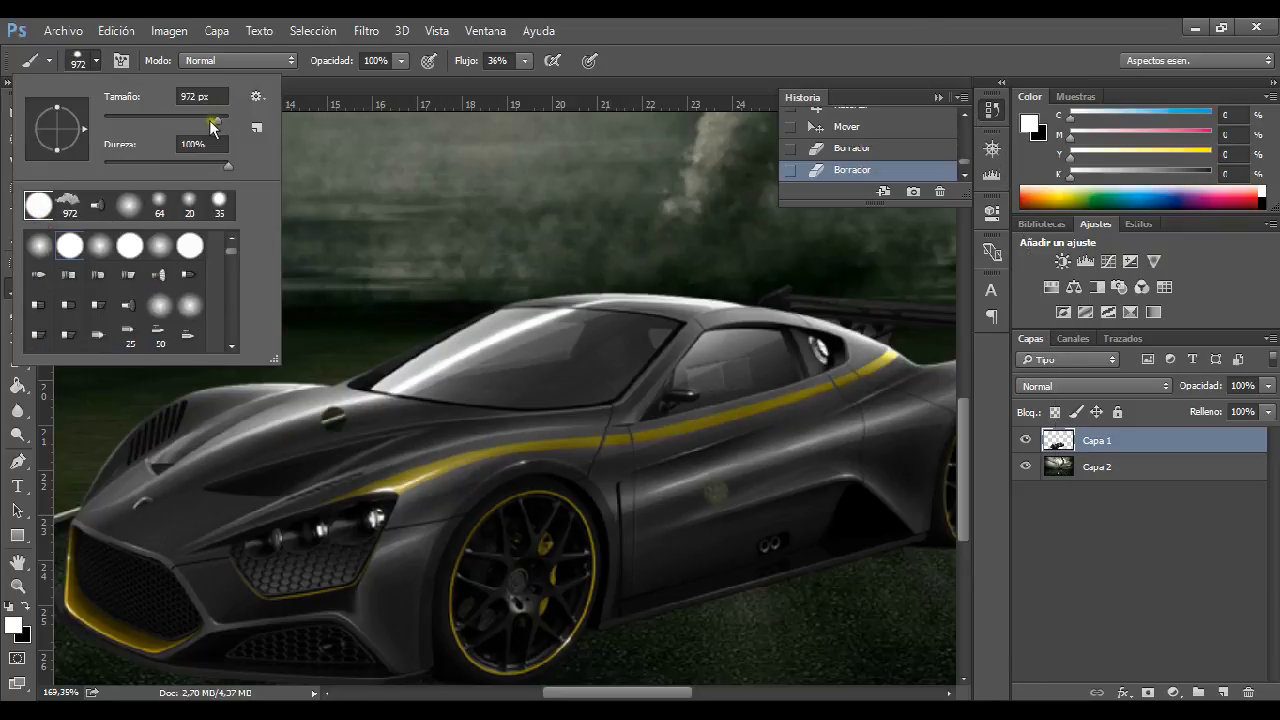
{"action": "left_click_drag", "start_coordinate": [213, 122], "coordinate": [106, 120]}
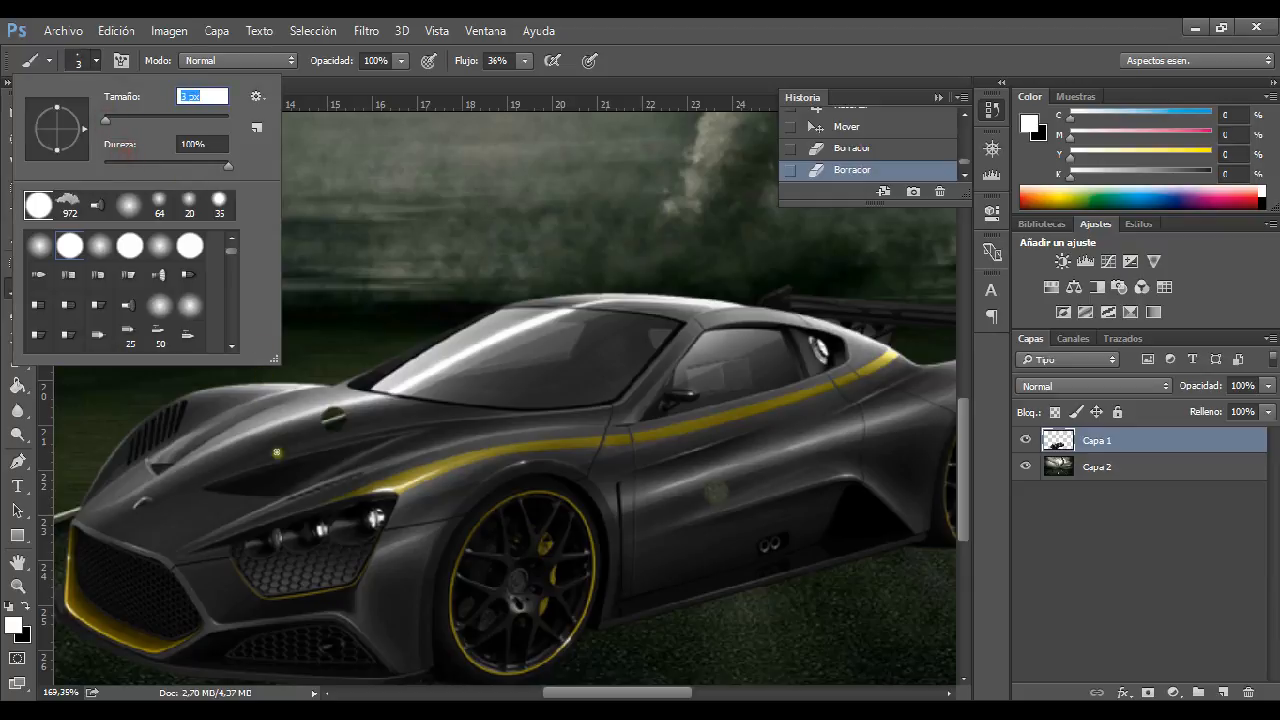
{"action": "mouse_move", "coordinate": [425, 440]}
{"action": "left_mouse_down"}
{"action": "mouse_move", "coordinate": [460, 441]}
{"action": "mouse_move", "coordinate": [445, 485]}
{"action": "left_mouse_up"}
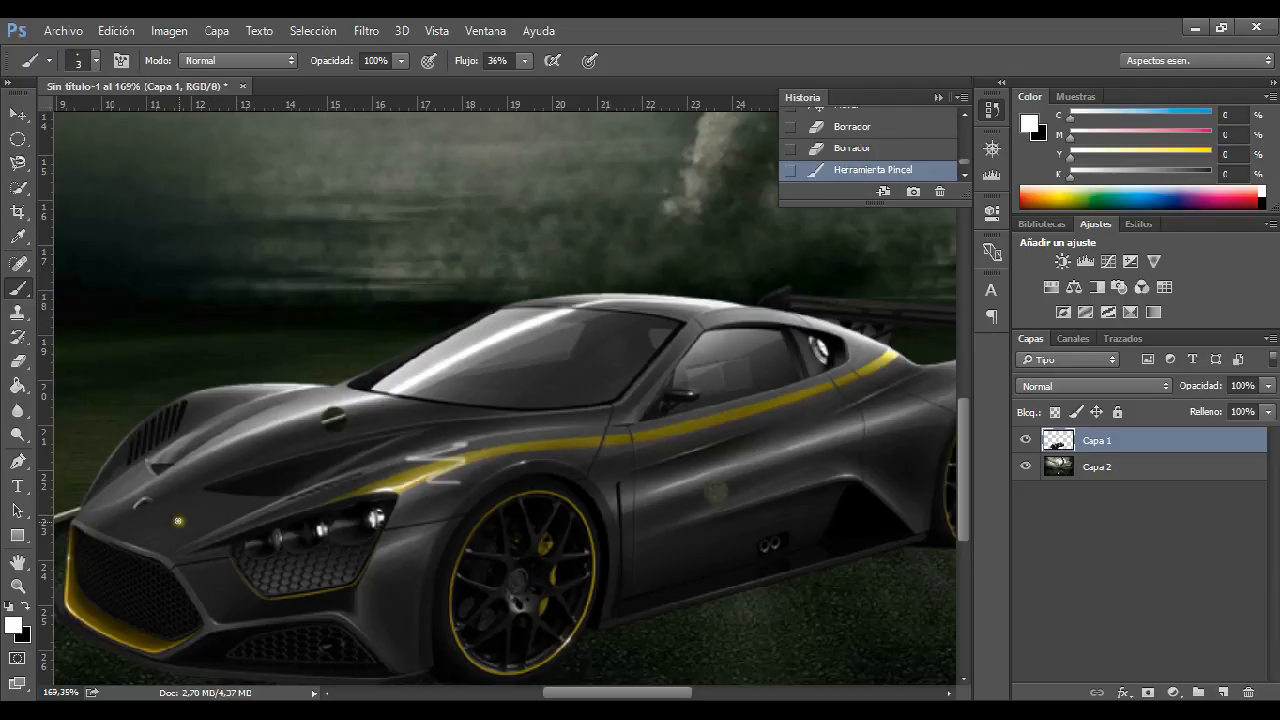
Paint a loose white stroke around the emblem on the car's nose with the 3-pixel Brush
{"action": "left_click_drag", "start_coordinate": [178, 521], "coordinate": [192, 488]}
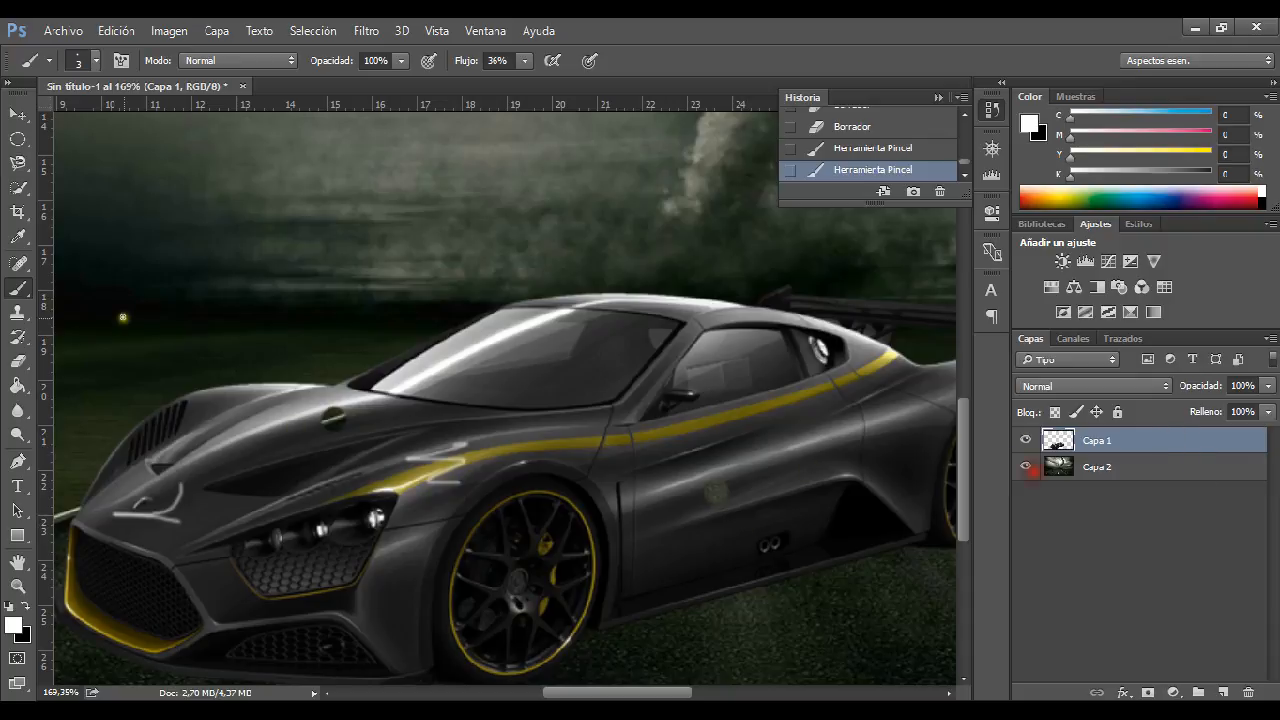
Repair the erased spot on the car's door using the Spot Healing Brush at 16 px
{"action": "left_click", "coordinate": [22, 269]}
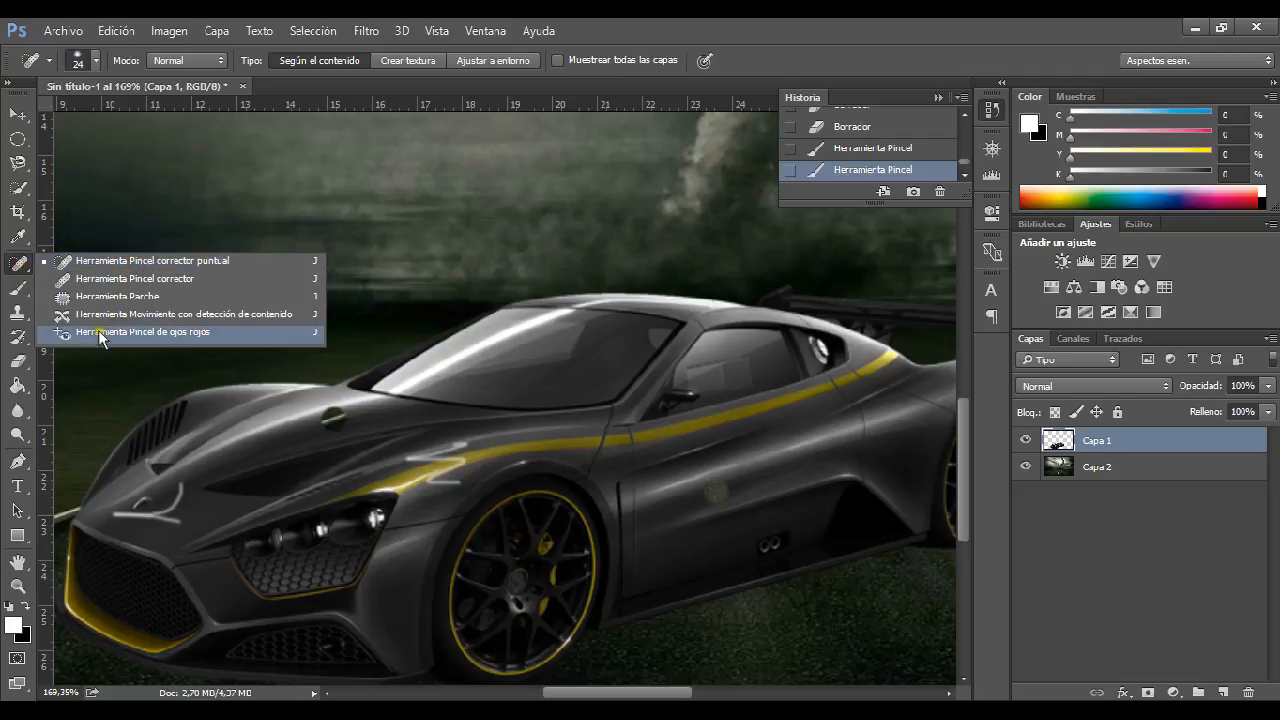
{"action": "left_click", "coordinate": [145, 261]}
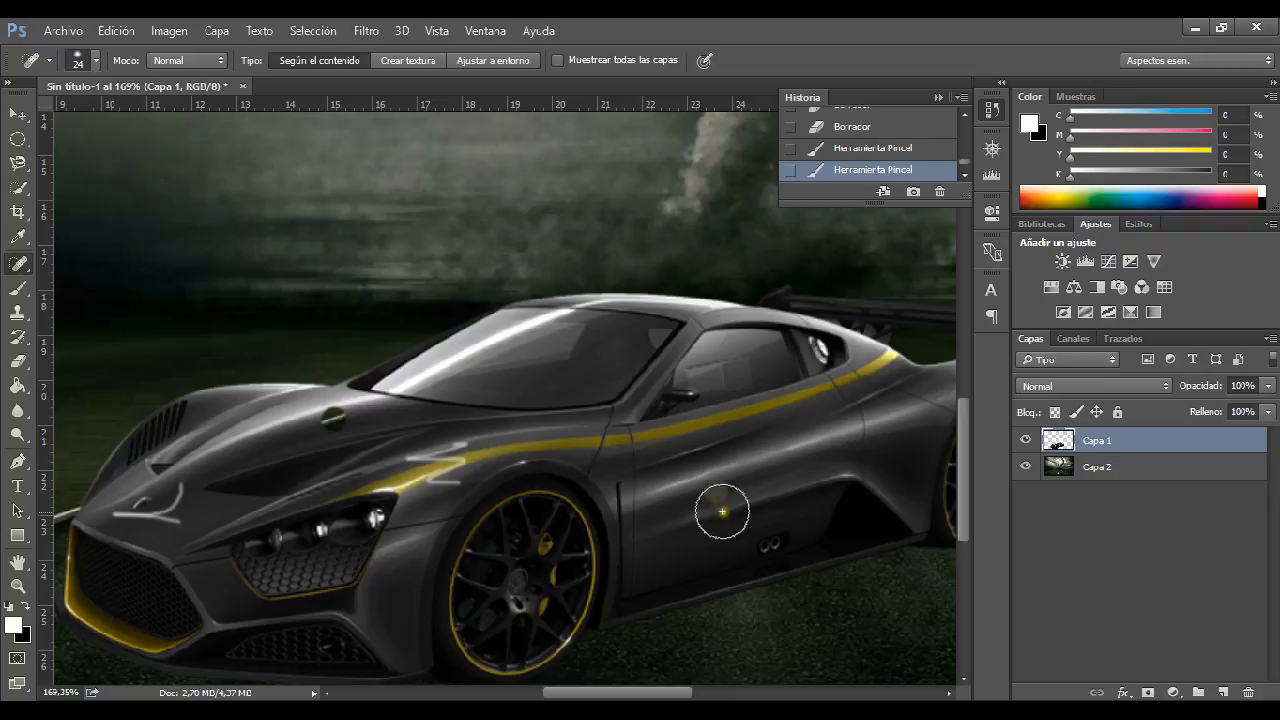
{"action": "left_click", "coordinate": [93, 62]}
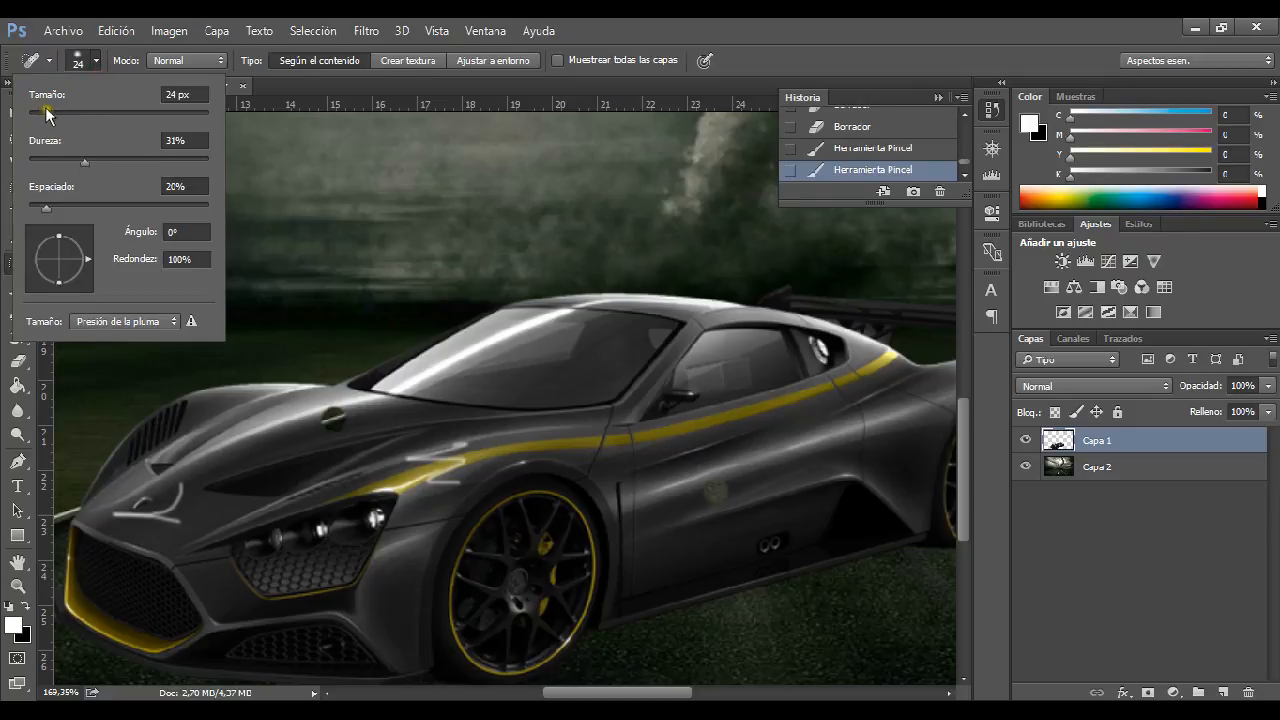
{"action": "left_click_drag", "start_coordinate": [45, 107], "coordinate": [41, 112]}
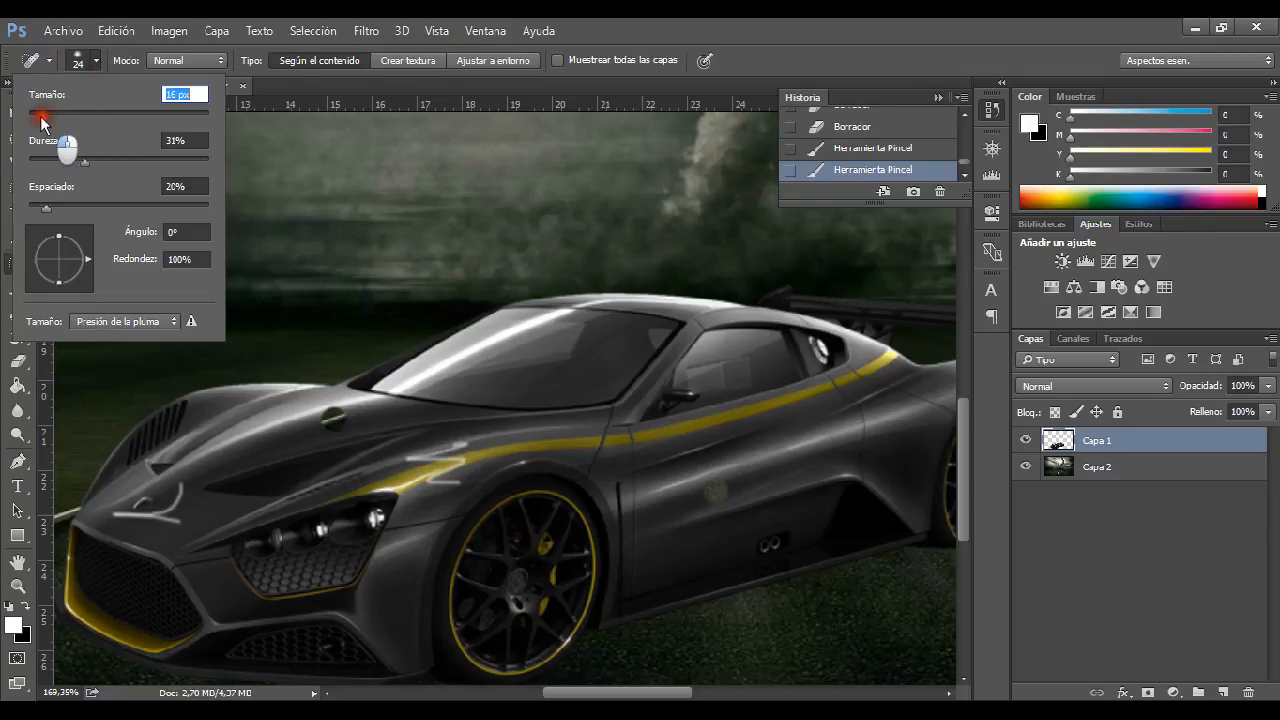
{"action": "left_click", "coordinate": [720, 490]}
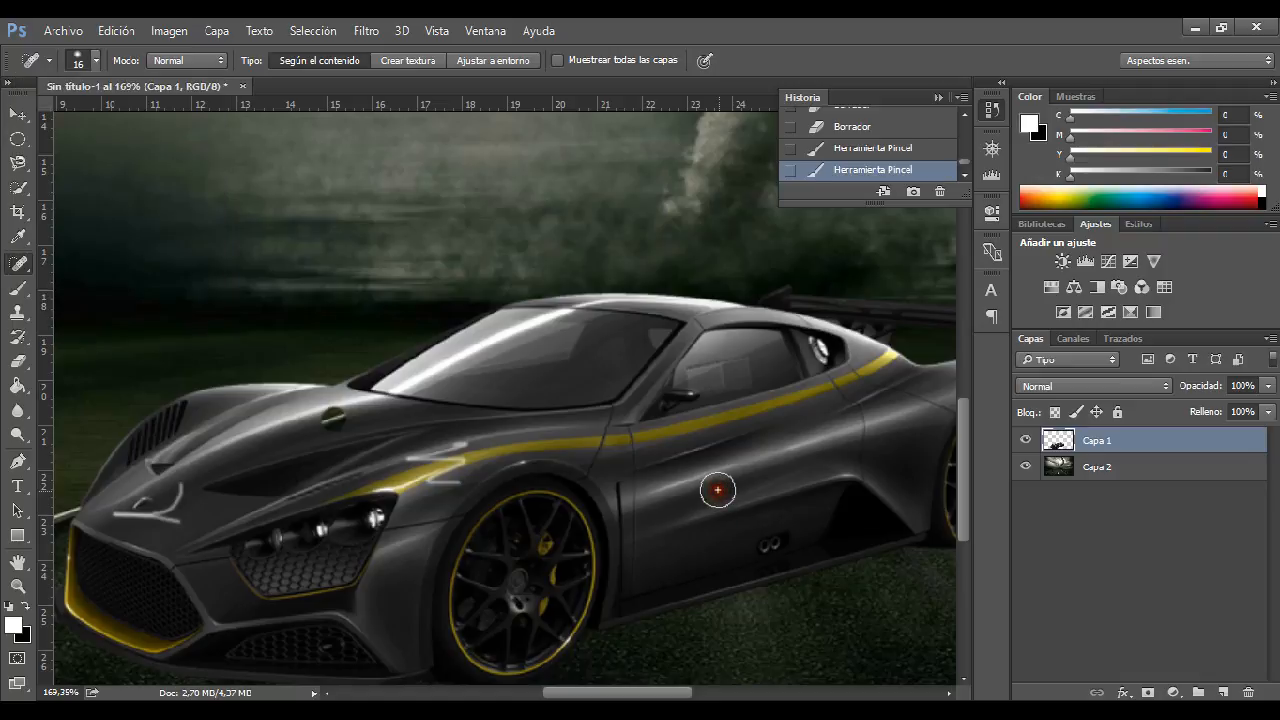
{"action": "left_click", "coordinate": [716, 489]}
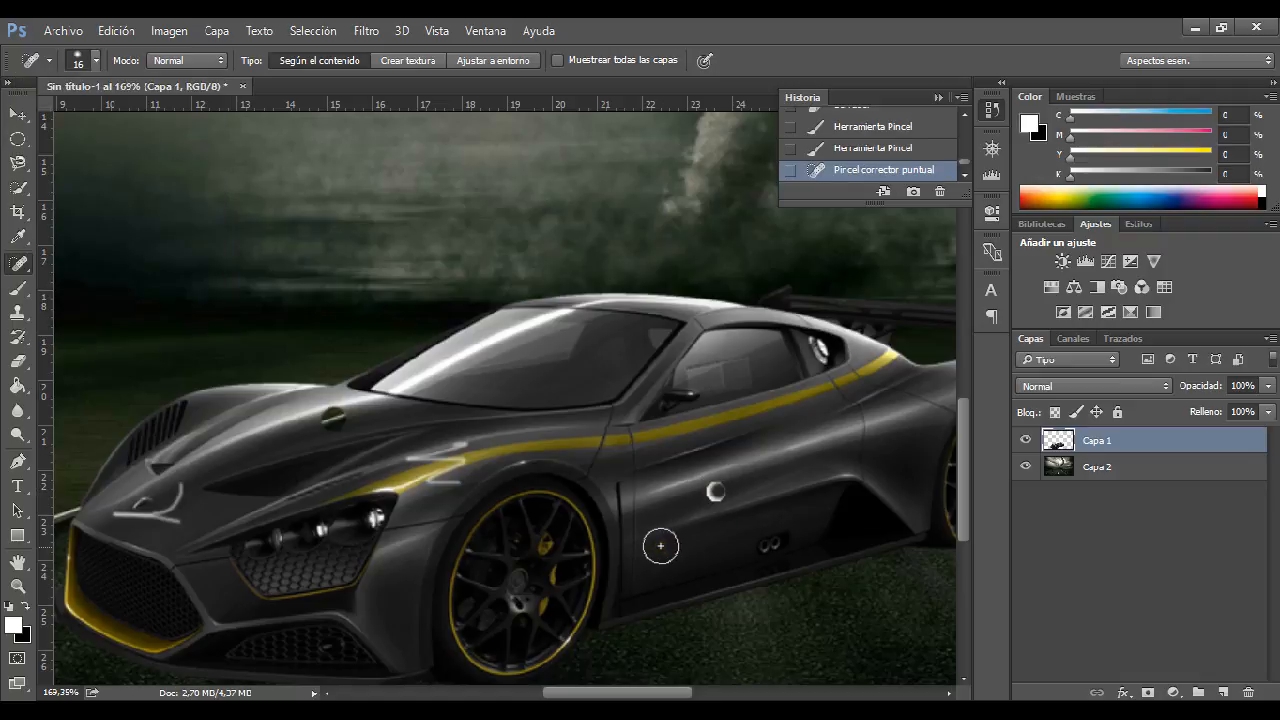
{"action": "key", "text": "ctrl+z"}
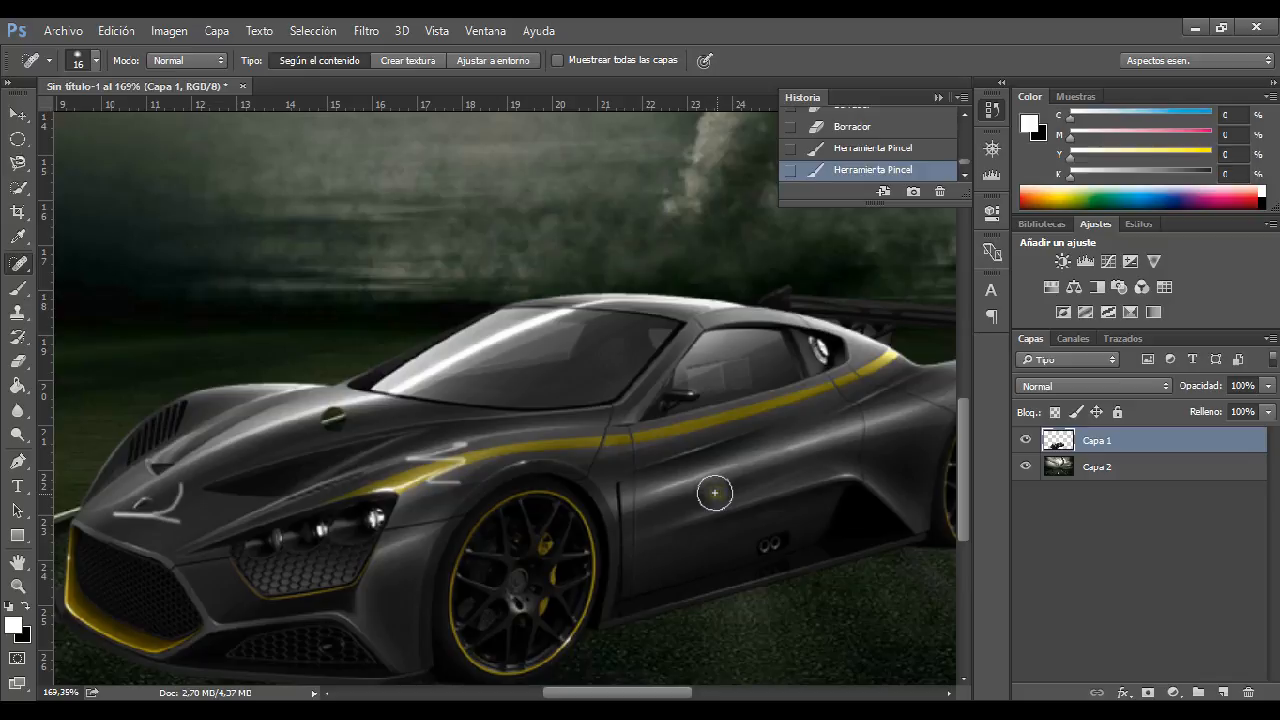
{"action": "mouse_move", "coordinate": [714, 490]}
{"action": "left_mouse_down"}
{"action": "mouse_move", "coordinate": [708, 505]}
{"action": "mouse_move", "coordinate": [690, 502]}
{"action": "left_mouse_up"}
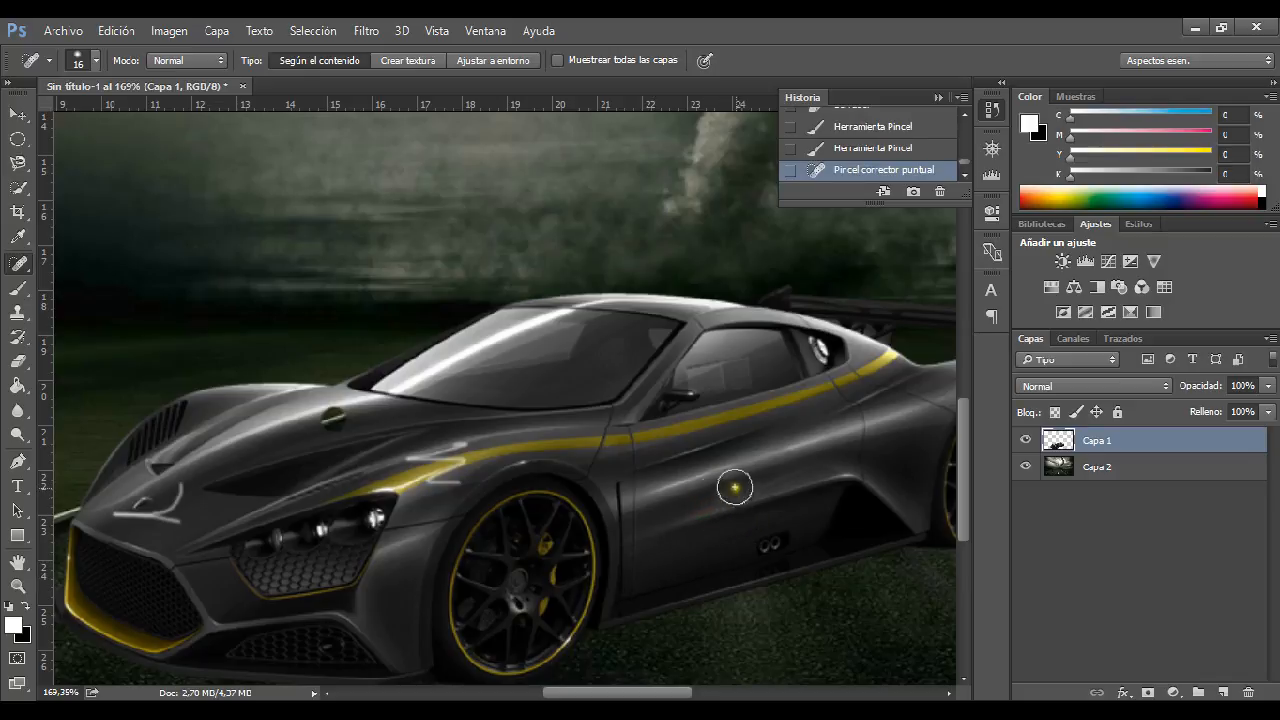
Reduce the Spot Healing Brush to 6 px and remove the white zigzag from the yellow stripe above the front wheel
{"action": "mouse_move", "coordinate": [450, 496]}
{"action": "left_mouse_down"}
{"action": "mouse_move", "coordinate": [607, 490]}
{"action": "mouse_move", "coordinate": [511, 503]}
{"action": "left_mouse_up"}
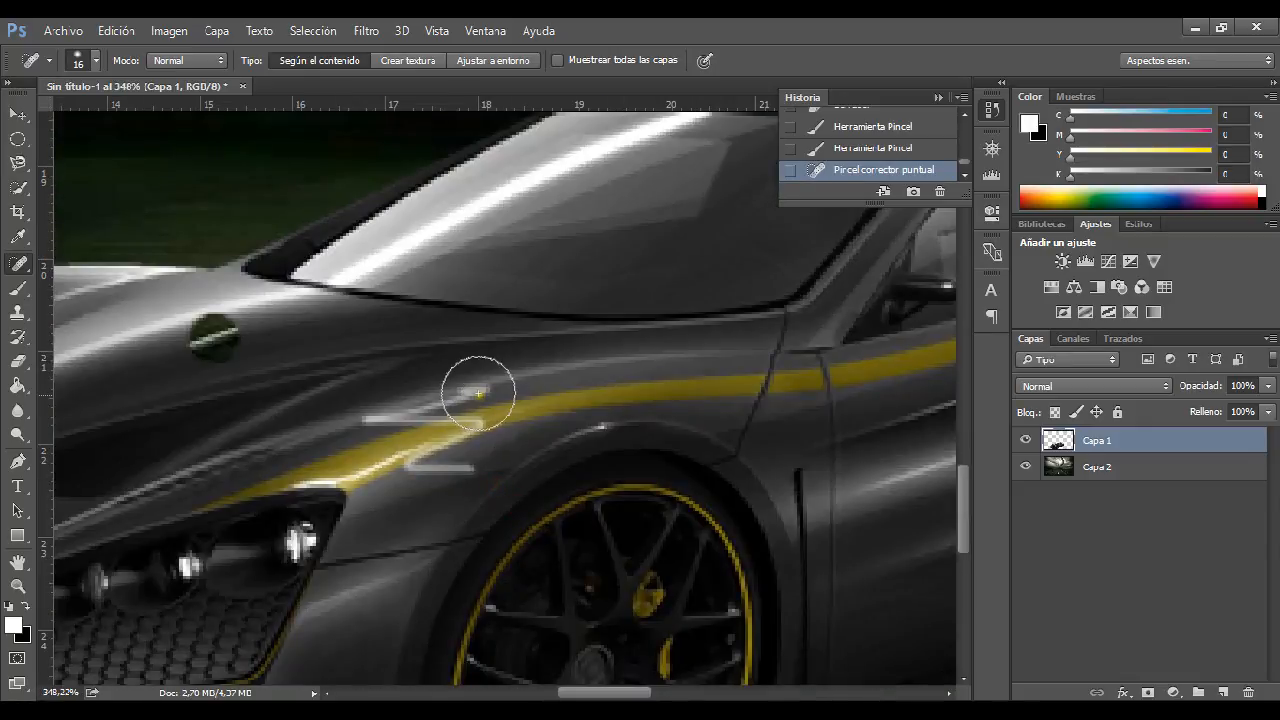
{"action": "left_click", "coordinate": [95, 60]}
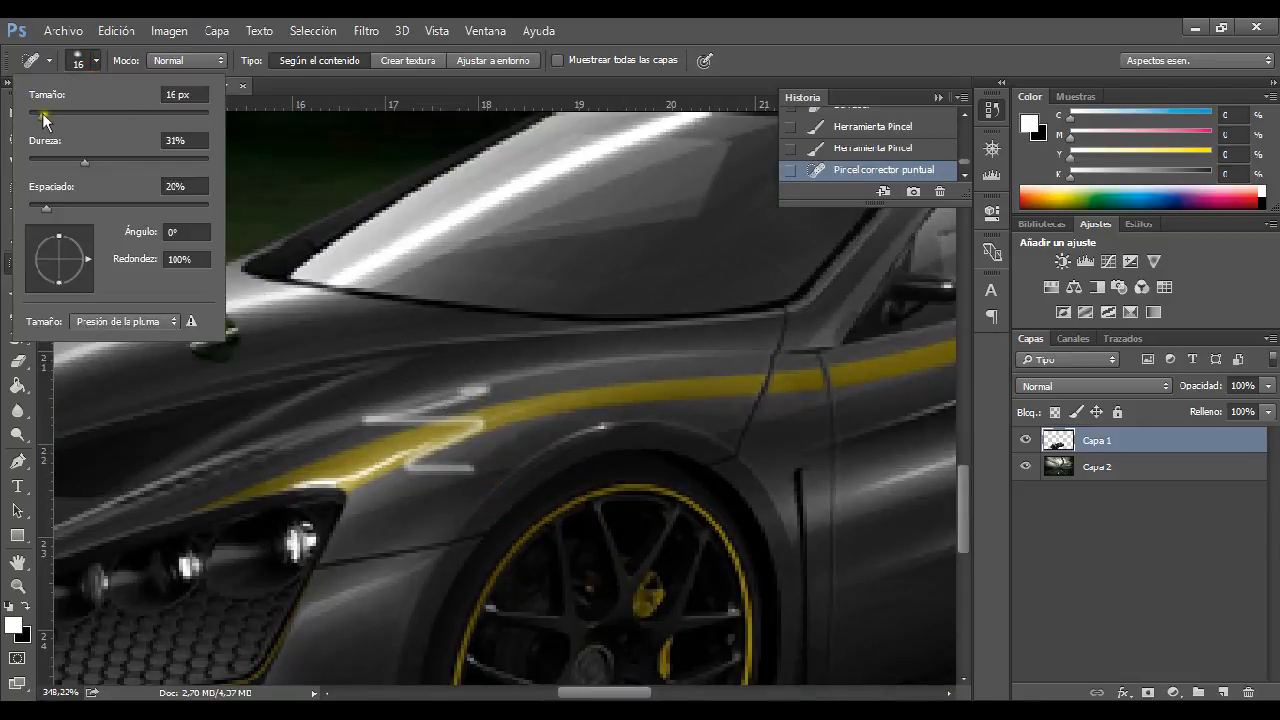
{"action": "left_click_drag", "start_coordinate": [42, 113], "coordinate": [33, 116]}
{"action": "left_click", "coordinate": [473, 391]}
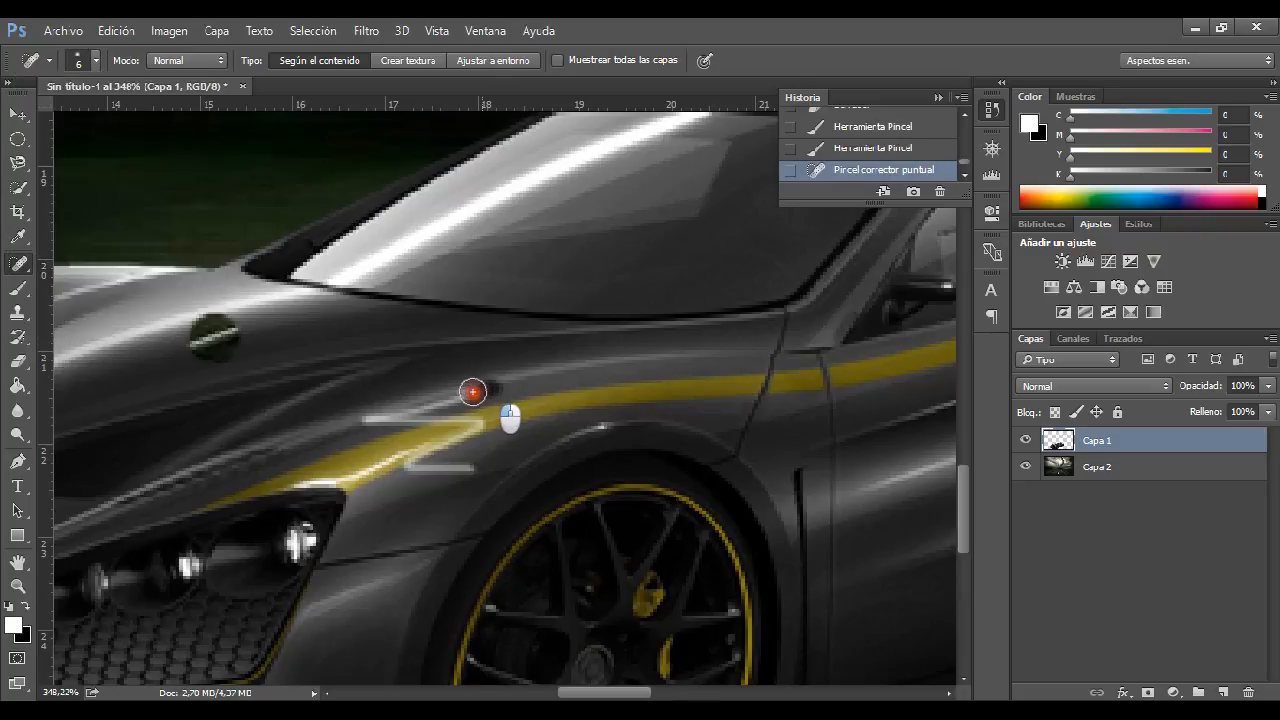
{"action": "mouse_move", "coordinate": [473, 391]}
{"action": "left_mouse_down"}
{"action": "mouse_move", "coordinate": [360, 419]}
{"action": "mouse_move", "coordinate": [482, 421]}
{"action": "mouse_move", "coordinate": [409, 458]}
{"action": "mouse_move", "coordinate": [477, 465]}
{"action": "mouse_move", "coordinate": [398, 464]}
{"action": "left_mouse_up"}
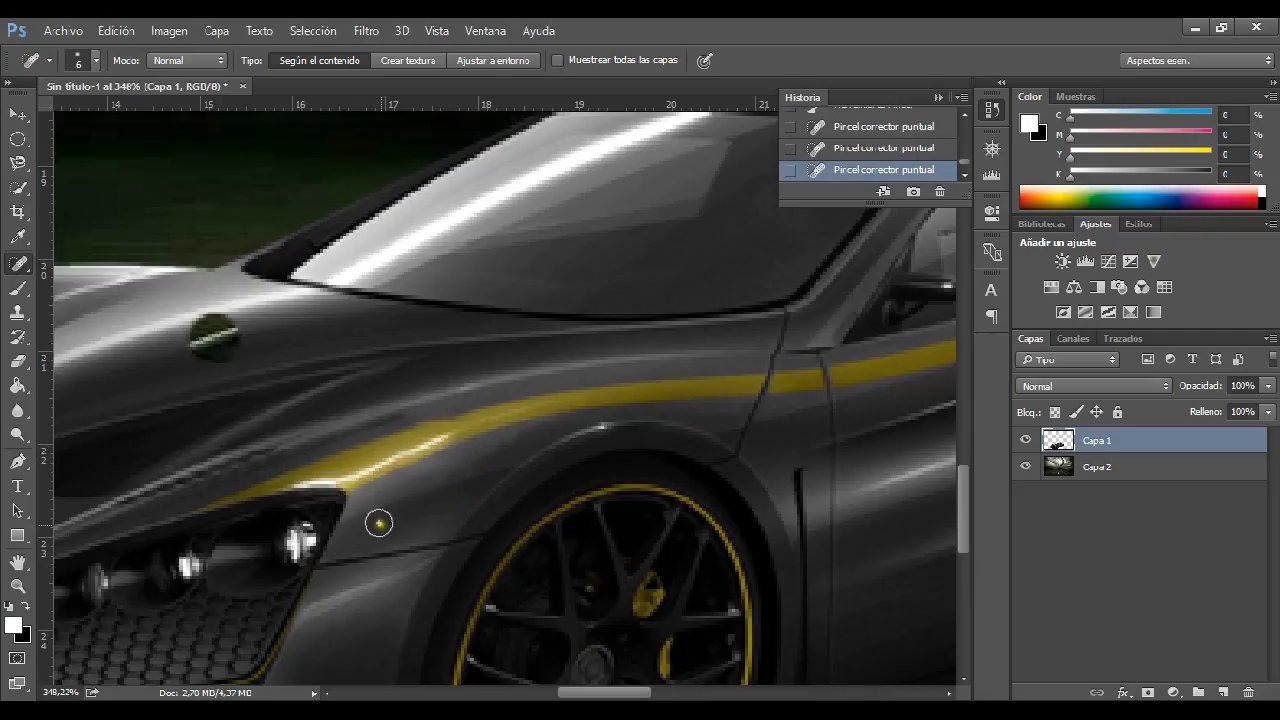
Heal the round erased spot on the hood and remove the white brush strokes around the nose emblem with the Spot Healing Brush
{"action": "scroll", "coordinate": [194, 491], "scroll_direction": "left", "scroll_amount": 5}
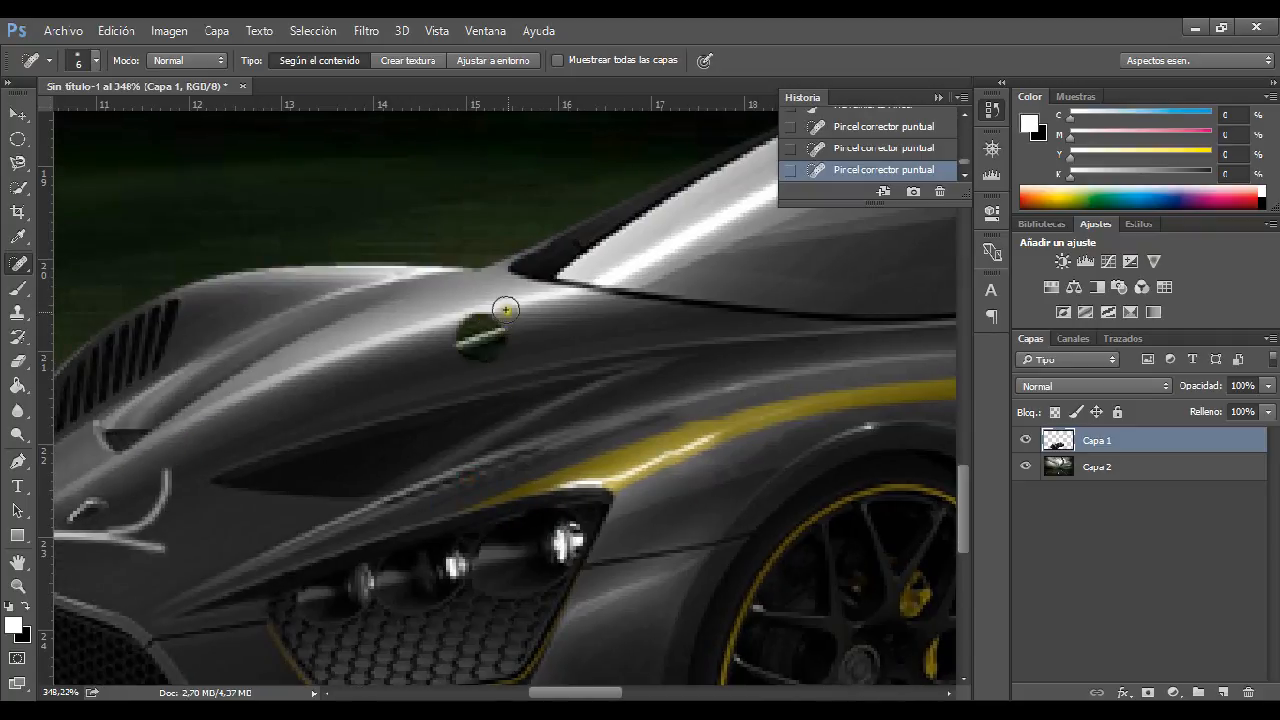
{"action": "mouse_move", "coordinate": [505, 310]}
{"action": "left_mouse_down"}
{"action": "mouse_move", "coordinate": [488, 335]}
{"action": "mouse_move", "coordinate": [443, 337]}
{"action": "mouse_move", "coordinate": [527, 345]}
{"action": "mouse_move", "coordinate": [445, 350]}
{"action": "mouse_move", "coordinate": [490, 343]}
{"action": "mouse_move", "coordinate": [463, 358]}
{"action": "mouse_move", "coordinate": [503, 357]}
{"action": "mouse_move", "coordinate": [500, 323]}
{"action": "mouse_move", "coordinate": [452, 346]}
{"action": "mouse_move", "coordinate": [478, 369]}
{"action": "mouse_move", "coordinate": [503, 358]}
{"action": "left_mouse_up"}
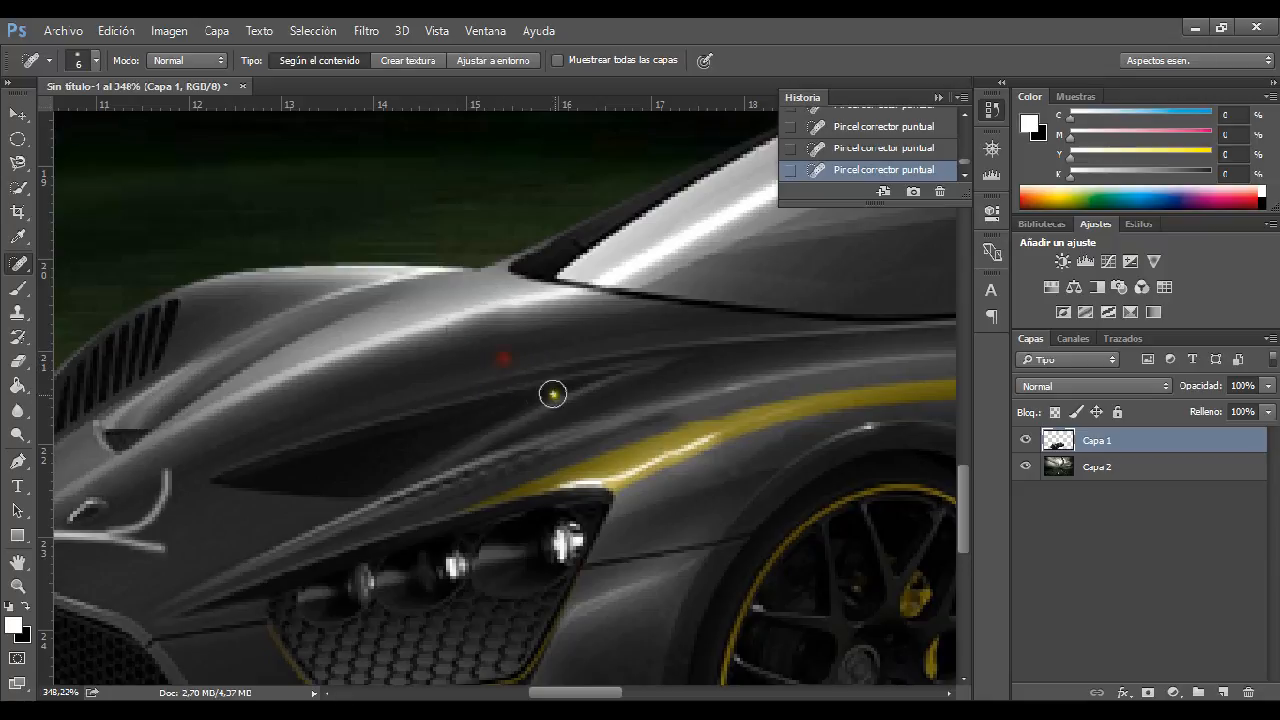
{"action": "left_click_drag", "start_coordinate": [640, 310], "coordinate": [670, 299]}
{"action": "mouse_move", "coordinate": [538, 263]}
{"action": "left_mouse_down"}
{"action": "mouse_move", "coordinate": [527, 306]}
{"action": "mouse_move", "coordinate": [490, 333]}
{"action": "mouse_move", "coordinate": [528, 342]}
{"action": "mouse_move", "coordinate": [403, 322]}
{"action": "mouse_move", "coordinate": [449, 337]}
{"action": "mouse_move", "coordinate": [500, 323]}
{"action": "mouse_move", "coordinate": [563, 345]}
{"action": "left_mouse_up"}
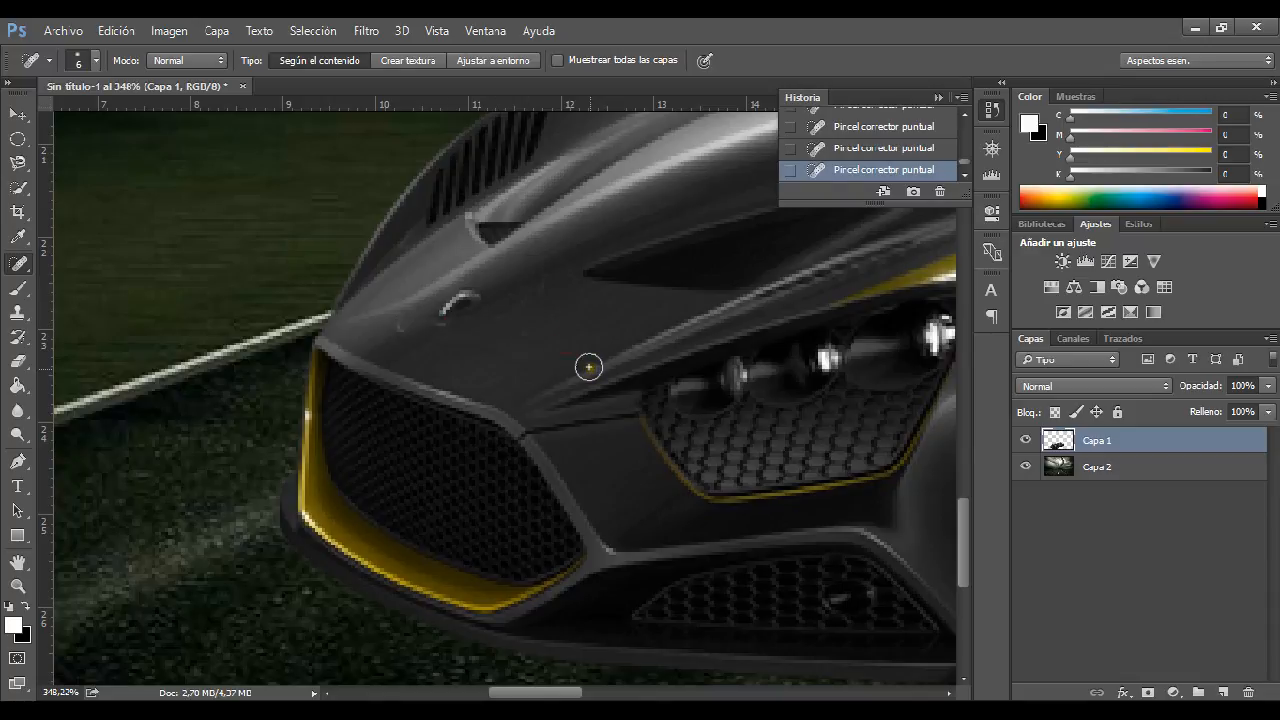
{"action": "left_click_drag", "start_coordinate": [538, 290], "coordinate": [489, 335]}
{"action": "left_click_drag", "start_coordinate": [394, 331], "coordinate": [448, 336]}
Remove the emblem from the car's nose with the 6 px Spot Healing Brush
{"action": "left_click_drag", "start_coordinate": [785, 385], "coordinate": [683, 486]}
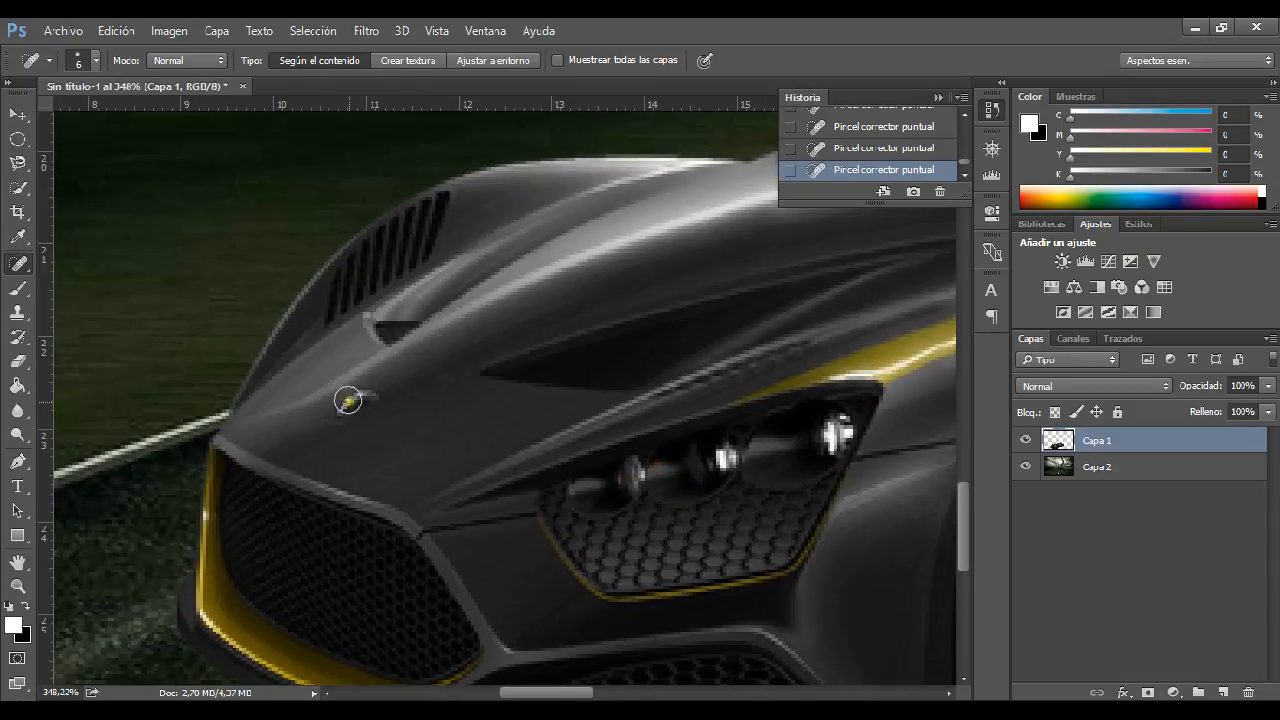
{"action": "left_click", "coordinate": [20, 265]}
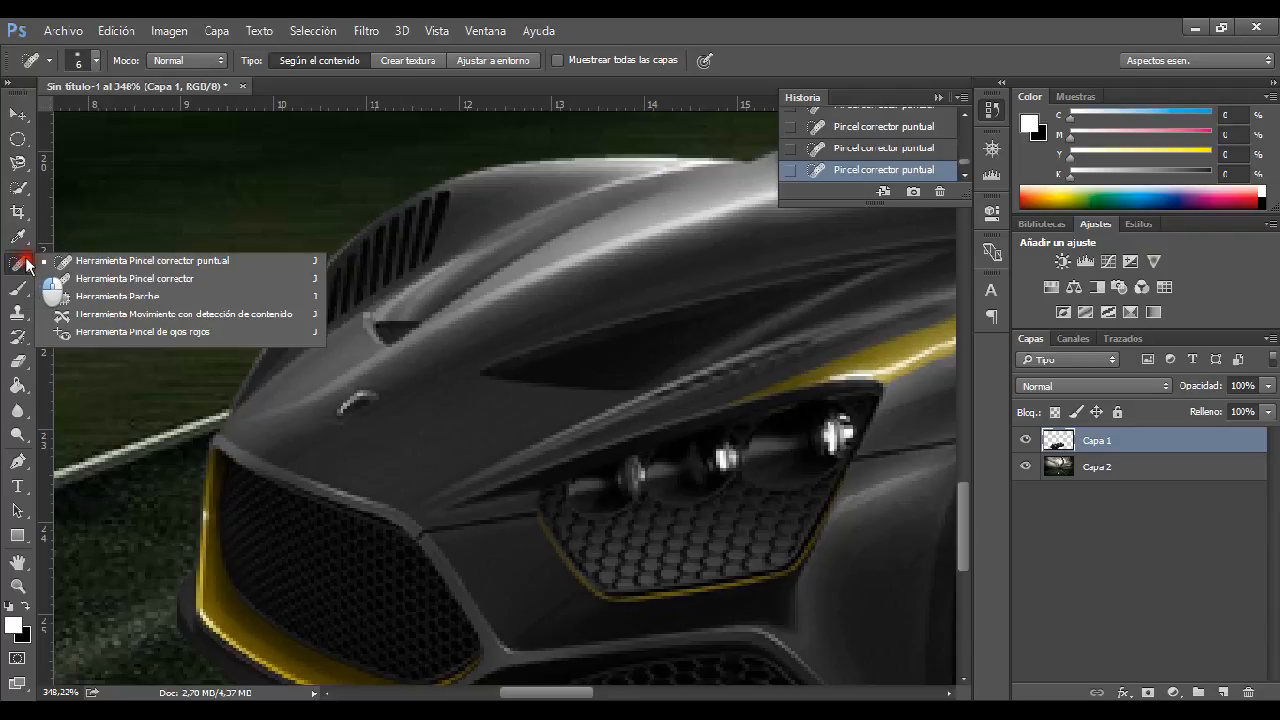
{"action": "left_click", "coordinate": [200, 261]}
{"action": "left_click_drag", "start_coordinate": [371, 396], "coordinate": [309, 423]}
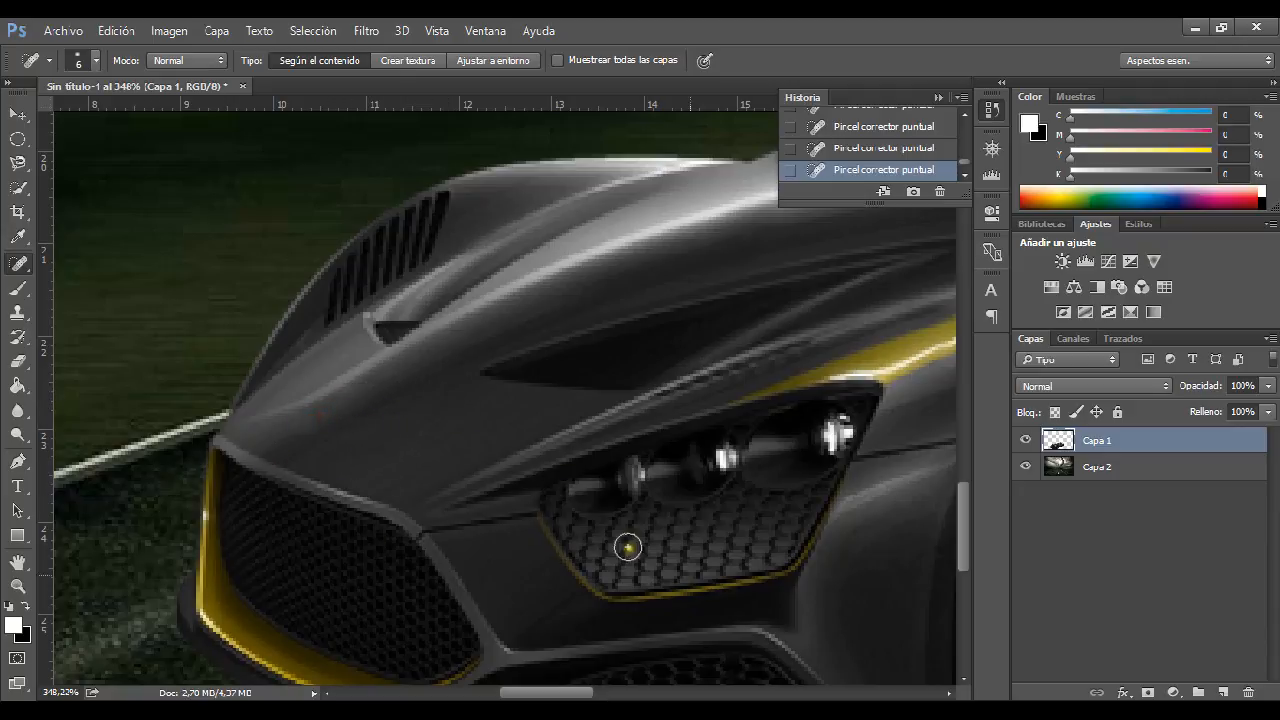
Inspect the retouched areas on the hood, front fender and stripe, both up close and with the whole car in view
{"action": "left_click_drag", "start_coordinate": [740, 430], "coordinate": [525, 458]}
{"action": "mouse_move", "coordinate": [690, 390]}
{"action": "left_mouse_down"}
{"action": "mouse_move", "coordinate": [600, 426]}
{"action": "mouse_move", "coordinate": [406, 456]}
{"action": "left_mouse_up"}
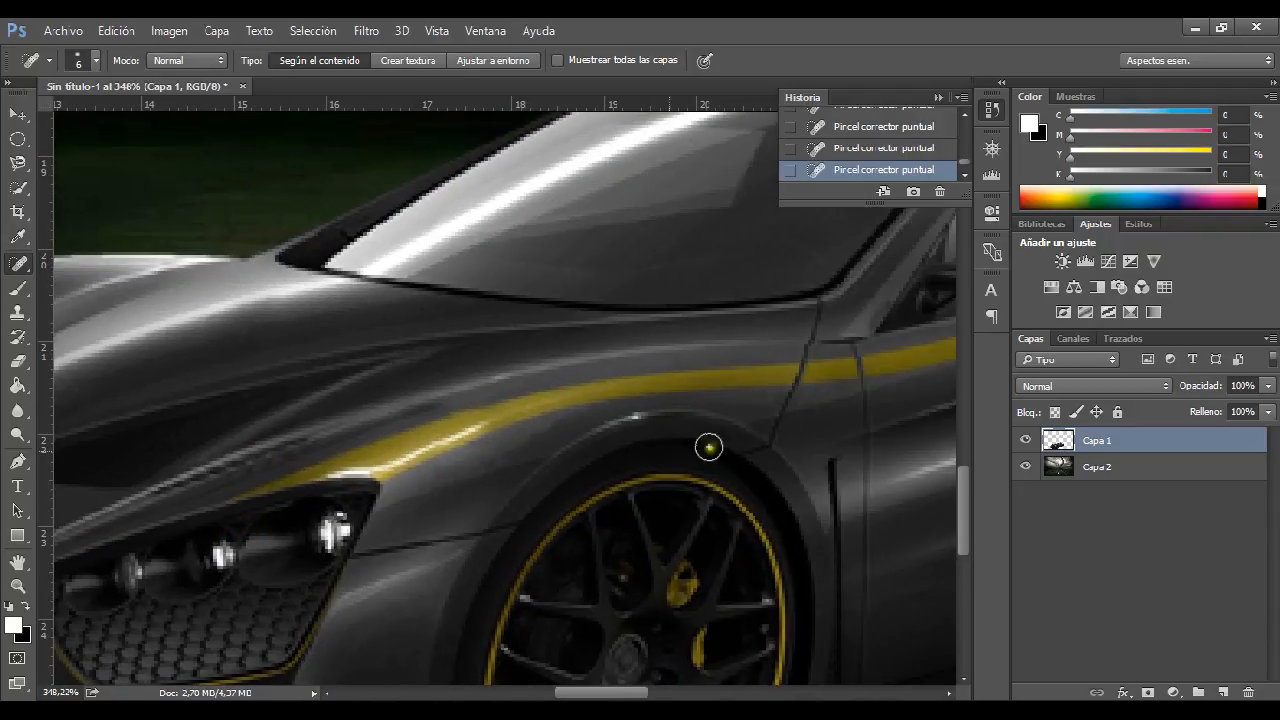
{"action": "left_click_drag", "start_coordinate": [372, 488], "coordinate": [632, 457]}
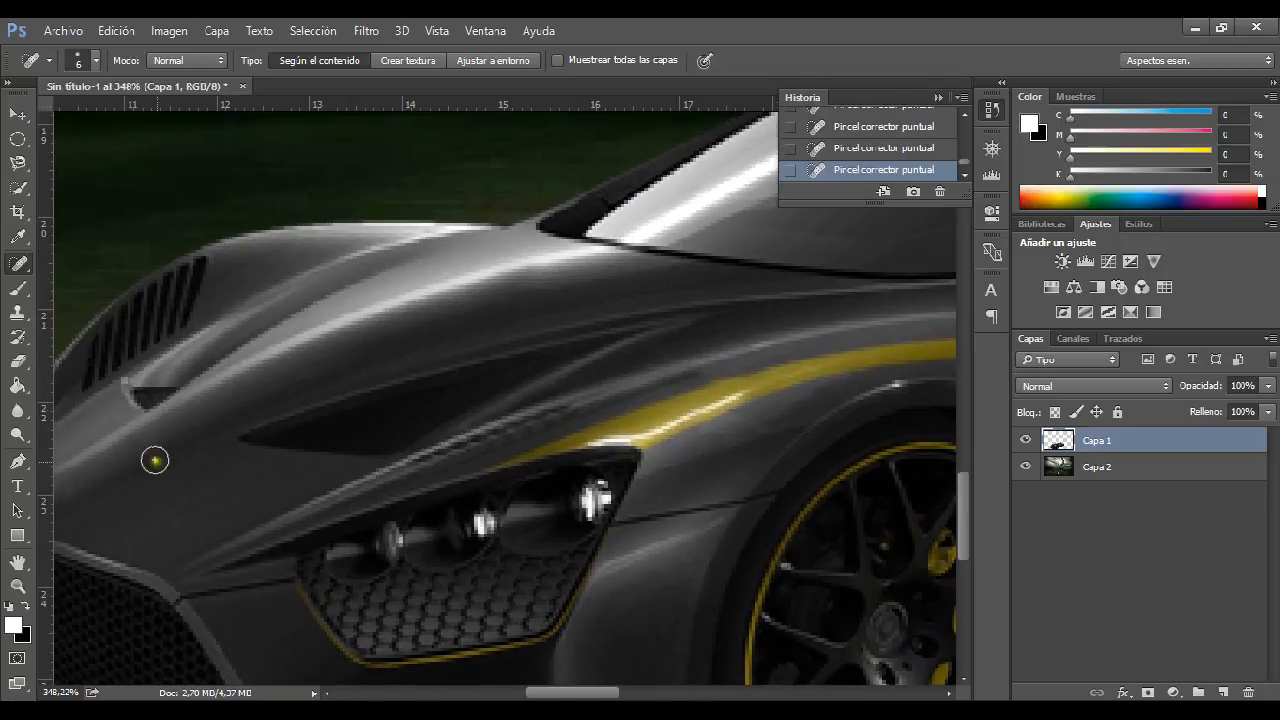
{"action": "left_click_drag", "start_coordinate": [224, 417], "coordinate": [310, 400]}
{"action": "left_click", "coordinate": [391, 360], "text": "alt"}
{"action": "left_click", "coordinate": [594, 380], "text": "alt"}
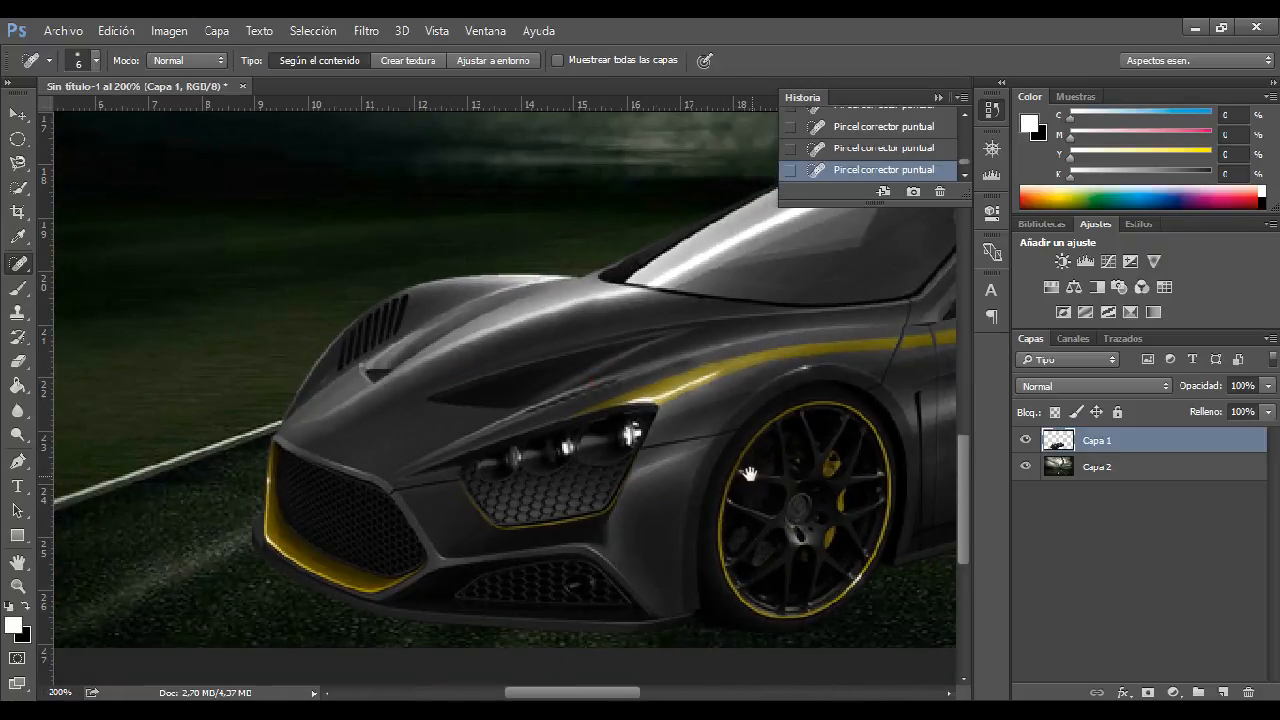
{"action": "left_click_drag", "start_coordinate": [750, 474], "coordinate": [560, 478]}
{"action": "left_click", "coordinate": [570, 438], "text": "alt"}
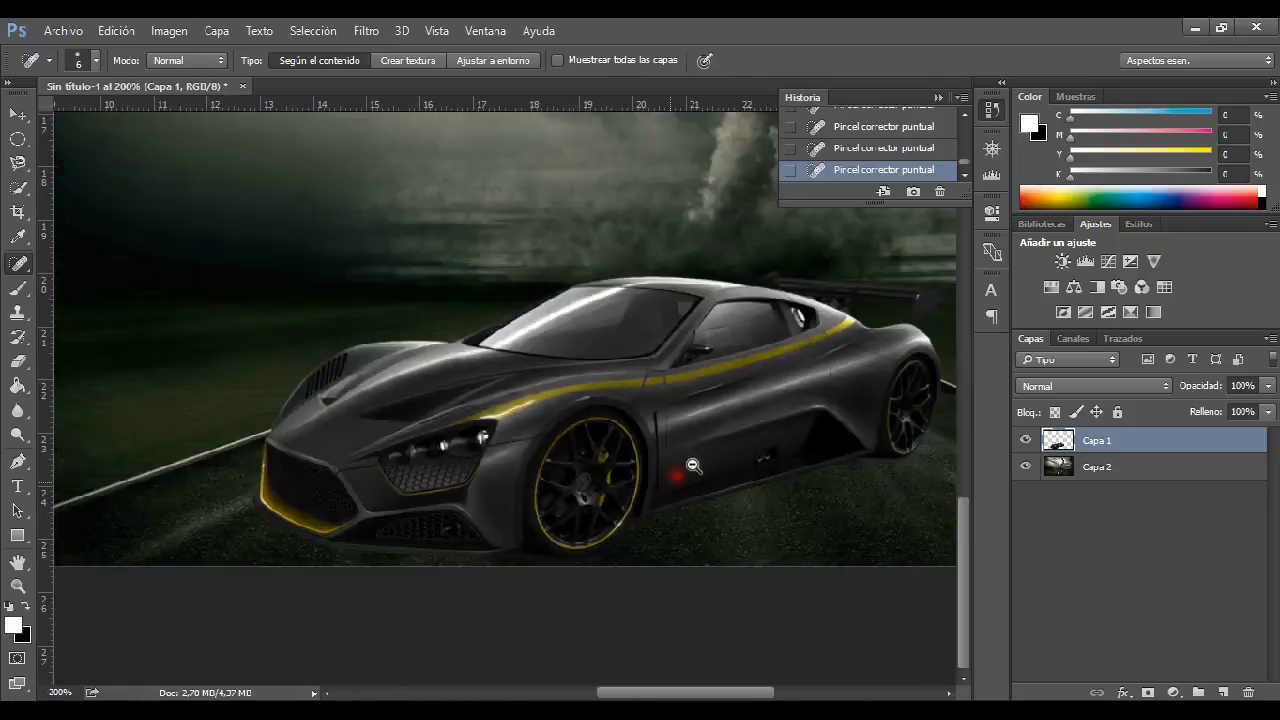
{"action": "left_click", "coordinate": [691, 465], "text": "alt"}
{"action": "left_click_drag", "start_coordinate": [754, 453], "coordinate": [663, 491]}
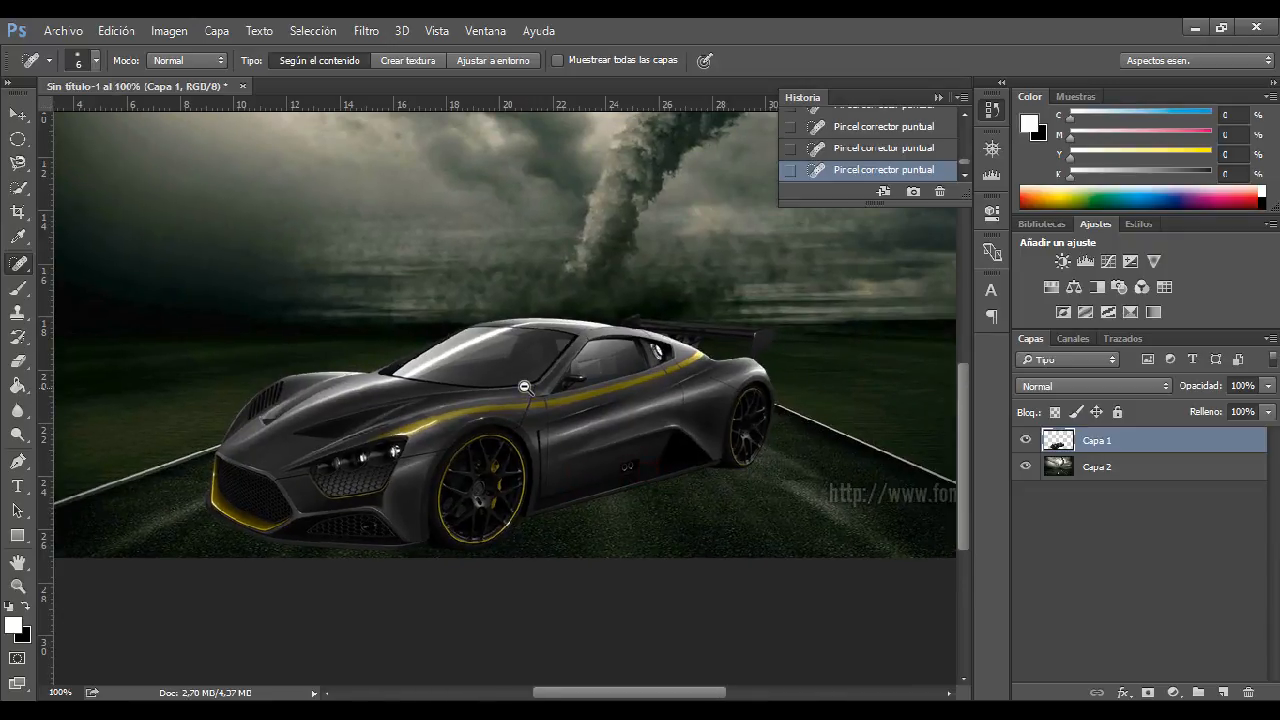
Sample clean hood paint with the 19 px Healing Brush and paint over the dark air intake on the hood
{"action": "right_click", "coordinate": [20, 265]}
{"action": "left_click", "coordinate": [100, 280]}
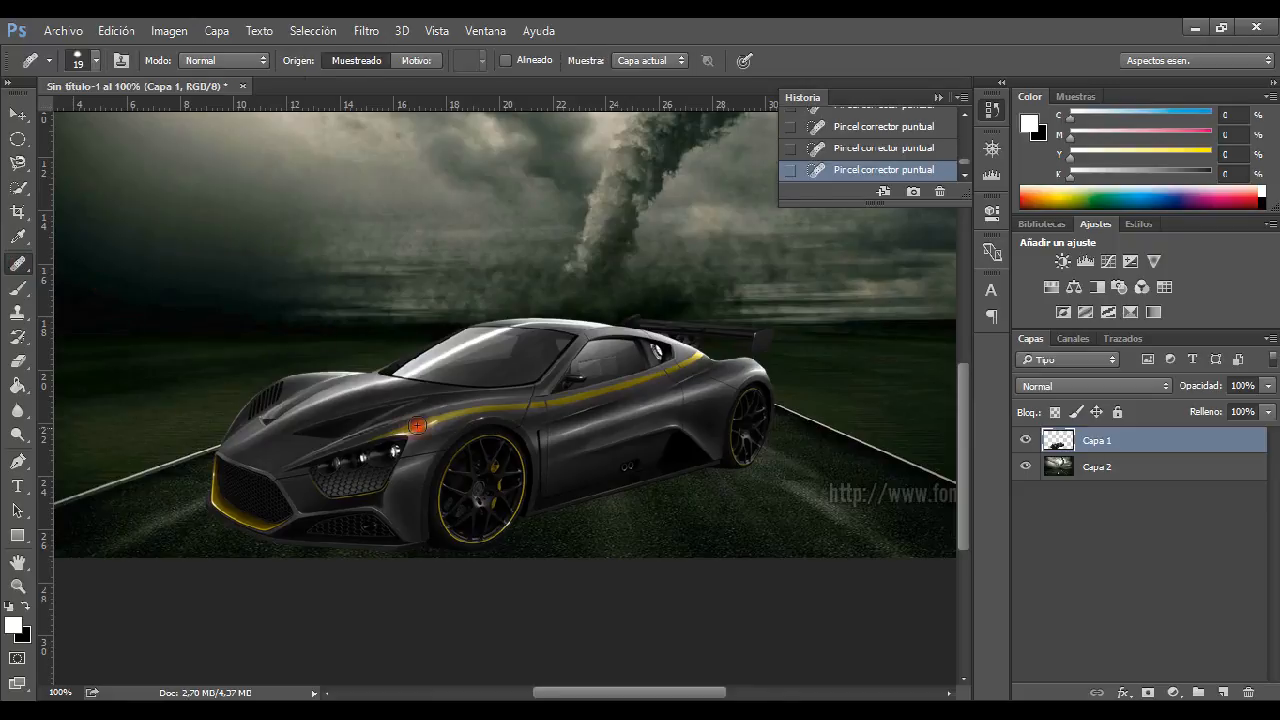
{"action": "left_click_drag", "start_coordinate": [332, 382], "coordinate": [402, 425]}
{"action": "left_click", "coordinate": [330, 463]}
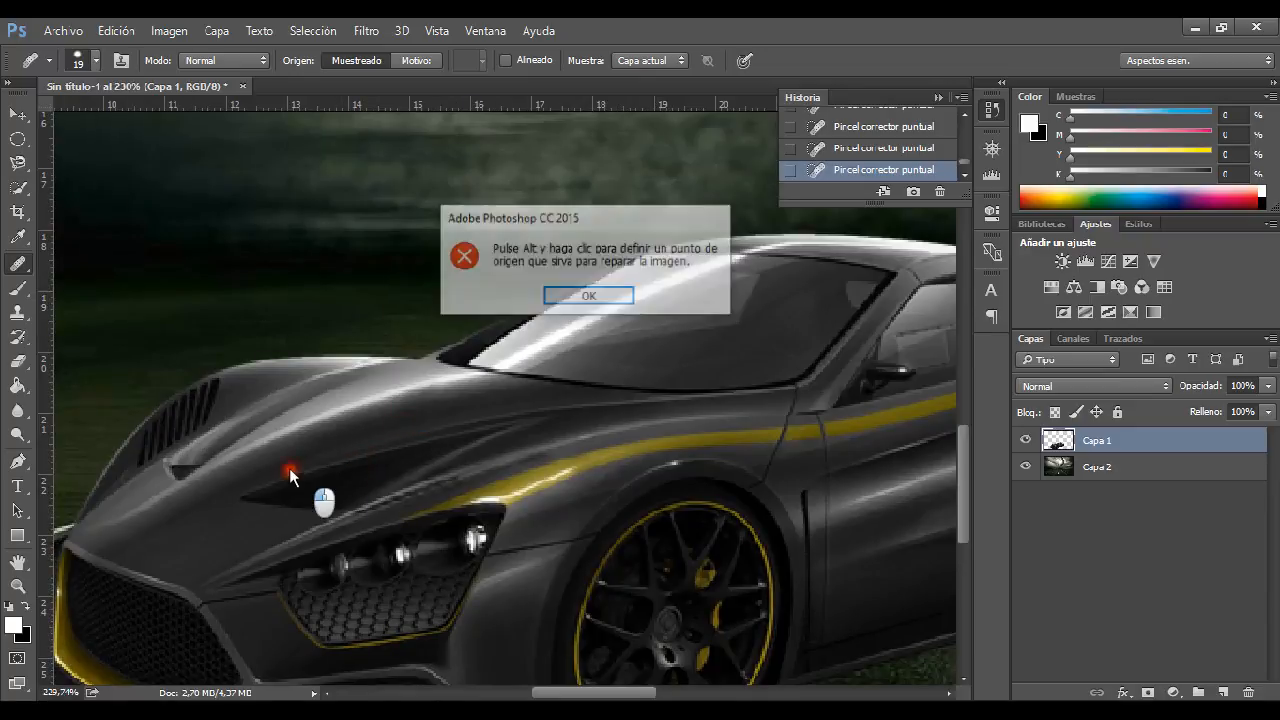
{"action": "left_click", "coordinate": [589, 296]}
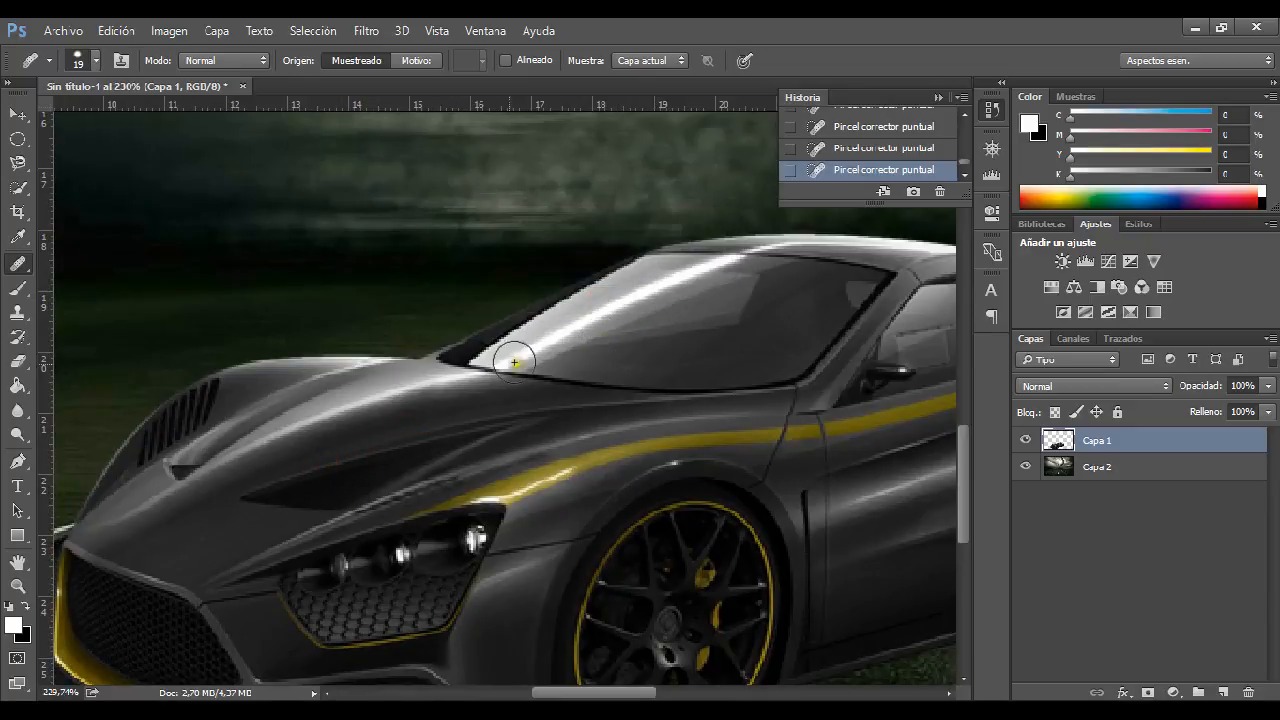
{"action": "key", "text": "alt"}
{"action": "key", "text": "alt"}
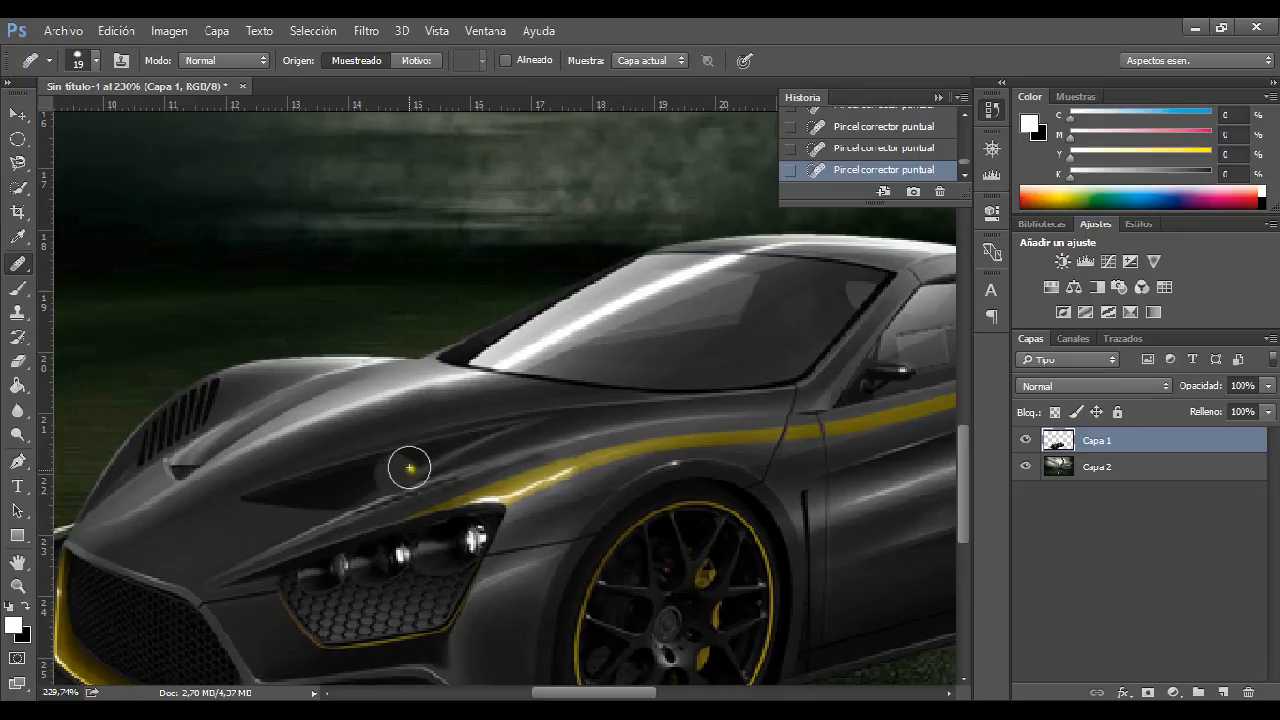
{"action": "mouse_move", "coordinate": [254, 487]}
{"action": "left_mouse_down"}
{"action": "mouse_move", "coordinate": [314, 502]}
{"action": "mouse_move", "coordinate": [270, 492]}
{"action": "mouse_move", "coordinate": [350, 461]}
{"action": "mouse_move", "coordinate": [302, 486]}
{"action": "mouse_move", "coordinate": [342, 477]}
{"action": "mouse_move", "coordinate": [315, 499]}
{"action": "mouse_move", "coordinate": [337, 500]}
{"action": "mouse_move", "coordinate": [430, 454]}
{"action": "mouse_move", "coordinate": [363, 463]}
{"action": "left_mouse_up"}
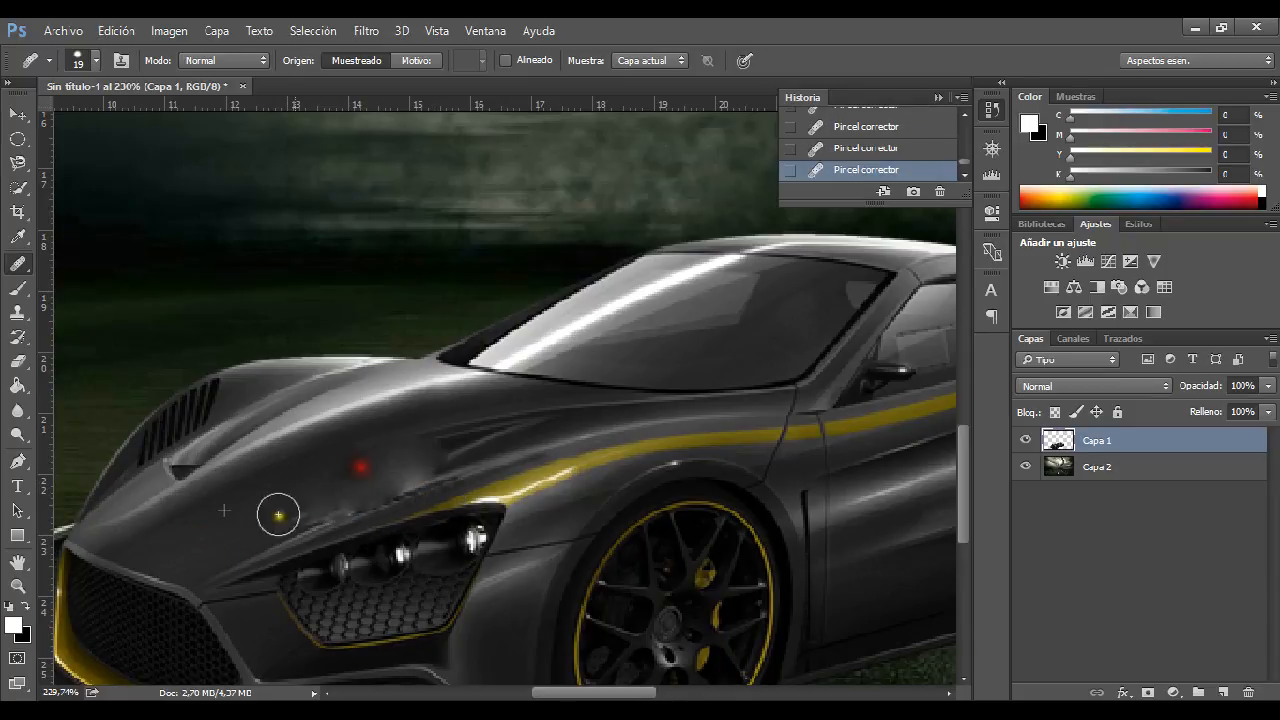
Set the Healing Brush to 7 px, resample the hood paint, and touch up the remaining marks around the air intake and above the stripe
{"action": "left_click", "coordinate": [96, 60]}
{"action": "left_click_drag", "start_coordinate": [35, 111], "coordinate": [33, 113]}
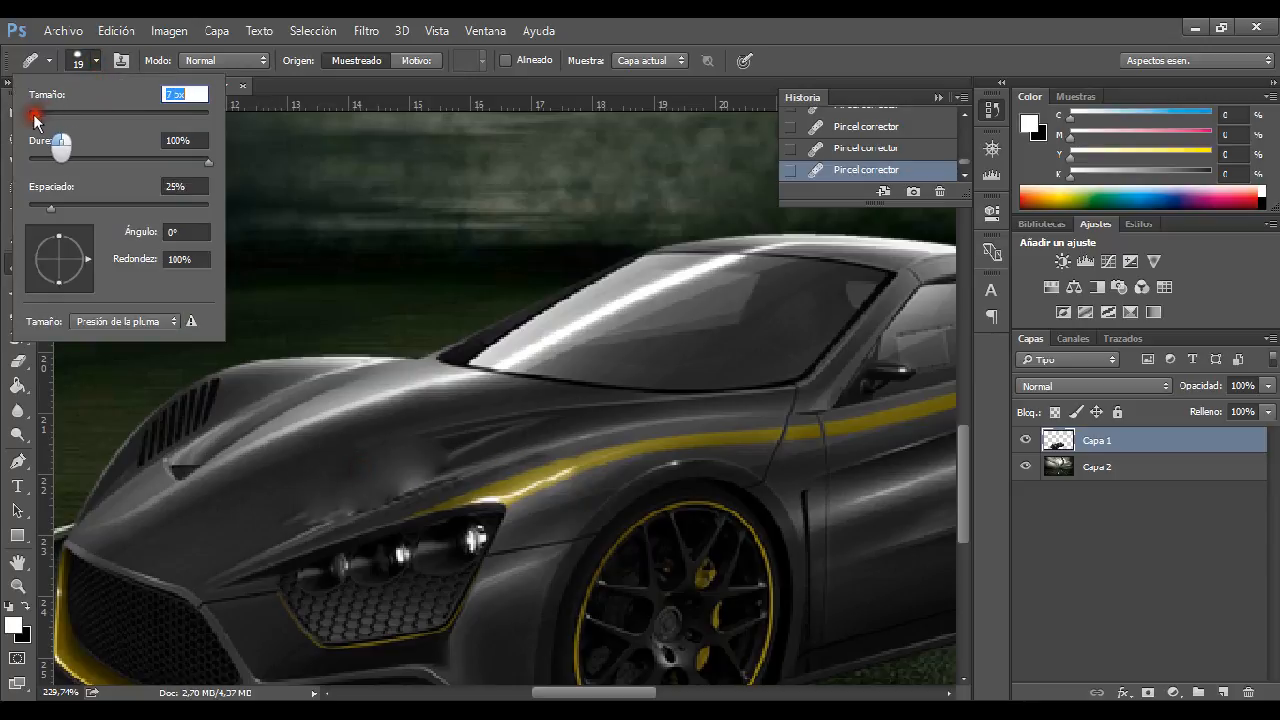
{"action": "left_click", "coordinate": [261, 501], "text": "alt"}
{"action": "mouse_move", "coordinate": [396, 444]}
{"action": "left_mouse_down"}
{"action": "mouse_move", "coordinate": [500, 428]}
{"action": "mouse_move", "coordinate": [394, 460]}
{"action": "left_mouse_up"}
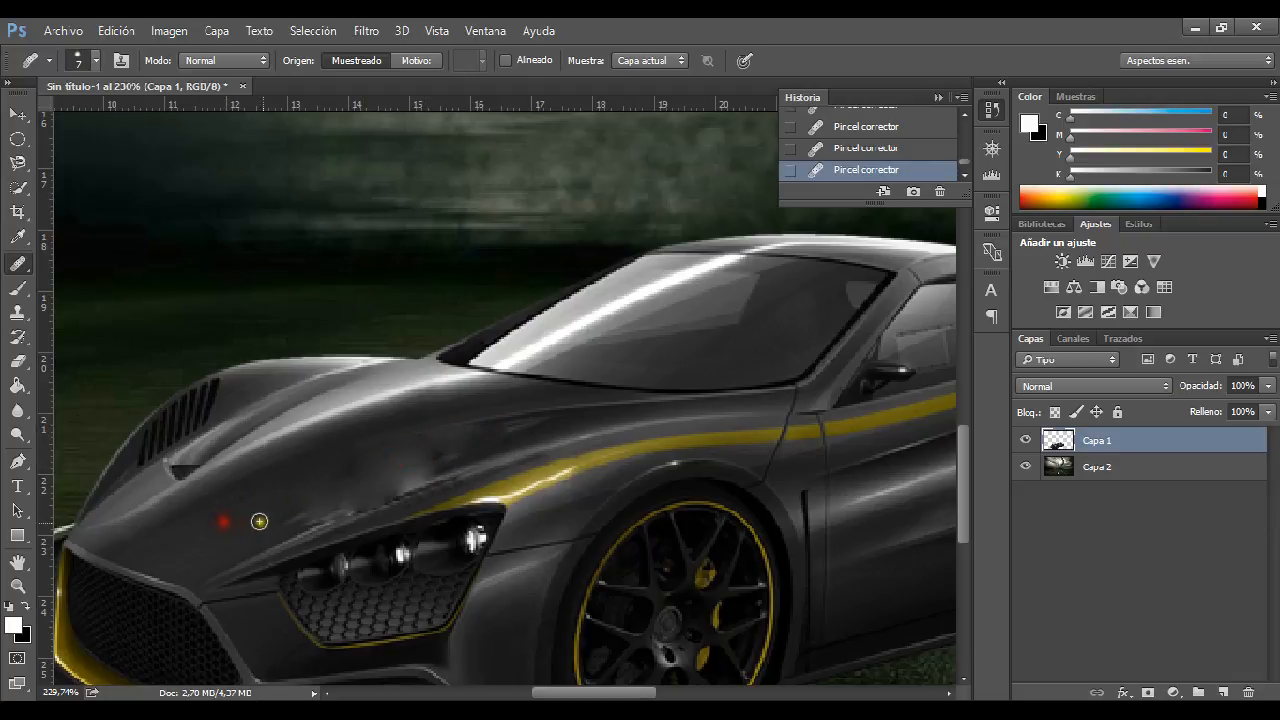
{"action": "mouse_move", "coordinate": [297, 509]}
{"action": "left_mouse_down"}
{"action": "mouse_move", "coordinate": [285, 526]}
{"action": "mouse_move", "coordinate": [336, 500]}
{"action": "left_mouse_up"}
{"action": "left_click_drag", "start_coordinate": [573, 413], "coordinate": [436, 453]}
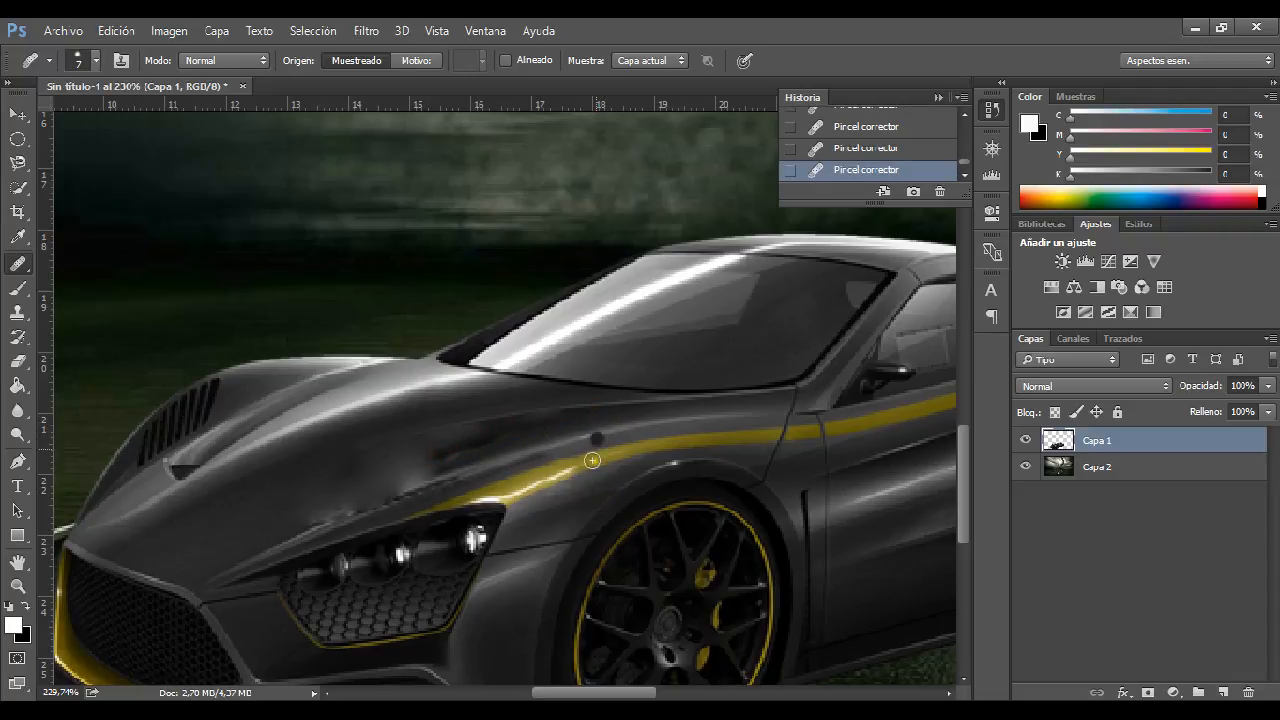
Remove the small twin outlets from the car's lower side panel with the 7 px Healing Brush
{"action": "mouse_move", "coordinate": [777, 533]}
{"action": "left_mouse_down"}
{"action": "mouse_move", "coordinate": [689, 476]}
{"action": "mouse_move", "coordinate": [406, 516]}
{"action": "left_mouse_up"}
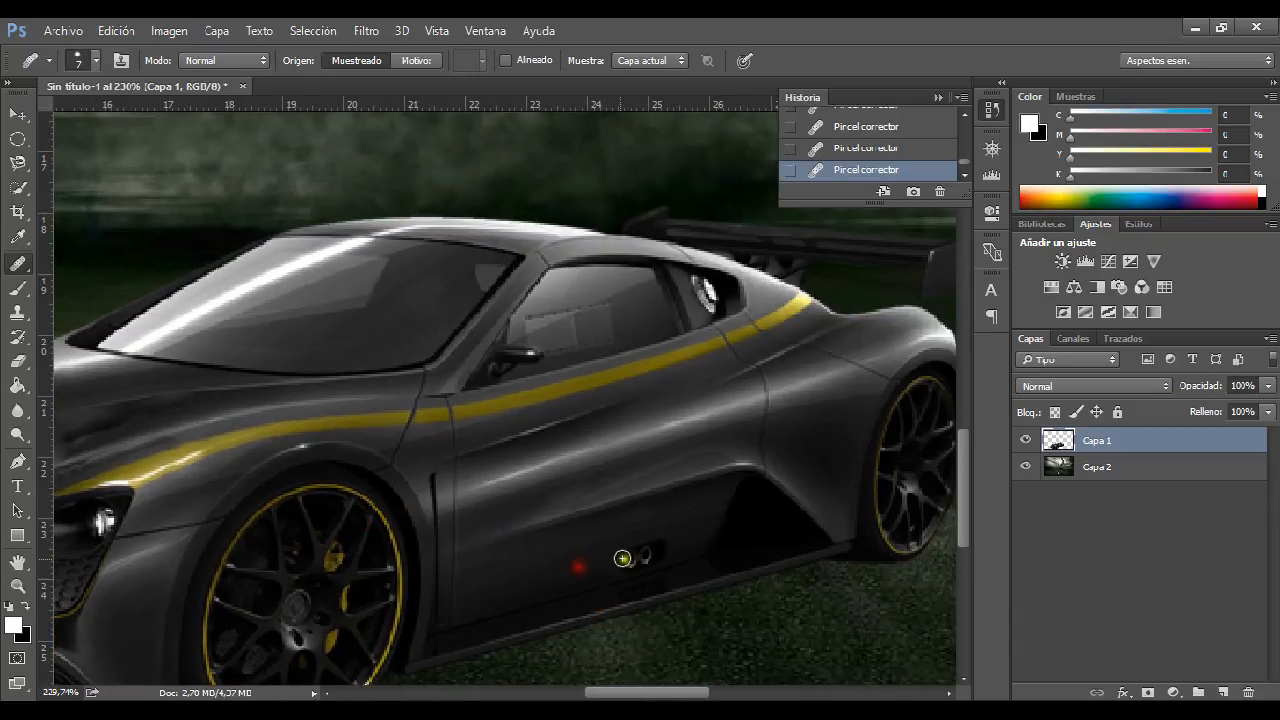
{"action": "mouse_move", "coordinate": [622, 558]}
{"action": "left_mouse_down"}
{"action": "mouse_move", "coordinate": [638, 548]}
{"action": "mouse_move", "coordinate": [618, 570]}
{"action": "mouse_move", "coordinate": [649, 551]}
{"action": "mouse_move", "coordinate": [634, 543]}
{"action": "mouse_move", "coordinate": [654, 540]}
{"action": "mouse_move", "coordinate": [645, 559]}
{"action": "mouse_move", "coordinate": [590, 578]}
{"action": "left_mouse_up"}
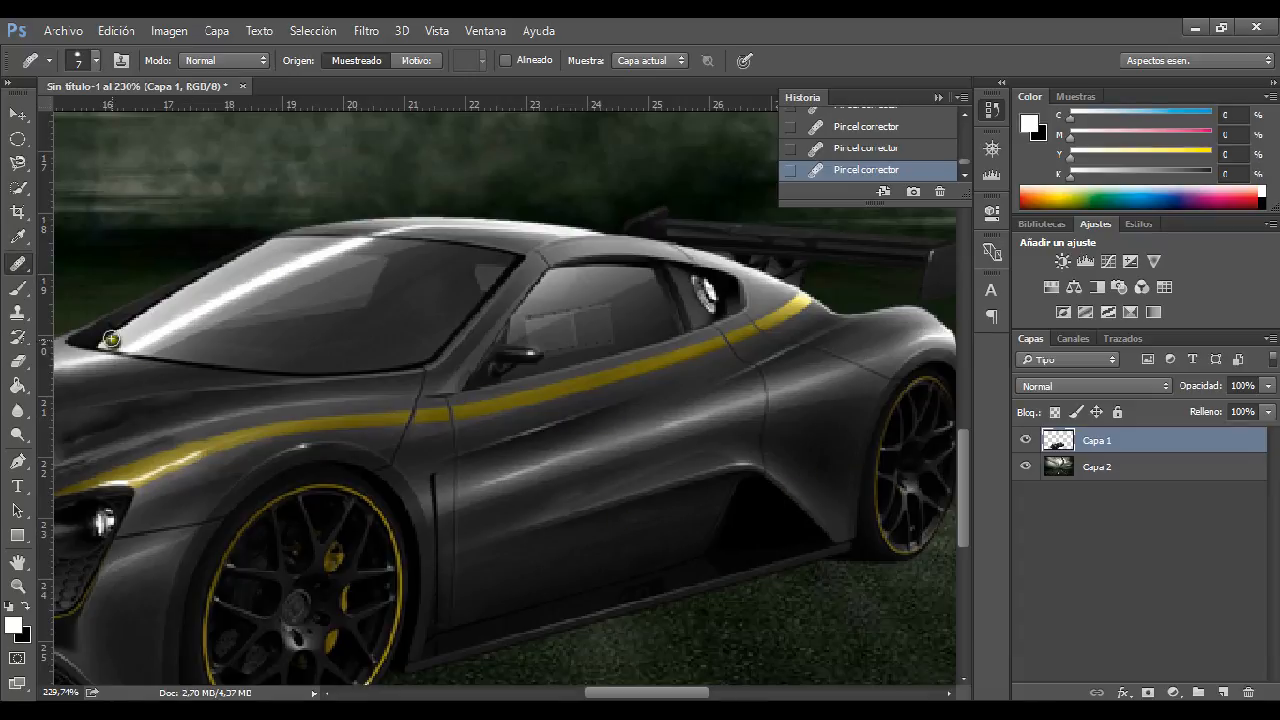
Try to replace the front headlight with the windshield area using the Patch tool, and revert to the last Healing Brush state
{"action": "left_click", "coordinate": [16, 266]}
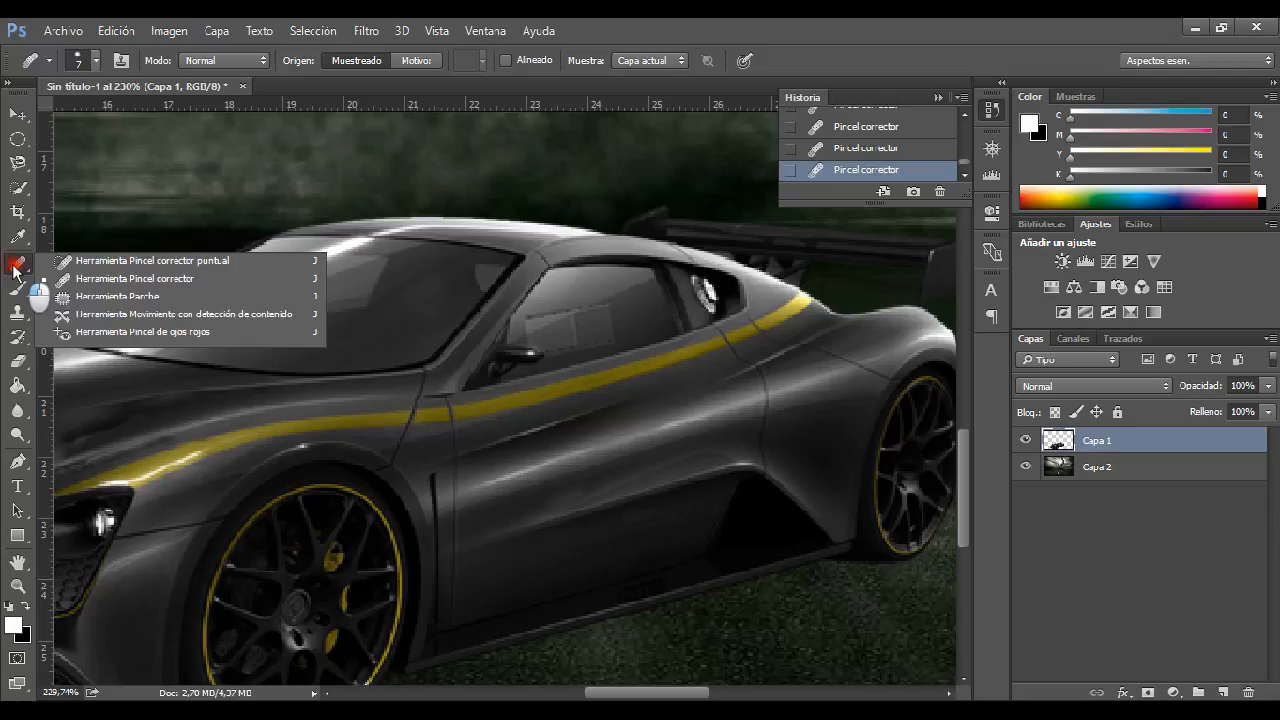
{"action": "left_click", "coordinate": [109, 296]}
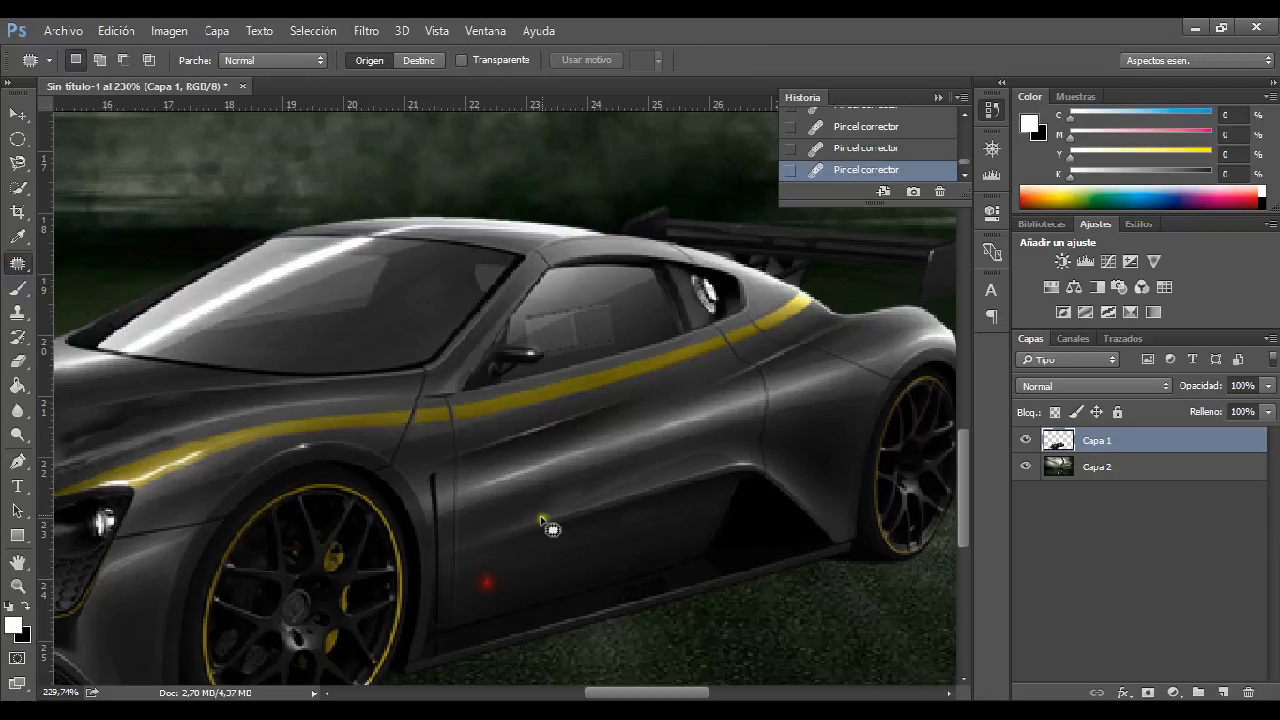
{"action": "left_click_drag", "start_coordinate": [598, 487], "coordinate": [903, 408]}
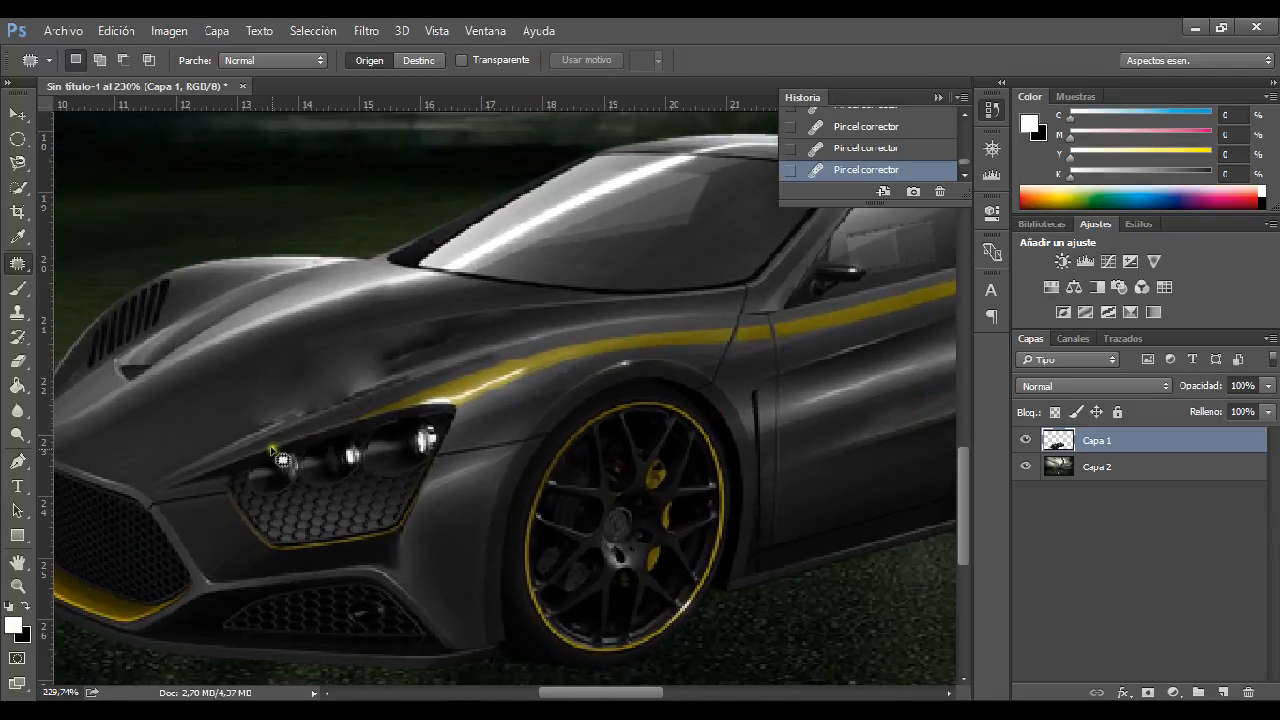
{"action": "mouse_move", "coordinate": [222, 470]}
{"action": "left_mouse_down"}
{"action": "mouse_move", "coordinate": [224, 501]}
{"action": "mouse_move", "coordinate": [251, 535]}
{"action": "mouse_move", "coordinate": [348, 549]}
{"action": "mouse_move", "coordinate": [428, 500]}
{"action": "mouse_move", "coordinate": [457, 392]}
{"action": "mouse_move", "coordinate": [360, 388]}
{"action": "mouse_move", "coordinate": [252, 442]}
{"action": "mouse_move", "coordinate": [222, 472]}
{"action": "left_mouse_up"}
{"action": "left_click_drag", "start_coordinate": [334, 475], "coordinate": [598, 251]}
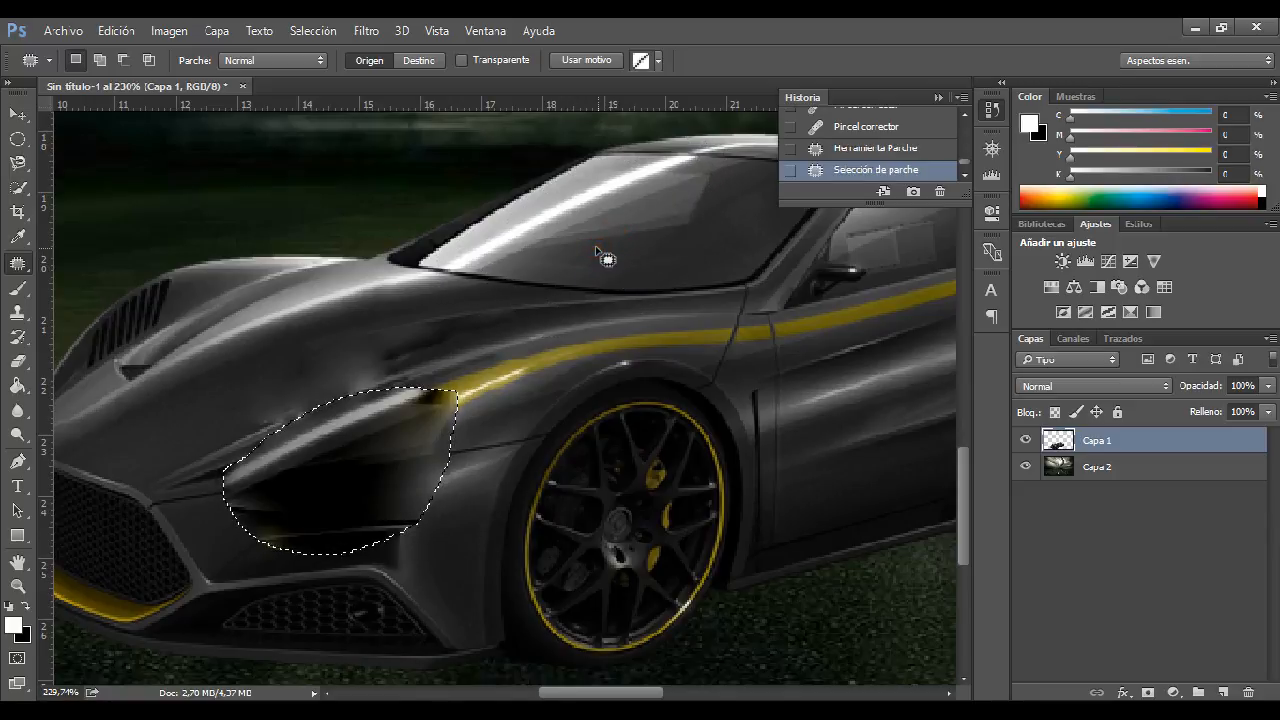
{"action": "key", "text": "ctrl+d"}
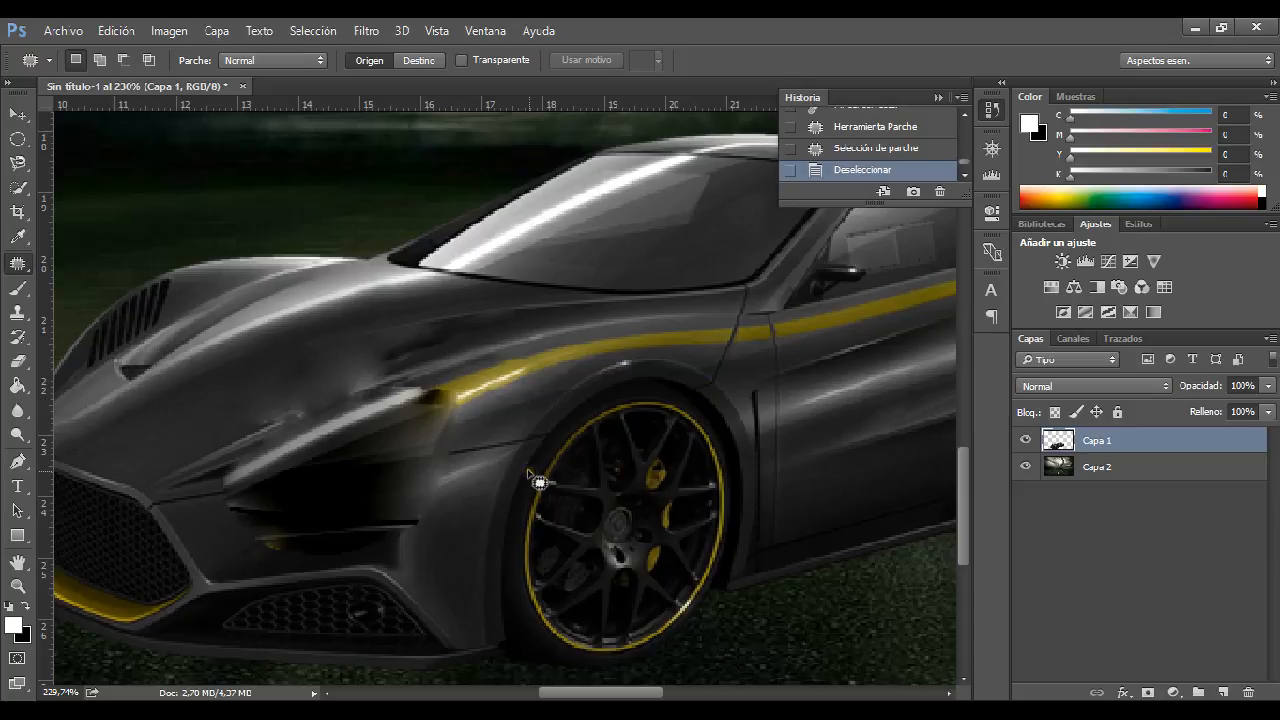
{"action": "left_click", "coordinate": [895, 112]}
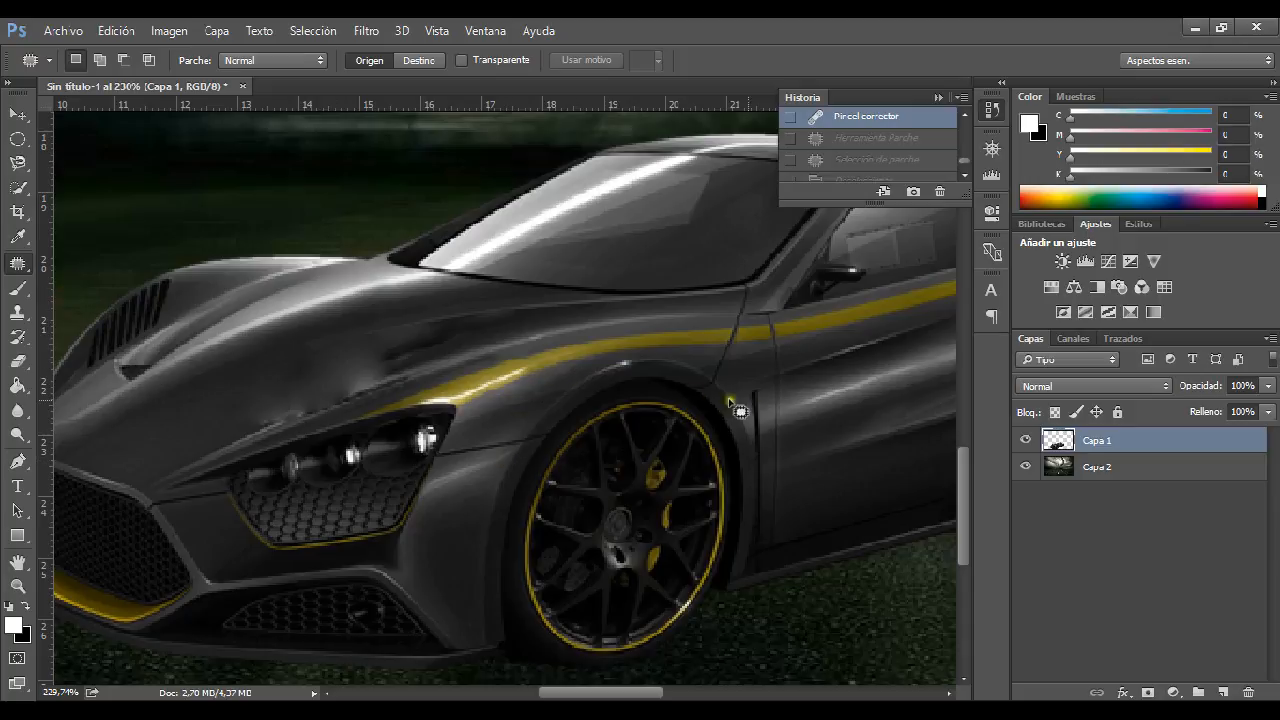
Try to patch the far hood intake and crease with the smooth hood paint beside it, and revert the patch
{"action": "key", "text": "space"}
{"action": "left_click_drag", "start_coordinate": [738, 410], "coordinate": [826, 403]}
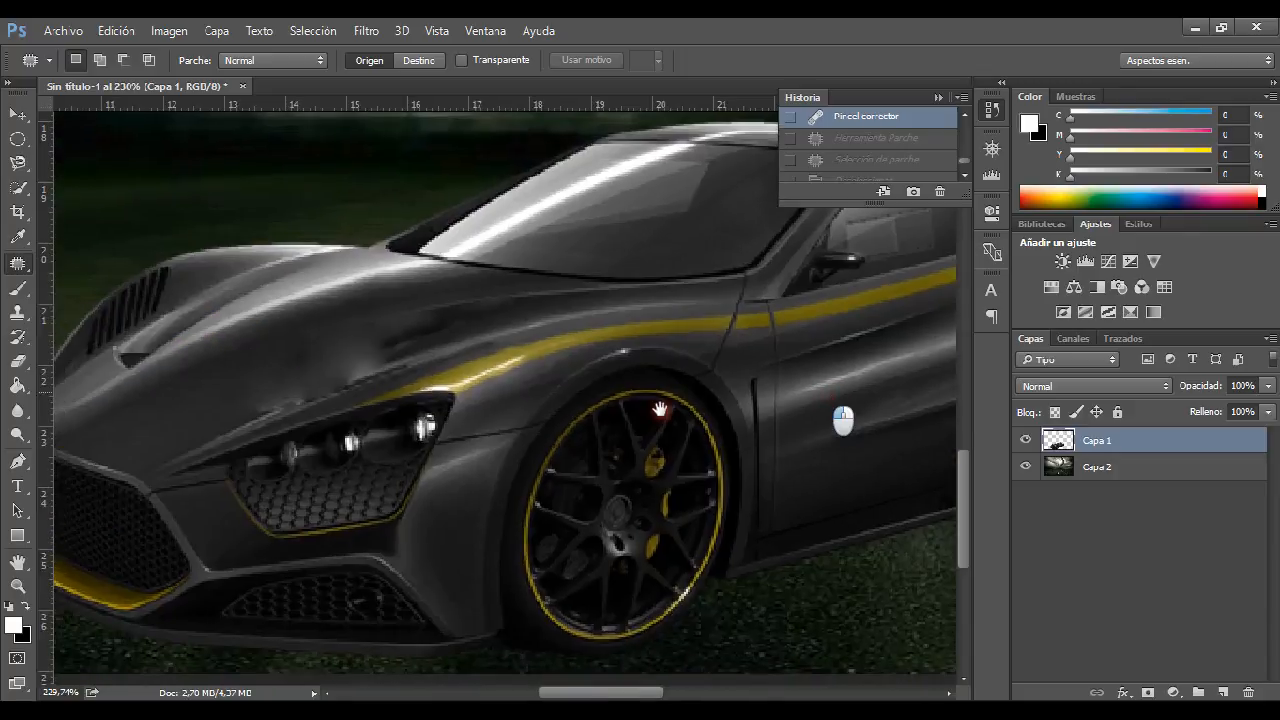
{"action": "left_click_drag", "start_coordinate": [366, 430], "coordinate": [549, 364]}
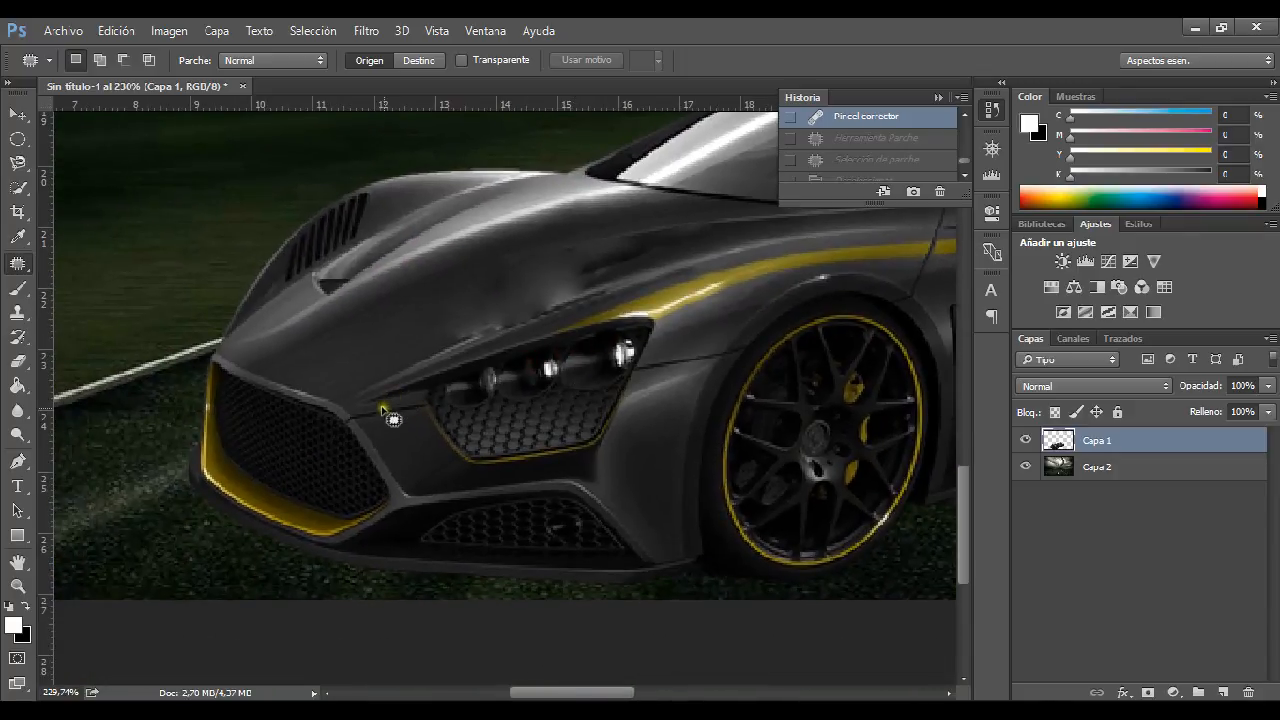
{"action": "mouse_move", "coordinate": [438, 192]}
{"action": "left_mouse_down"}
{"action": "mouse_move", "coordinate": [310, 262]}
{"action": "mouse_move", "coordinate": [304, 301]}
{"action": "mouse_move", "coordinate": [352, 316]}
{"action": "mouse_move", "coordinate": [496, 210]}
{"action": "mouse_move", "coordinate": [499, 183]}
{"action": "mouse_move", "coordinate": [425, 198]}
{"action": "left_mouse_up"}
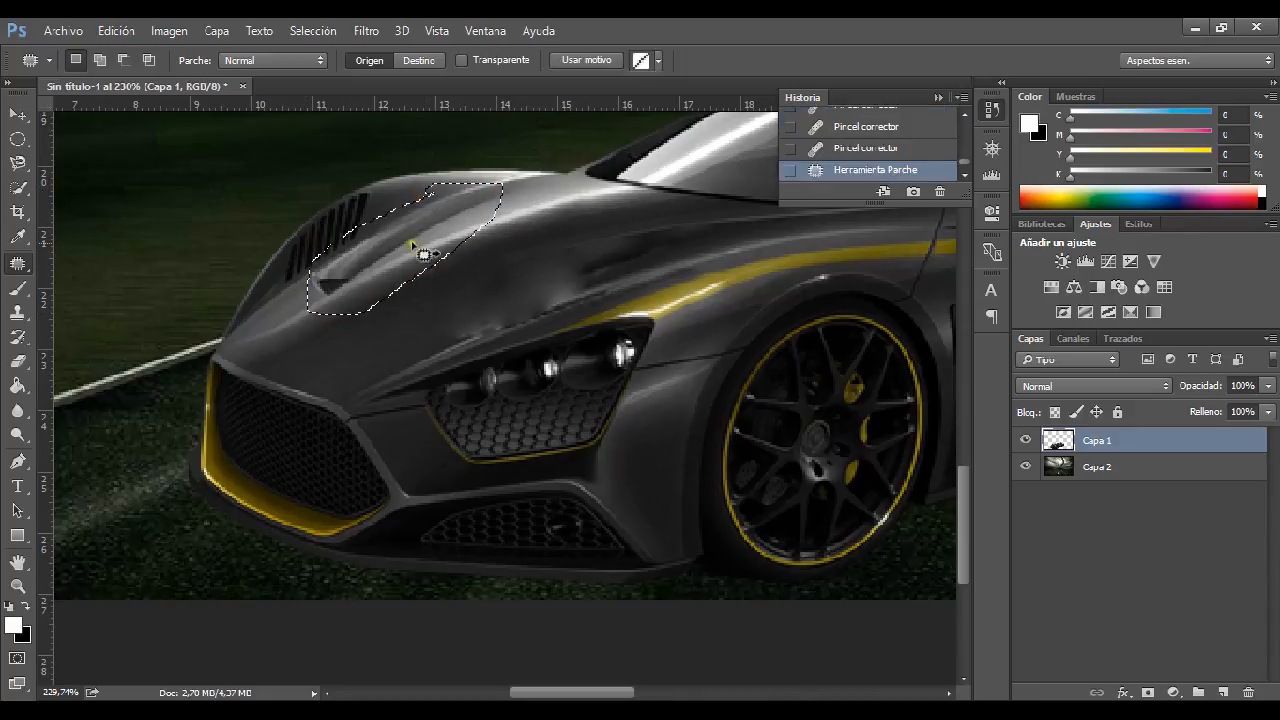
{"action": "left_click_drag", "start_coordinate": [400, 248], "coordinate": [553, 248]}
{"action": "key", "text": "ctrl+d"}
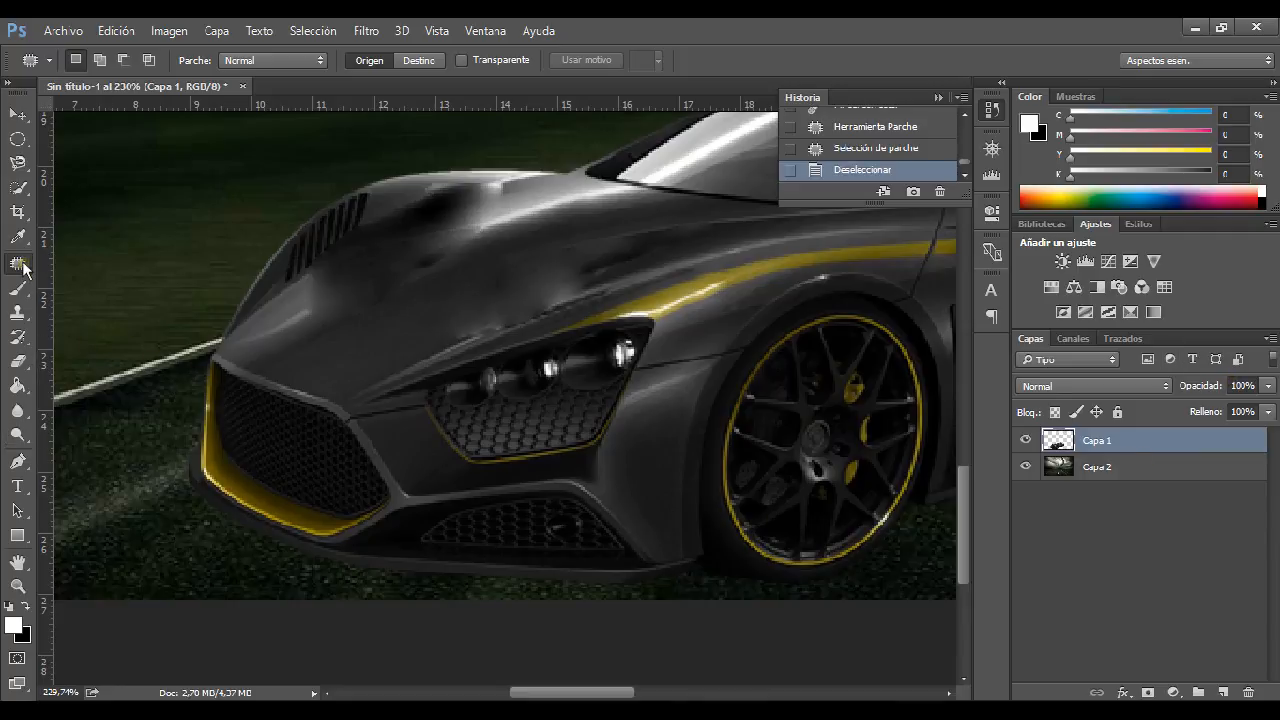
{"action": "scroll", "coordinate": [881, 130], "scroll_direction": "up", "scroll_amount": 1}
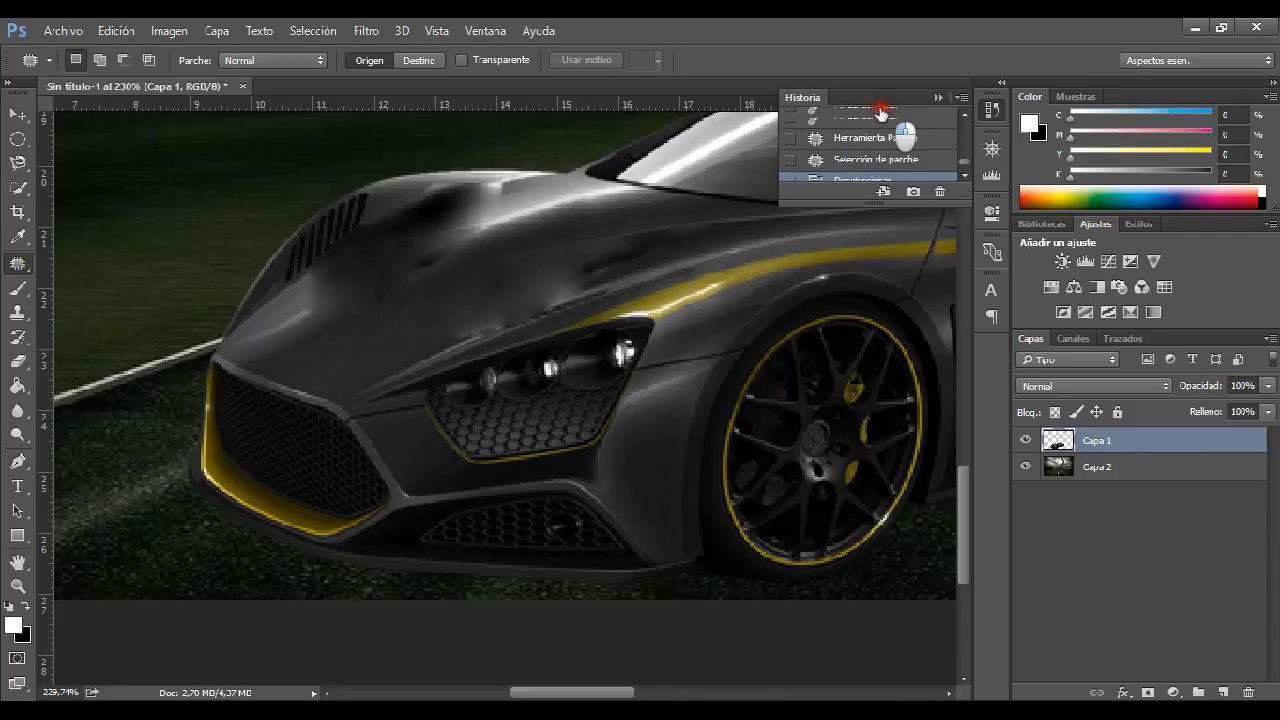
{"action": "left_click", "coordinate": [875, 116]}
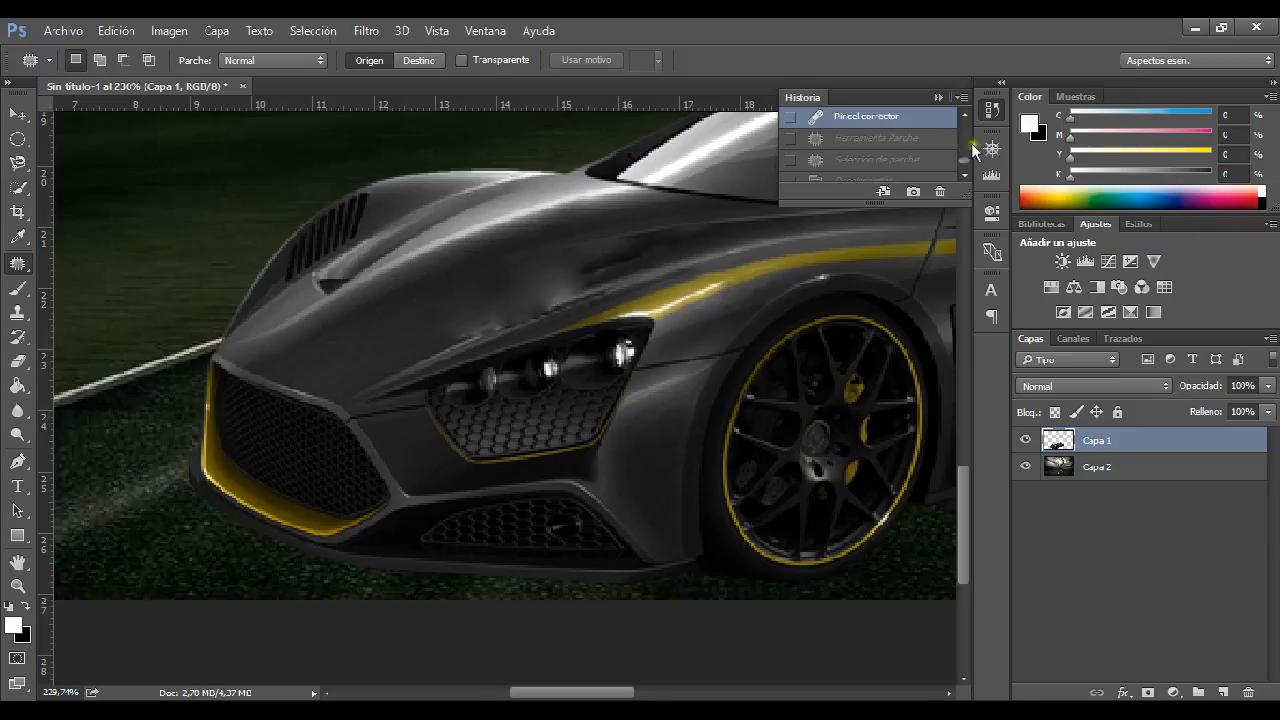
Switch to the Clone Stamp tool and set its brush size to 7 px
{"action": "right_click", "coordinate": [18, 266]}
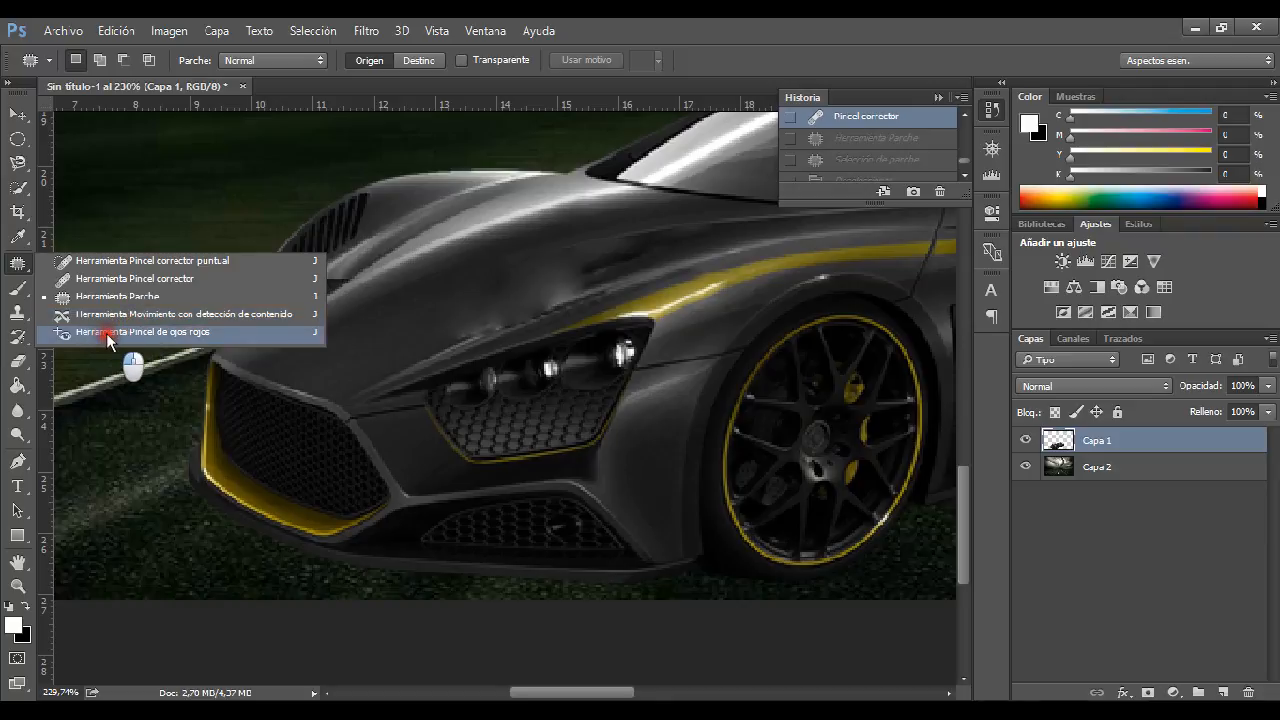
{"action": "left_click", "coordinate": [106, 333]}
{"action": "left_click", "coordinate": [20, 263]}
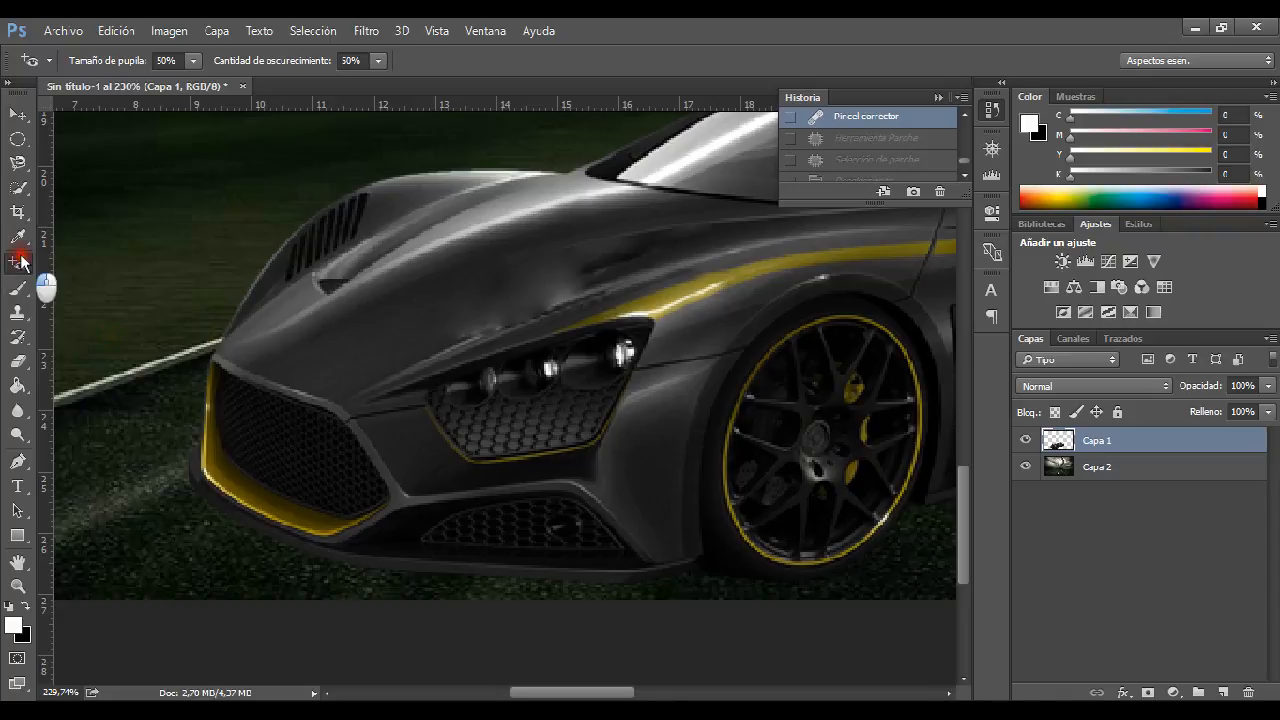
{"action": "left_click", "coordinate": [15, 314]}
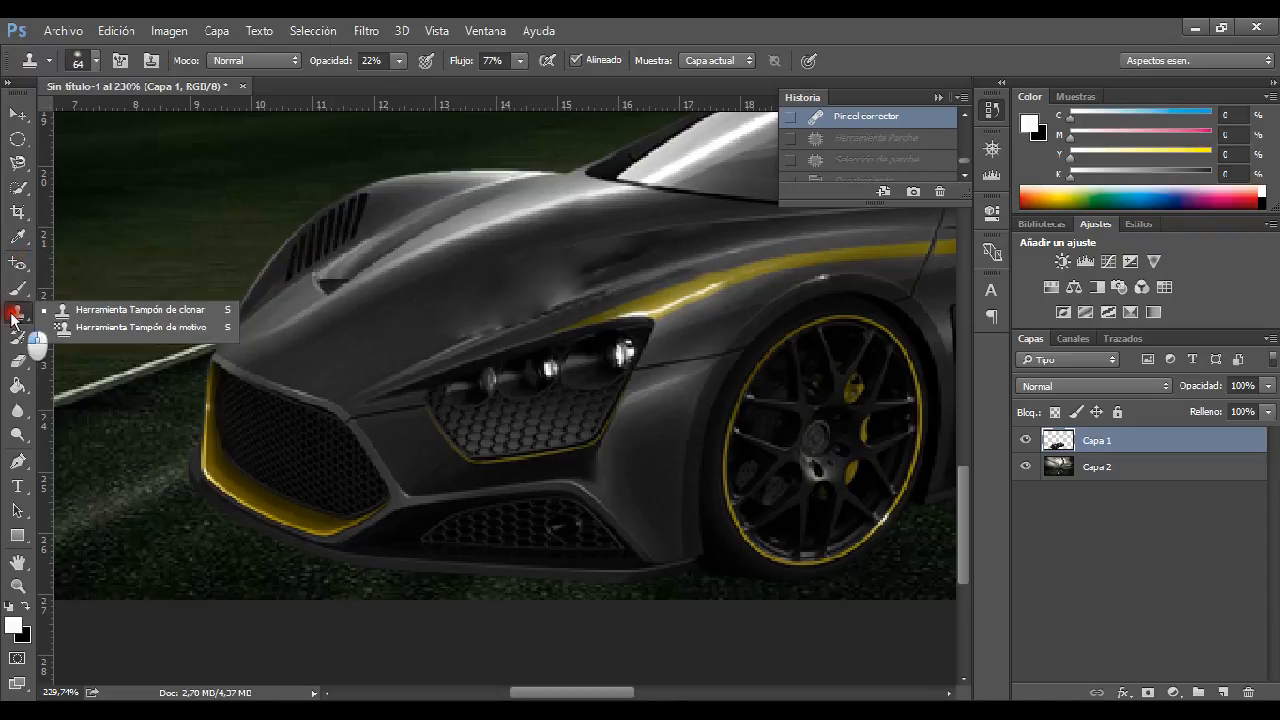
{"action": "left_click", "coordinate": [185, 309]}
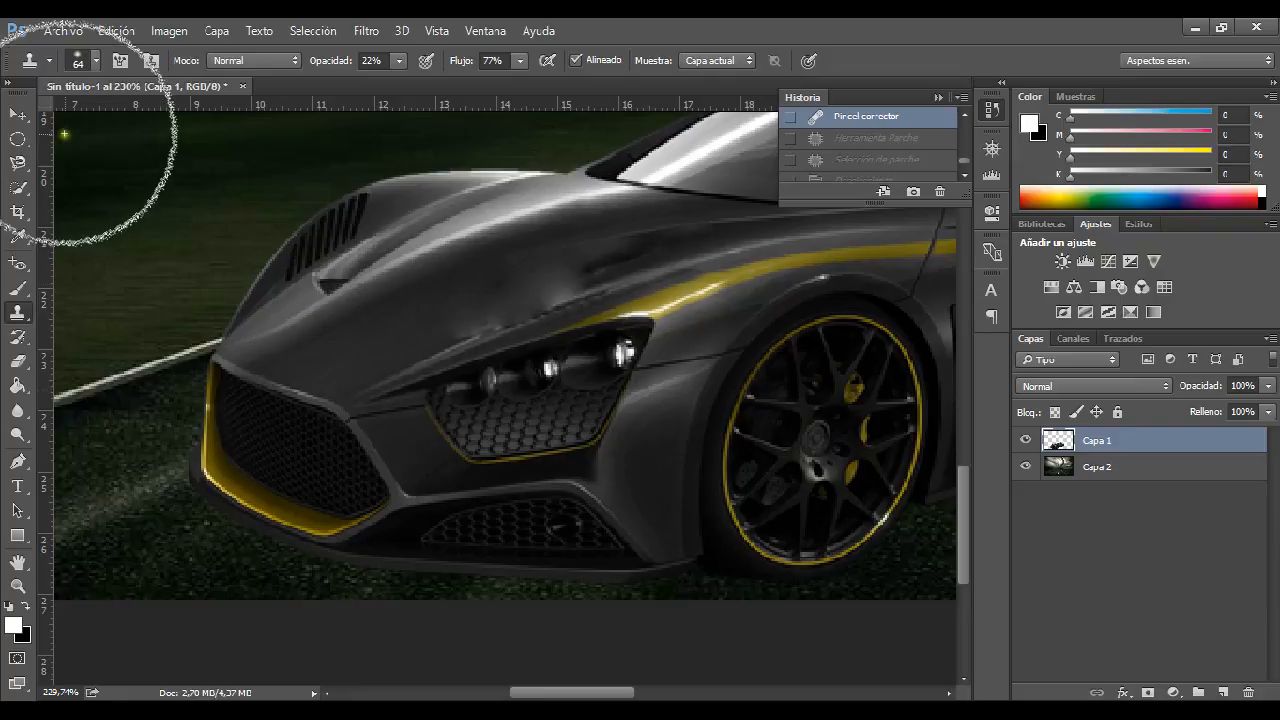
{"action": "left_click", "coordinate": [95, 60]}
{"action": "left_click_drag", "start_coordinate": [139, 117], "coordinate": [106, 120]}
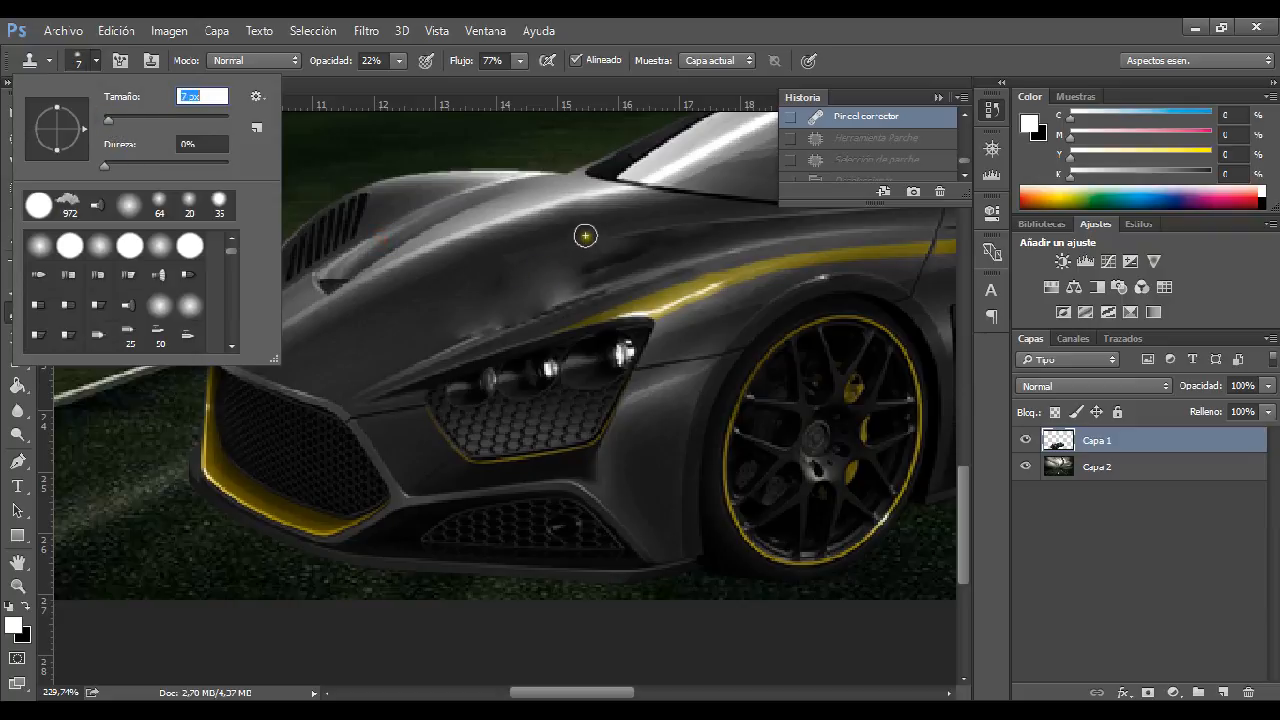
{"action": "left_click", "coordinate": [677, 420]}
{"action": "left_click", "coordinate": [621, 315]}
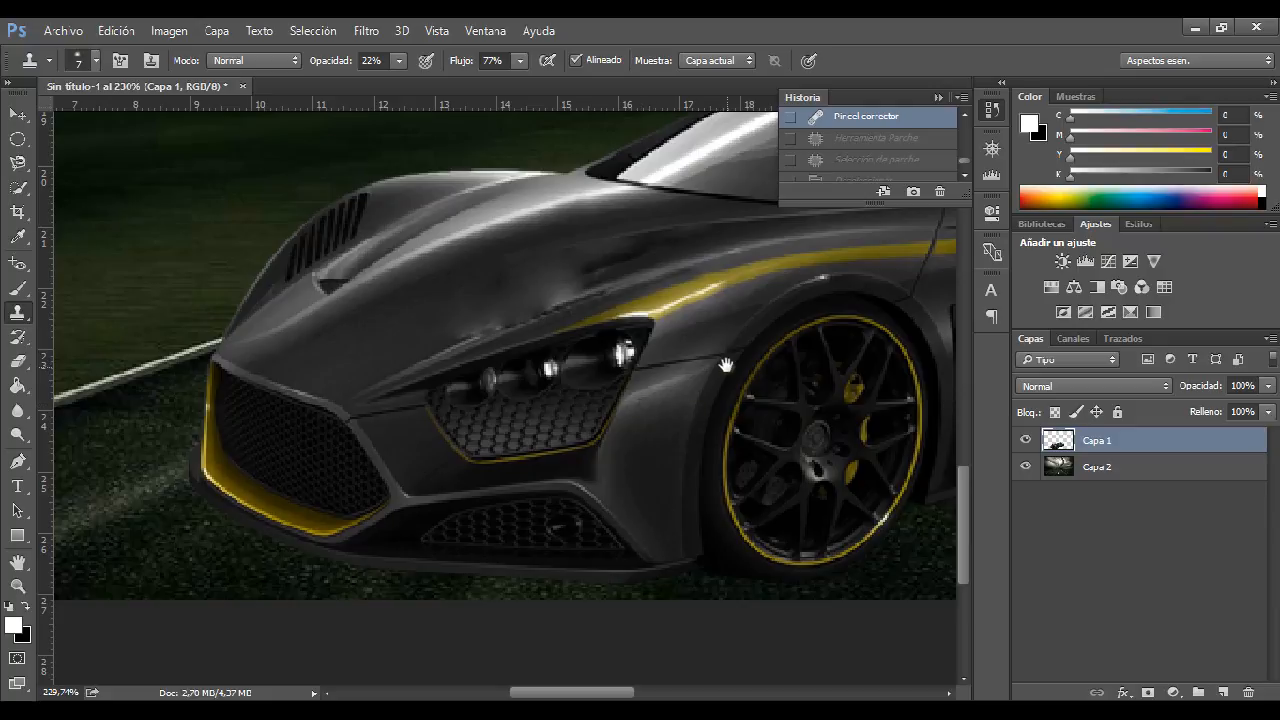
Sample the yellow stripe at the front of the door with the Clone Stamp and paint it onto the lower door at 22% opacity
{"action": "left_click_drag", "start_coordinate": [726, 365], "coordinate": [274, 439]}
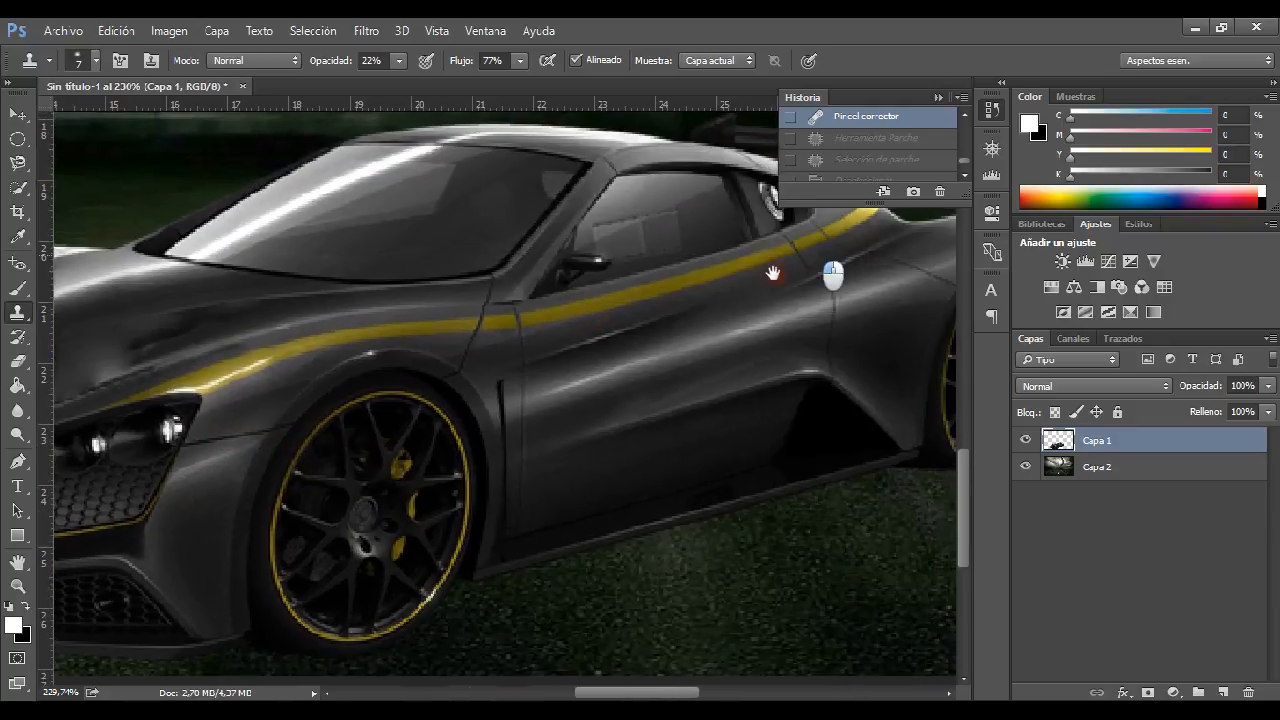
{"action": "left_click_drag", "start_coordinate": [773, 273], "coordinate": [746, 286]}
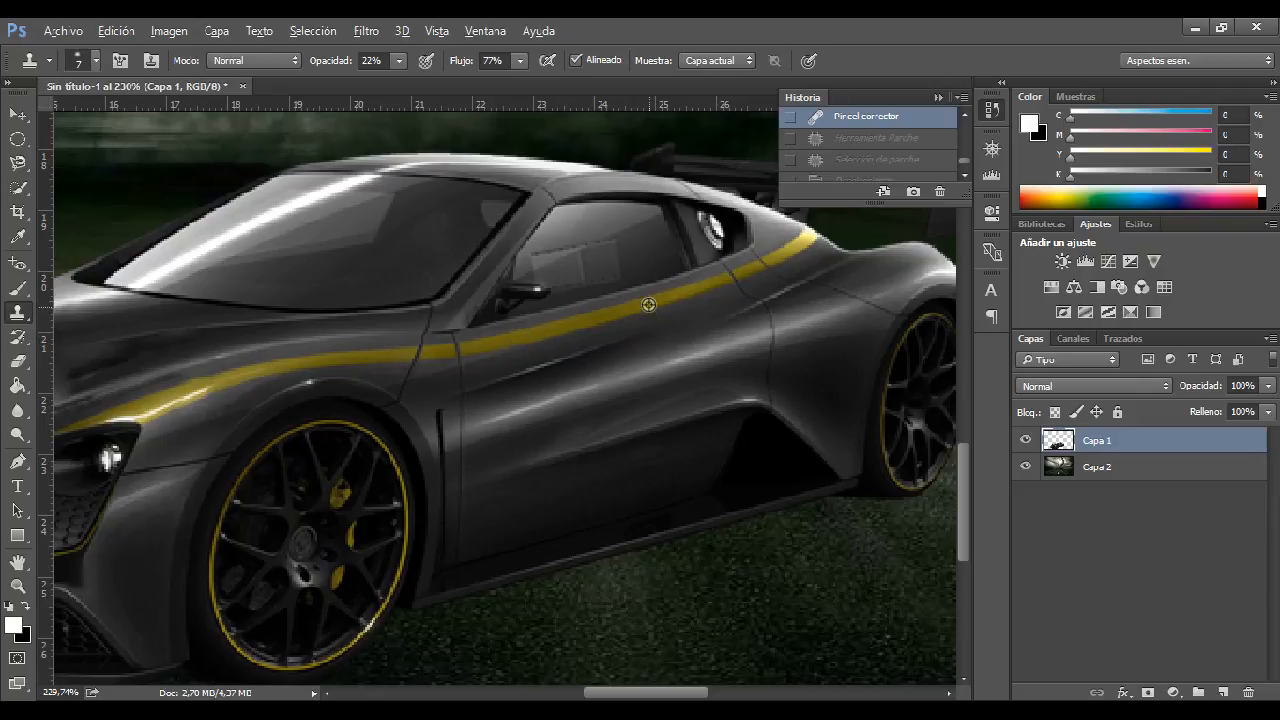
{"action": "left_click", "coordinate": [17, 262]}
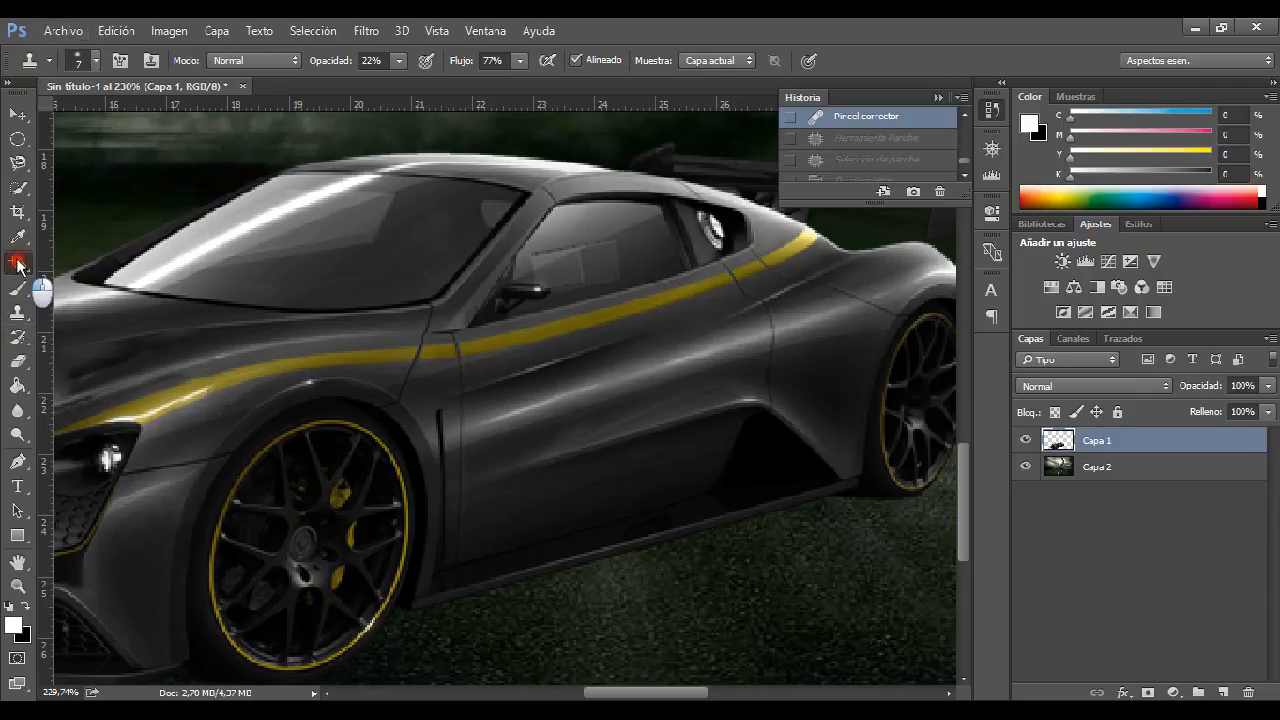
{"action": "left_click", "coordinate": [150, 278]}
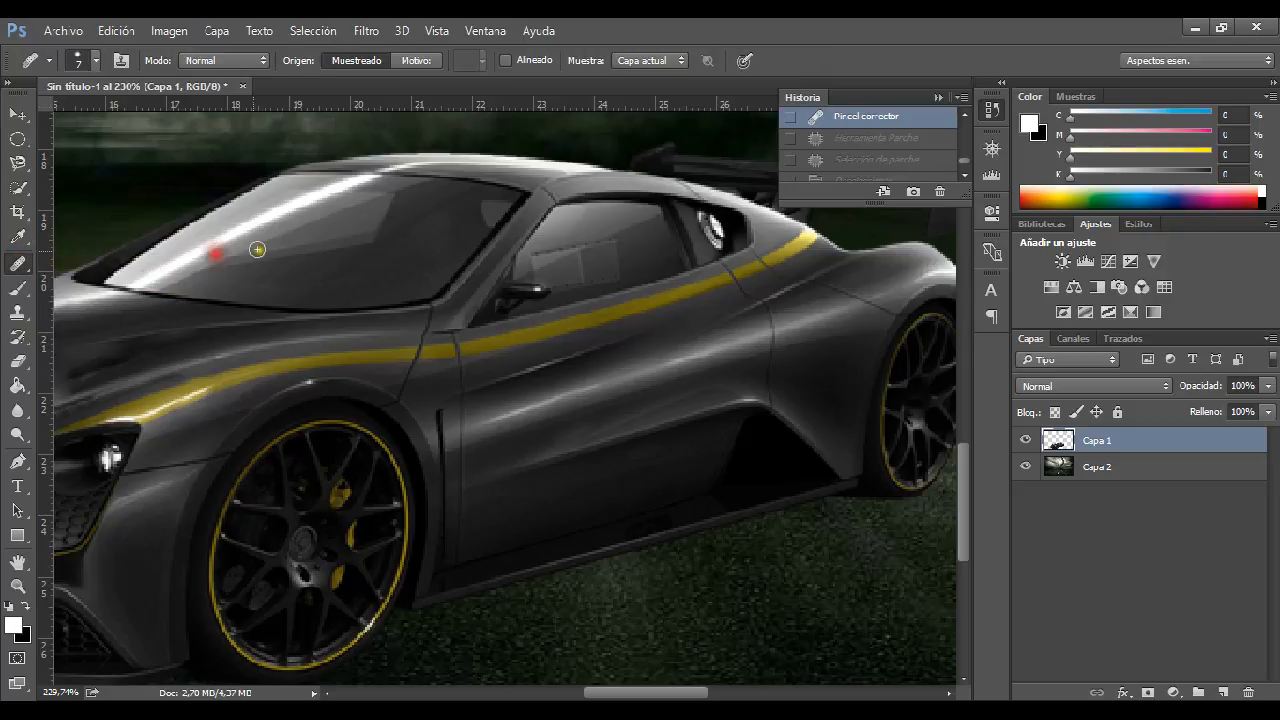
{"action": "left_click", "coordinate": [17, 312]}
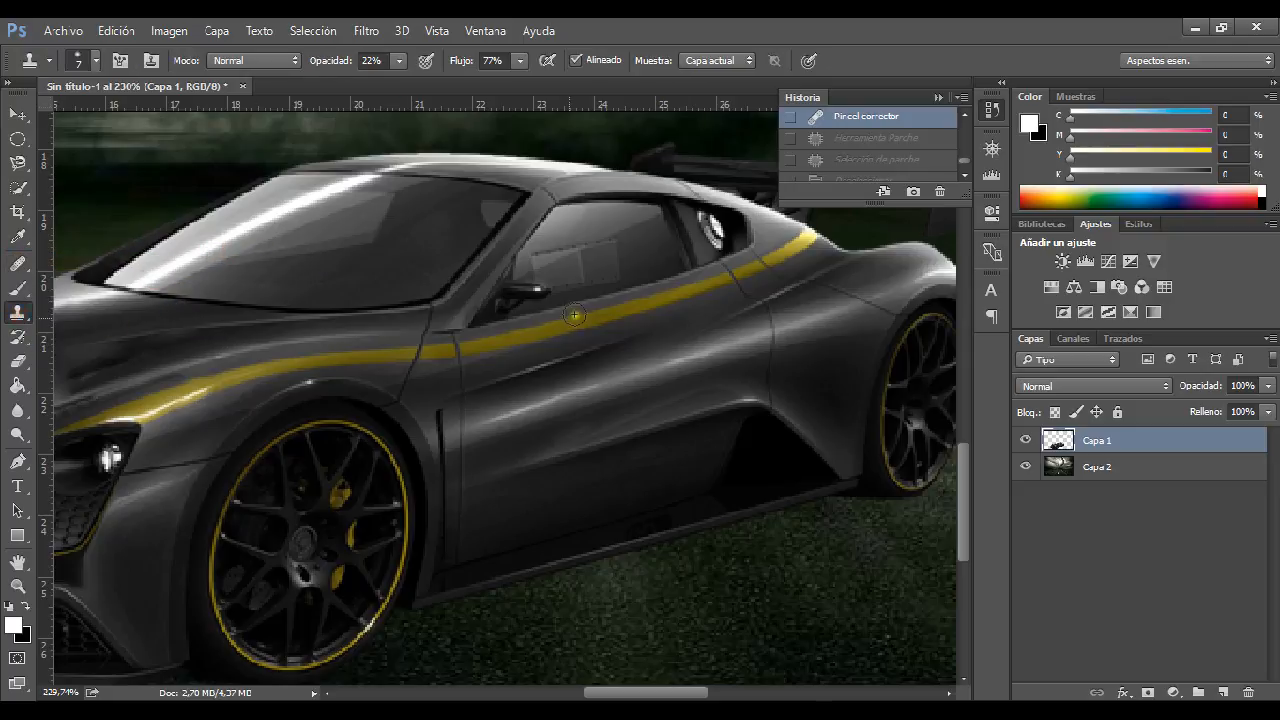
{"action": "left_click", "coordinate": [488, 342], "text": "alt"}
{"action": "left_click_drag", "start_coordinate": [467, 463], "coordinate": [576, 441]}
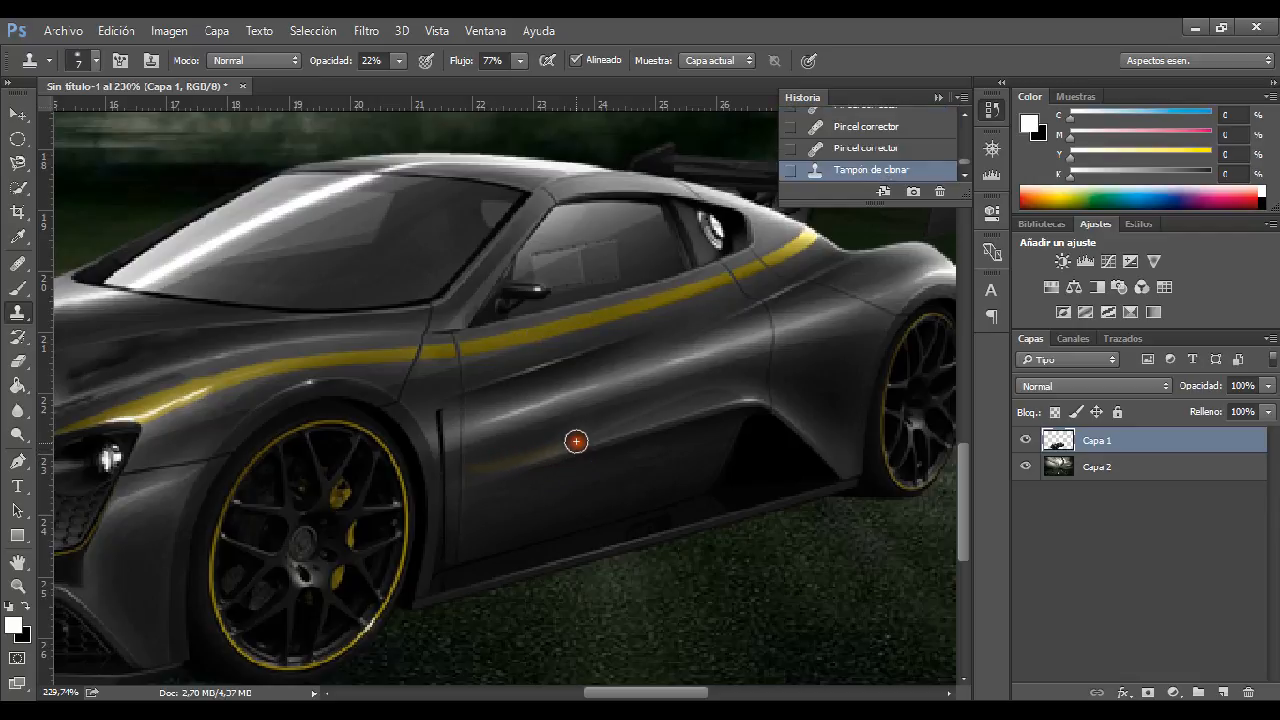
Set the Clone Stamp's opacity and flow to 100% and clone the yellow stripe along the crease of the lower door
{"action": "left_click", "coordinate": [397, 62]}
{"action": "left_click", "coordinate": [516, 59]}
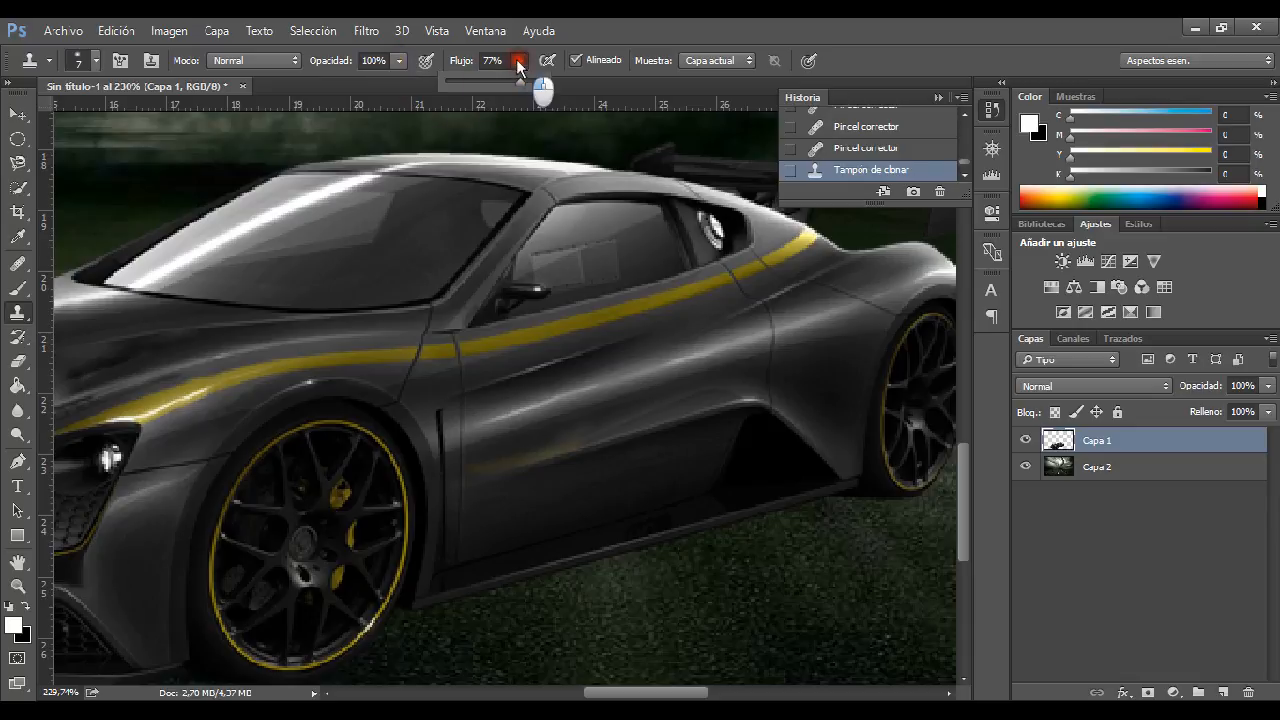
{"action": "left_click_drag", "start_coordinate": [512, 82], "coordinate": [600, 108]}
{"action": "mouse_move", "coordinate": [476, 472]}
{"action": "left_mouse_down"}
{"action": "mouse_move", "coordinate": [611, 426]}
{"action": "mouse_move", "coordinate": [477, 457]}
{"action": "mouse_move", "coordinate": [722, 403]}
{"action": "mouse_move", "coordinate": [470, 468]}
{"action": "left_mouse_up"}
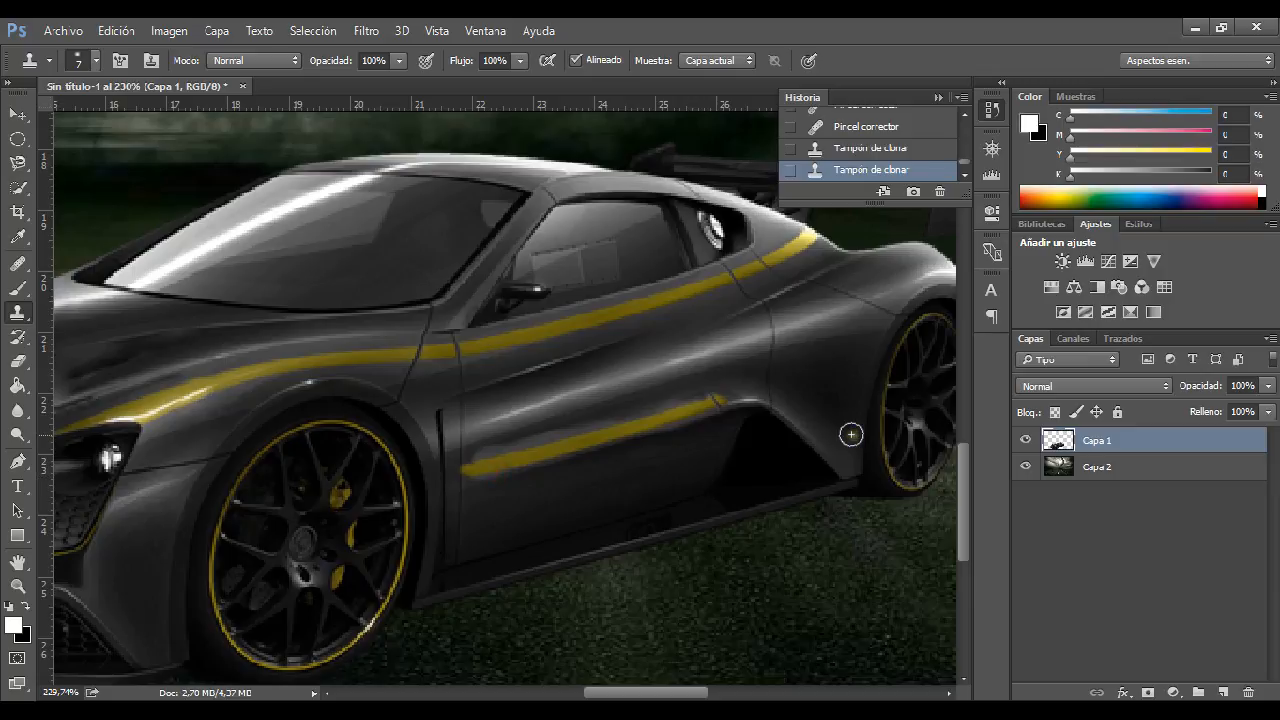
Clone the front headlight cluster onto the hood directly above the original headlight
{"action": "left_click_drag", "start_coordinate": [486, 420], "coordinate": [720, 360]}
{"action": "left_click_drag", "start_coordinate": [786, 409], "coordinate": [905, 445]}
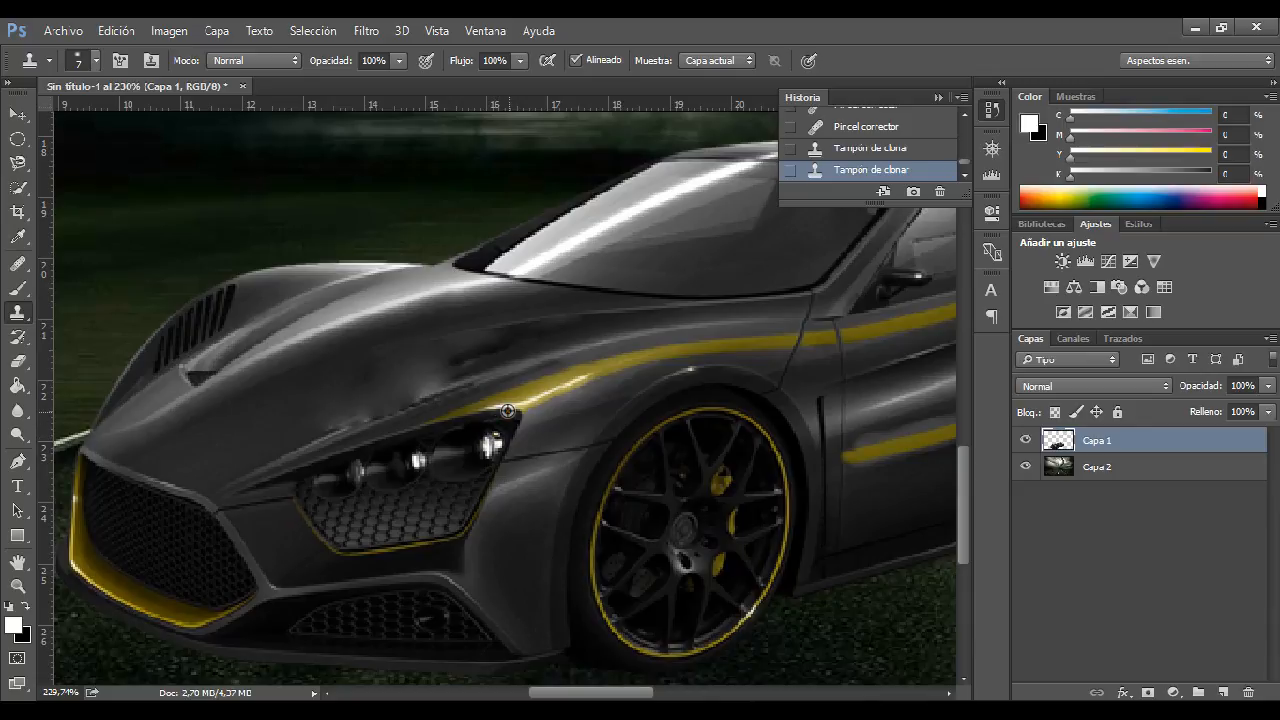
{"action": "mouse_move", "coordinate": [403, 333]}
{"action": "left_mouse_down"}
{"action": "mouse_move", "coordinate": [296, 366]}
{"action": "mouse_move", "coordinate": [356, 340]}
{"action": "mouse_move", "coordinate": [313, 345]}
{"action": "mouse_move", "coordinate": [183, 396]}
{"action": "mouse_move", "coordinate": [253, 474]}
{"action": "mouse_move", "coordinate": [233, 462]}
{"action": "mouse_move", "coordinate": [216, 434]}
{"action": "mouse_move", "coordinate": [272, 479]}
{"action": "mouse_move", "coordinate": [380, 438]}
{"action": "mouse_move", "coordinate": [422, 332]}
{"action": "mouse_move", "coordinate": [407, 336]}
{"action": "mouse_move", "coordinate": [388, 392]}
{"action": "mouse_move", "coordinate": [367, 359]}
{"action": "mouse_move", "coordinate": [374, 344]}
{"action": "mouse_move", "coordinate": [332, 361]}
{"action": "mouse_move", "coordinate": [366, 369]}
{"action": "mouse_move", "coordinate": [280, 376]}
{"action": "mouse_move", "coordinate": [354, 379]}
{"action": "mouse_move", "coordinate": [335, 407]}
{"action": "mouse_move", "coordinate": [363, 395]}
{"action": "mouse_move", "coordinate": [331, 407]}
{"action": "mouse_move", "coordinate": [349, 396]}
{"action": "mouse_move", "coordinate": [205, 383]}
{"action": "mouse_move", "coordinate": [197, 404]}
{"action": "mouse_move", "coordinate": [209, 411]}
{"action": "mouse_move", "coordinate": [267, 404]}
{"action": "mouse_move", "coordinate": [227, 430]}
{"action": "mouse_move", "coordinate": [300, 436]}
{"action": "mouse_move", "coordinate": [259, 463]}
{"action": "mouse_move", "coordinate": [258, 438]}
{"action": "mouse_move", "coordinate": [301, 406]}
{"action": "mouse_move", "coordinate": [234, 393]}
{"action": "mouse_move", "coordinate": [300, 376]}
{"action": "mouse_move", "coordinate": [312, 397]}
{"action": "mouse_move", "coordinate": [366, 384]}
{"action": "mouse_move", "coordinate": [341, 398]}
{"action": "mouse_move", "coordinate": [377, 376]}
{"action": "mouse_move", "coordinate": [347, 416]}
{"action": "mouse_move", "coordinate": [377, 393]}
{"action": "mouse_move", "coordinate": [363, 427]}
{"action": "mouse_move", "coordinate": [328, 436]}
{"action": "mouse_move", "coordinate": [361, 420]}
{"action": "mouse_move", "coordinate": [361, 356]}
{"action": "mouse_move", "coordinate": [343, 457]}
{"action": "left_mouse_up"}
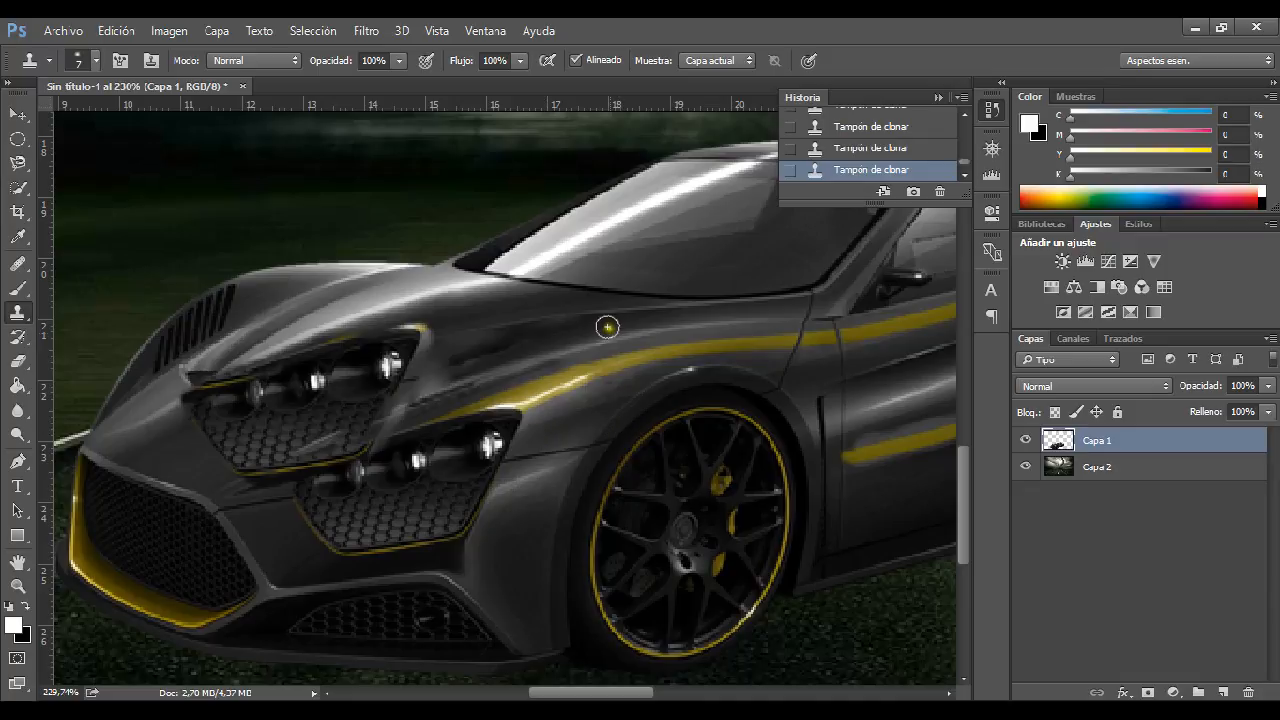
{"action": "left_click", "coordinate": [490, 364], "text": "alt"}
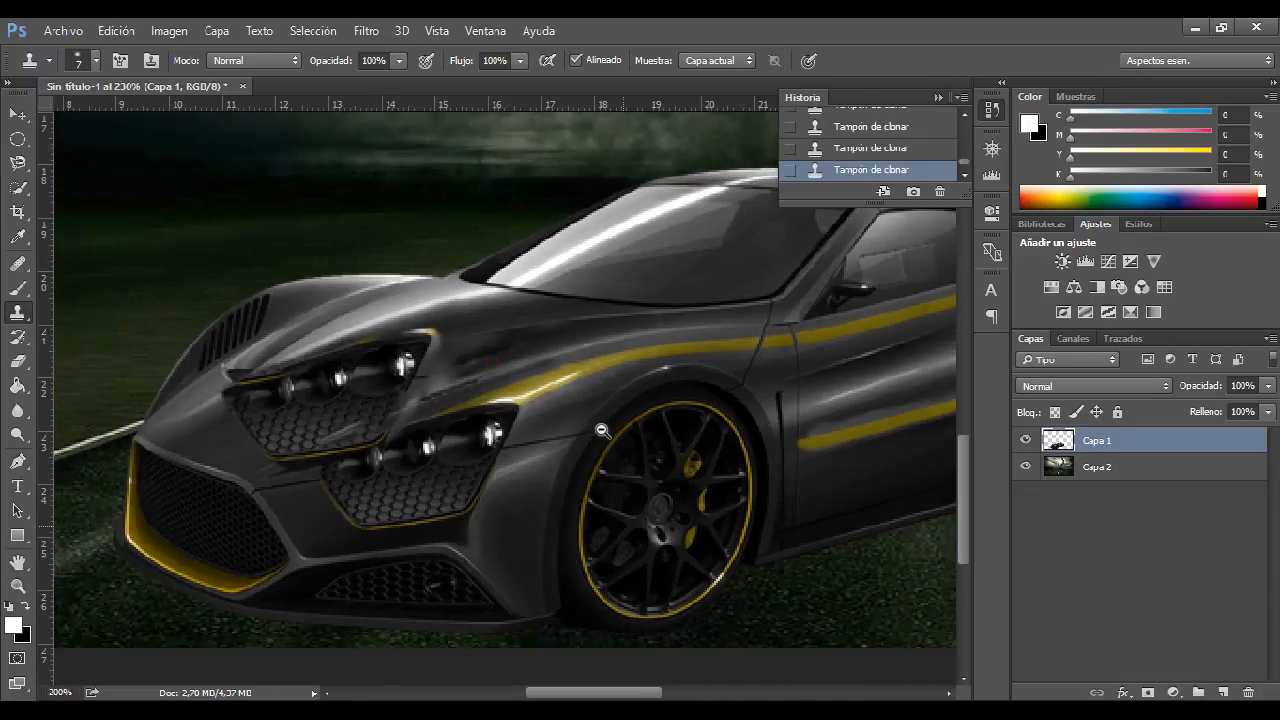
{"action": "left_click", "coordinate": [601, 431], "text": "alt"}
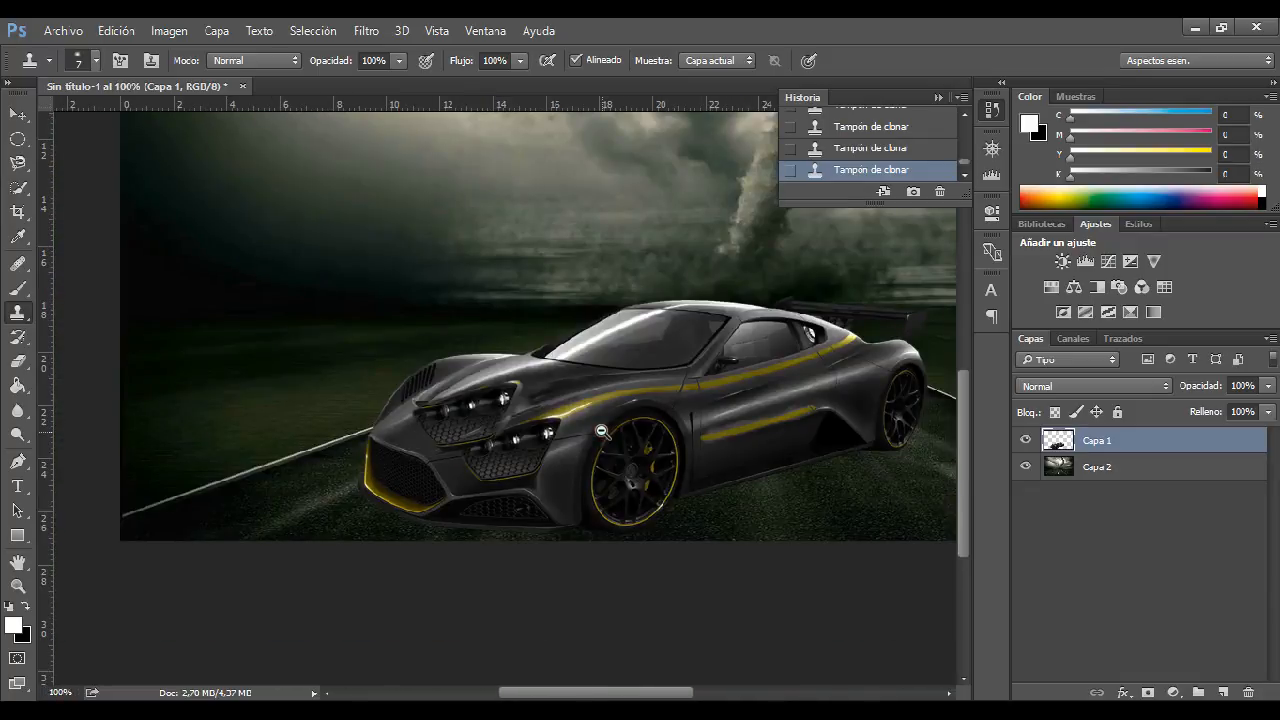
Hide and show Capa 1 repeatedly to check which layer holds the car and the cloned details
{"action": "left_click", "coordinate": [1023, 442]}
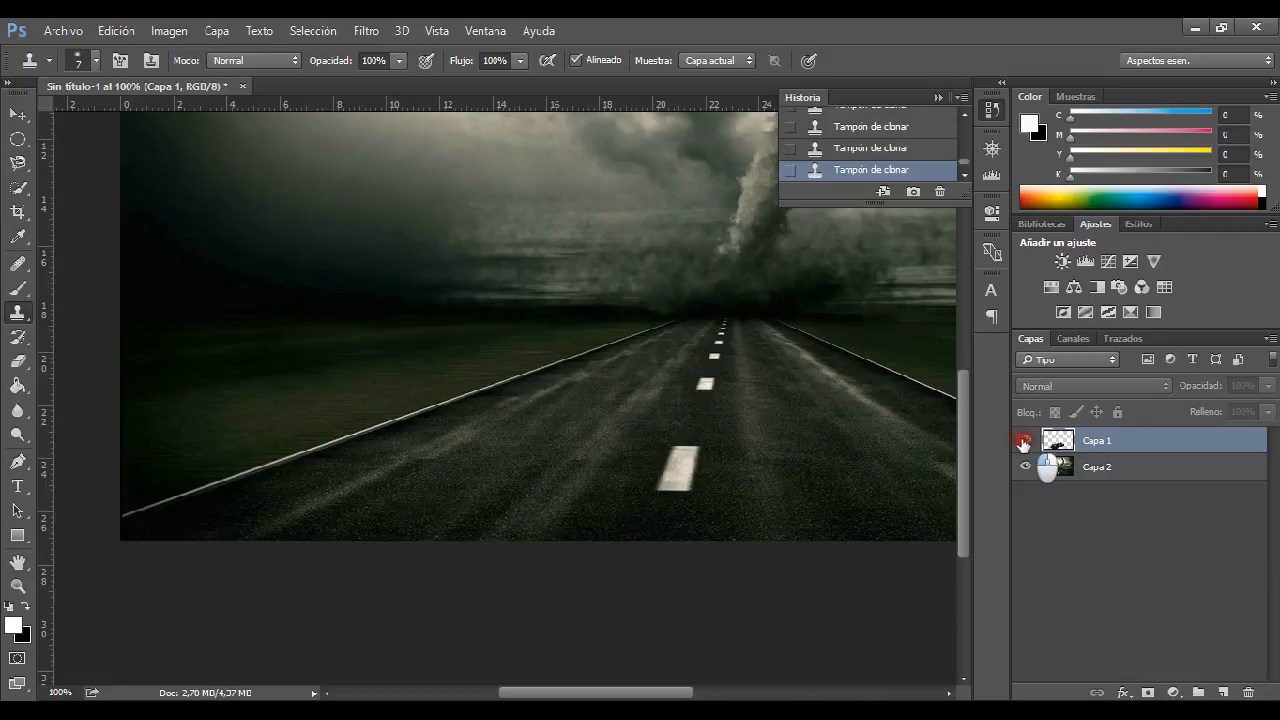
{"action": "left_click", "coordinate": [1023, 442]}
{"action": "left_click", "coordinate": [1023, 442]}
{"action": "left_click", "coordinate": [1023, 442]}
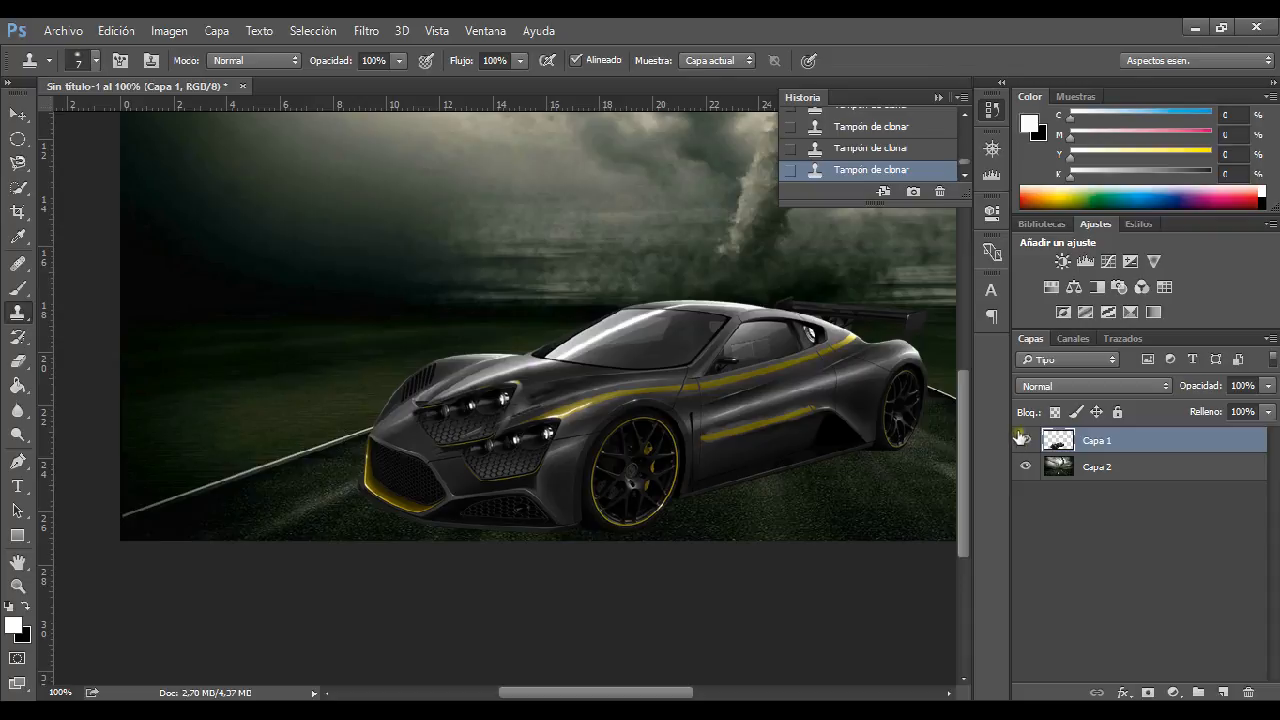
Create a new layer above Capa 1 and clone the car's side mirror from Capa 1 onto it, over the side window
{"action": "left_click", "coordinate": [1223, 692]}
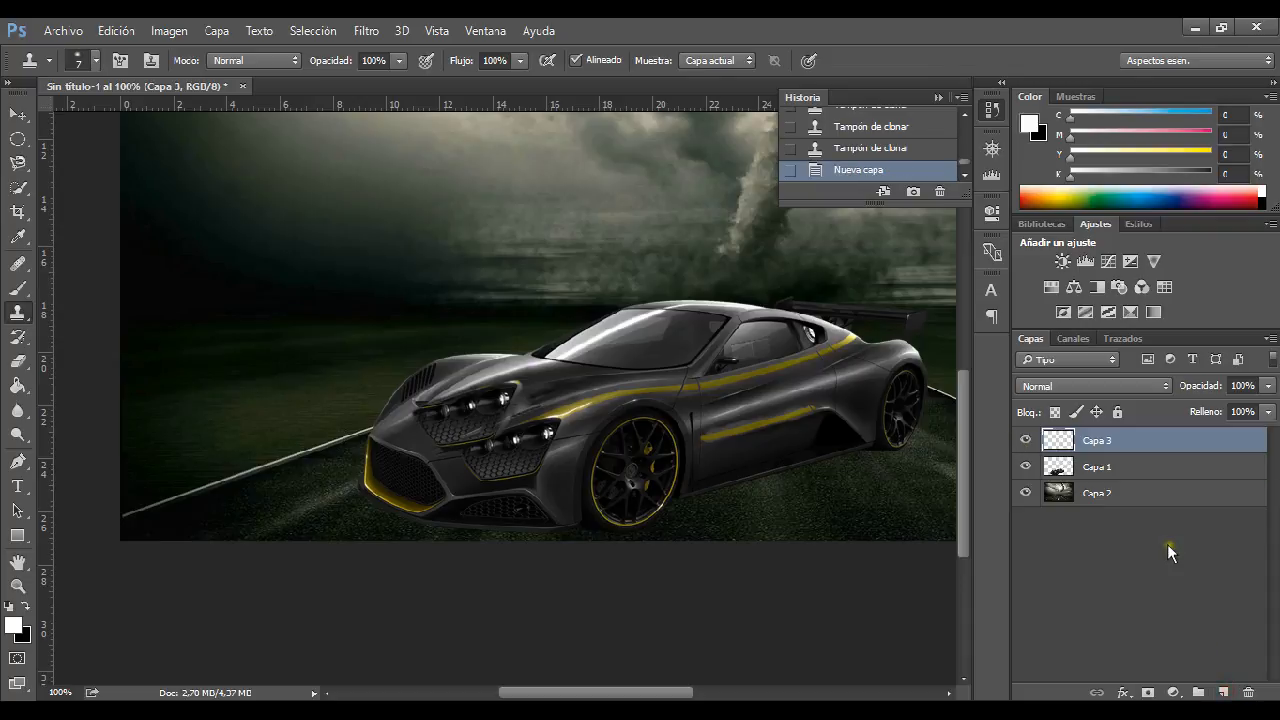
{"action": "left_click", "coordinate": [1105, 468]}
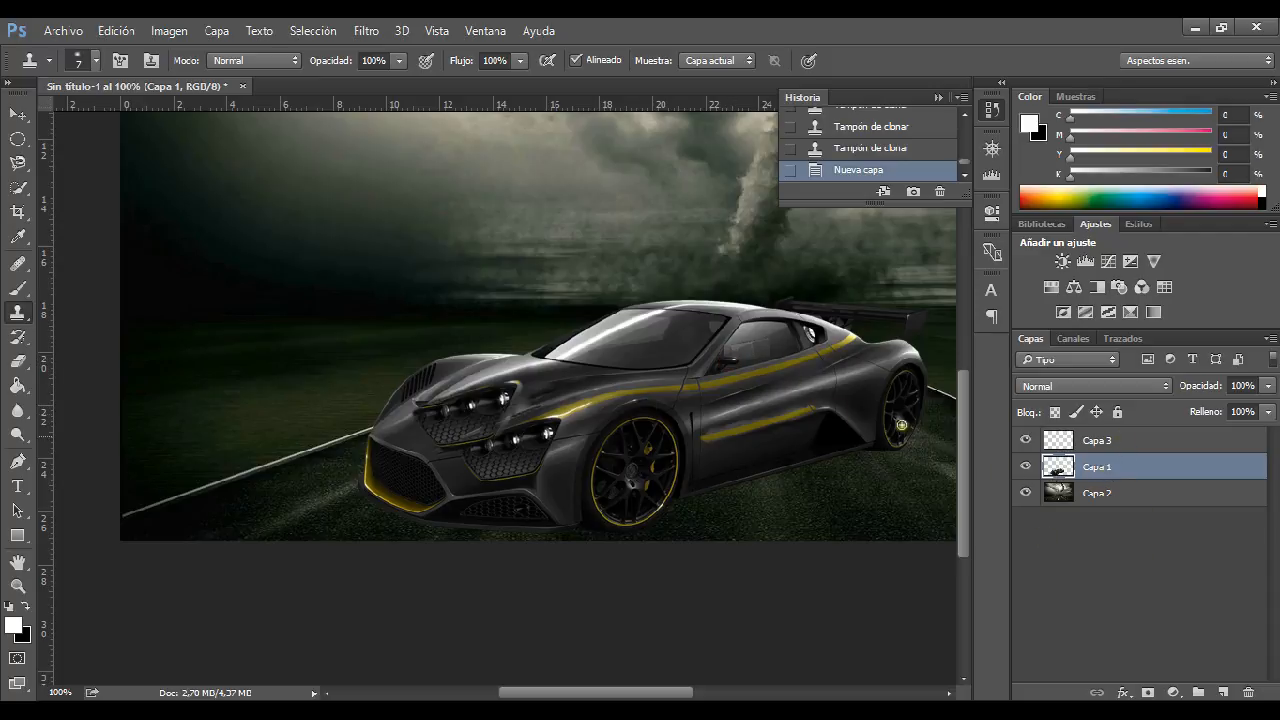
{"action": "left_click", "coordinate": [727, 359], "text": "alt"}
{"action": "left_click", "coordinate": [1154, 440]}
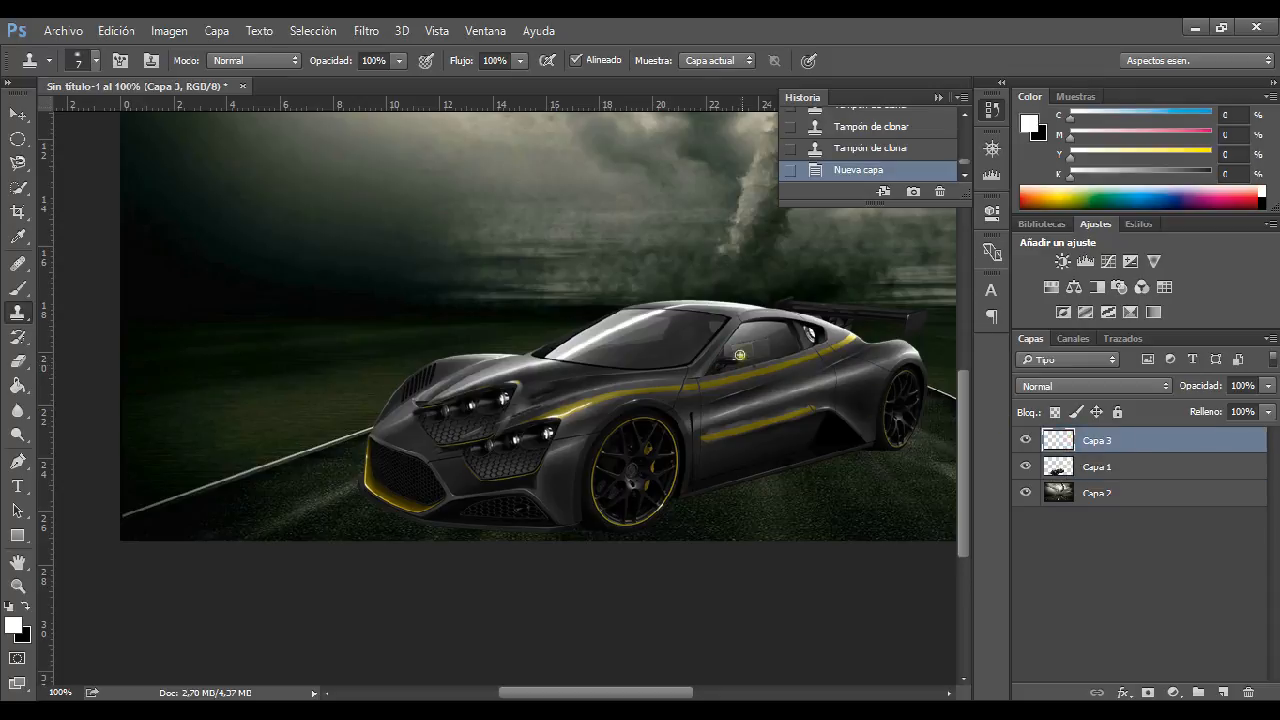
{"action": "mouse_move", "coordinate": [739, 345]}
{"action": "left_mouse_down"}
{"action": "mouse_move", "coordinate": [712, 350]}
{"action": "mouse_move", "coordinate": [733, 349]}
{"action": "mouse_move", "coordinate": [734, 372]}
{"action": "left_mouse_up"}
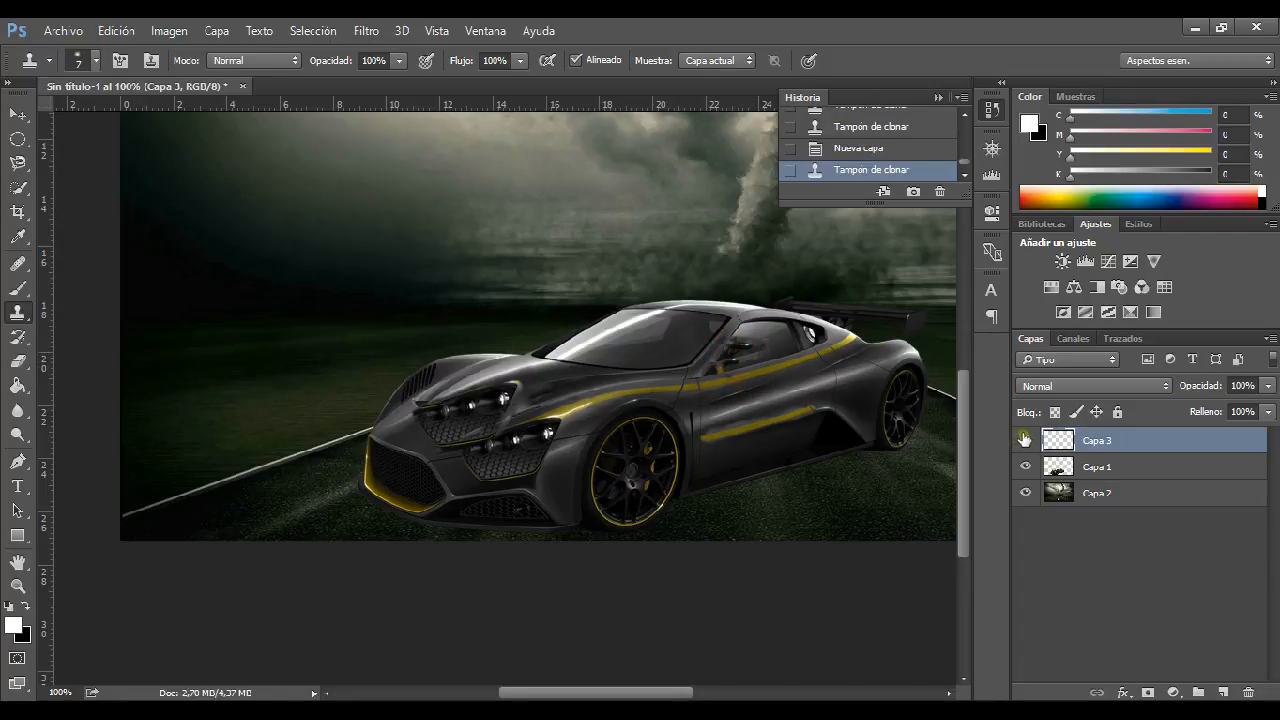
Hide and show Capa 3 to compare the cloned mirror with the original up close
{"action": "left_click", "coordinate": [1024, 440]}
{"action": "left_click", "coordinate": [1024, 440]}
{"action": "left_click", "coordinate": [1024, 440]}
{"action": "left_click_drag", "start_coordinate": [675, 316], "coordinate": [774, 423]}
{"action": "left_click_drag", "start_coordinate": [840, 467], "coordinate": [668, 416]}
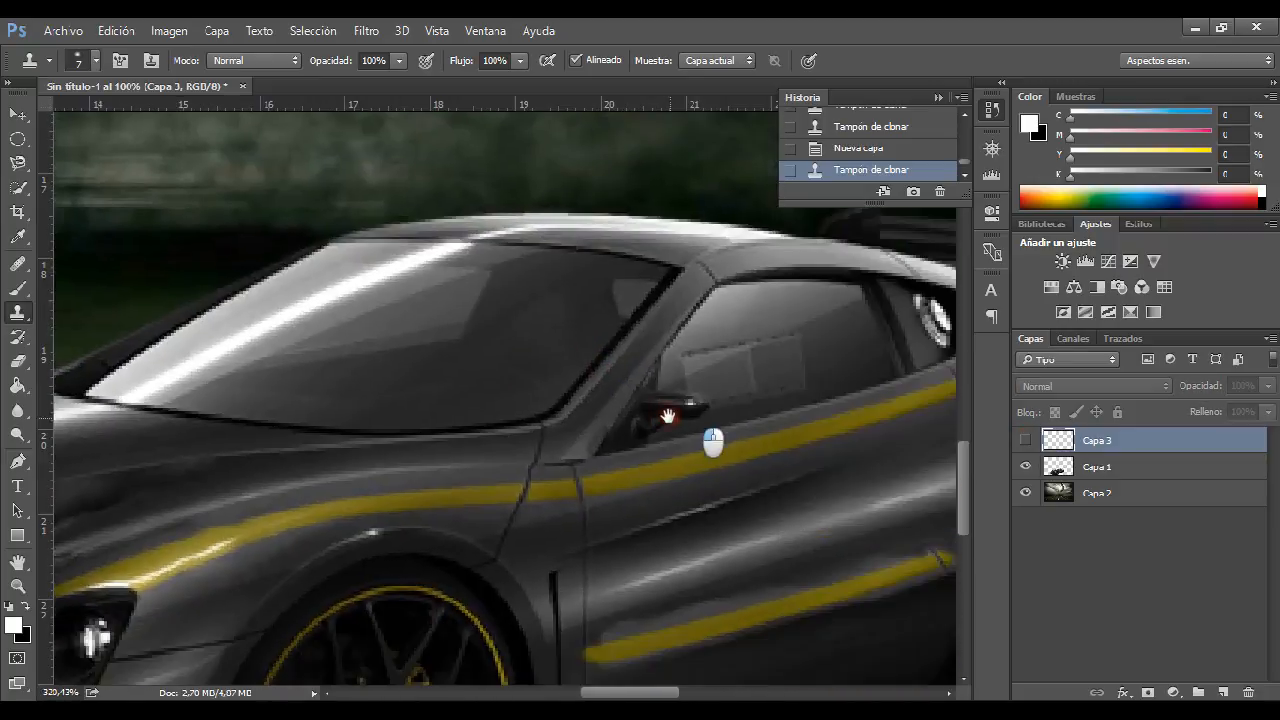
{"action": "left_click", "coordinate": [1025, 440]}
Move the cloned mirror on Capa 3 just below the original and erase the surplus pixels around it with a 16 px Eraser
{"action": "key", "text": "v"}
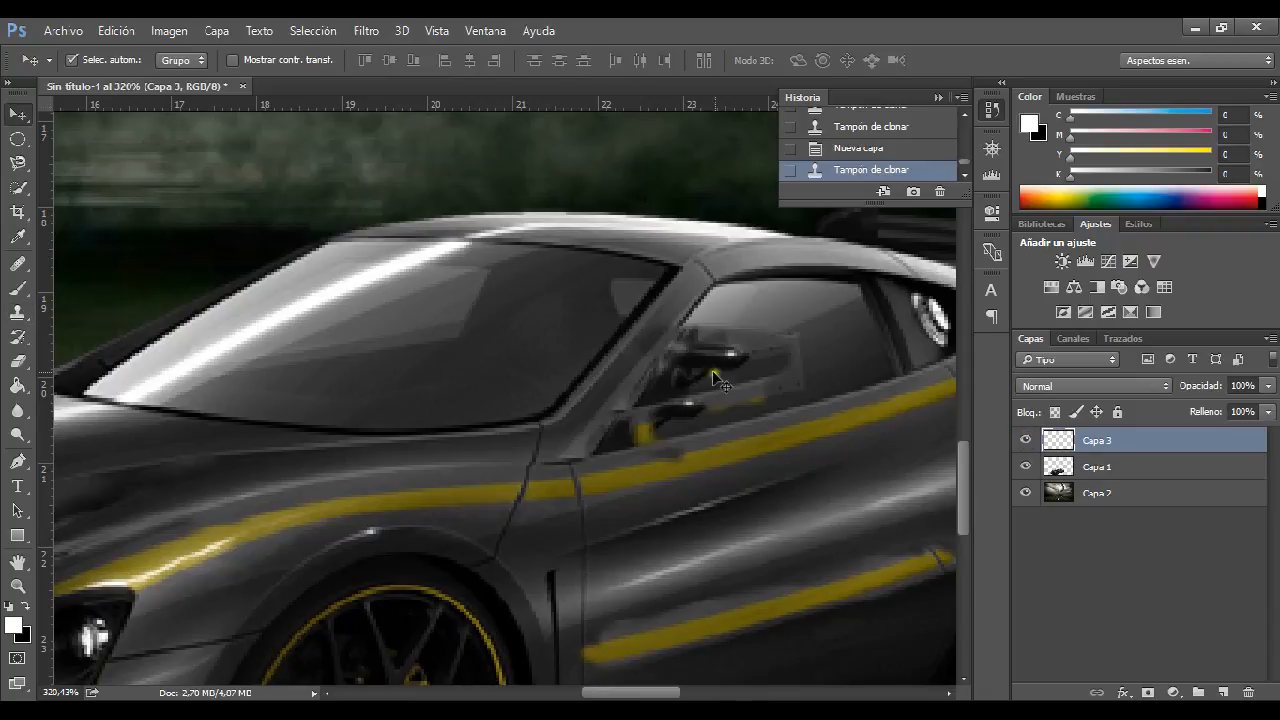
{"action": "mouse_move", "coordinate": [712, 370]}
{"action": "left_mouse_down"}
{"action": "mouse_move", "coordinate": [731, 363]}
{"action": "mouse_move", "coordinate": [754, 451]}
{"action": "mouse_move", "coordinate": [691, 486]}
{"action": "mouse_move", "coordinate": [636, 486]}
{"action": "left_mouse_up"}
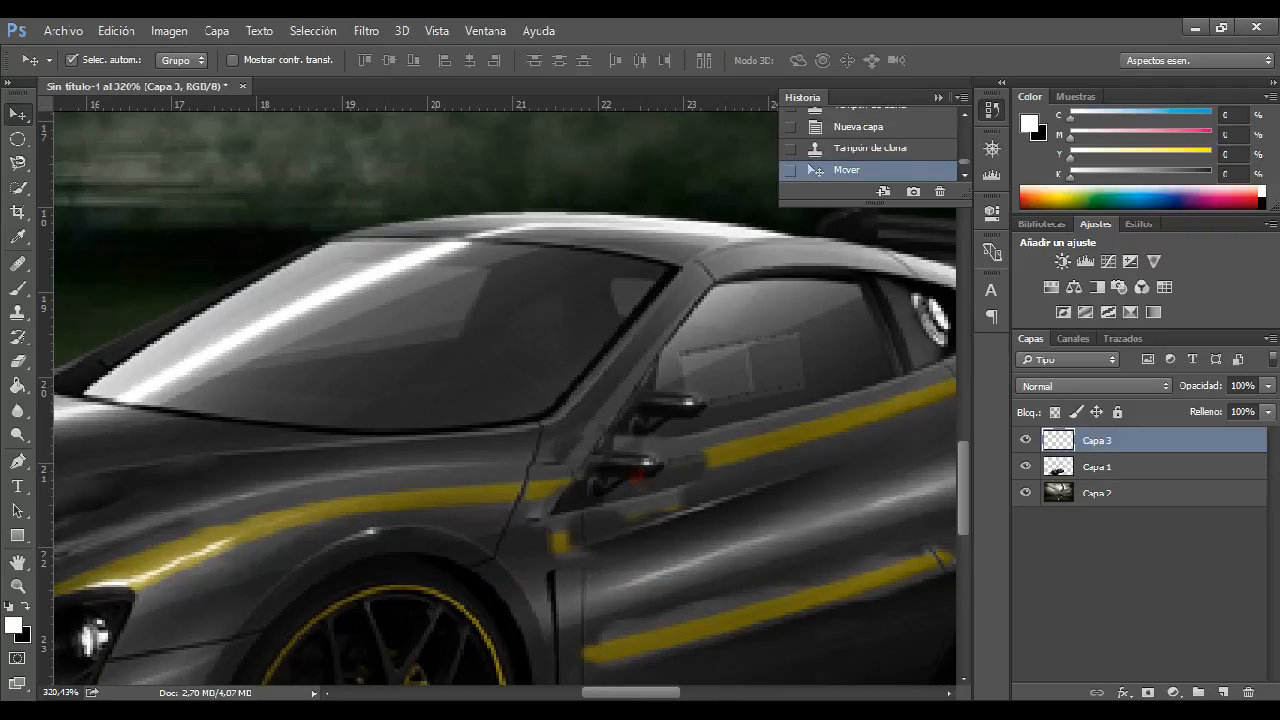
{"action": "left_click", "coordinate": [615, 450], "text": "ctrl+alt"}
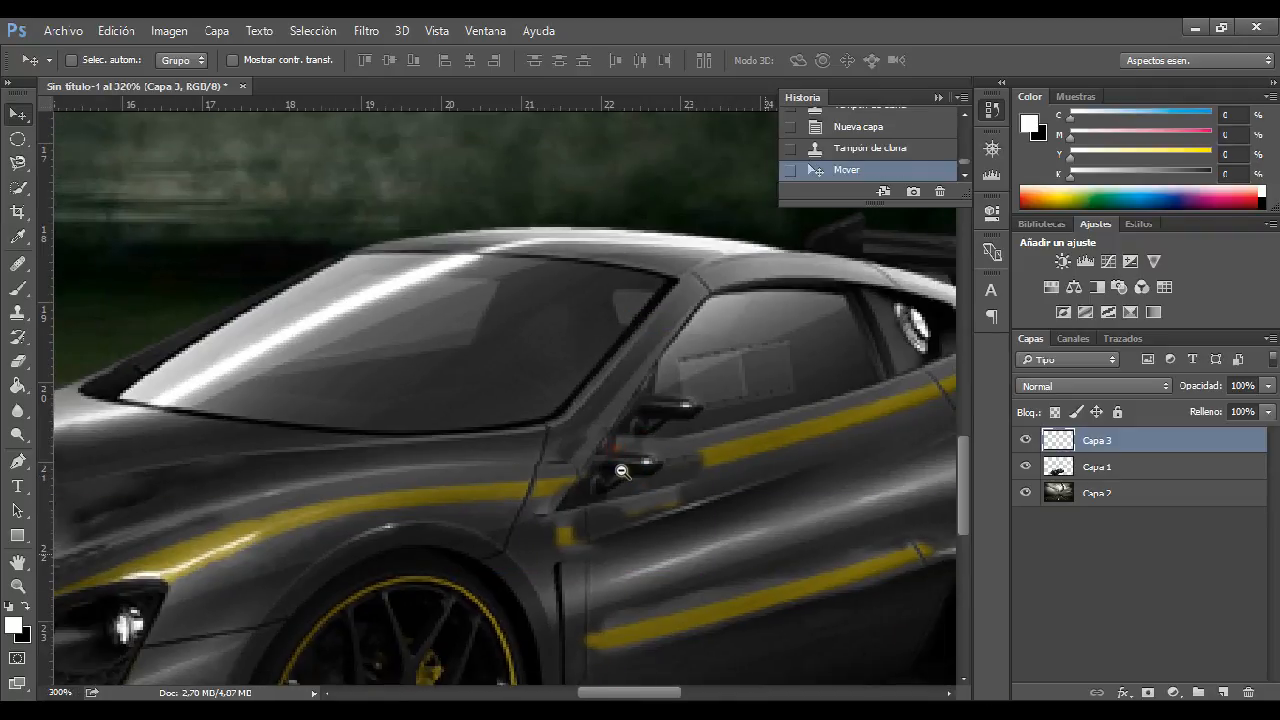
{"action": "left_click", "coordinate": [619, 472], "text": "ctrl+alt"}
{"action": "key", "text": "ctrl+1"}
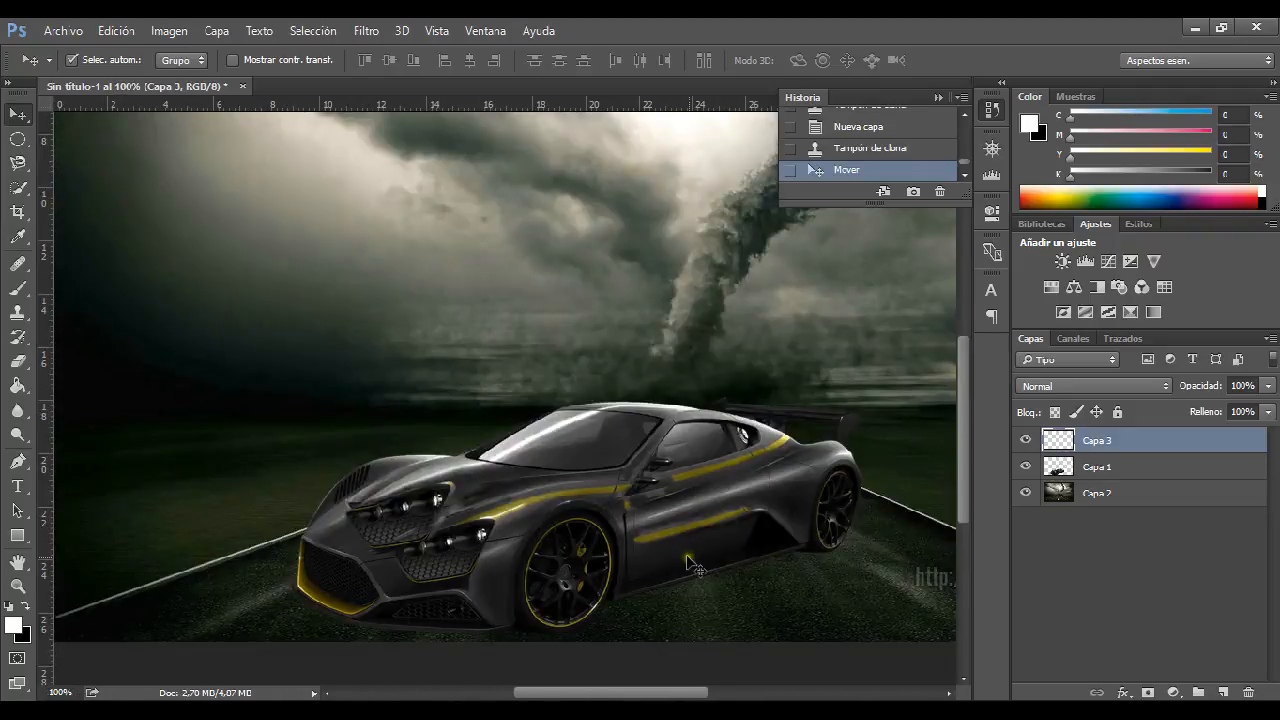
{"action": "key", "text": "e"}
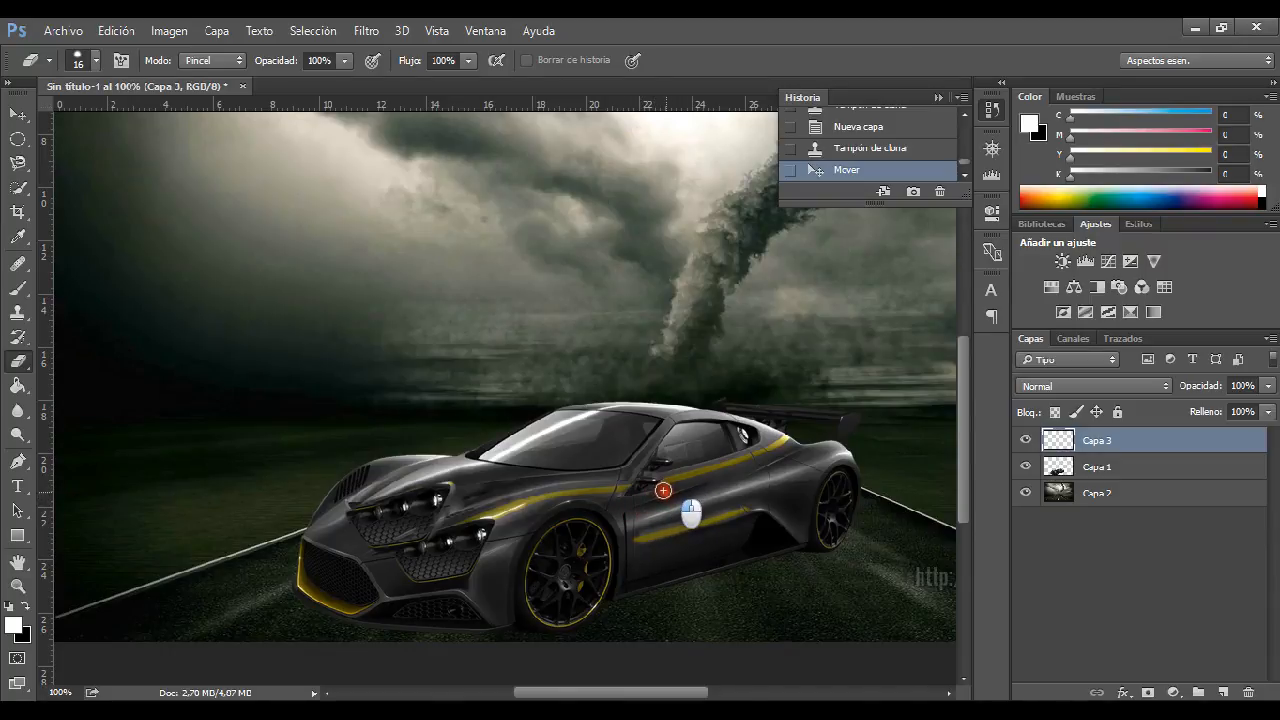
{"action": "mouse_move", "coordinate": [639, 502]}
{"action": "left_mouse_down"}
{"action": "mouse_move", "coordinate": [614, 480]}
{"action": "mouse_move", "coordinate": [567, 471]}
{"action": "left_mouse_up"}
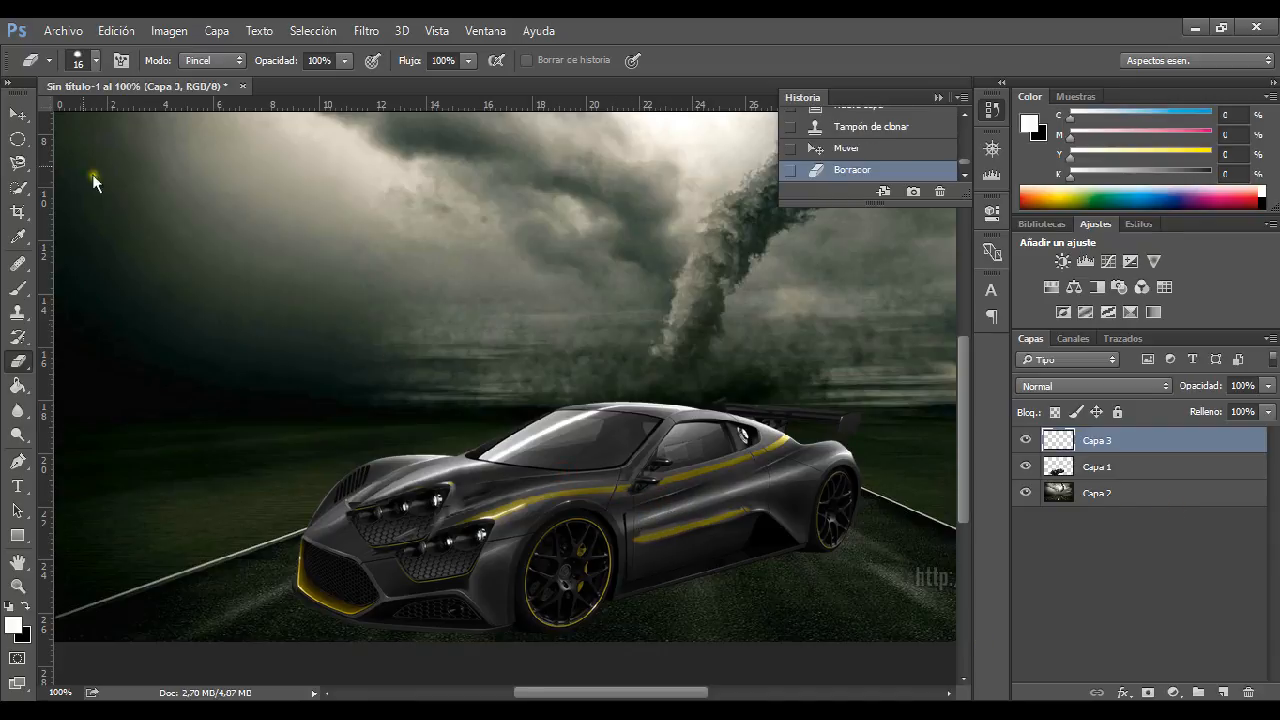
Examine the car's rear wheel, door, mirrors and headlights up close, and the whole composition at 66.67%
{"action": "left_click", "coordinate": [20, 114]}
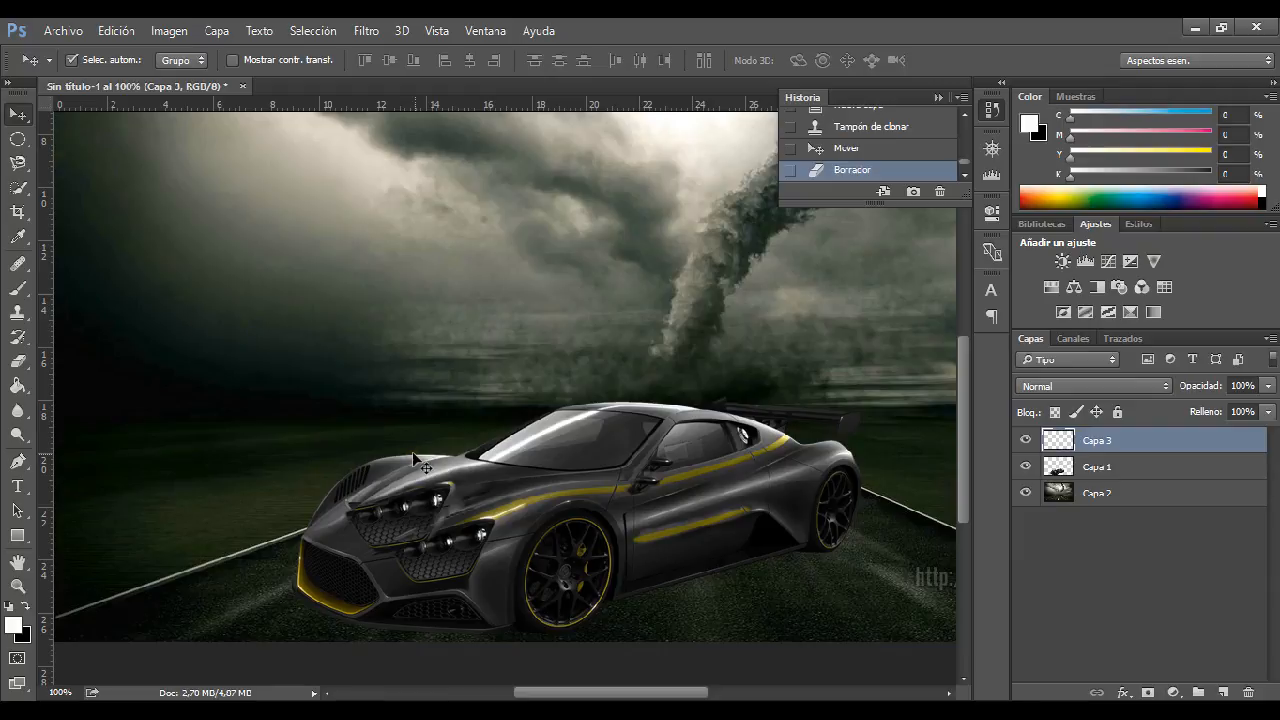
{"action": "key", "text": "ctrl+space"}
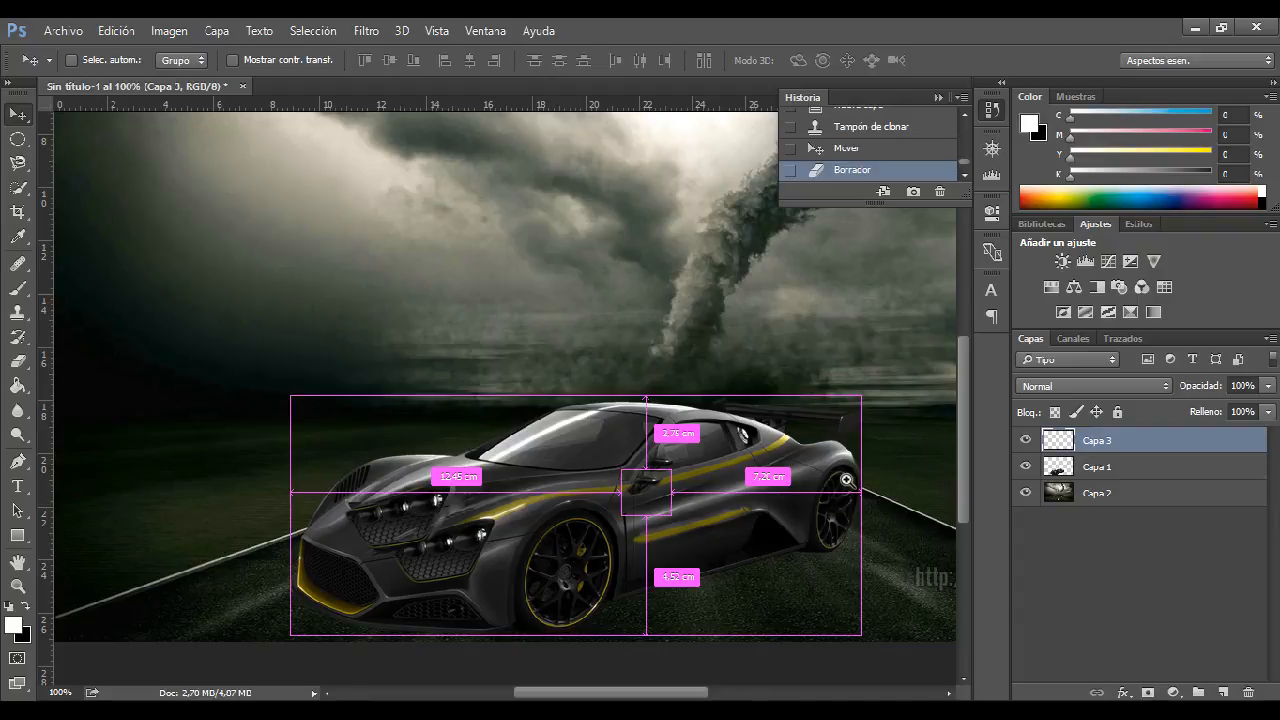
{"action": "left_click", "coordinate": [795, 470]}
{"action": "left_click", "coordinate": [808, 451]}
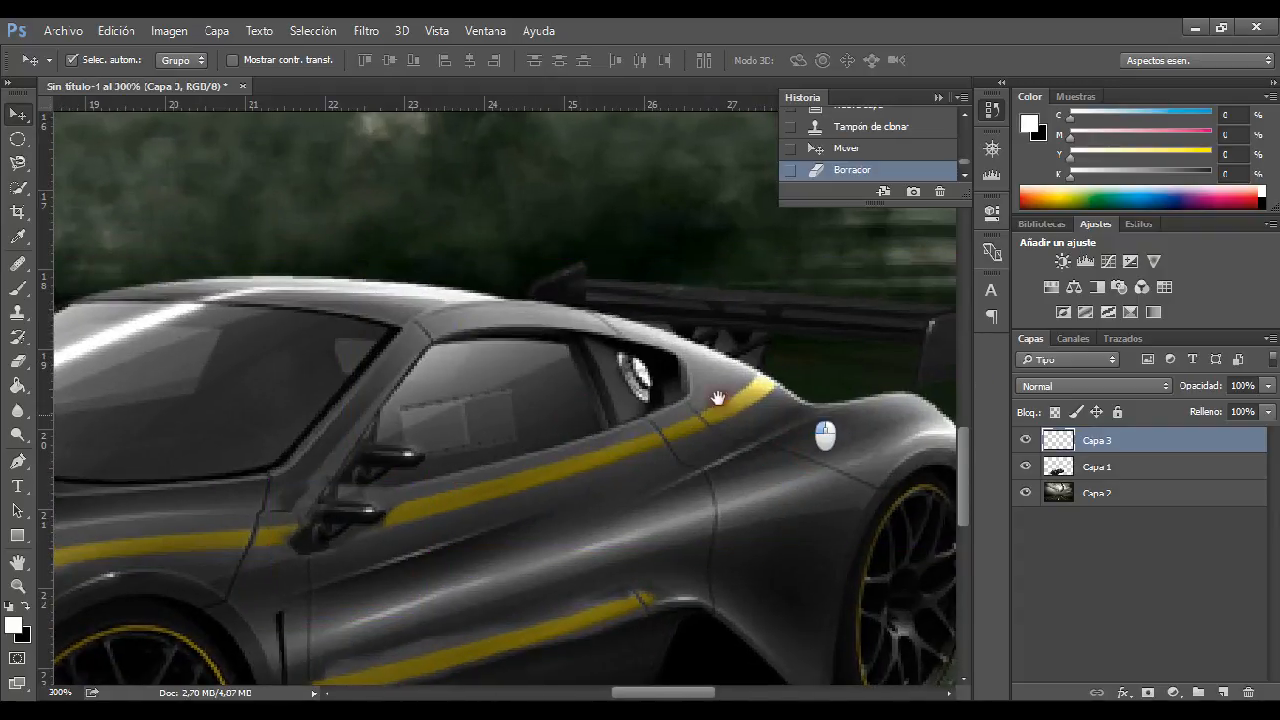
{"action": "left_click_drag", "start_coordinate": [823, 428], "coordinate": [526, 314]}
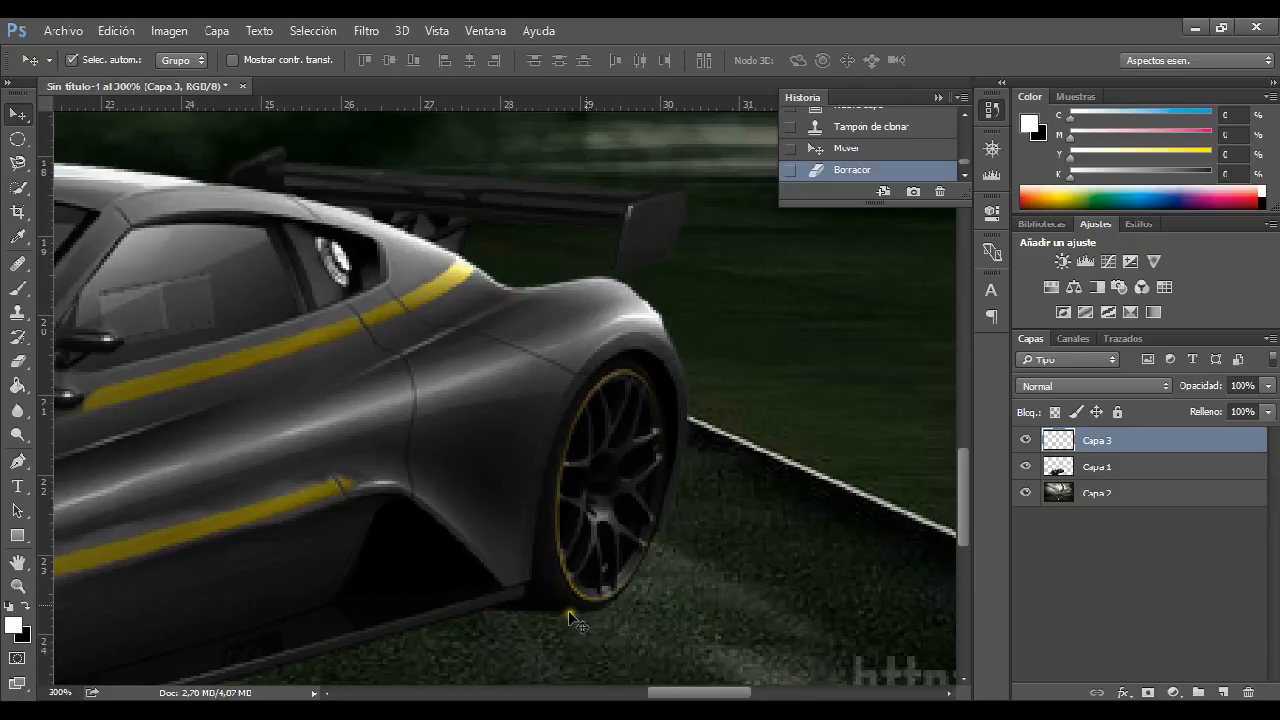
{"action": "left_click_drag", "start_coordinate": [502, 412], "coordinate": [649, 277]}
{"action": "left_click_drag", "start_coordinate": [602, 418], "coordinate": [692, 306]}
{"action": "left_click", "coordinate": [354, 424], "text": "alt"}
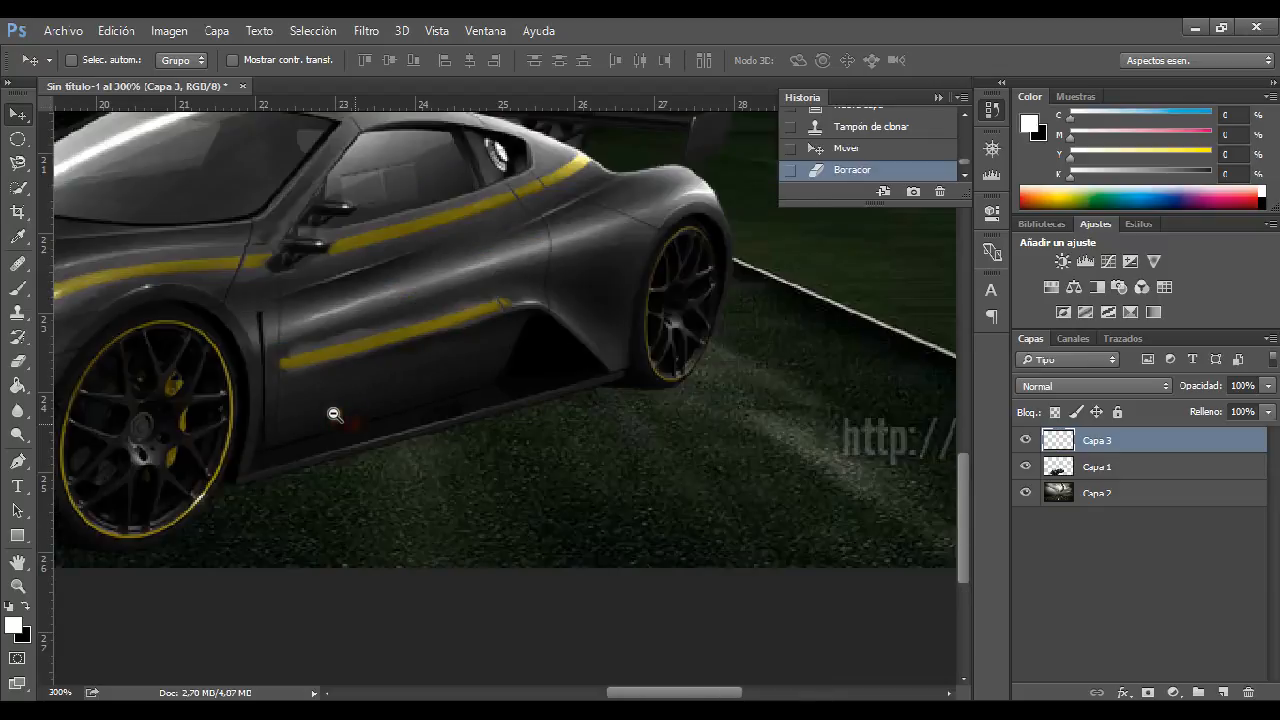
{"action": "left_click_drag", "start_coordinate": [331, 409], "coordinate": [724, 445]}
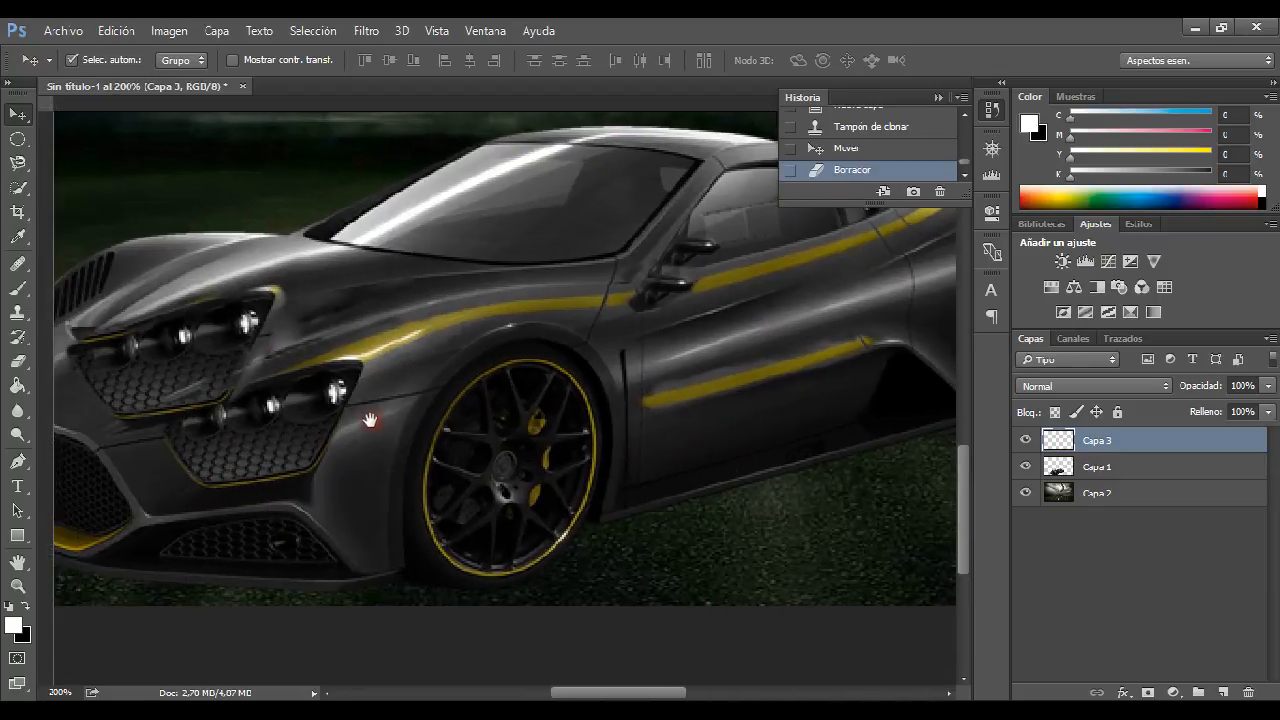
{"action": "left_click_drag", "start_coordinate": [372, 423], "coordinate": [632, 402]}
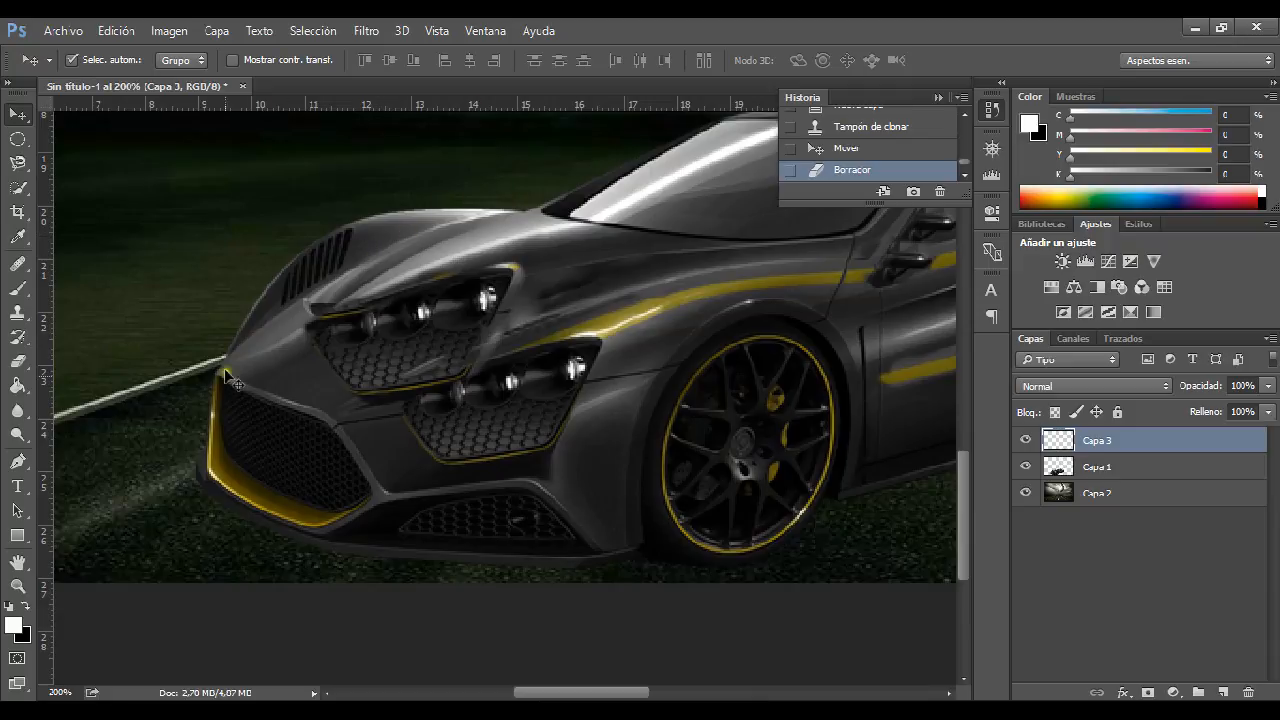
{"action": "left_click", "coordinate": [494, 247], "text": "ctrl+alt"}
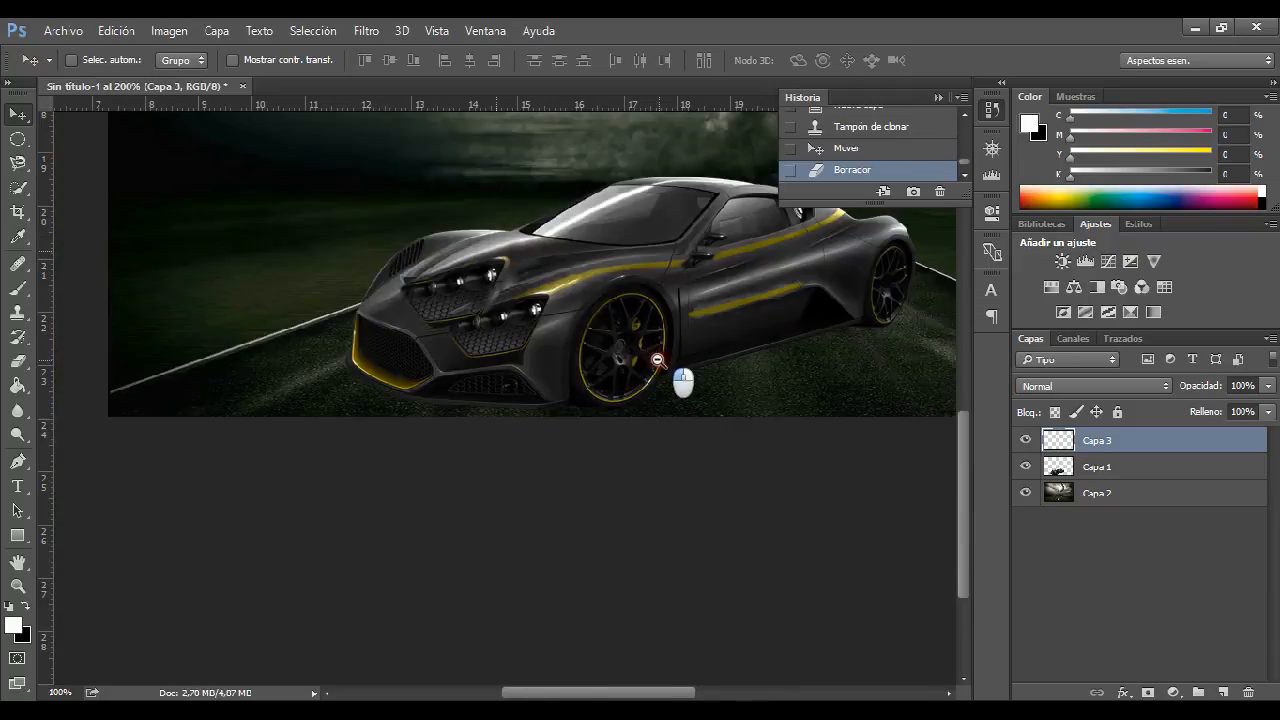
{"action": "left_click", "coordinate": [658, 360], "text": "ctrl+alt"}
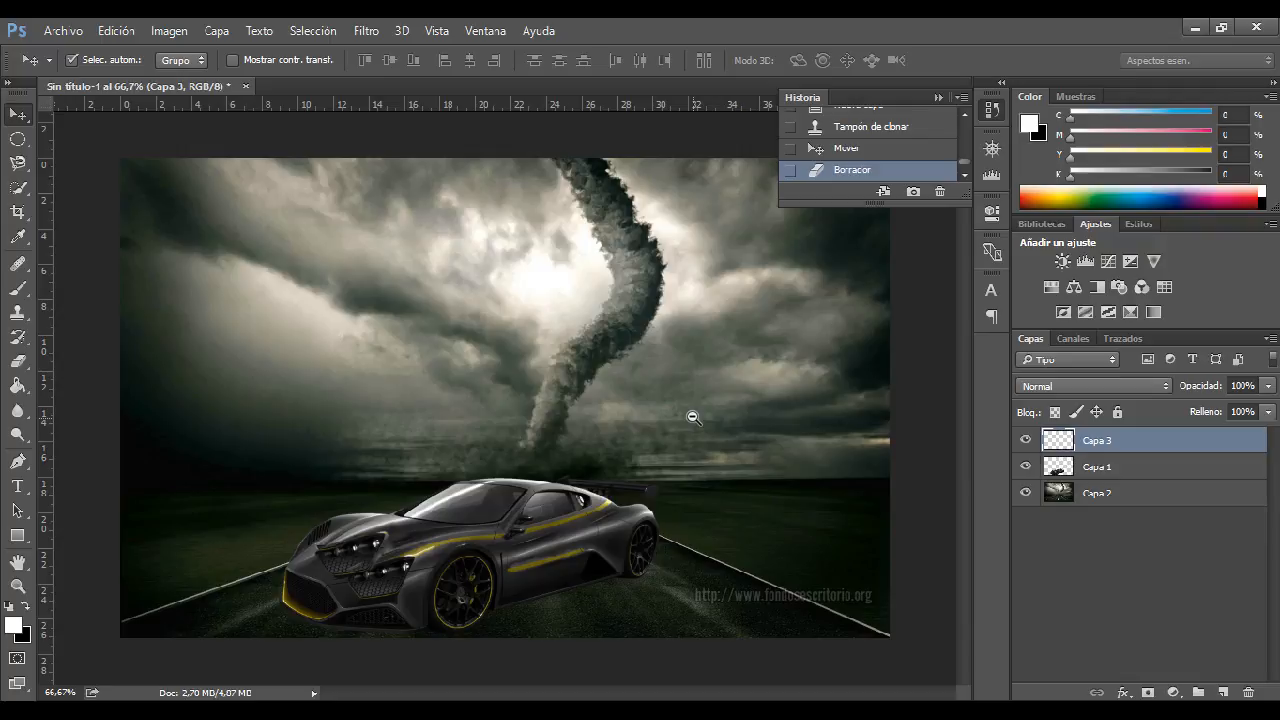
{"action": "mouse_move", "coordinate": [798, 414]}
{"action": "left_mouse_down"}
{"action": "mouse_move", "coordinate": [766, 391]}
{"action": "mouse_move", "coordinate": [793, 427]}
{"action": "left_mouse_up"}
{"action": "mouse_move", "coordinate": [797, 418]}
{"action": "left_mouse_down"}
{"action": "mouse_move", "coordinate": [806, 409]}
{"action": "mouse_move", "coordinate": [808, 420]}
{"action": "left_mouse_up"}
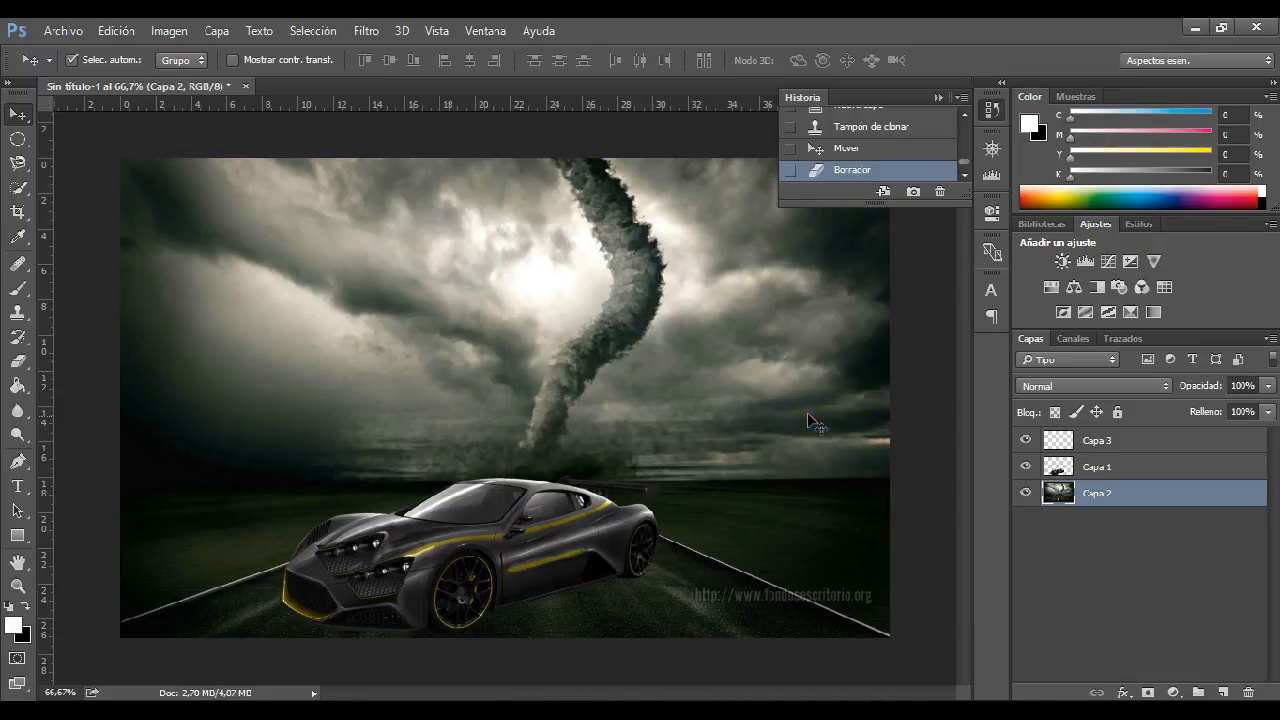